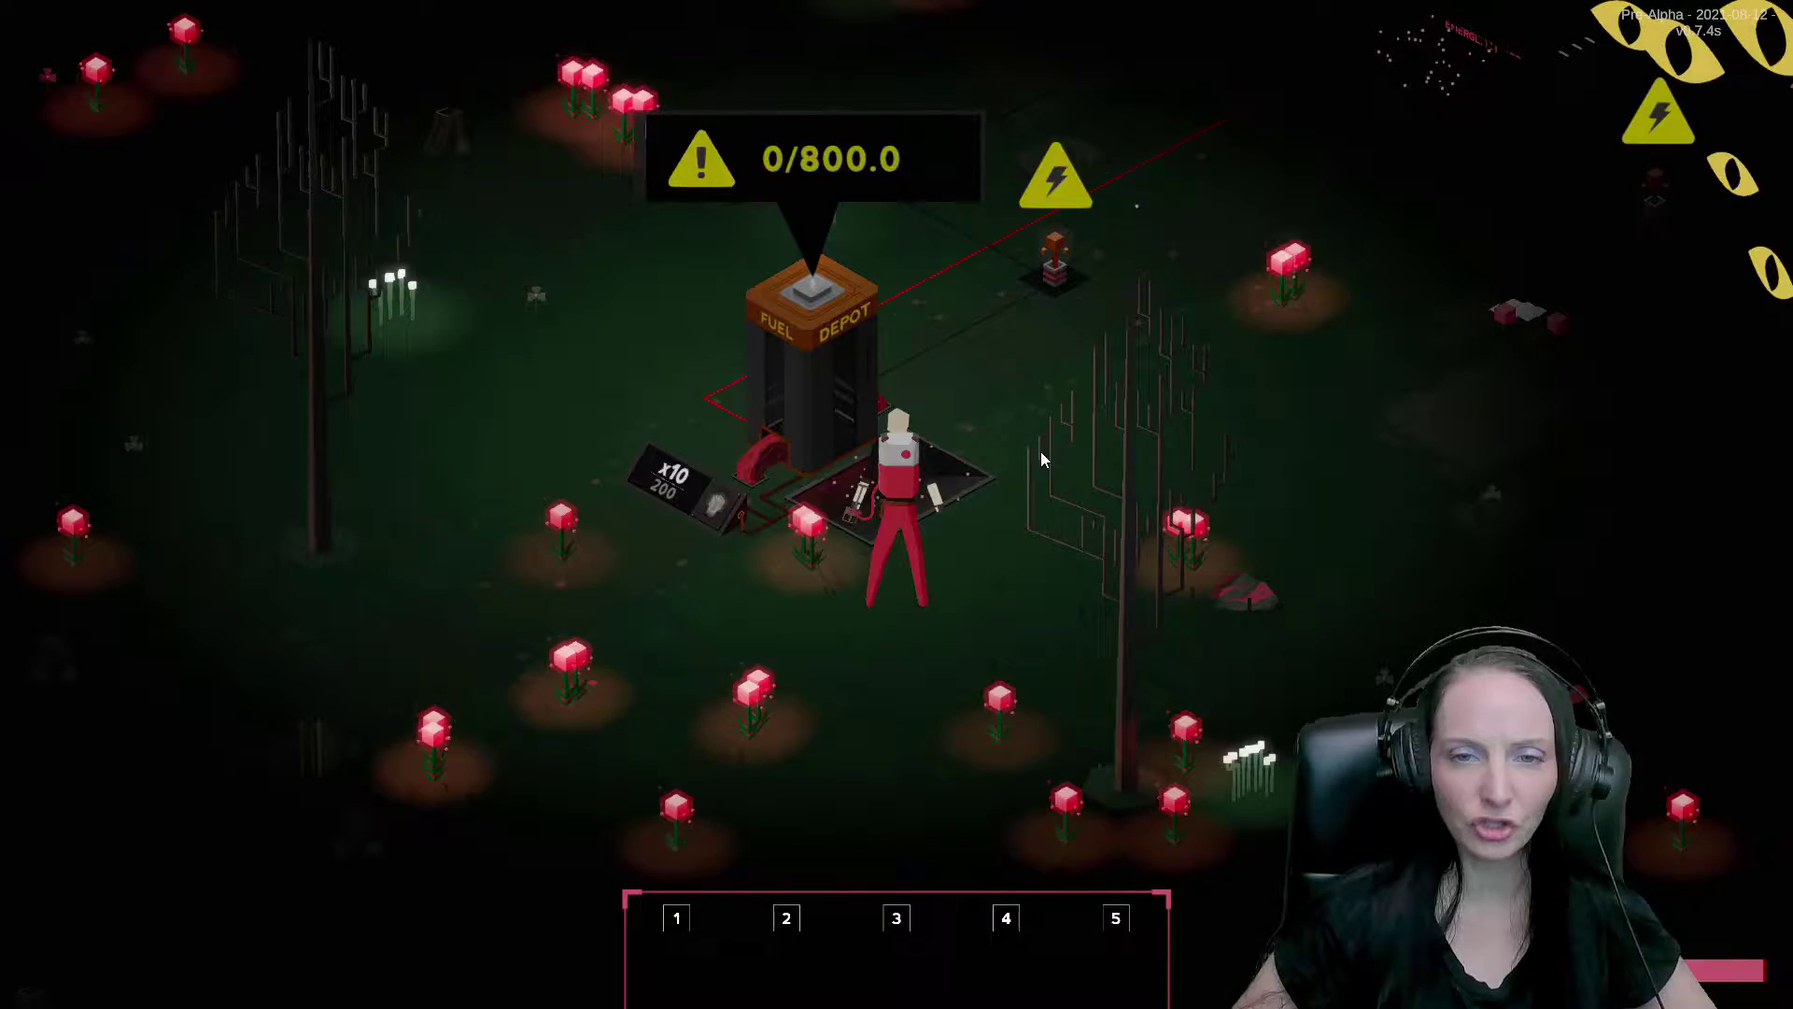
Walk the worker around the area and back beside the empty fuel depot.
{"action": "key", "text": "w+d"}
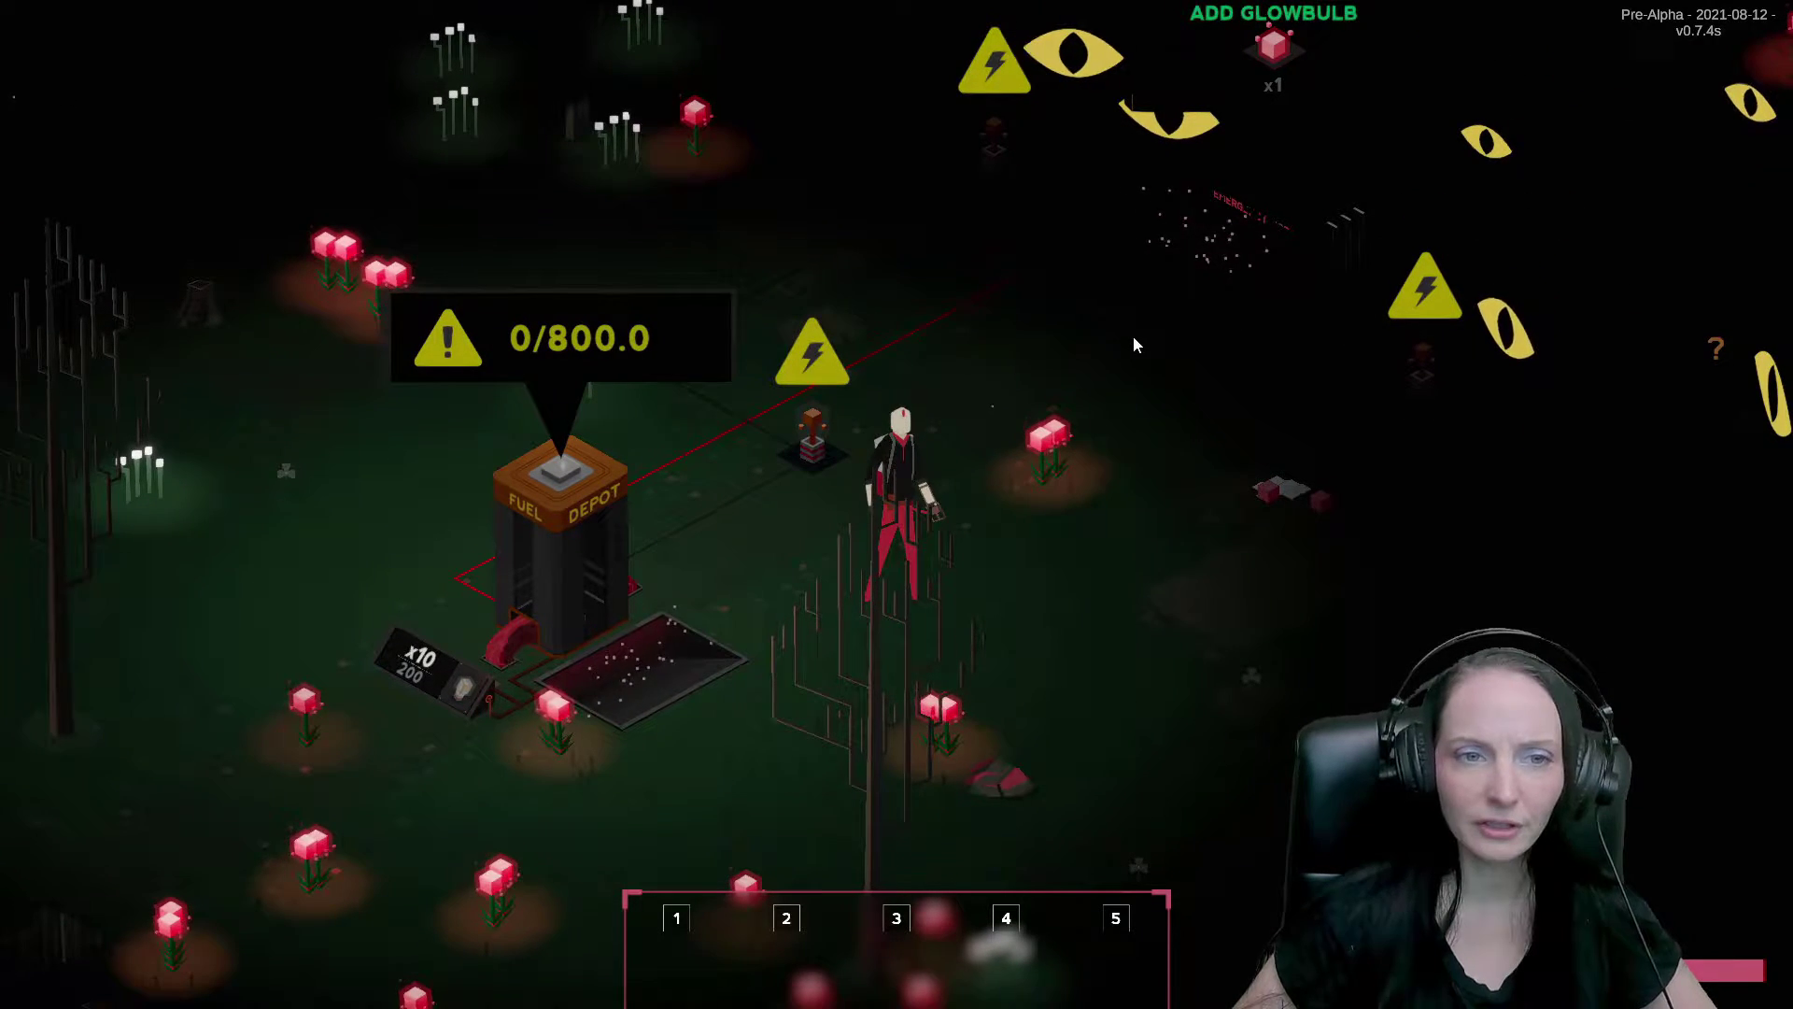
{"action": "key", "text": "s+a"}
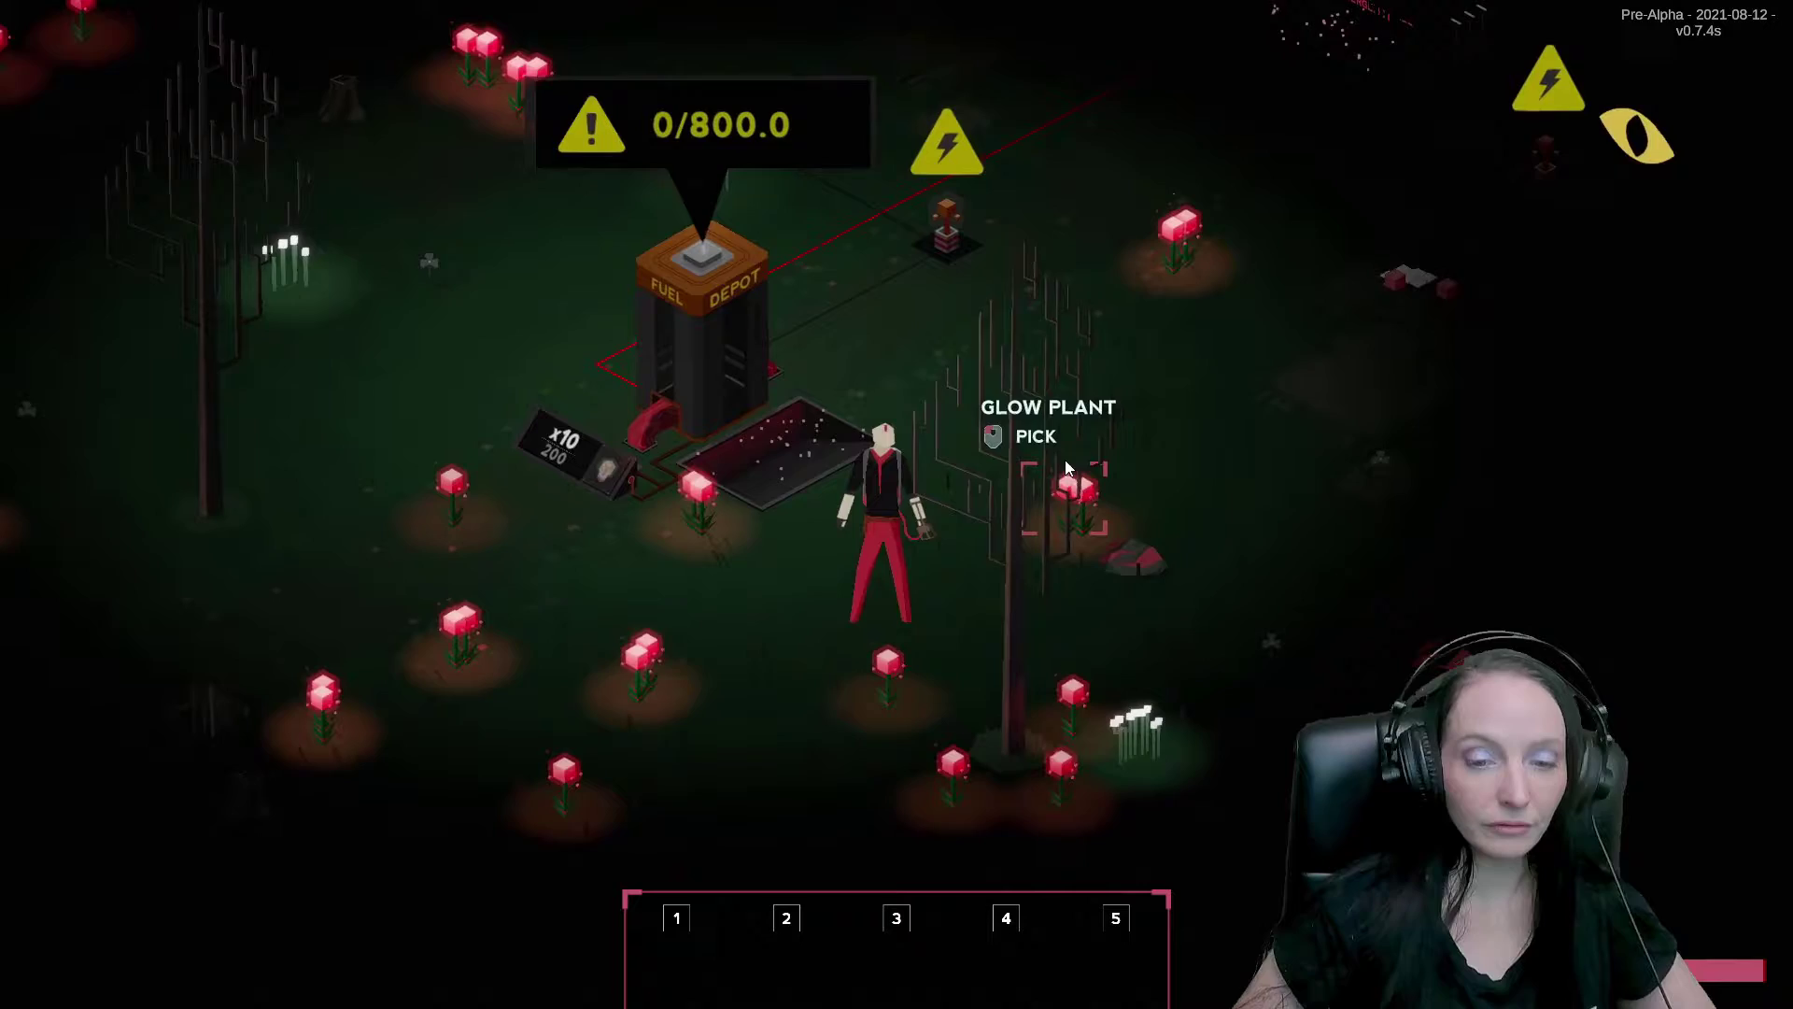
{"action": "key", "text": "a"}
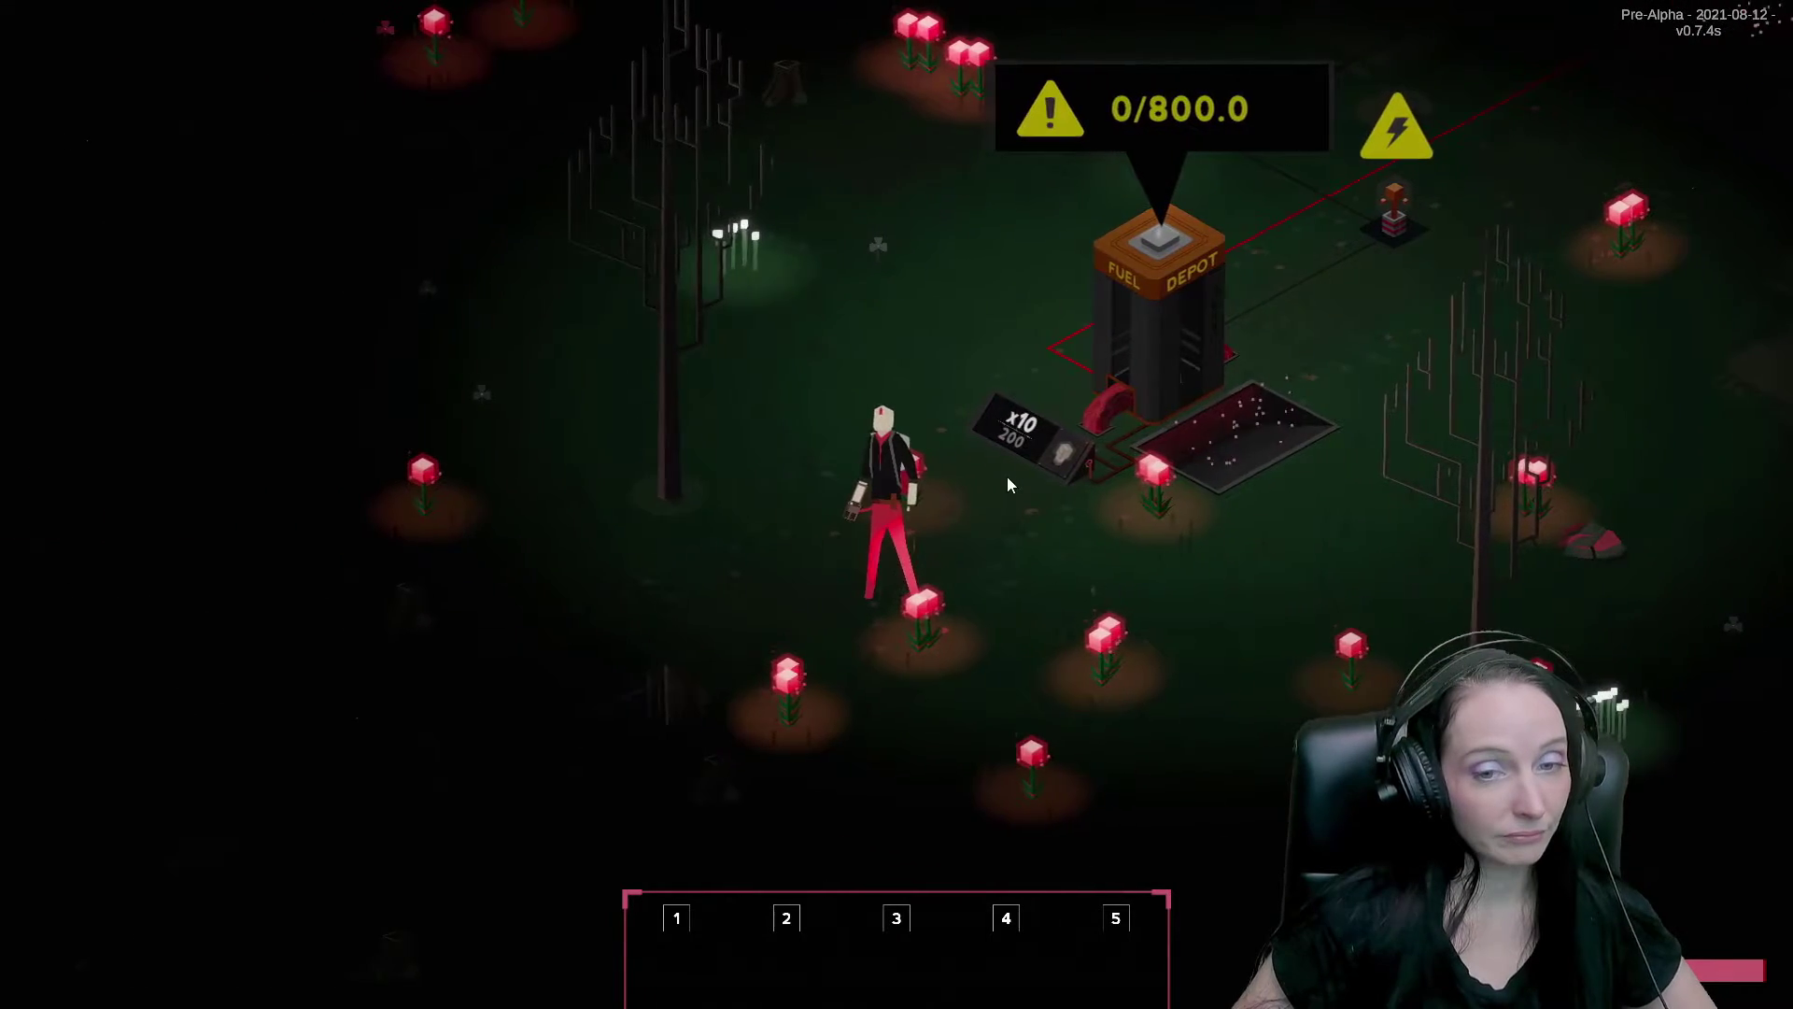
{"action": "key", "text": "w"}
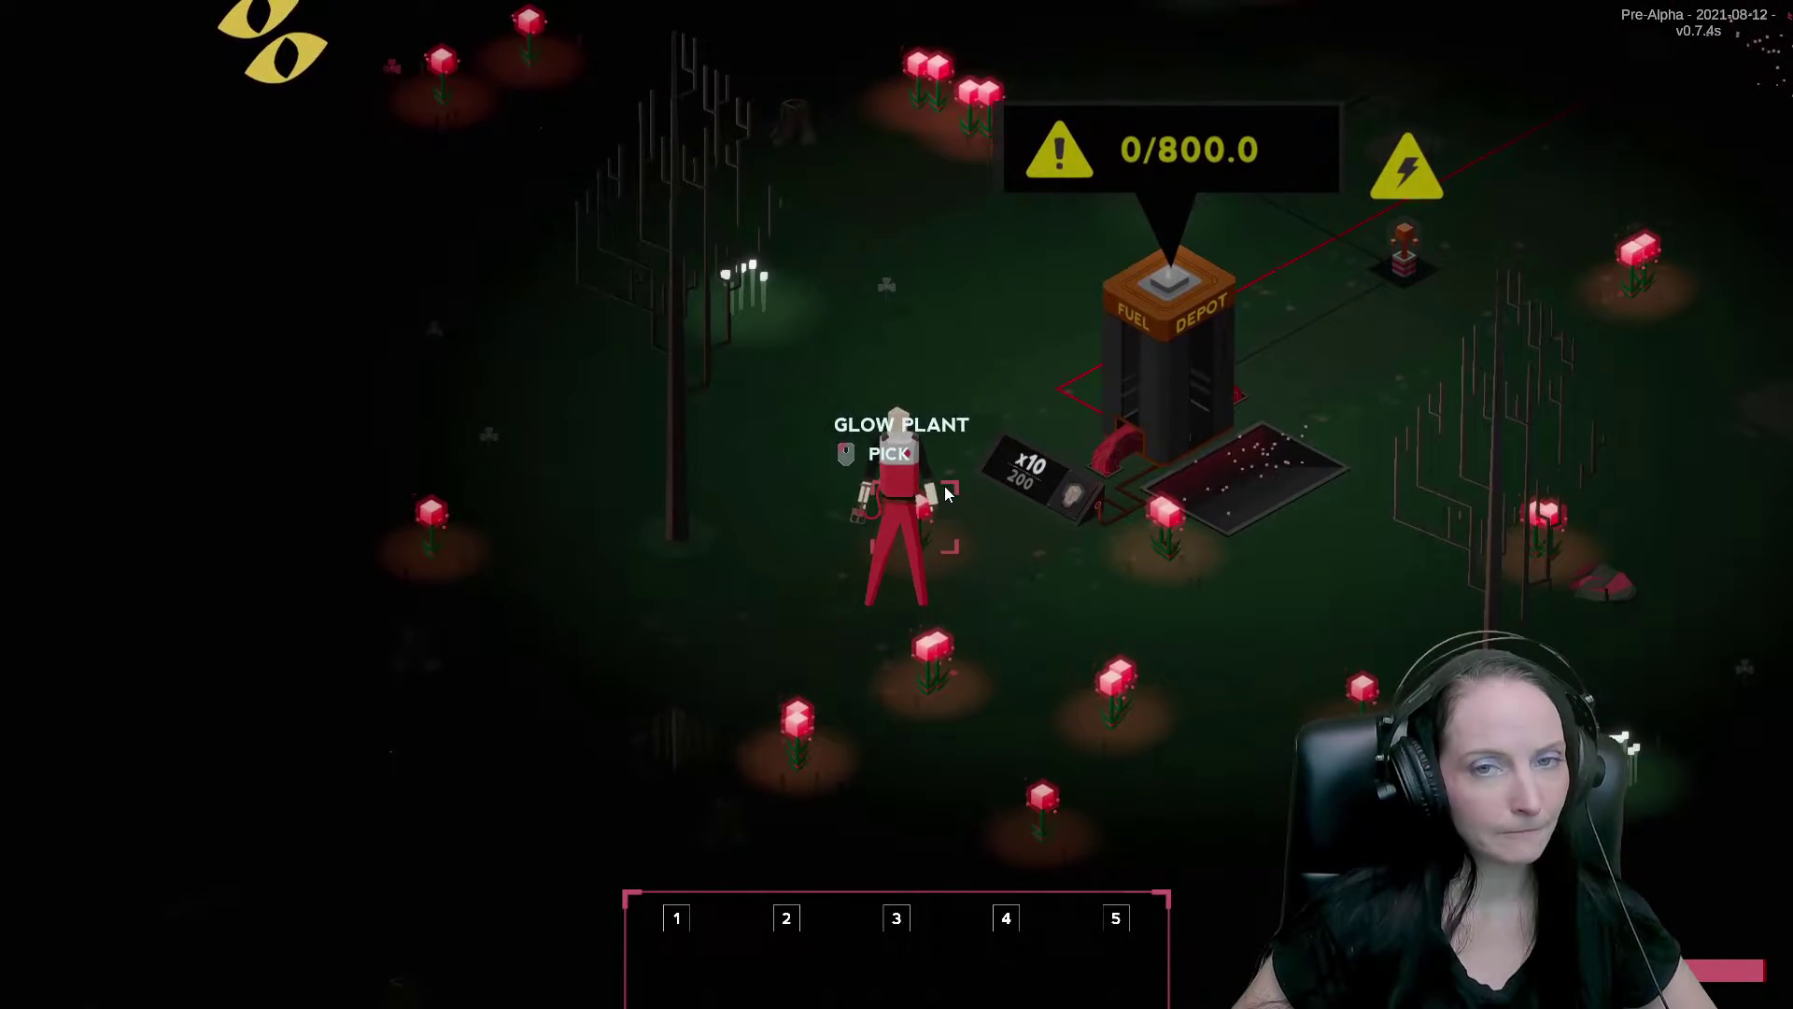
{"action": "key", "text": "d"}
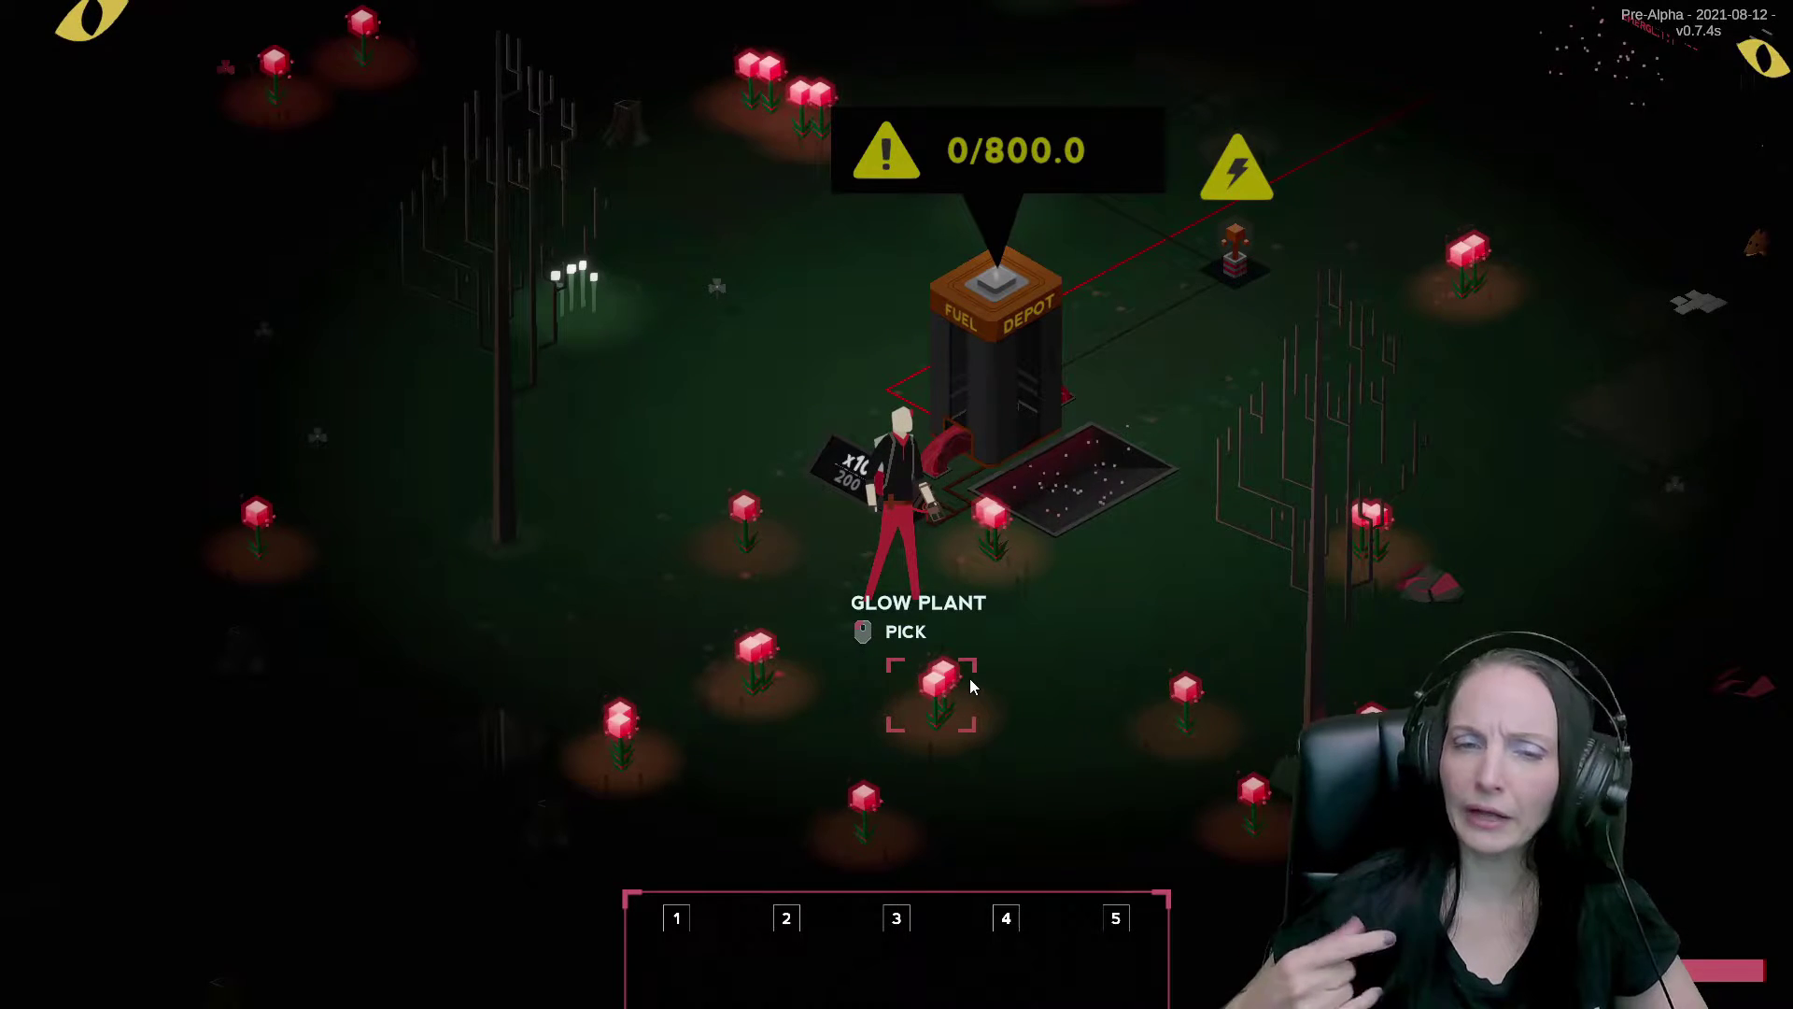
{"action": "key", "text": "a"}
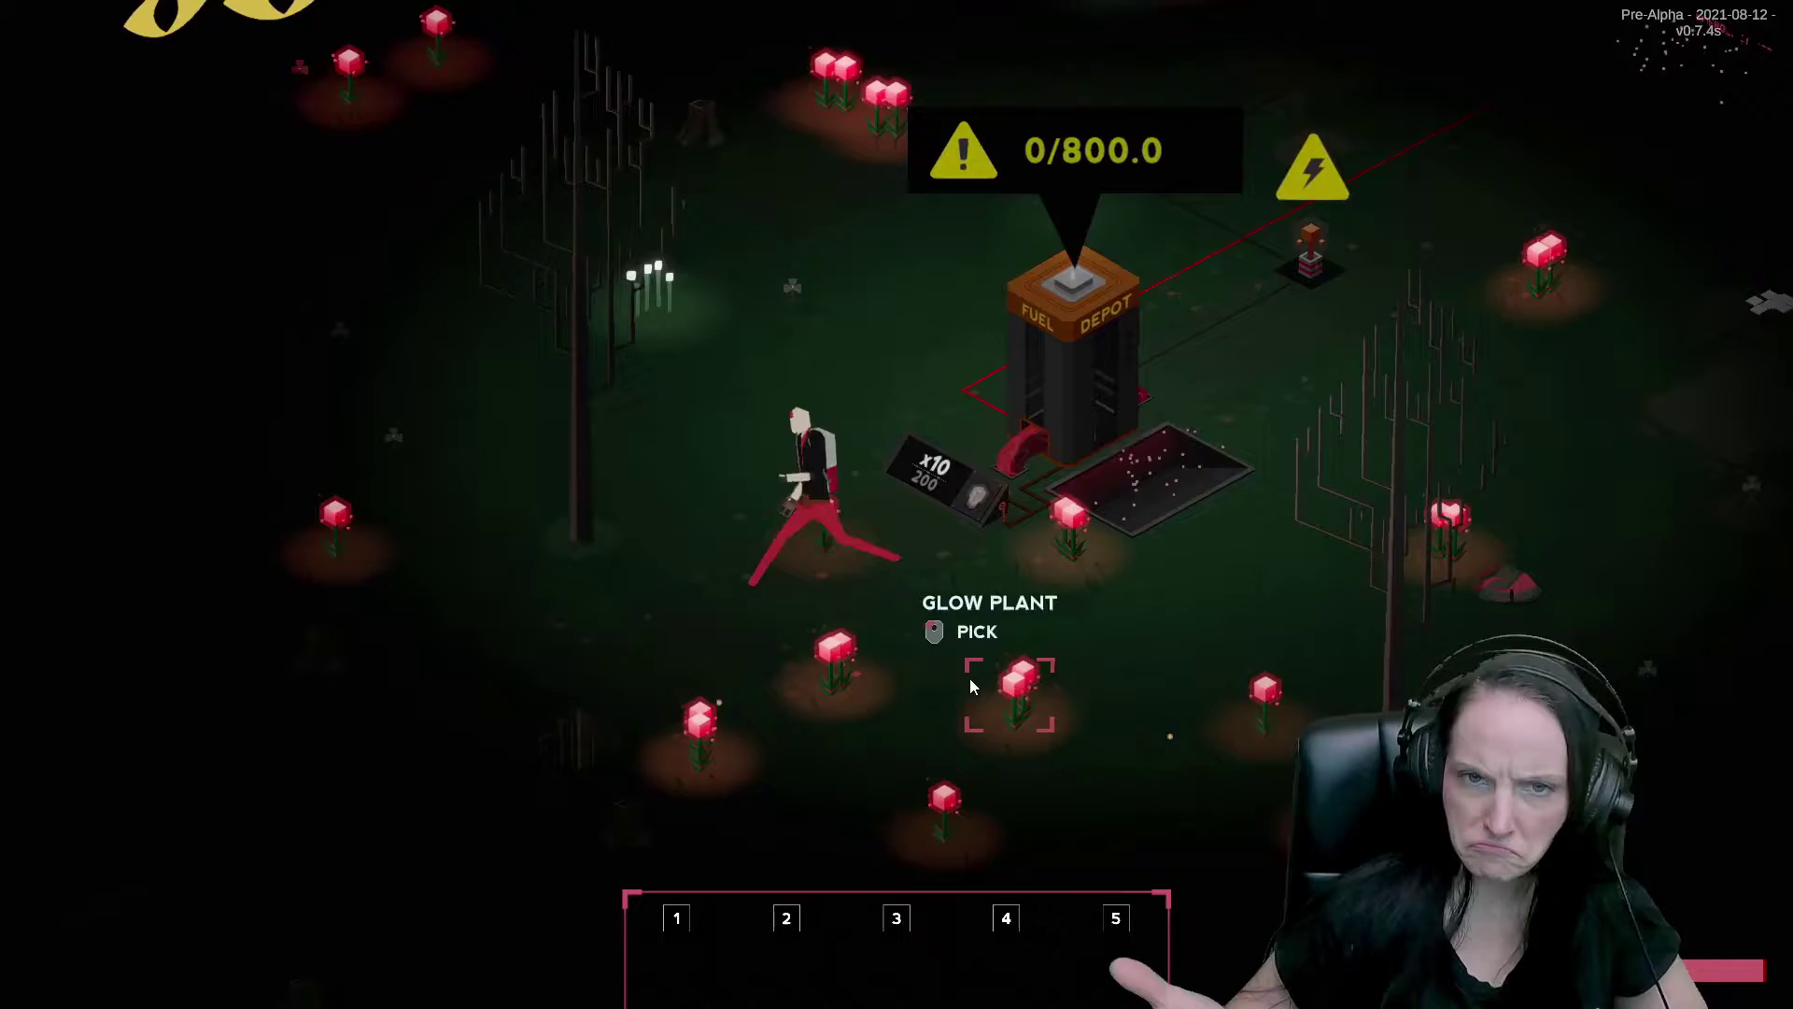
{"action": "key", "text": "w"}
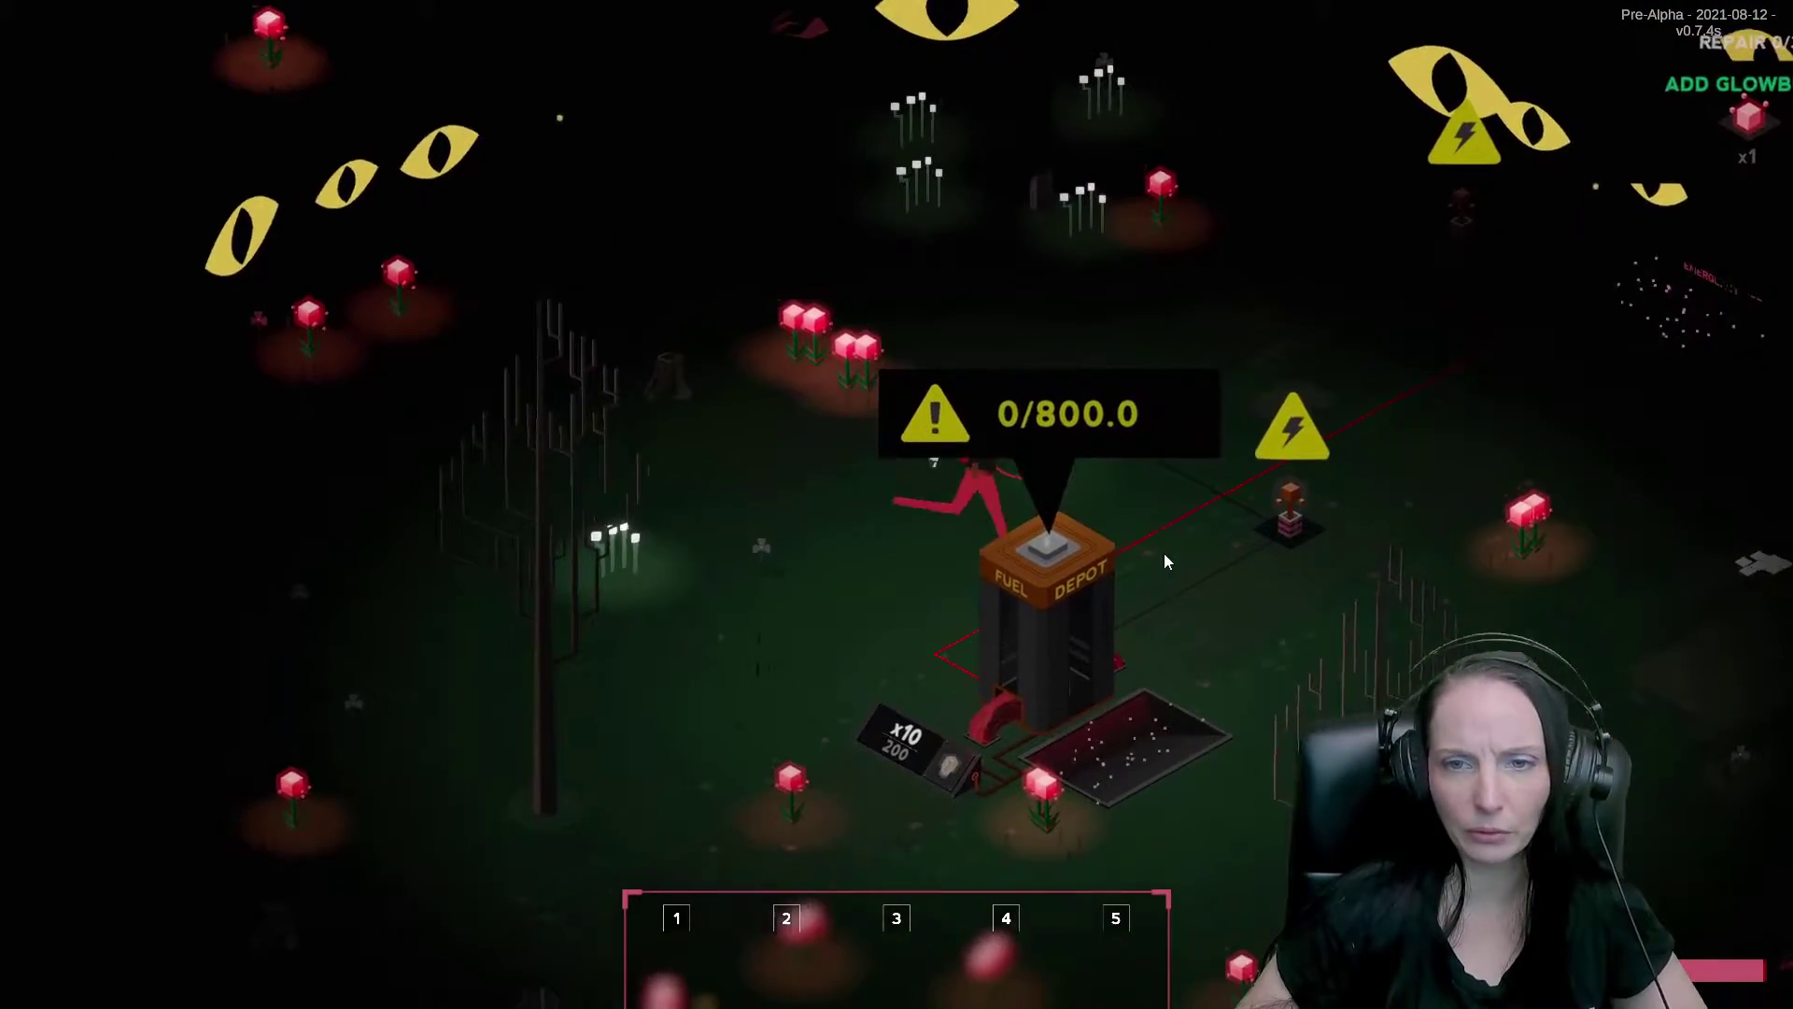
{"action": "key", "text": "d"}
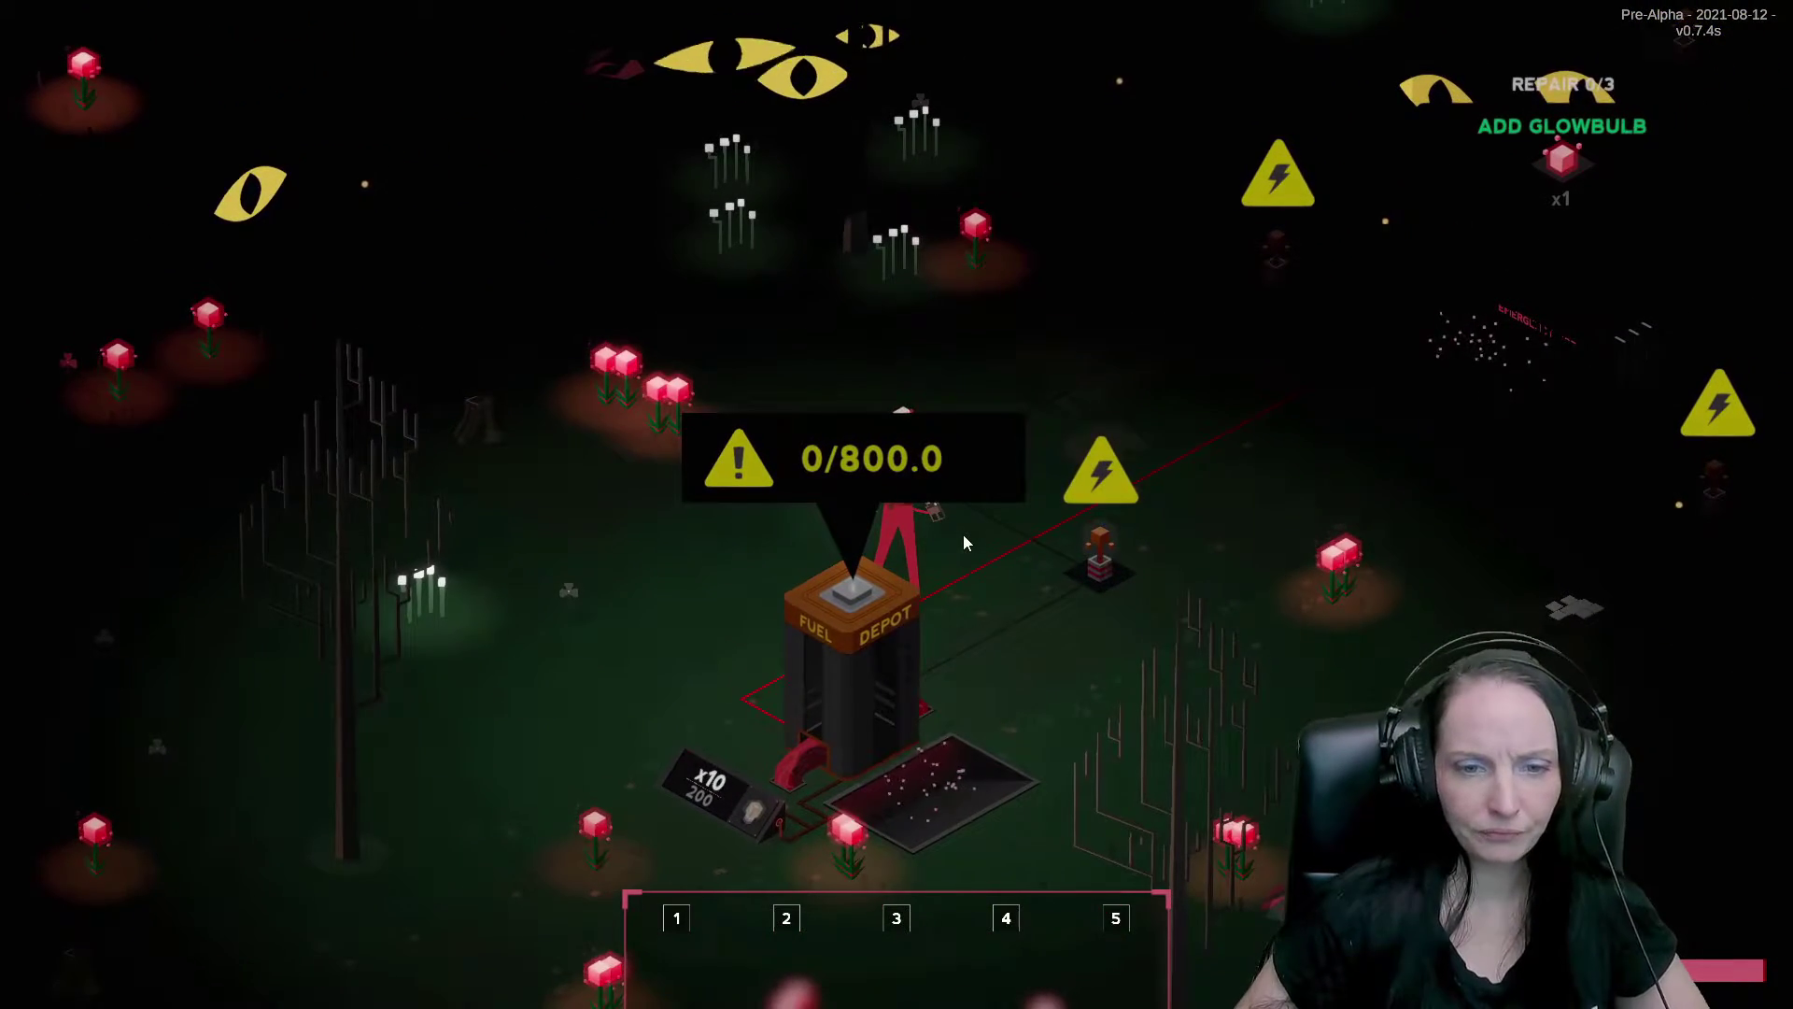
{"action": "key", "text": "a"}
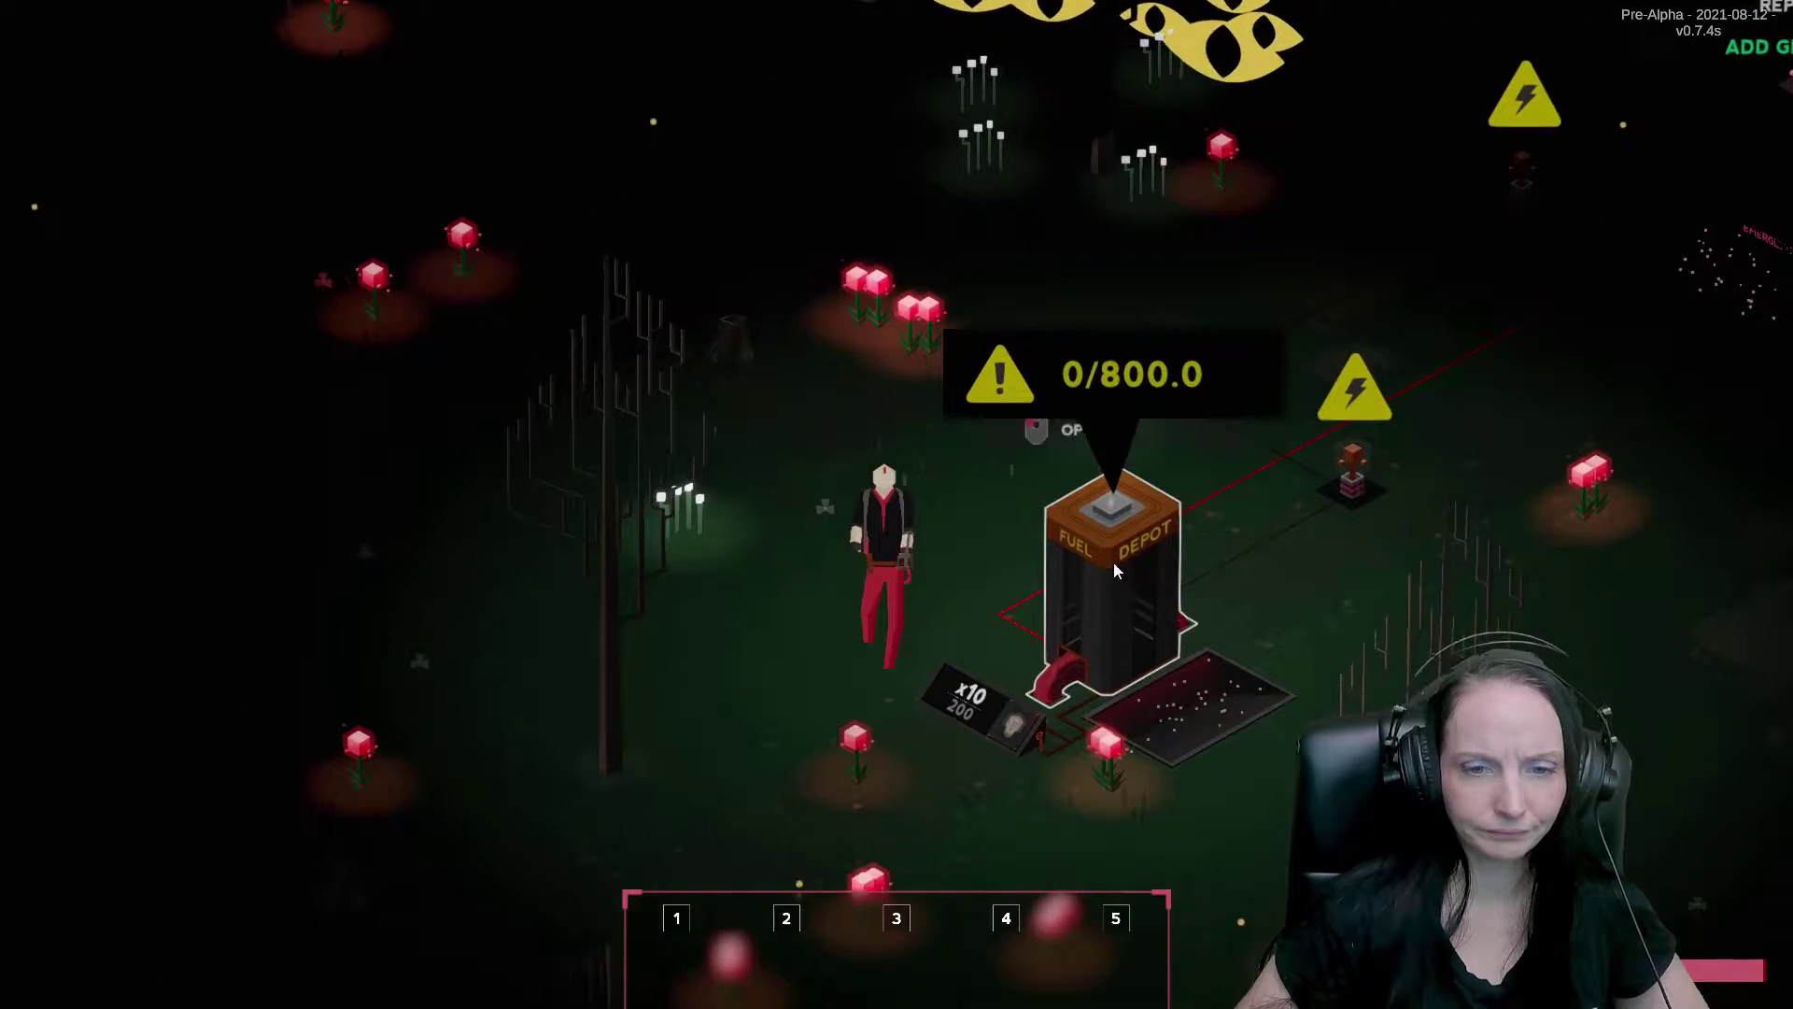
Check the depot's empty refuel panel, then pick the first three nearby glow plants.
{"action": "left_click", "coordinate": [1045, 474]}
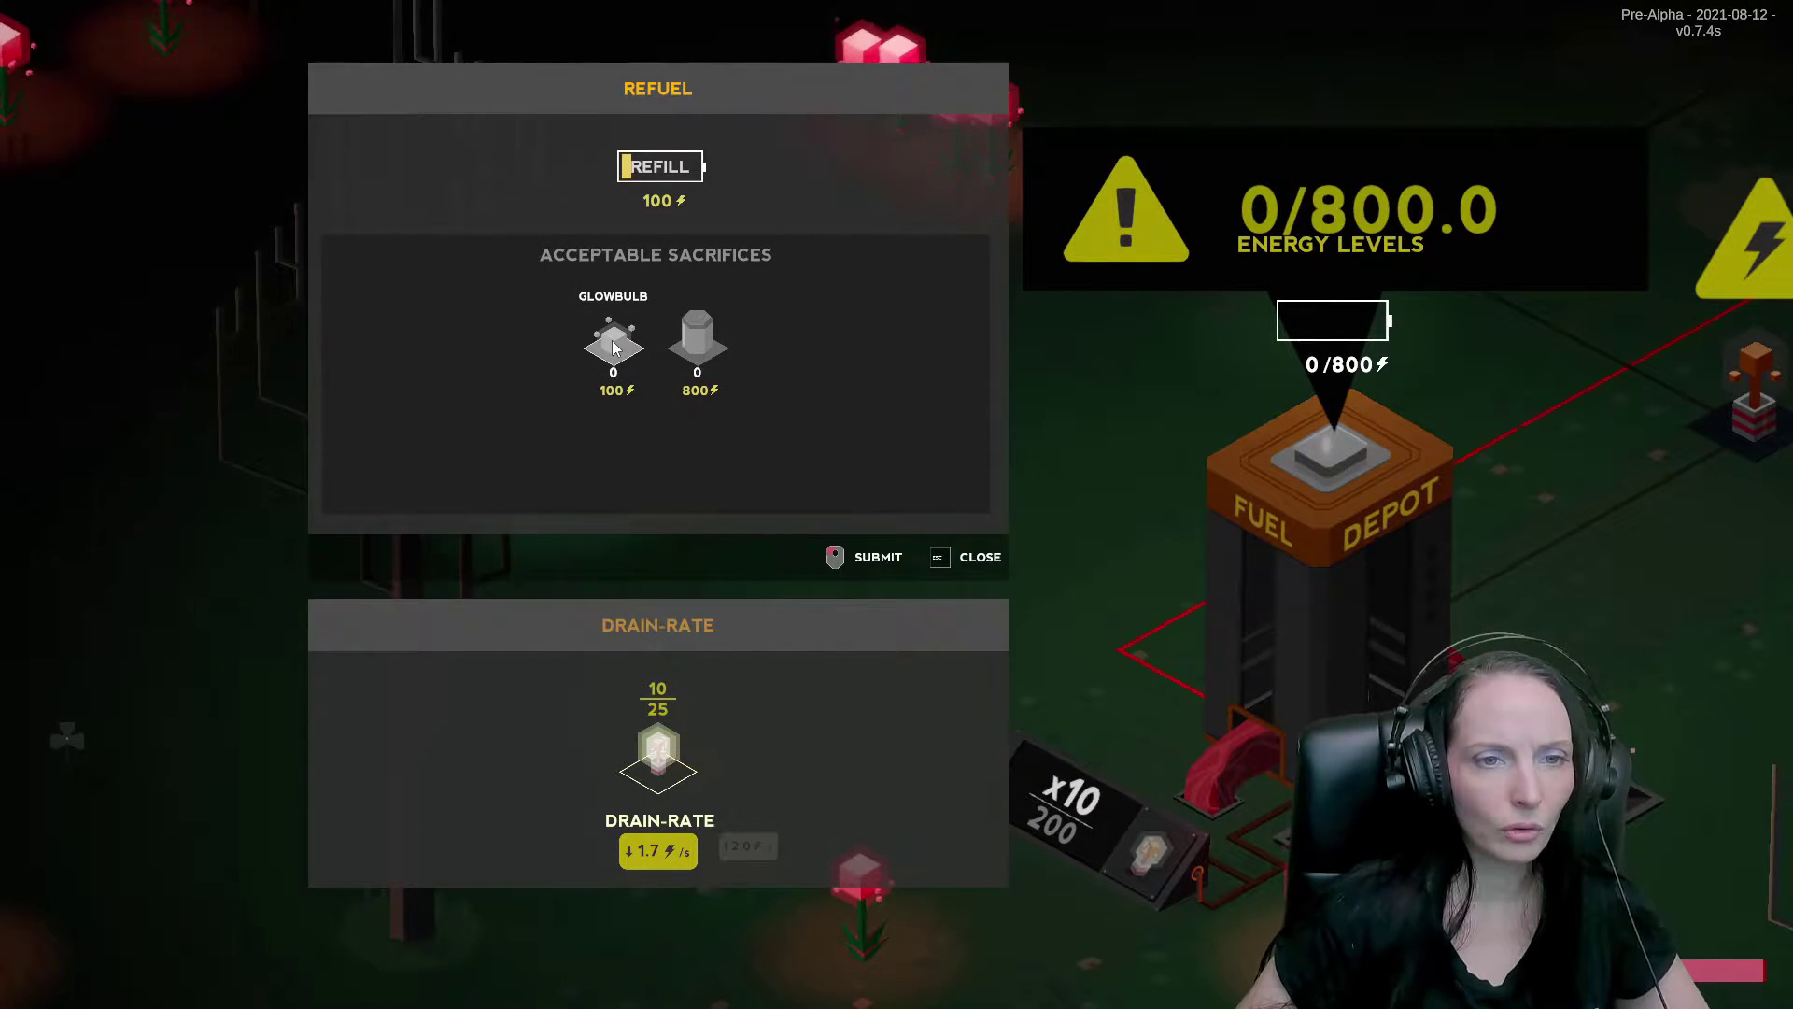
{"action": "key", "text": "Escape"}
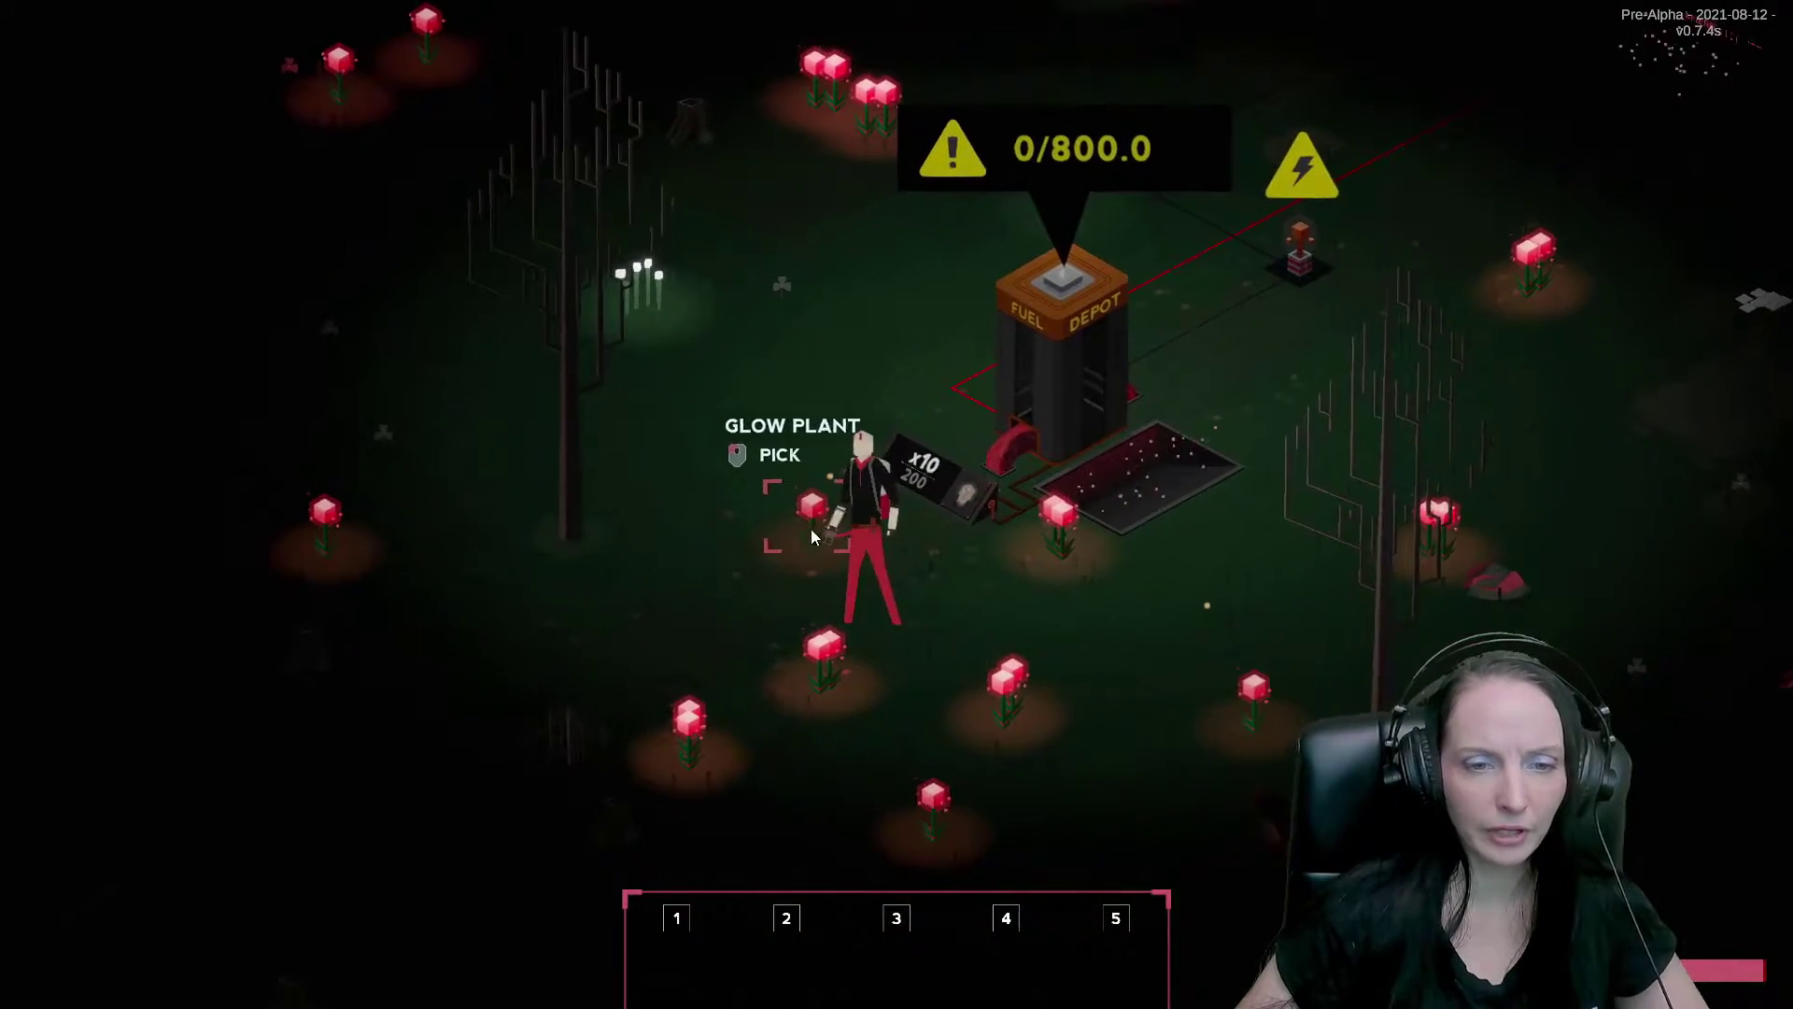
{"action": "left_click", "coordinate": [809, 526]}
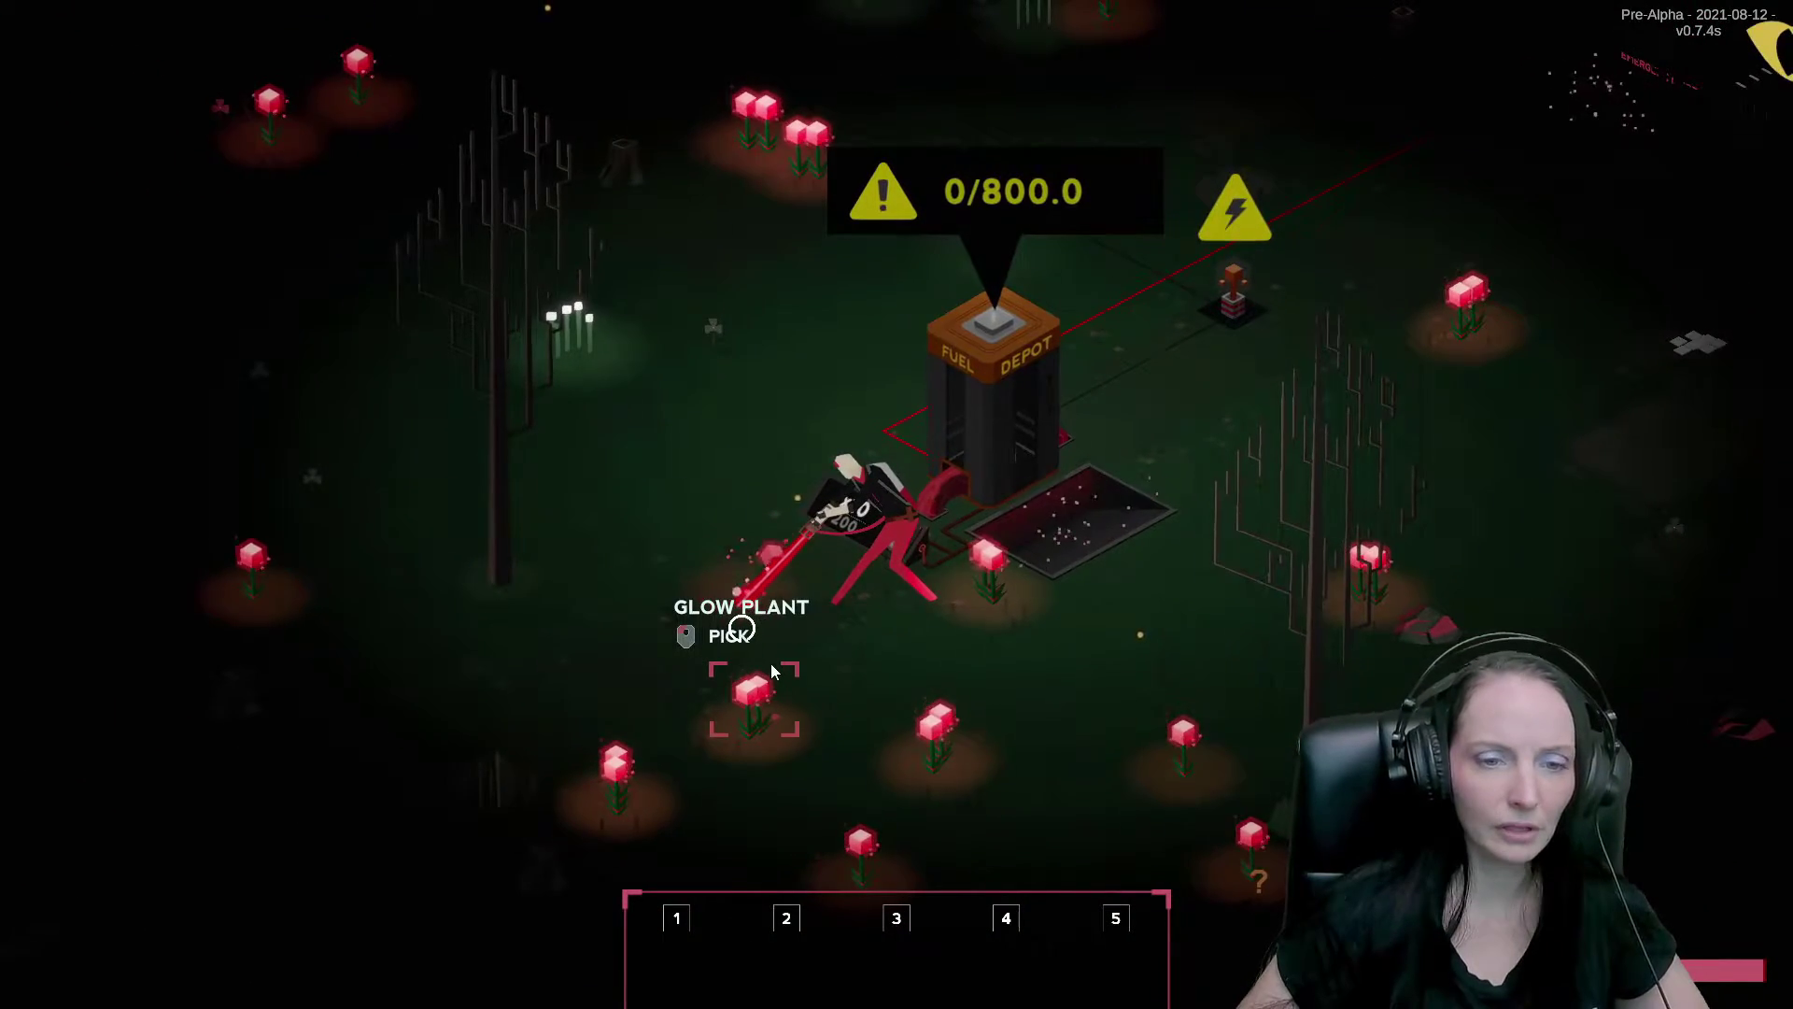
{"action": "key", "text": "w"}
{"action": "key", "text": "a"}
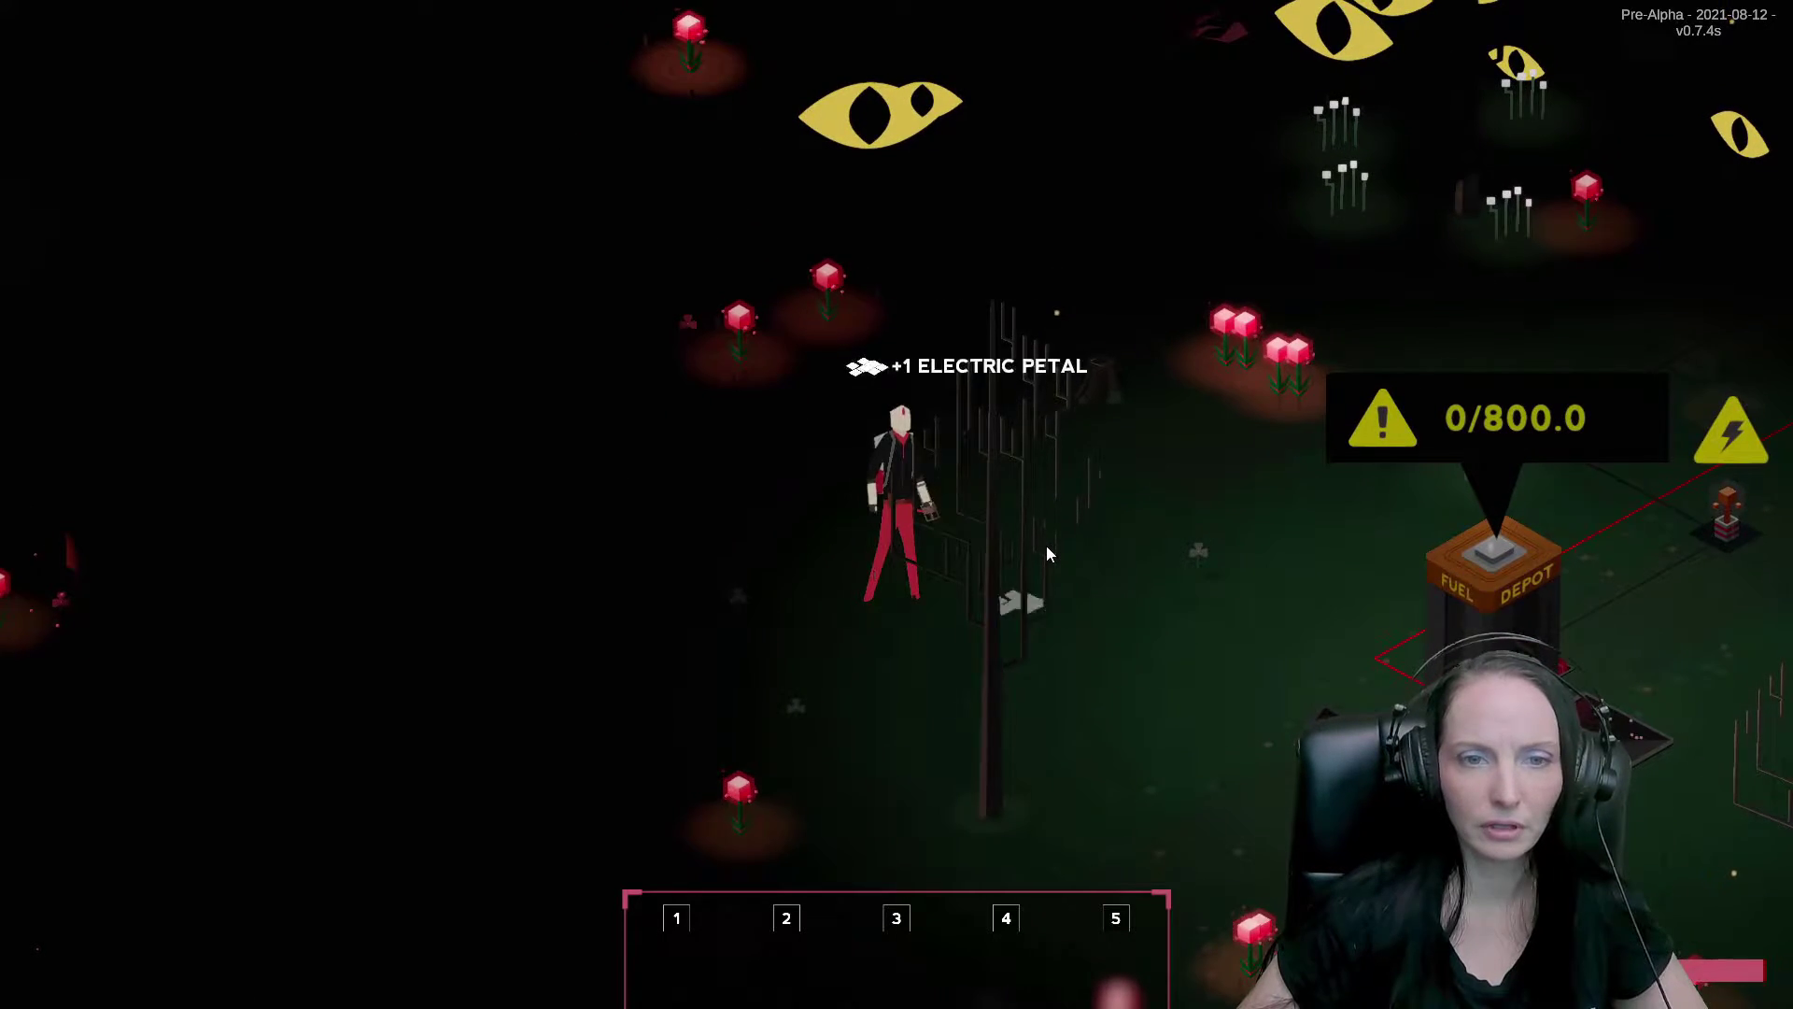
{"action": "key", "text": "d"}
{"action": "left_click", "coordinate": [977, 517]}
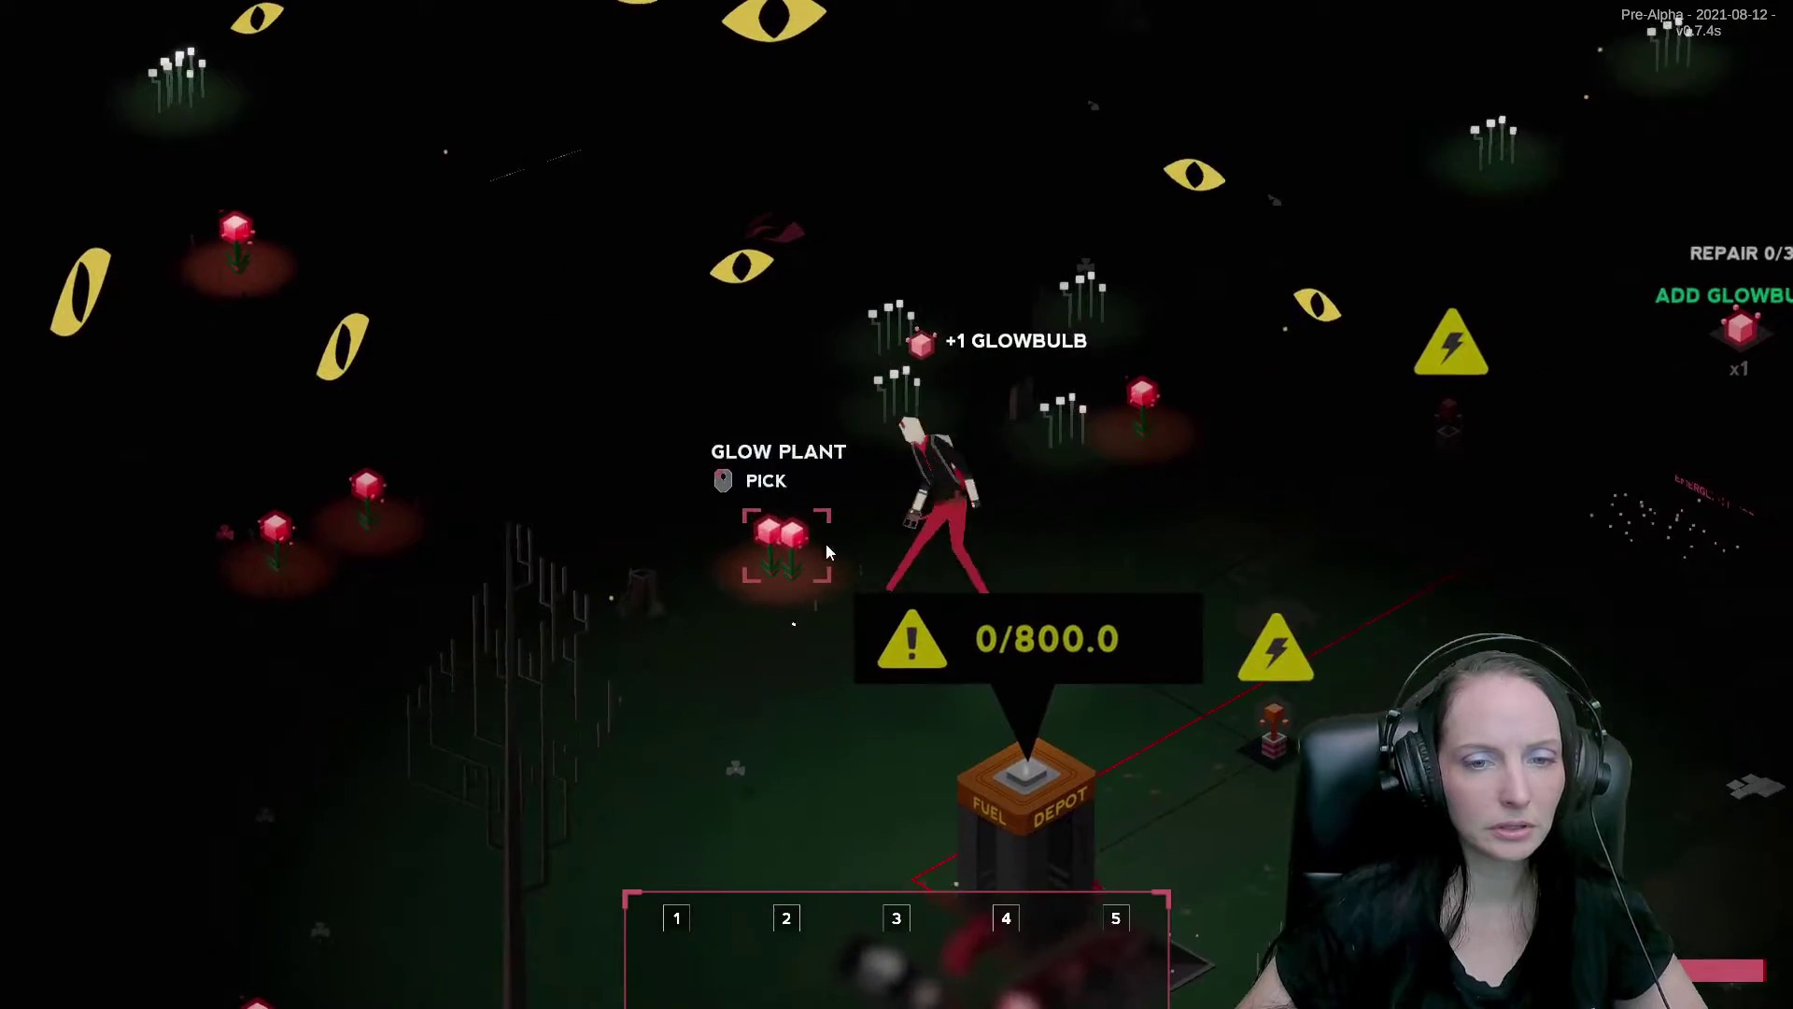
{"action": "left_click", "coordinate": [760, 563]}
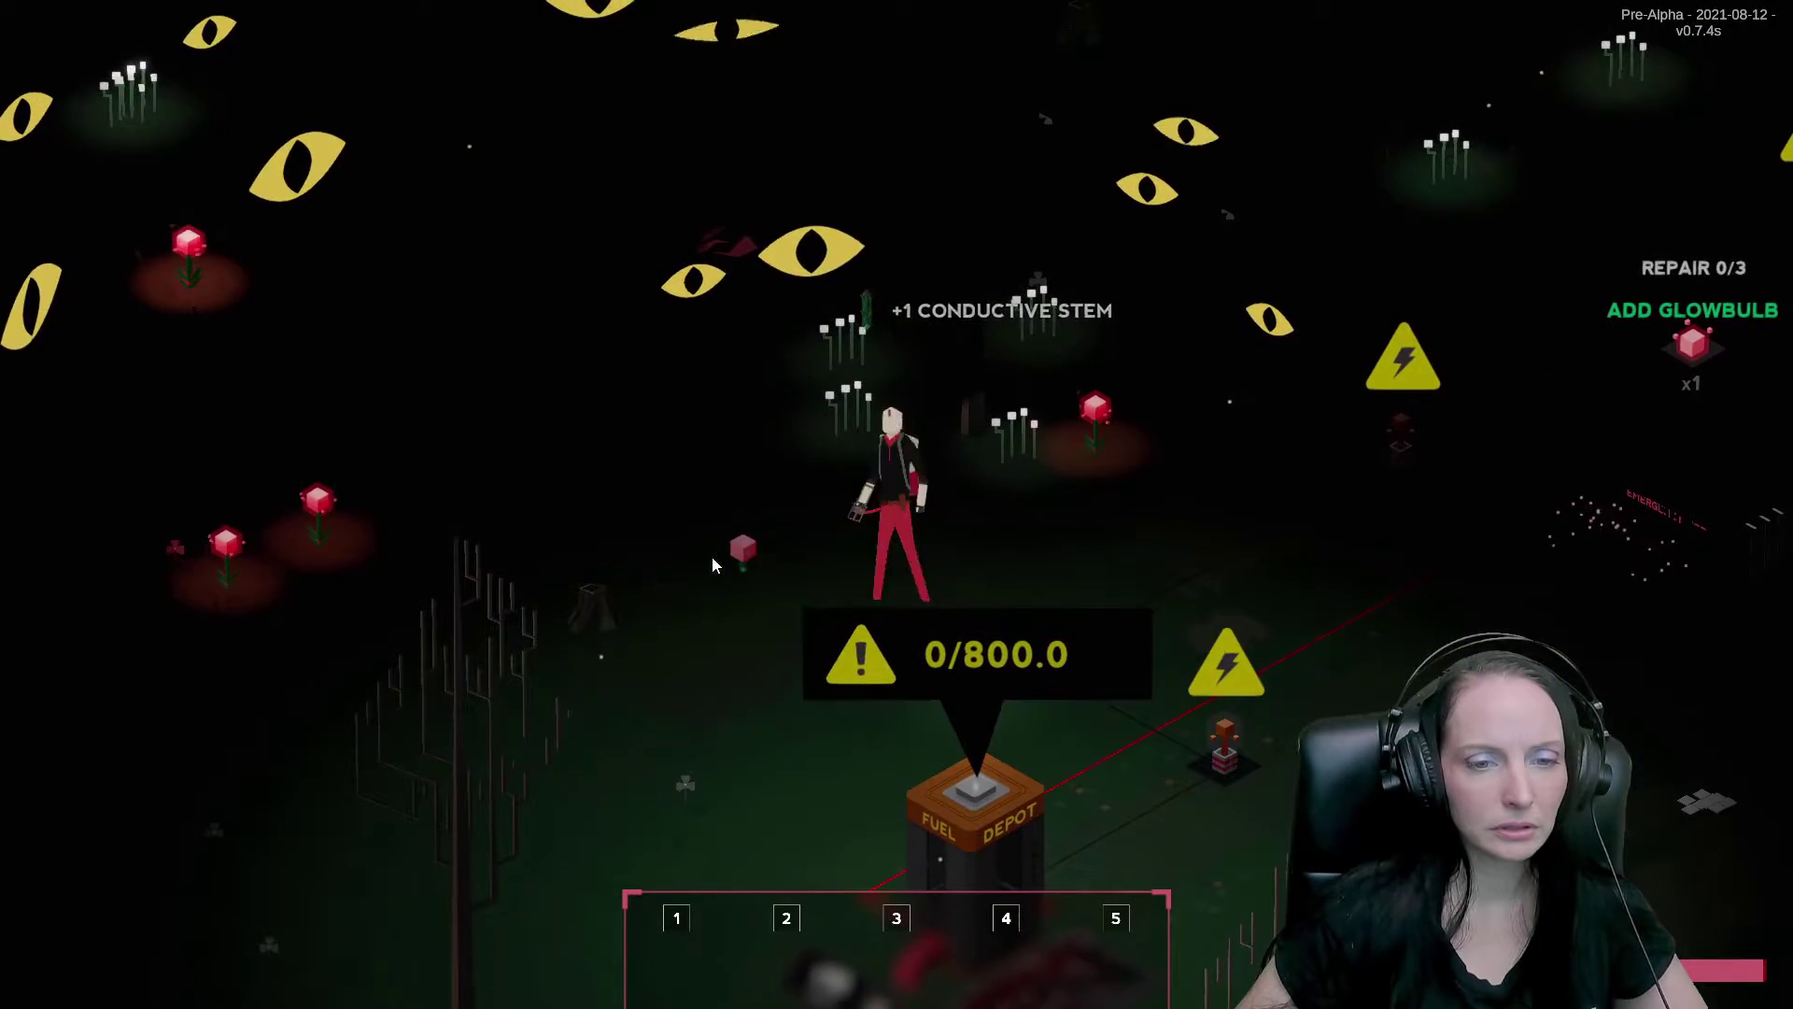
Pick three more glow plants and an electric flower around the depot.
{"action": "key", "text": "a"}
{"action": "key", "text": "s"}
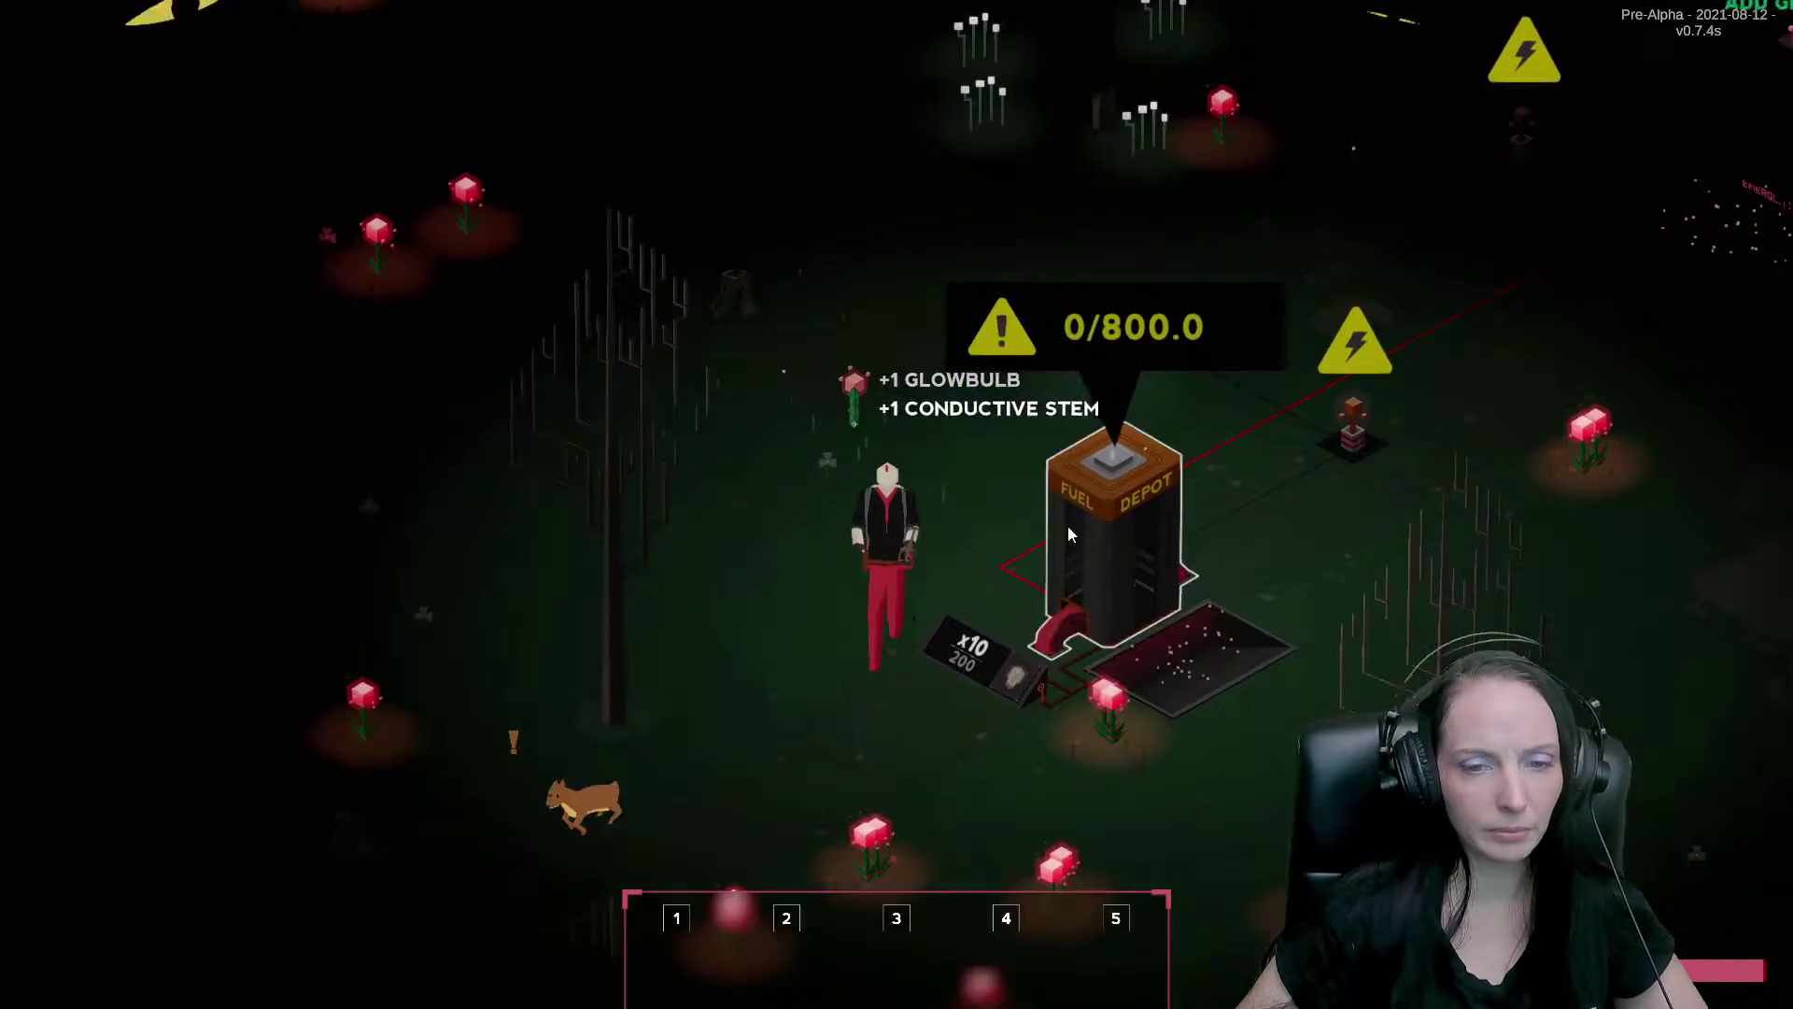
{"action": "left_click", "coordinate": [1088, 590]}
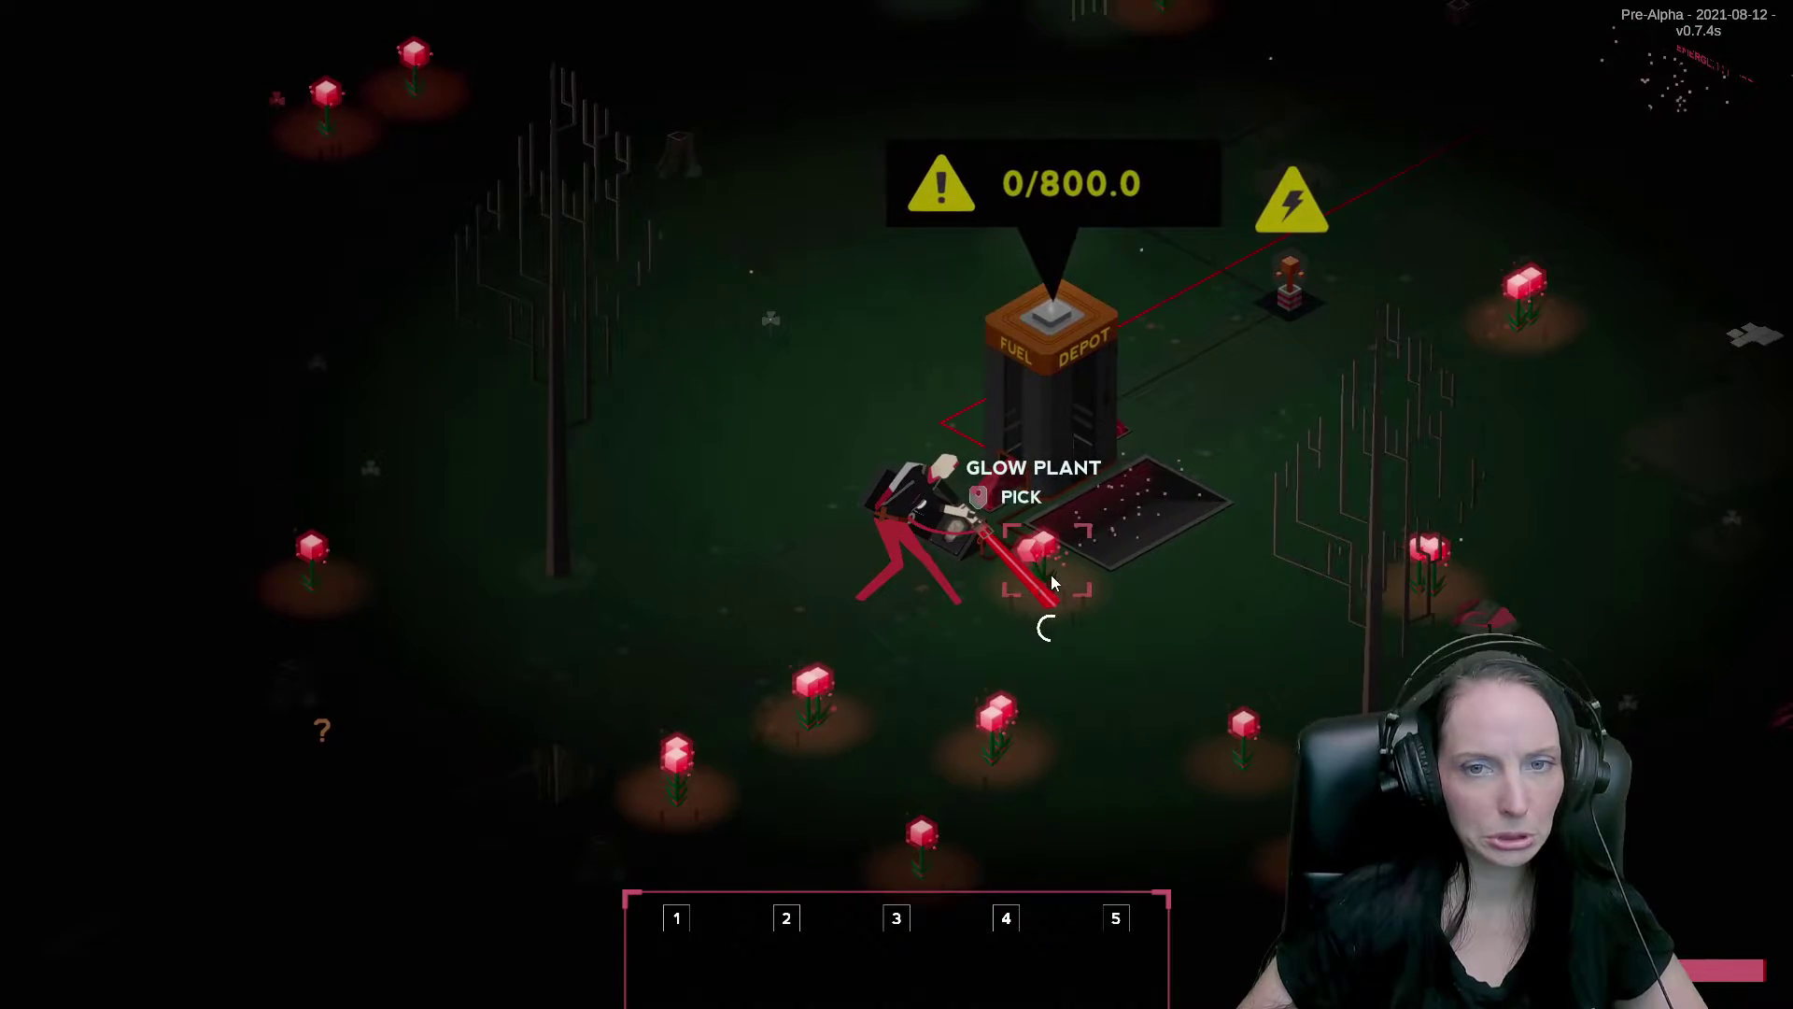
{"action": "key", "text": "s"}
{"action": "key", "text": "d"}
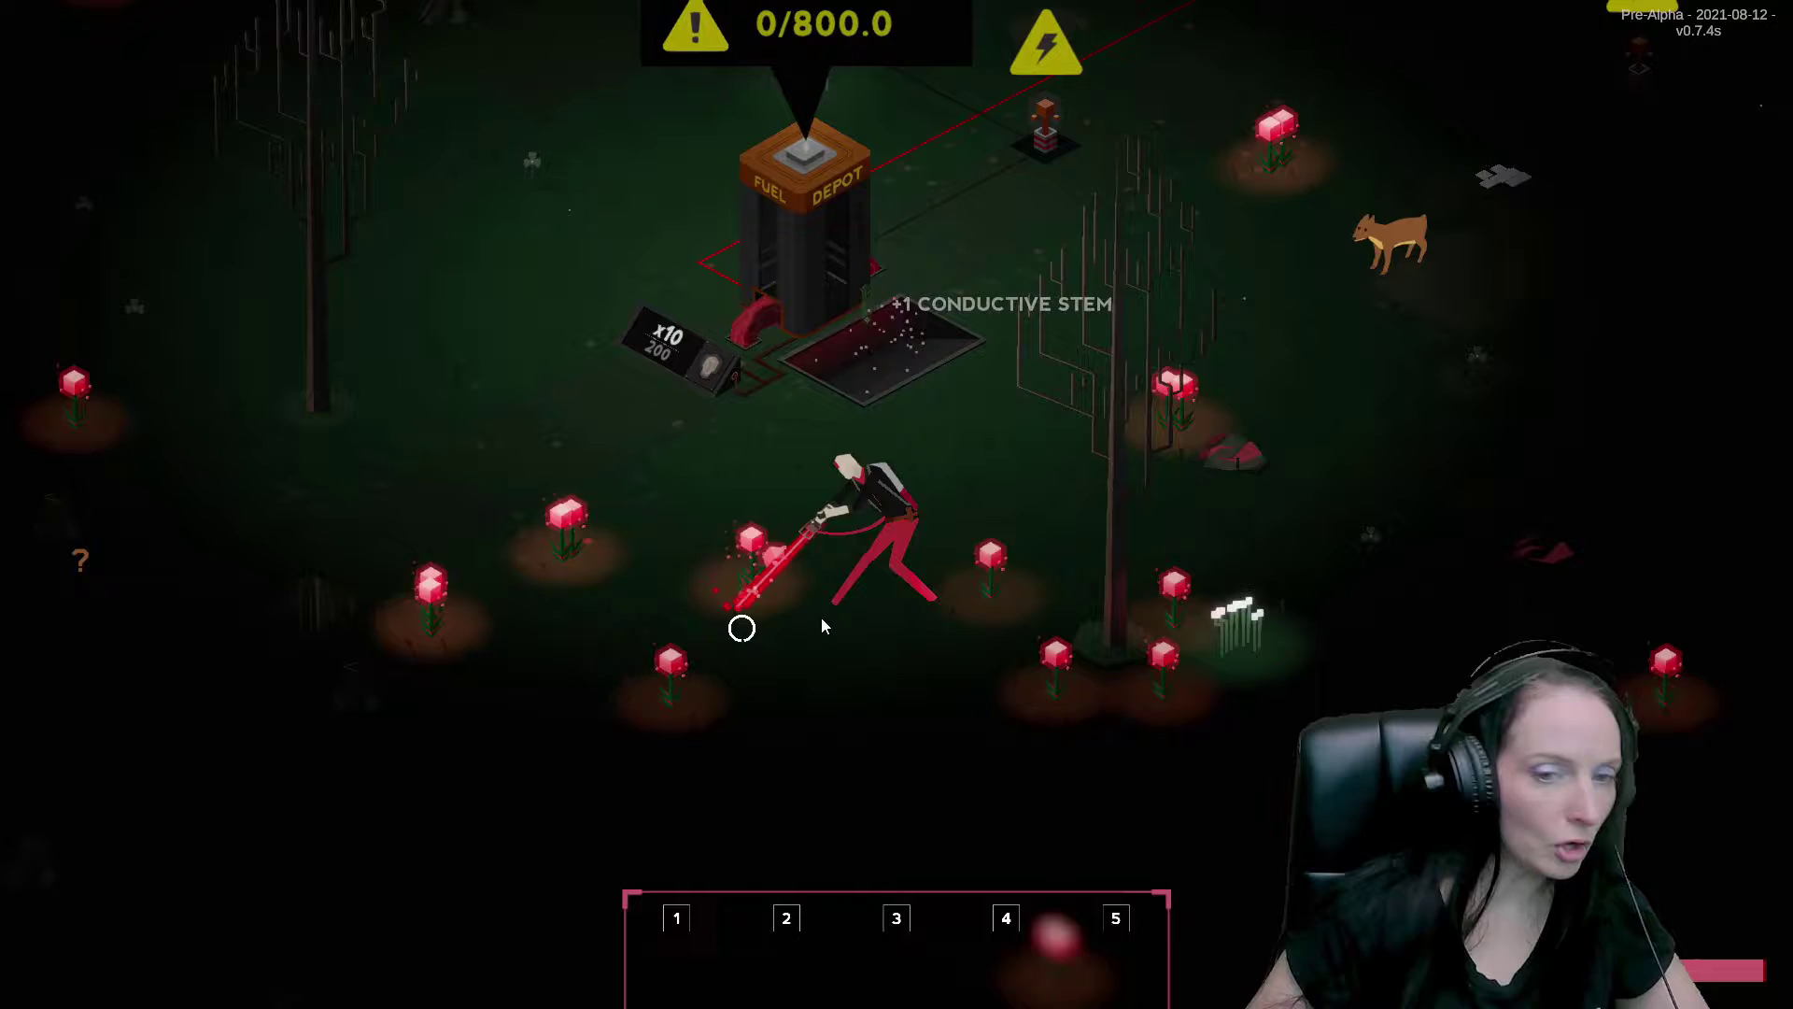
{"action": "key", "text": "a"}
{"action": "left_click", "coordinate": [786, 551]}
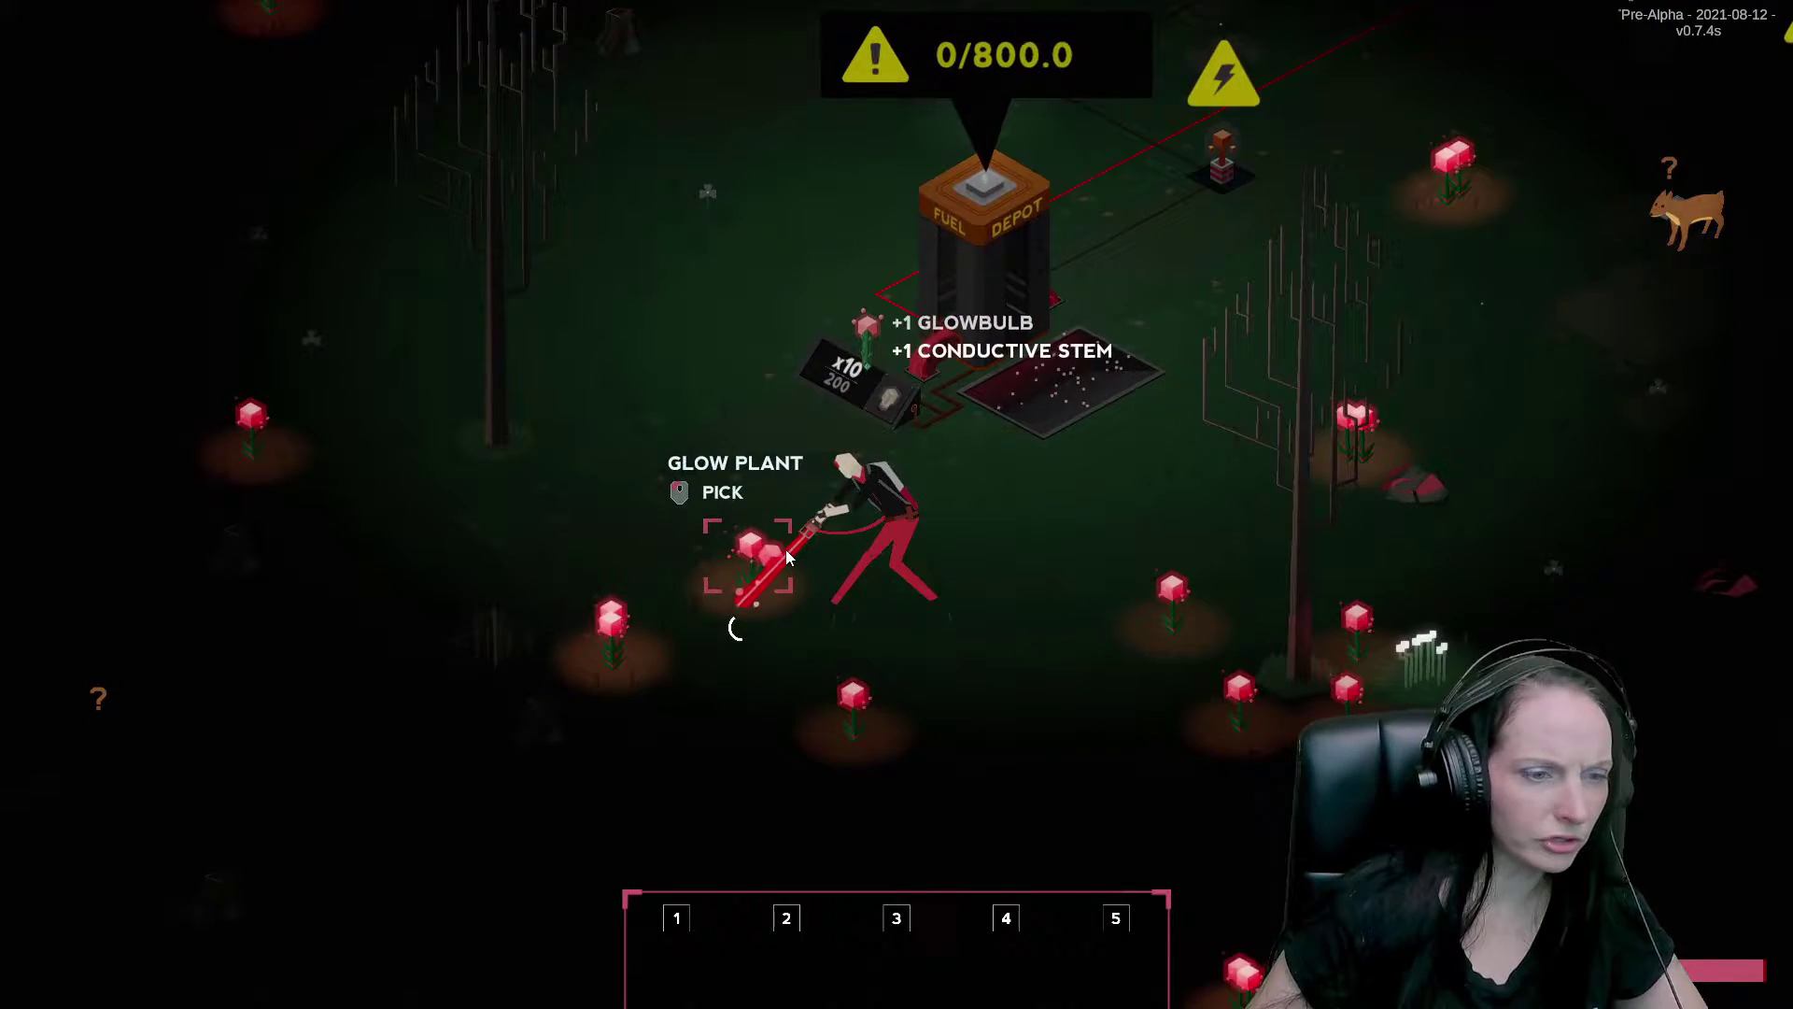
{"action": "key", "text": "a"}
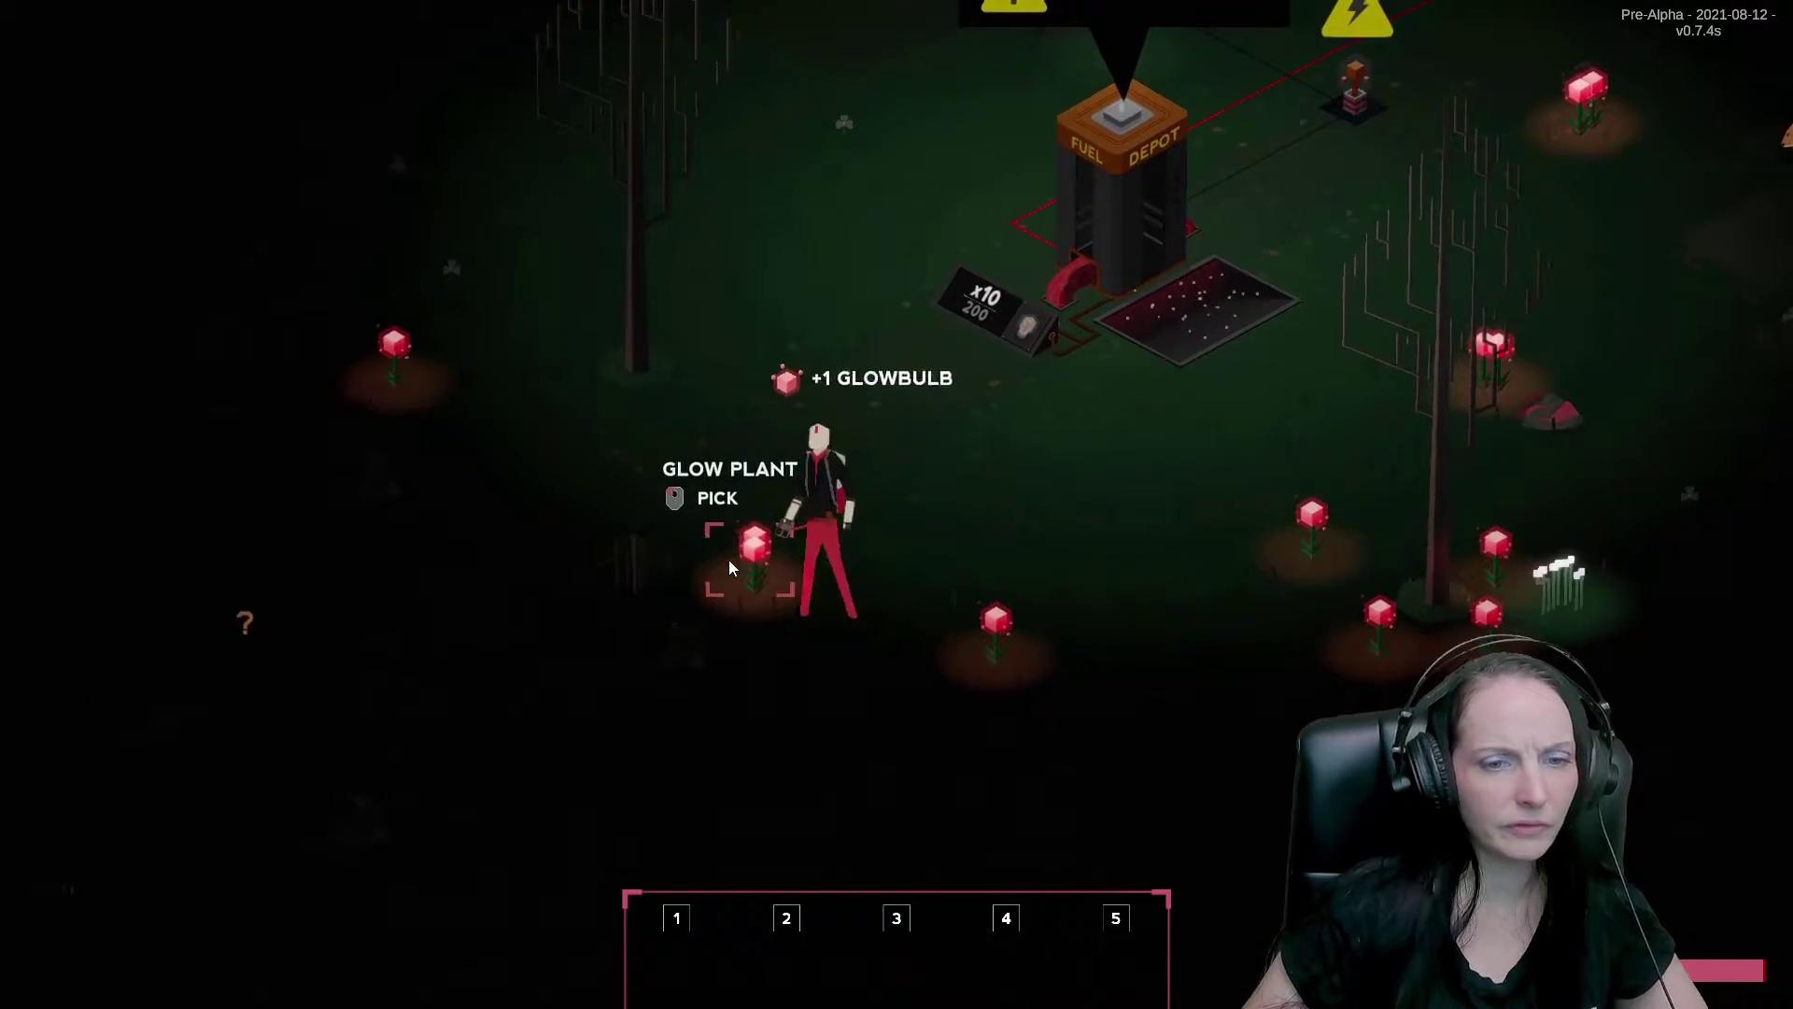
{"action": "left_click", "coordinate": [771, 570]}
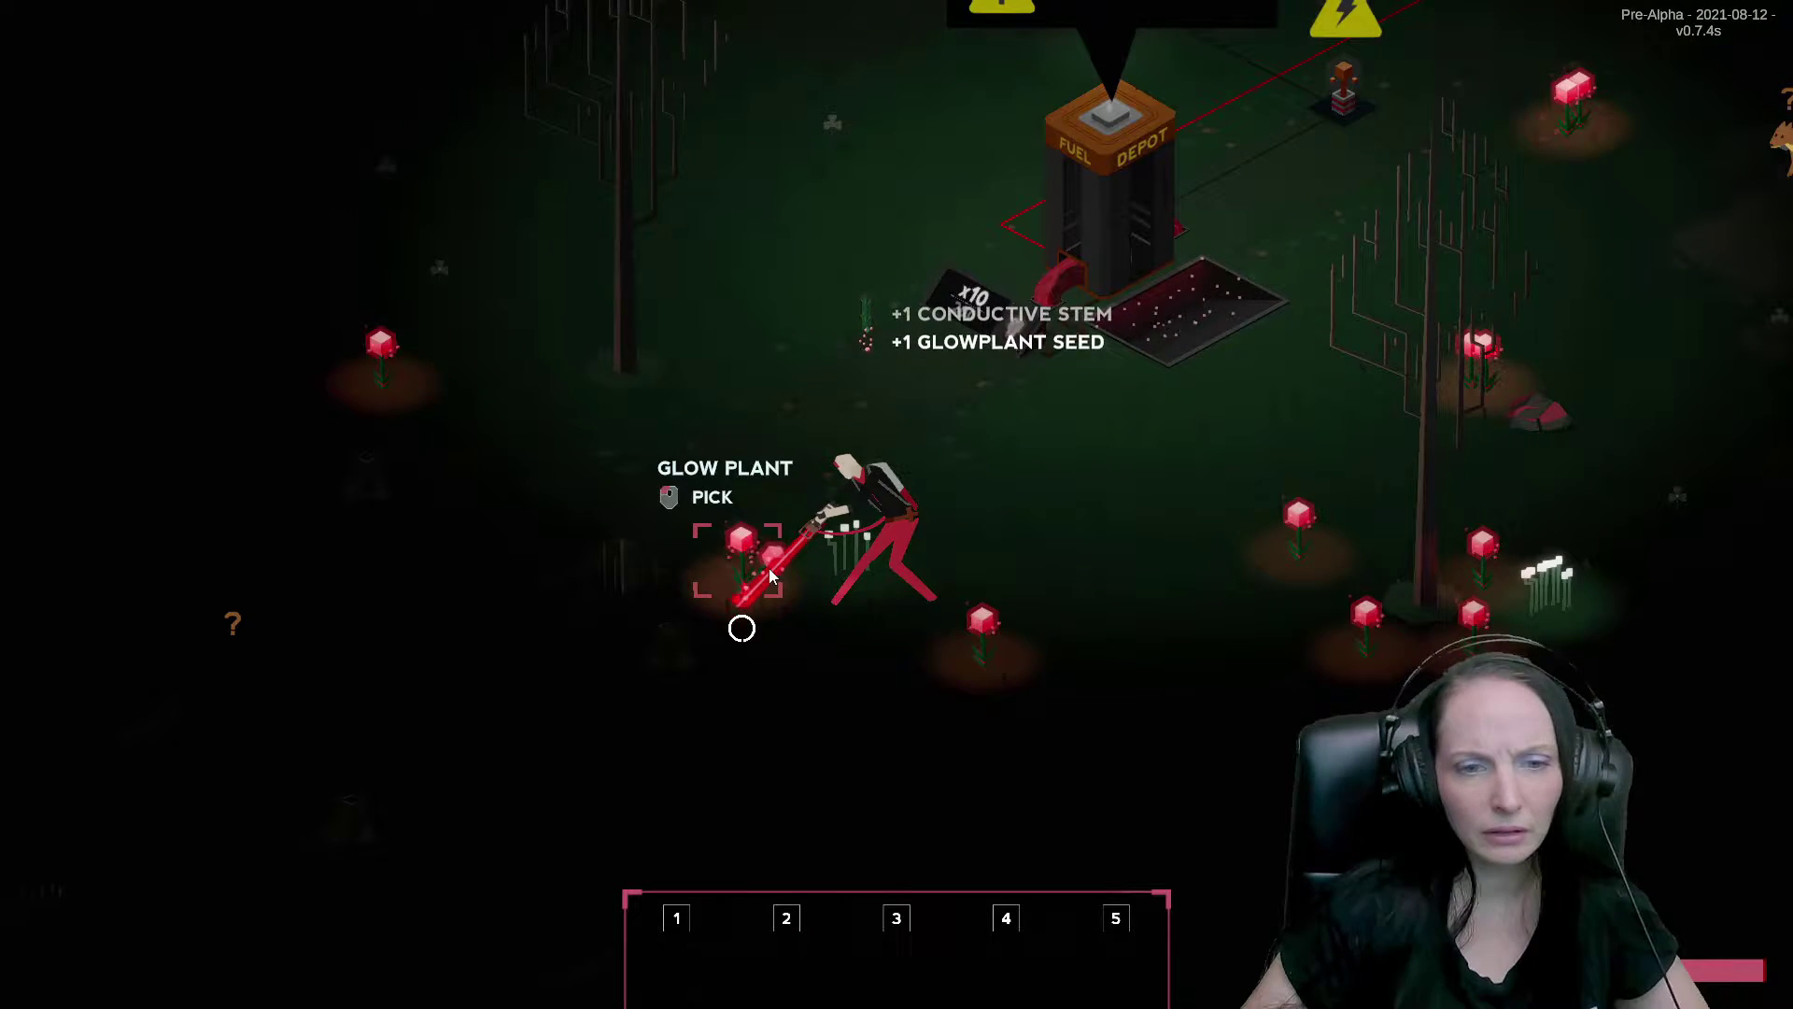
{"action": "key", "text": "a"}
{"action": "left_click", "coordinate": [895, 557]}
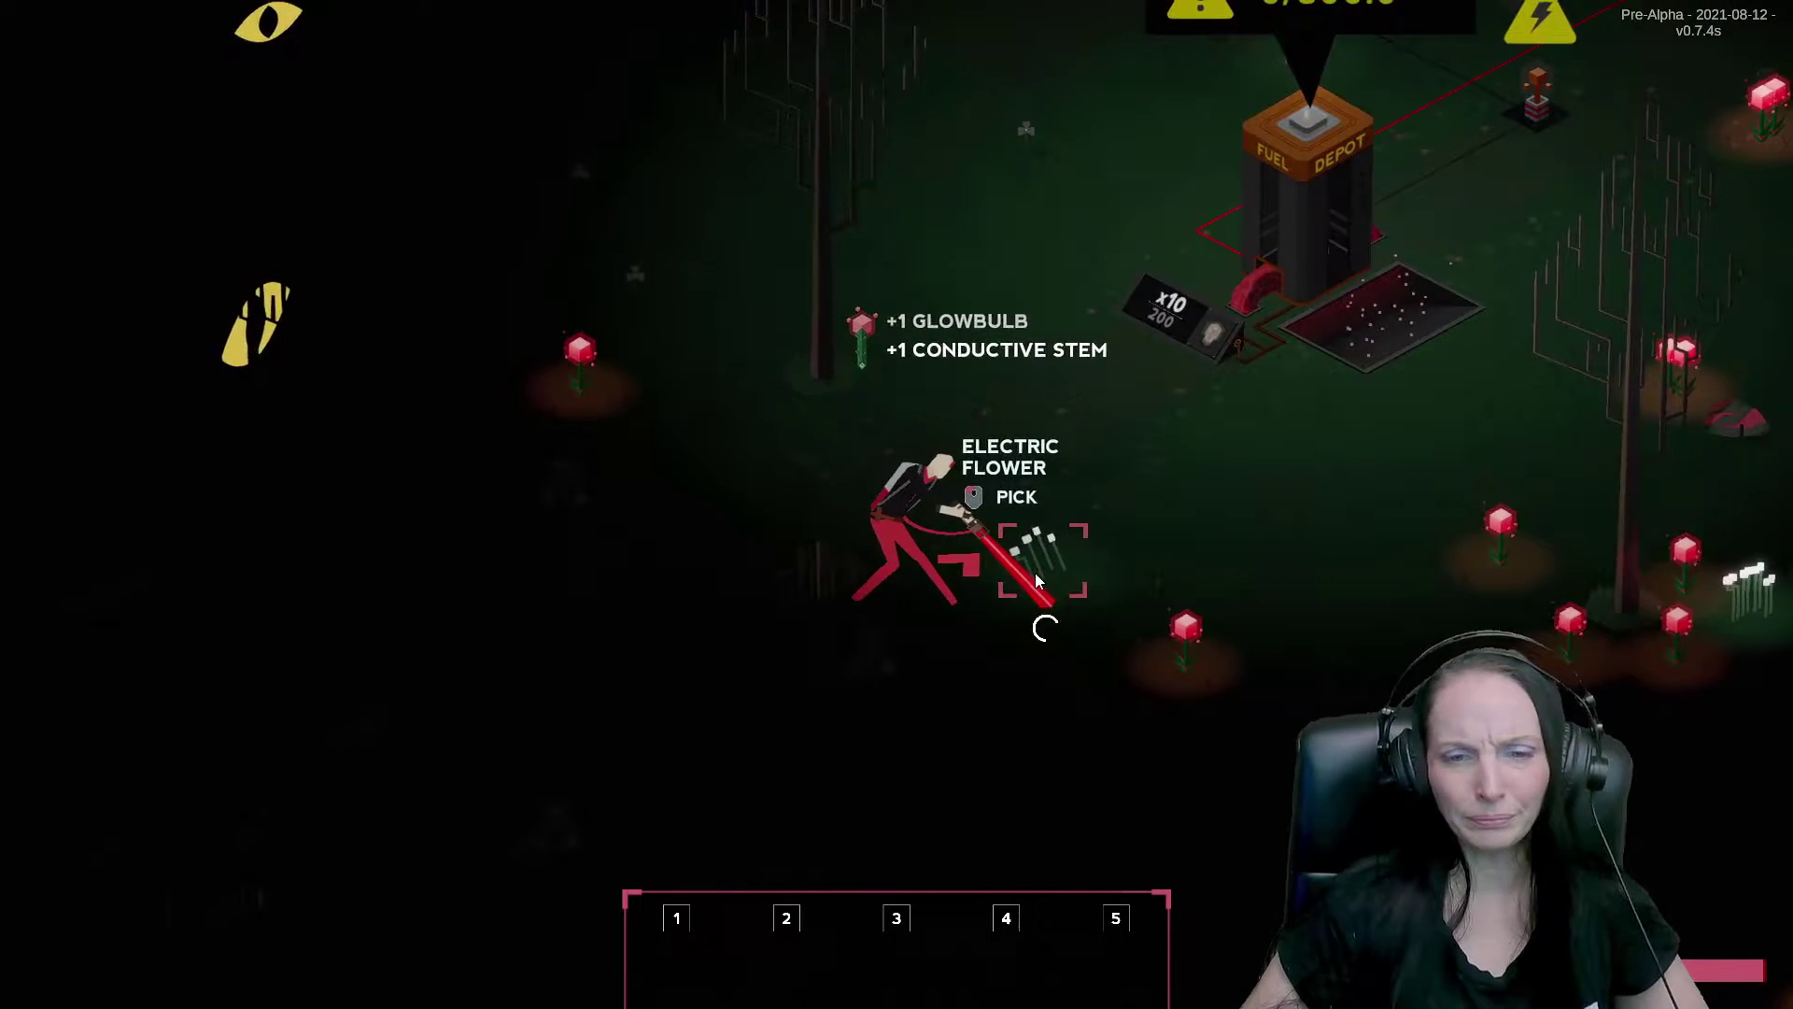
Pick five more glow plants and an electric flower, ending at the refuel panel with 11 glowbulbs.
{"action": "left_click", "coordinate": [1065, 620]}
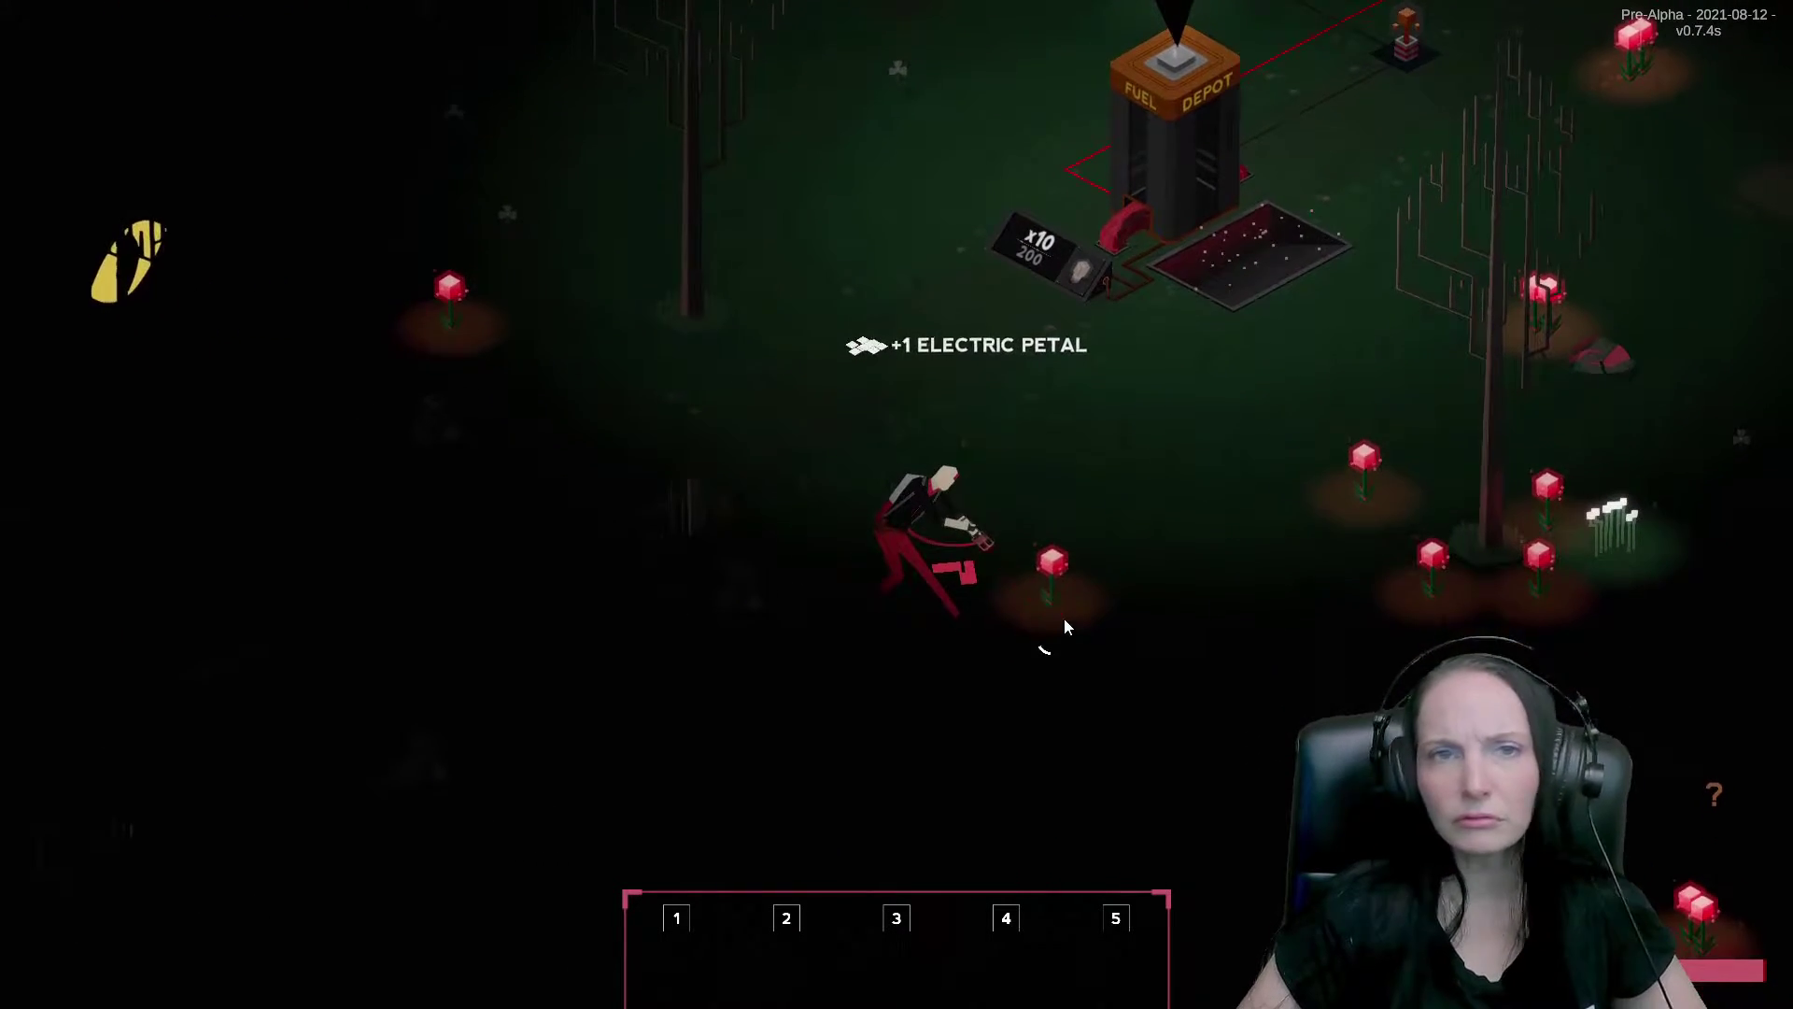
{"action": "key", "text": "d"}
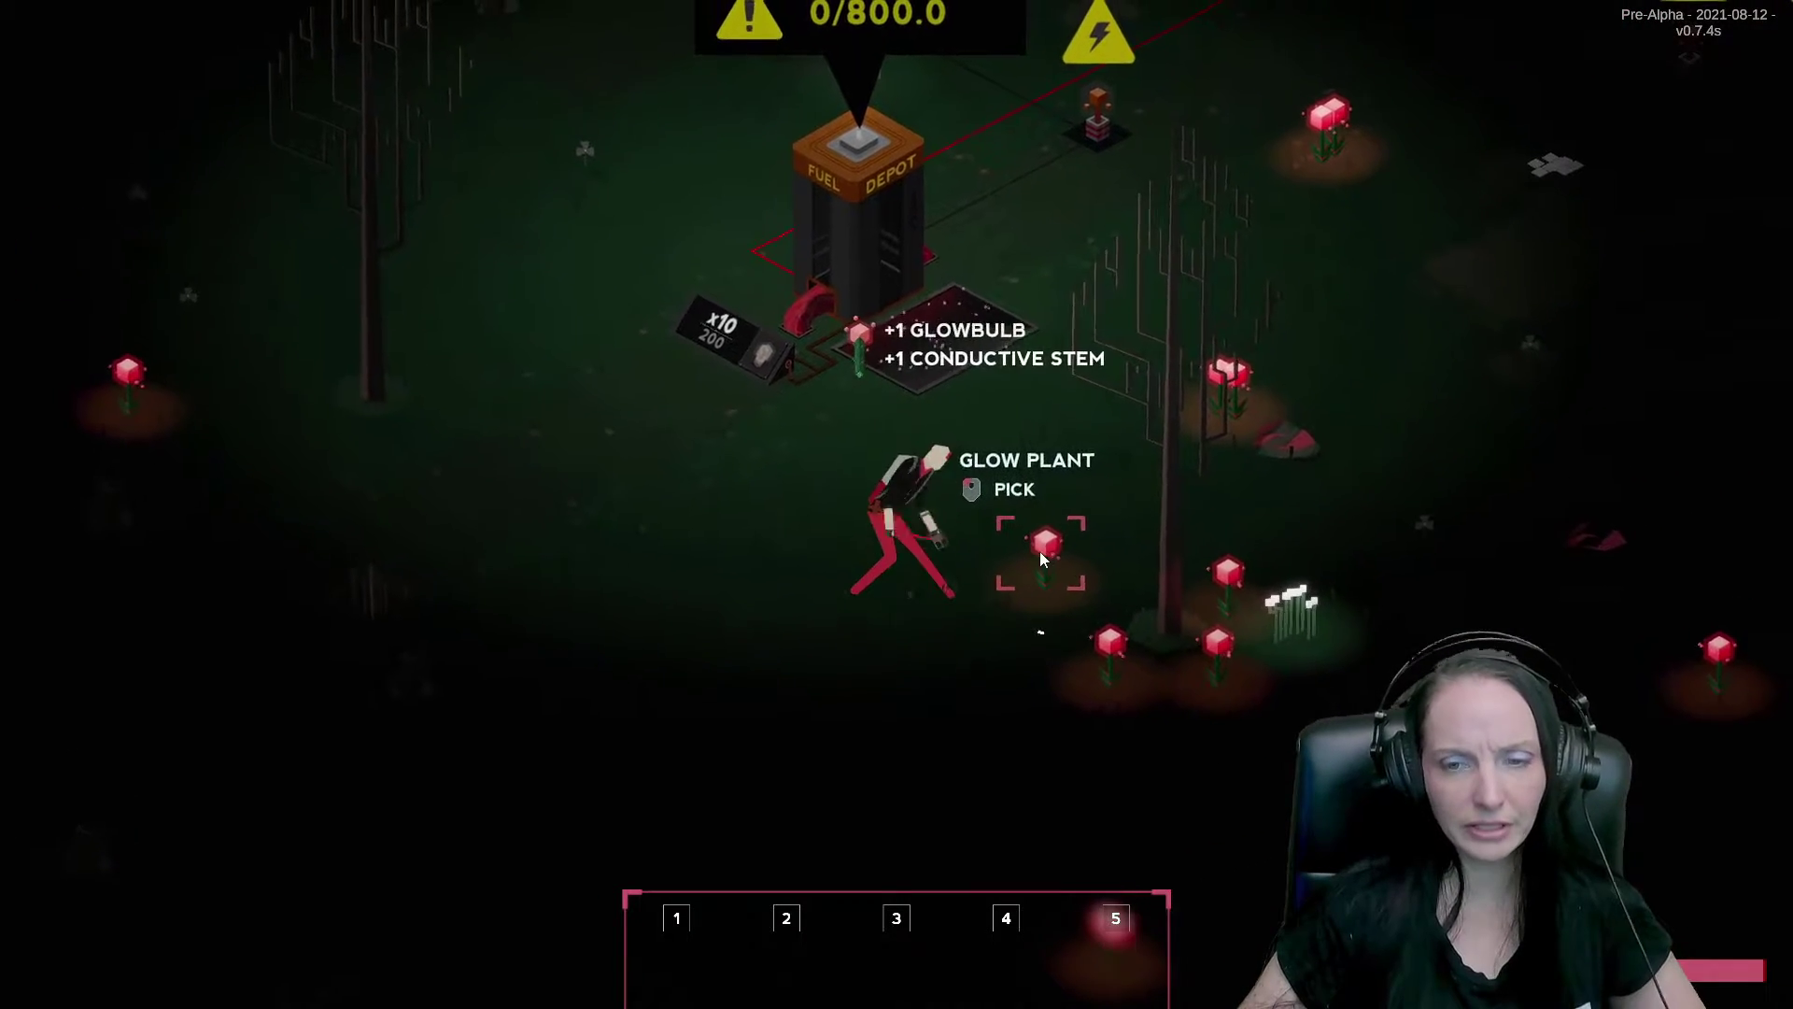
{"action": "left_click", "coordinate": [1040, 551]}
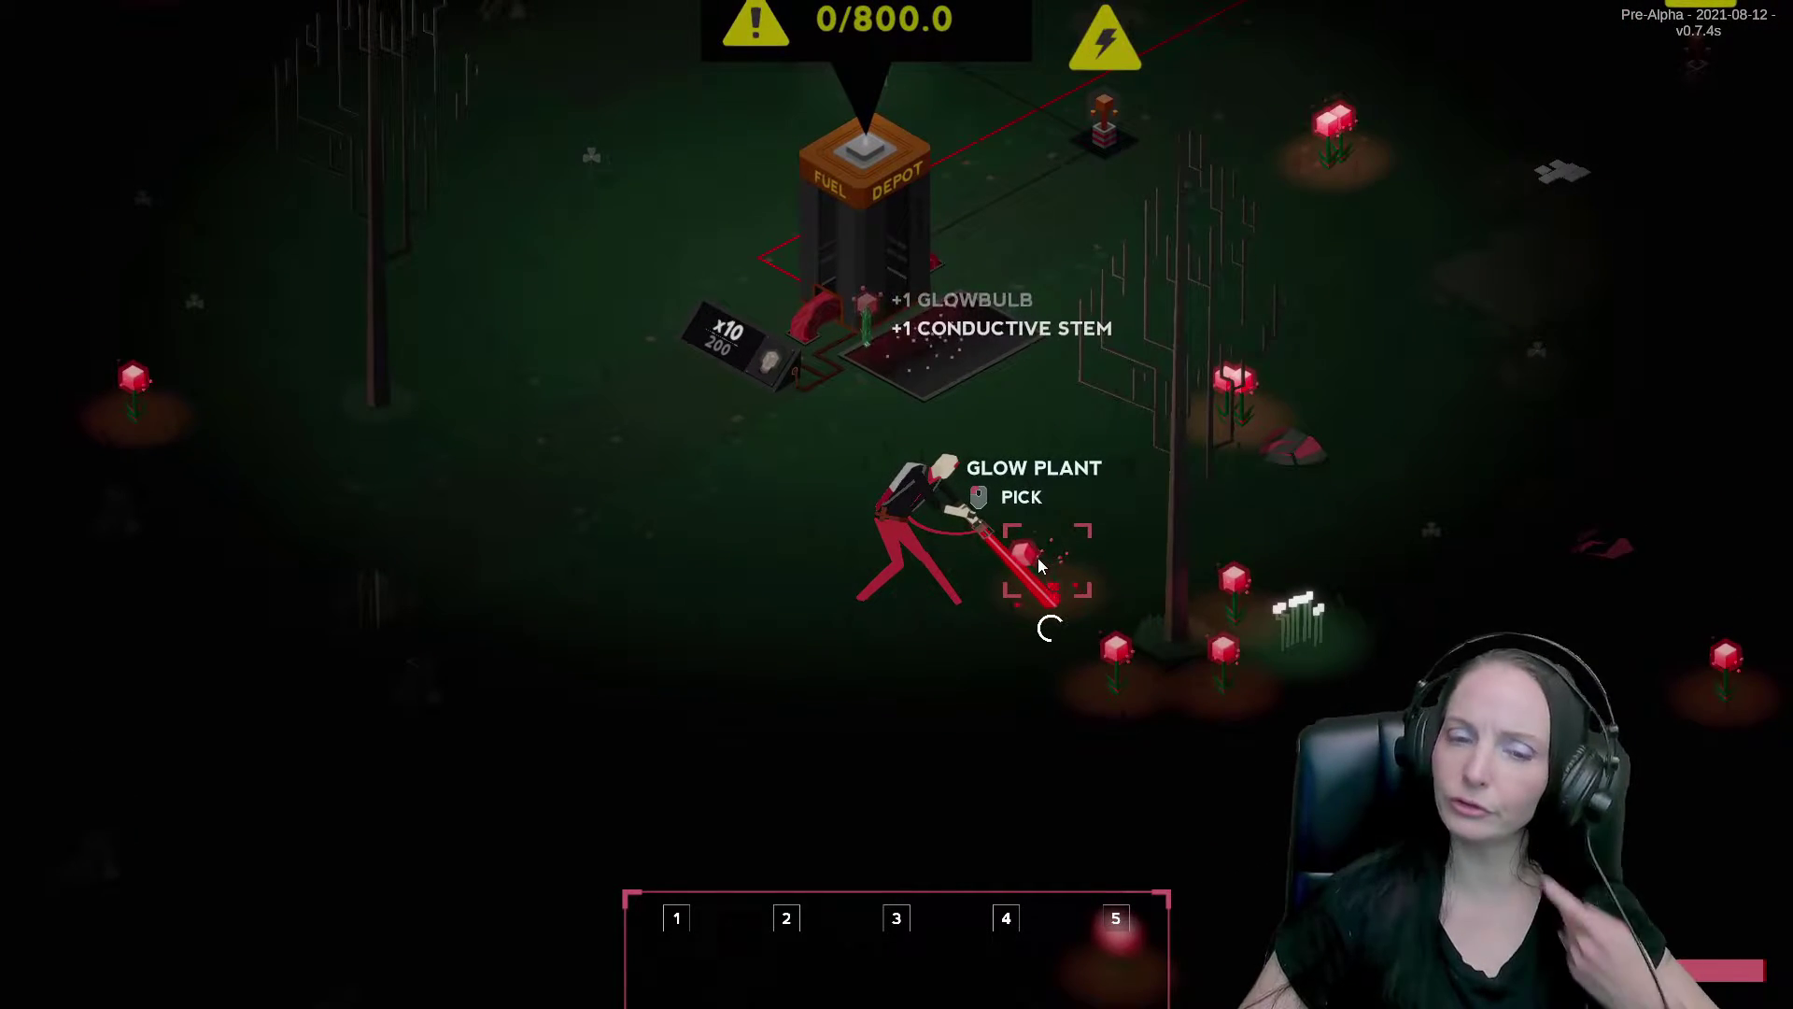
{"action": "left_click", "coordinate": [1112, 654]}
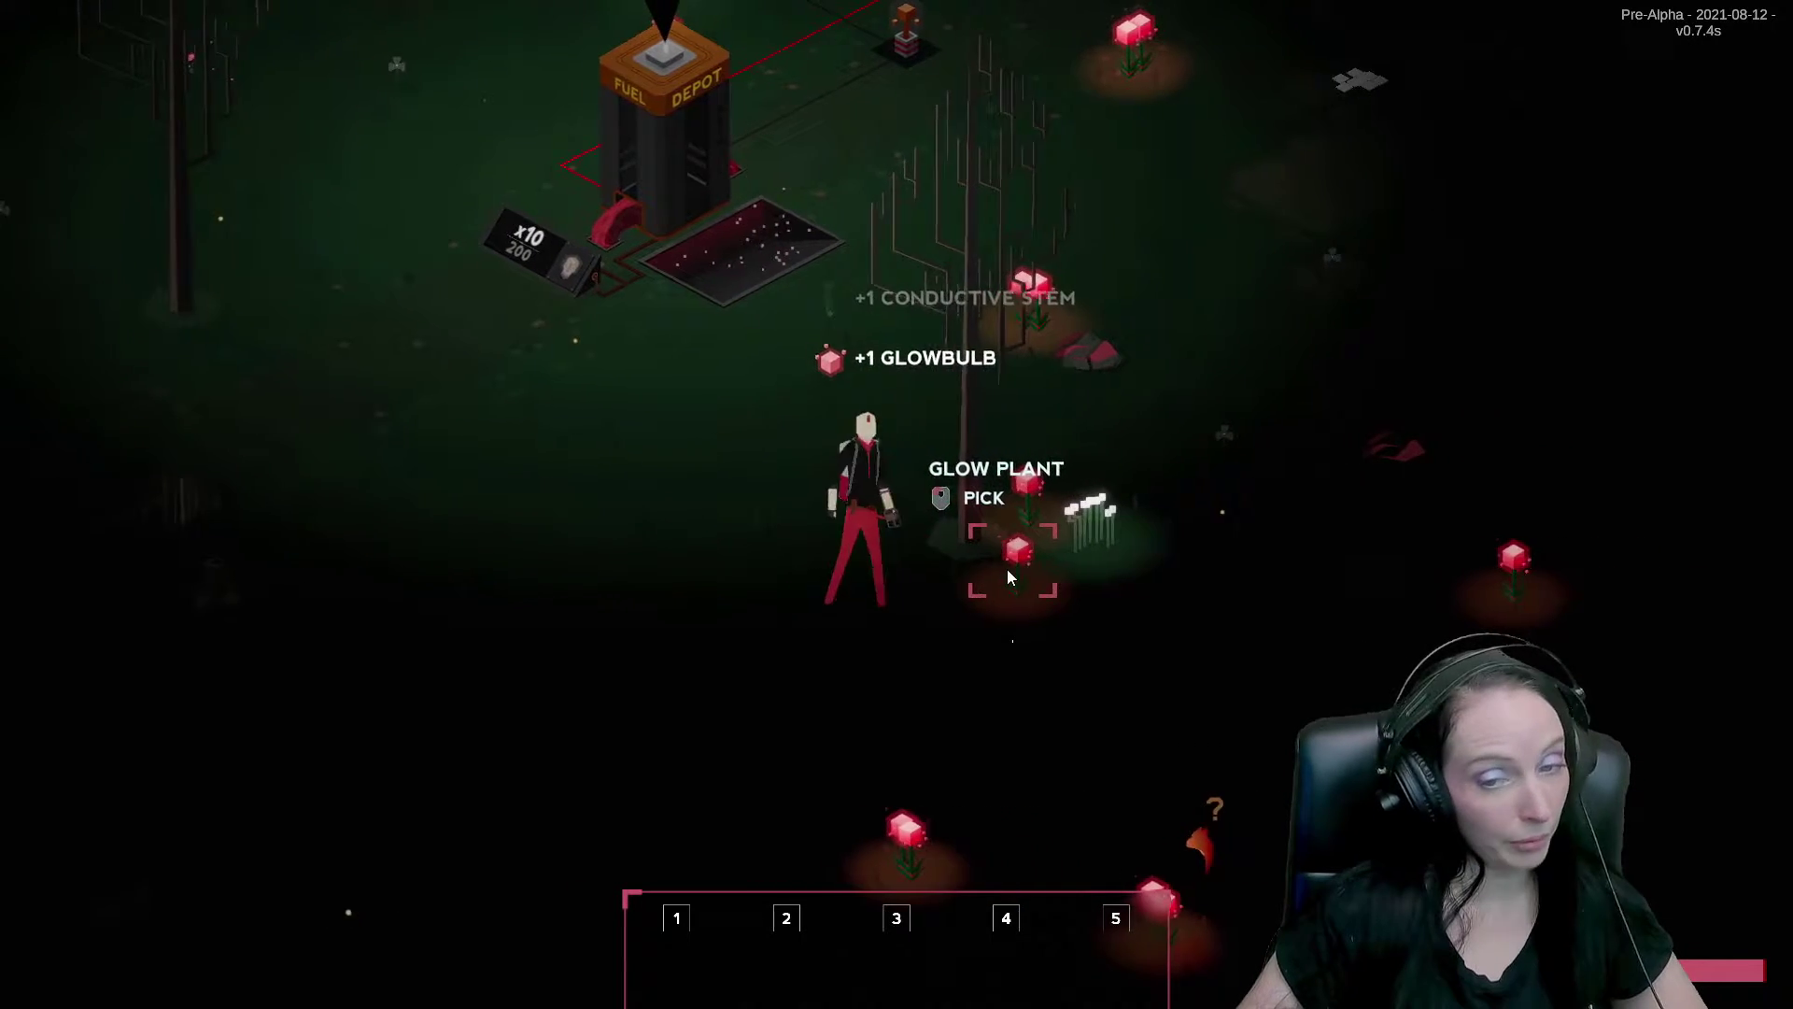
{"action": "left_click", "coordinate": [1008, 569]}
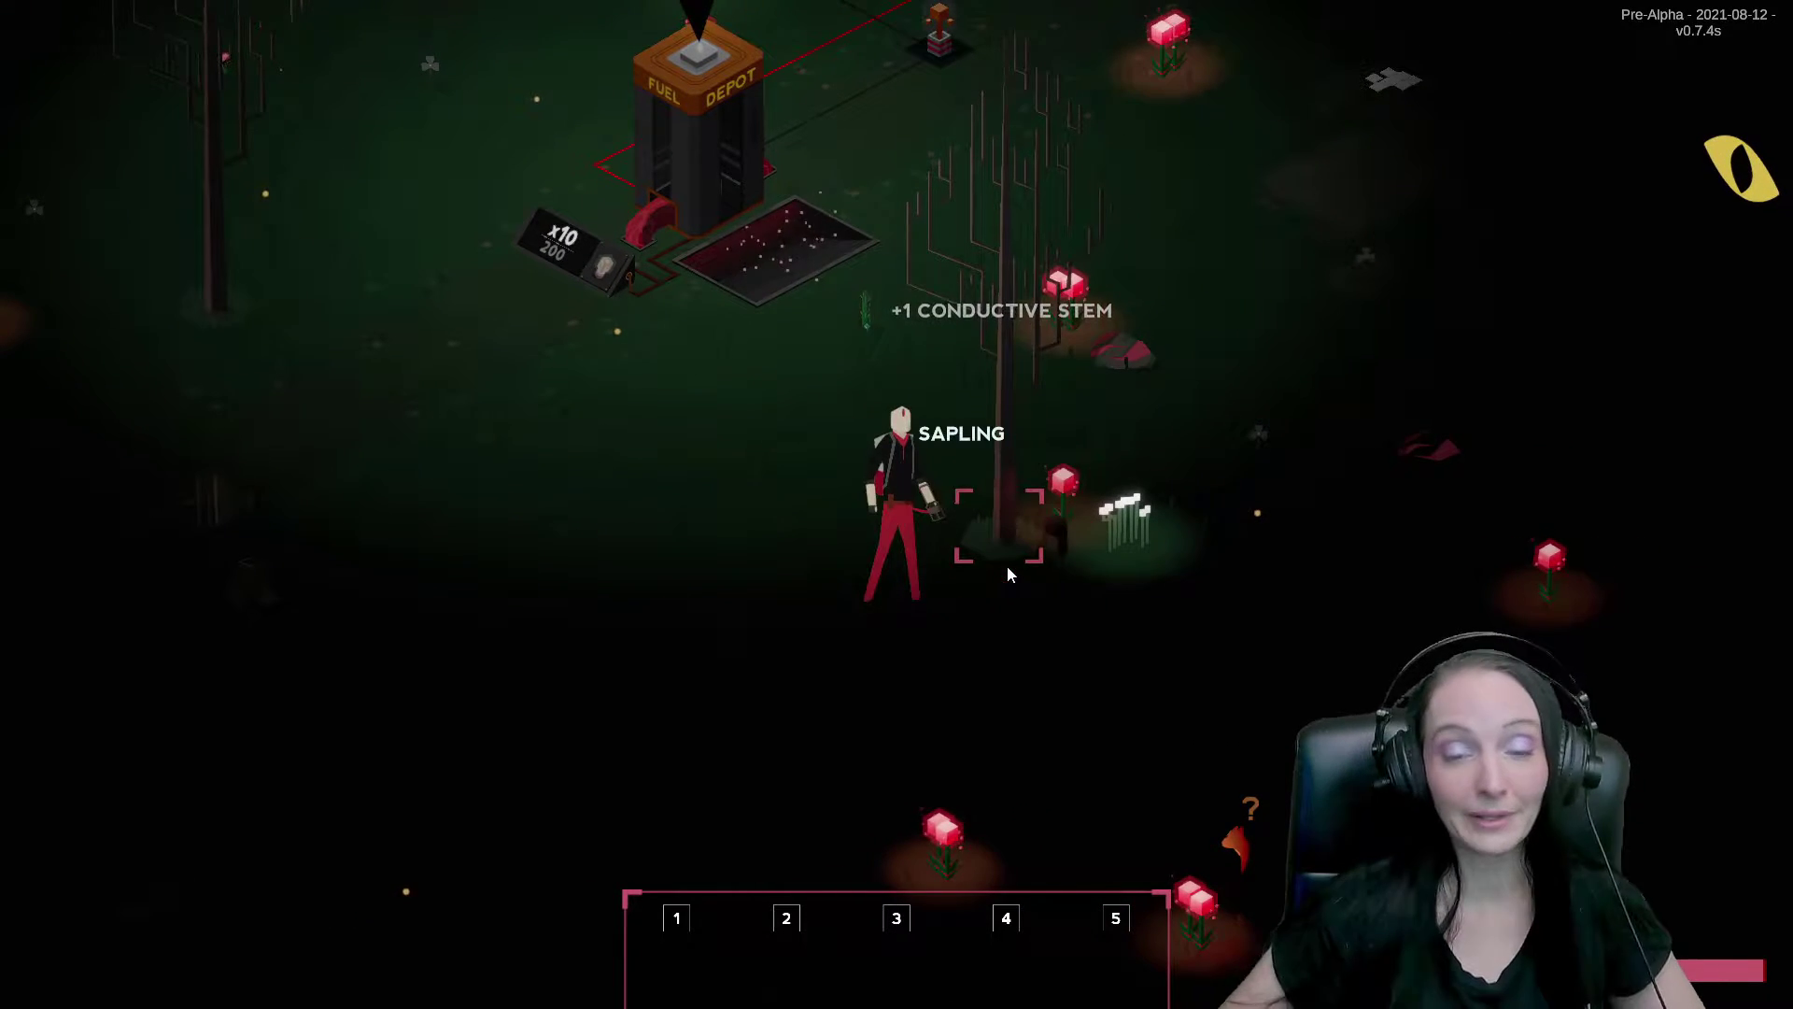
{"action": "left_click", "coordinate": [1062, 590]}
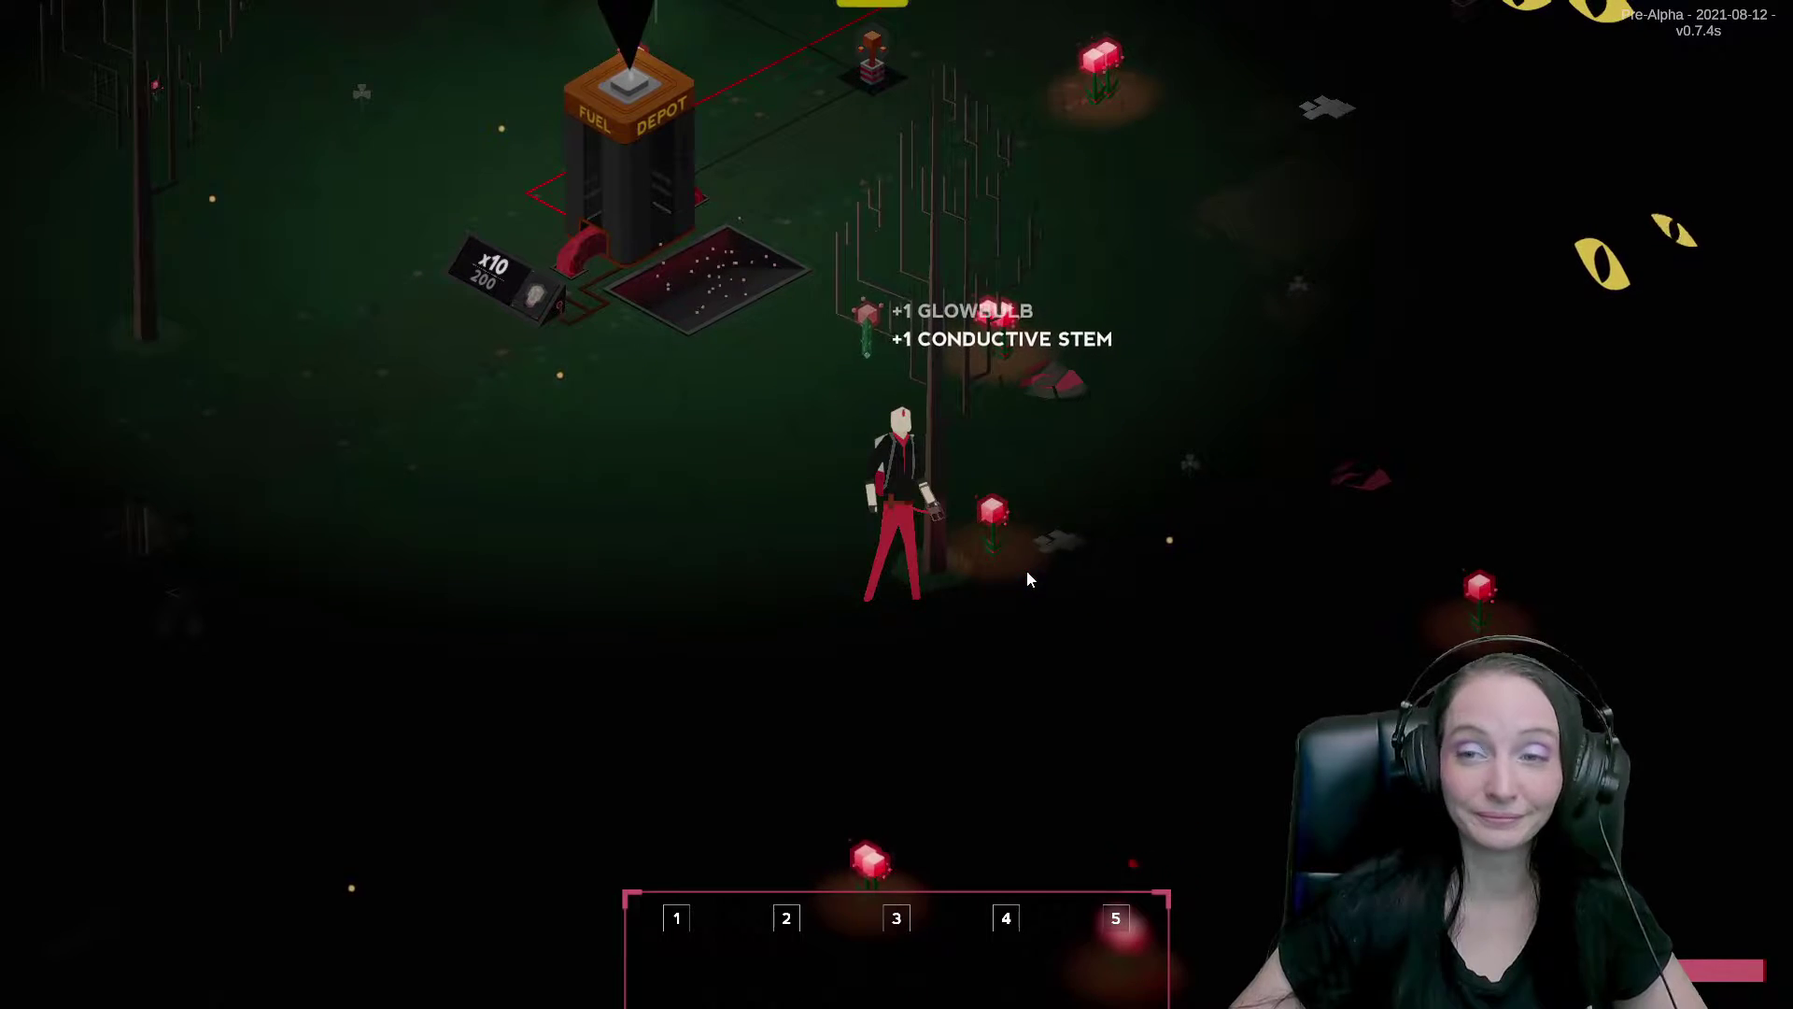
{"action": "left_click", "coordinate": [985, 521]}
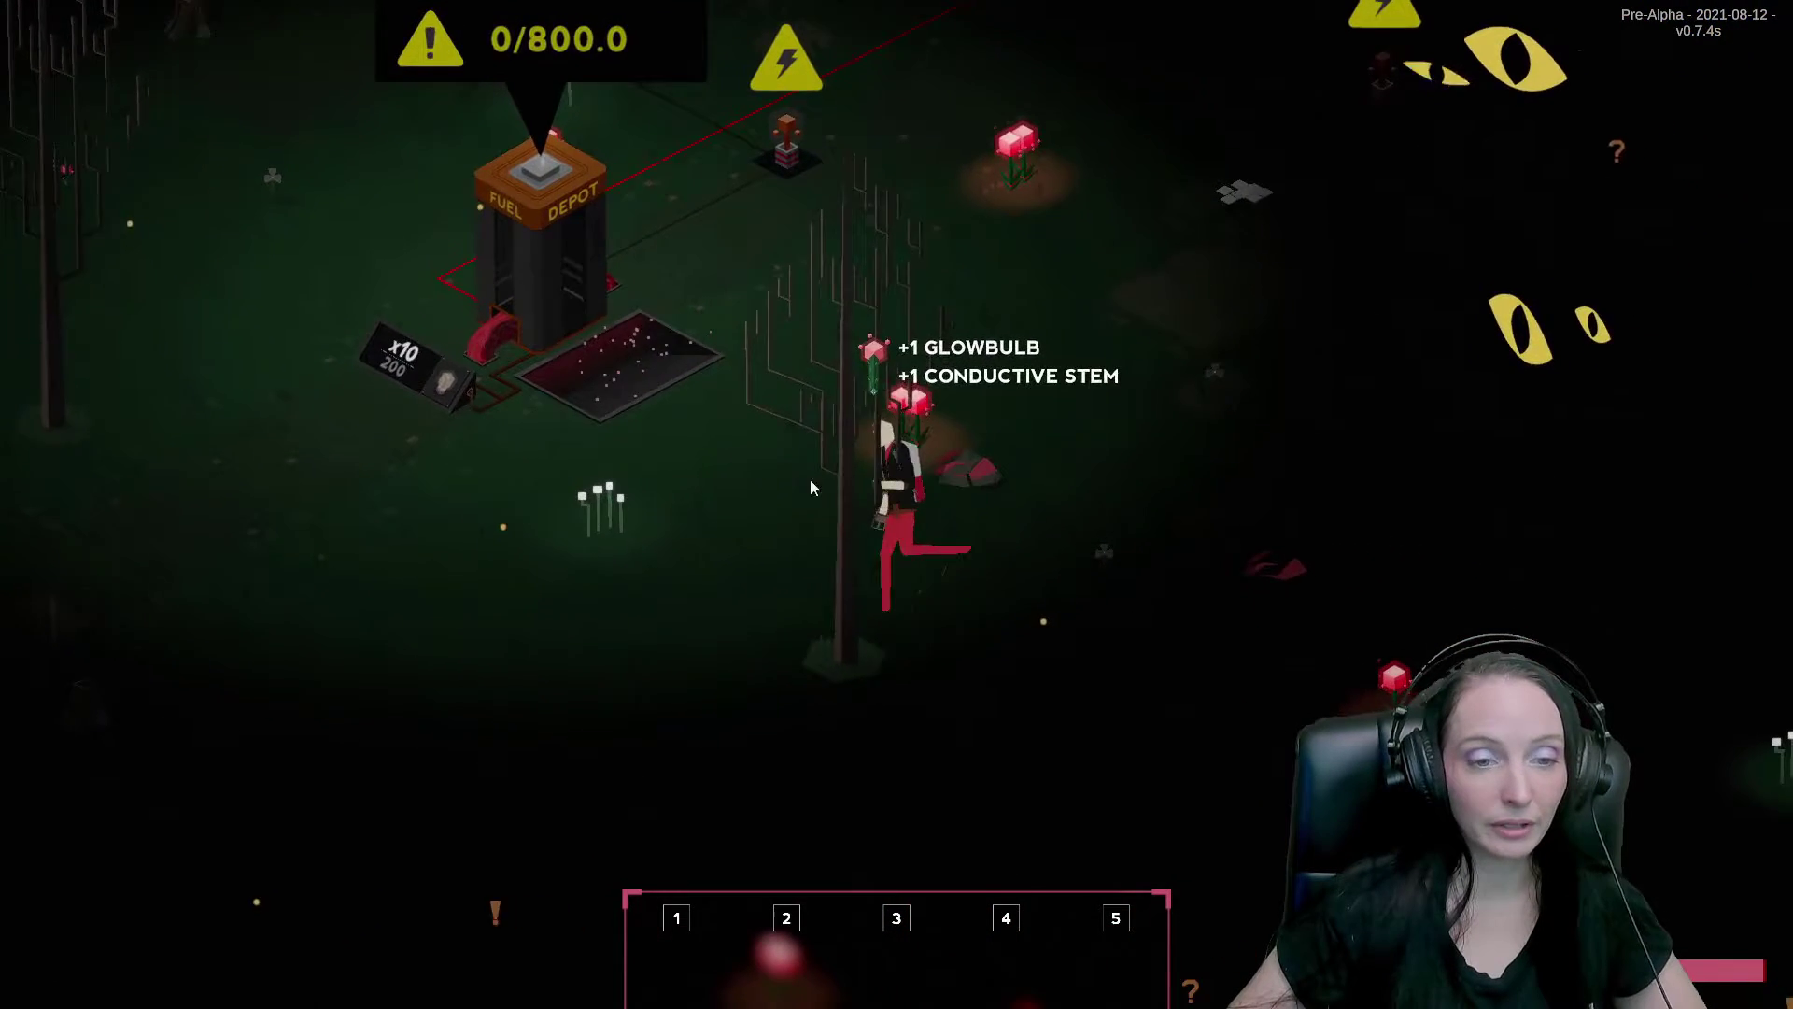
{"action": "left_click", "coordinate": [759, 489]}
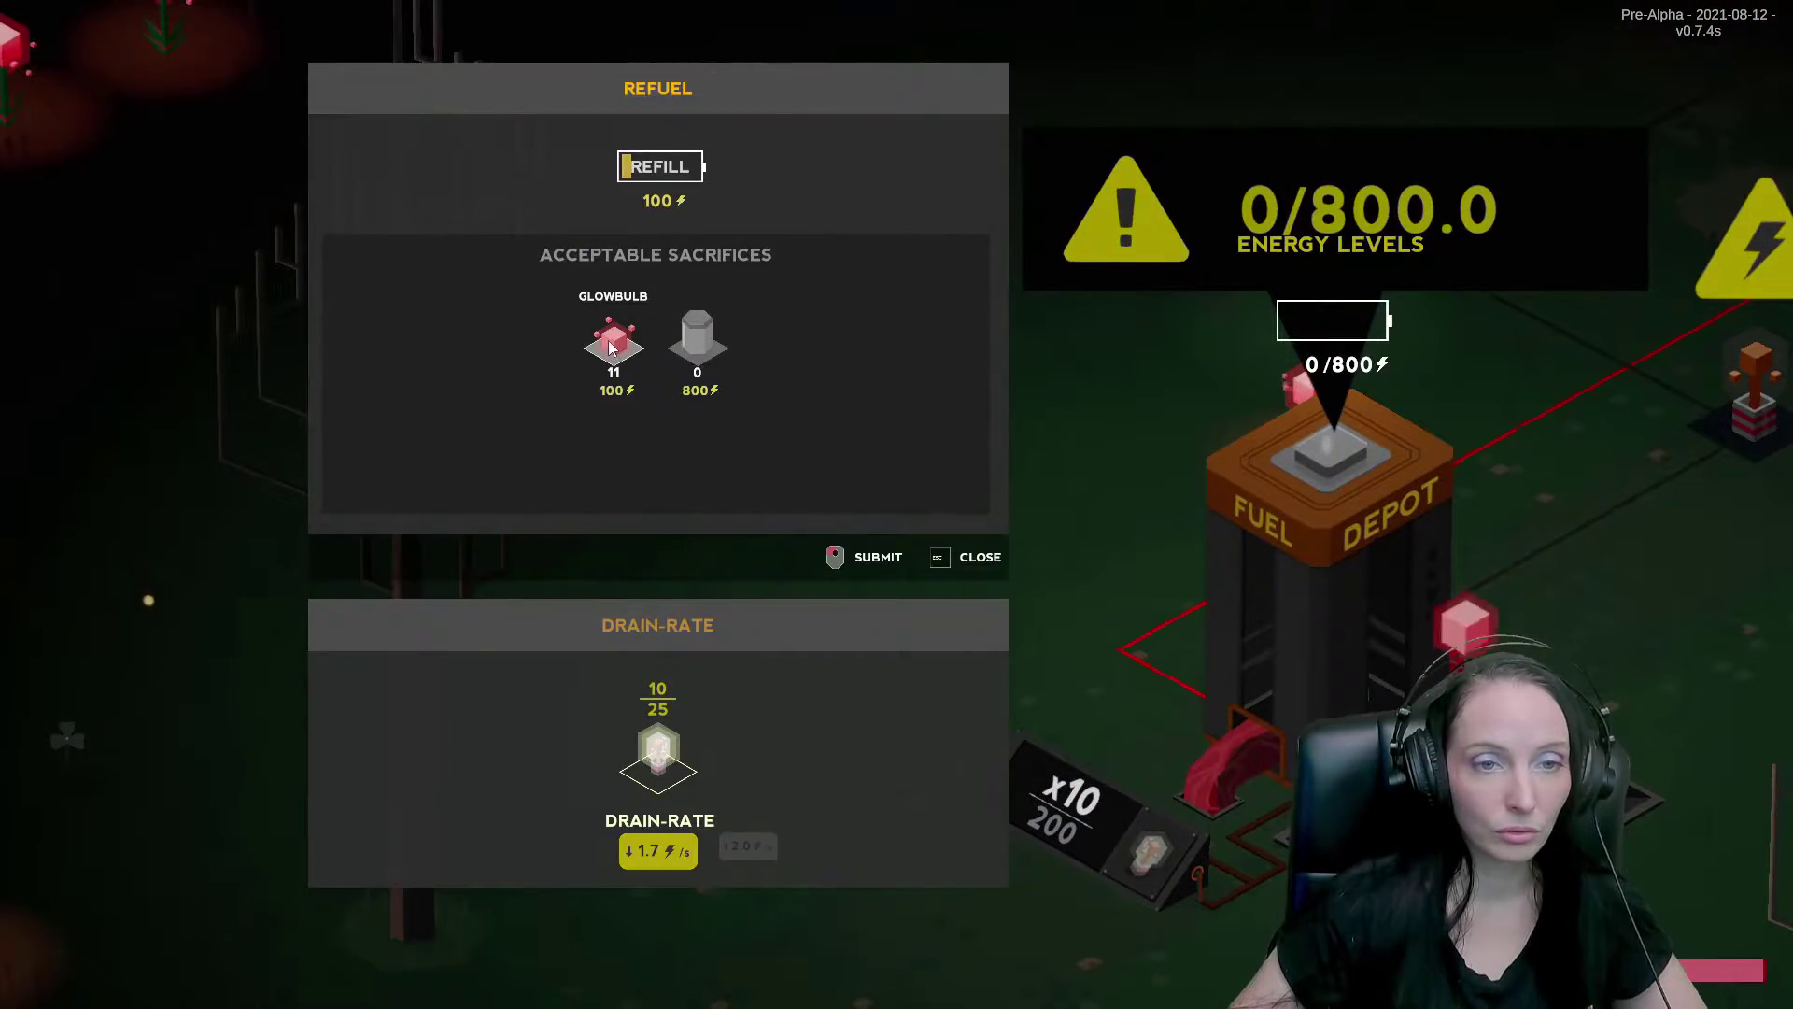
Sacrifice glowbulbs into the fuel depot until it reads 800/800.
{"action": "key", "text": "Escape"}
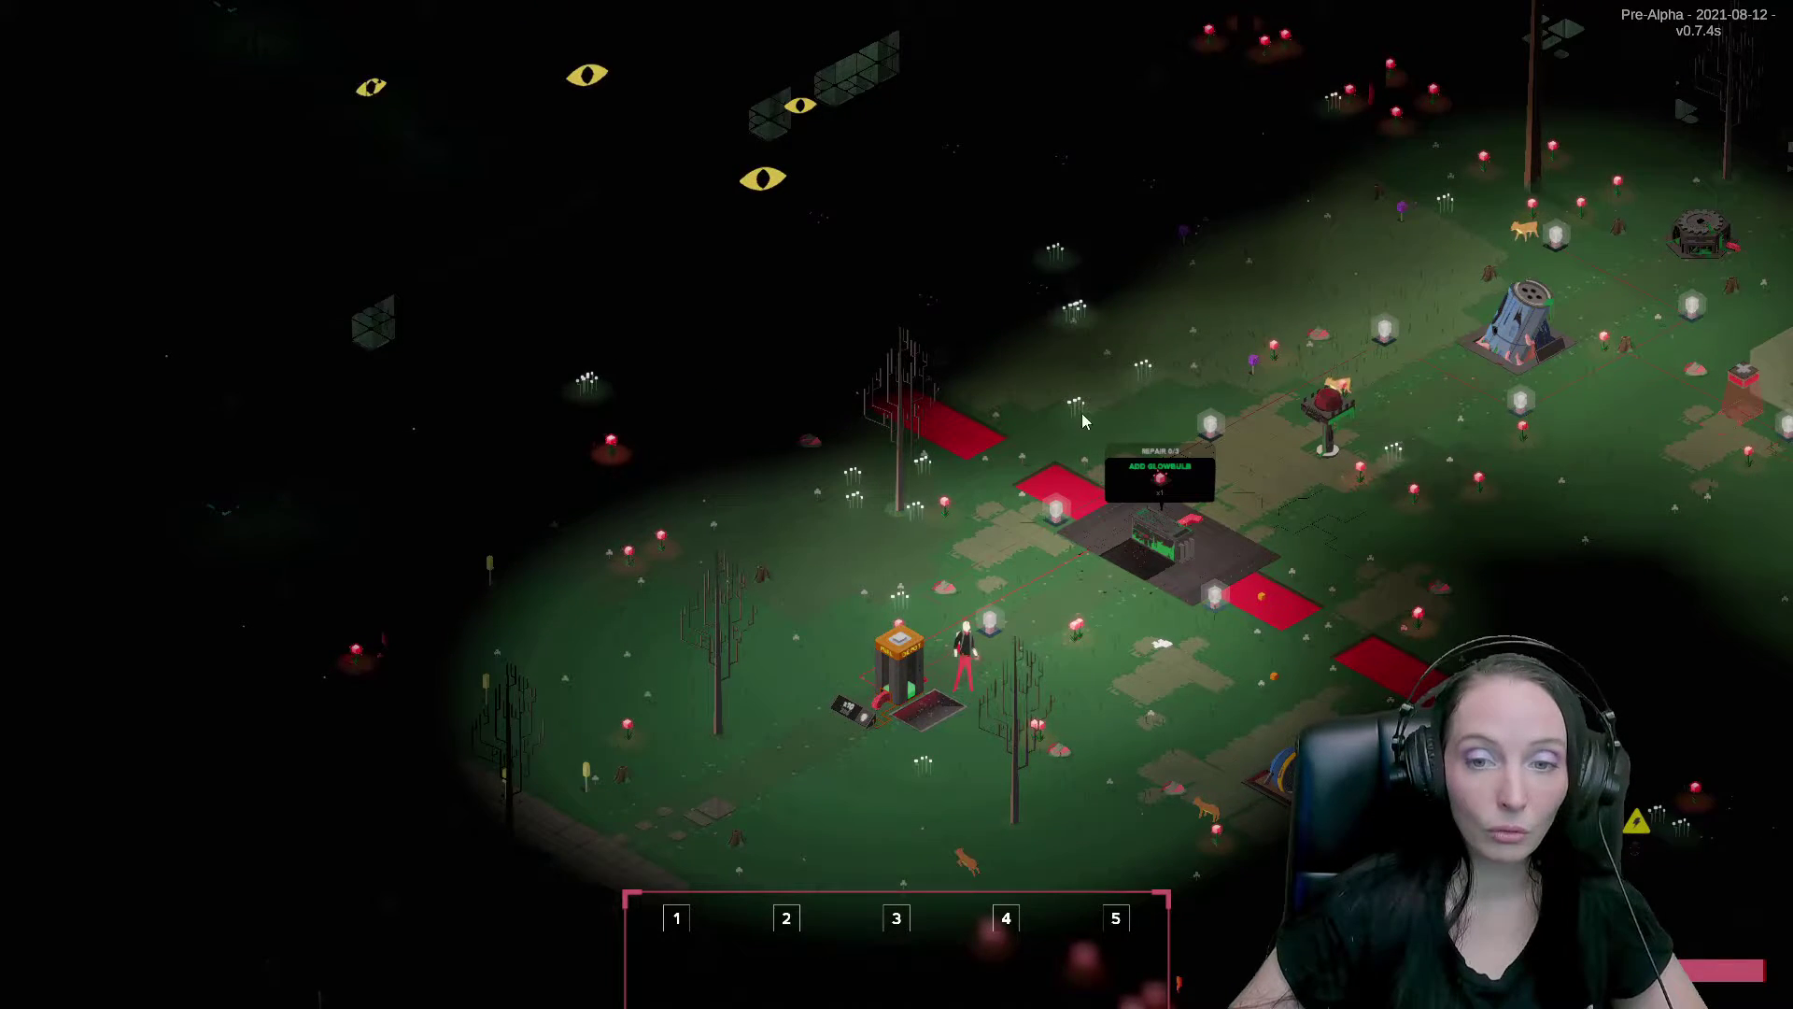
{"action": "key", "text": "f"}
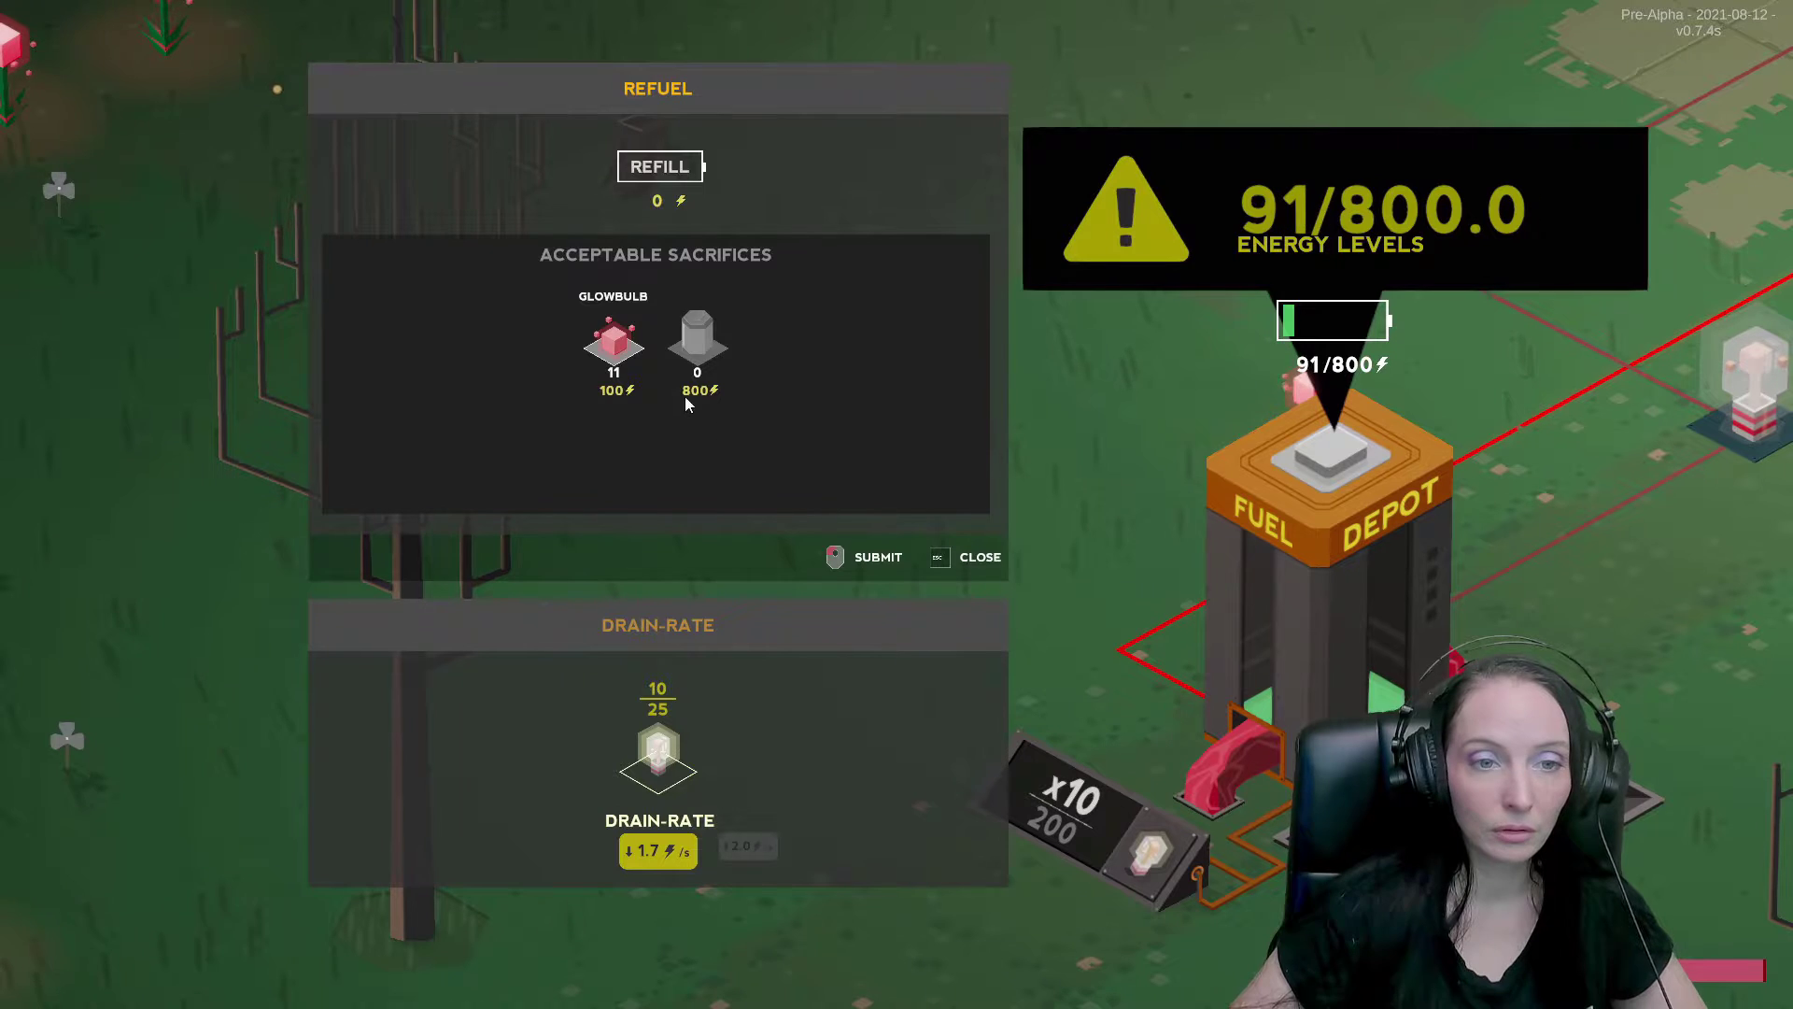
{"action": "left_click", "coordinate": [610, 358]}
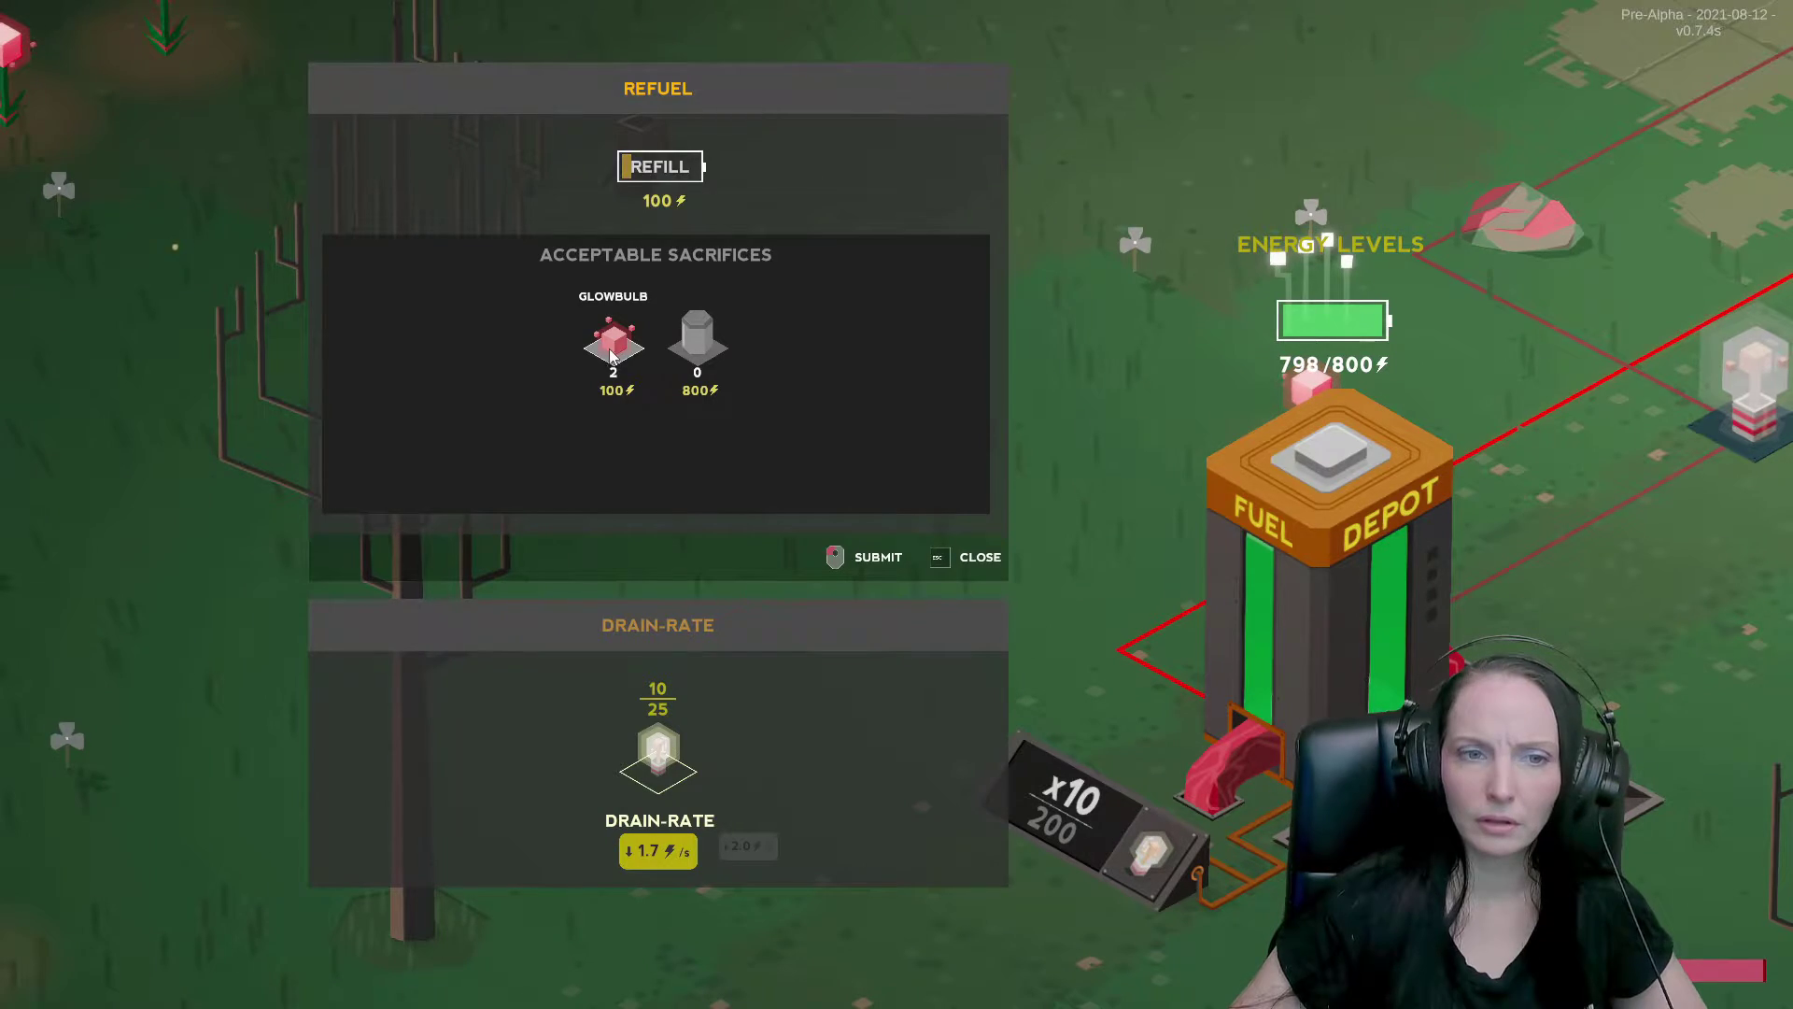
{"action": "key", "text": "Escape"}
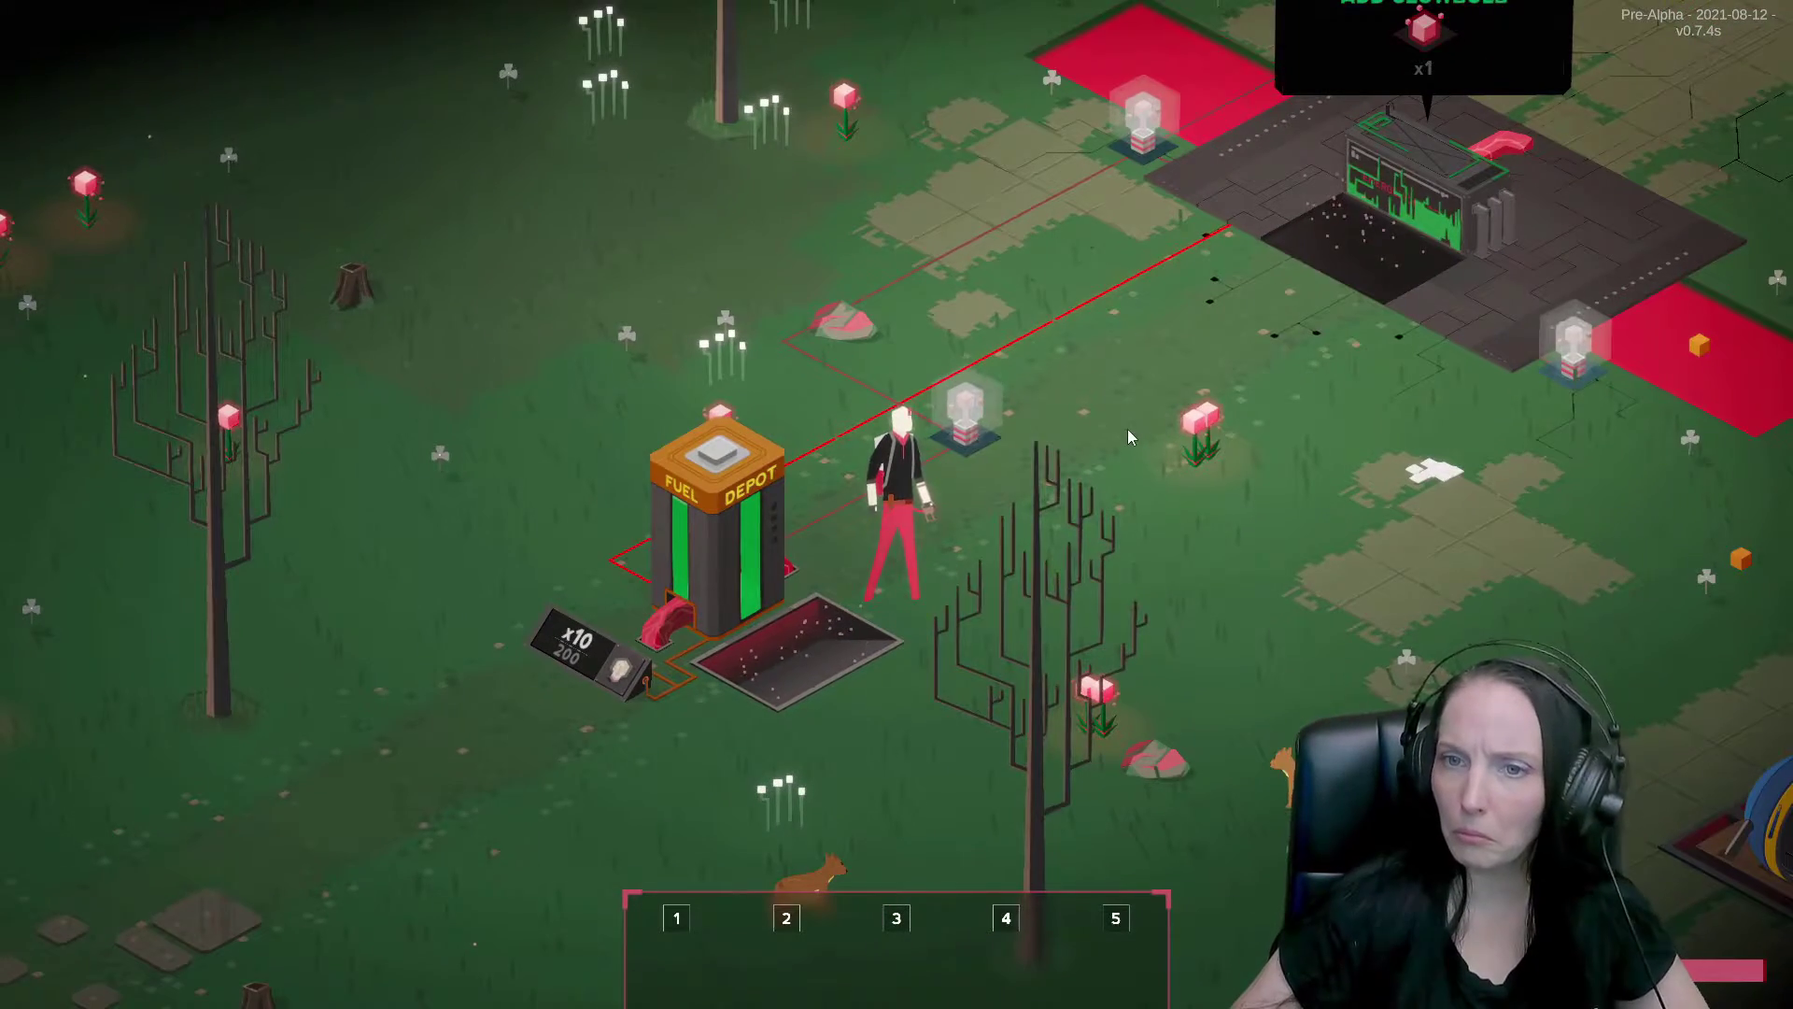
Harvest a glow plant, the blood-rock, an electric flower's petal and another glow plant.
{"action": "key", "text": "w"}
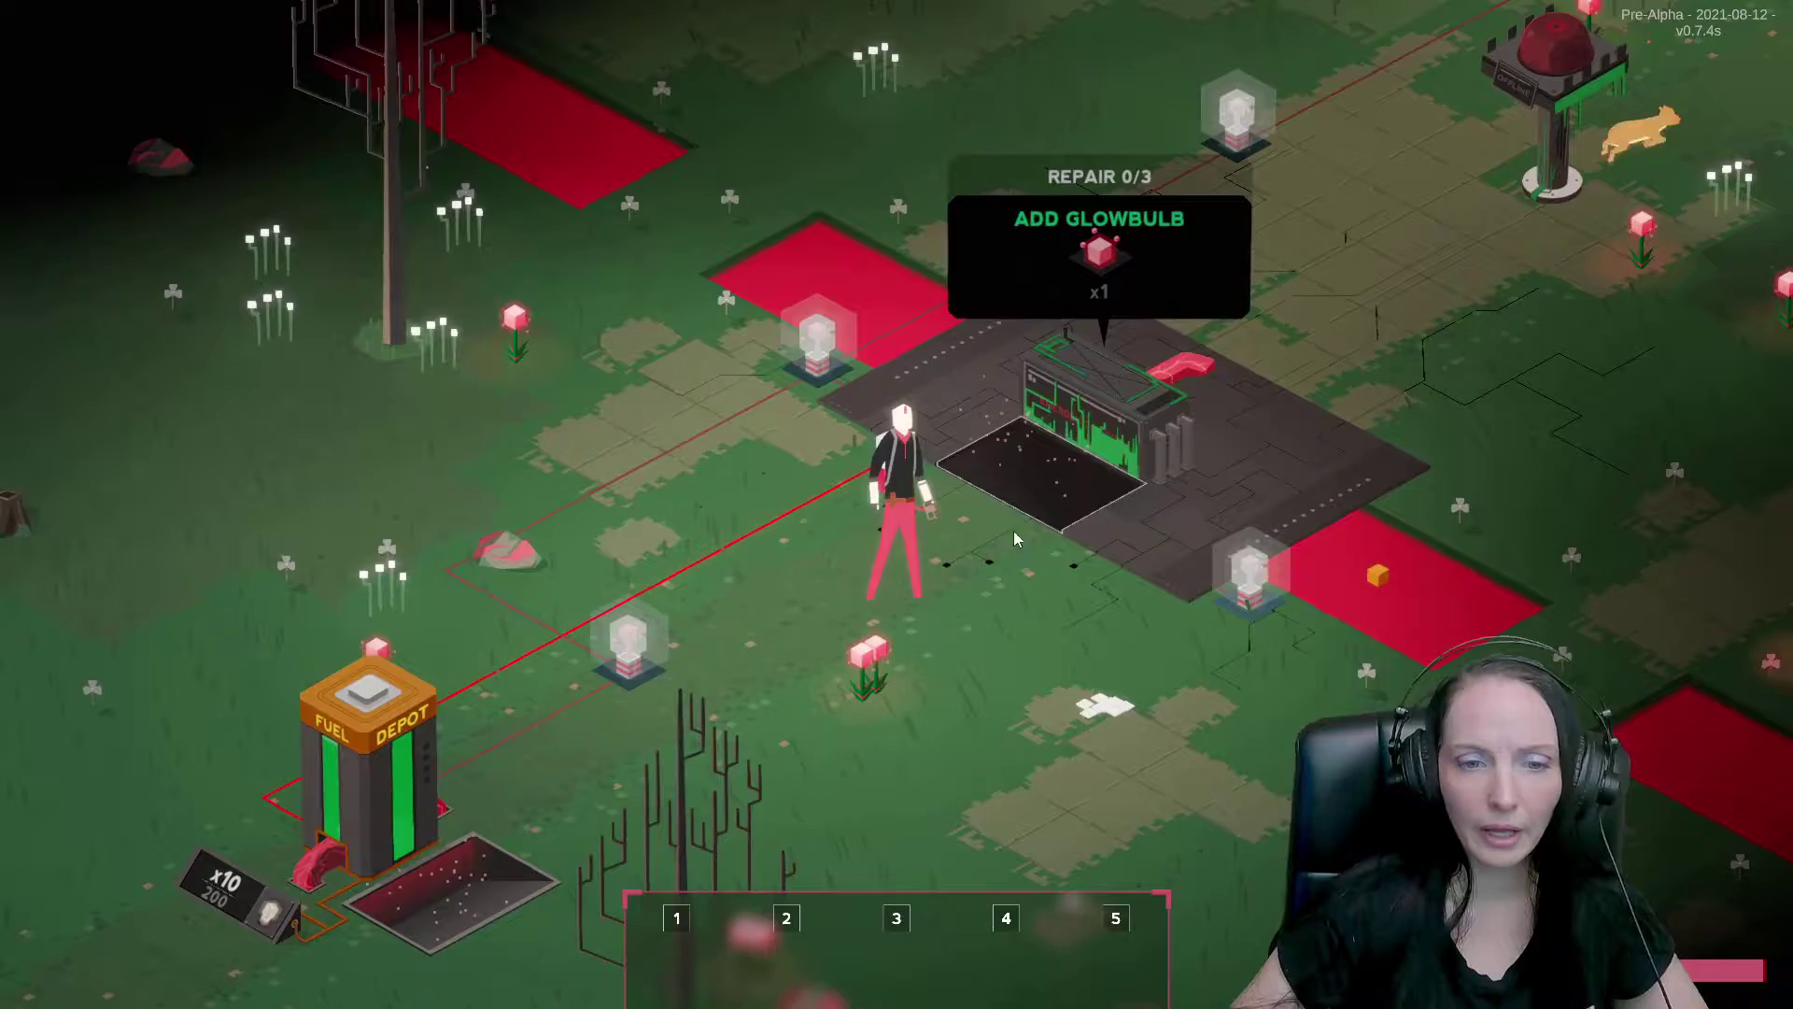
{"action": "left_click", "coordinate": [881, 649]}
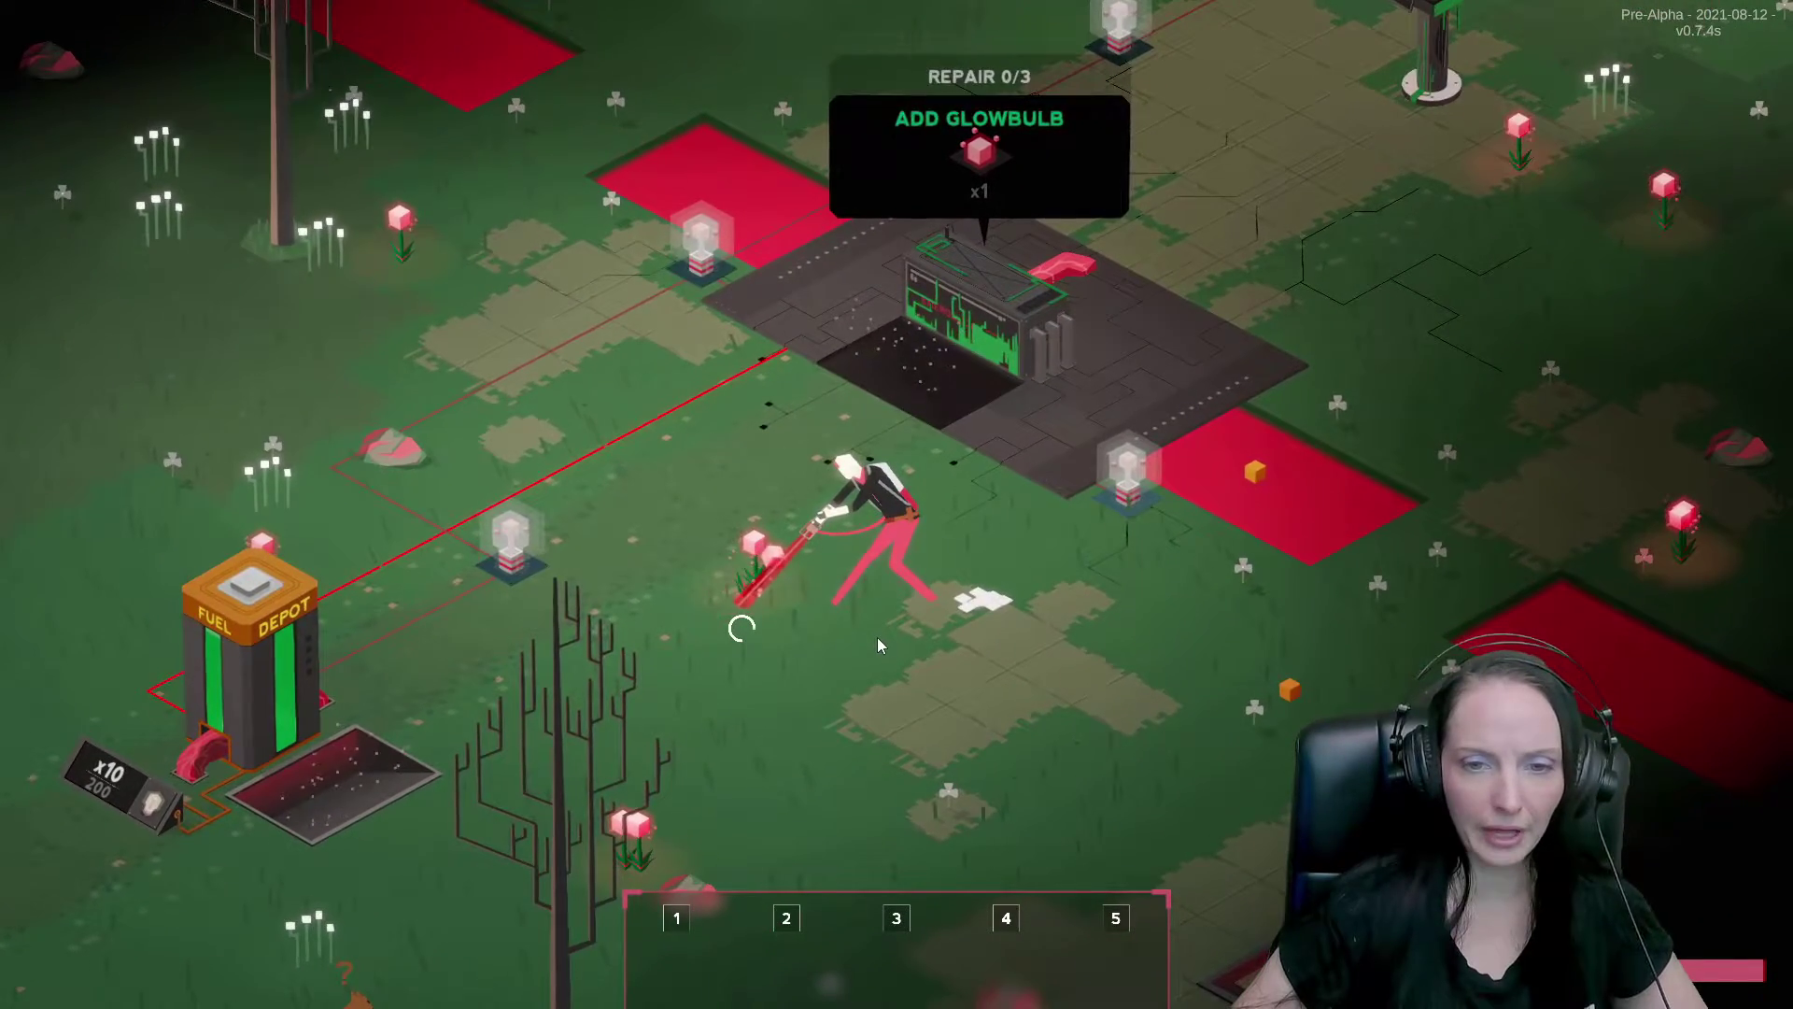
{"action": "key", "text": "s"}
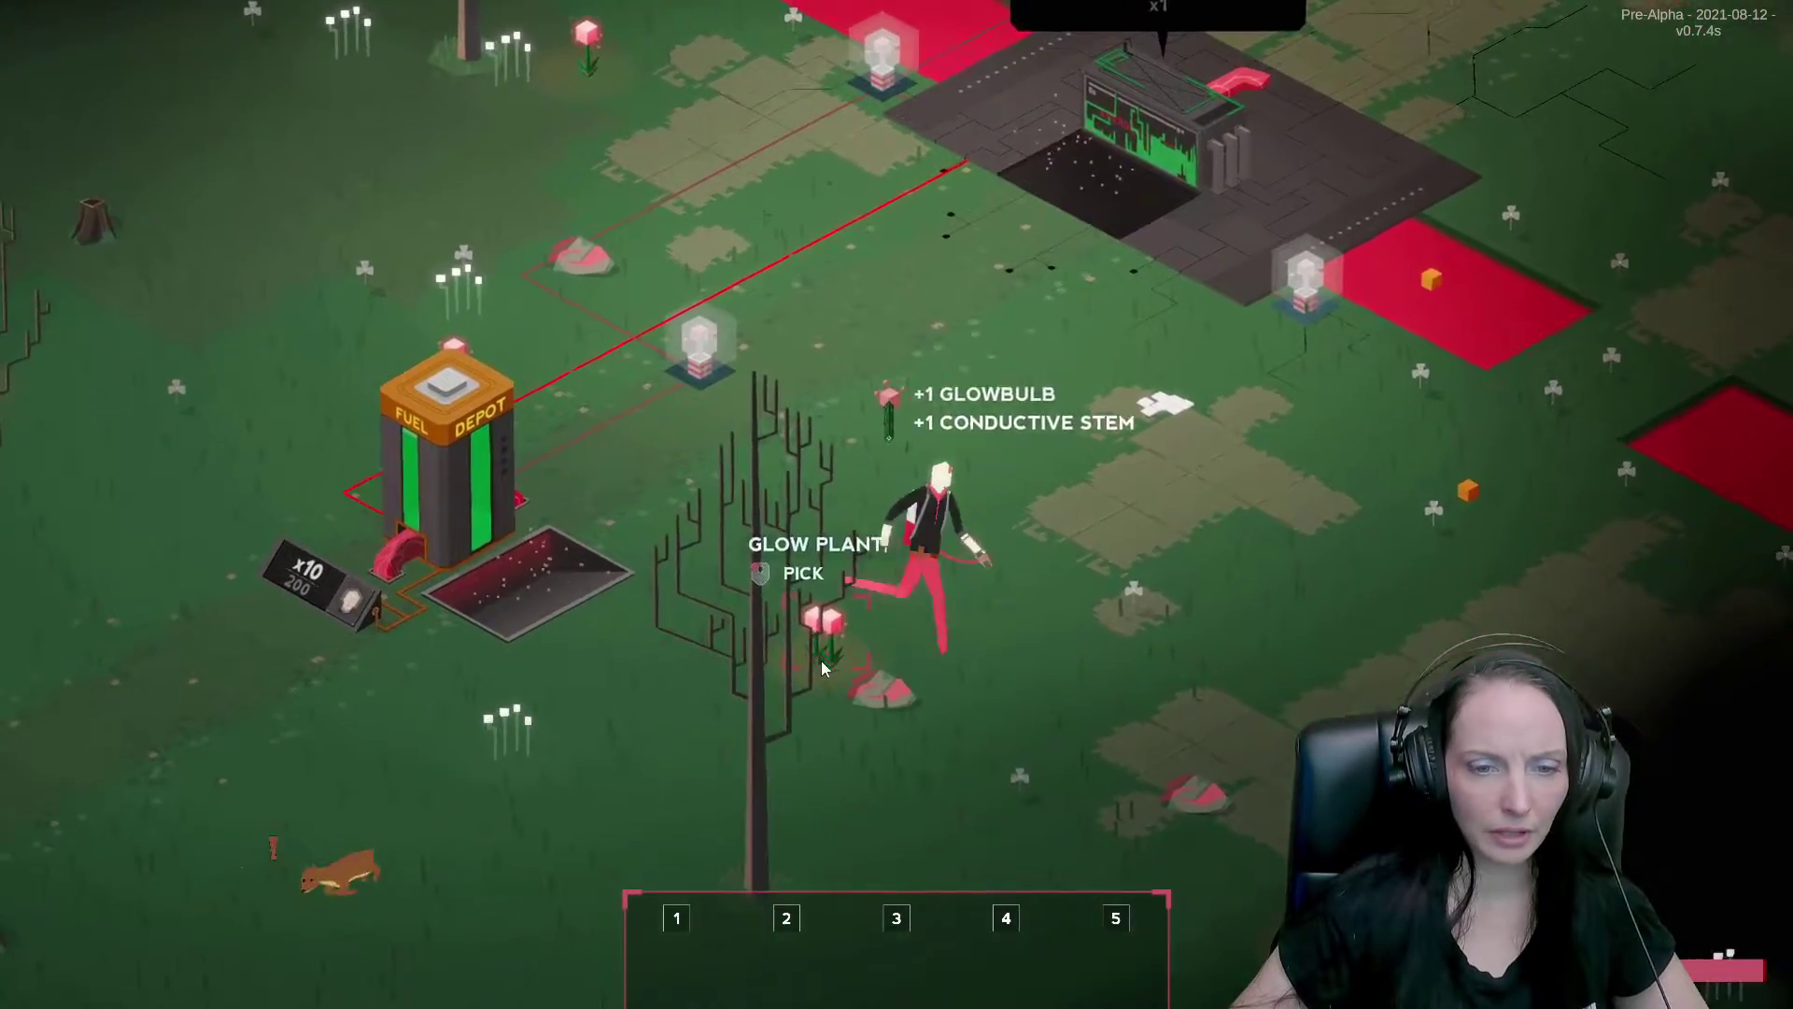
{"action": "left_click", "coordinate": [837, 638]}
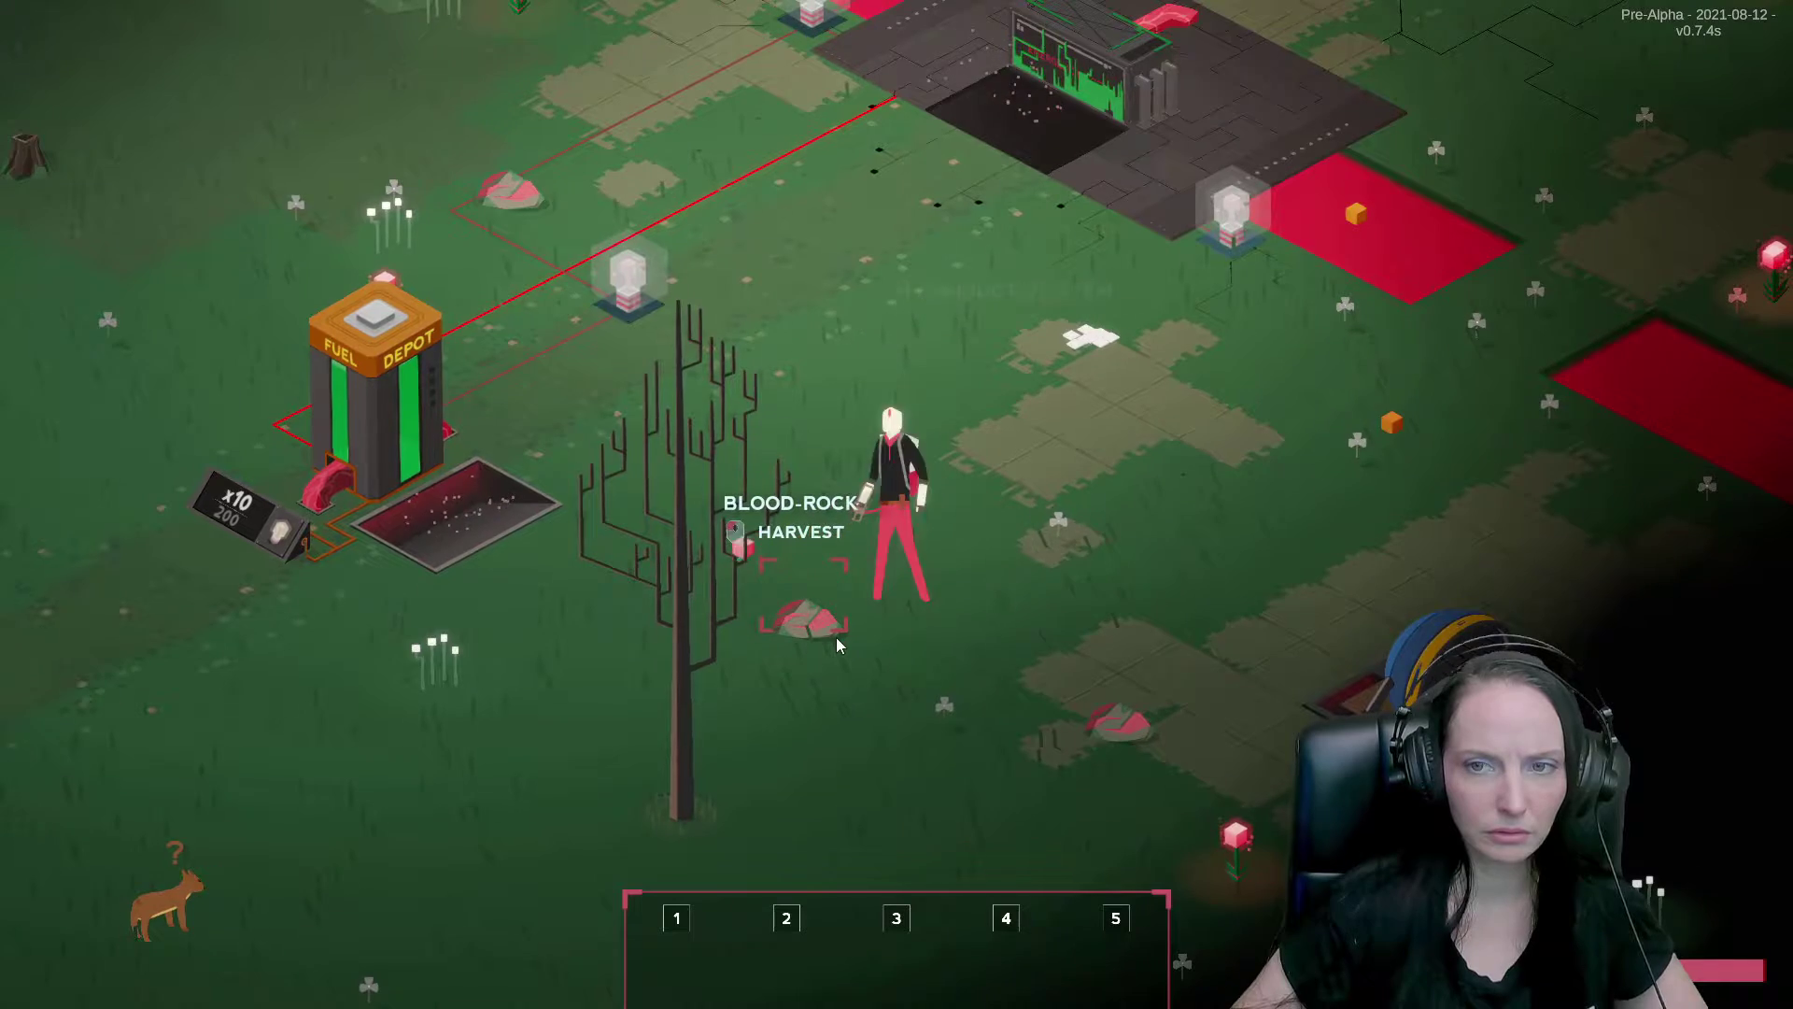
{"action": "key", "text": "a"}
{"action": "left_click", "coordinate": [785, 608]}
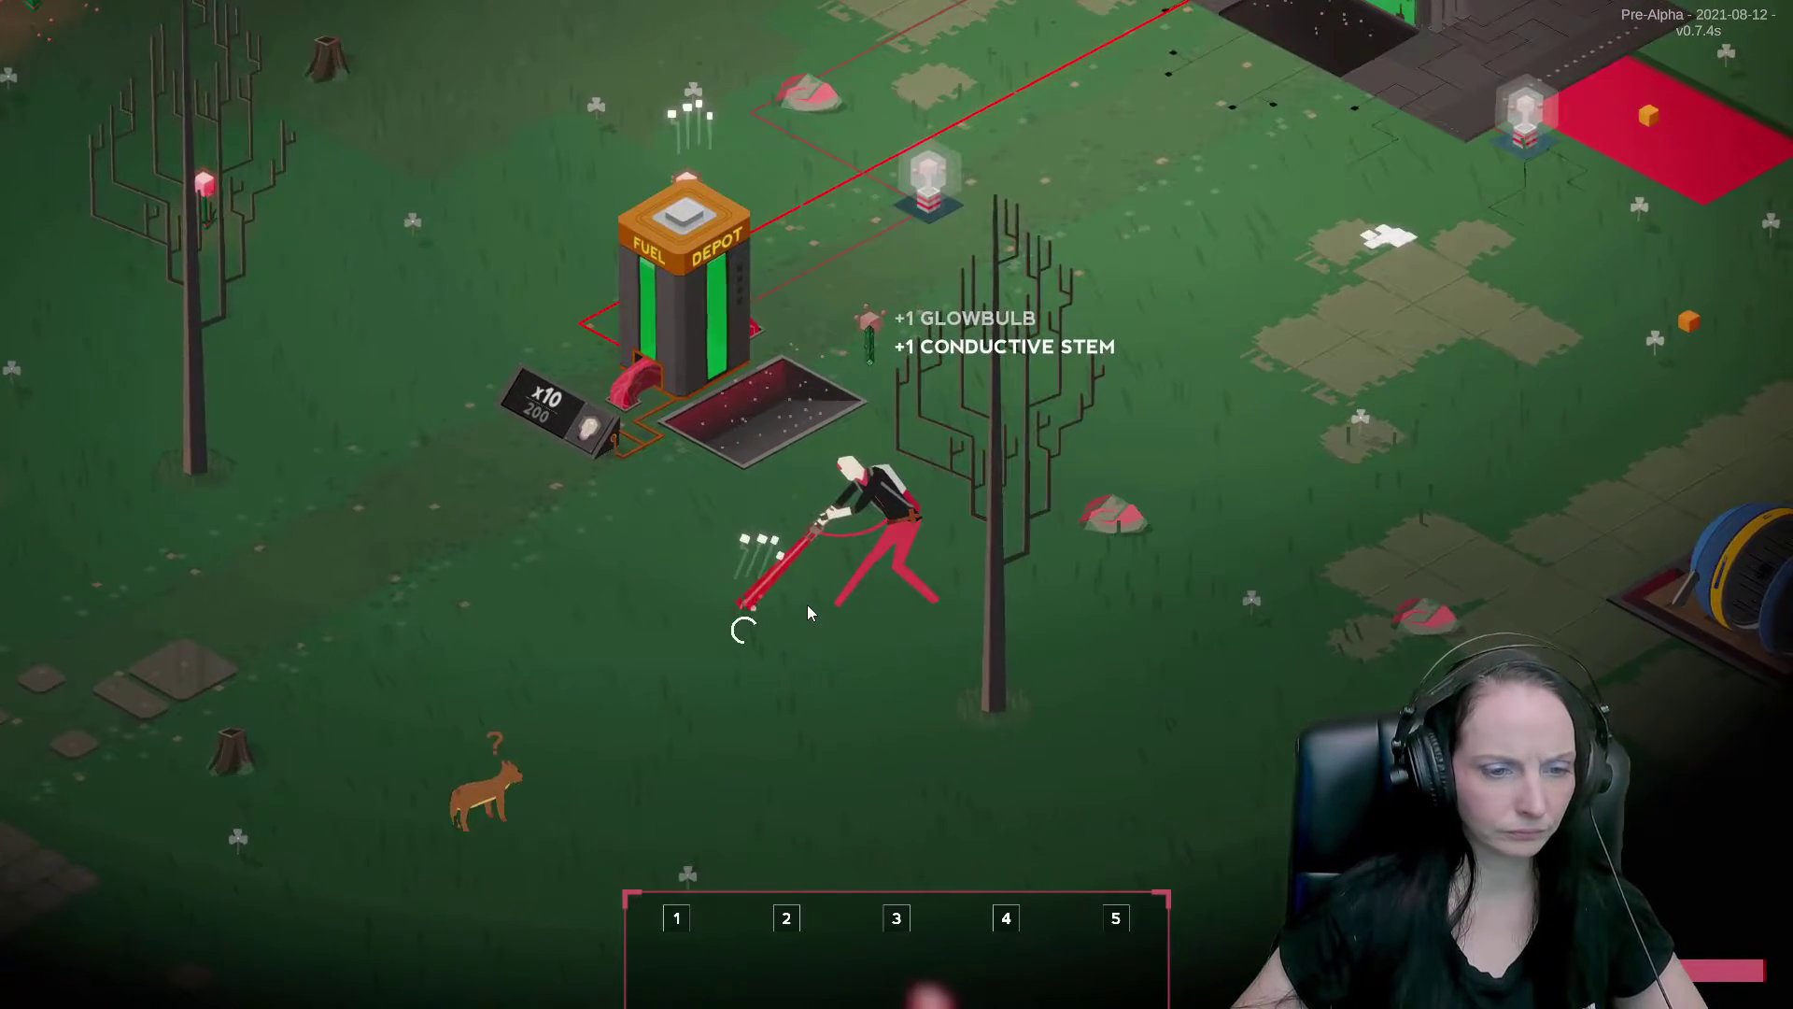
{"action": "key", "text": "s"}
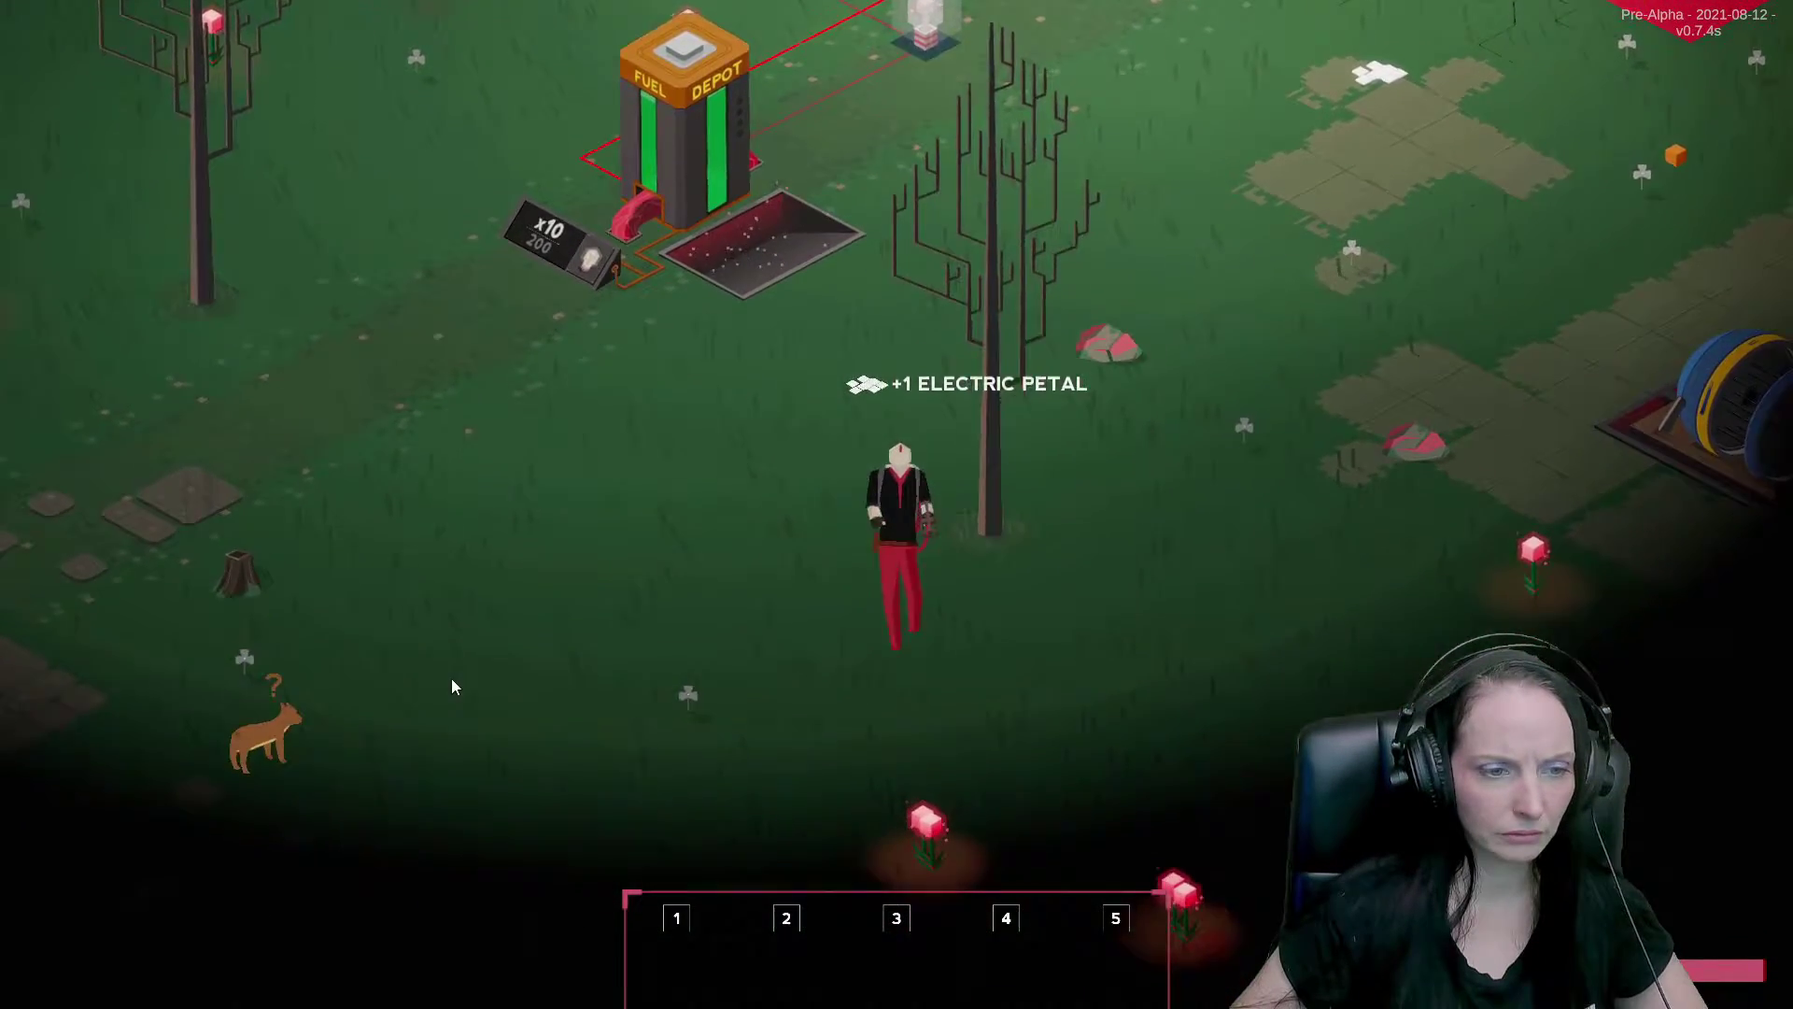
{"action": "key", "text": "a"}
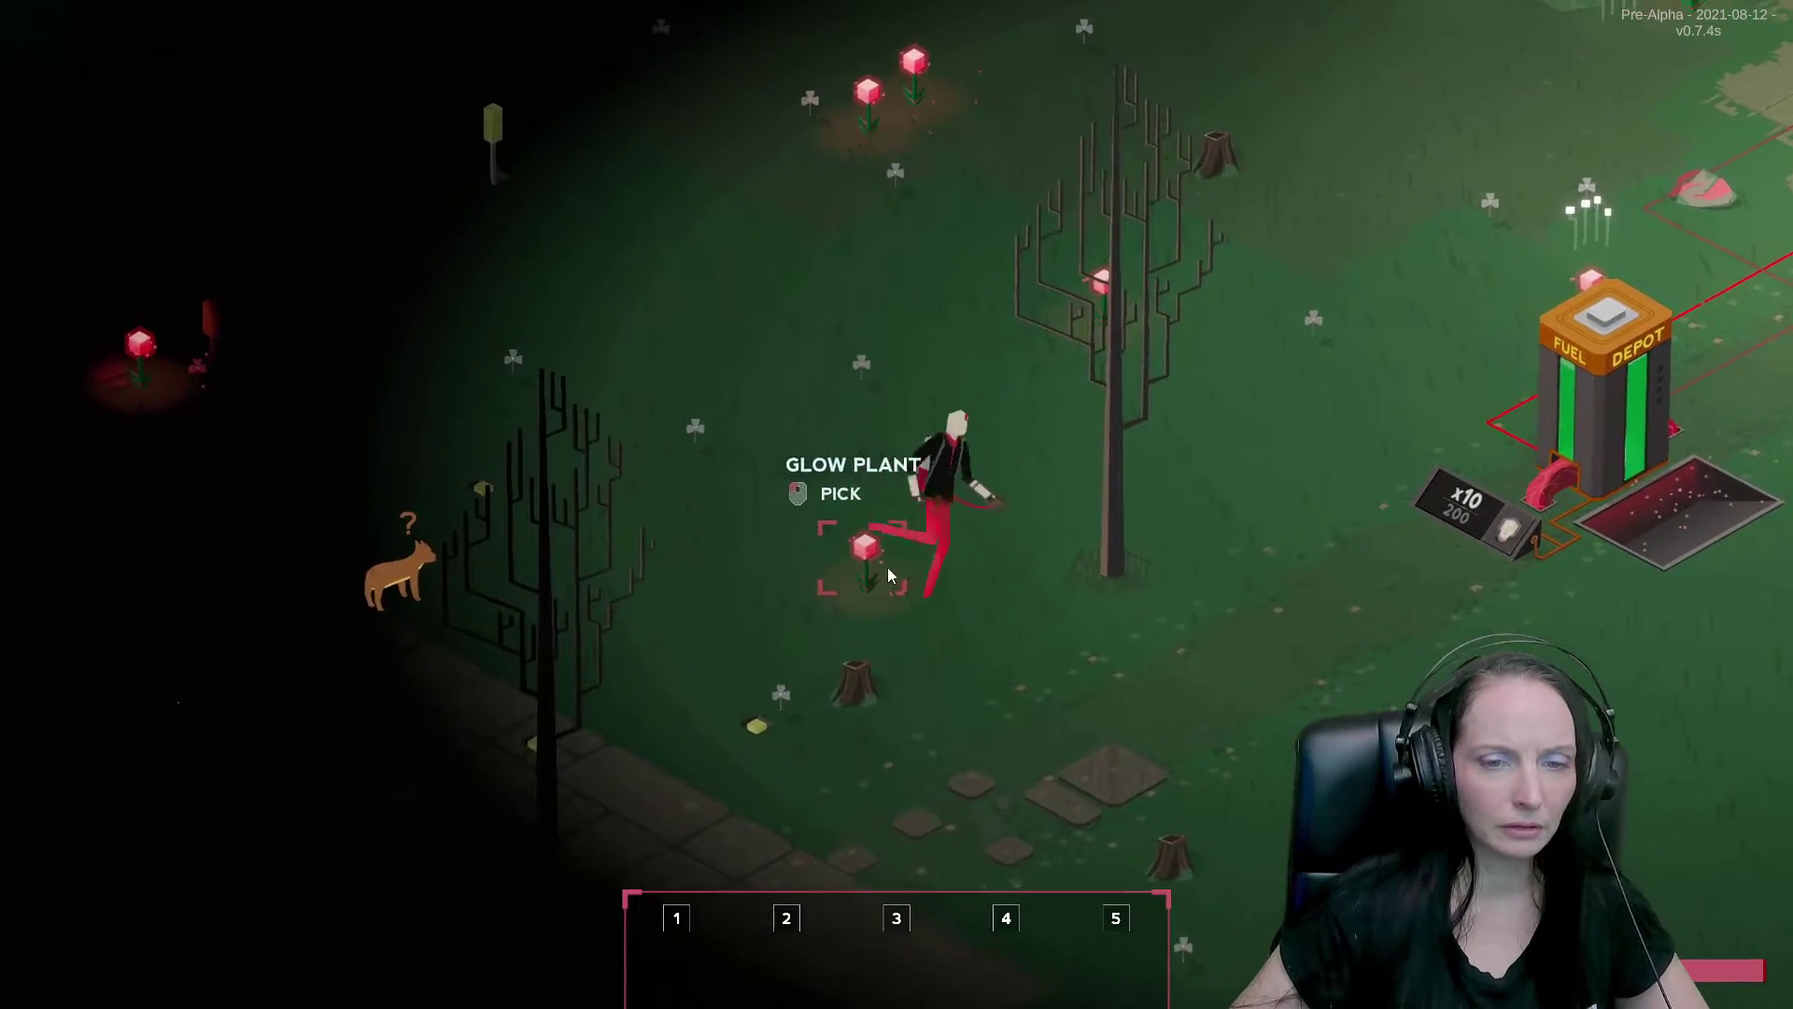
{"action": "left_click", "coordinate": [757, 573]}
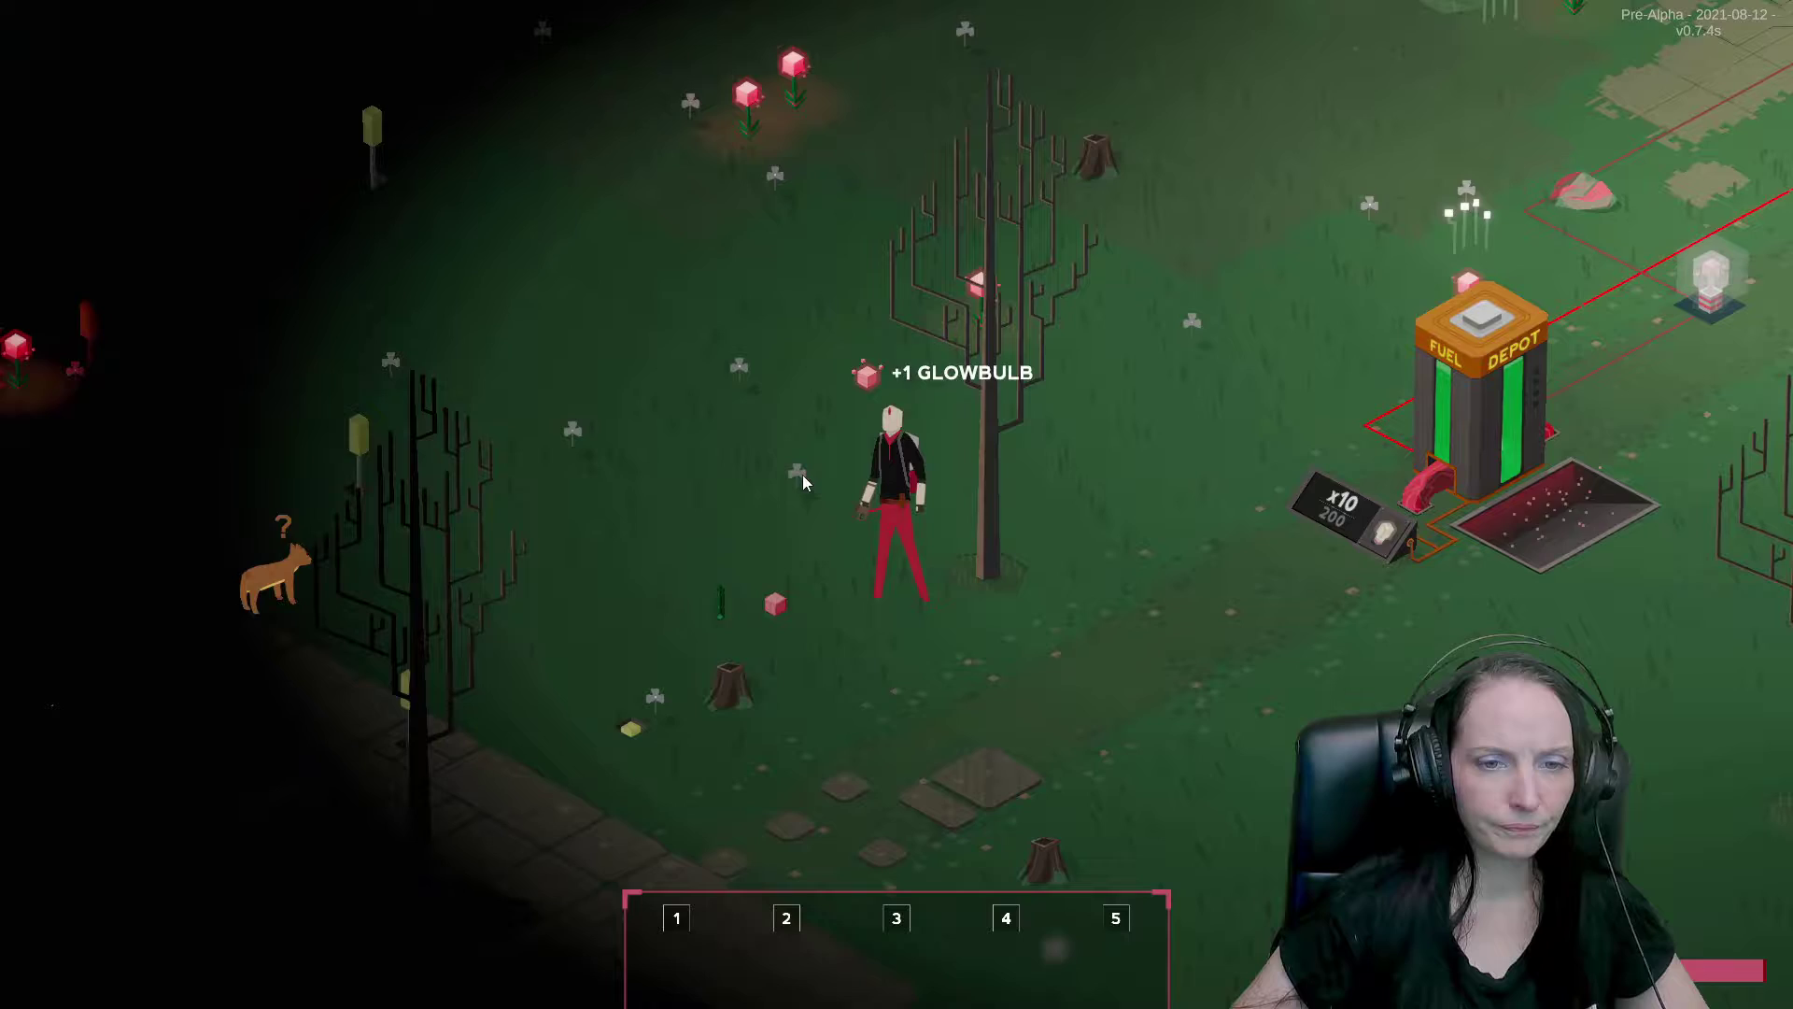
Pick four more glow plants and two electric flowers, ending at the broken heartbox.
{"action": "key", "text": "w"}
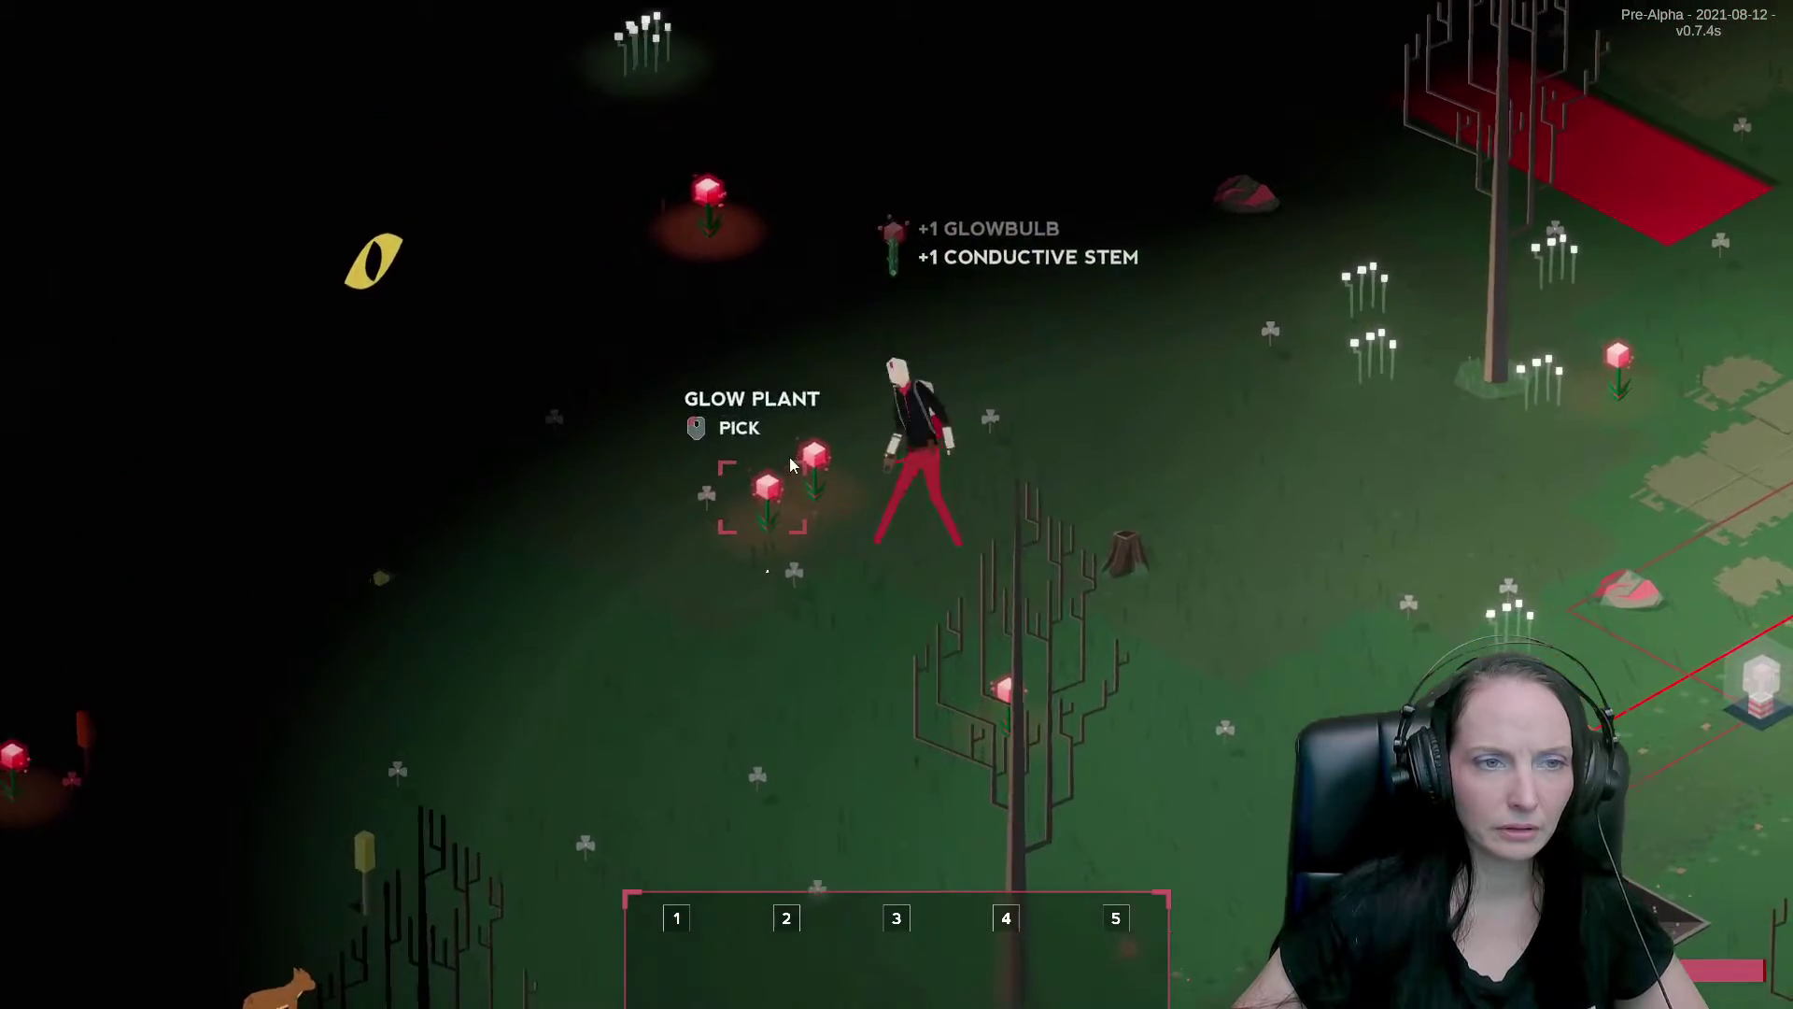
{"action": "left_click", "coordinate": [792, 498]}
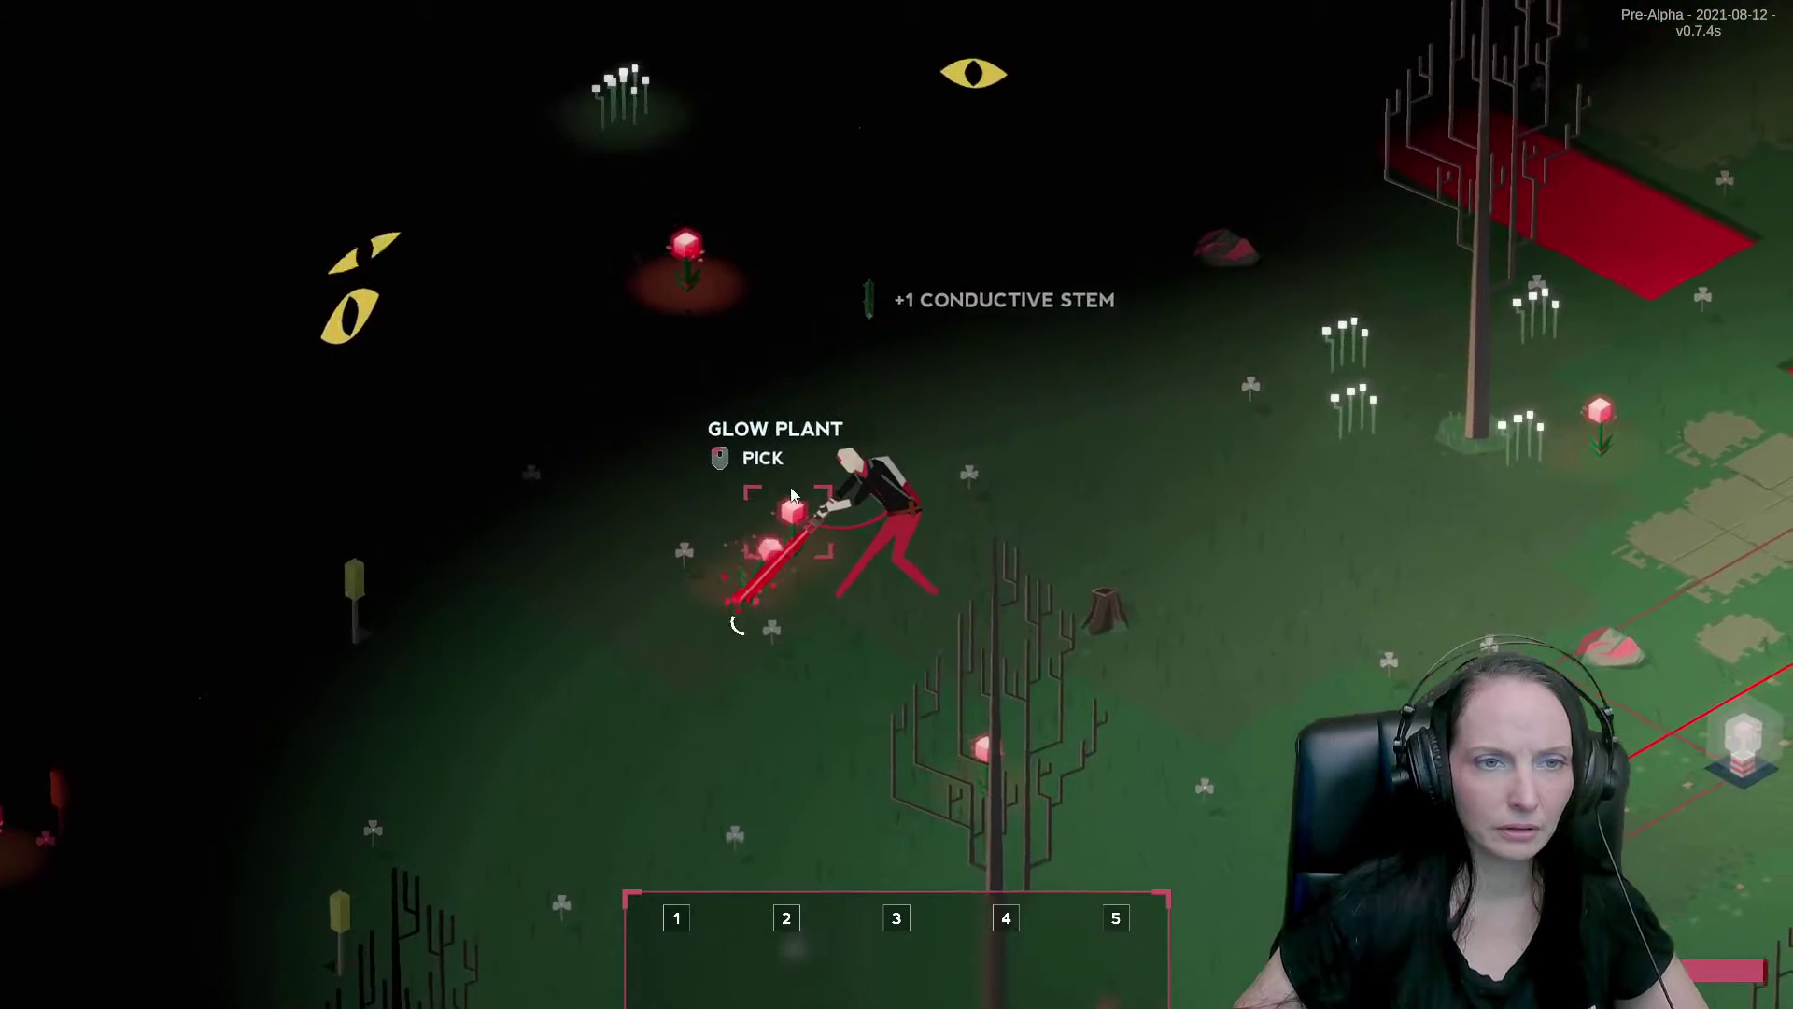
{"action": "left_click", "coordinate": [793, 540]}
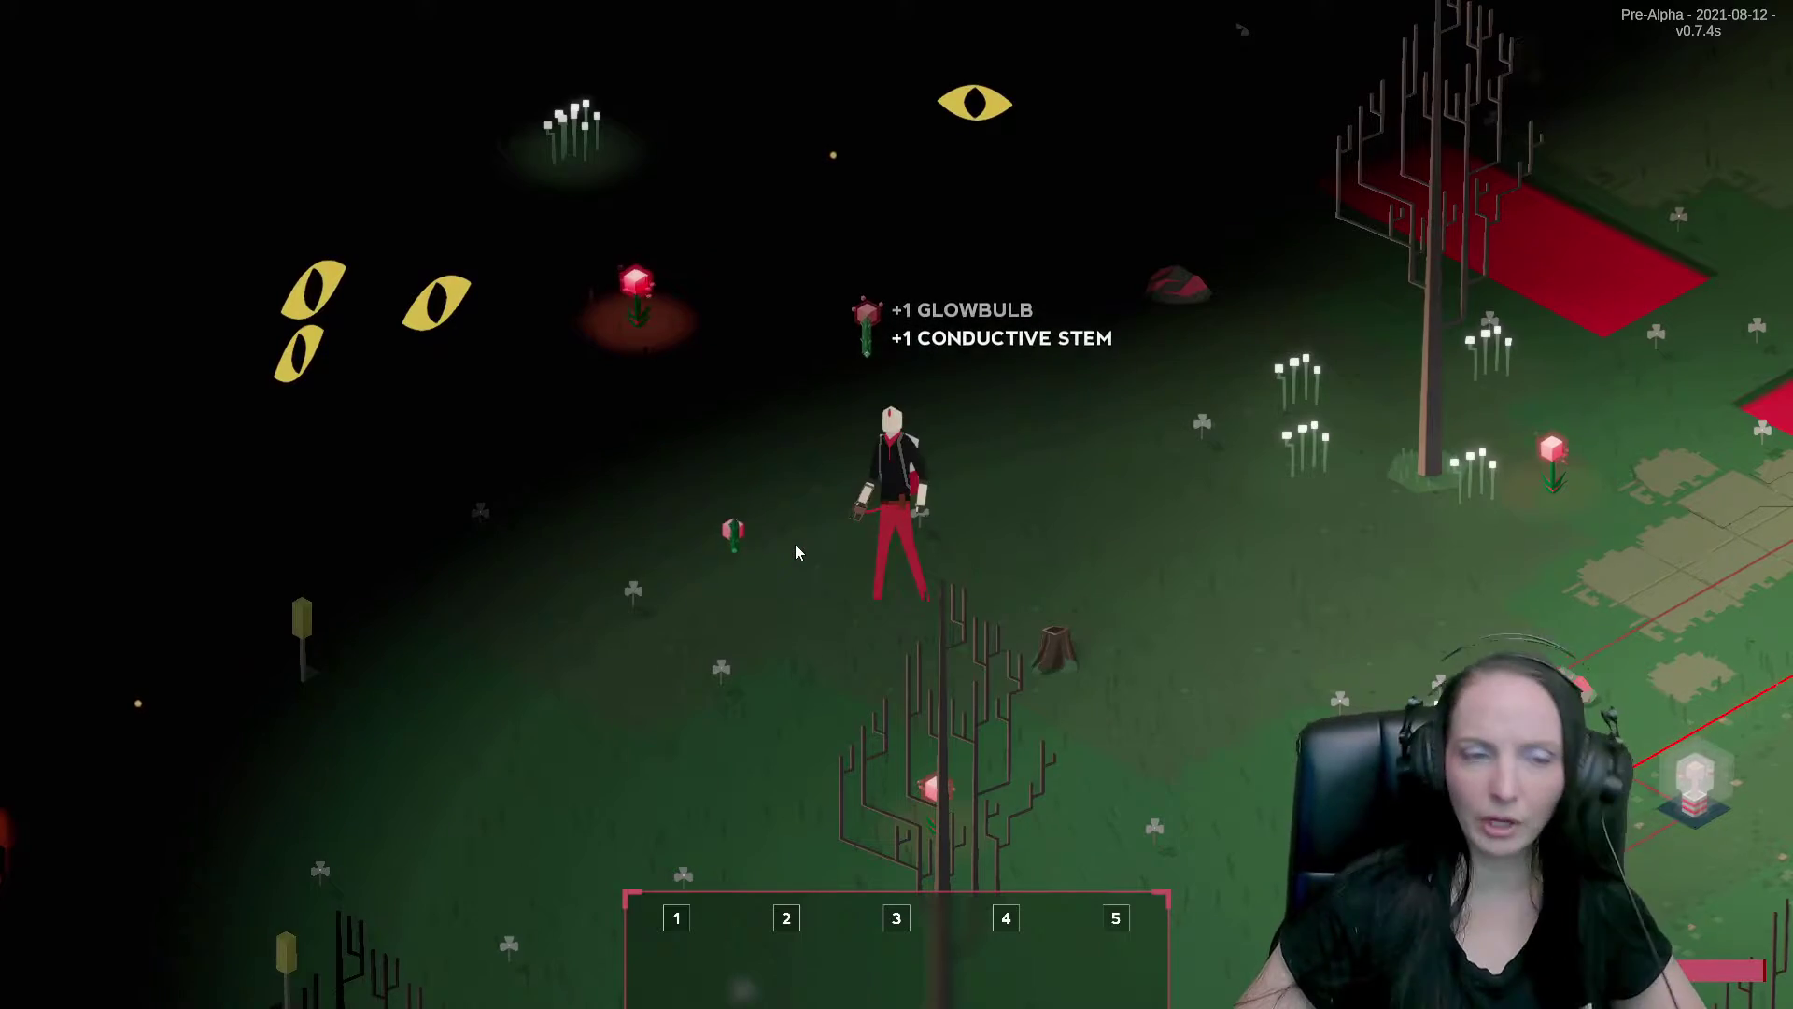
{"action": "key", "text": "d"}
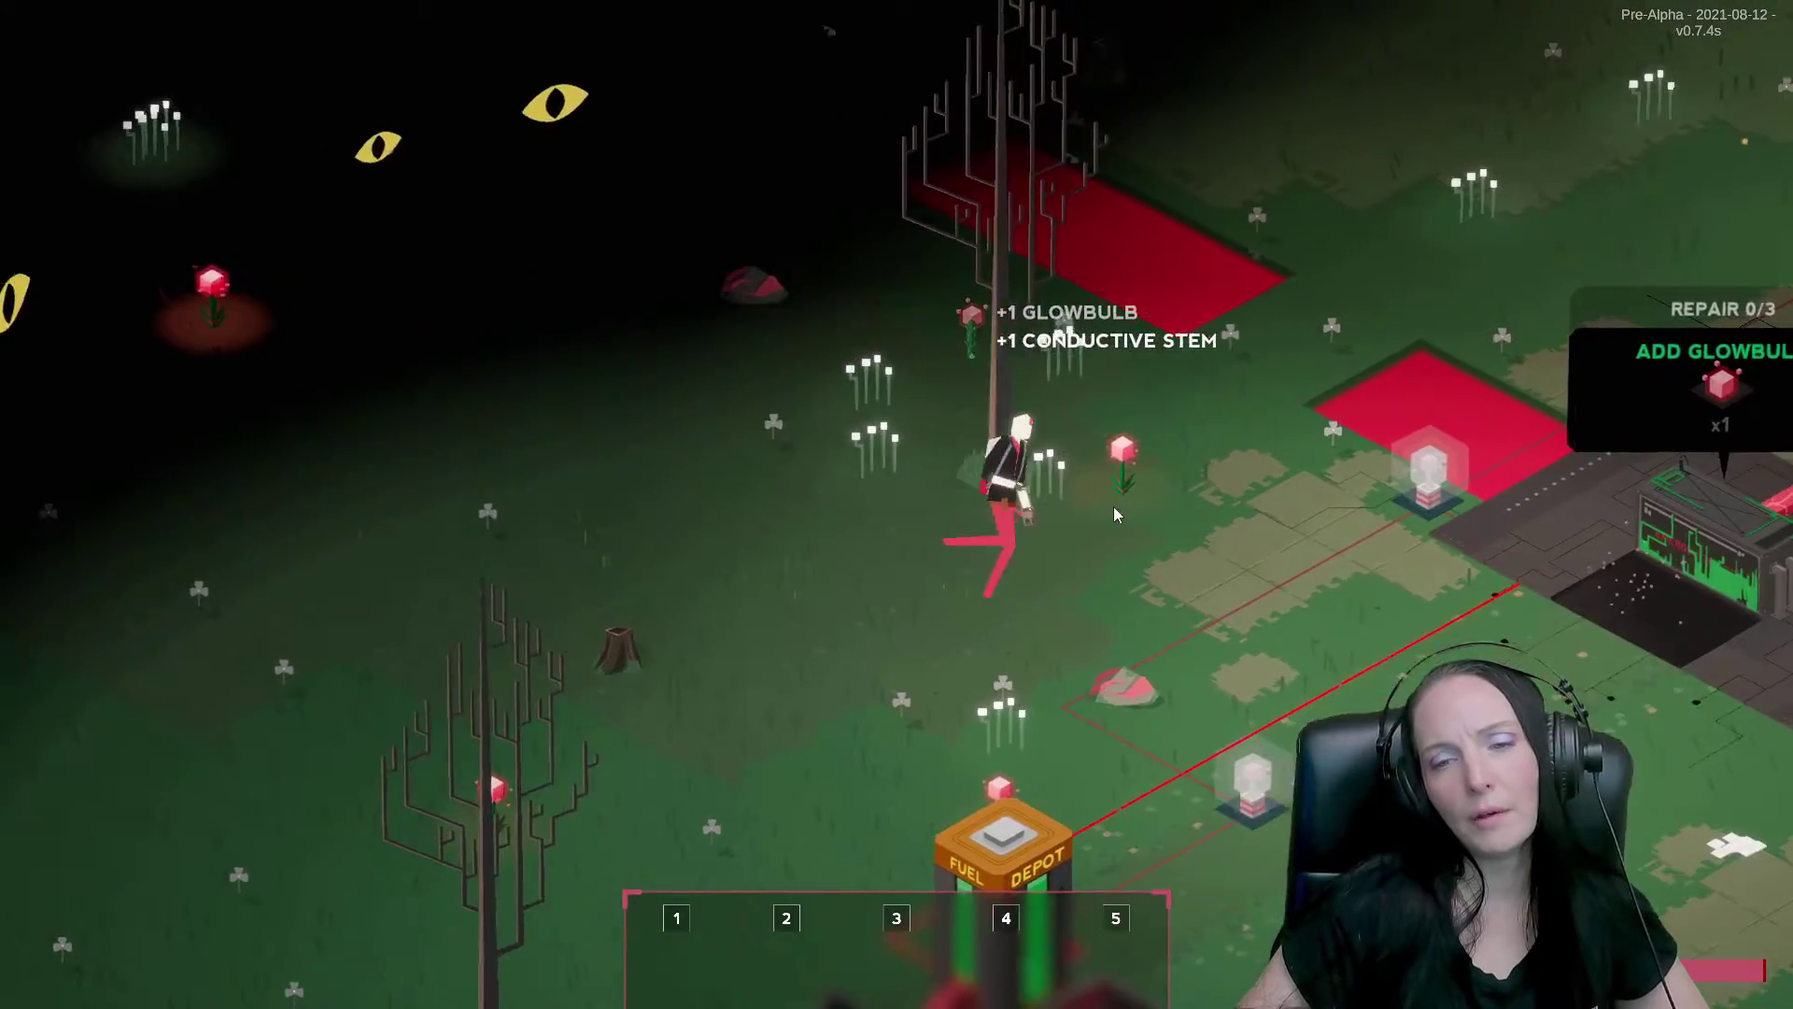
{"action": "left_click", "coordinate": [887, 527]}
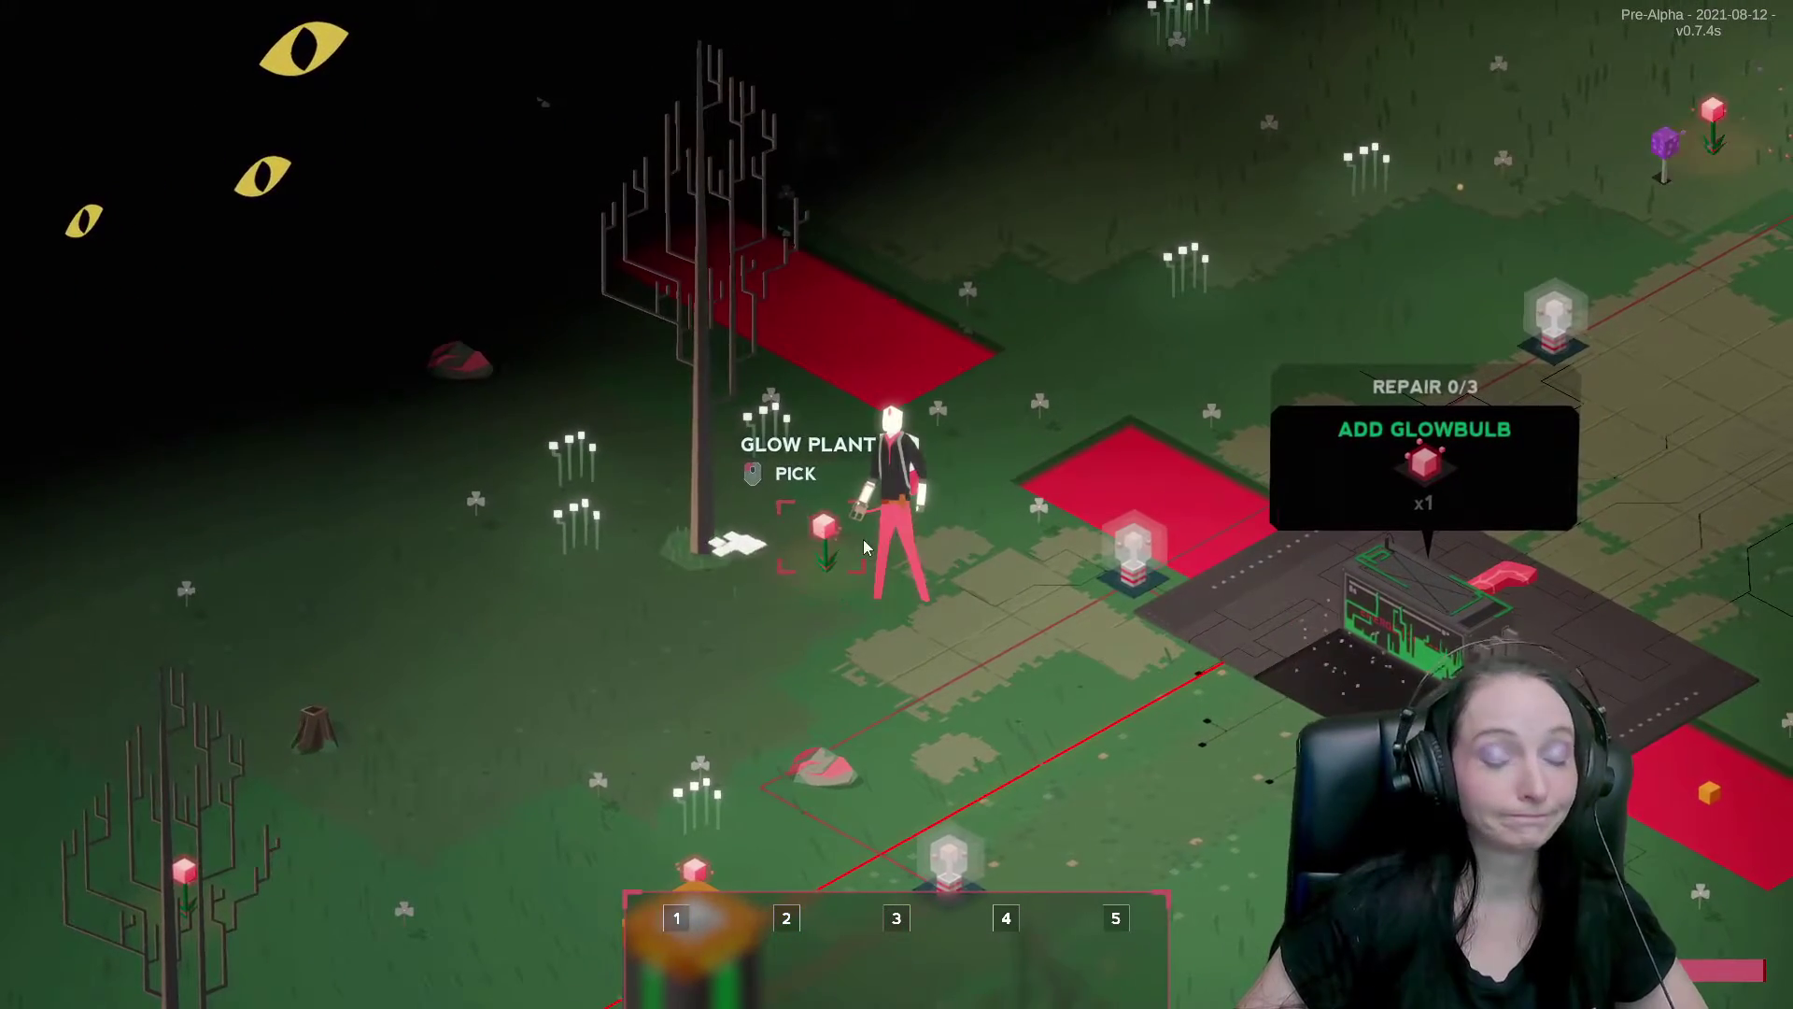
{"action": "left_click", "coordinate": [796, 557]}
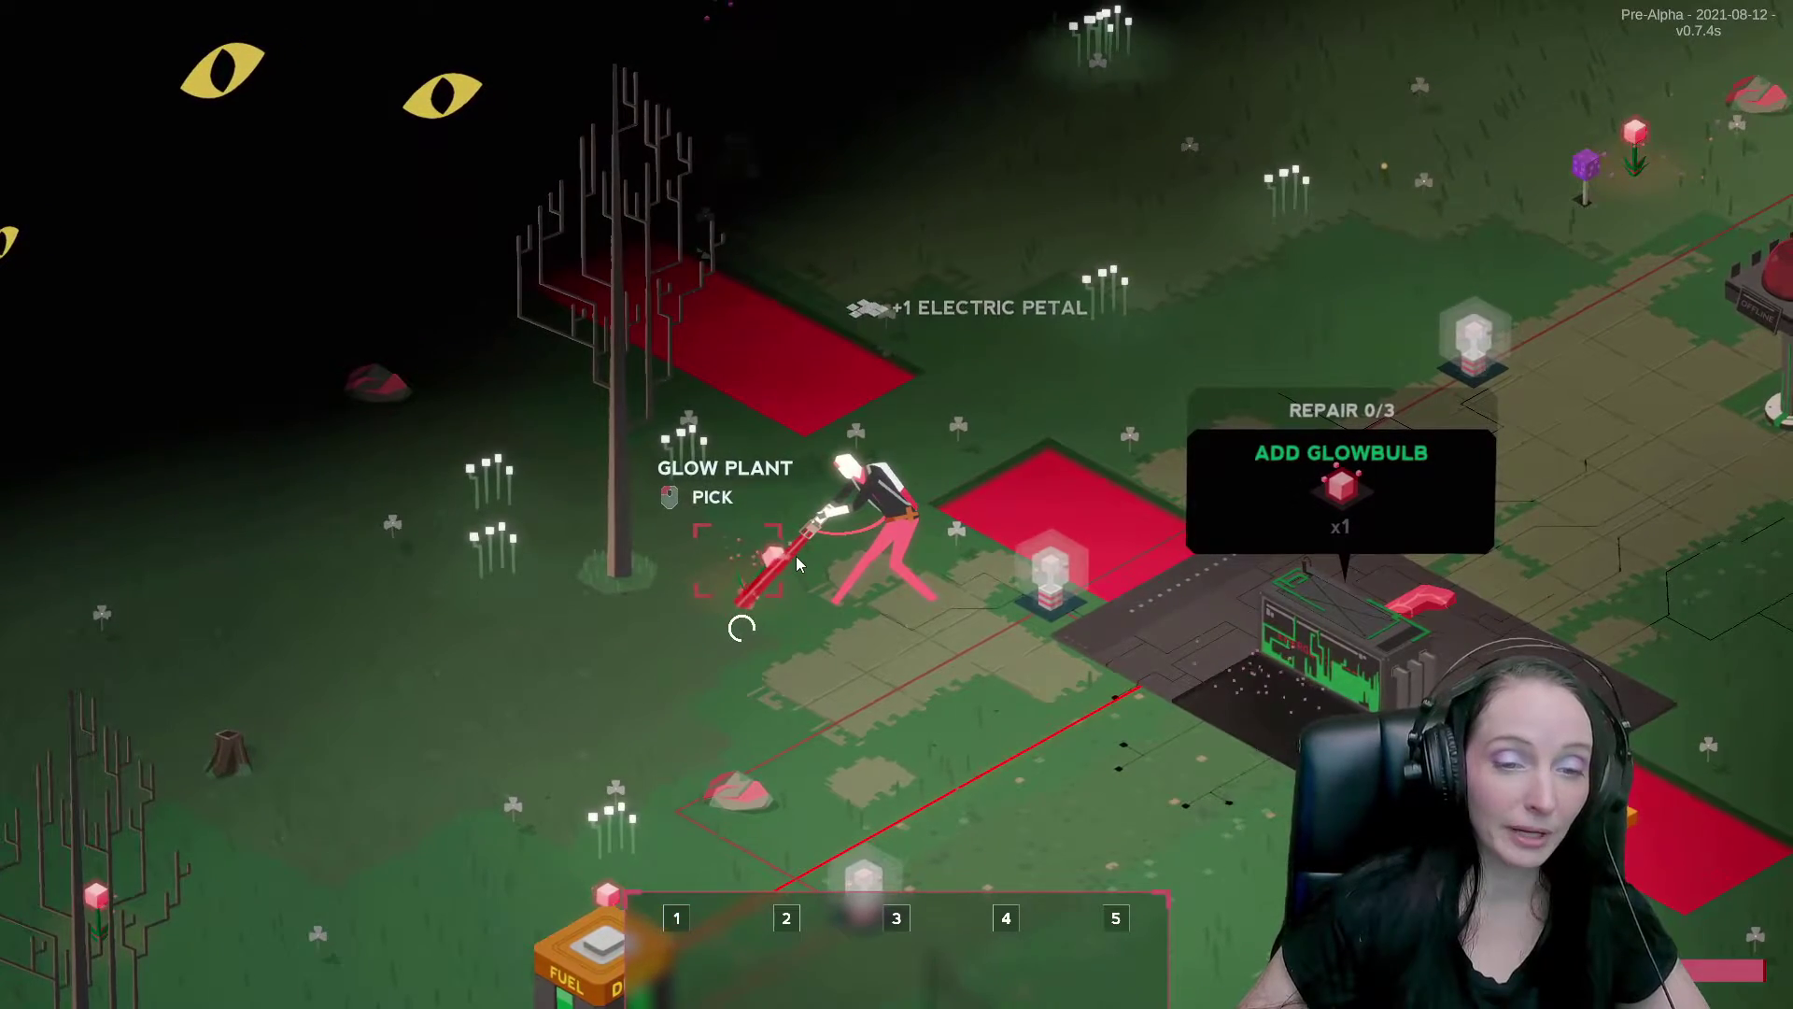
{"action": "left_click", "coordinate": [775, 486]}
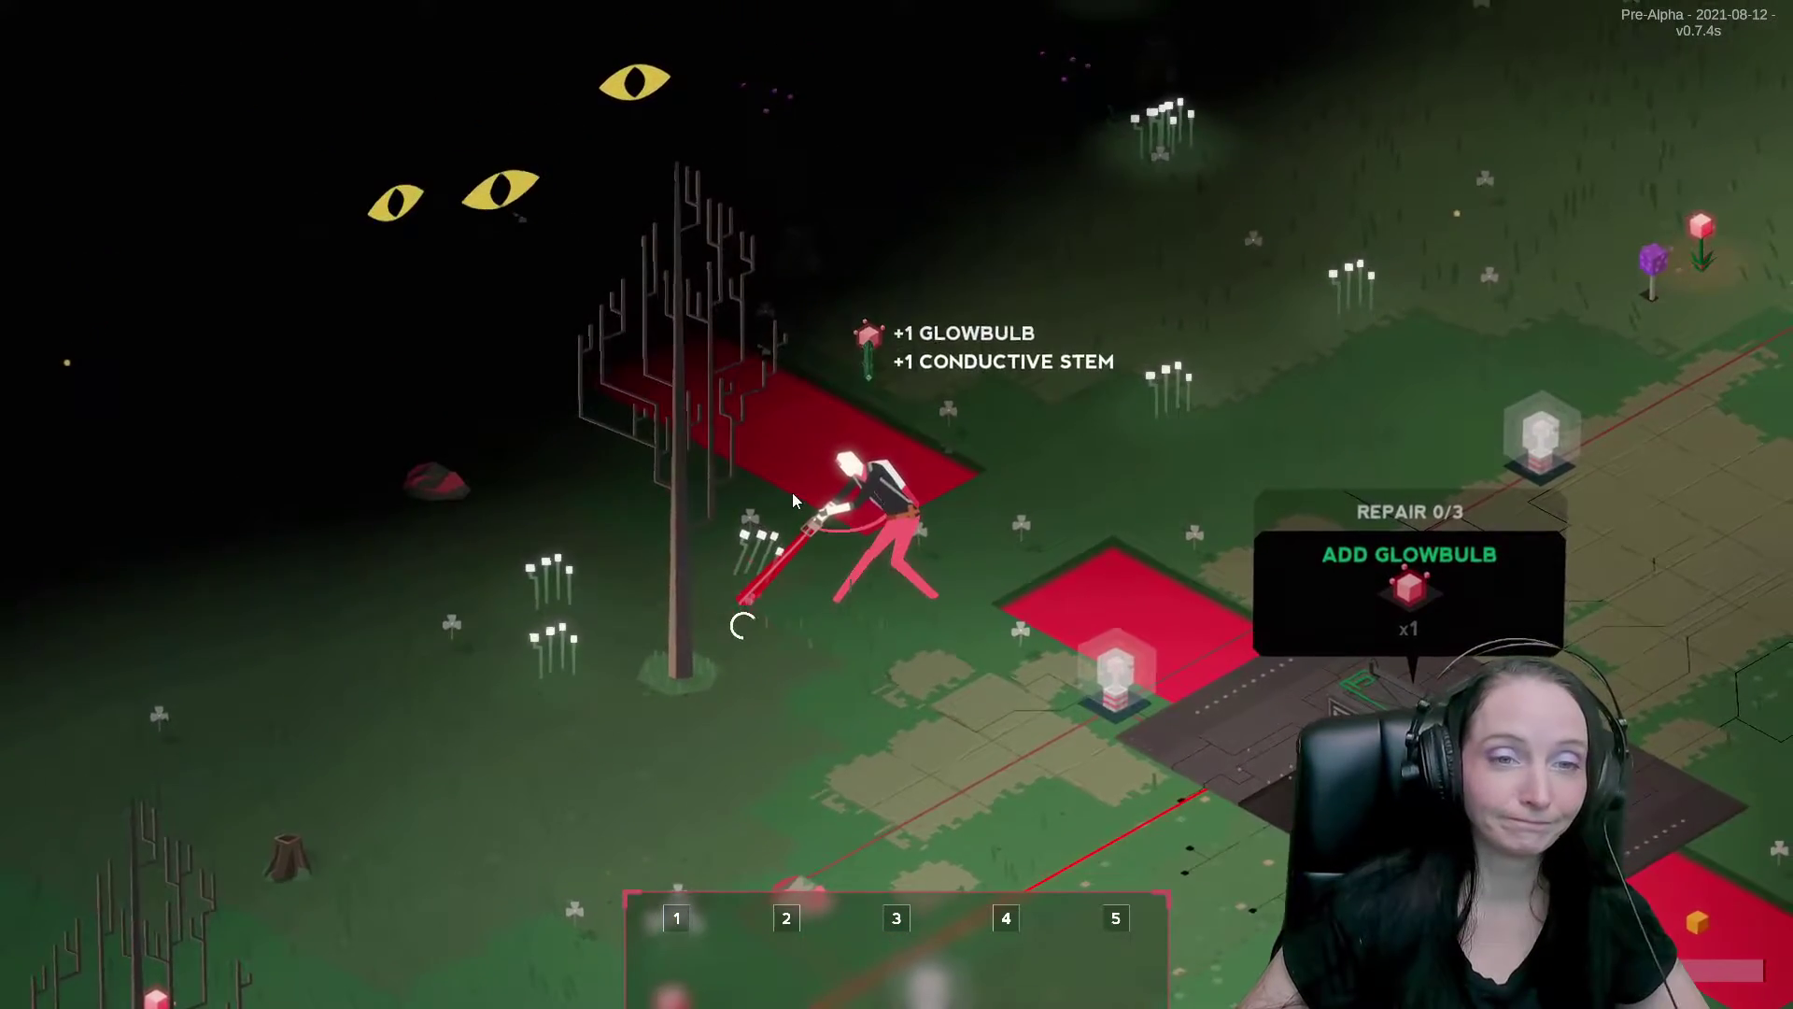
{"action": "left_click", "coordinate": [741, 607]}
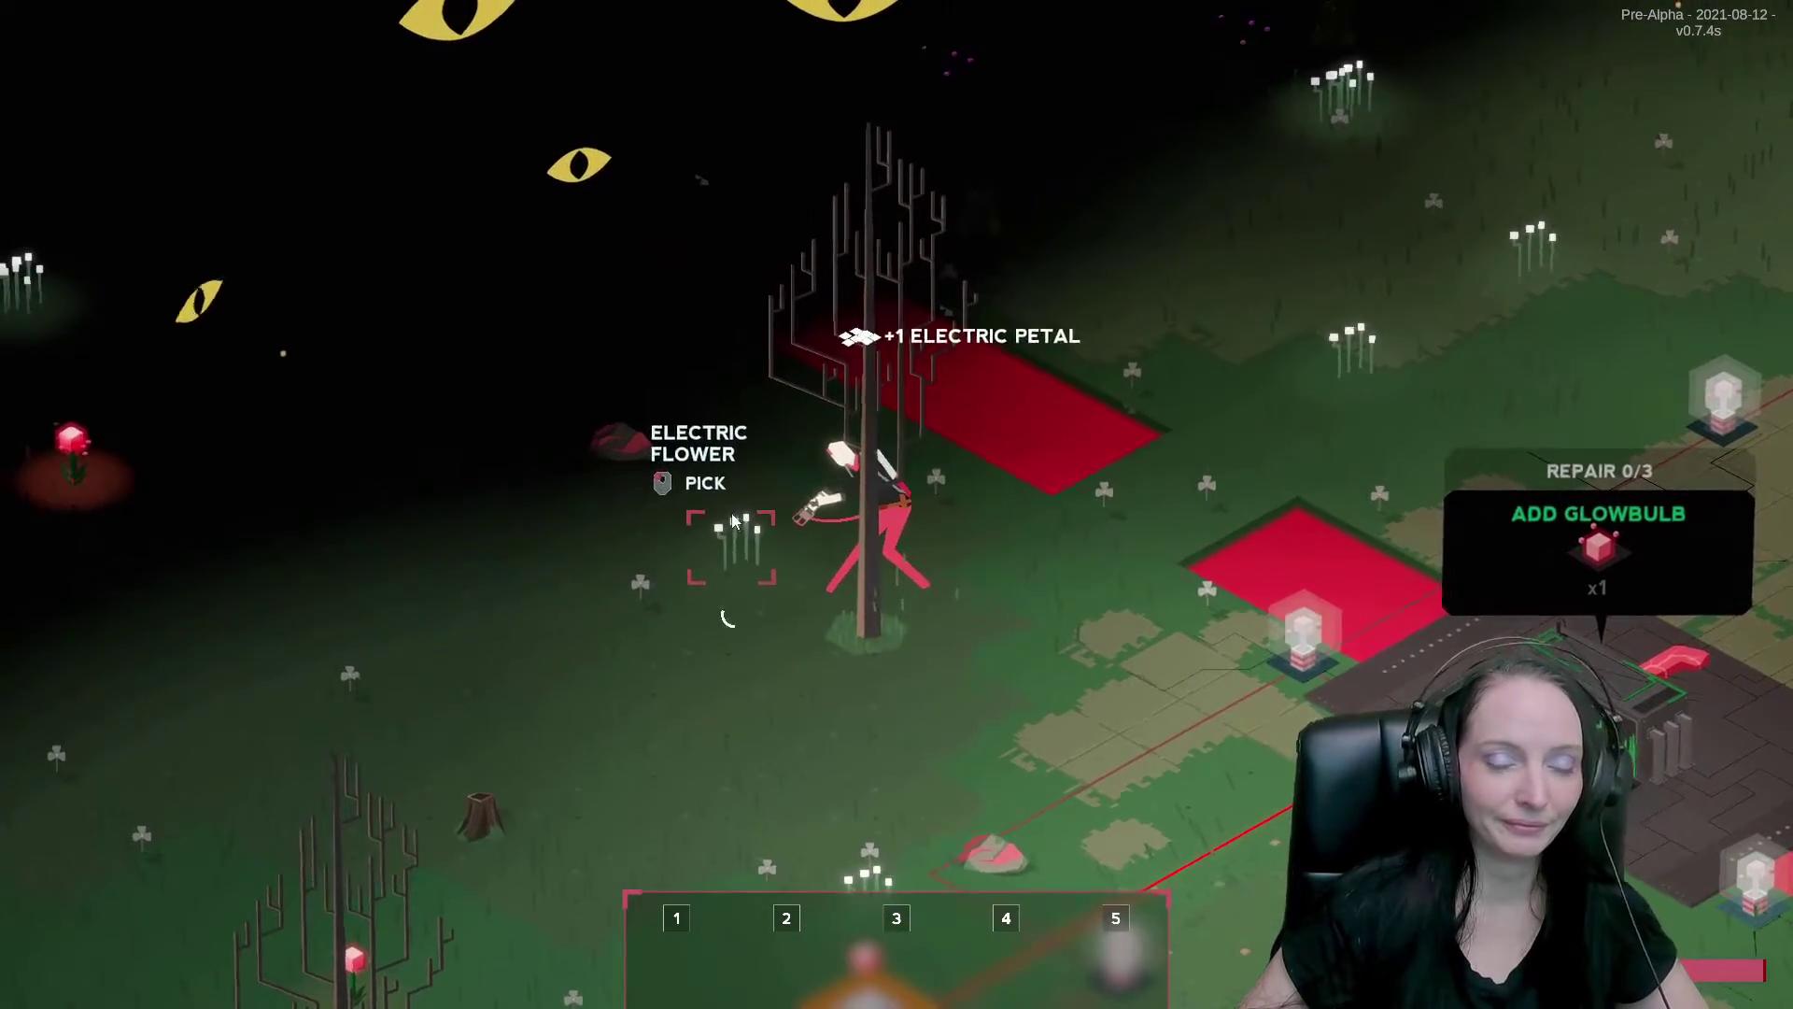
{"action": "left_click", "coordinate": [977, 634]}
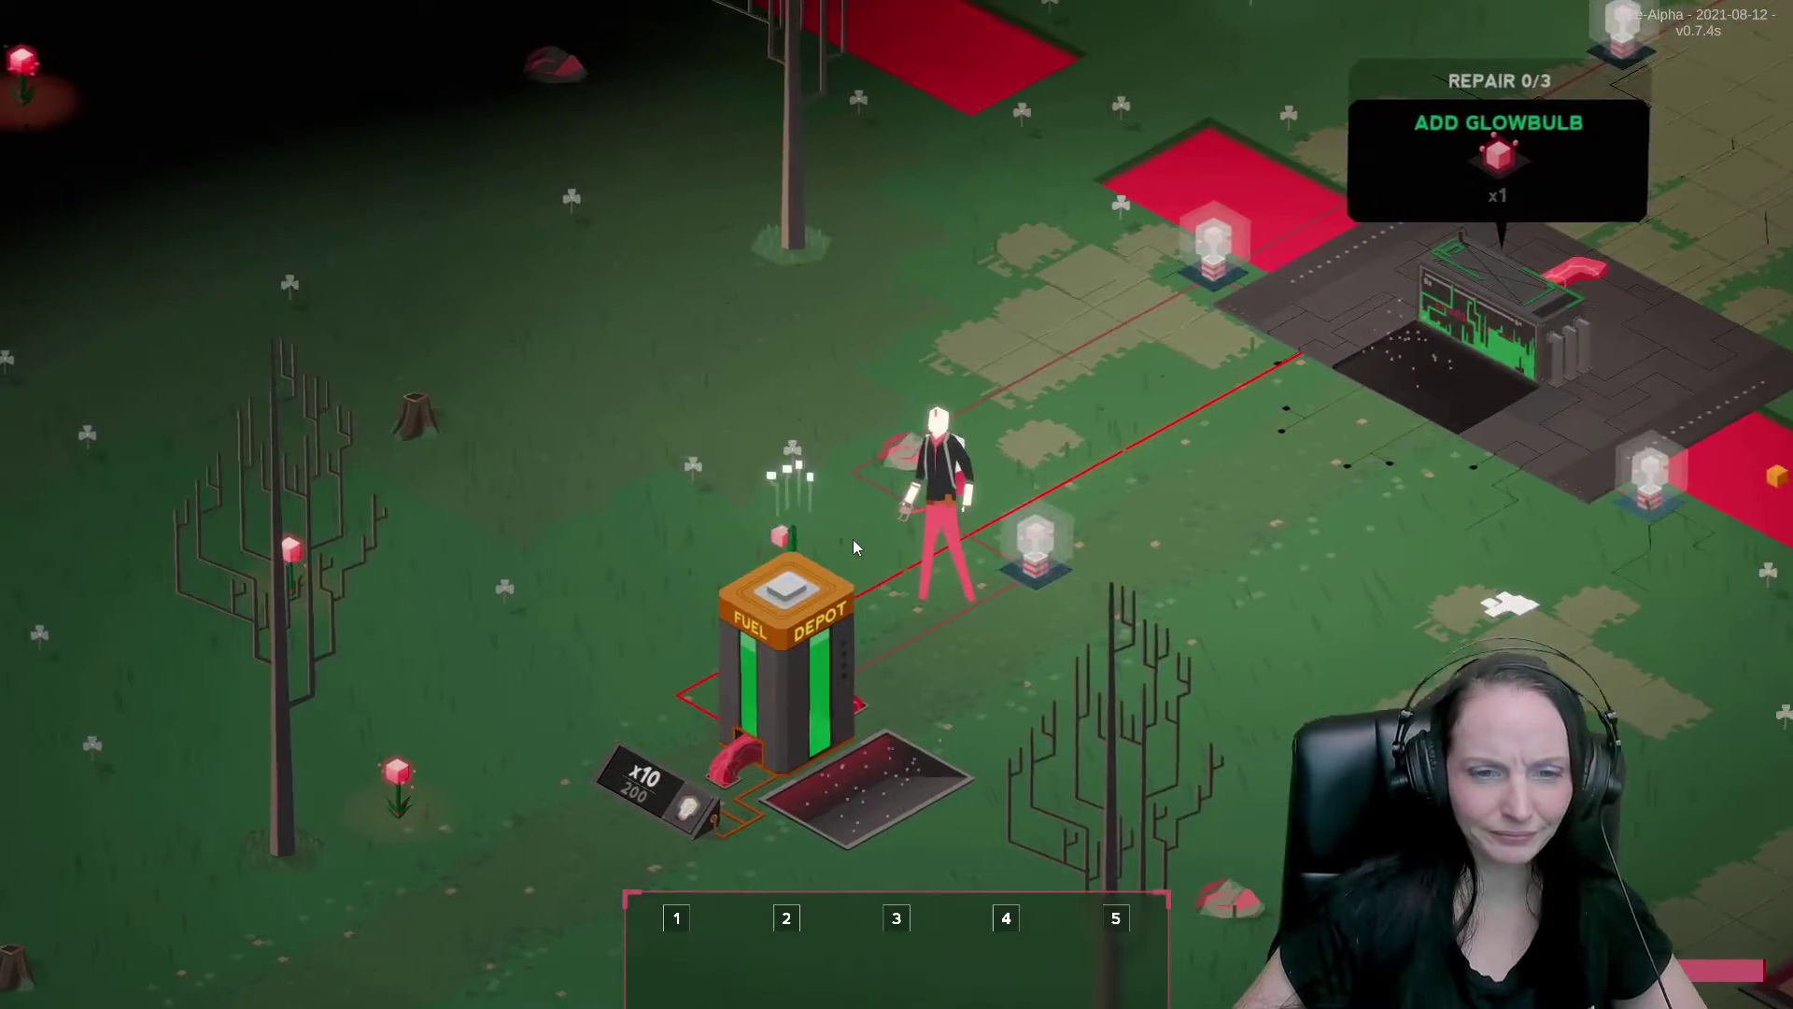
{"action": "left_click", "coordinate": [1066, 524]}
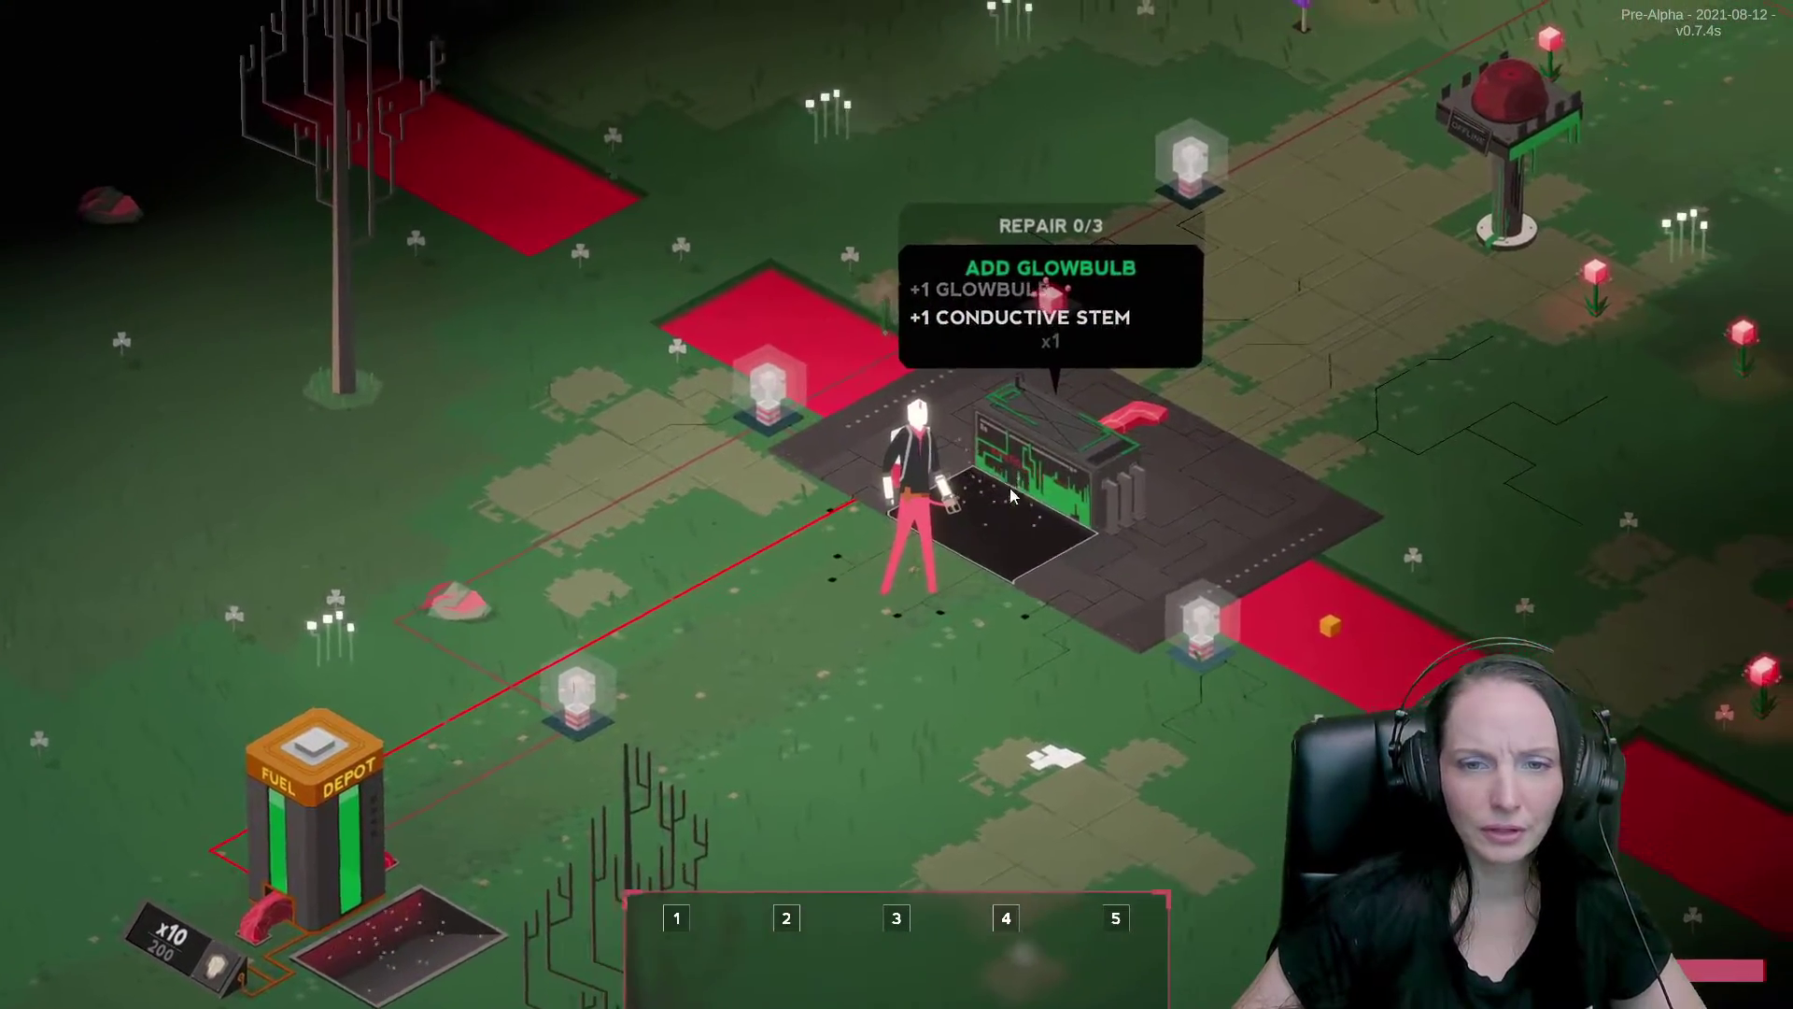
Upgrade the heartbox with a glowbulb, plug into the pillar, and download the Blood-Ore tasks.
{"action": "left_click", "coordinate": [1004, 501]}
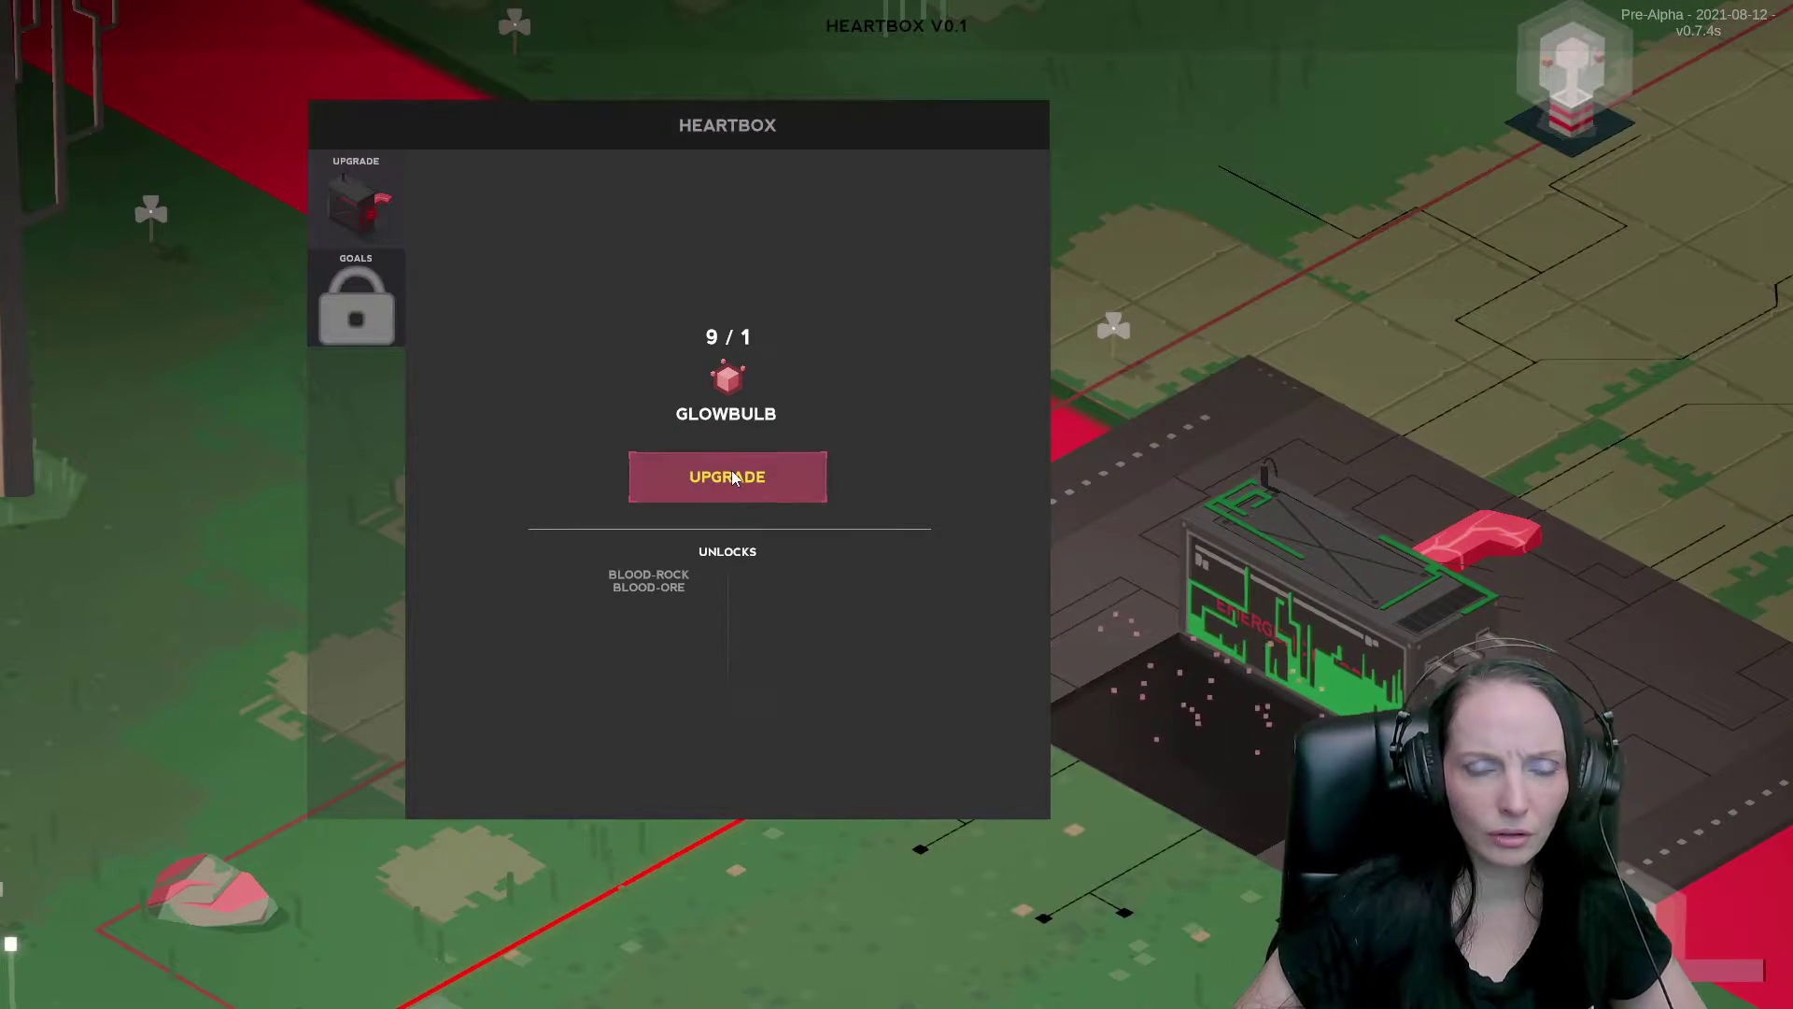
{"action": "left_click", "coordinate": [764, 488]}
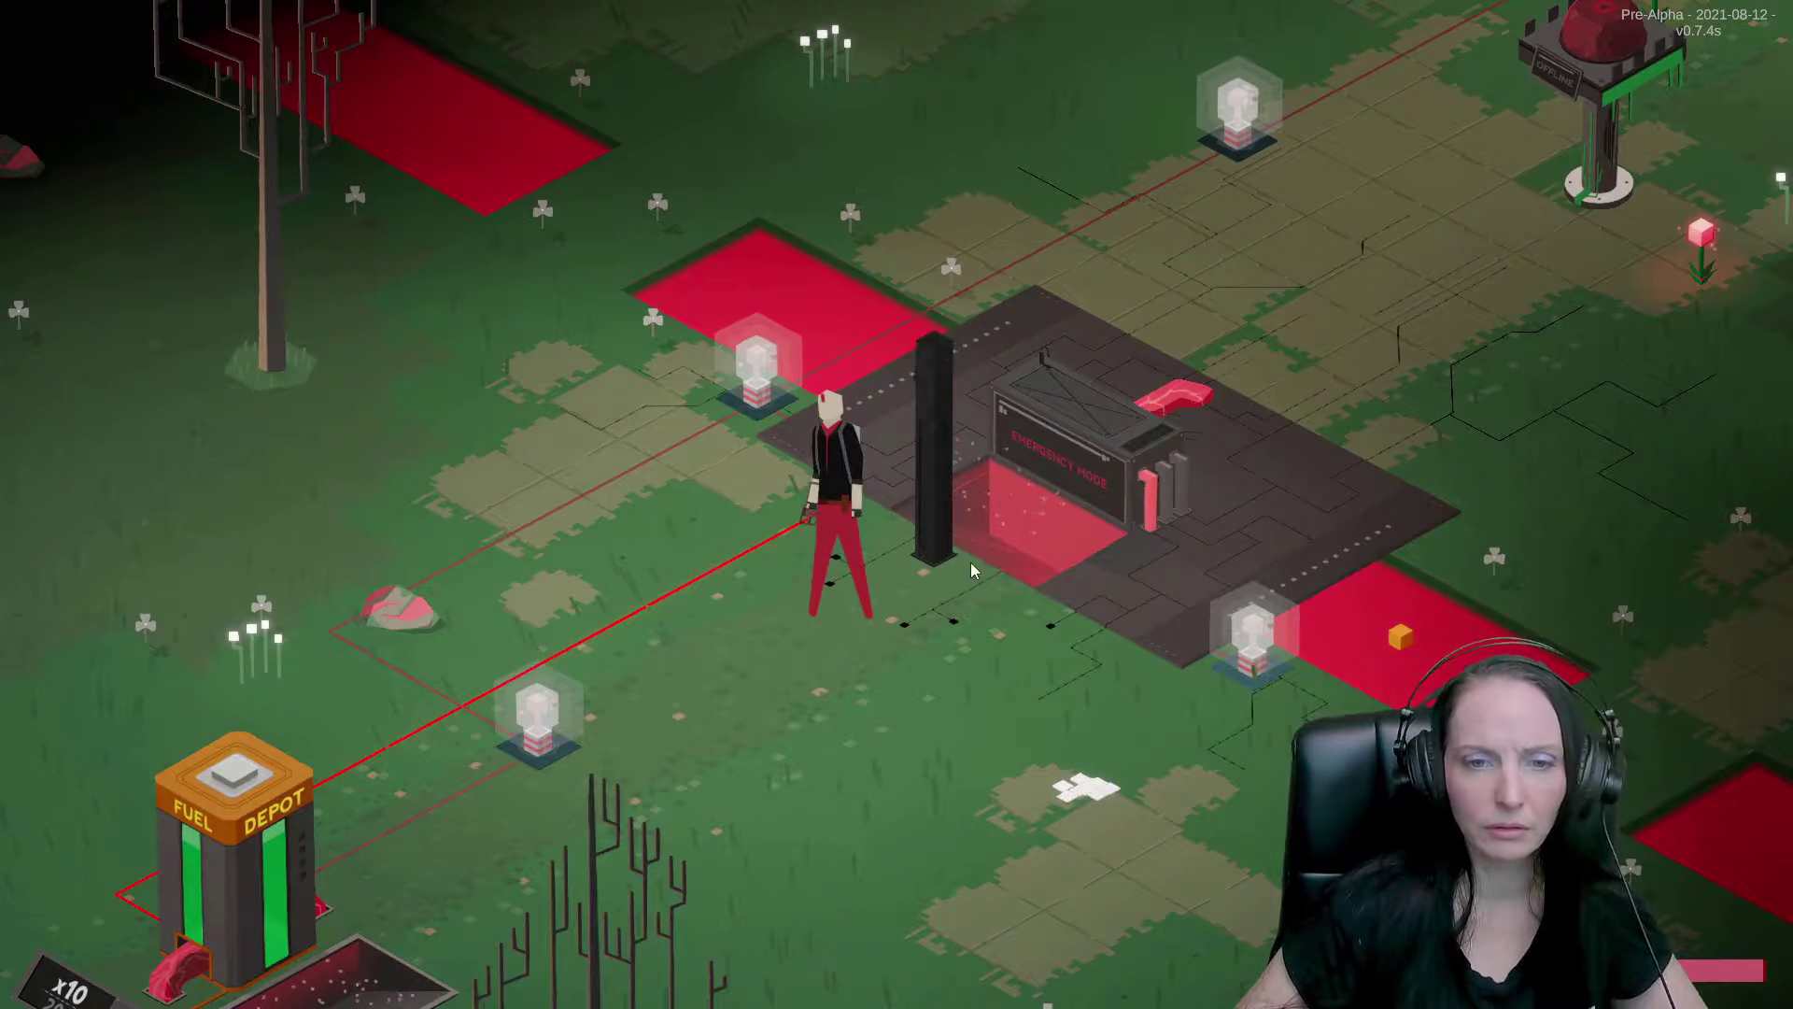
{"action": "left_click", "coordinate": [973, 558]}
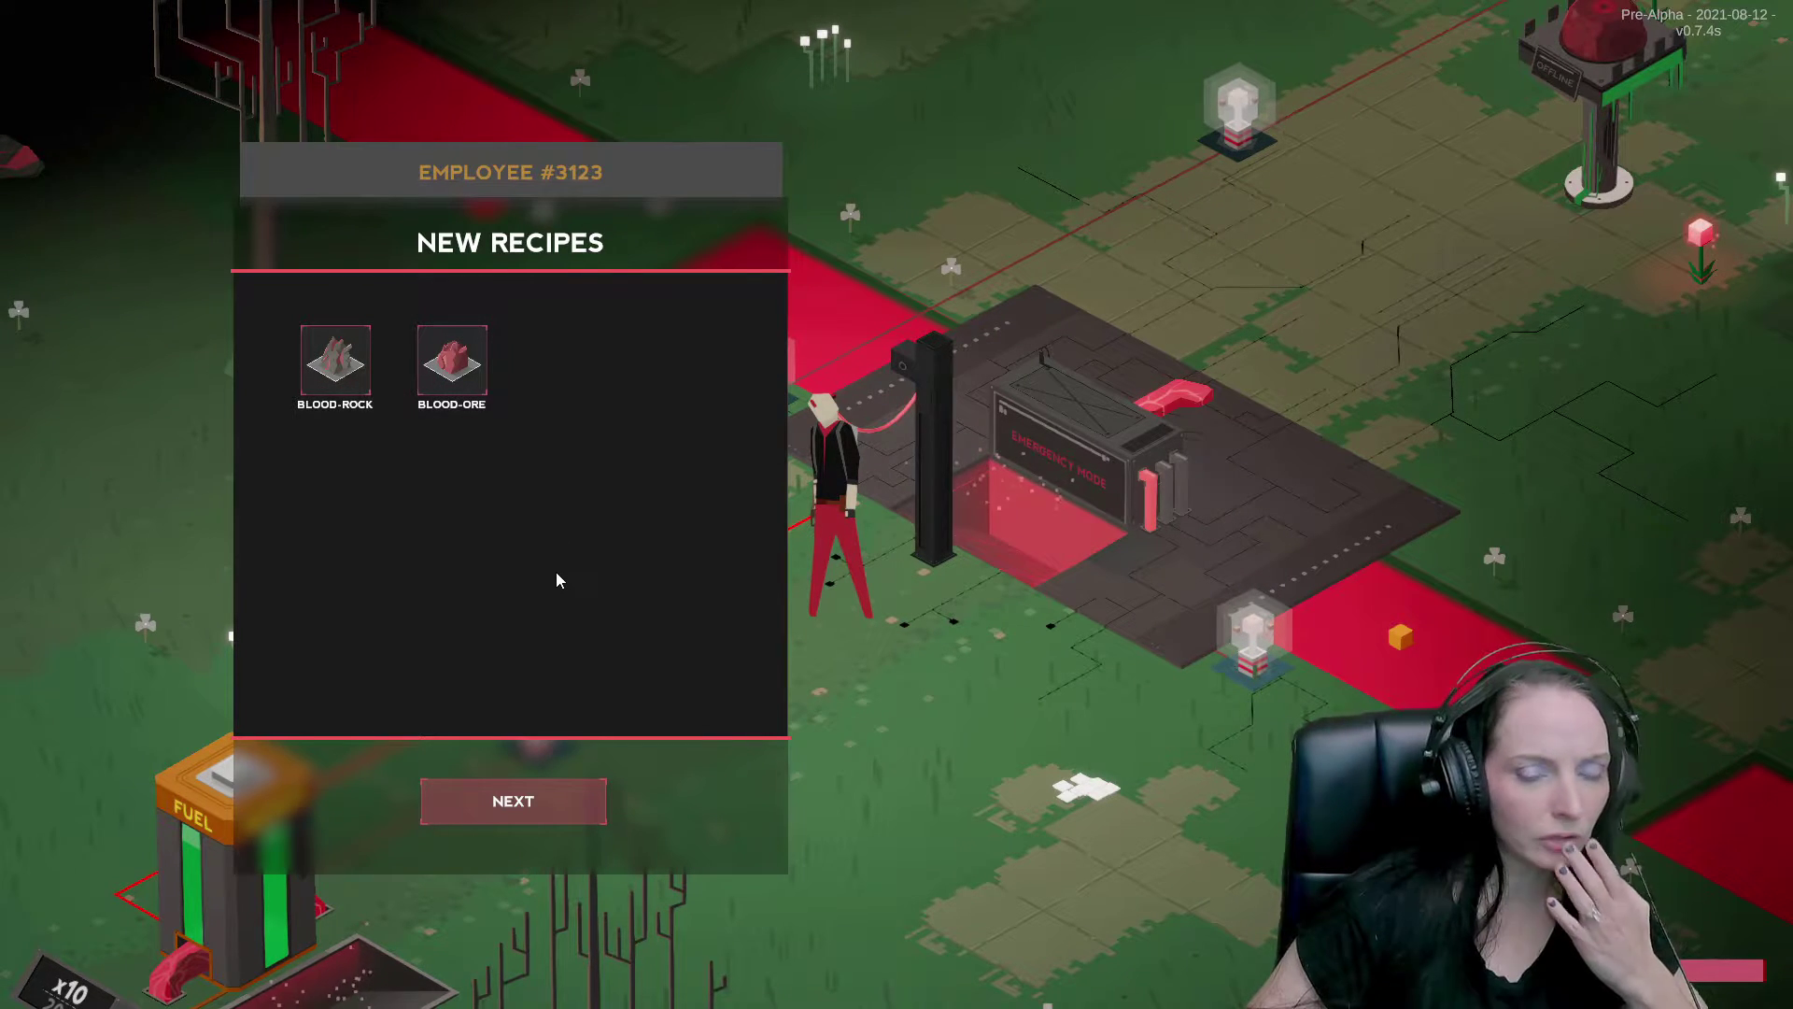
{"action": "left_click", "coordinate": [516, 794]}
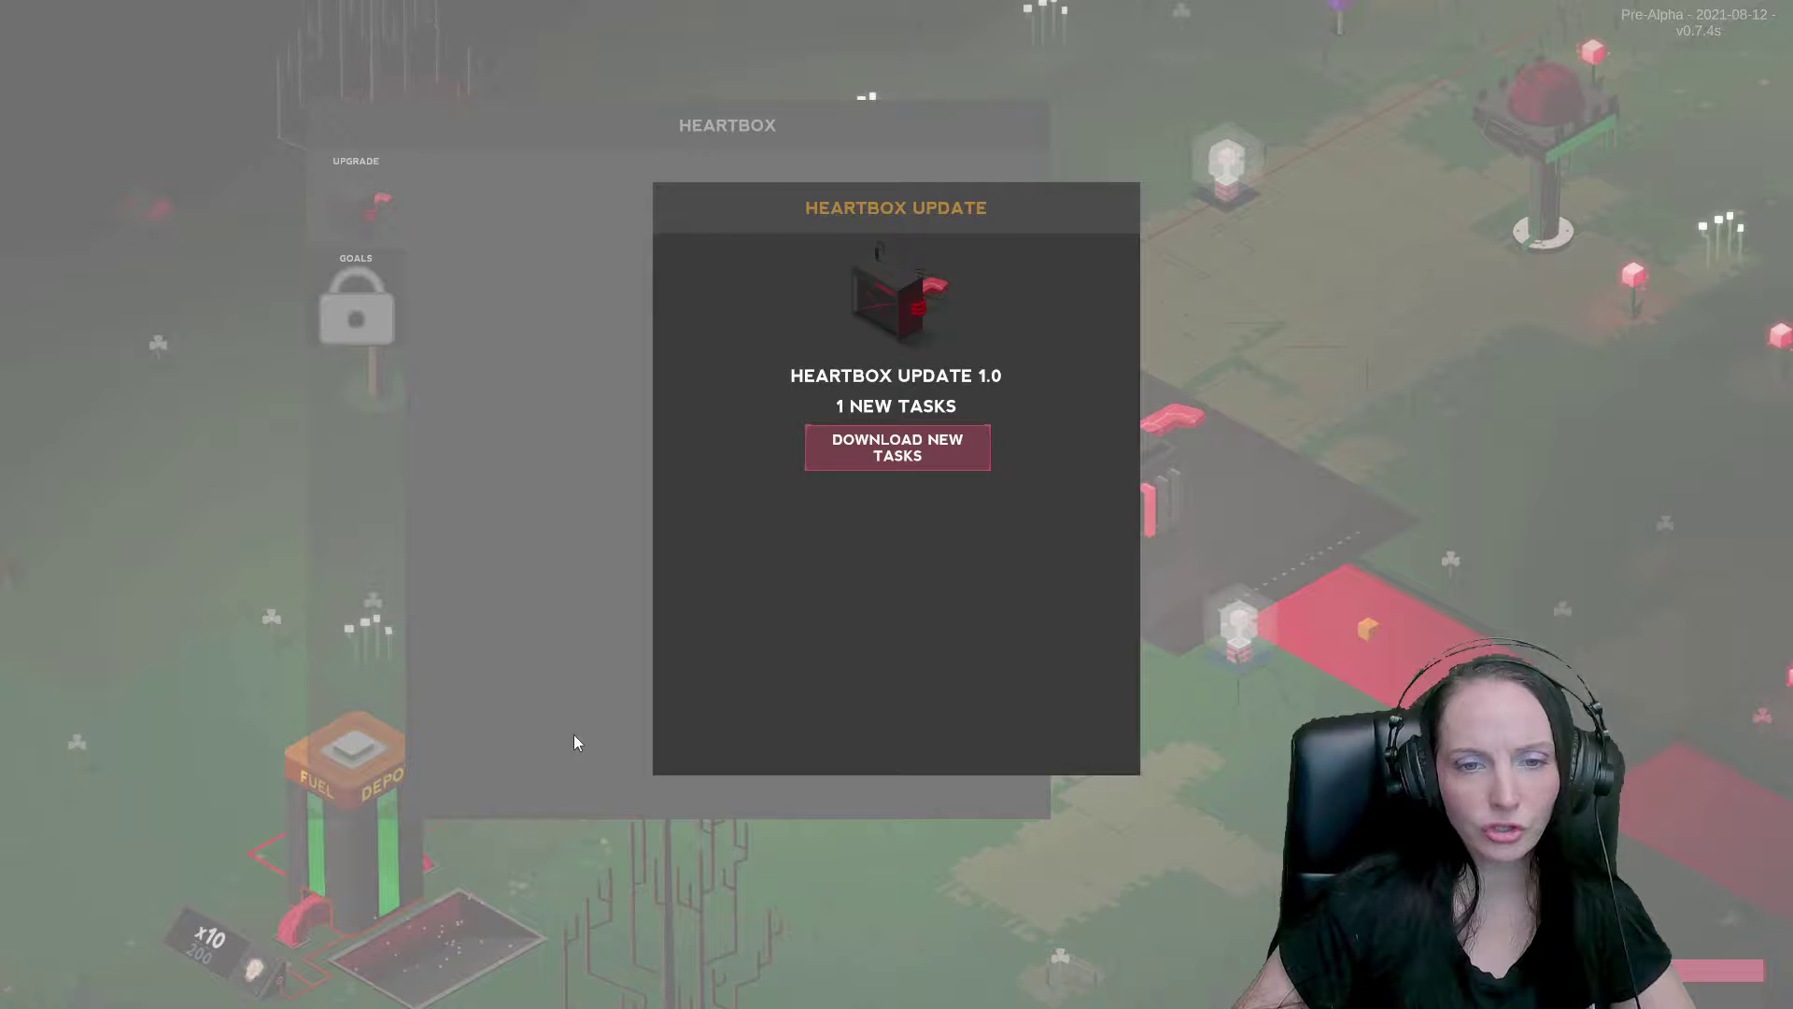
{"action": "left_click", "coordinate": [902, 451]}
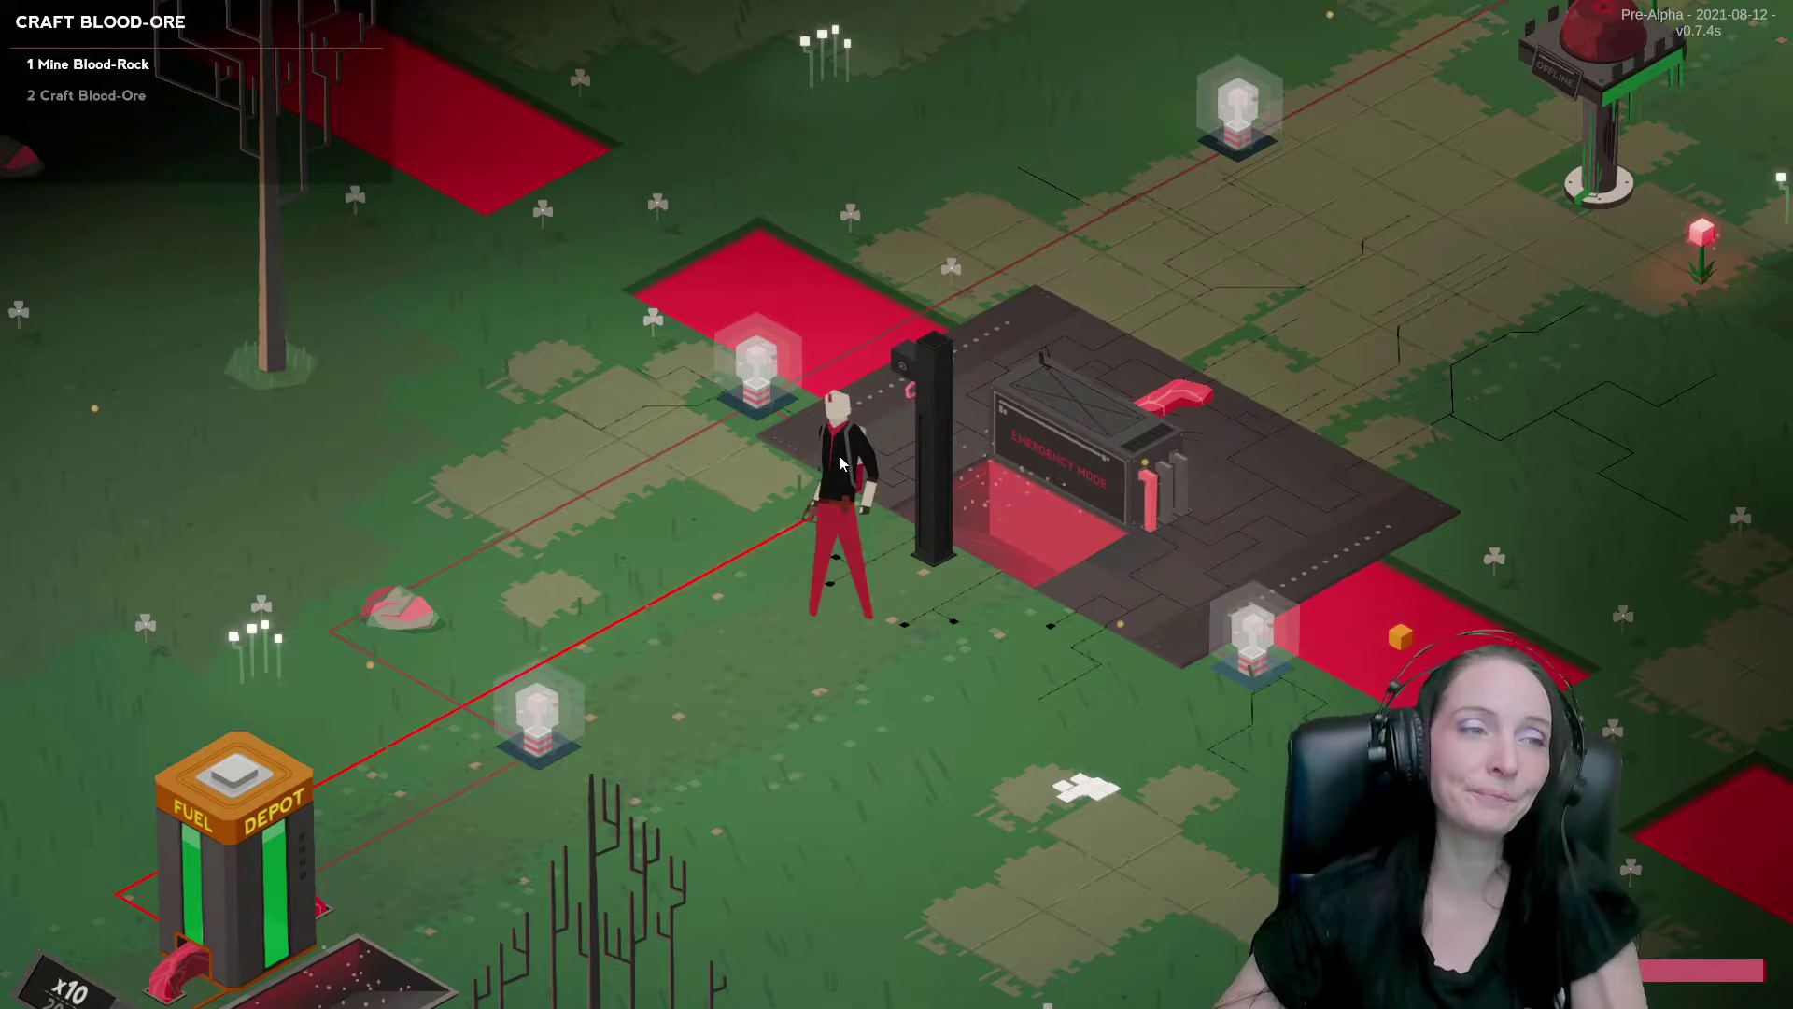
View the Blood-Ore upgrade panel at the heartbox, then close it.
{"action": "left_click", "coordinate": [891, 503]}
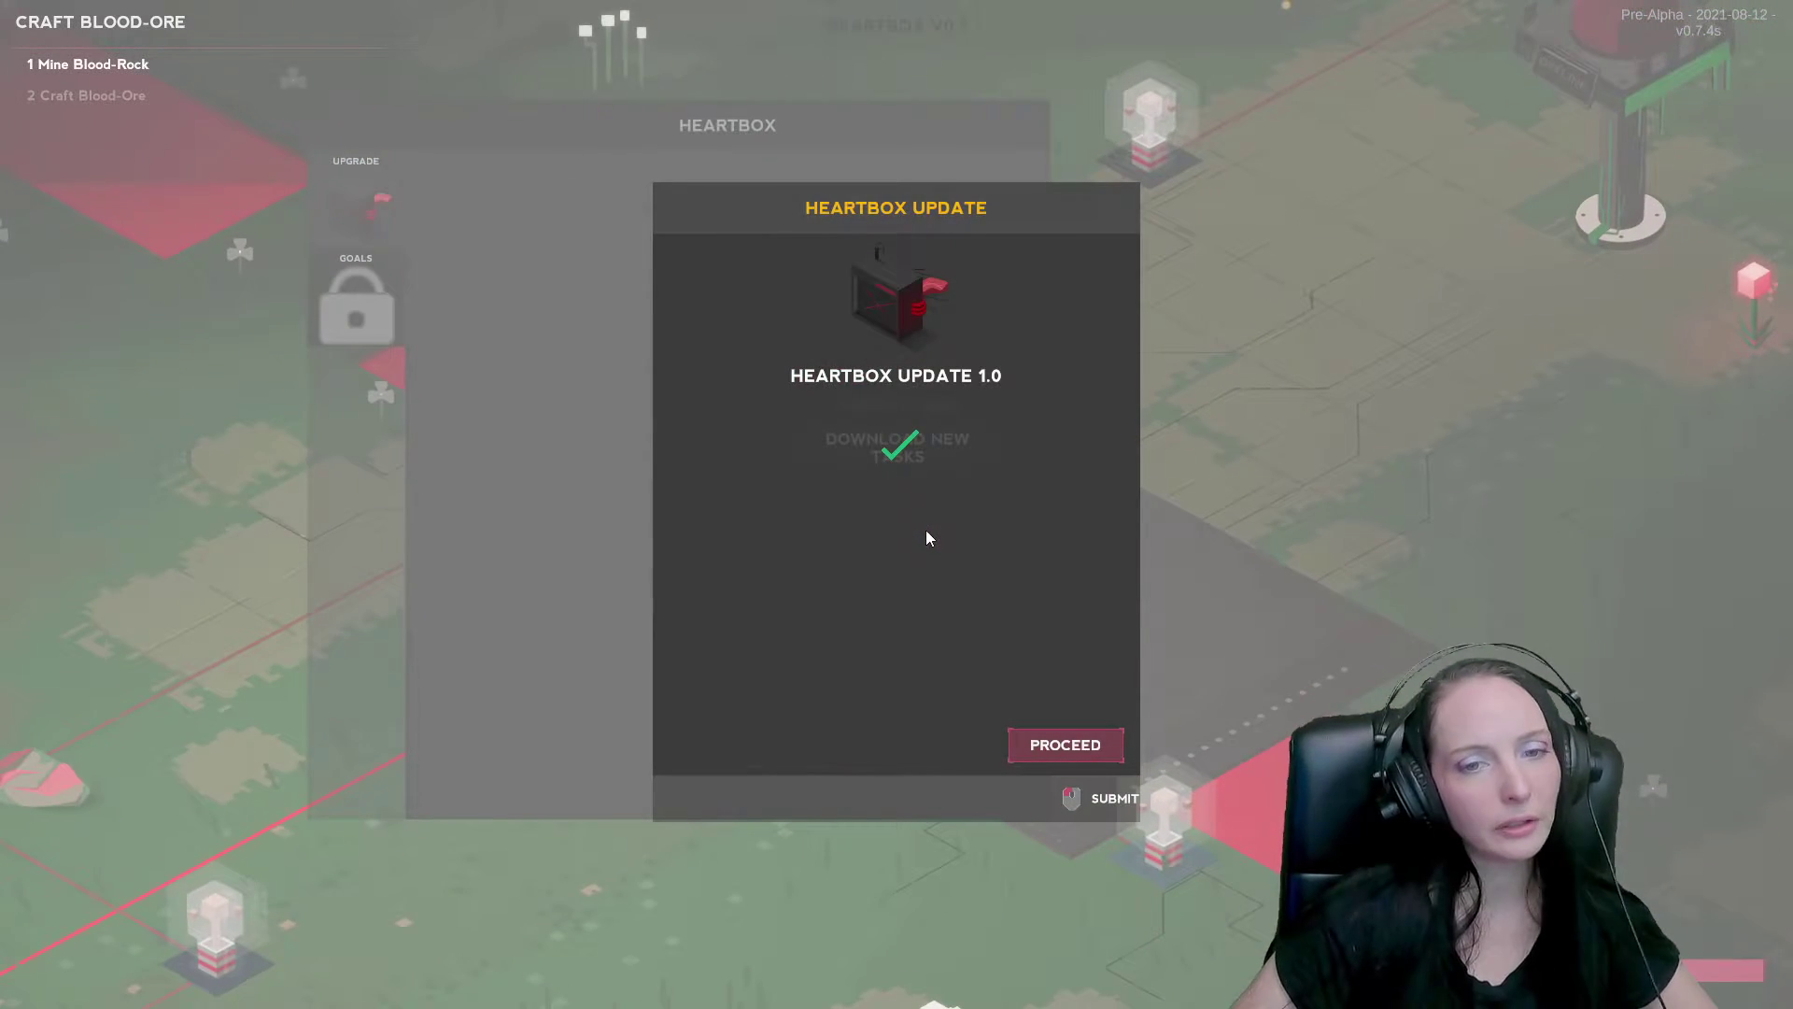
{"action": "left_click", "coordinate": [1039, 744]}
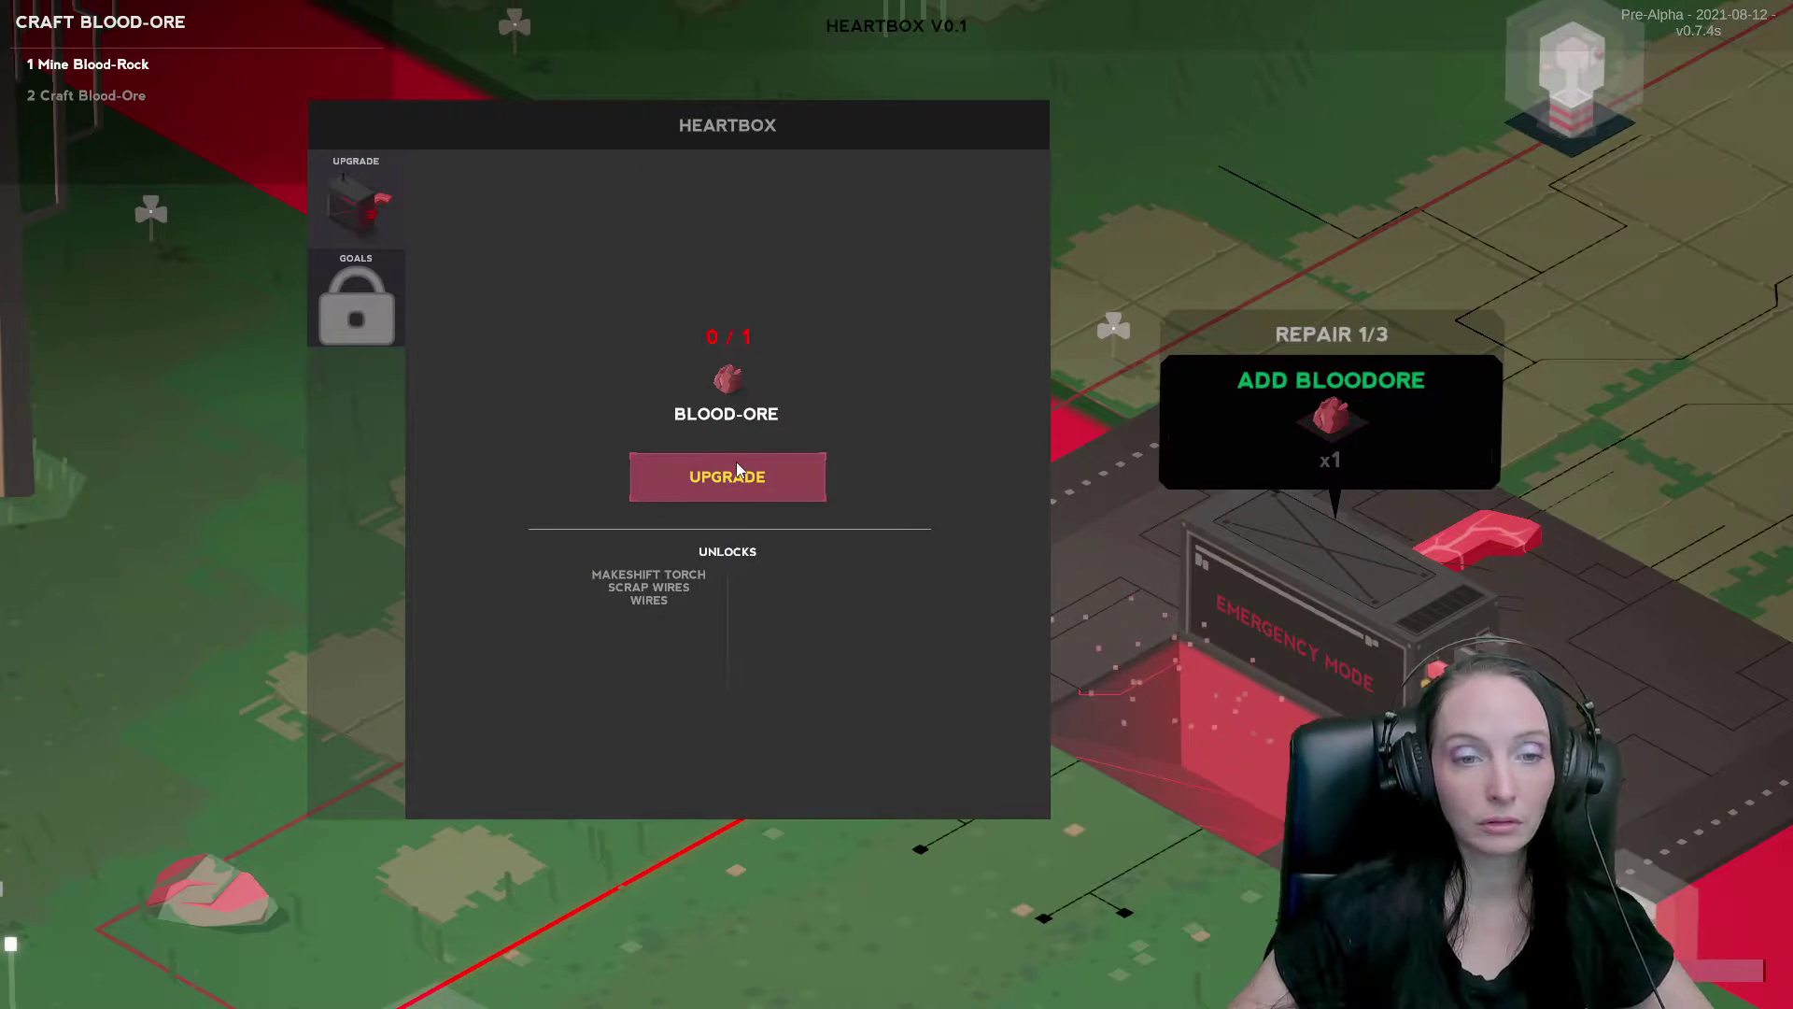
{"action": "key", "text": "Escape"}
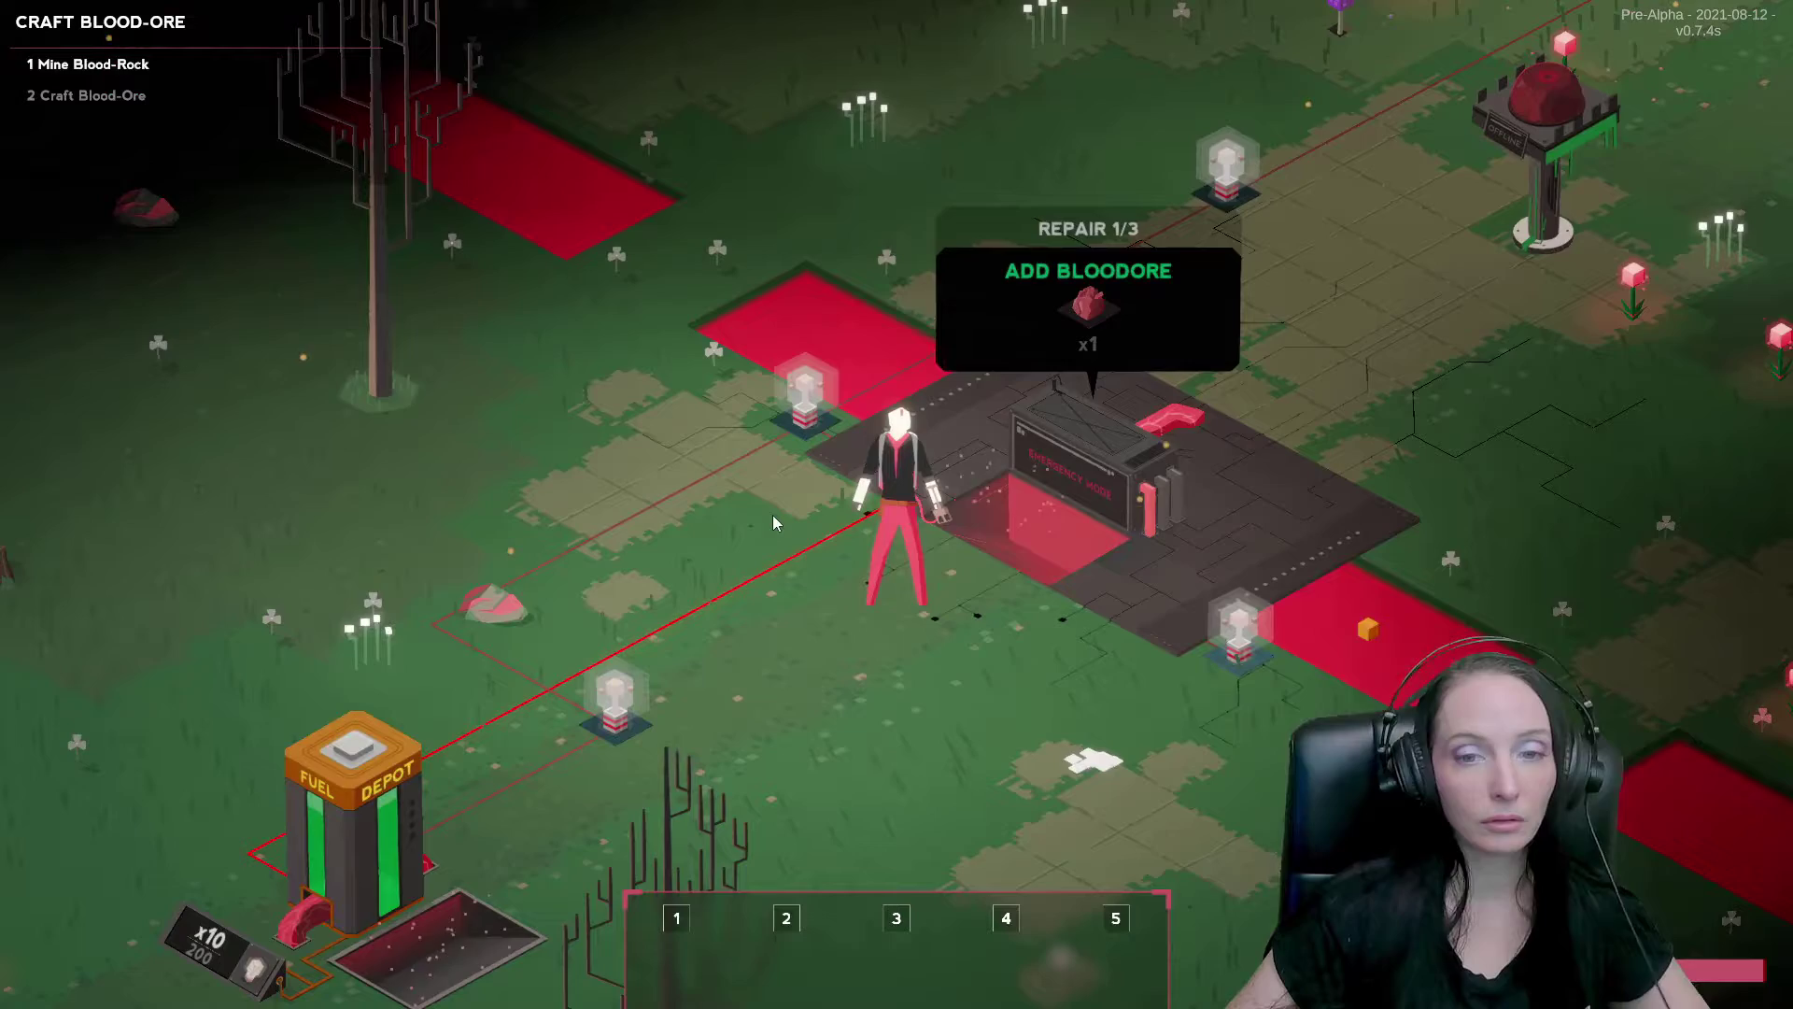
Walk to a Blood-Rock and mine it, checking off Mine Blood-Rock.
{"action": "key", "text": "d"}
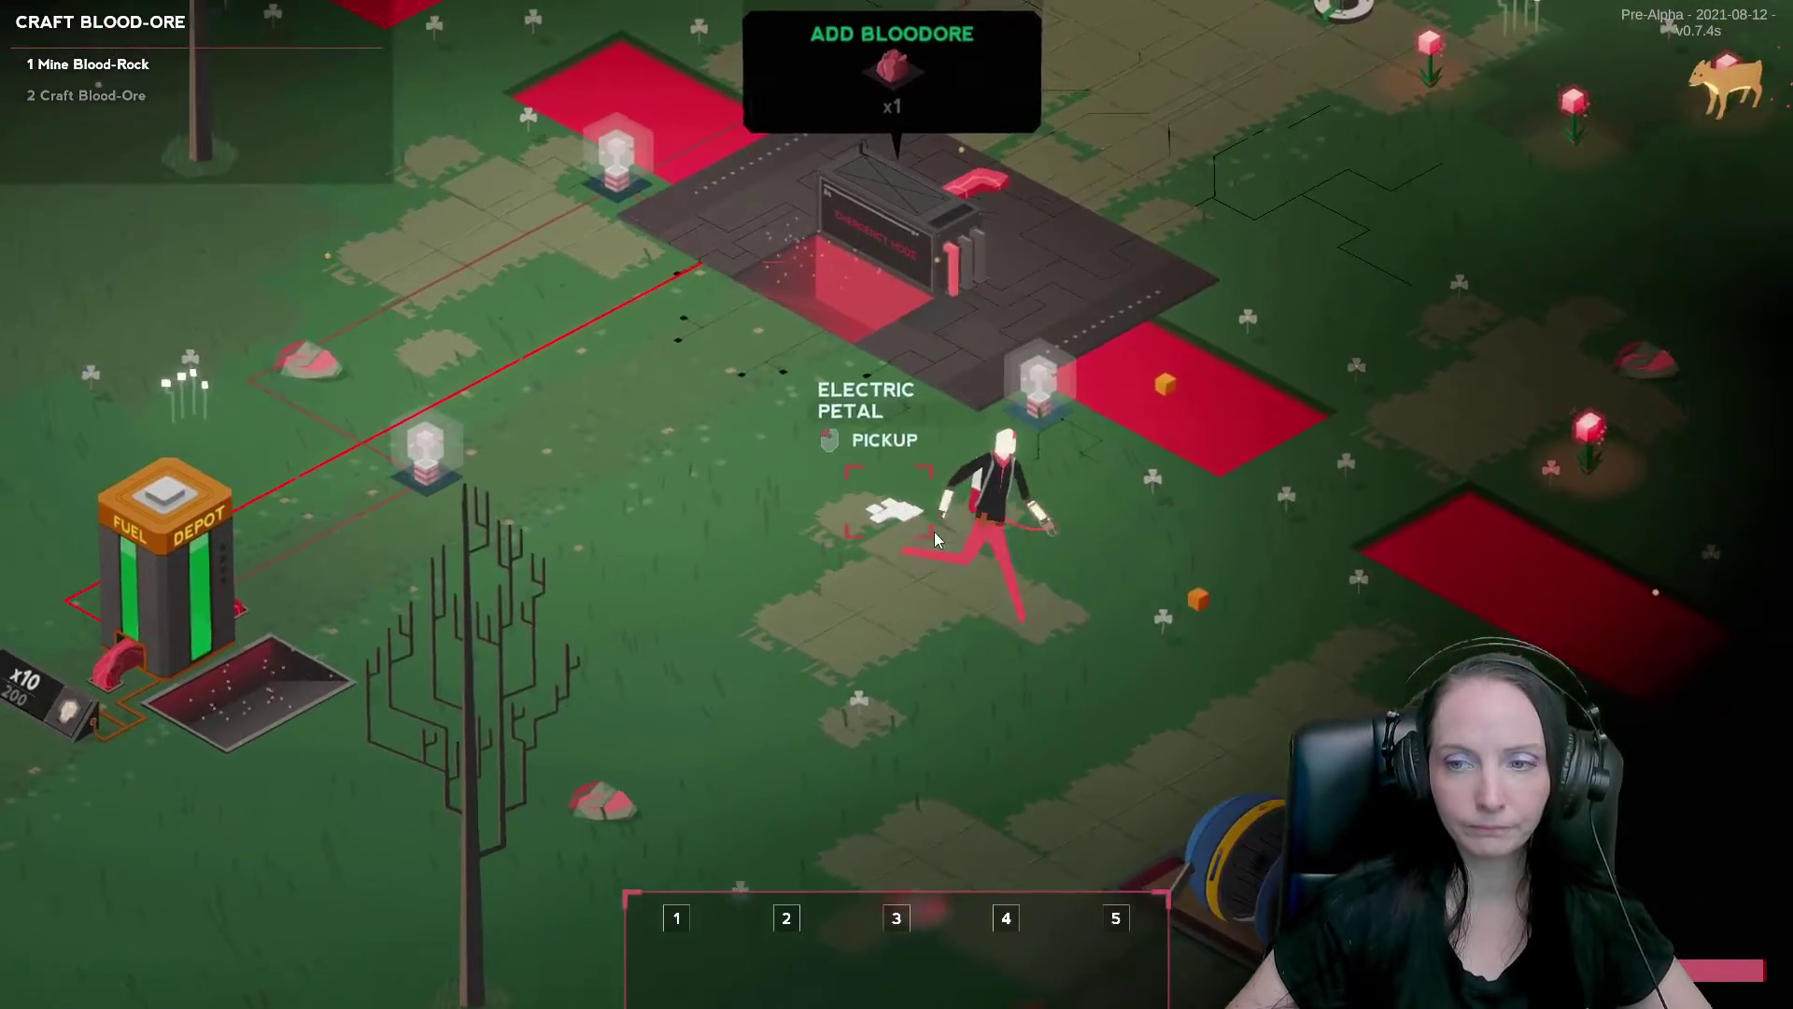
{"action": "key", "text": "s"}
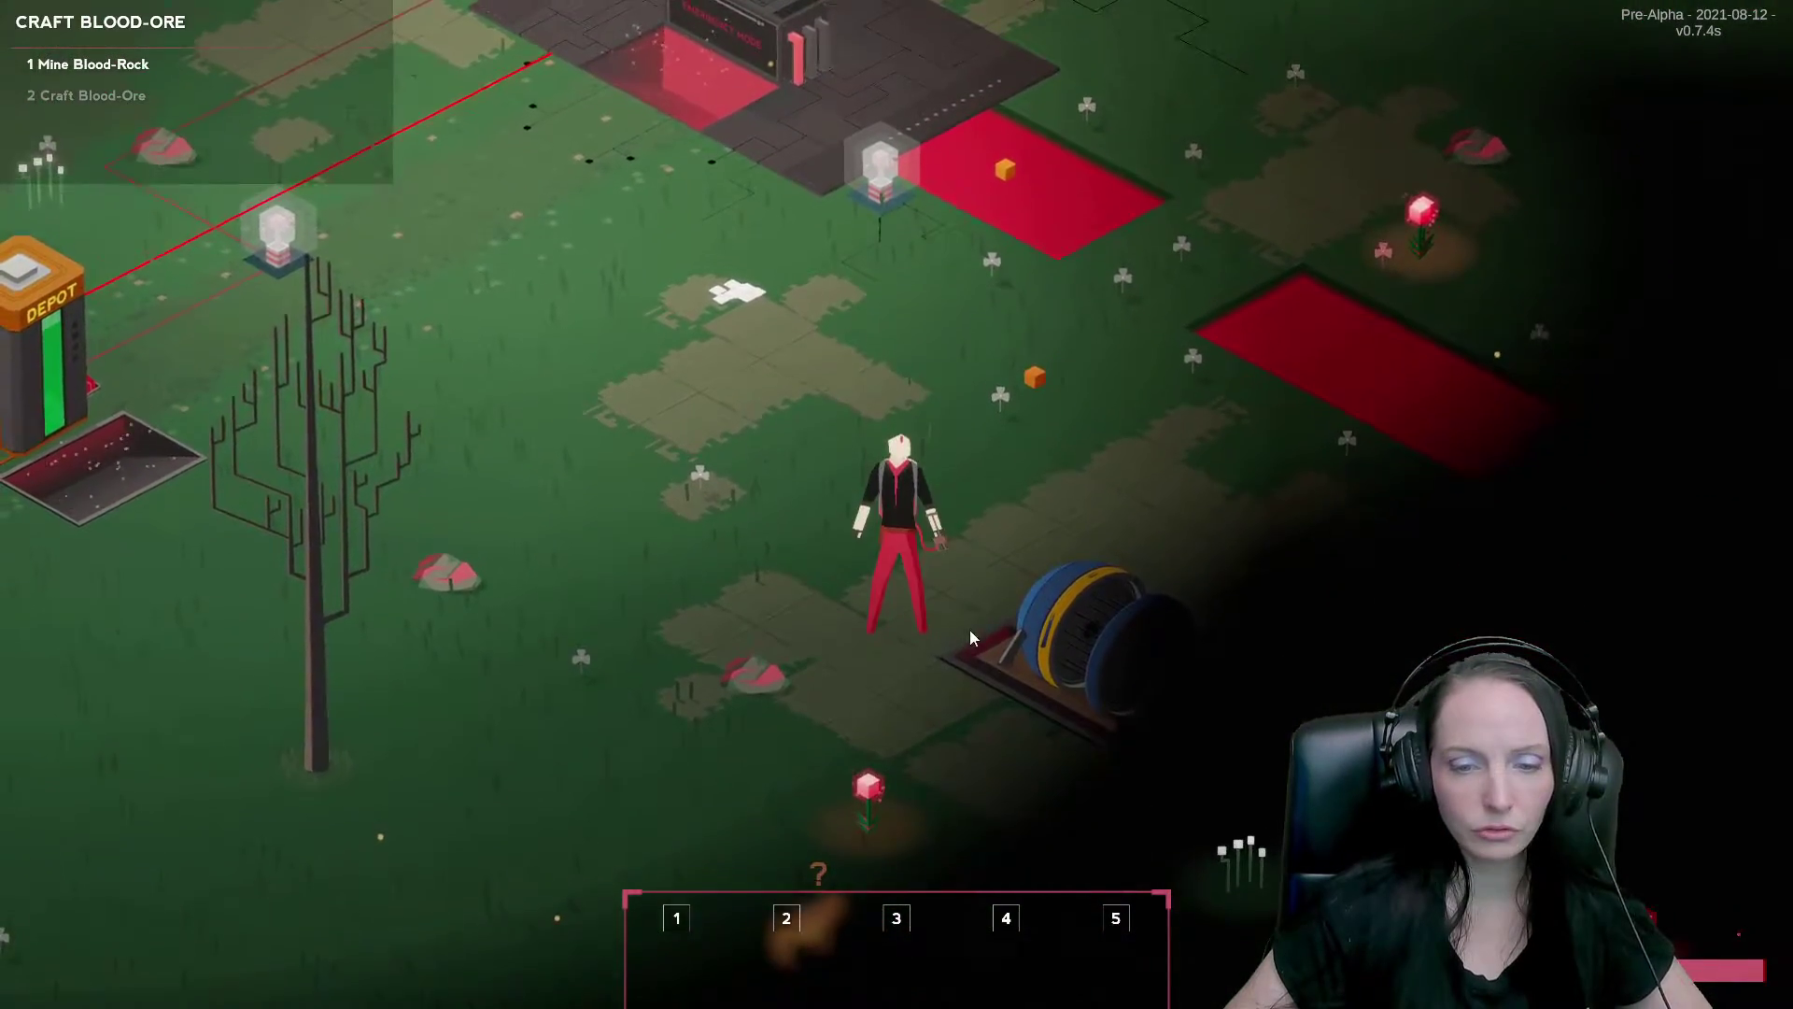
{"action": "key", "text": "w"}
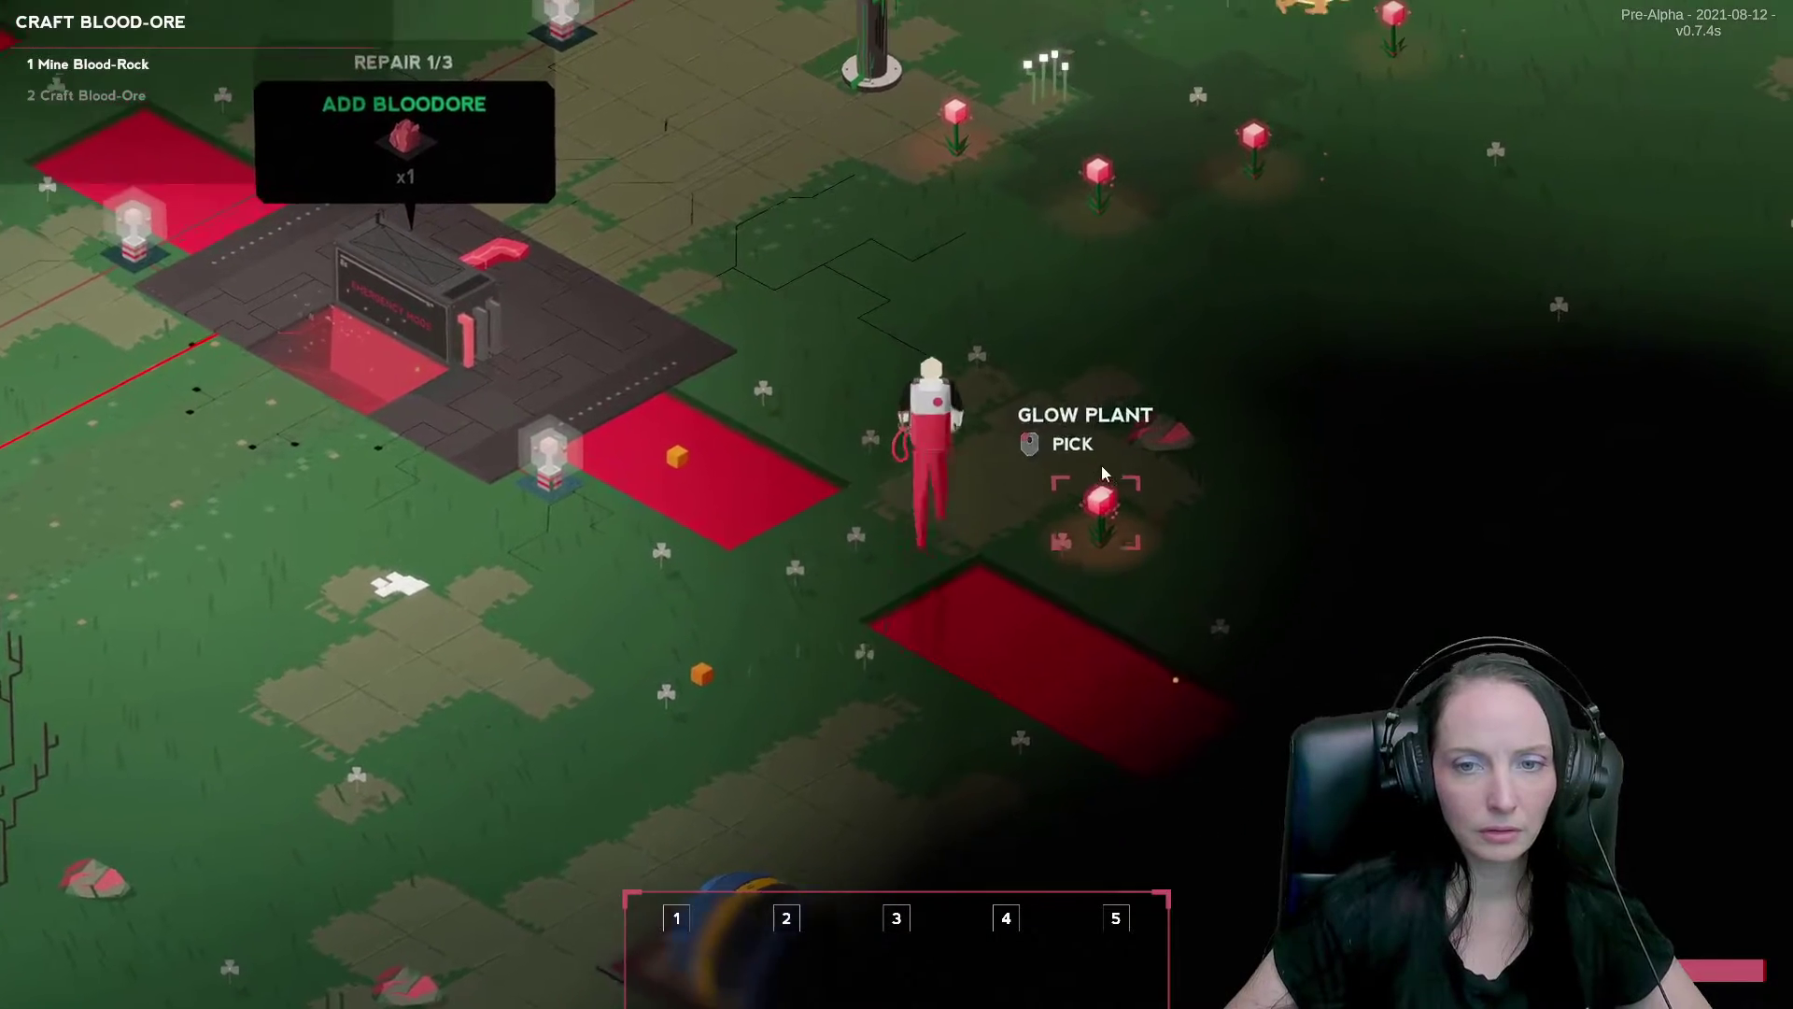
{"action": "key", "text": "w"}
{"action": "left_click", "coordinate": [1049, 543]}
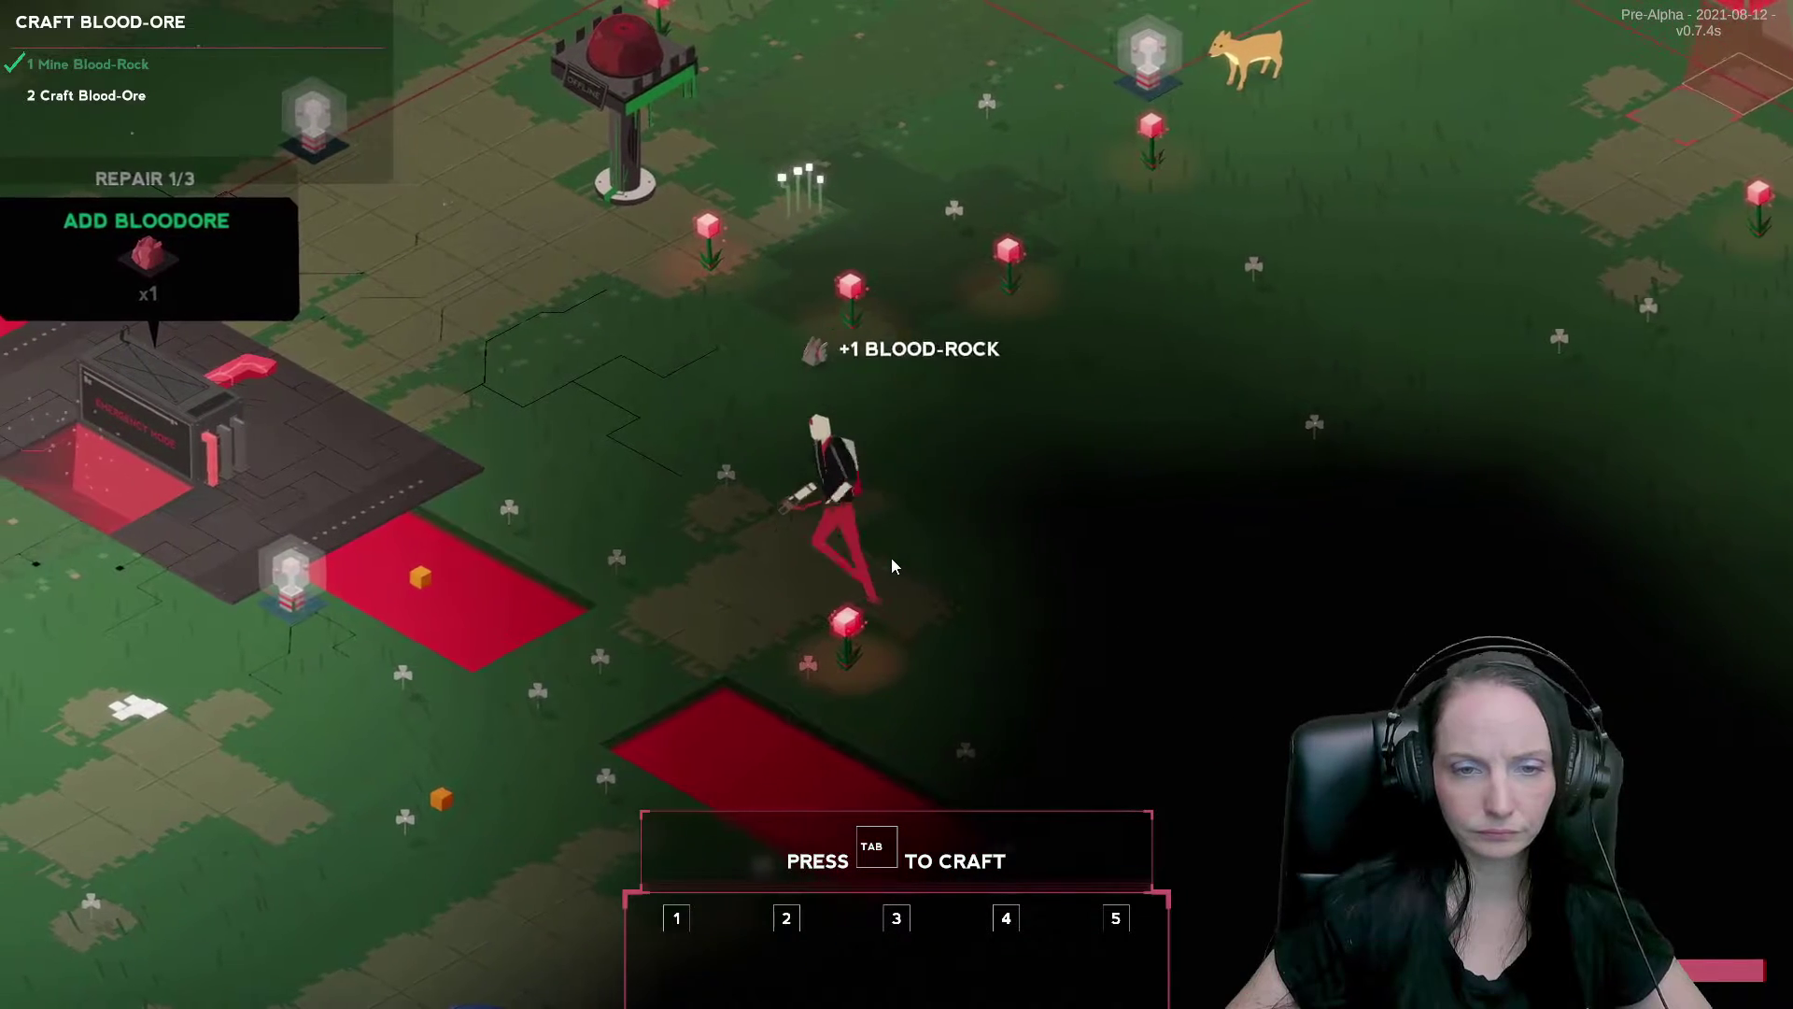
Craft one Blood-Ore from the Blood-Rock and skip the item reveal.
{"action": "key", "text": "Tab"}
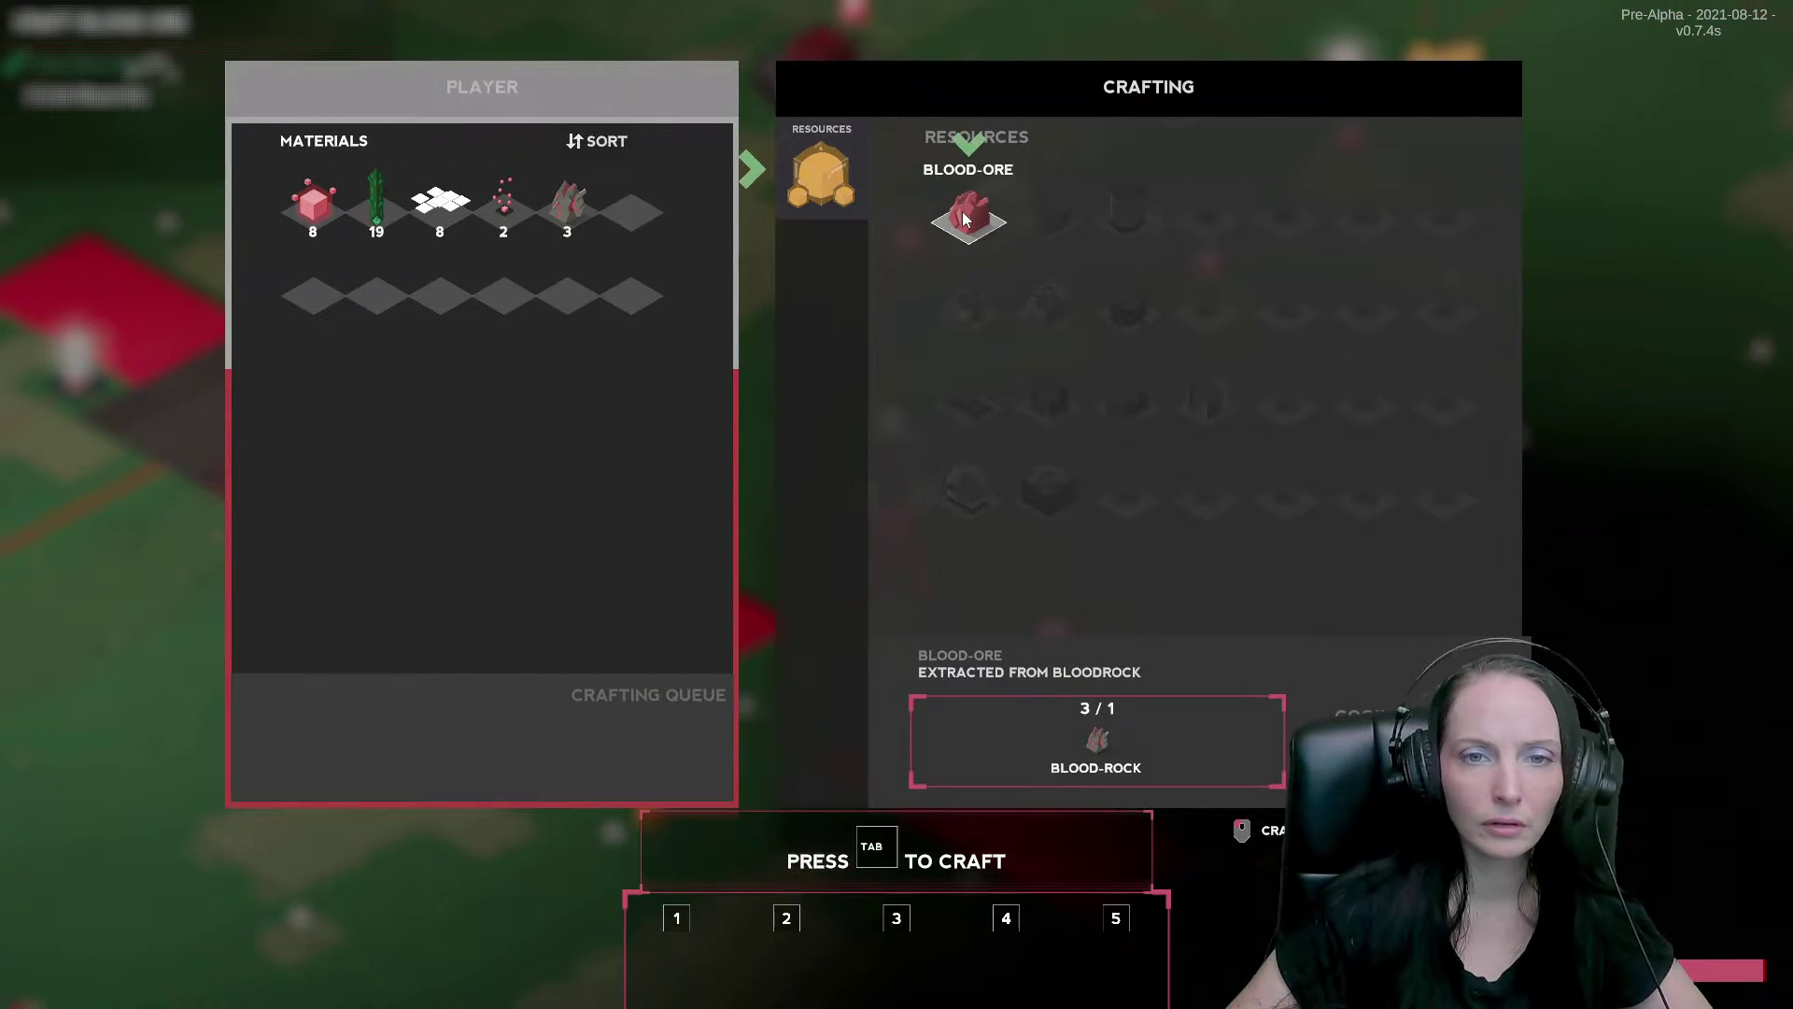
{"action": "key", "text": "Tab"}
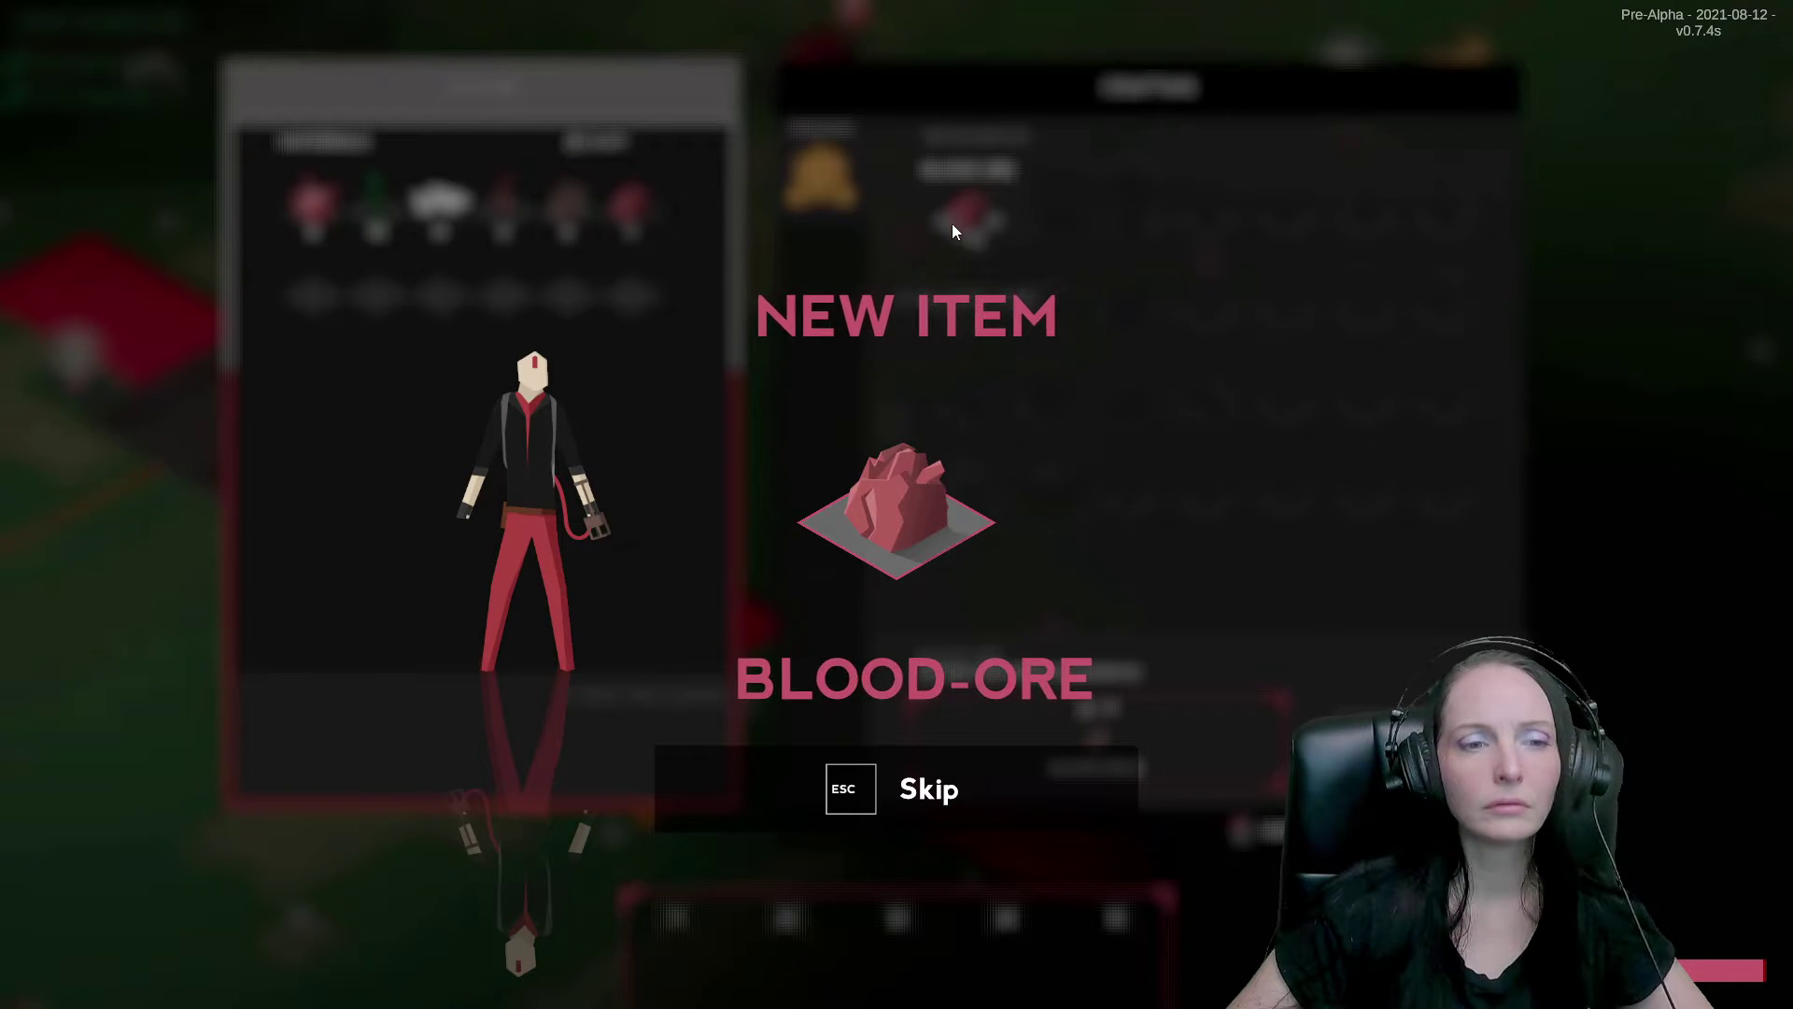
{"action": "key", "text": "Escape"}
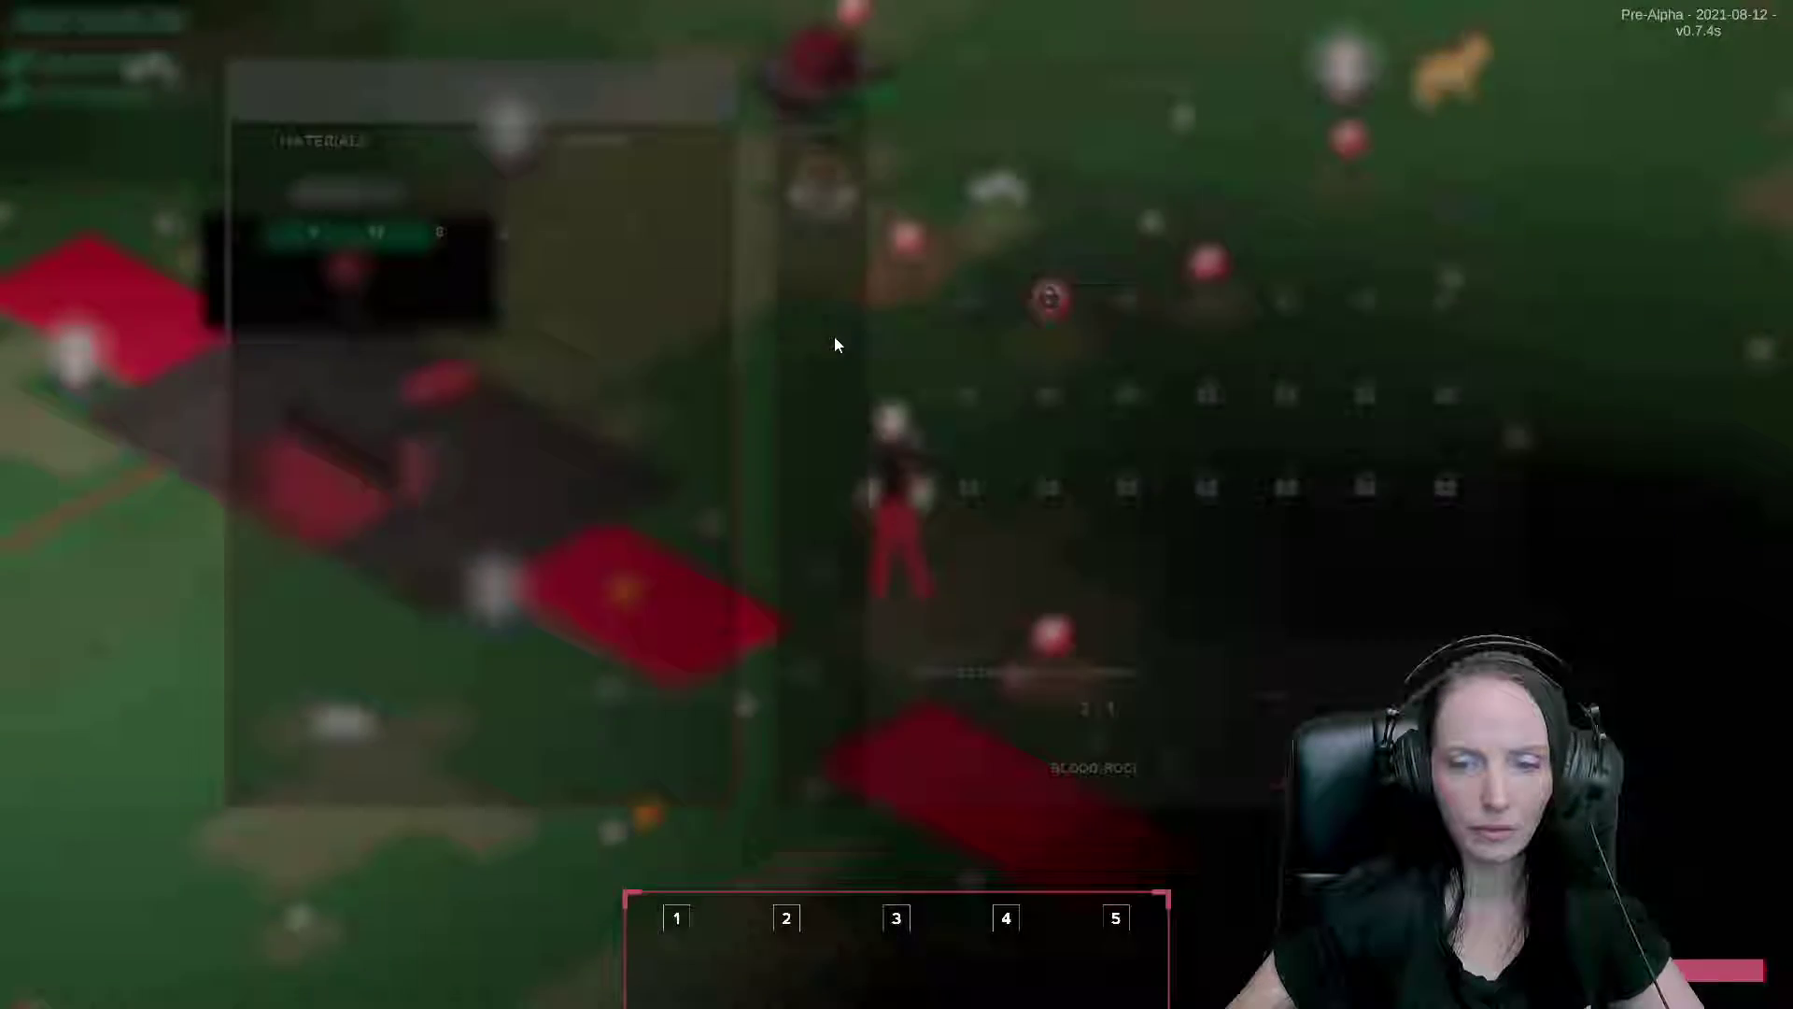
Feed the Blood-Ore to the Heartbox, downloading Makeshift Torch, Scrap Wires and Wires recipes and tasks.
{"action": "key", "text": "a"}
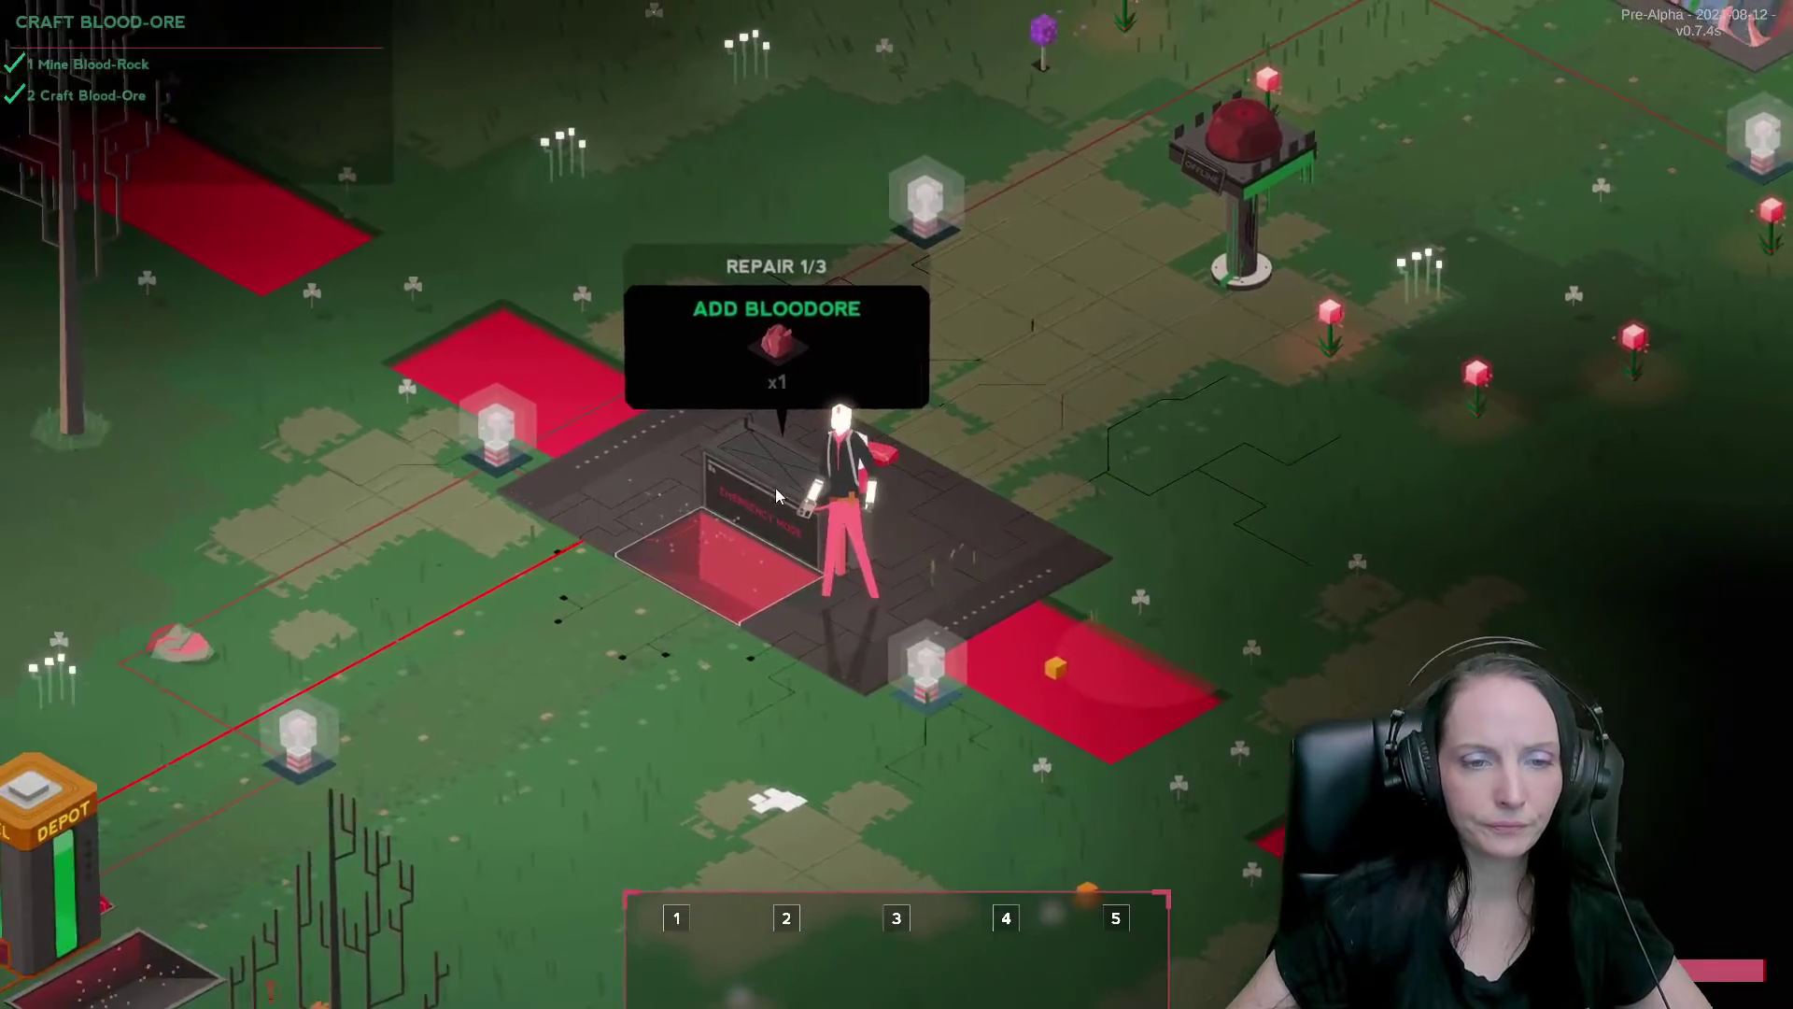
{"action": "left_click", "coordinate": [827, 485]}
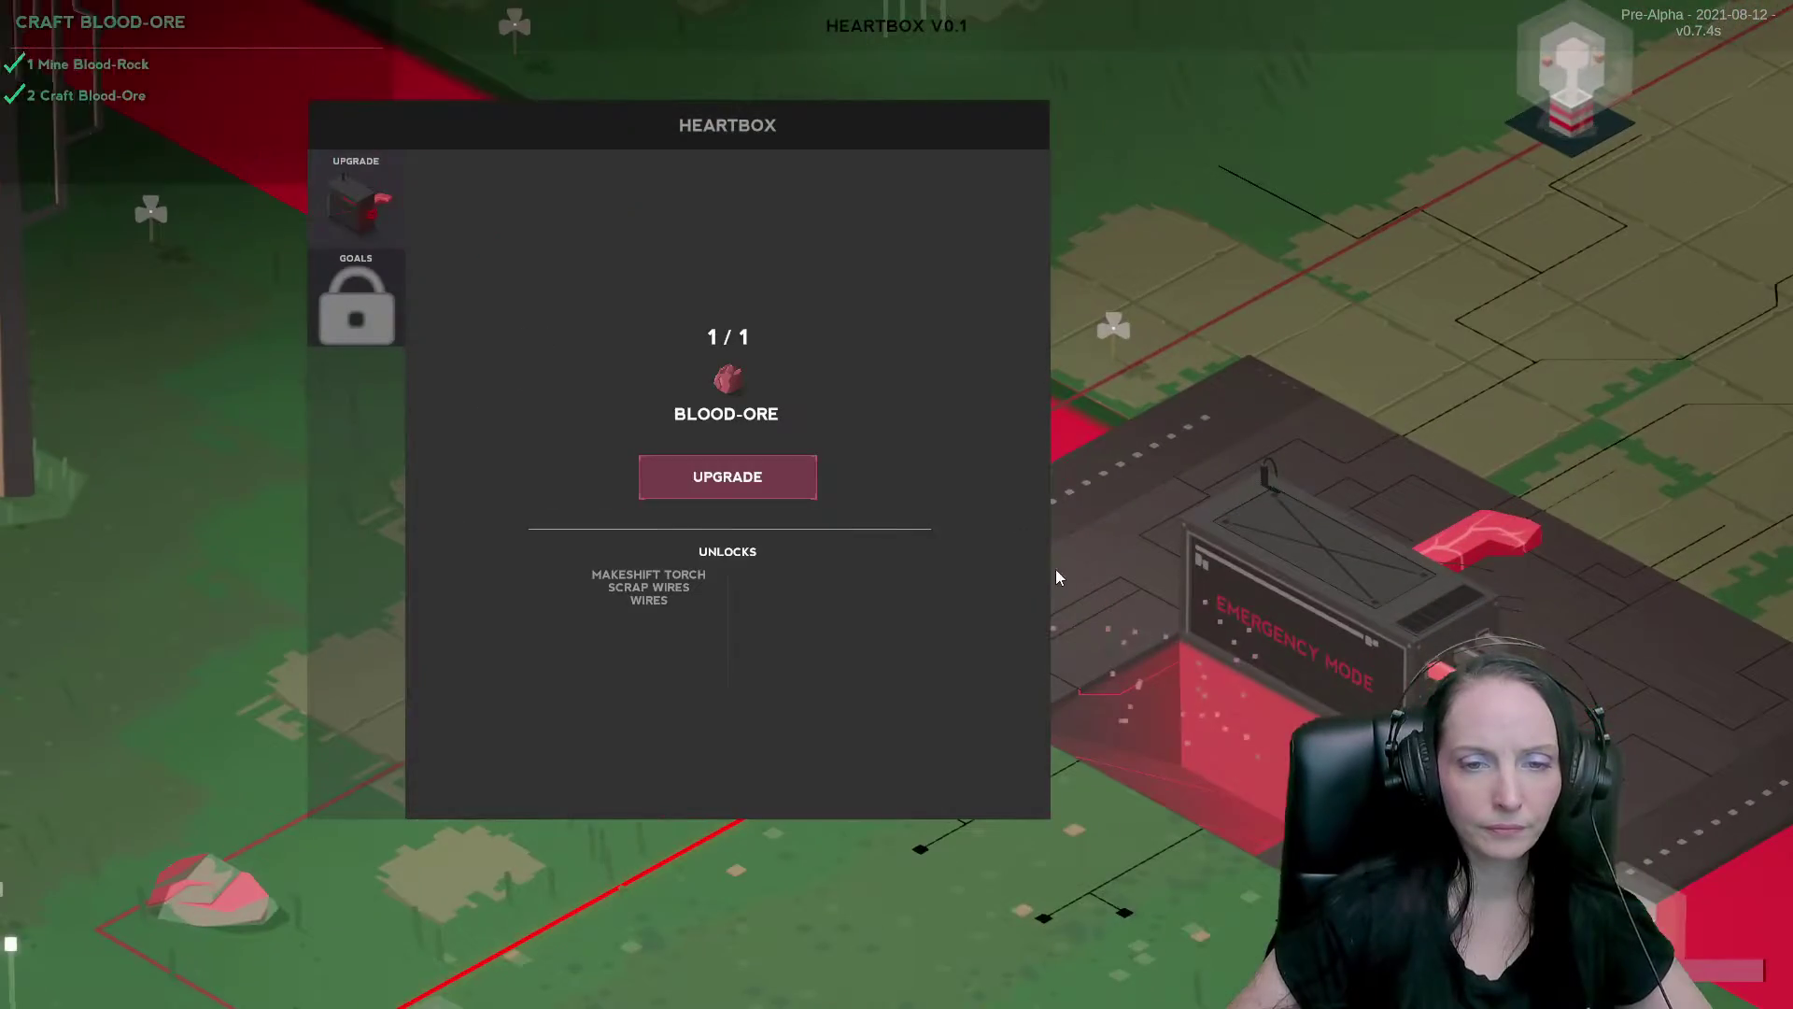
{"action": "left_click", "coordinate": [747, 484]}
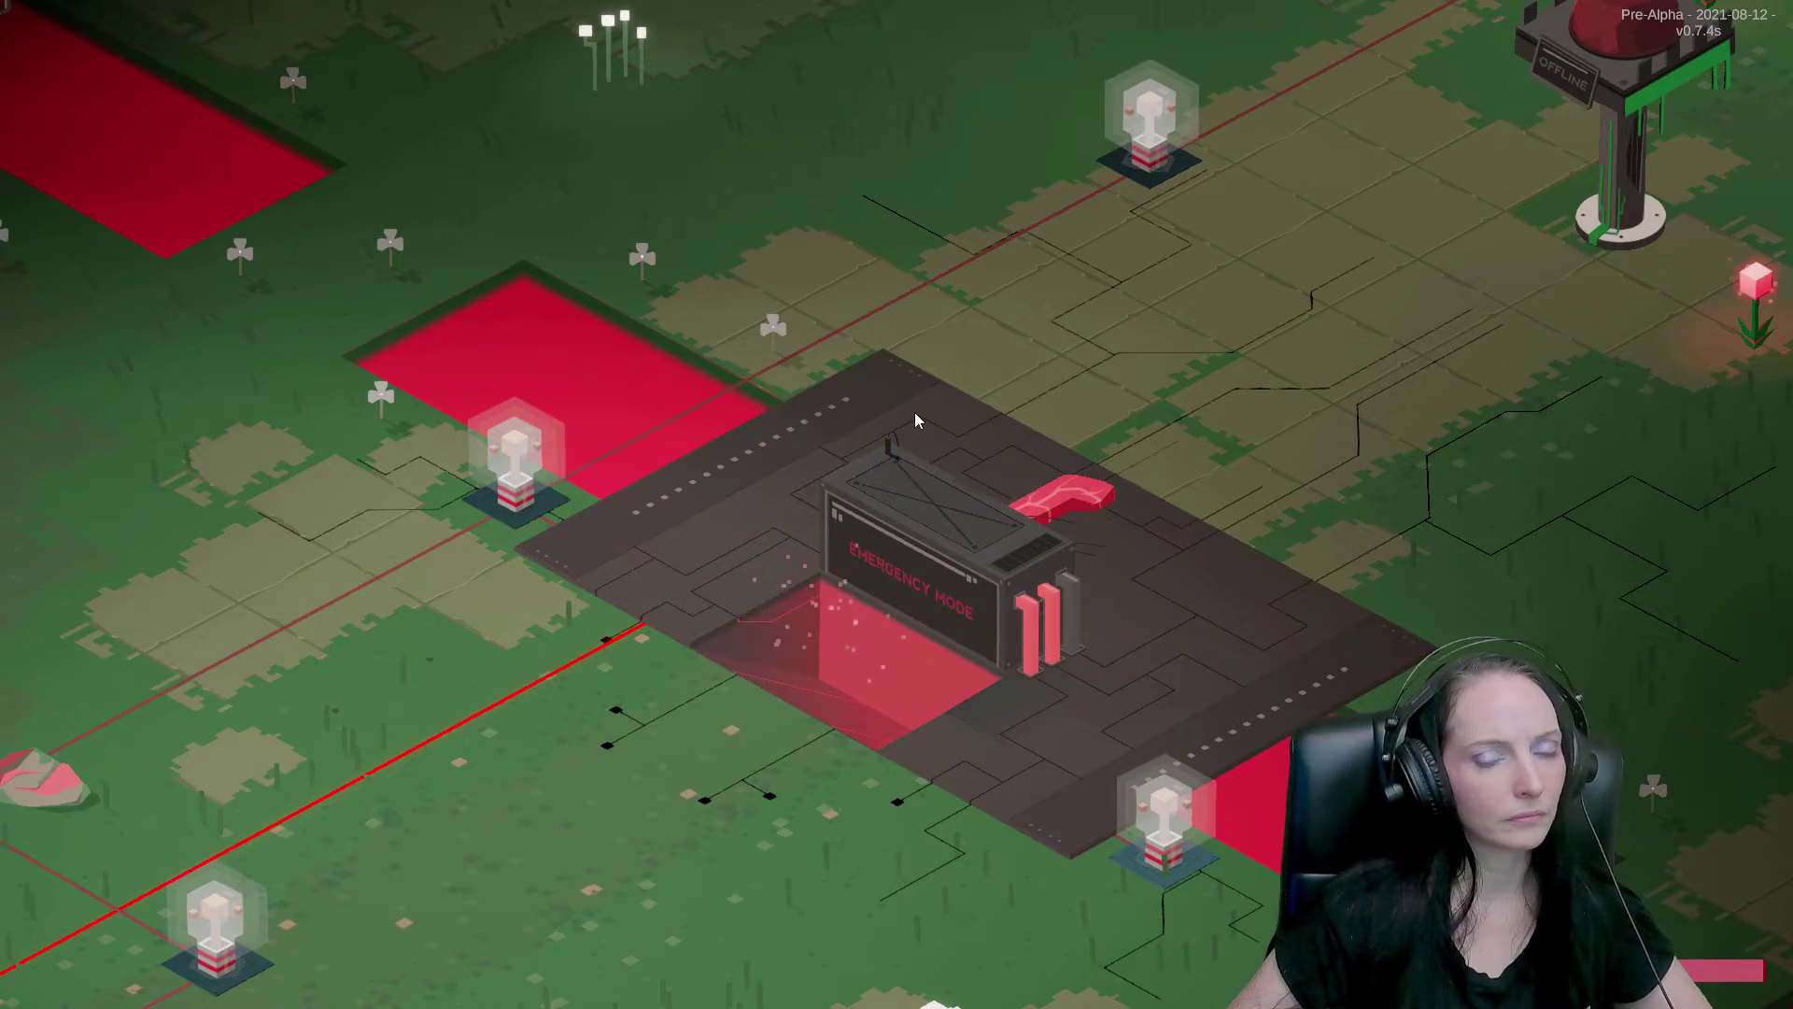
{"action": "left_click", "coordinate": [915, 412]}
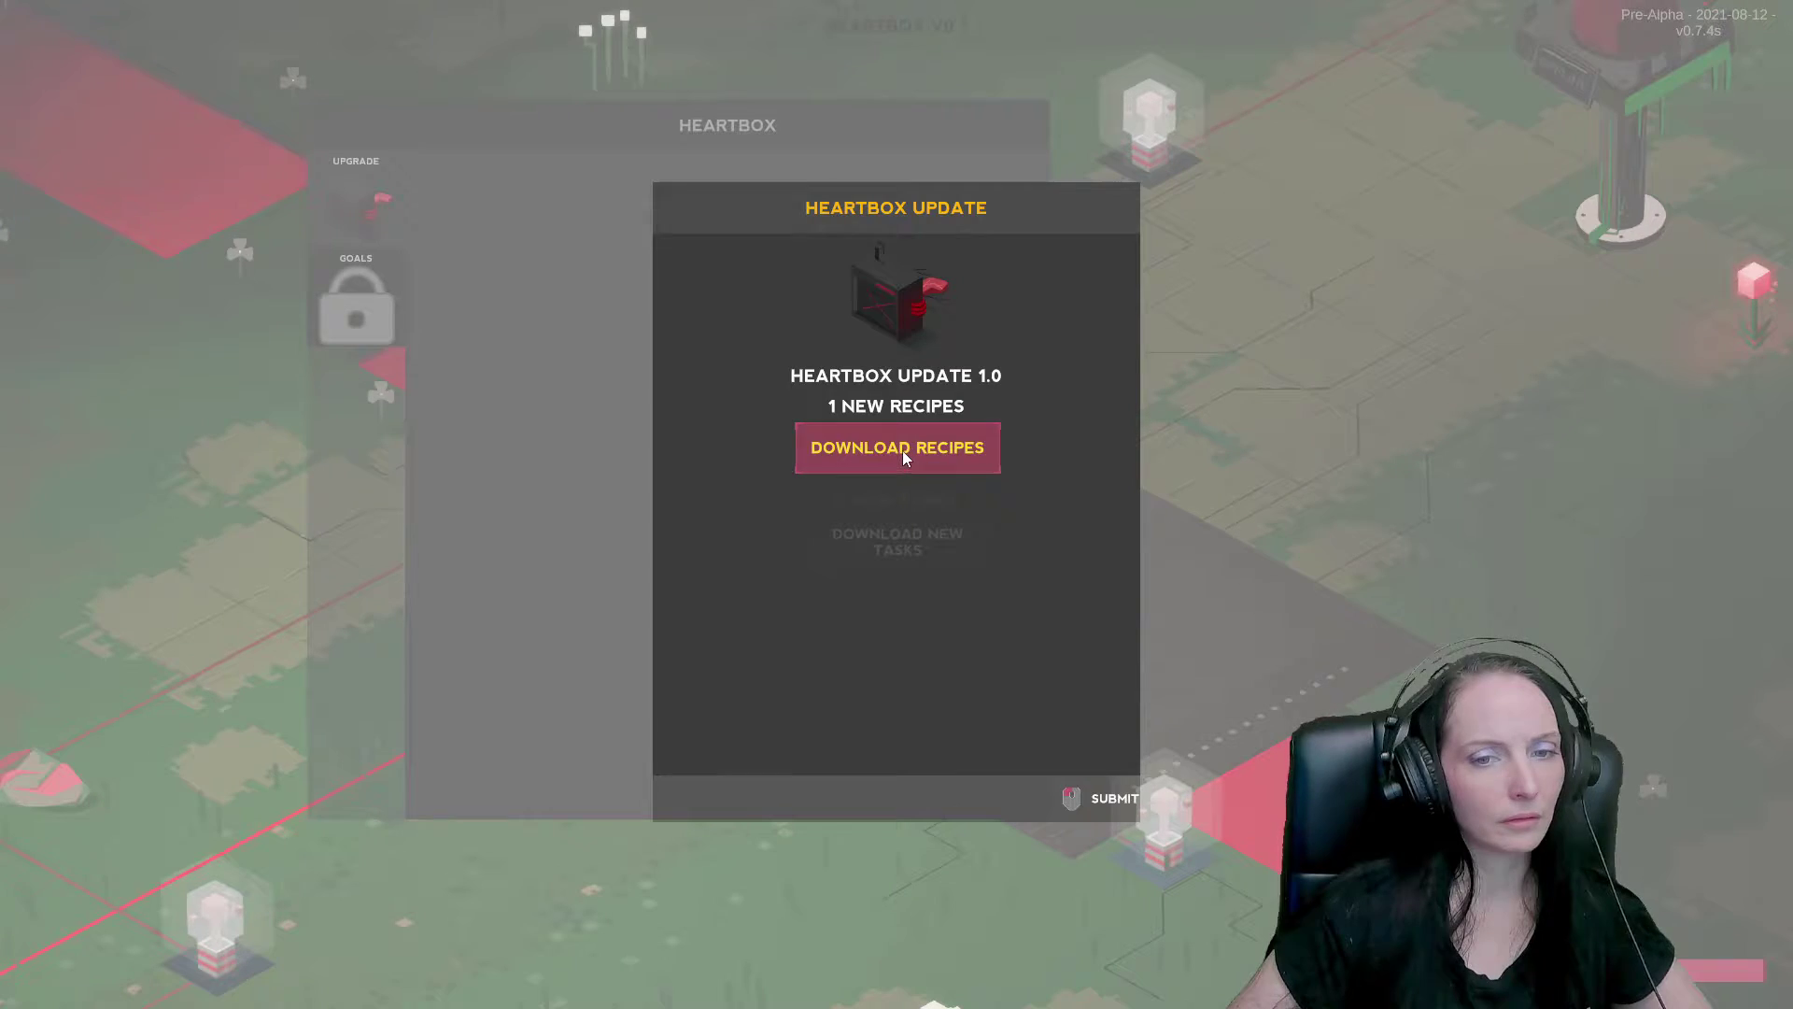
{"action": "left_click", "coordinate": [904, 449]}
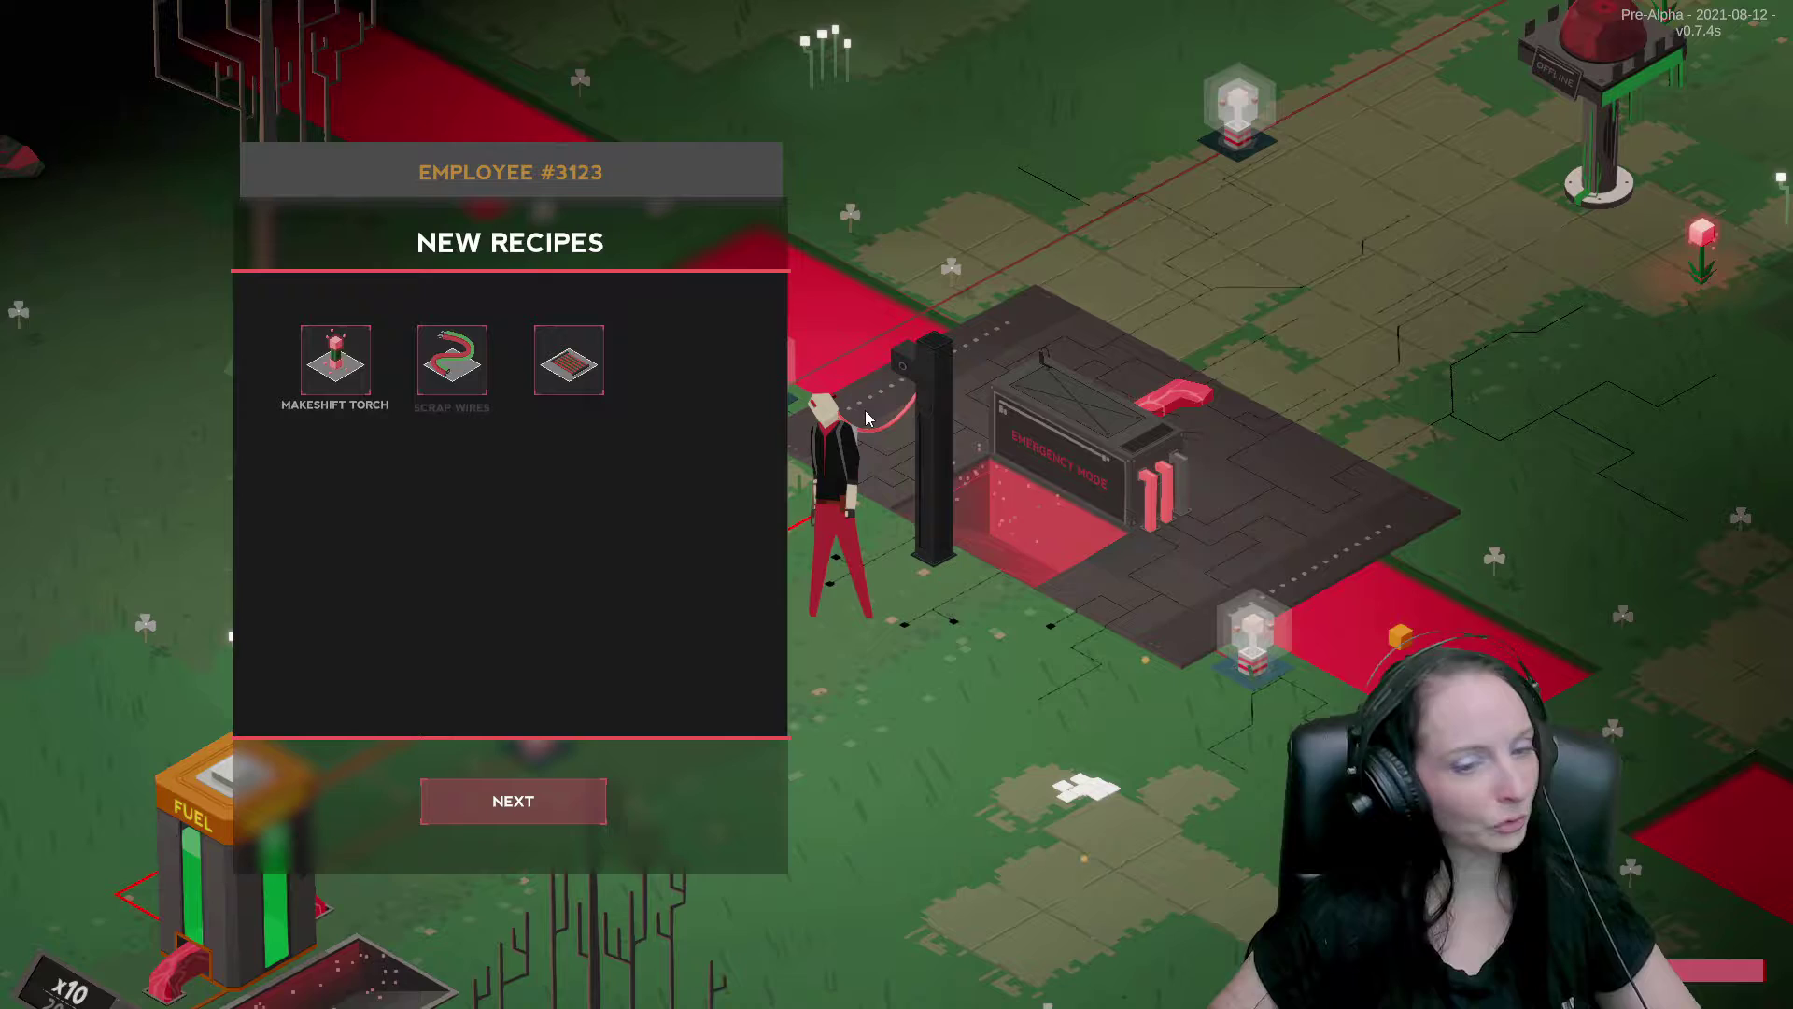
{"action": "left_click", "coordinate": [516, 808]}
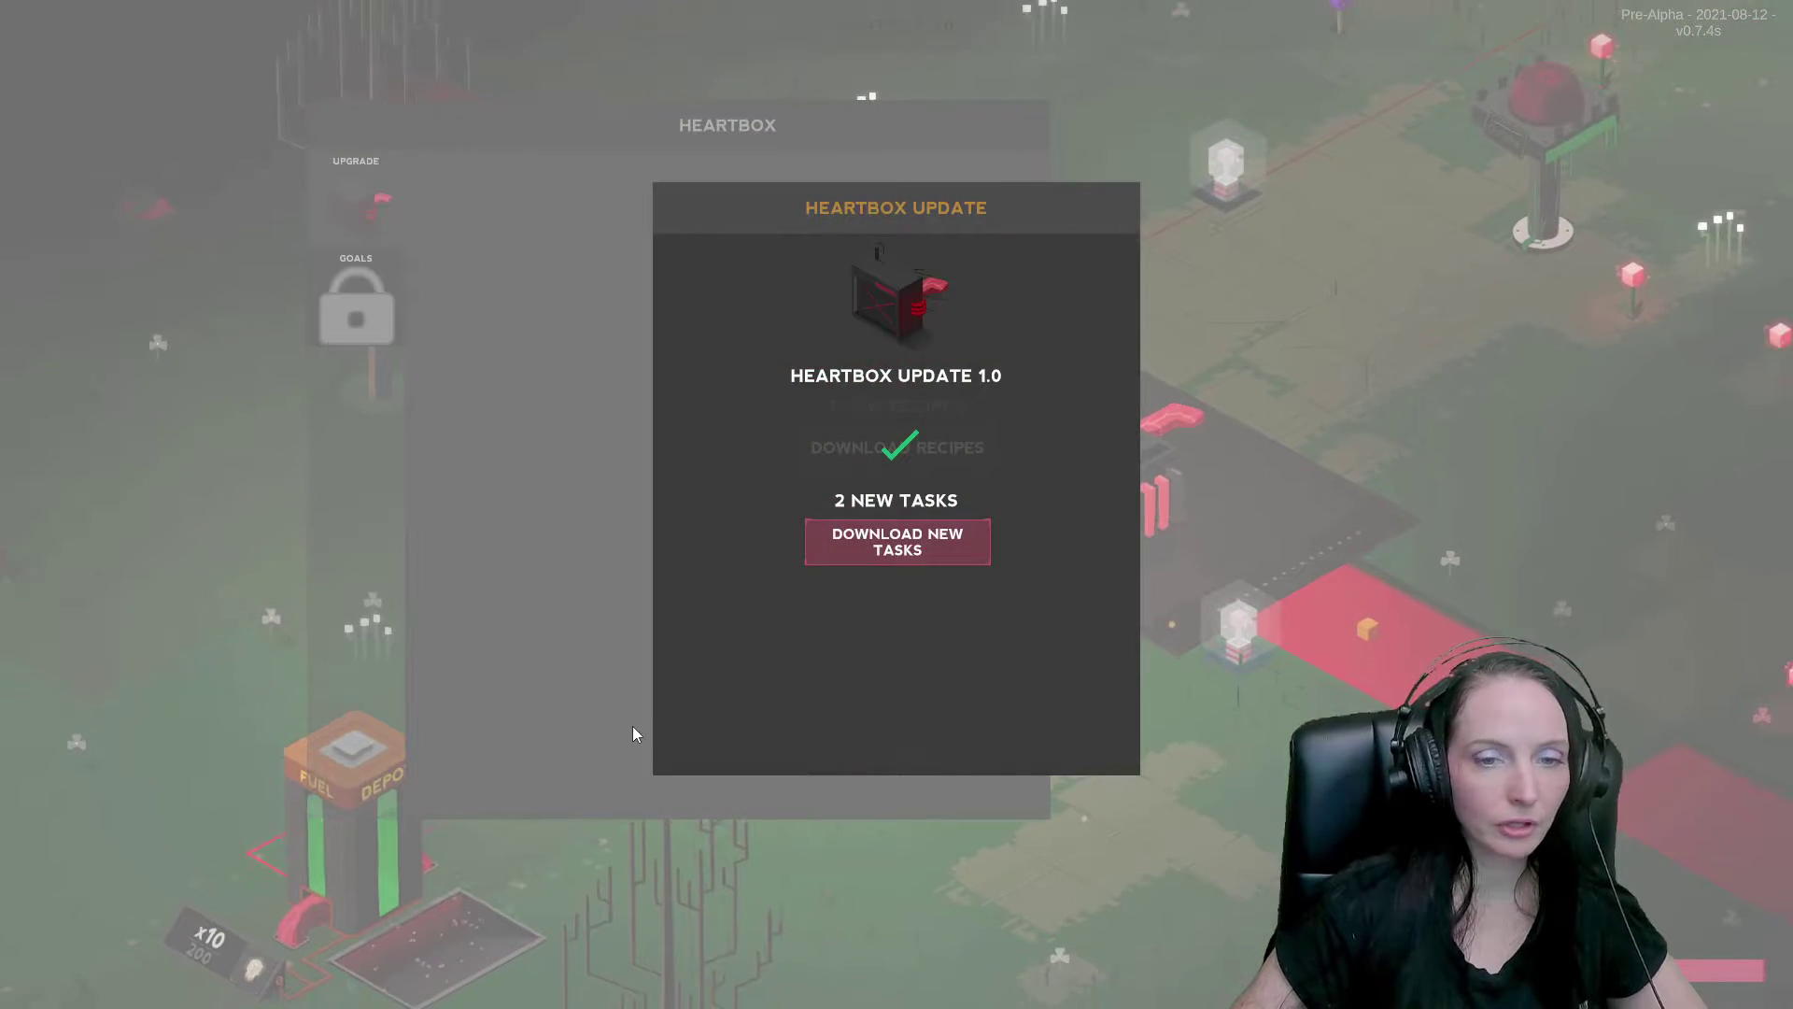
{"action": "left_click", "coordinate": [891, 556]}
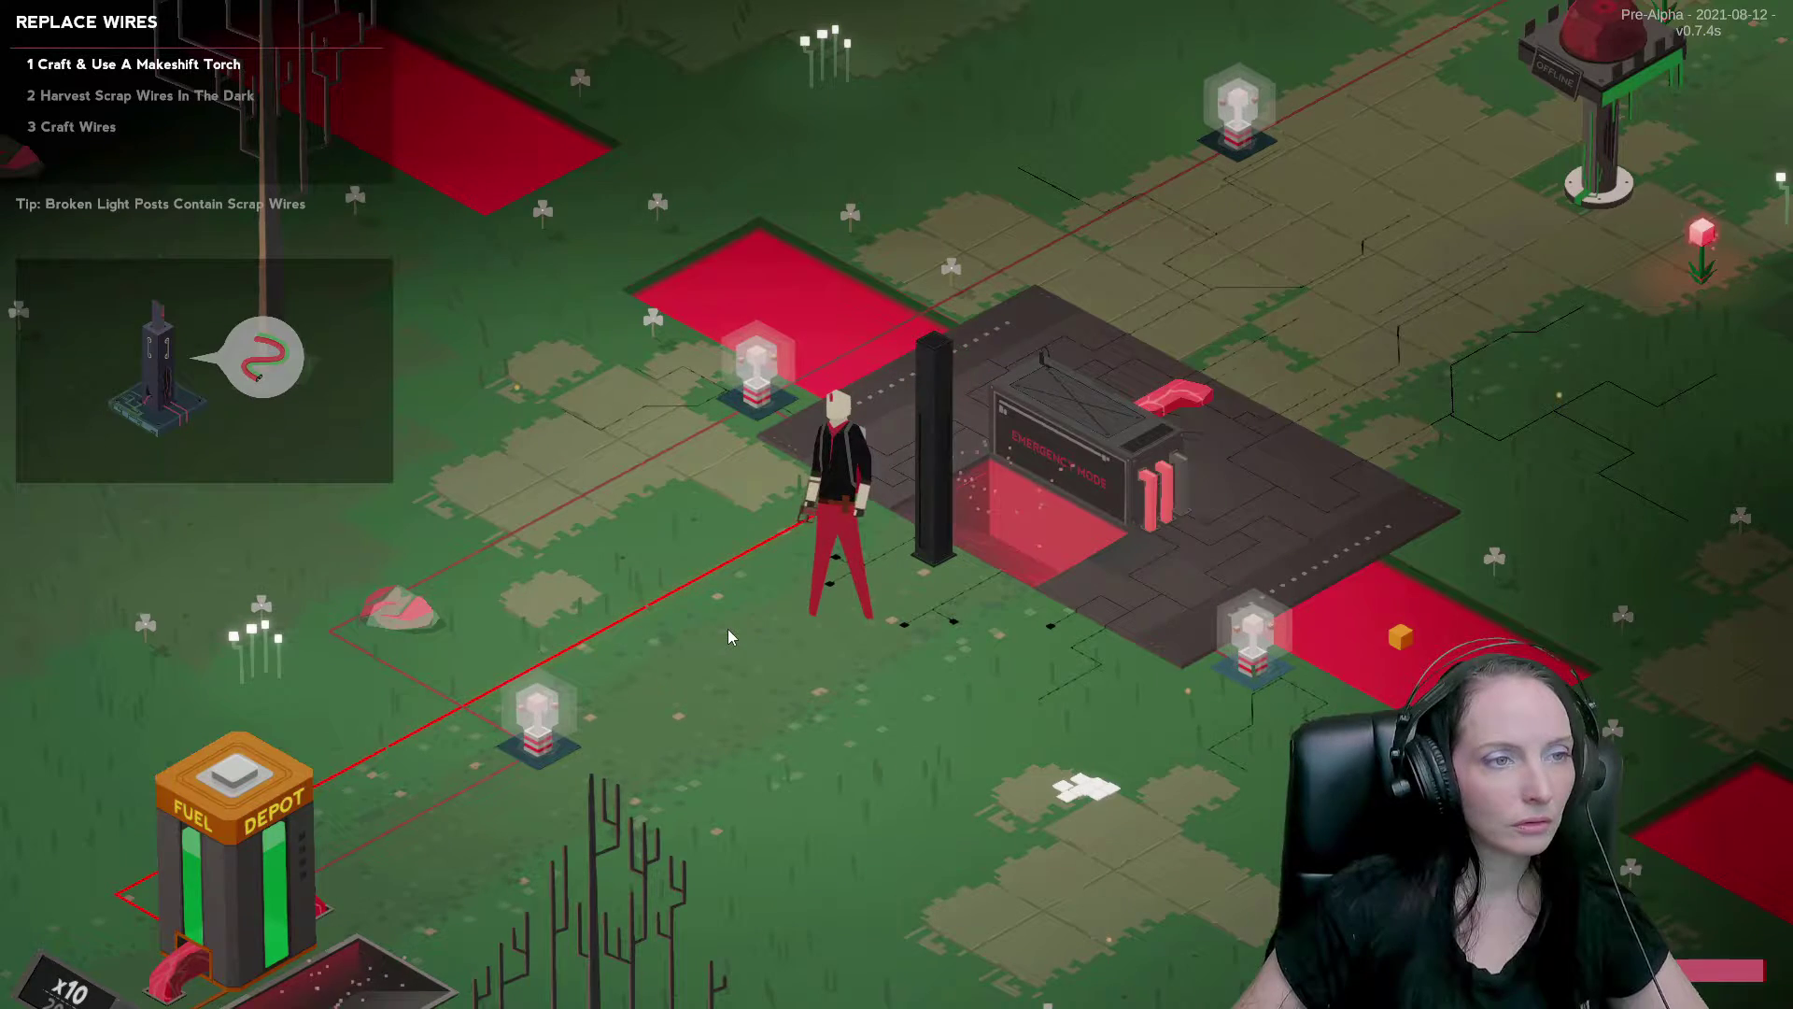
Proceed through the Heartbox Update dialog and close the panel.
{"action": "key", "text": "e"}
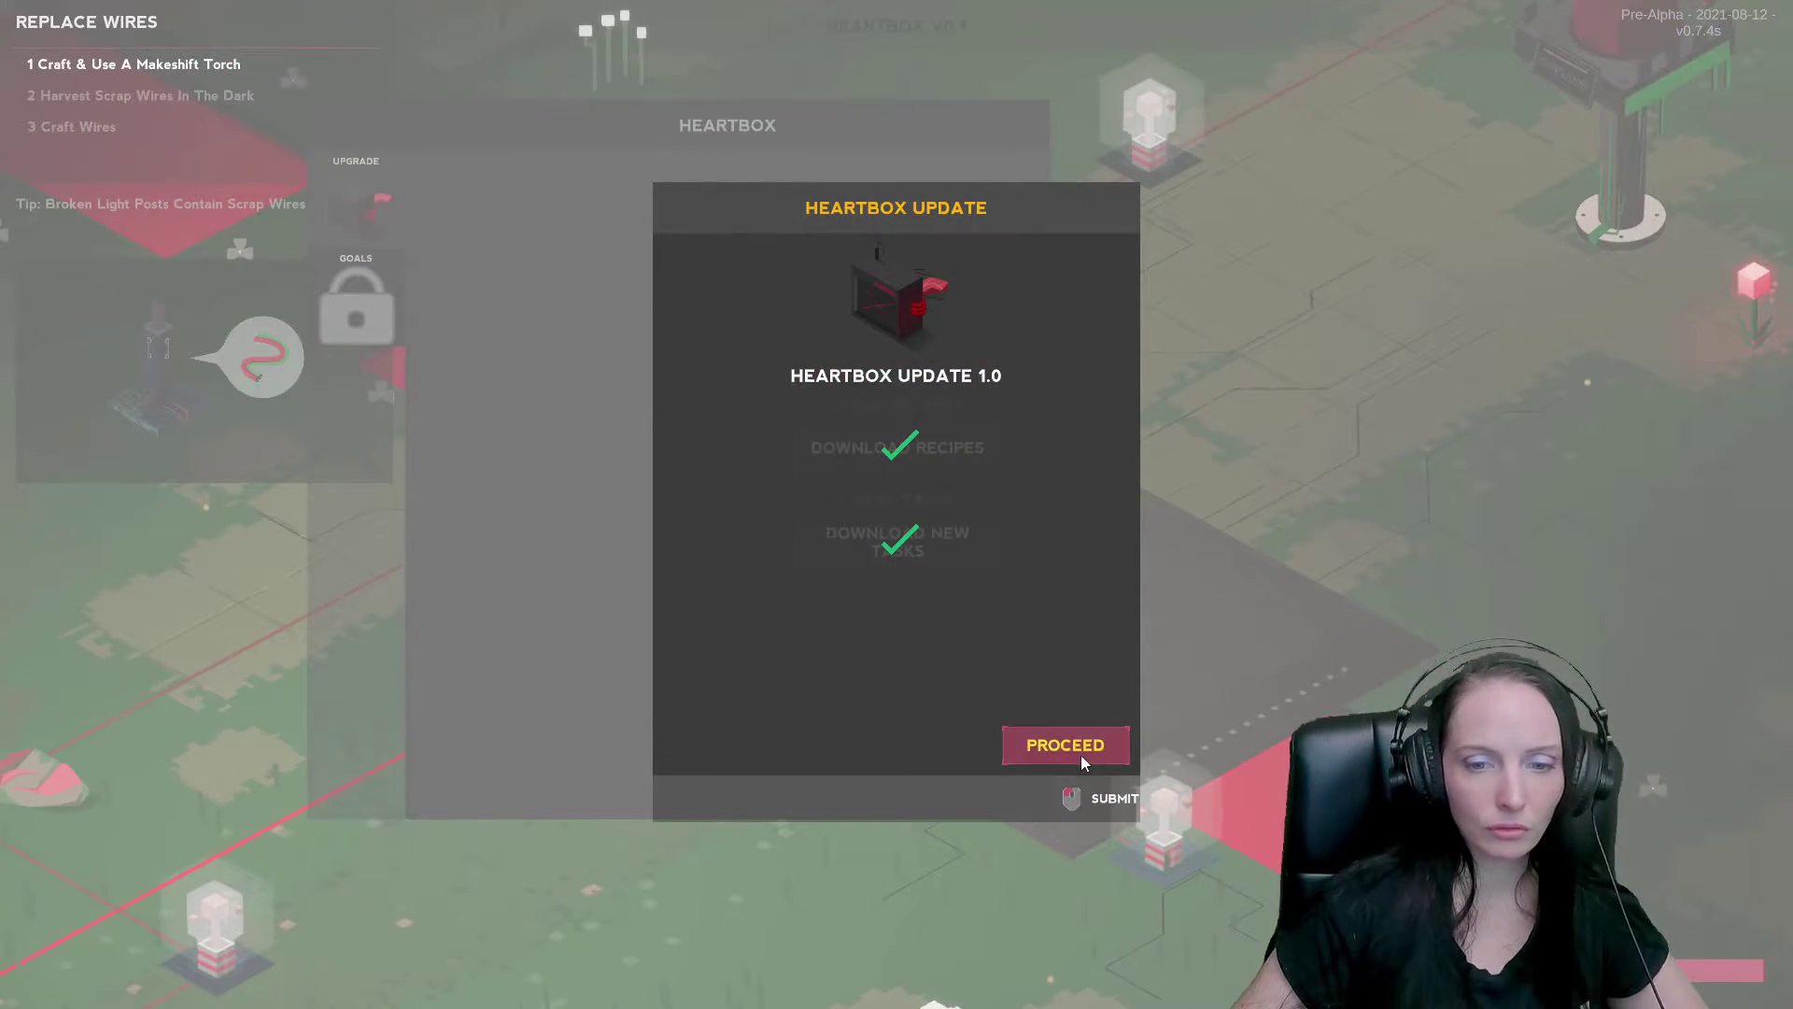
{"action": "left_click", "coordinate": [1080, 751]}
{"action": "key", "text": "Escape"}
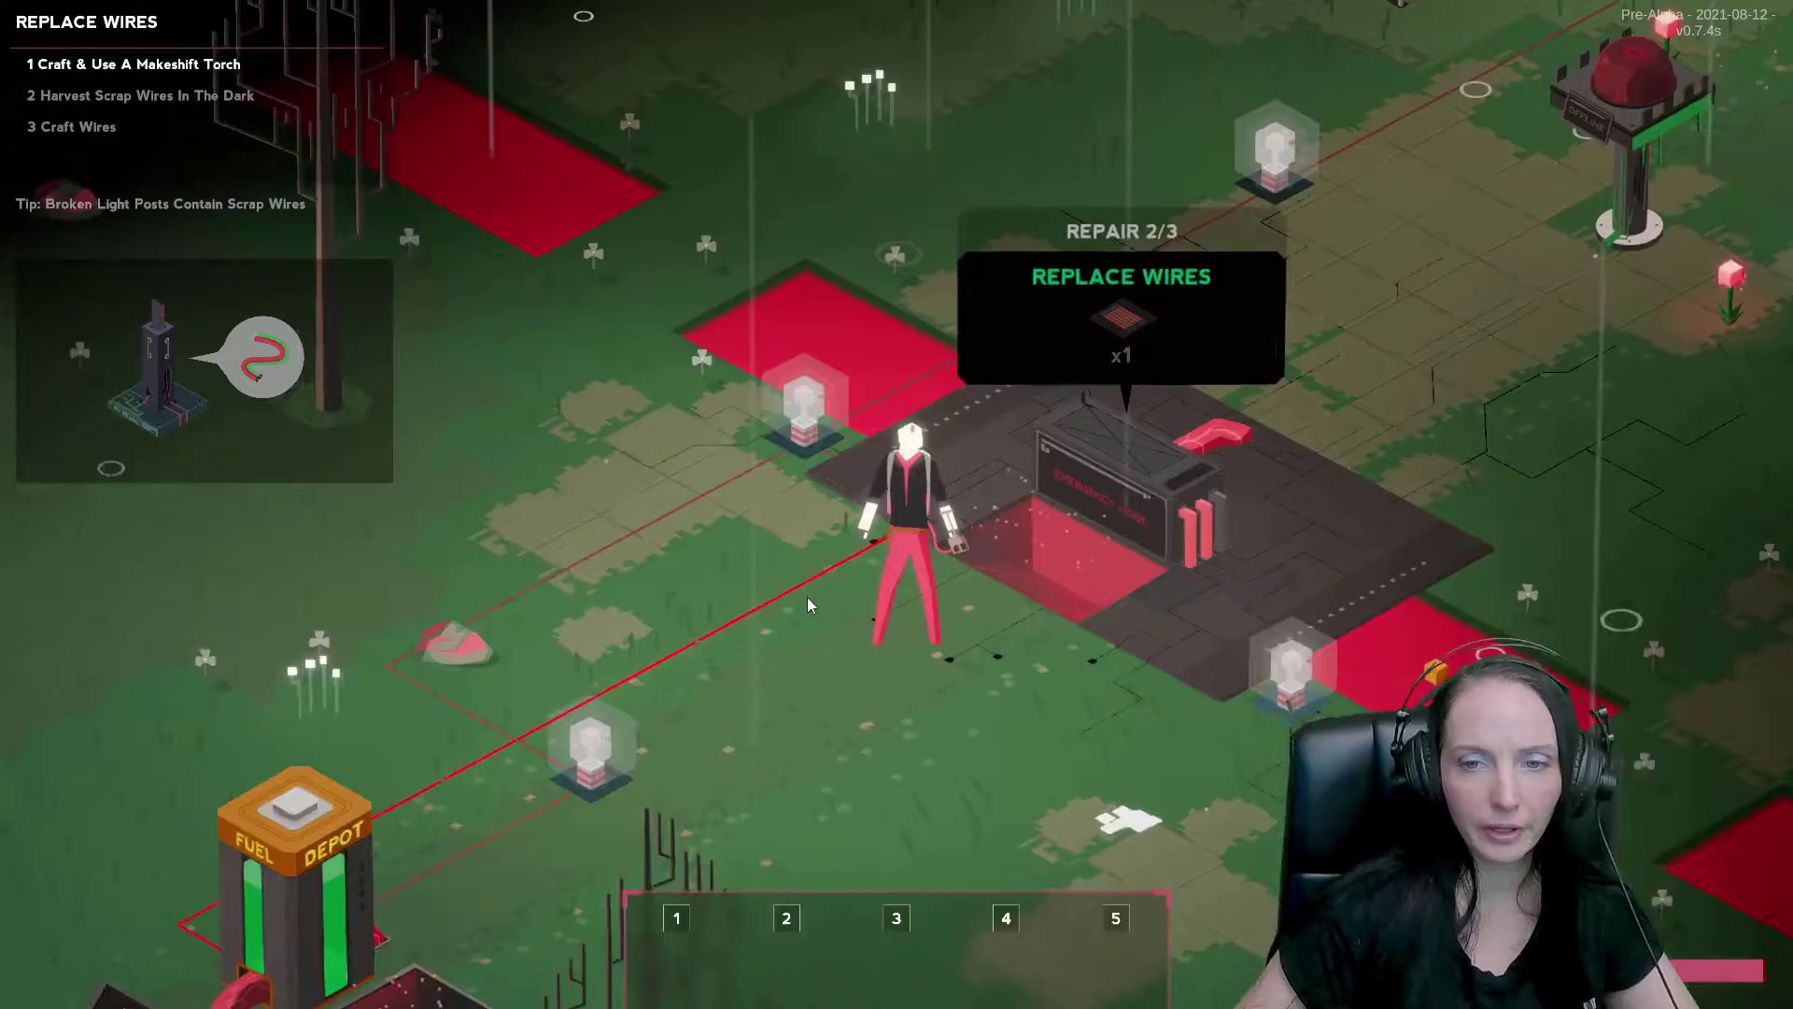
Walk across the field and pick up the glowpoop.
{"action": "key", "text": "s"}
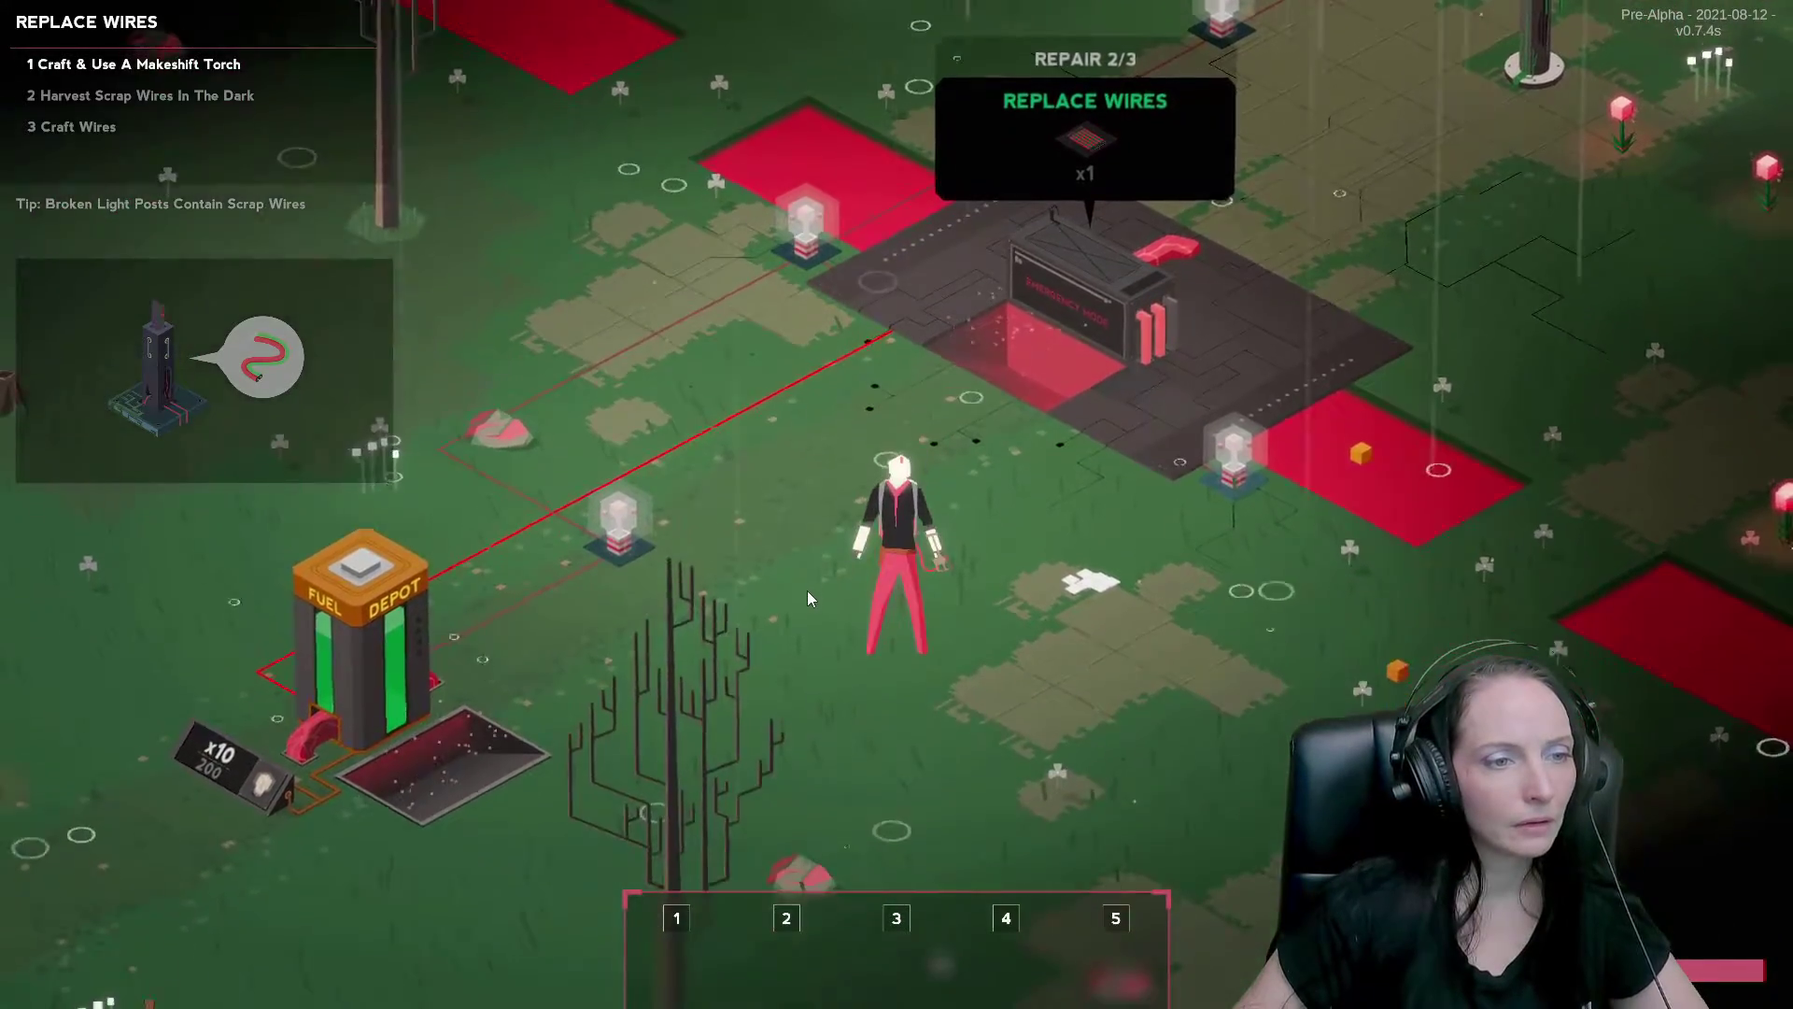
{"action": "key", "text": "d"}
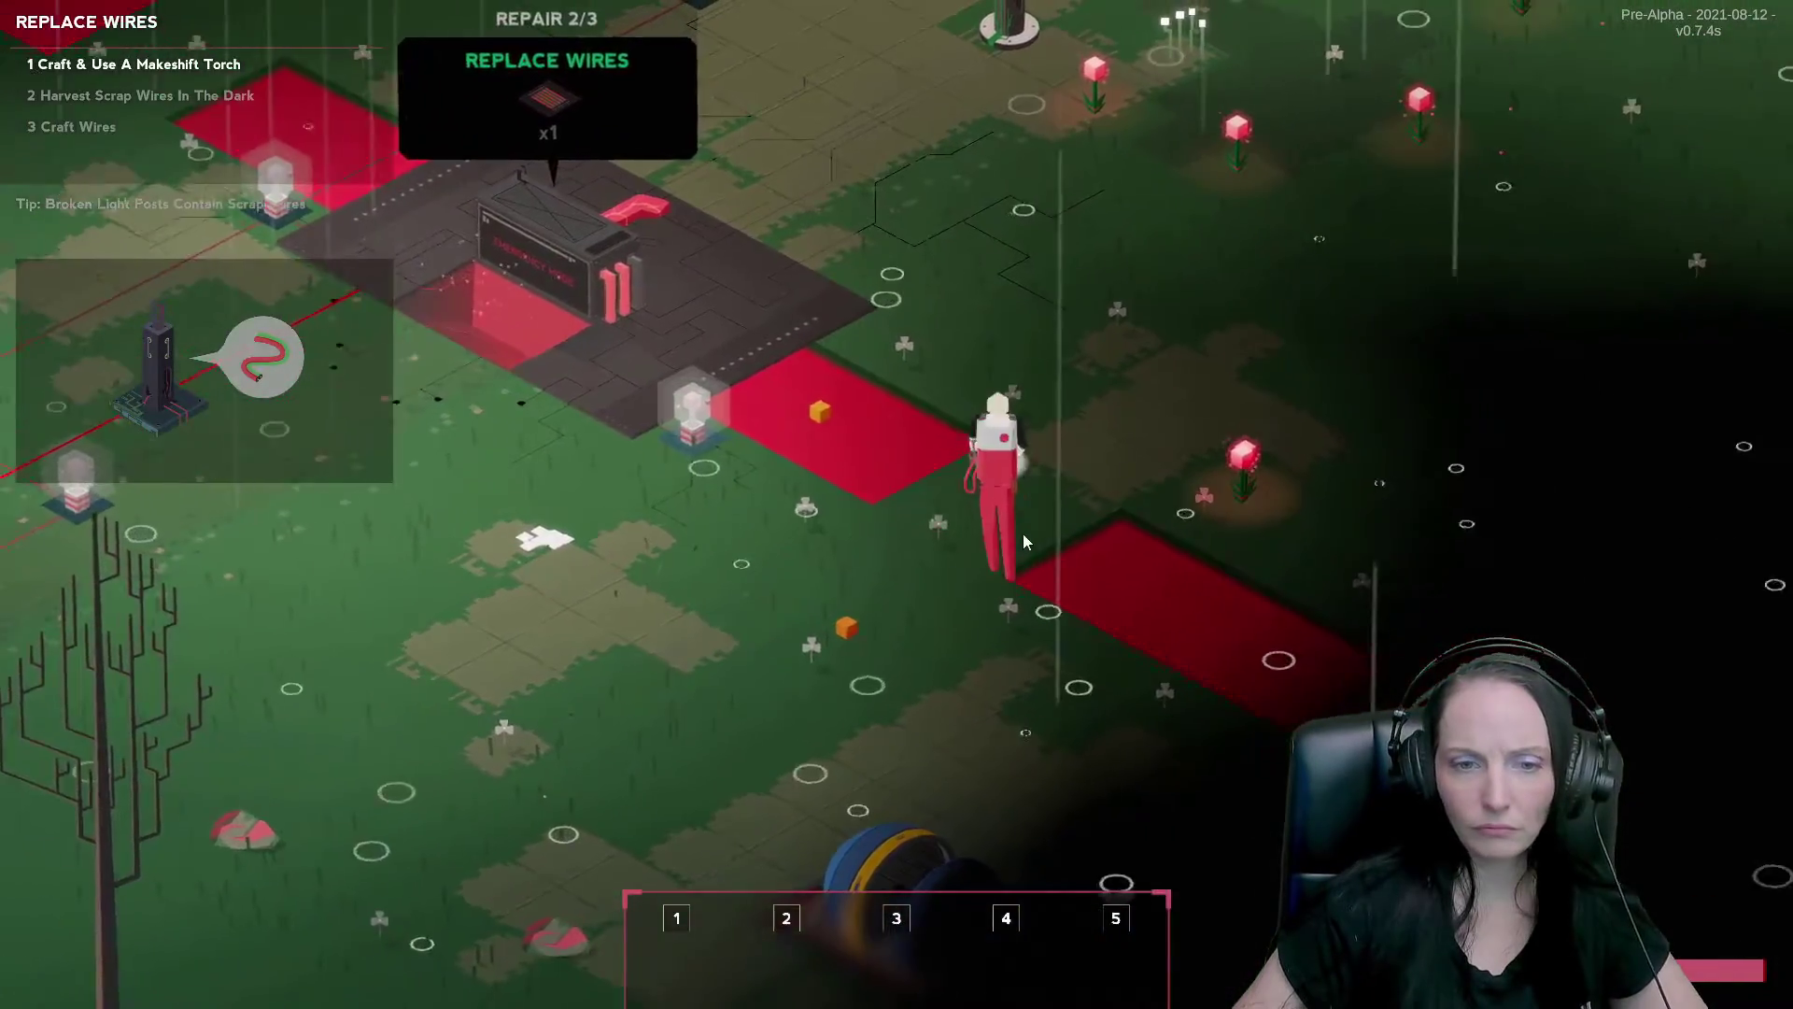
{"action": "key", "text": "s"}
{"action": "key", "text": "a"}
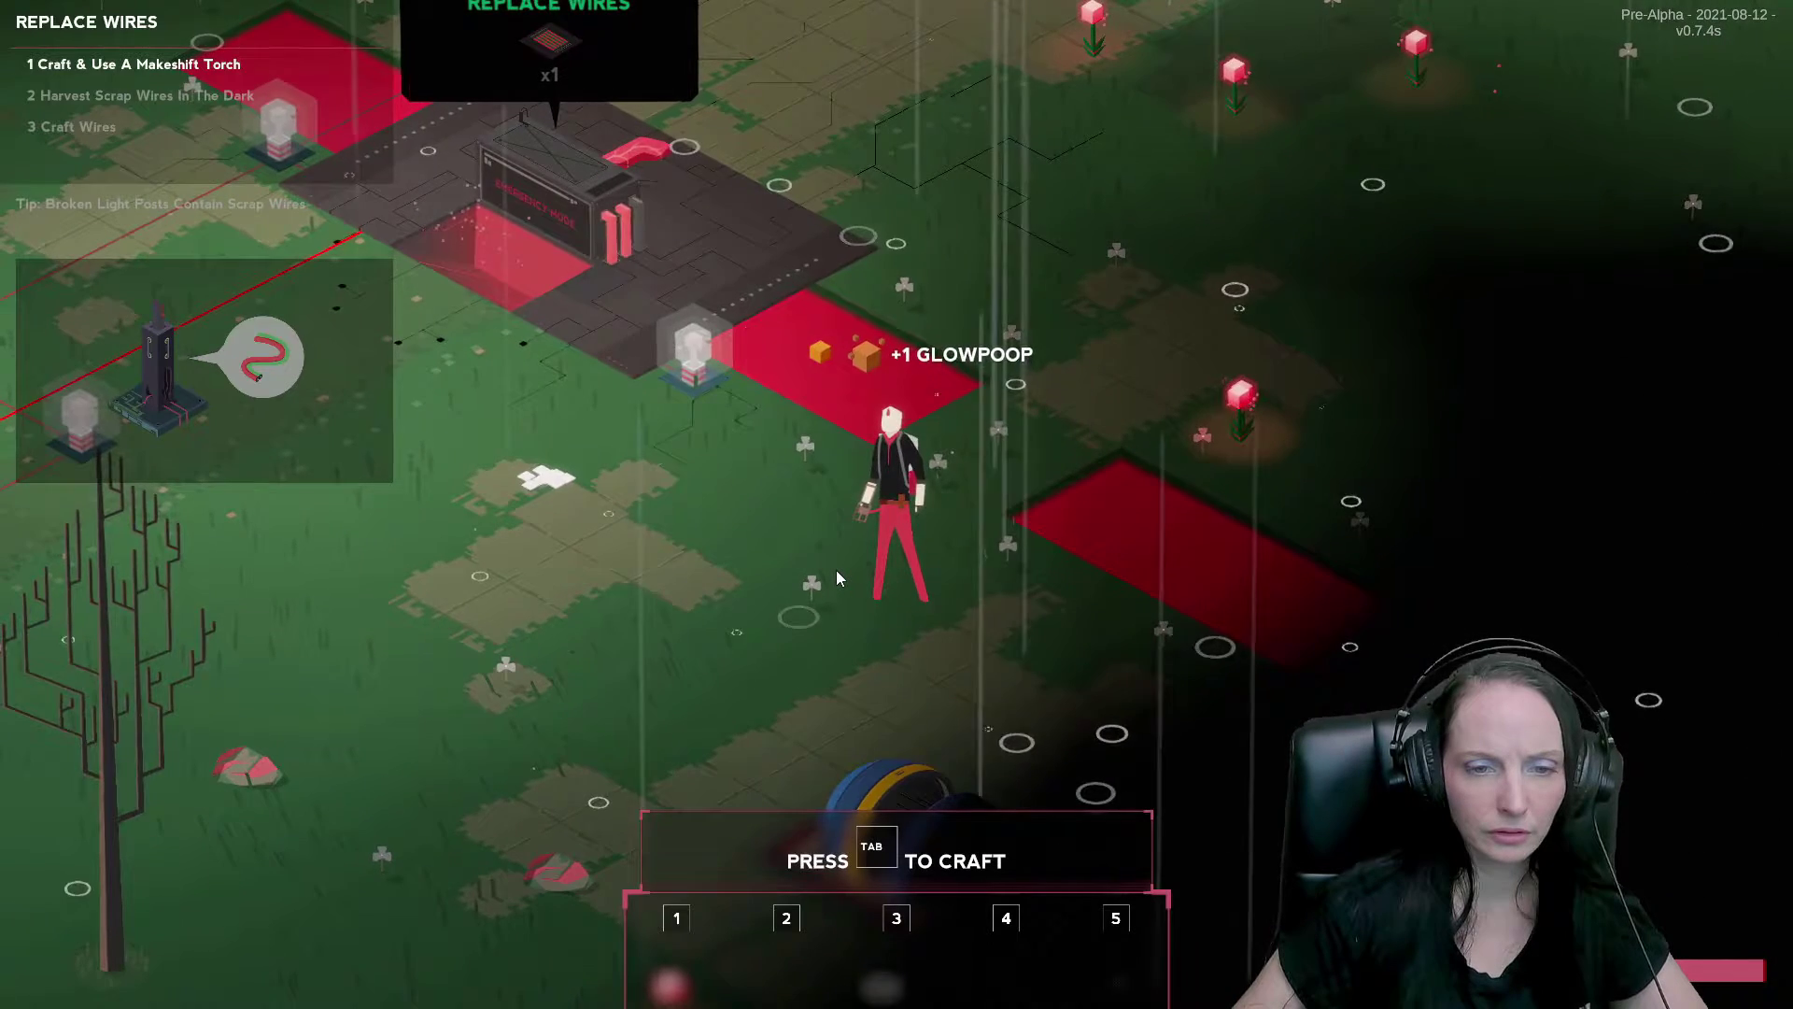
Craft a Makeshift Torch from the equipment recipes and equip it.
{"action": "key", "text": "Tab"}
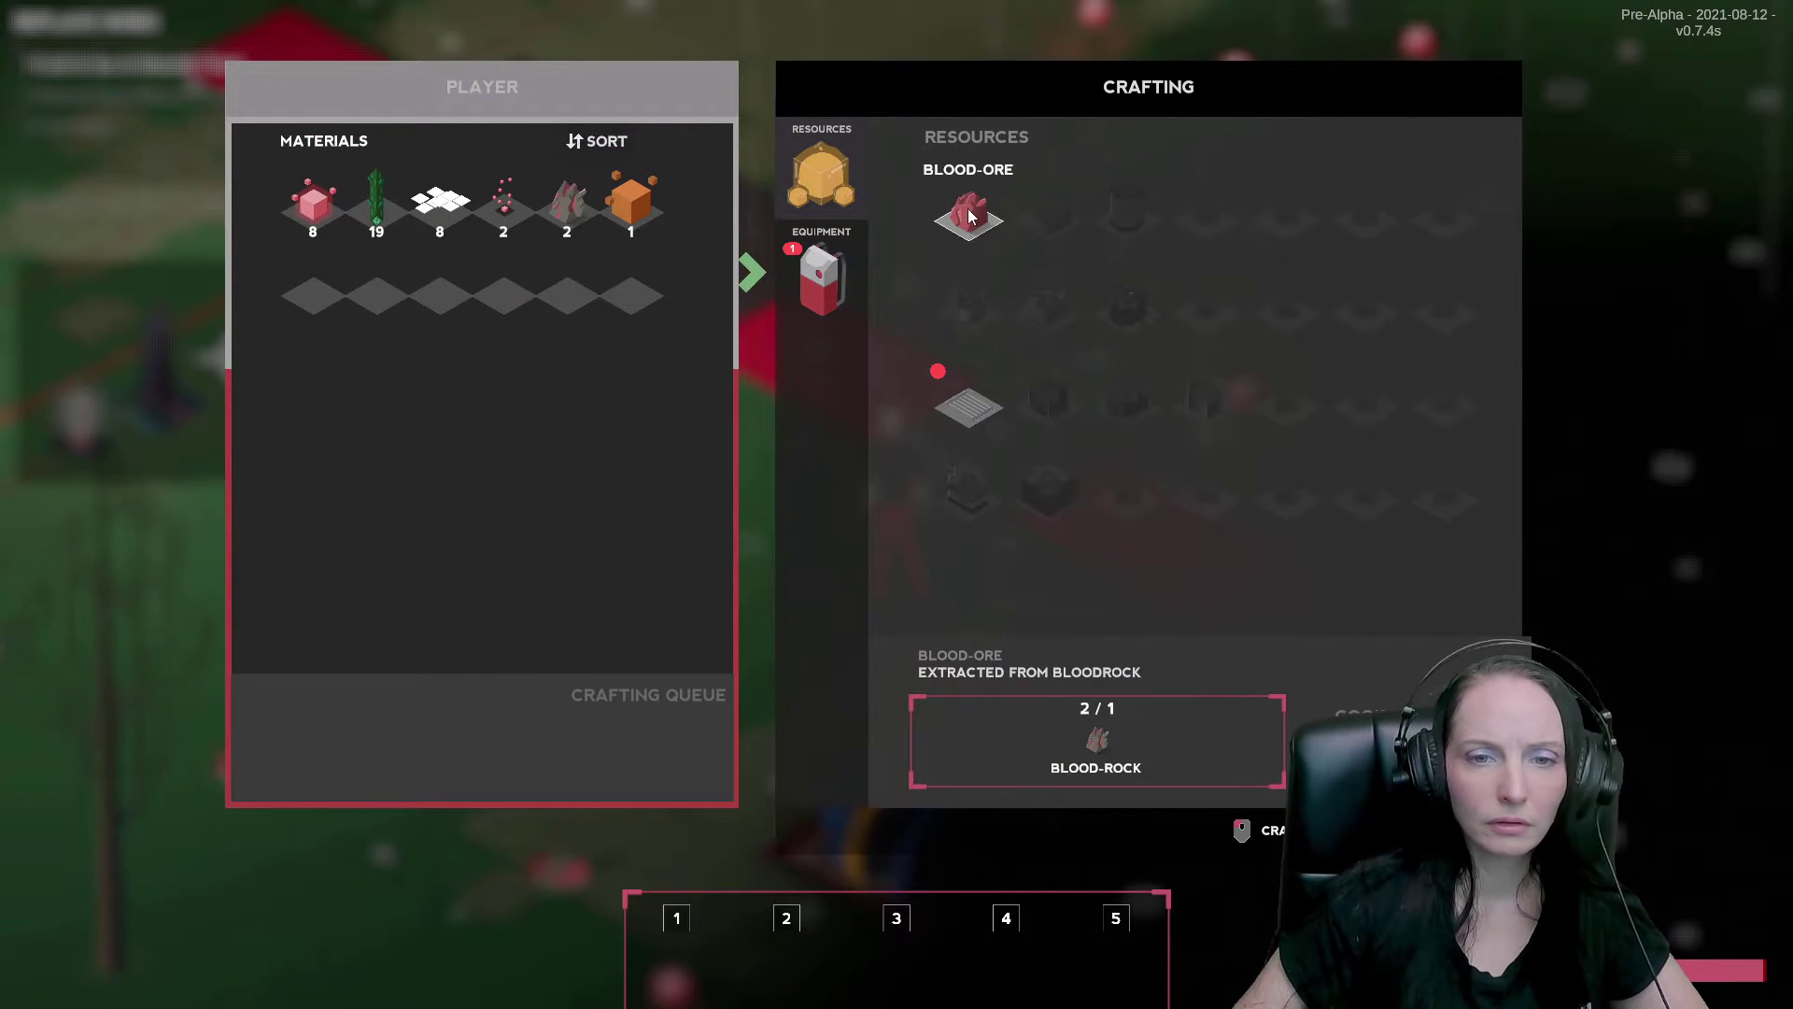
{"action": "left_click", "coordinate": [810, 284]}
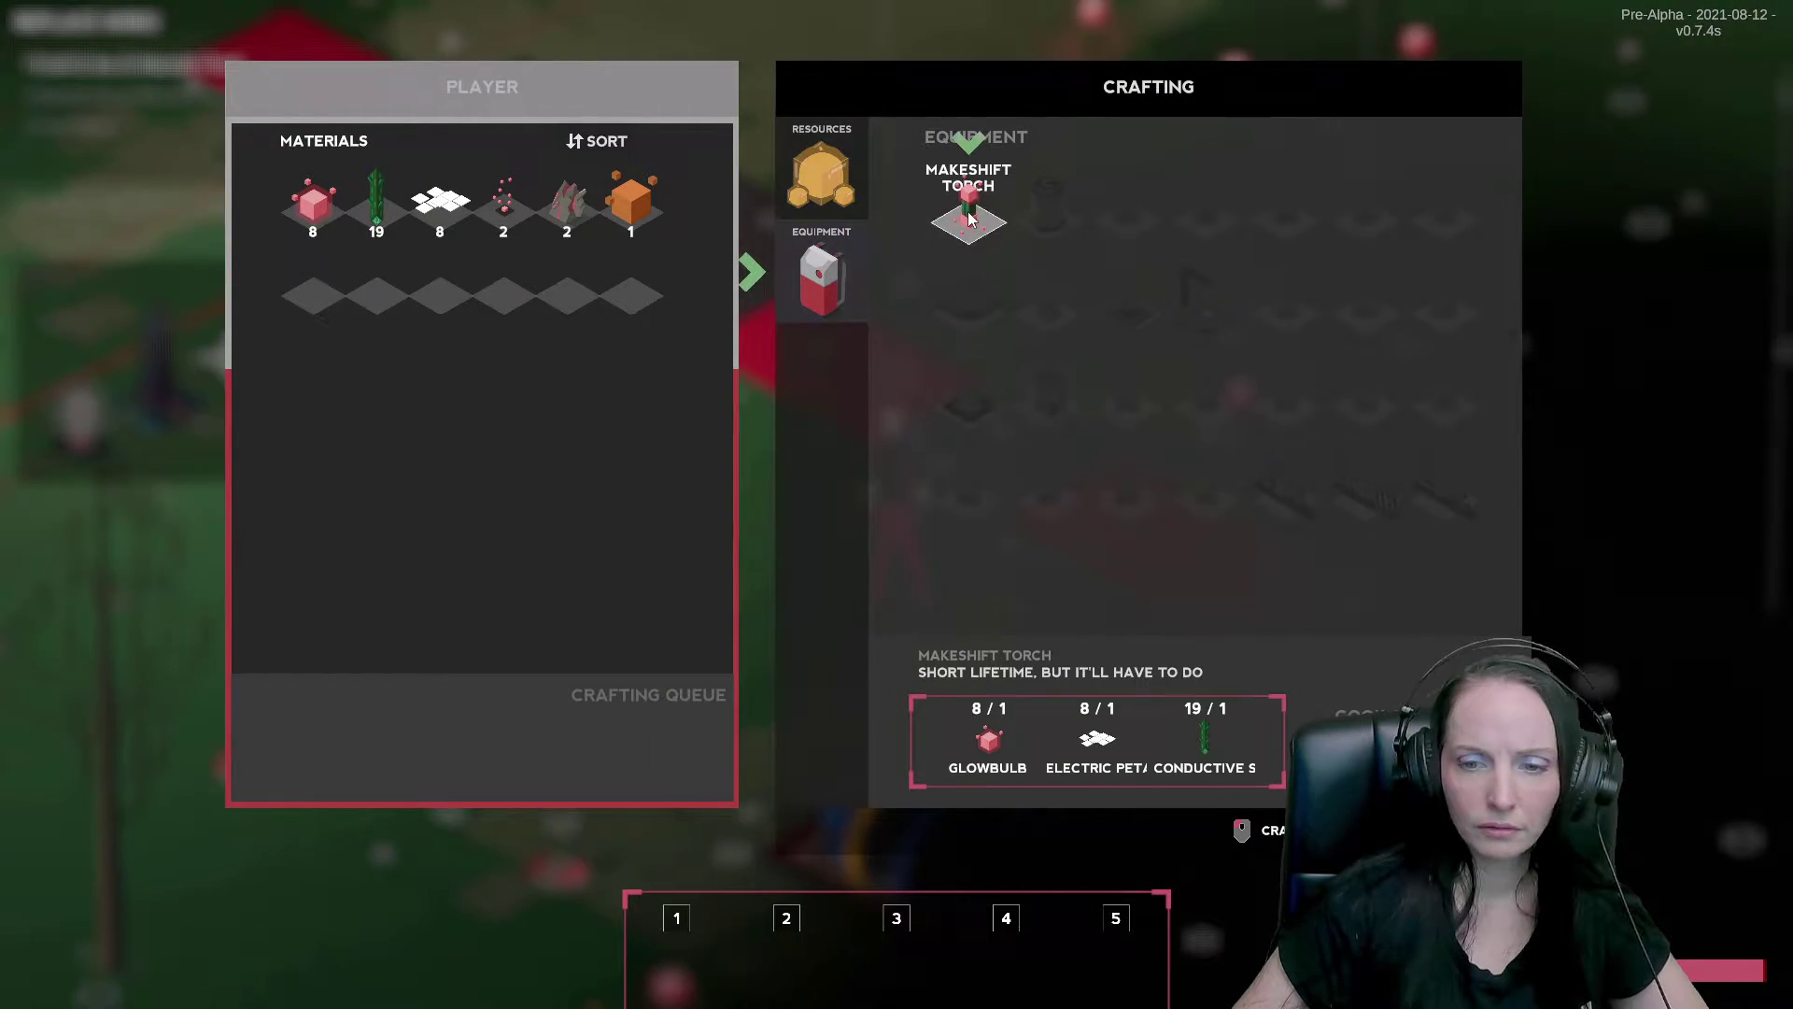
{"action": "left_click", "coordinate": [969, 217]}
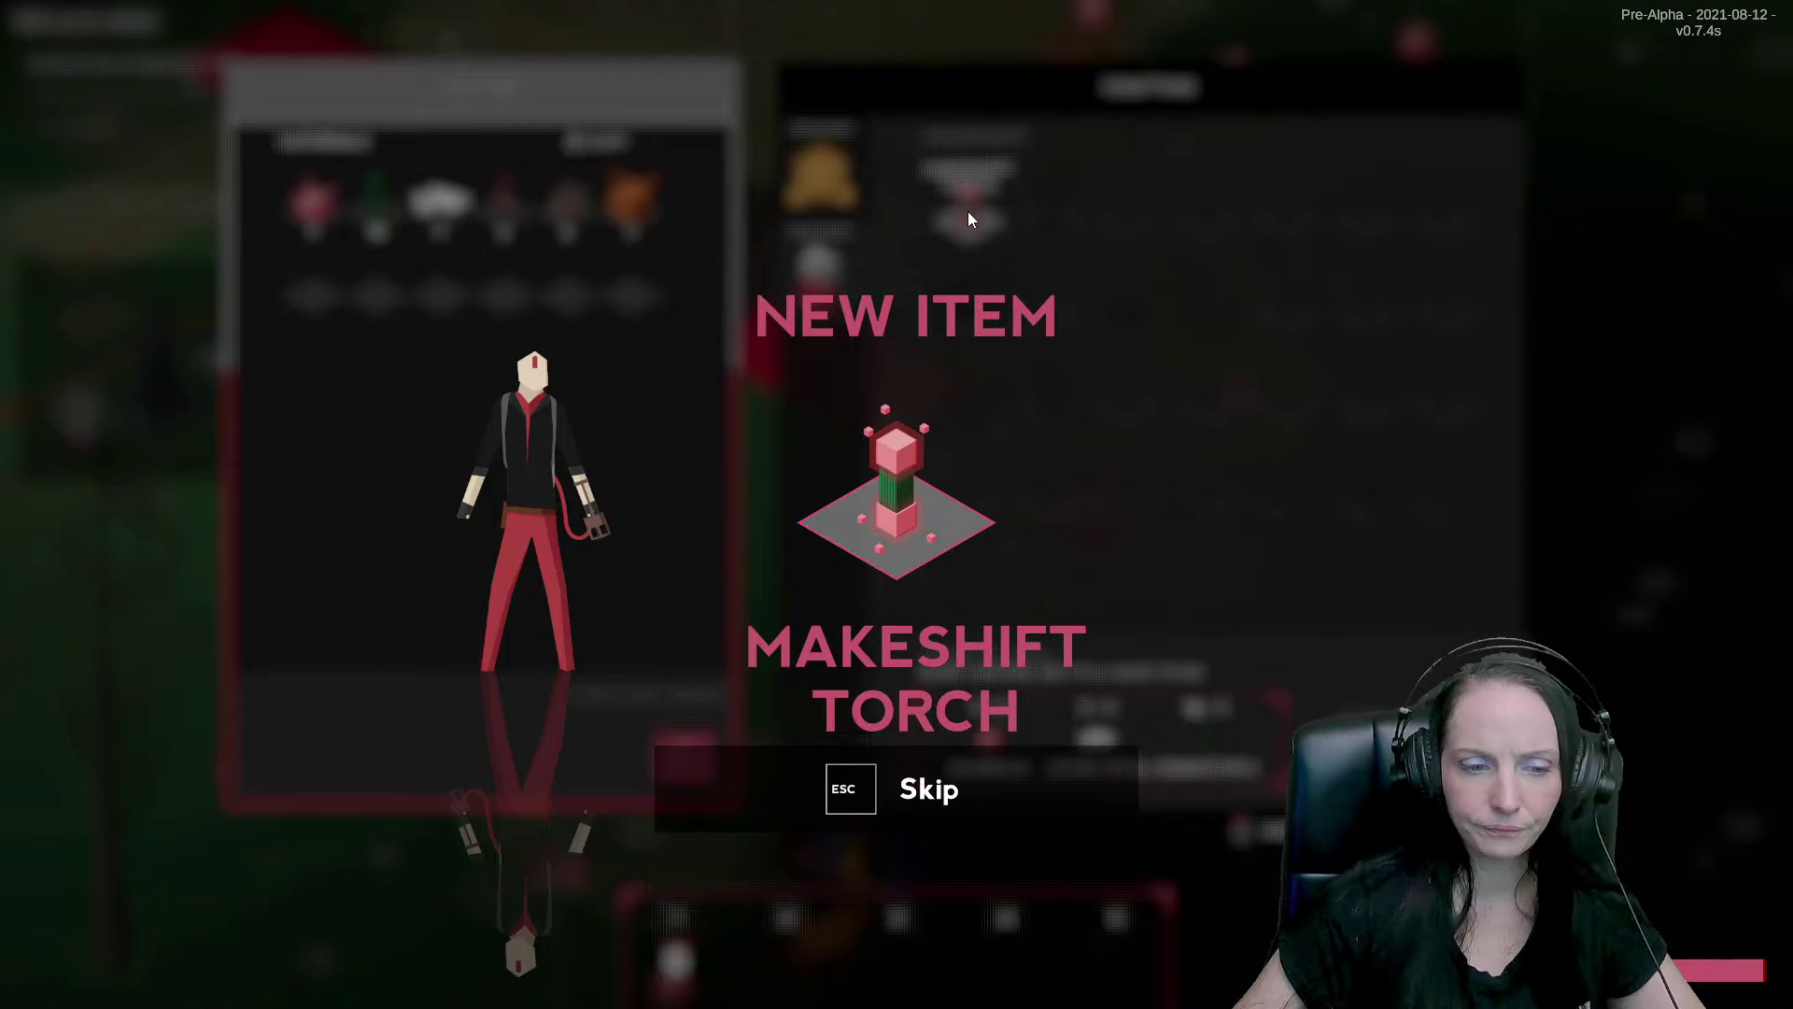
{"action": "key", "text": "Escape"}
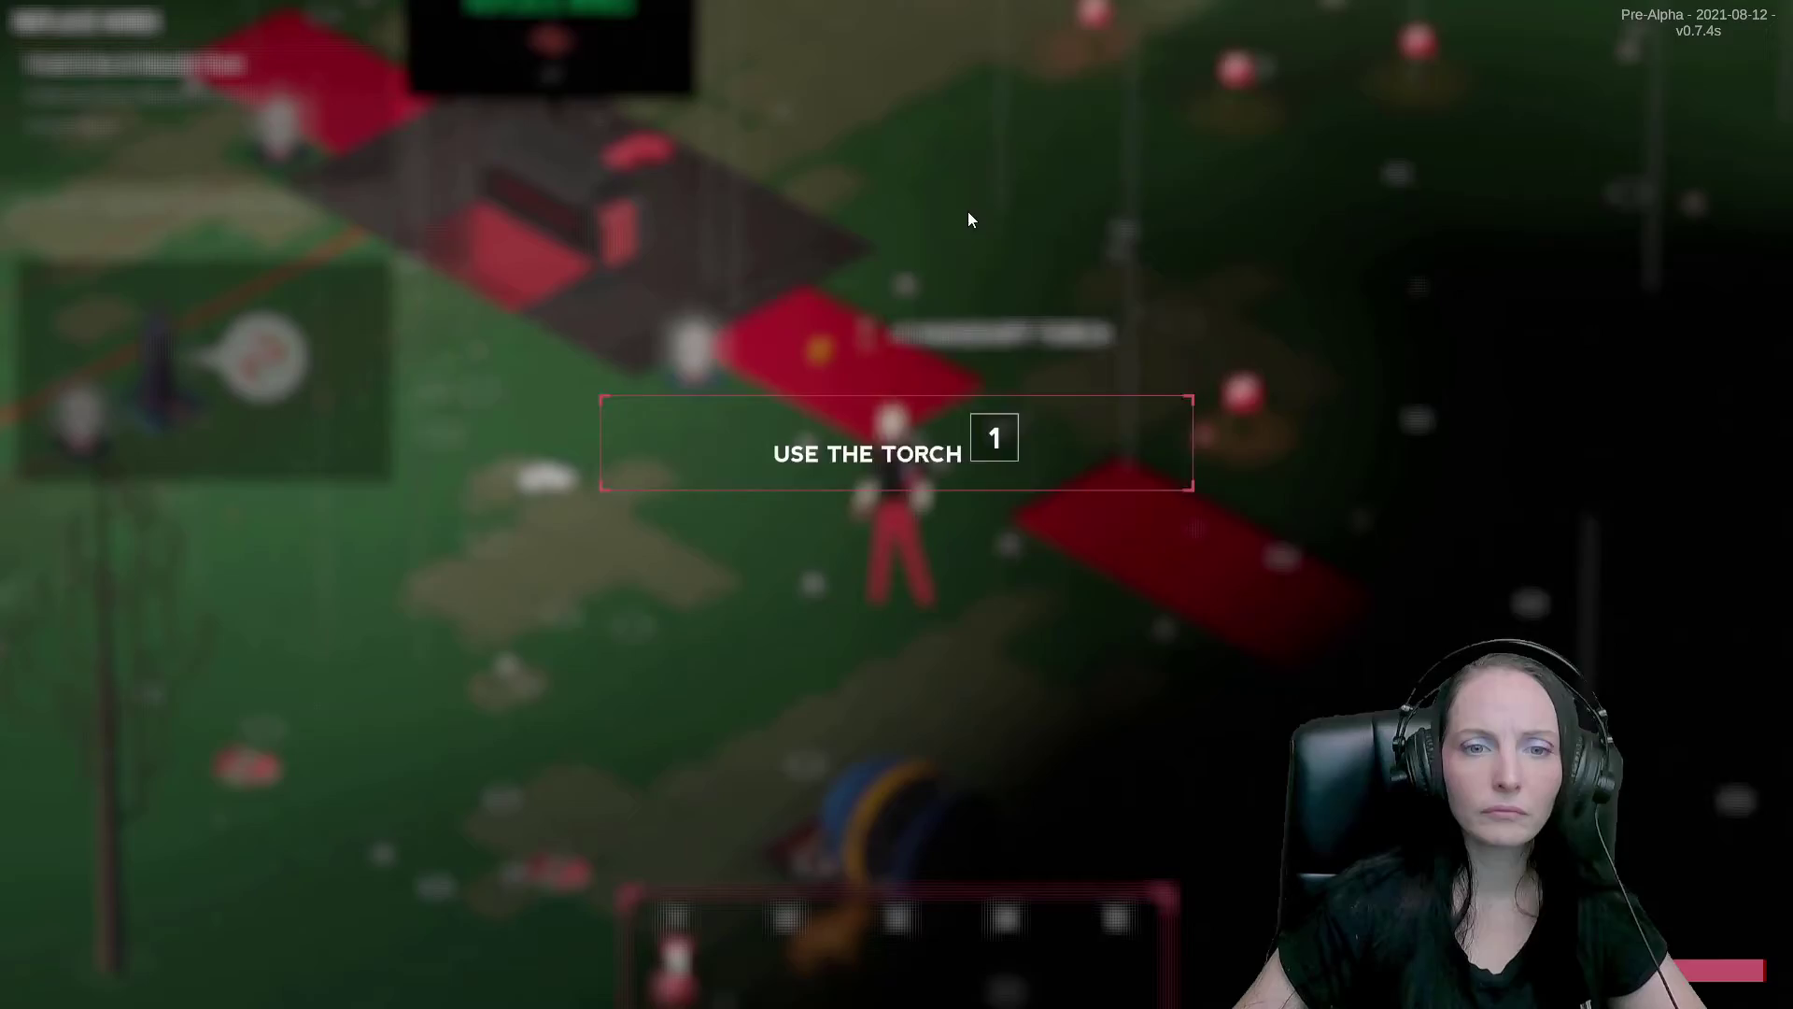
{"action": "key", "text": "1"}
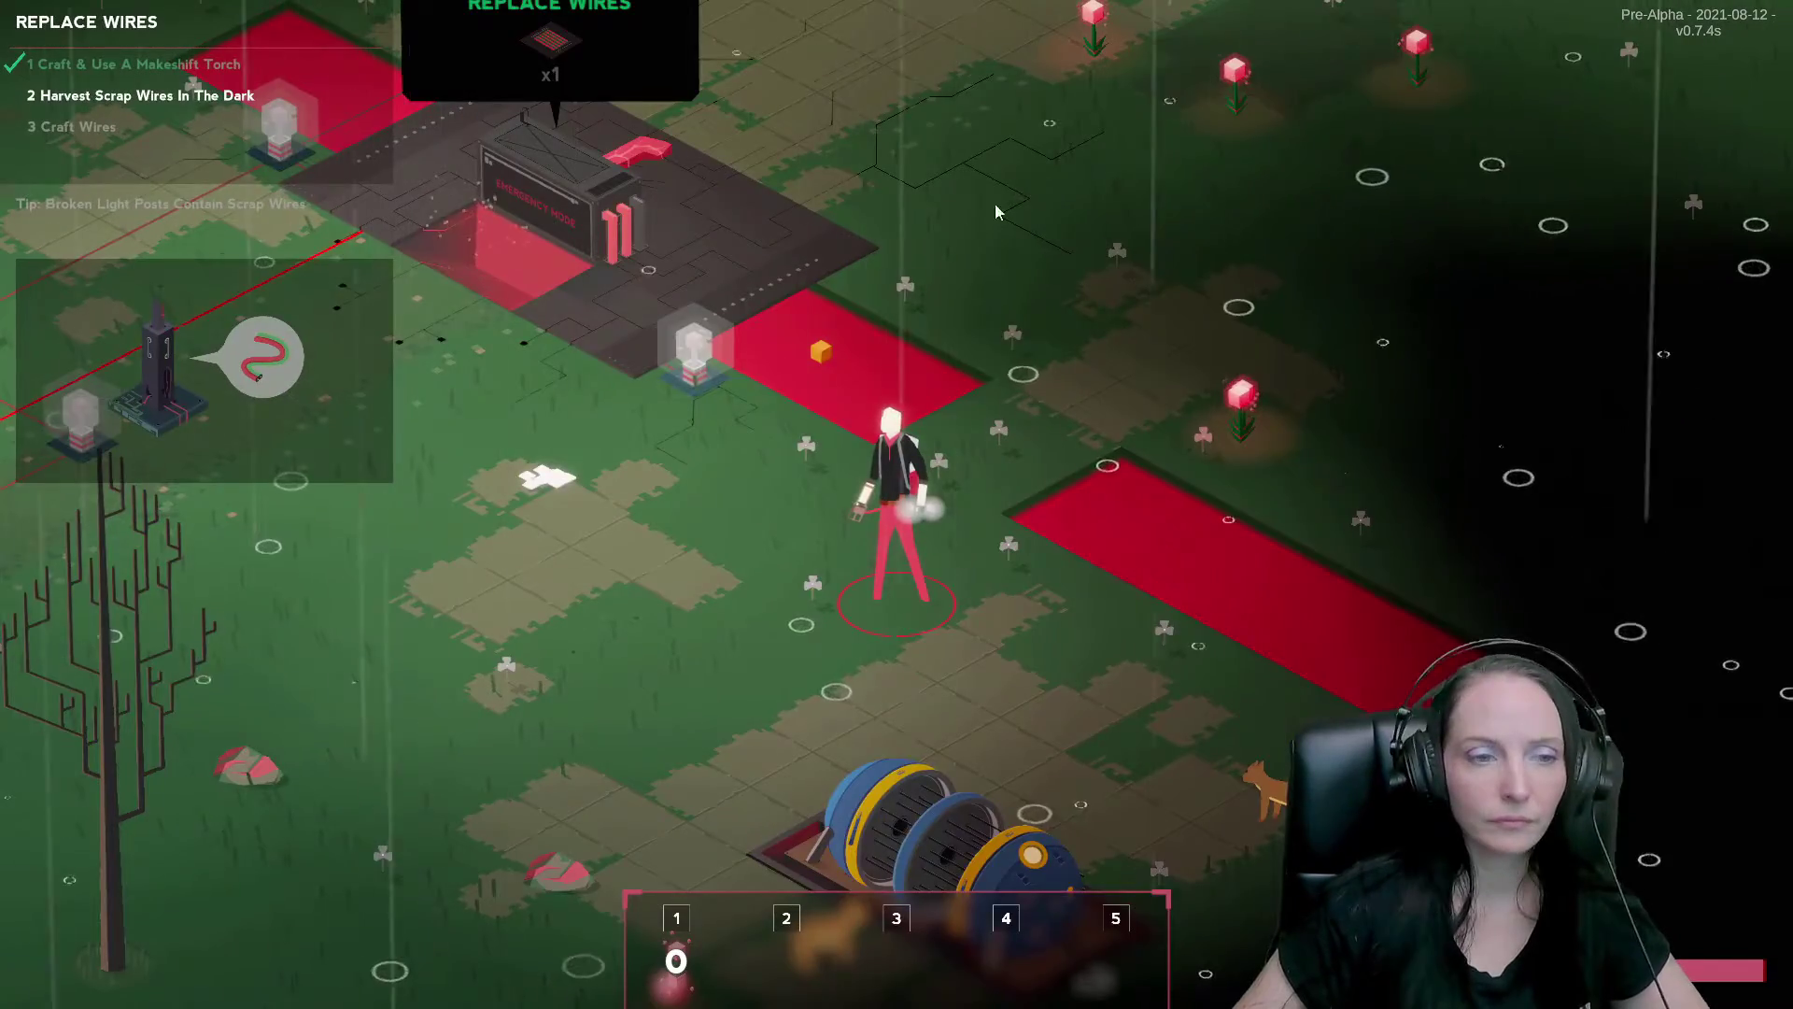
Dismantle the broken wall and collect both batches of scrap metal.
{"action": "key", "text": "d"}
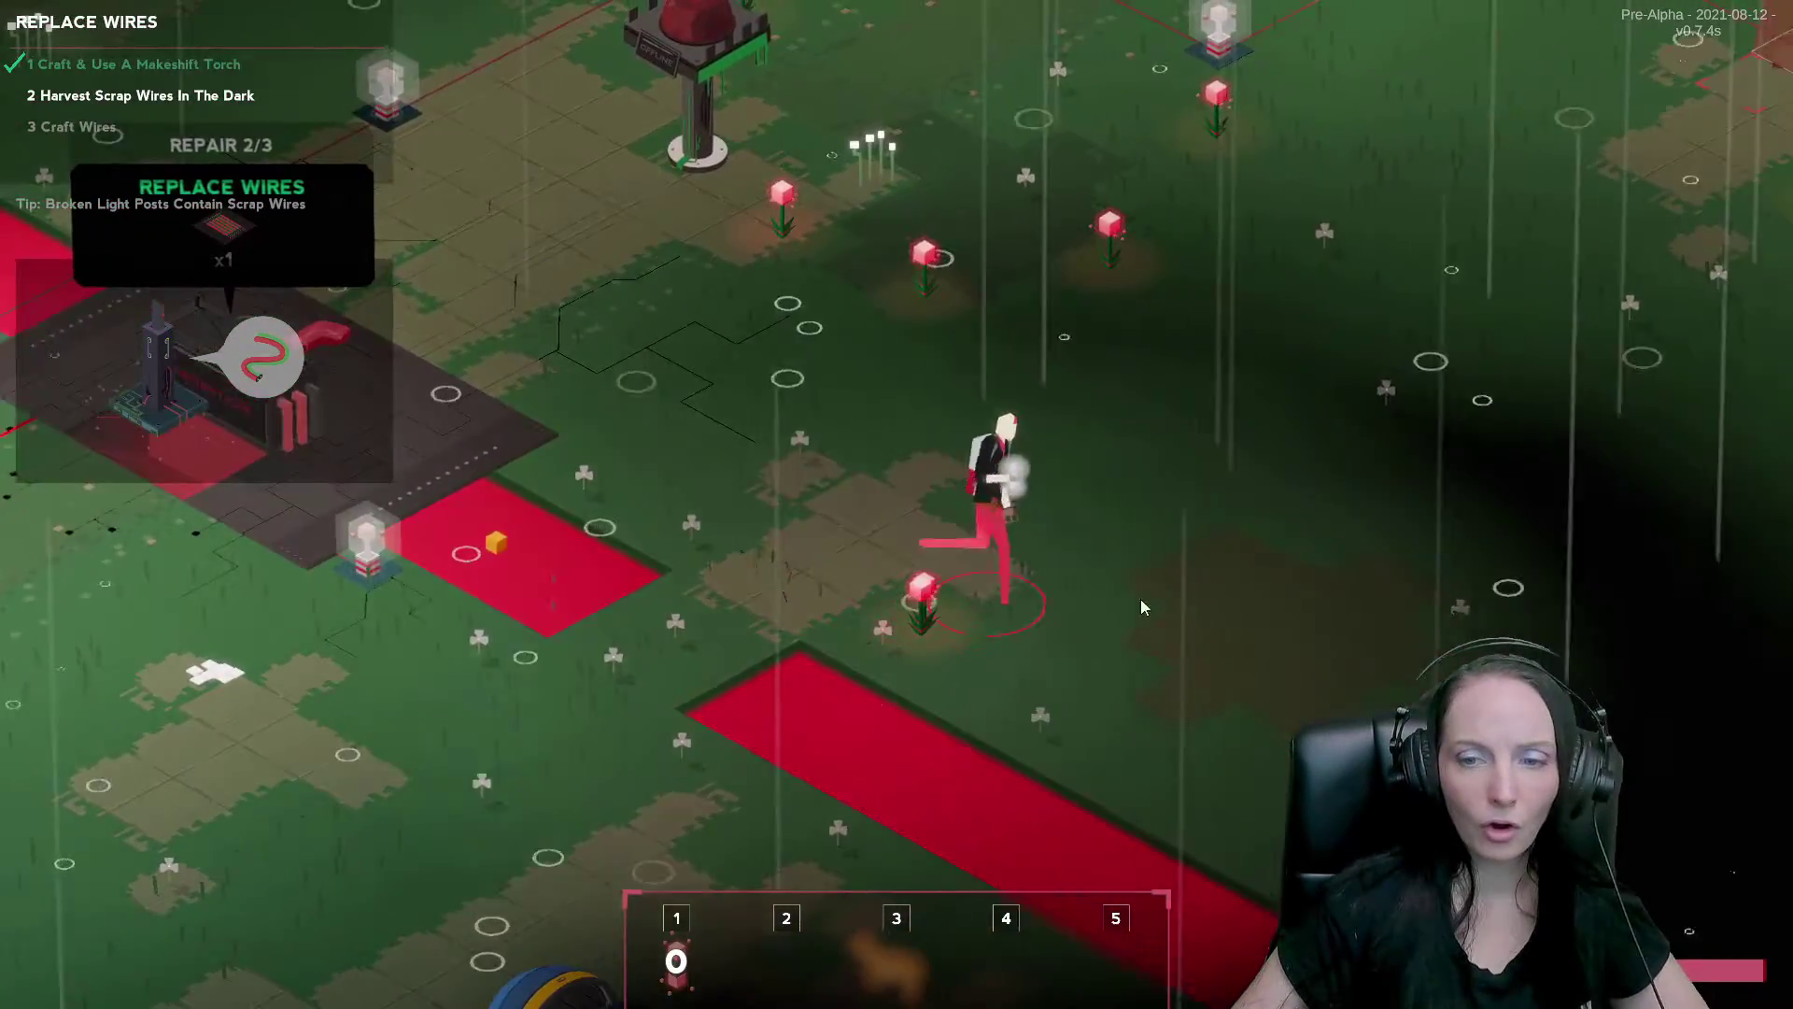
{"action": "key", "text": "s"}
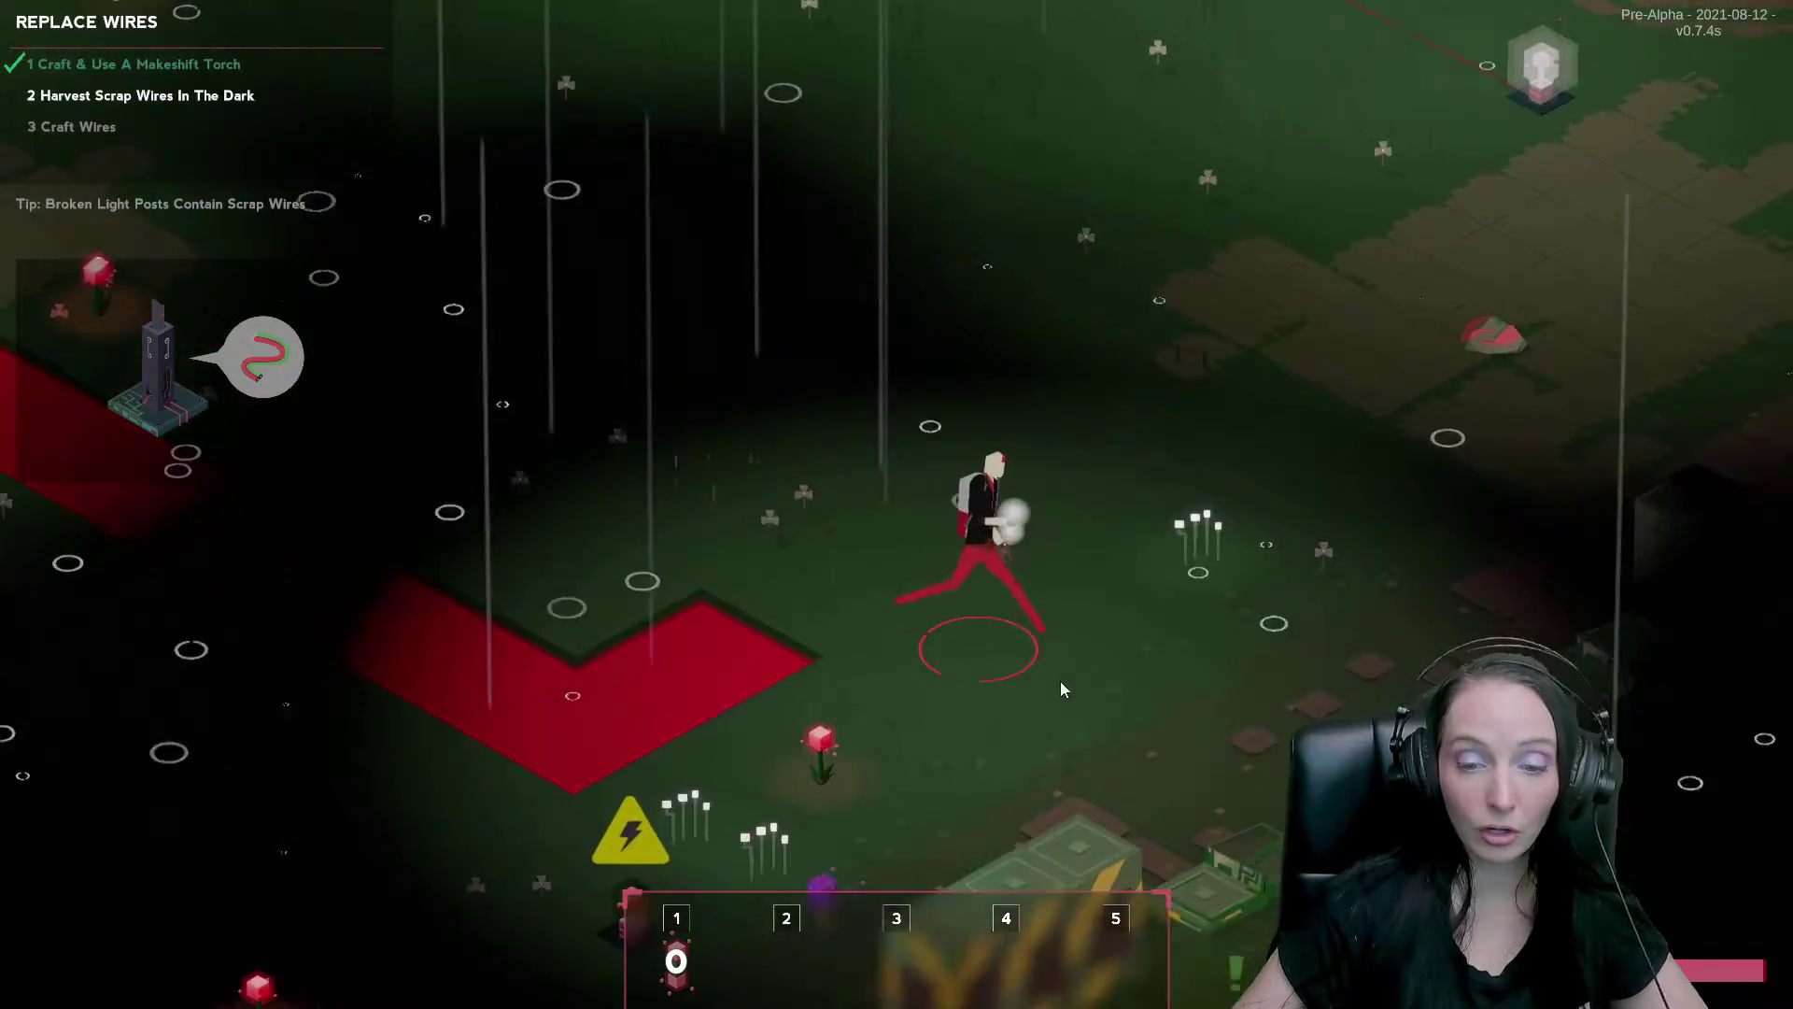
{"action": "key", "text": "s"}
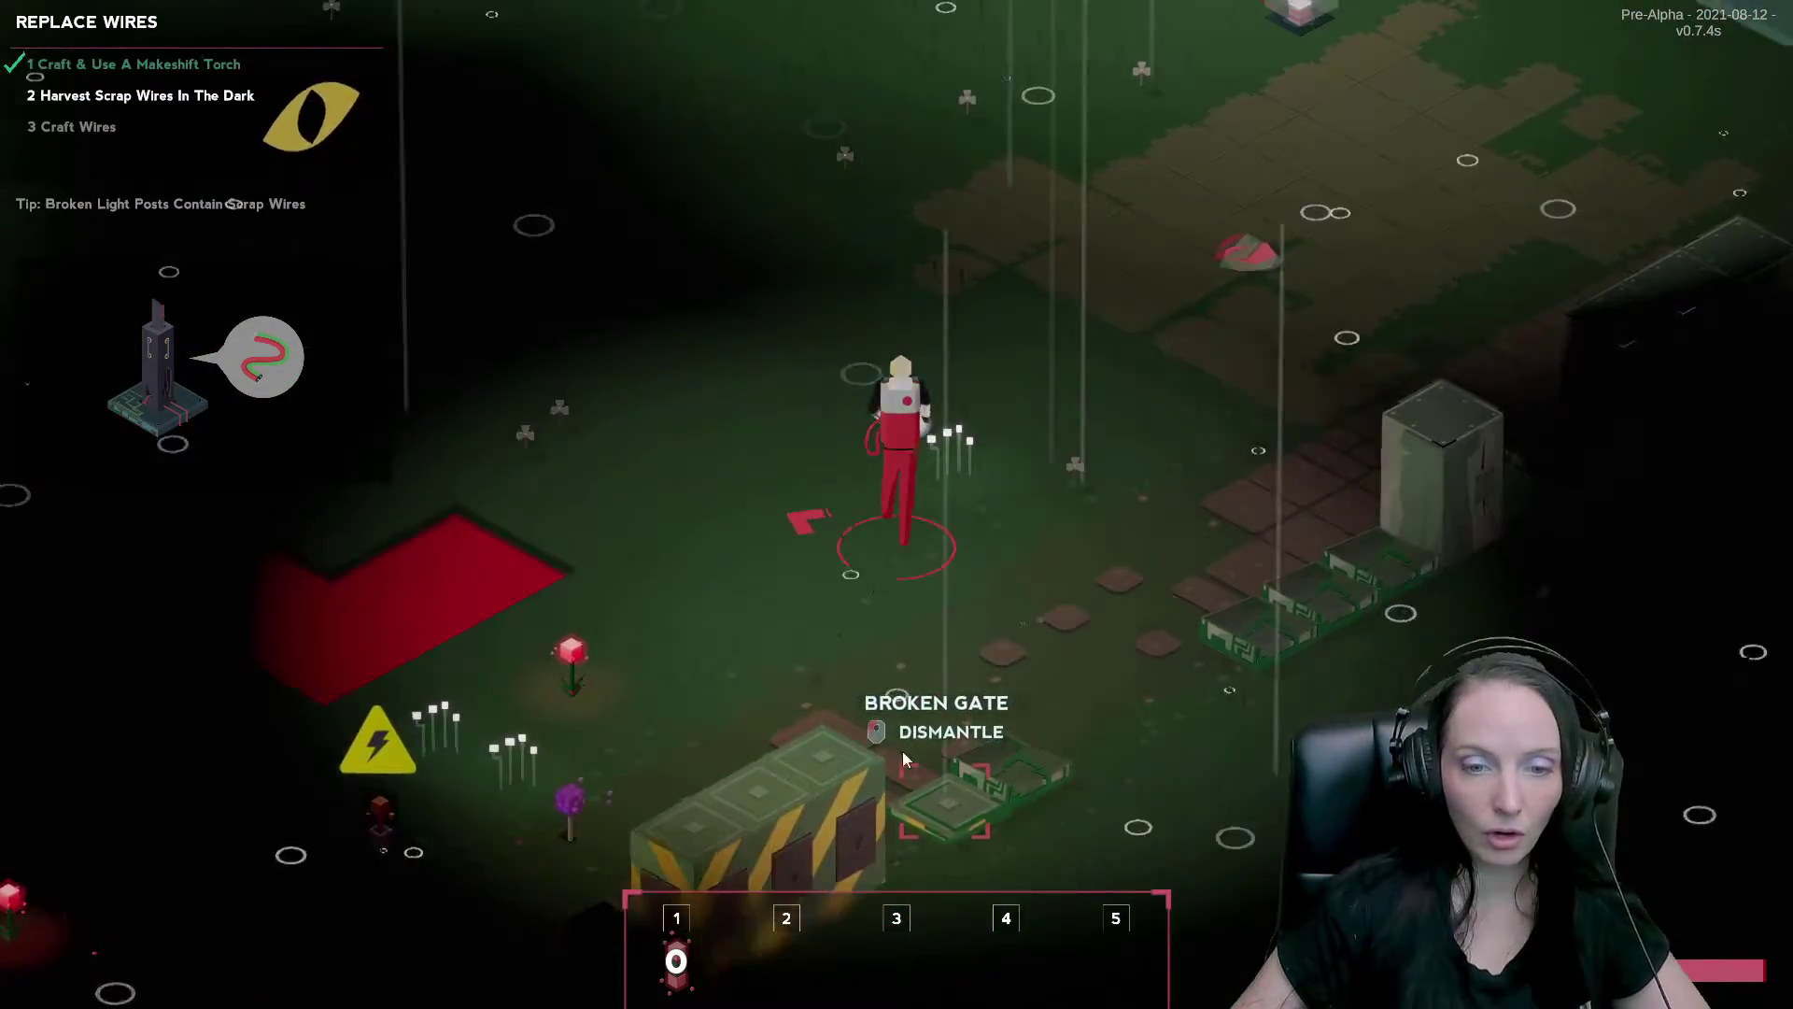
{"action": "key", "text": "d"}
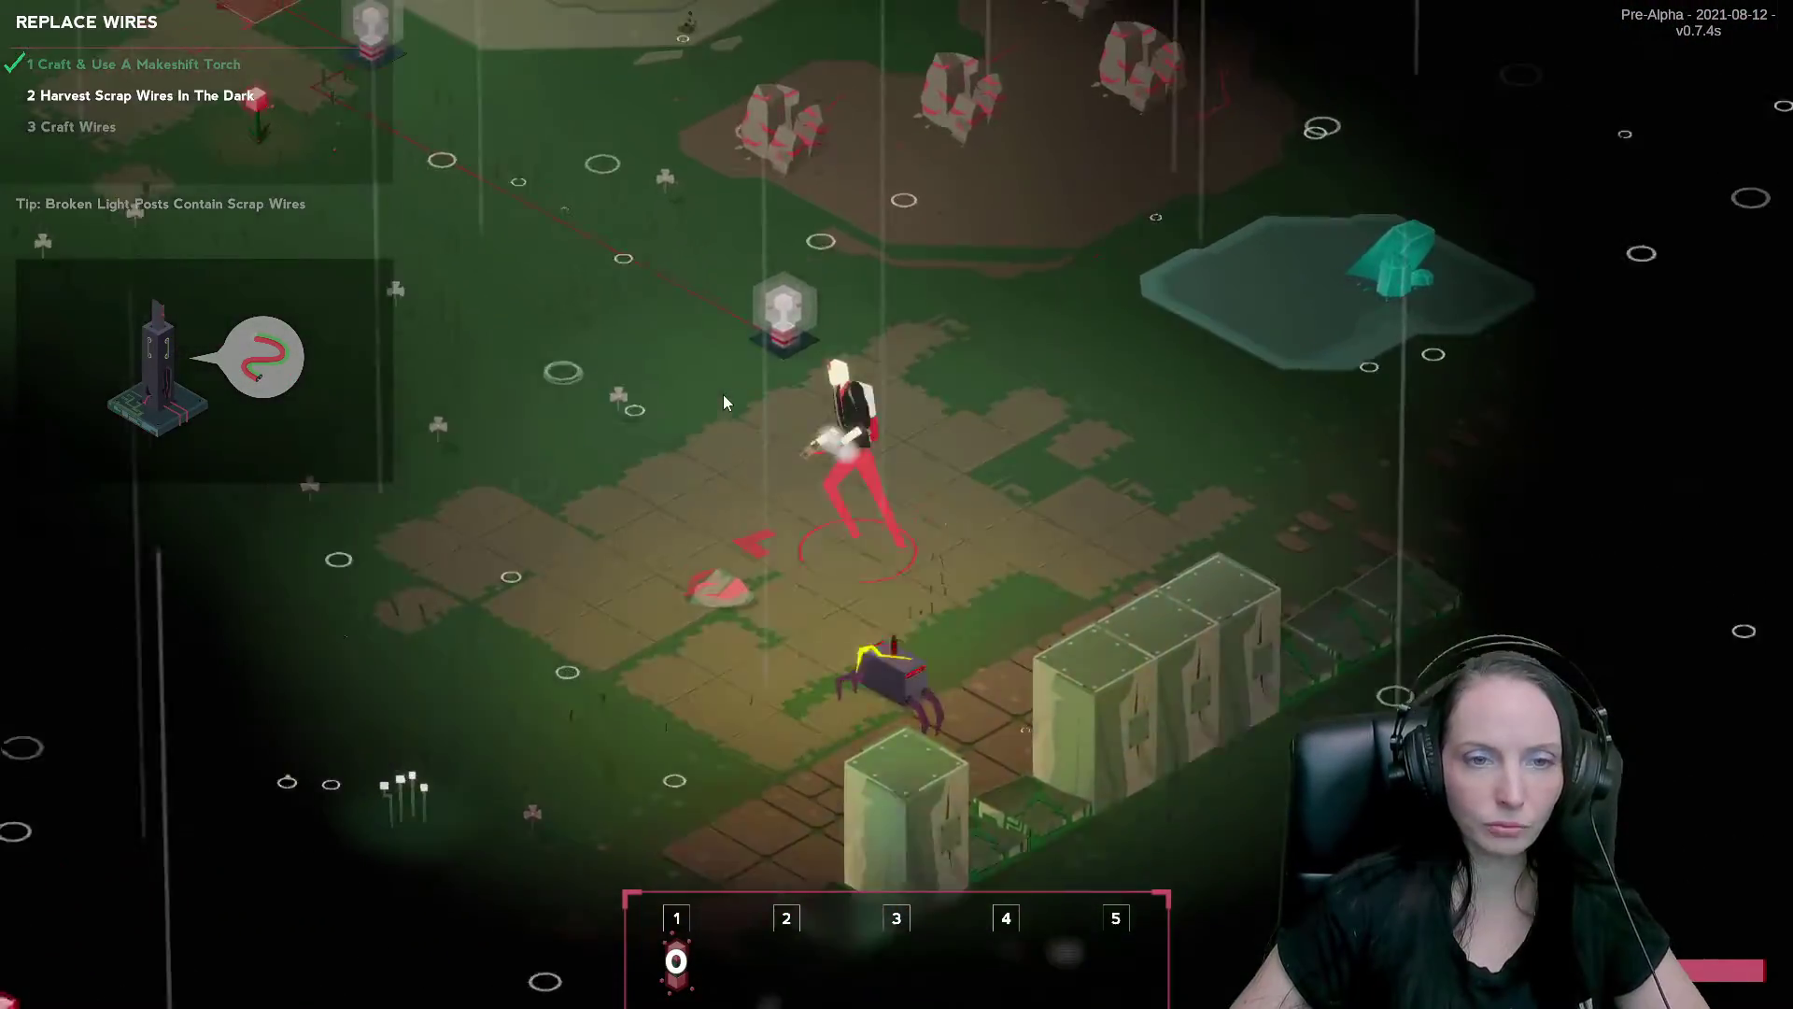
{"action": "key", "text": "a"}
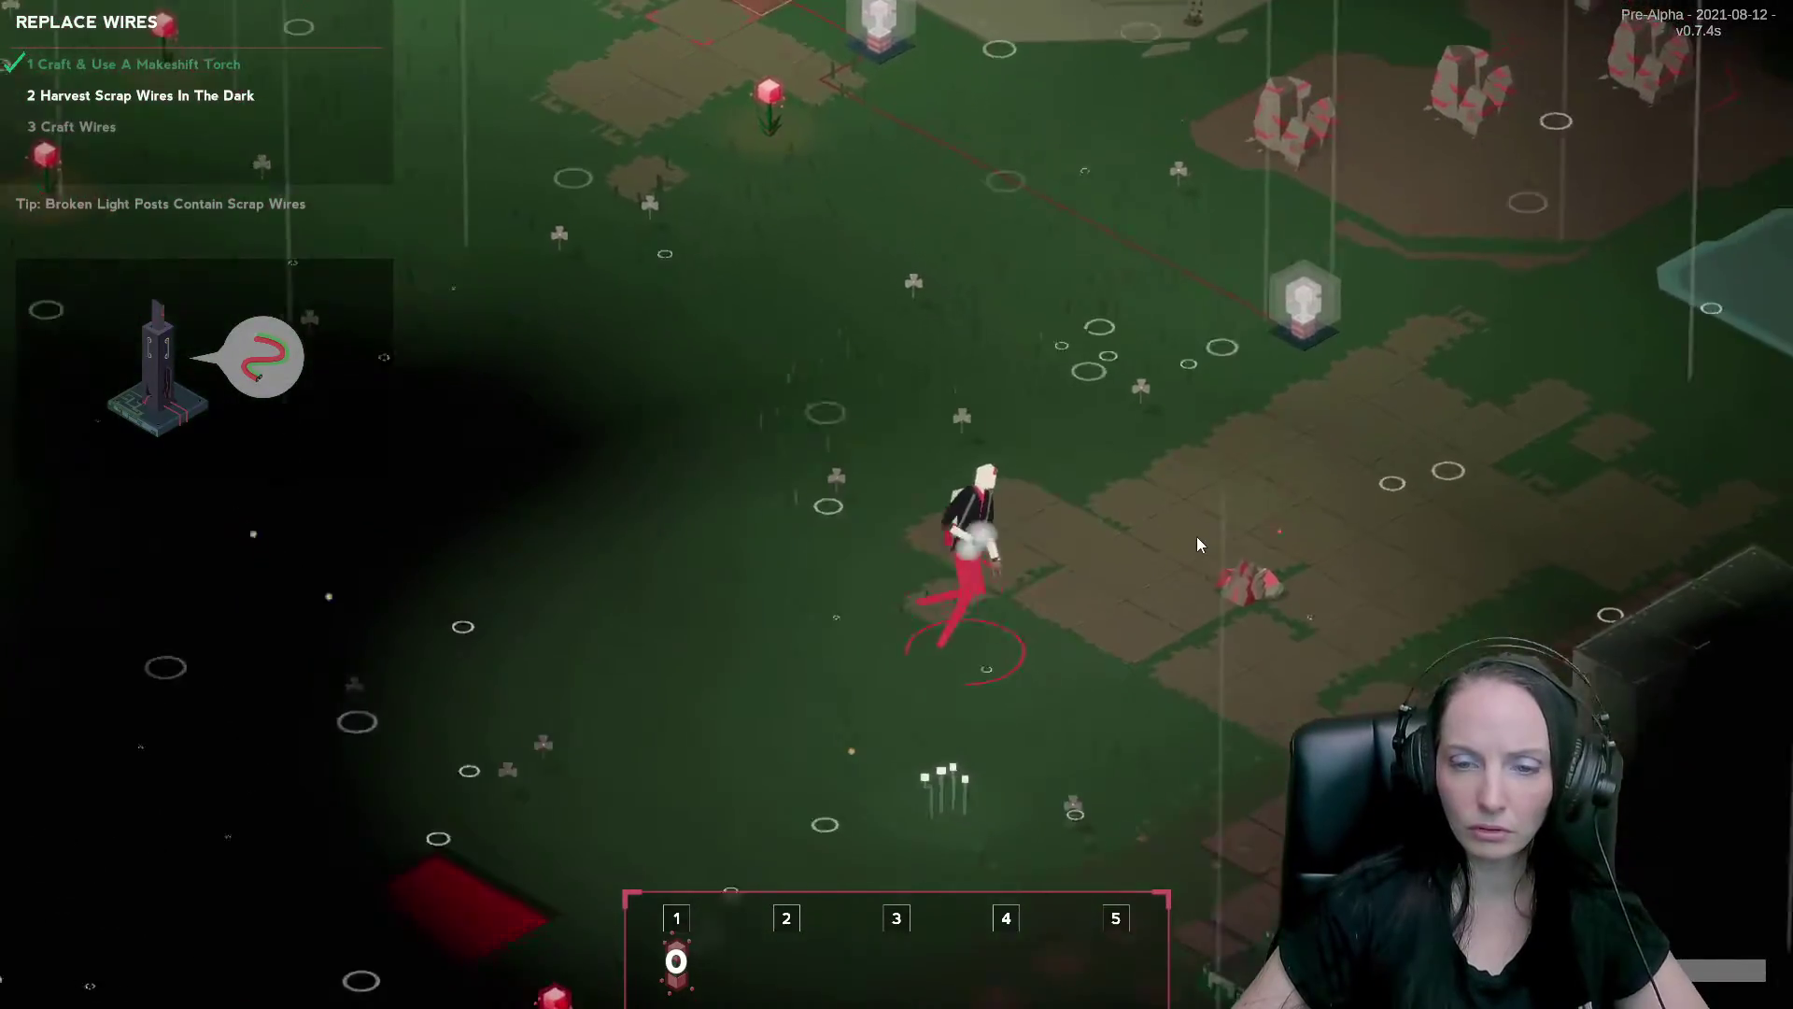
{"action": "key", "text": "s"}
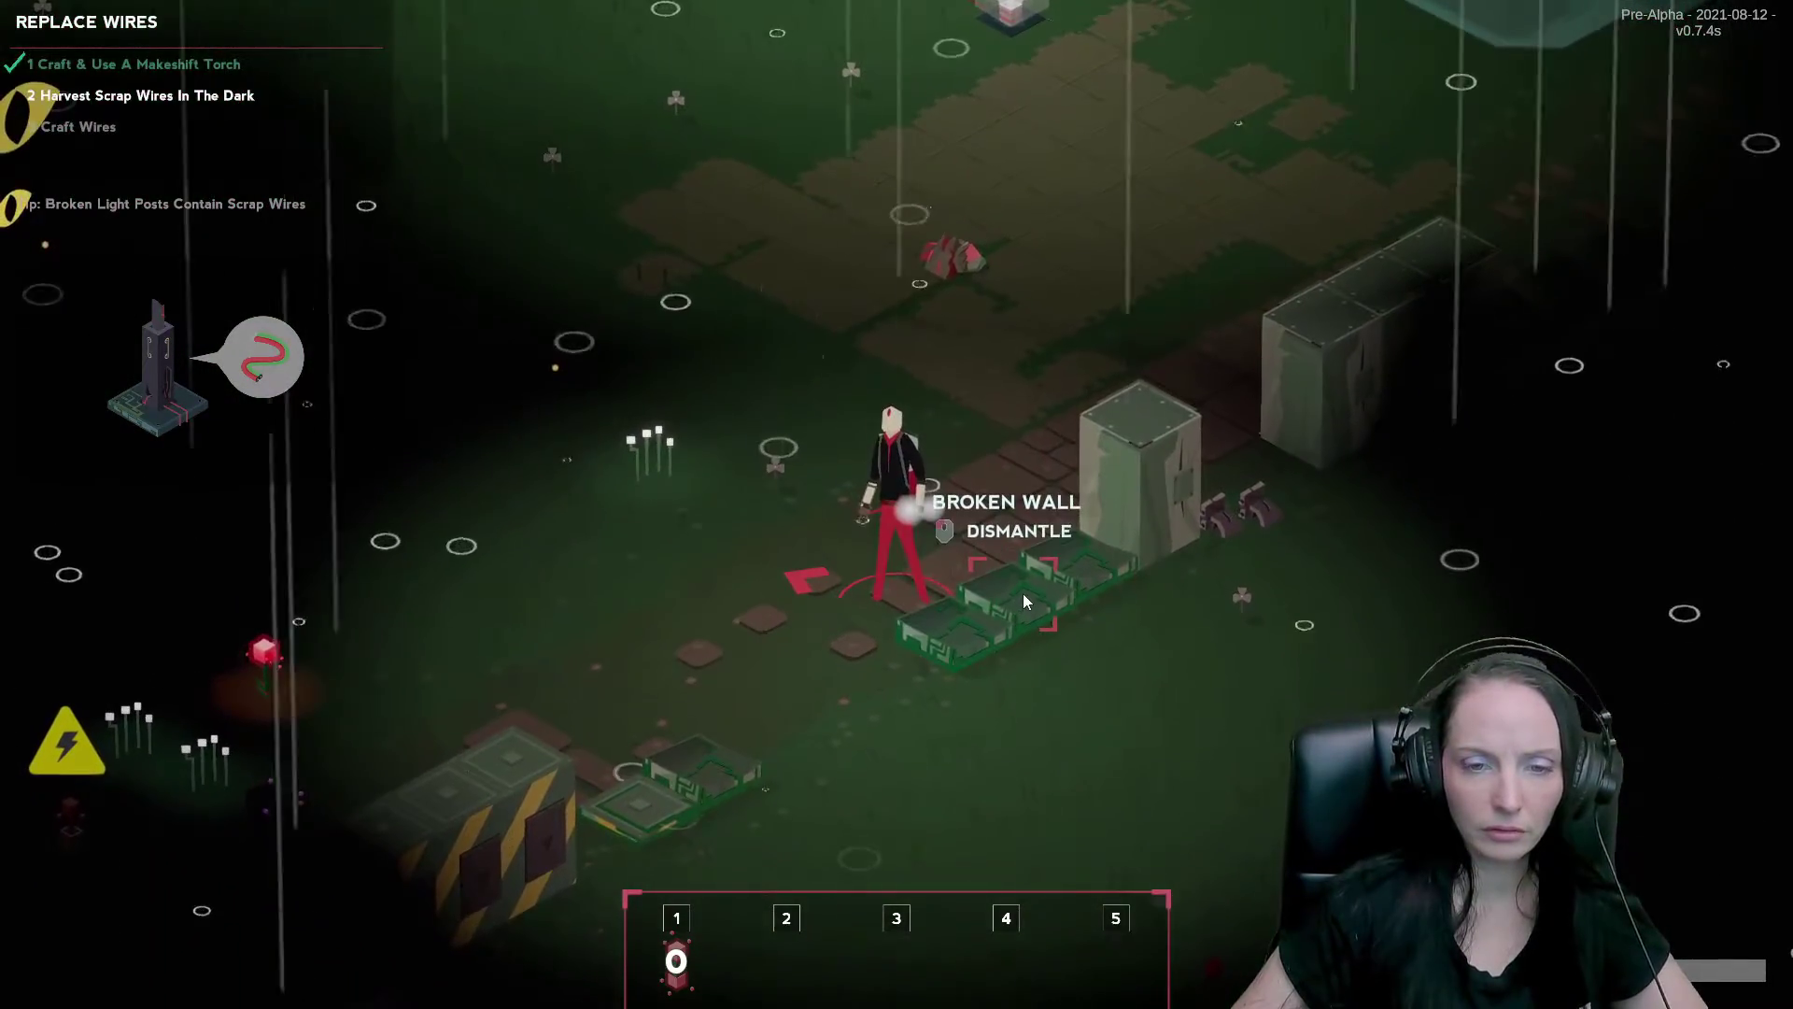
{"action": "left_click", "coordinate": [1024, 599]}
{"action": "left_click", "coordinate": [945, 691]}
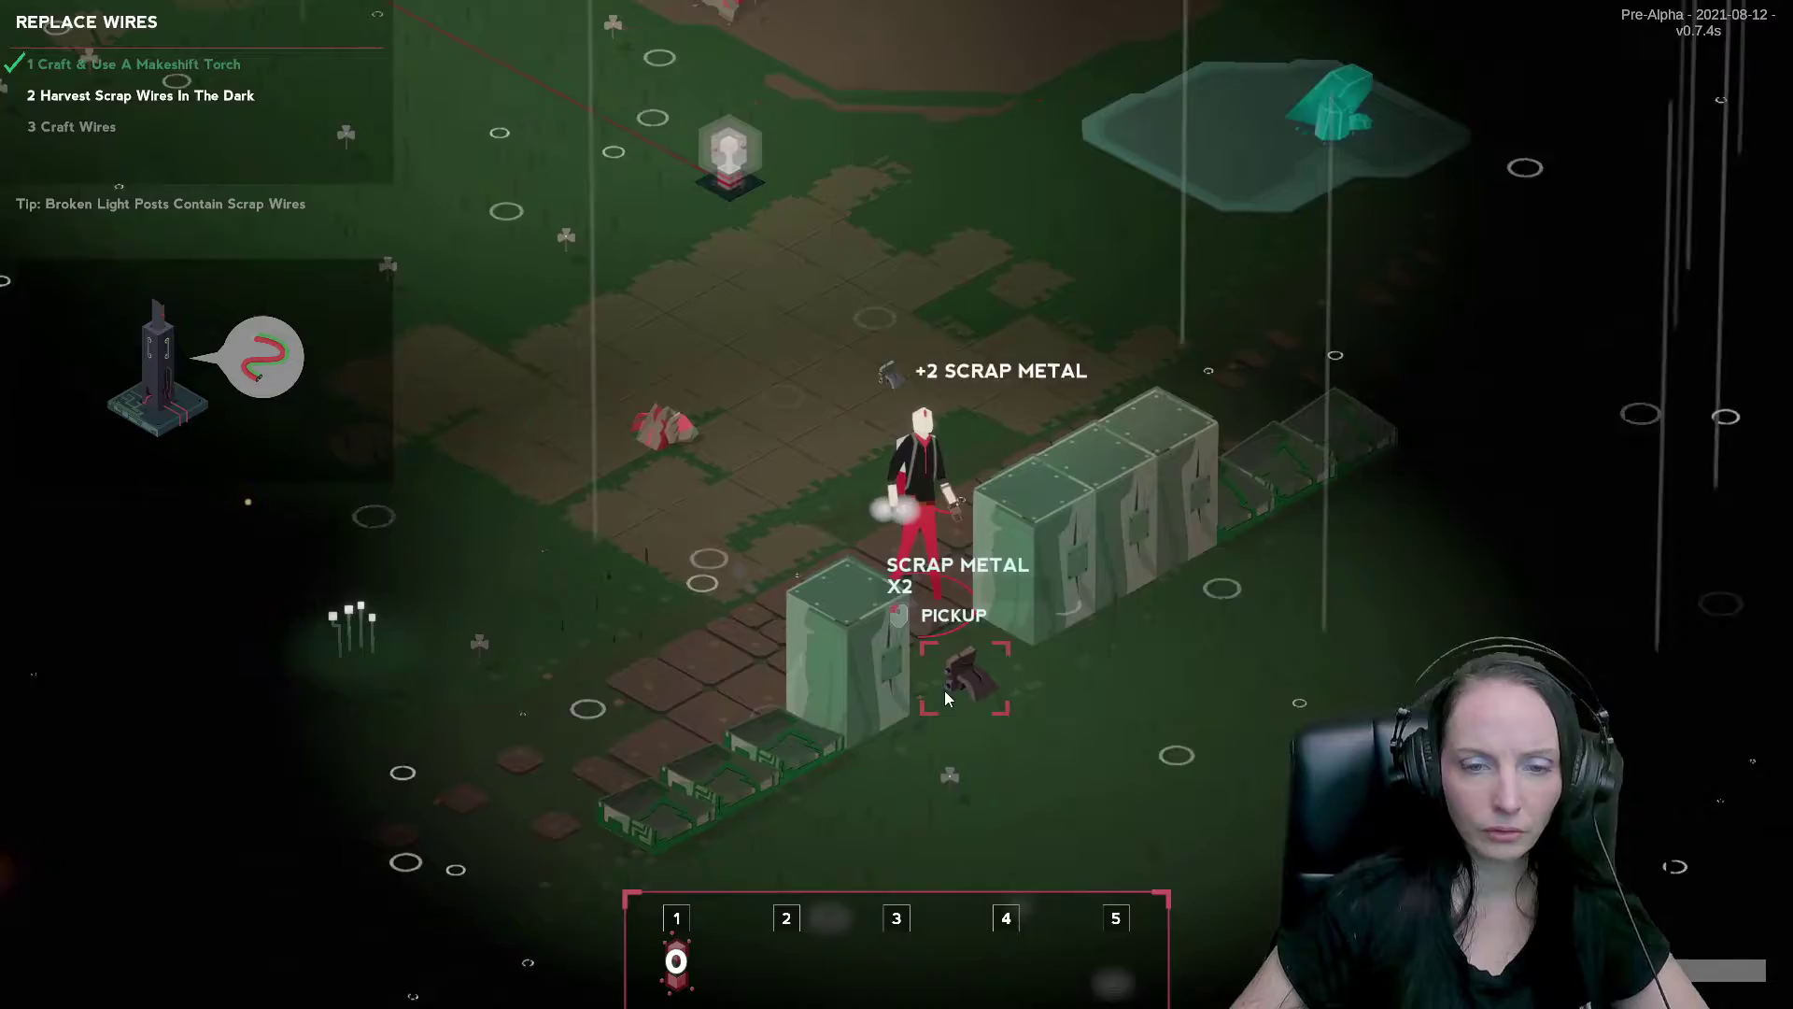
{"action": "left_click", "coordinate": [962, 676]}
Pick a blood flower, then dismantle the broken light post for scrap wires.
{"action": "key", "text": "a"}
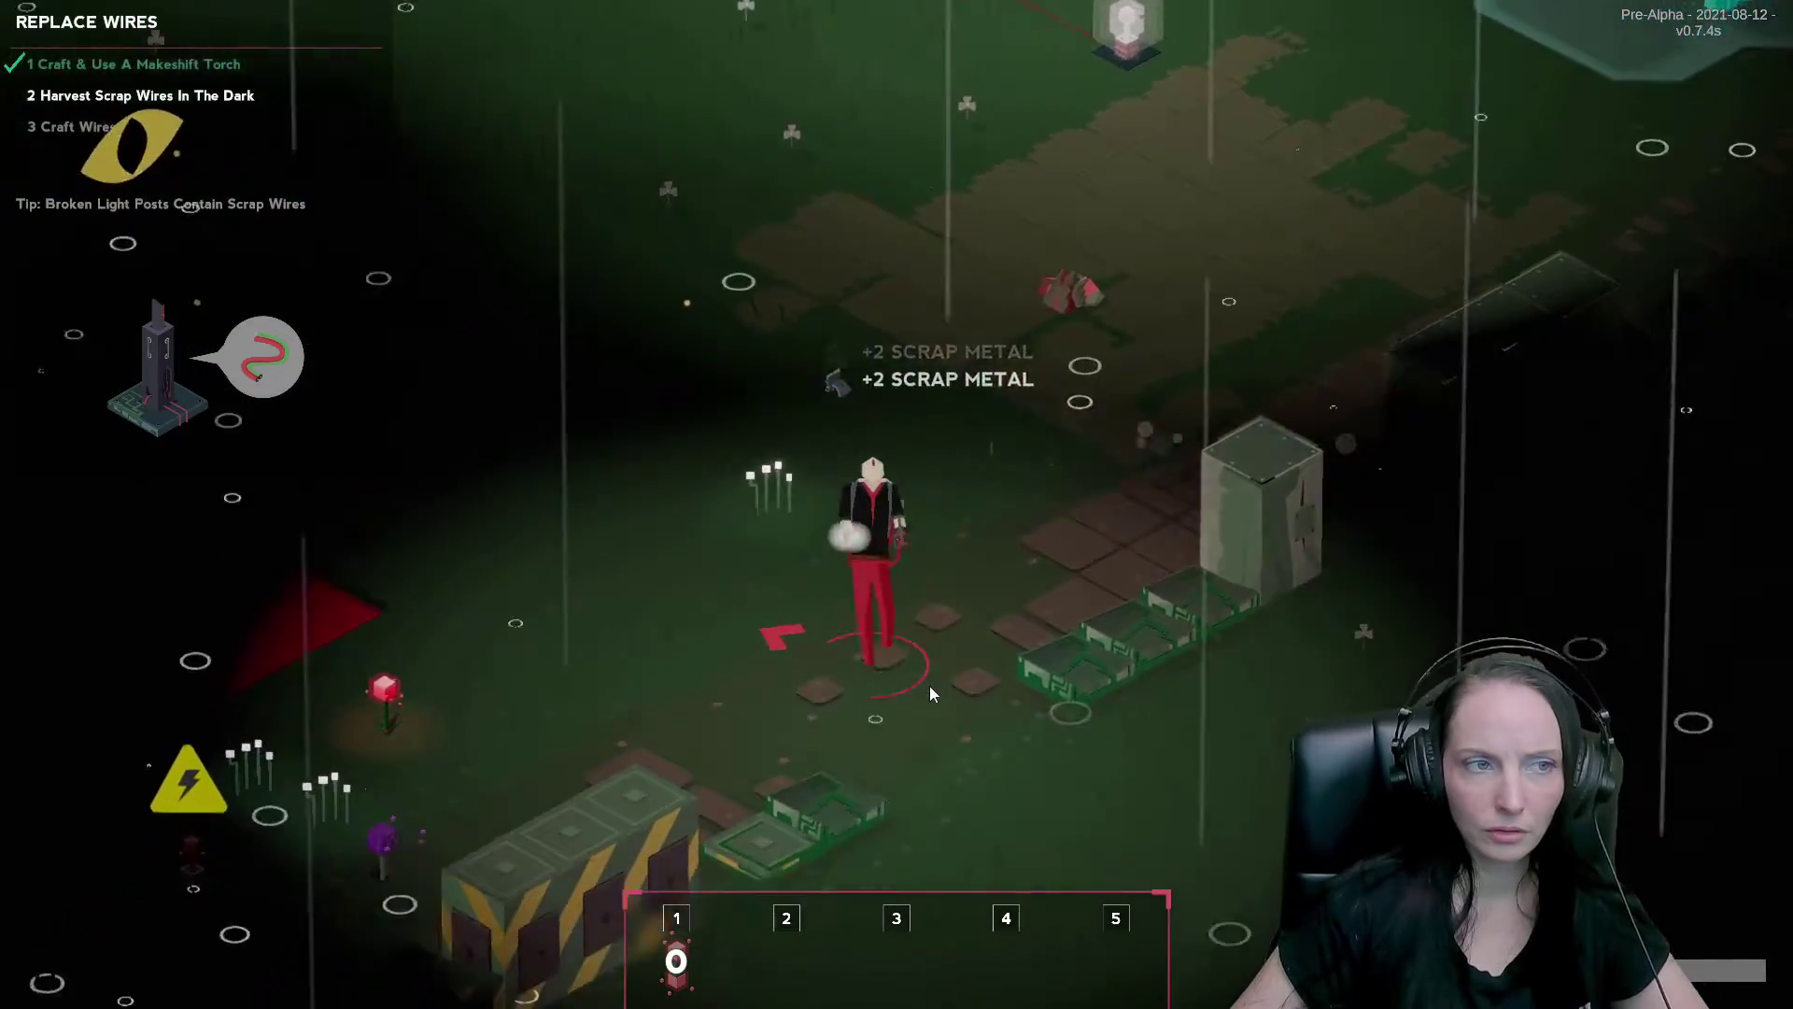
{"action": "key", "text": "s"}
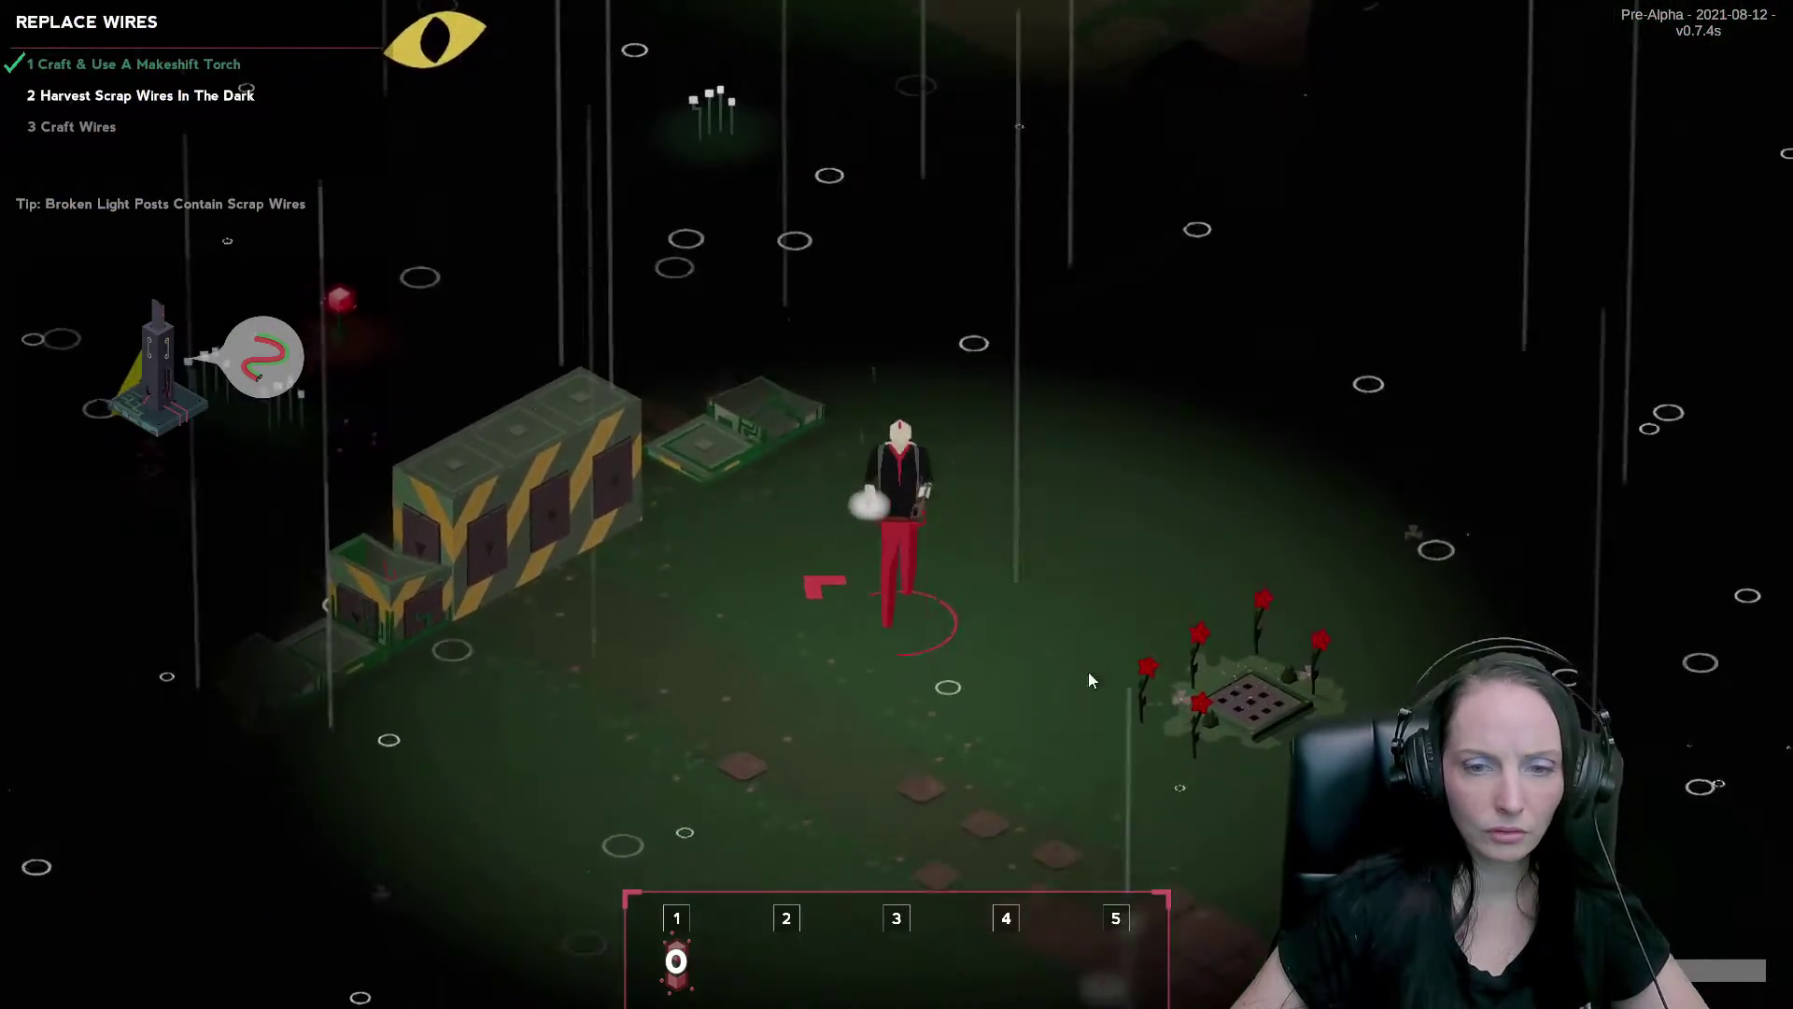
{"action": "key", "text": "d"}
{"action": "left_click", "coordinate": [1041, 563]}
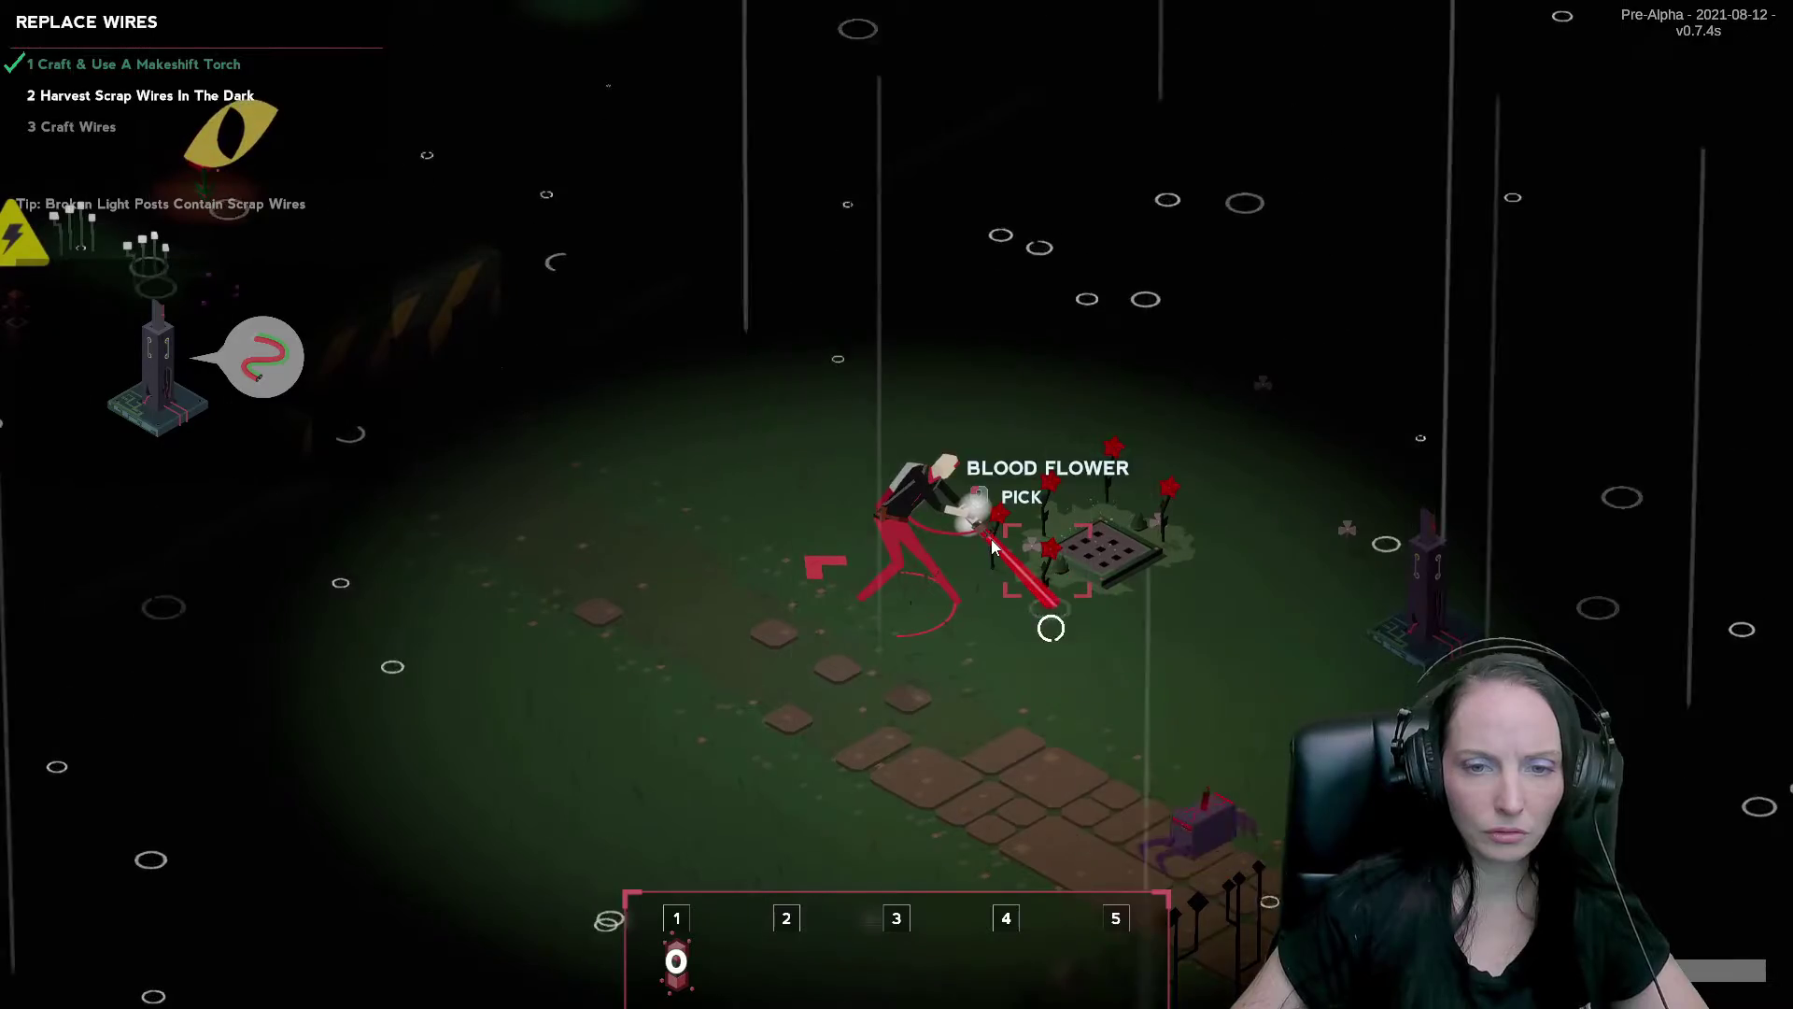
{"action": "key", "text": "w"}
{"action": "key", "text": "d"}
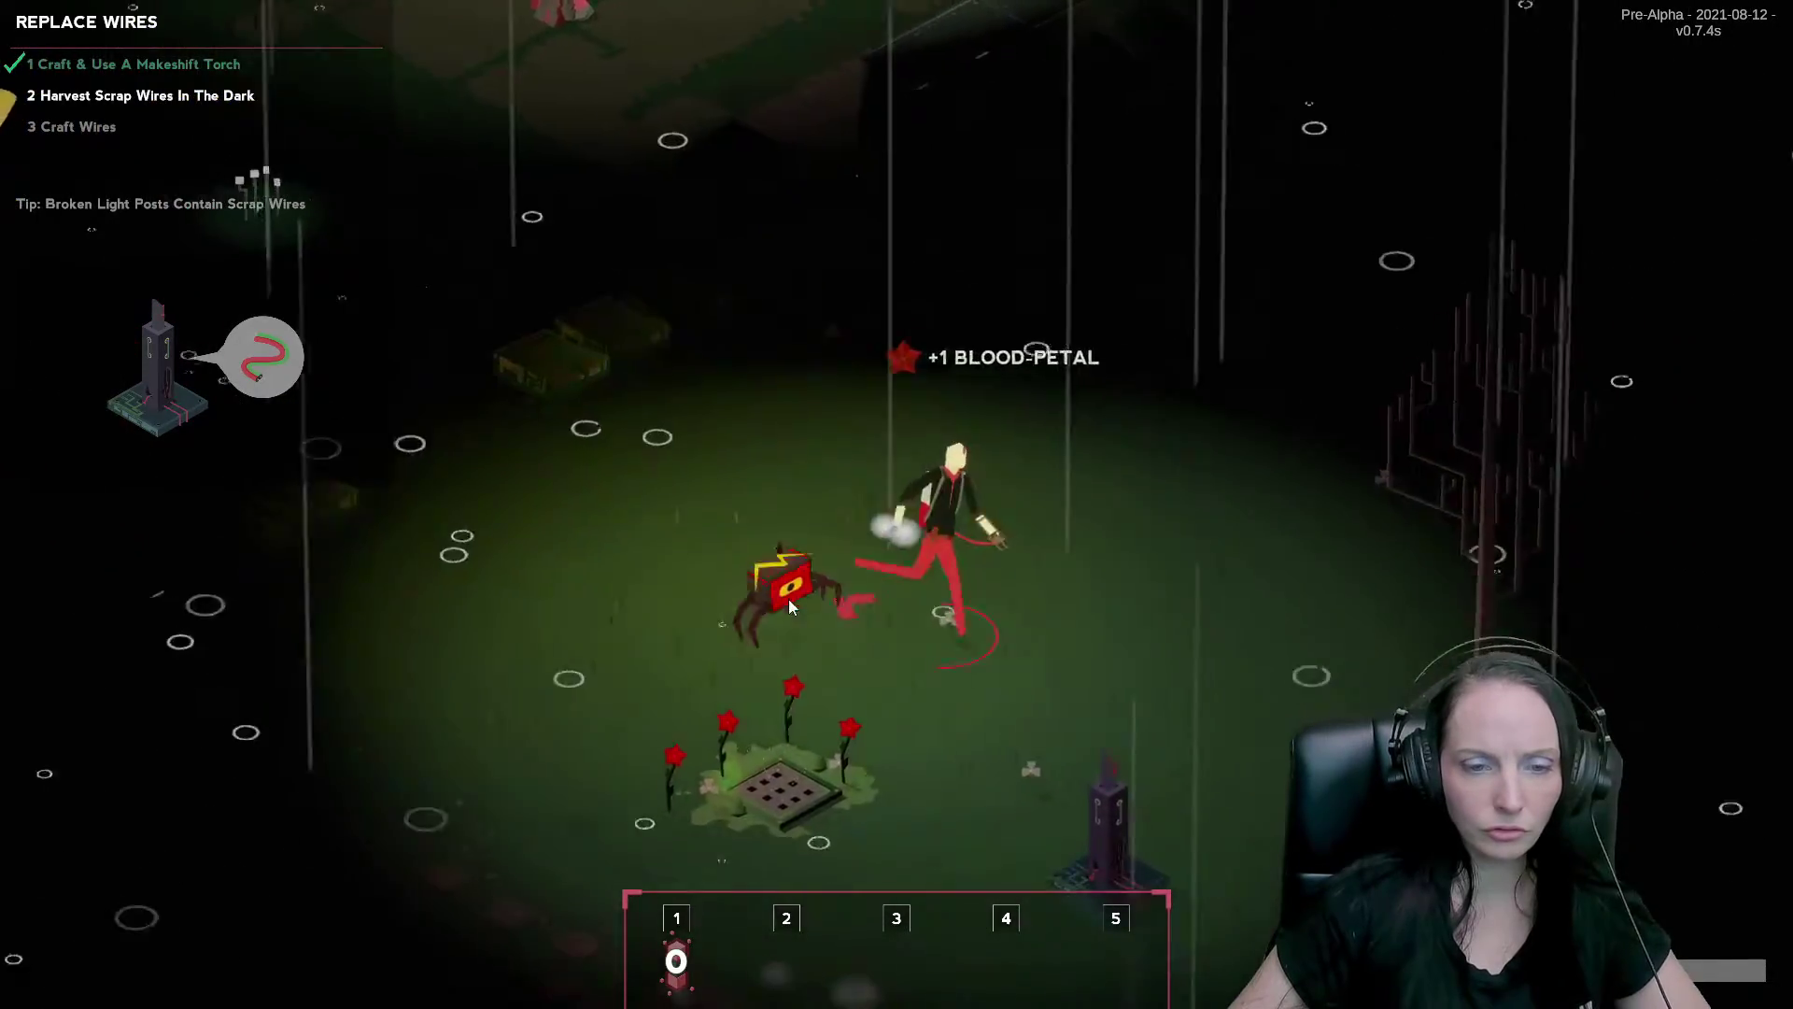
{"action": "key", "text": "d"}
{"action": "key", "text": "s"}
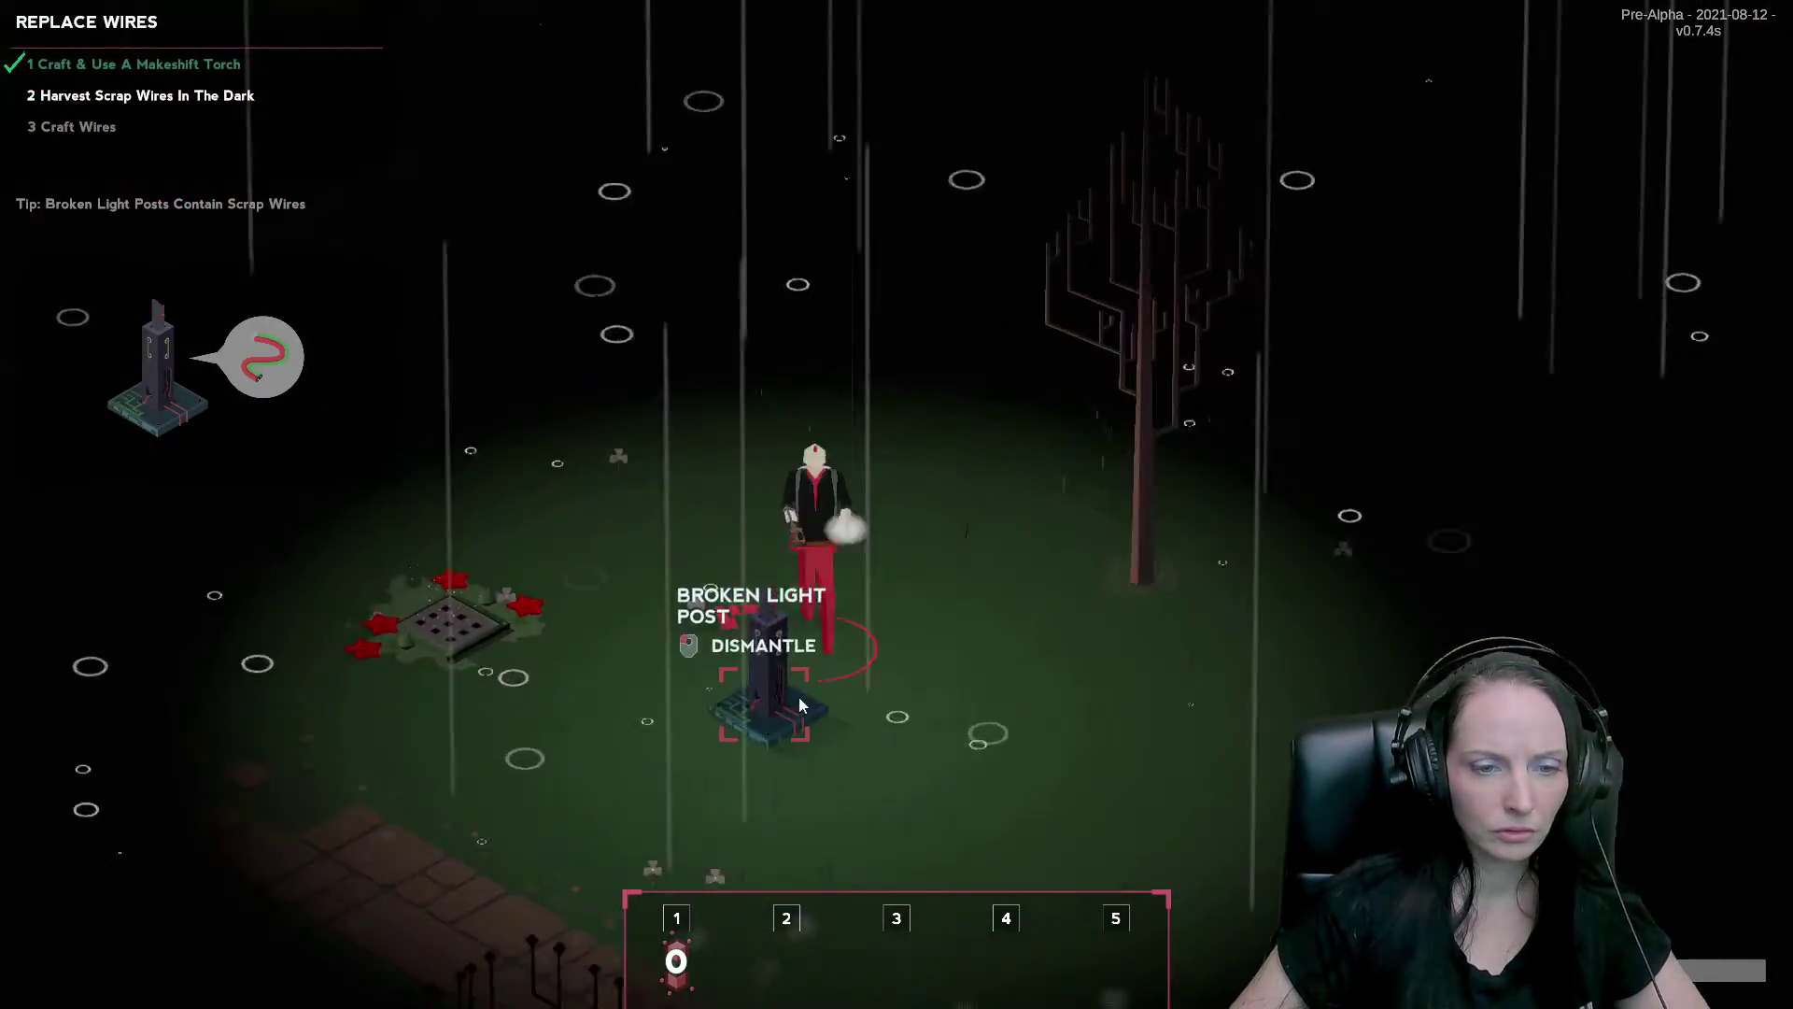
{"action": "left_click", "coordinate": [802, 705]}
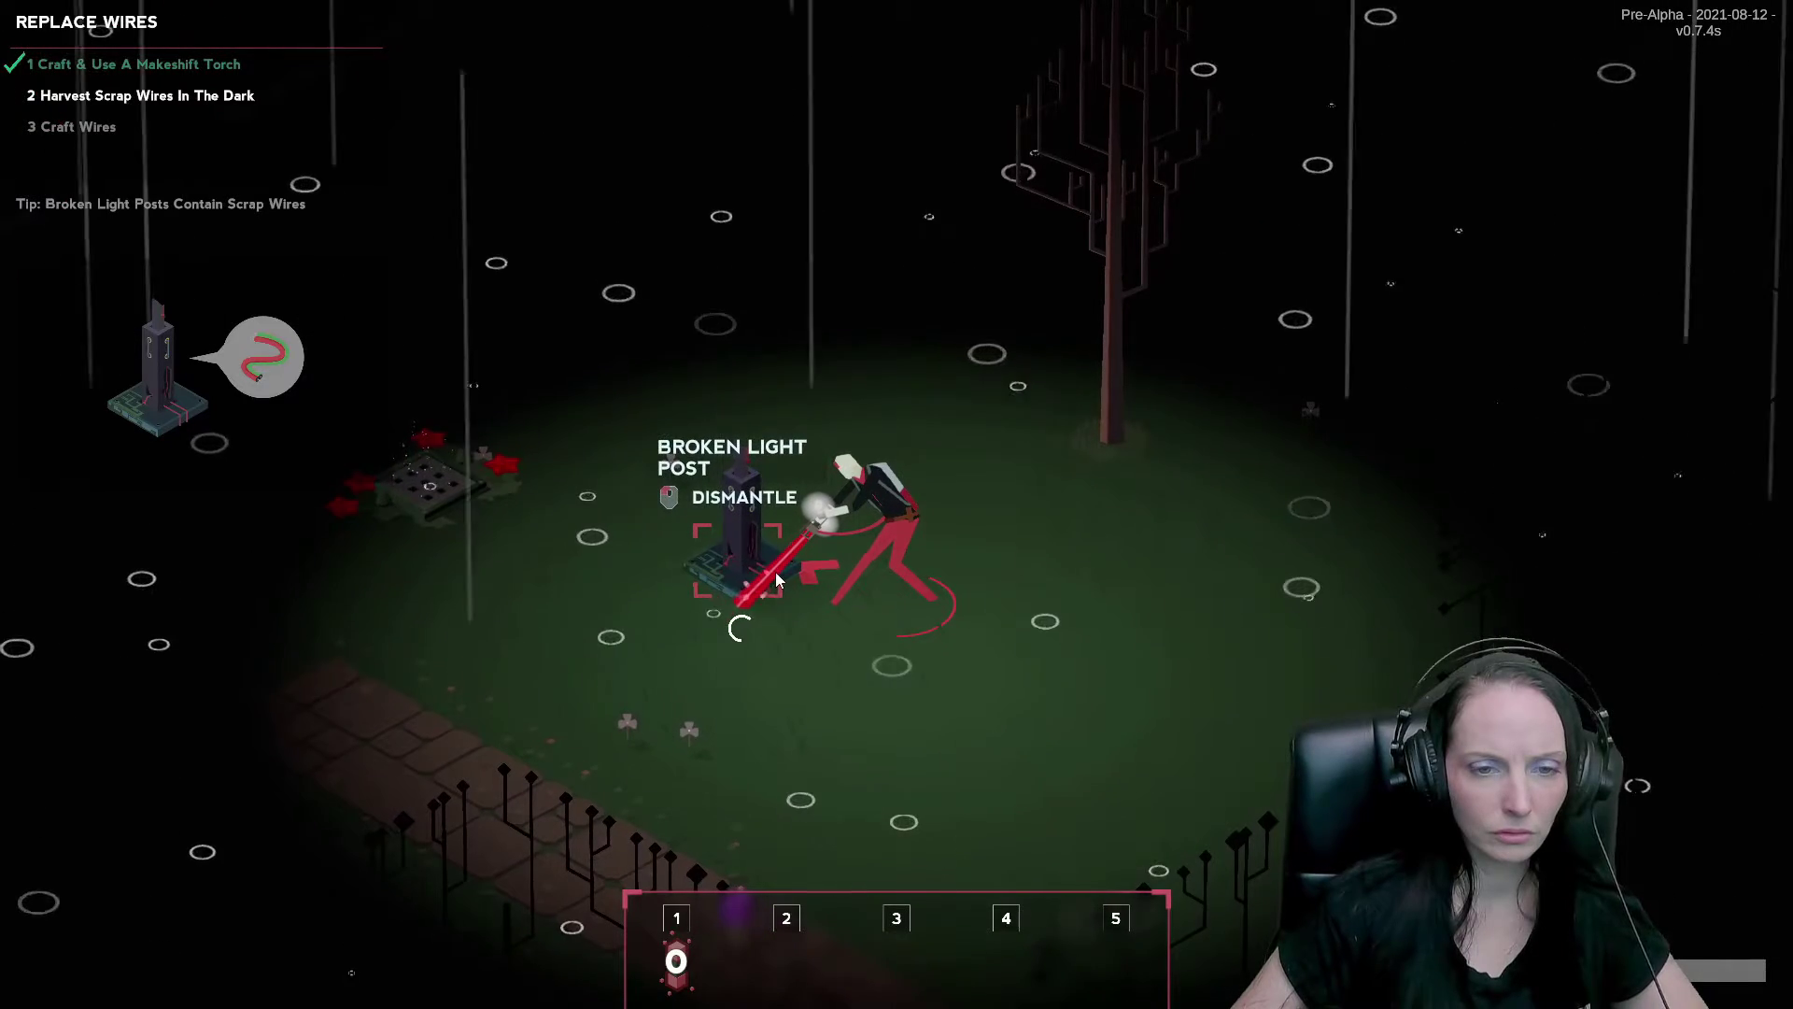
Walk back left, pick up the blood-petal and dismantle the first broken gate.
{"action": "key", "text": "a"}
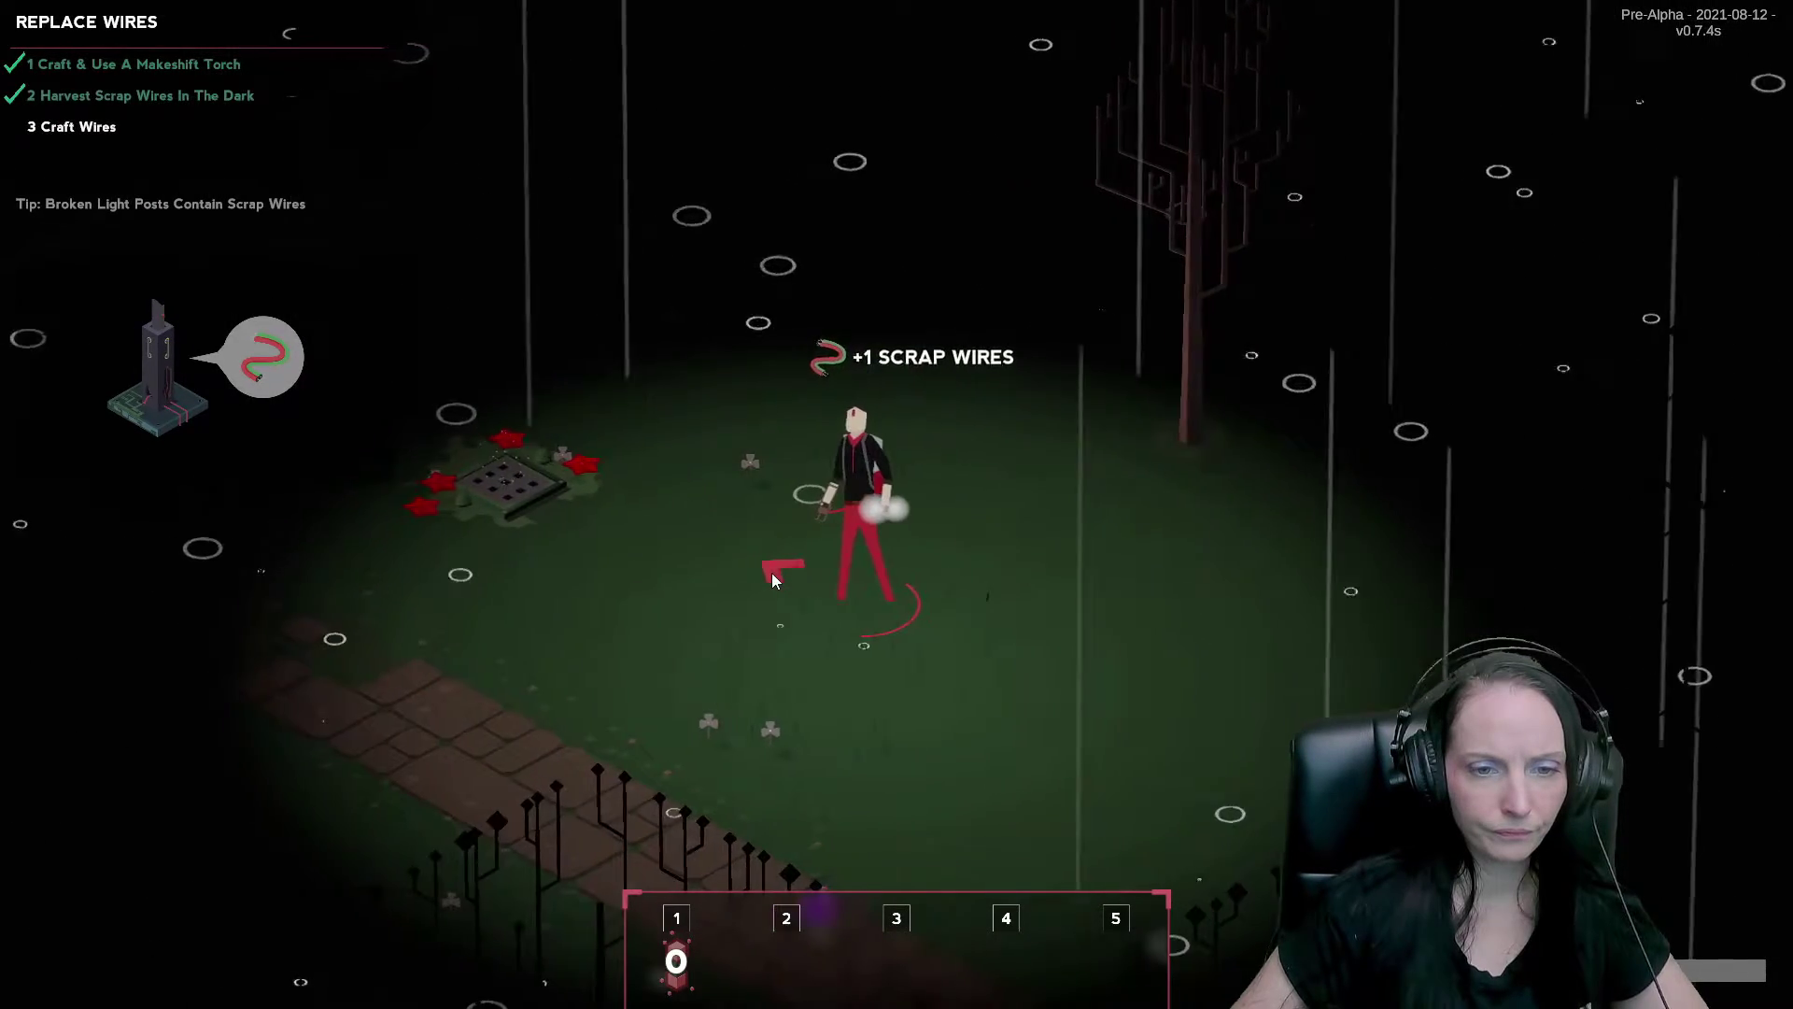
{"action": "key", "text": "a"}
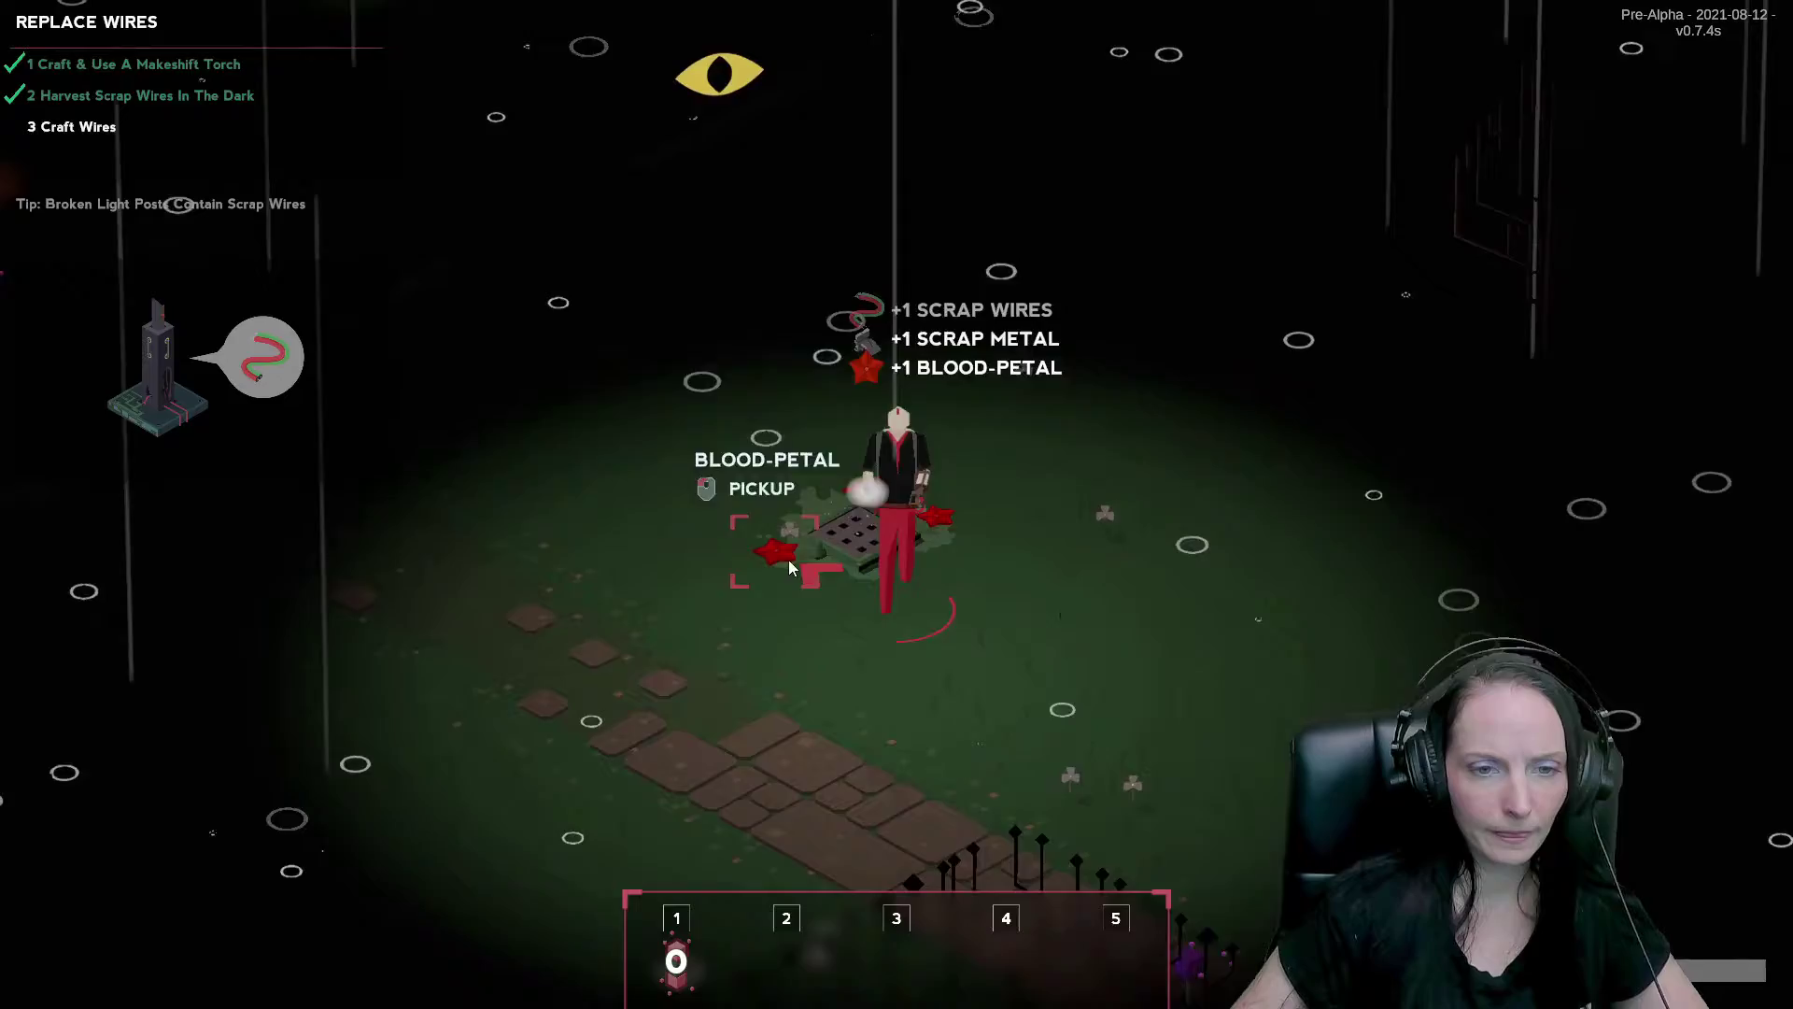
{"action": "left_click", "coordinate": [789, 565]}
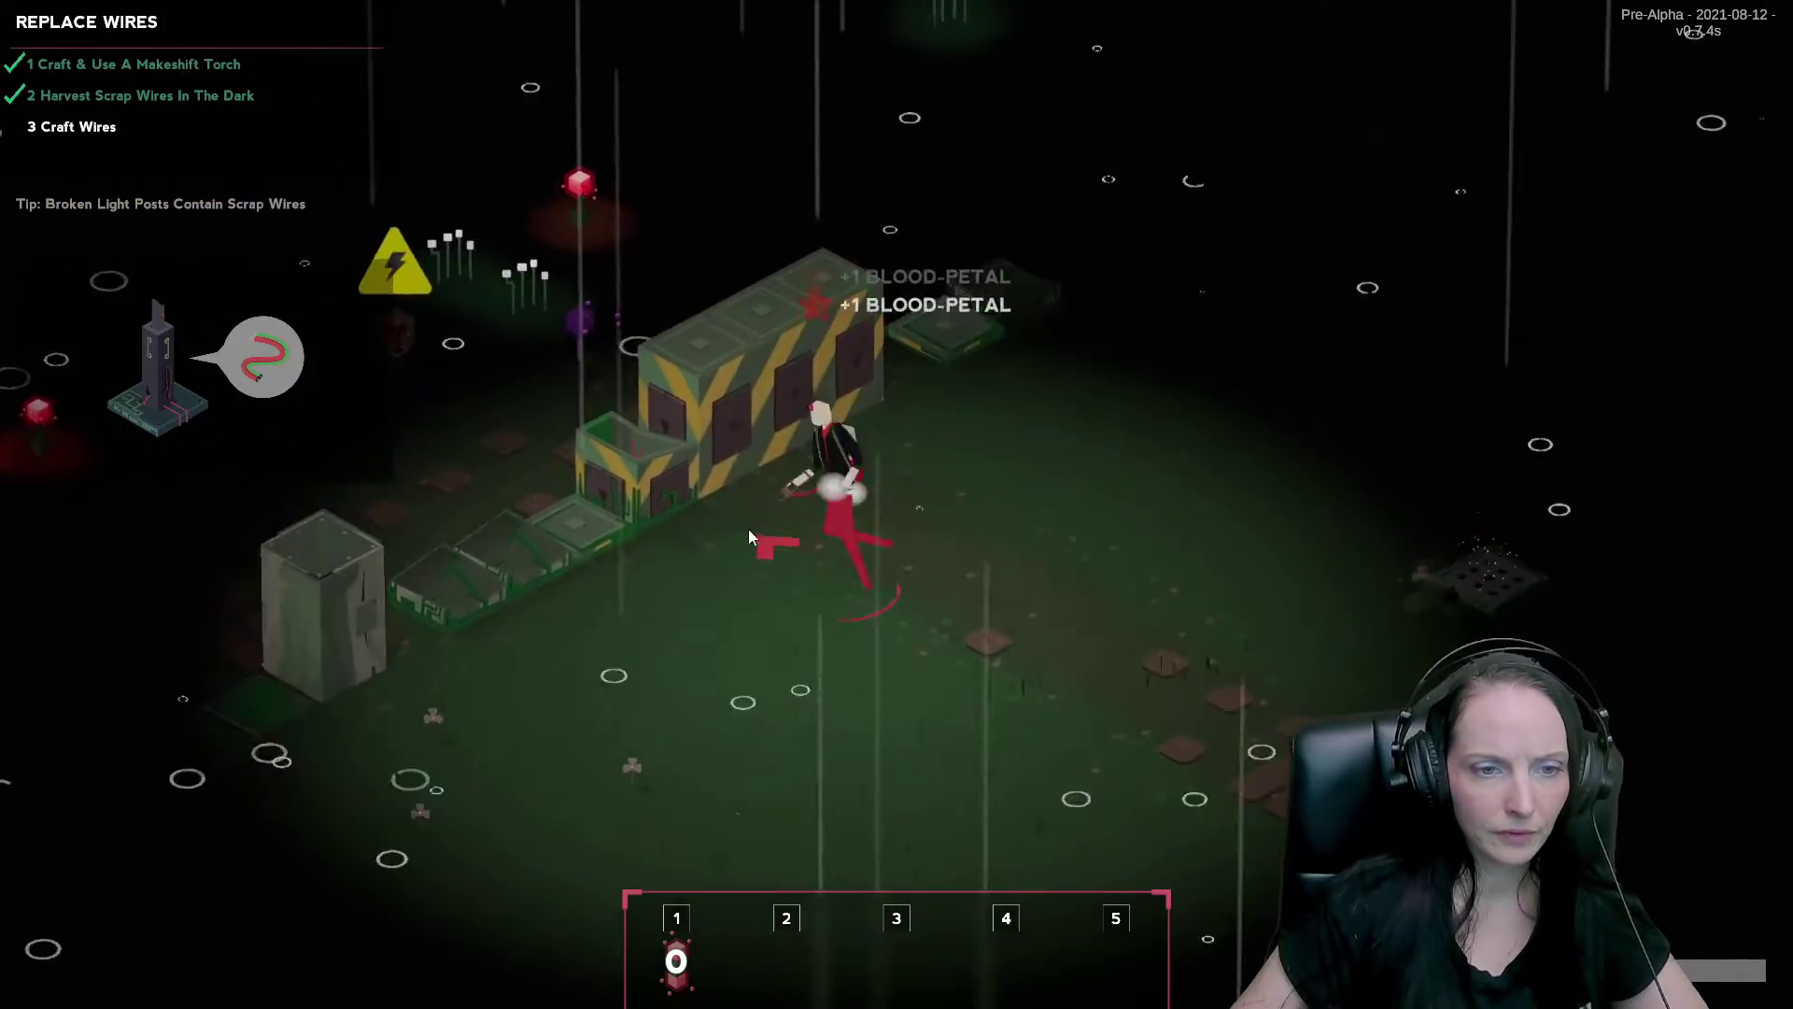
{"action": "left_click", "coordinate": [769, 531]}
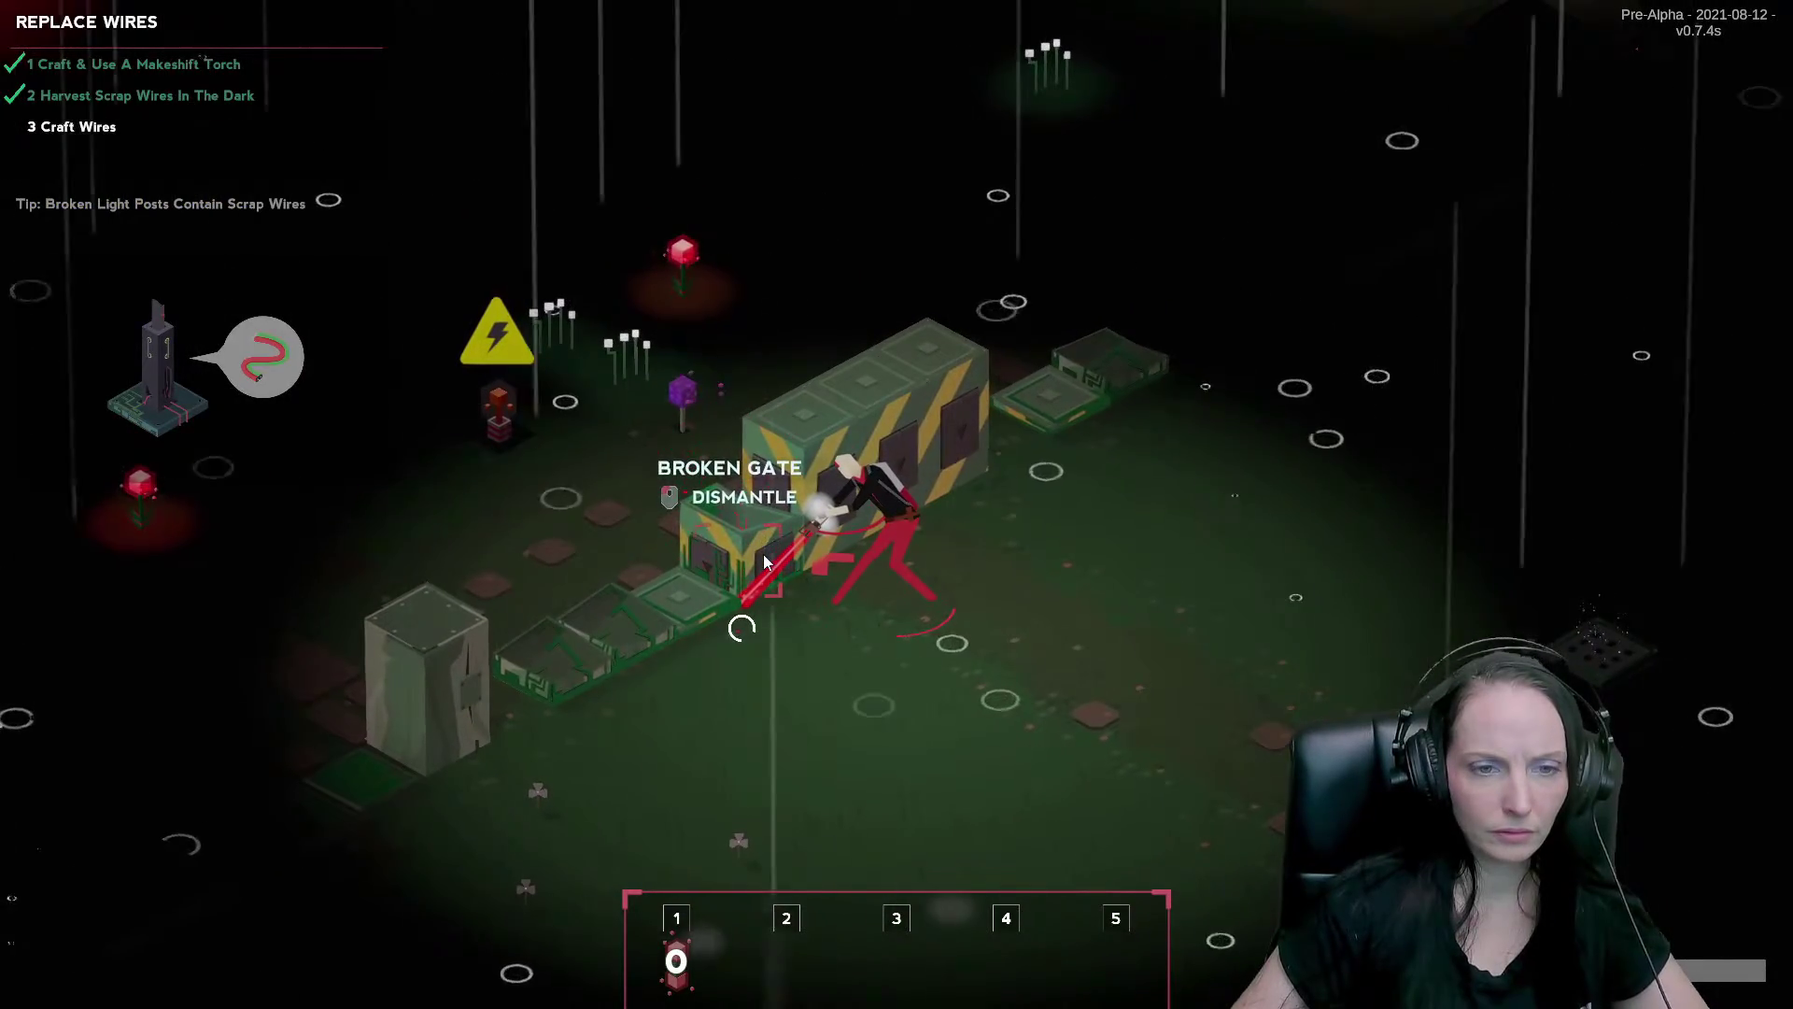
Dismantle the broken wall, a second broken gate and the light post's bulb for scrap.
{"action": "left_click", "coordinate": [782, 595]}
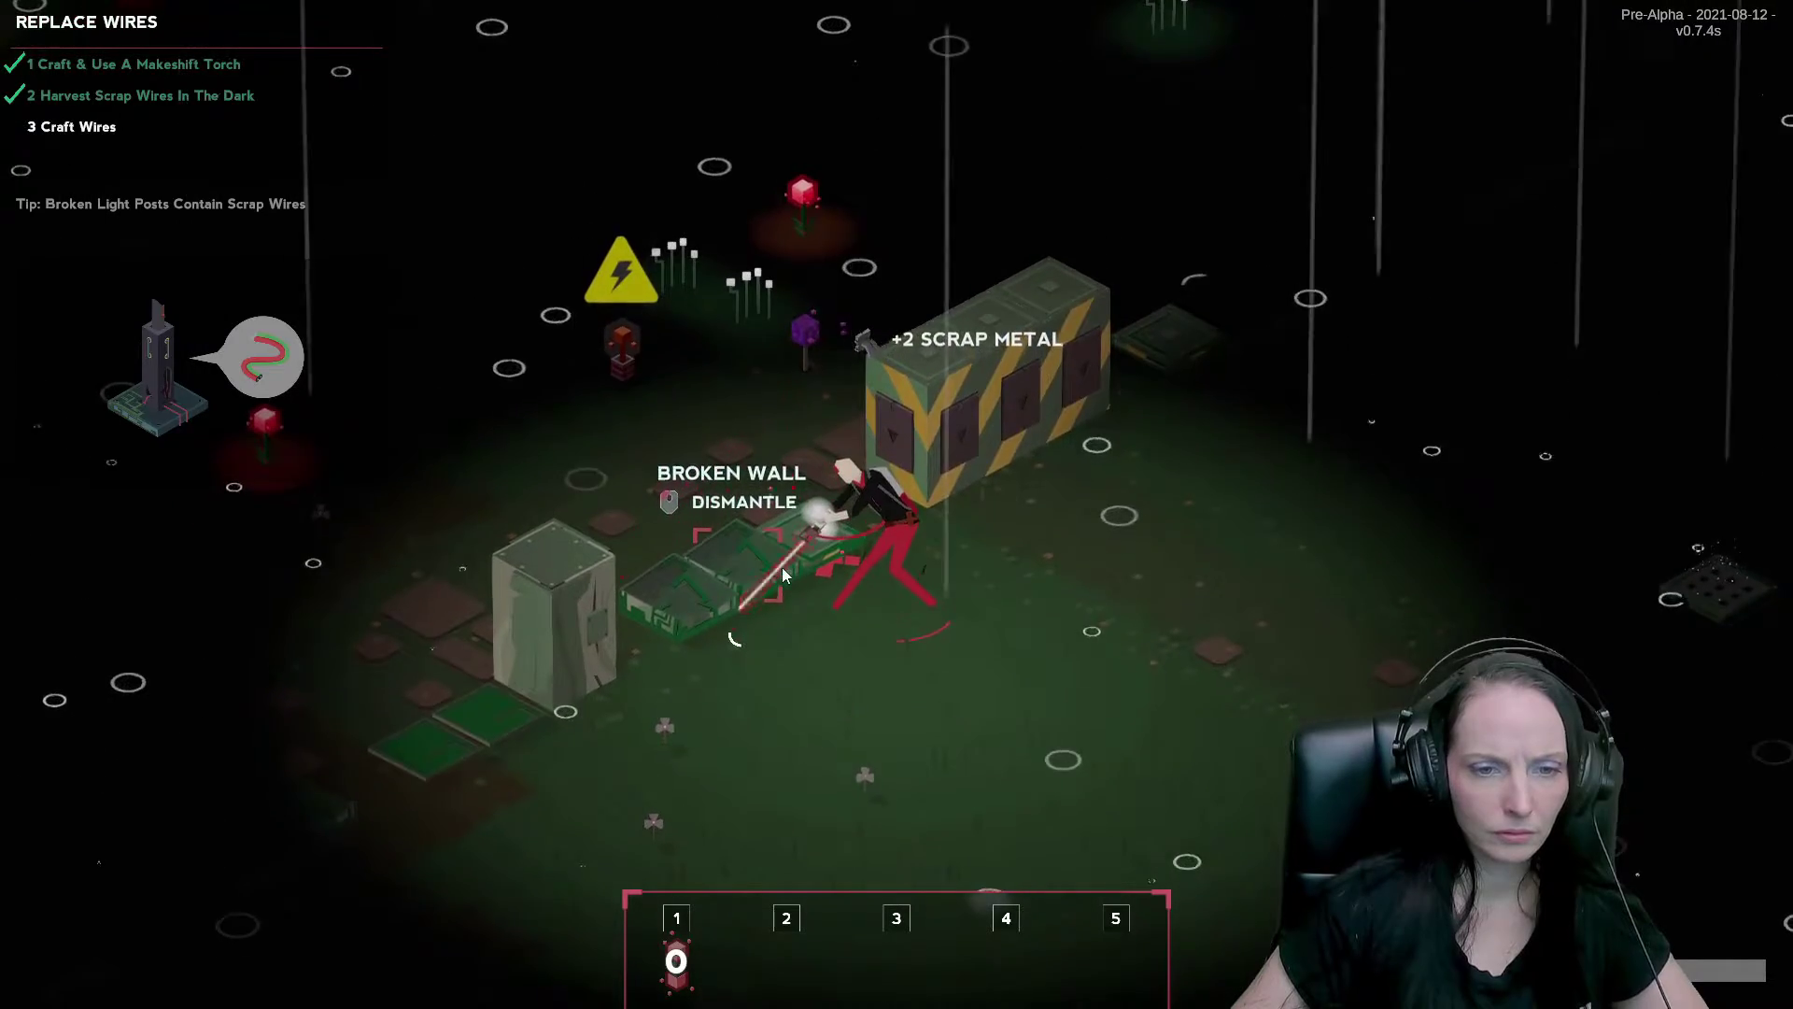
{"action": "left_click", "coordinate": [801, 530]}
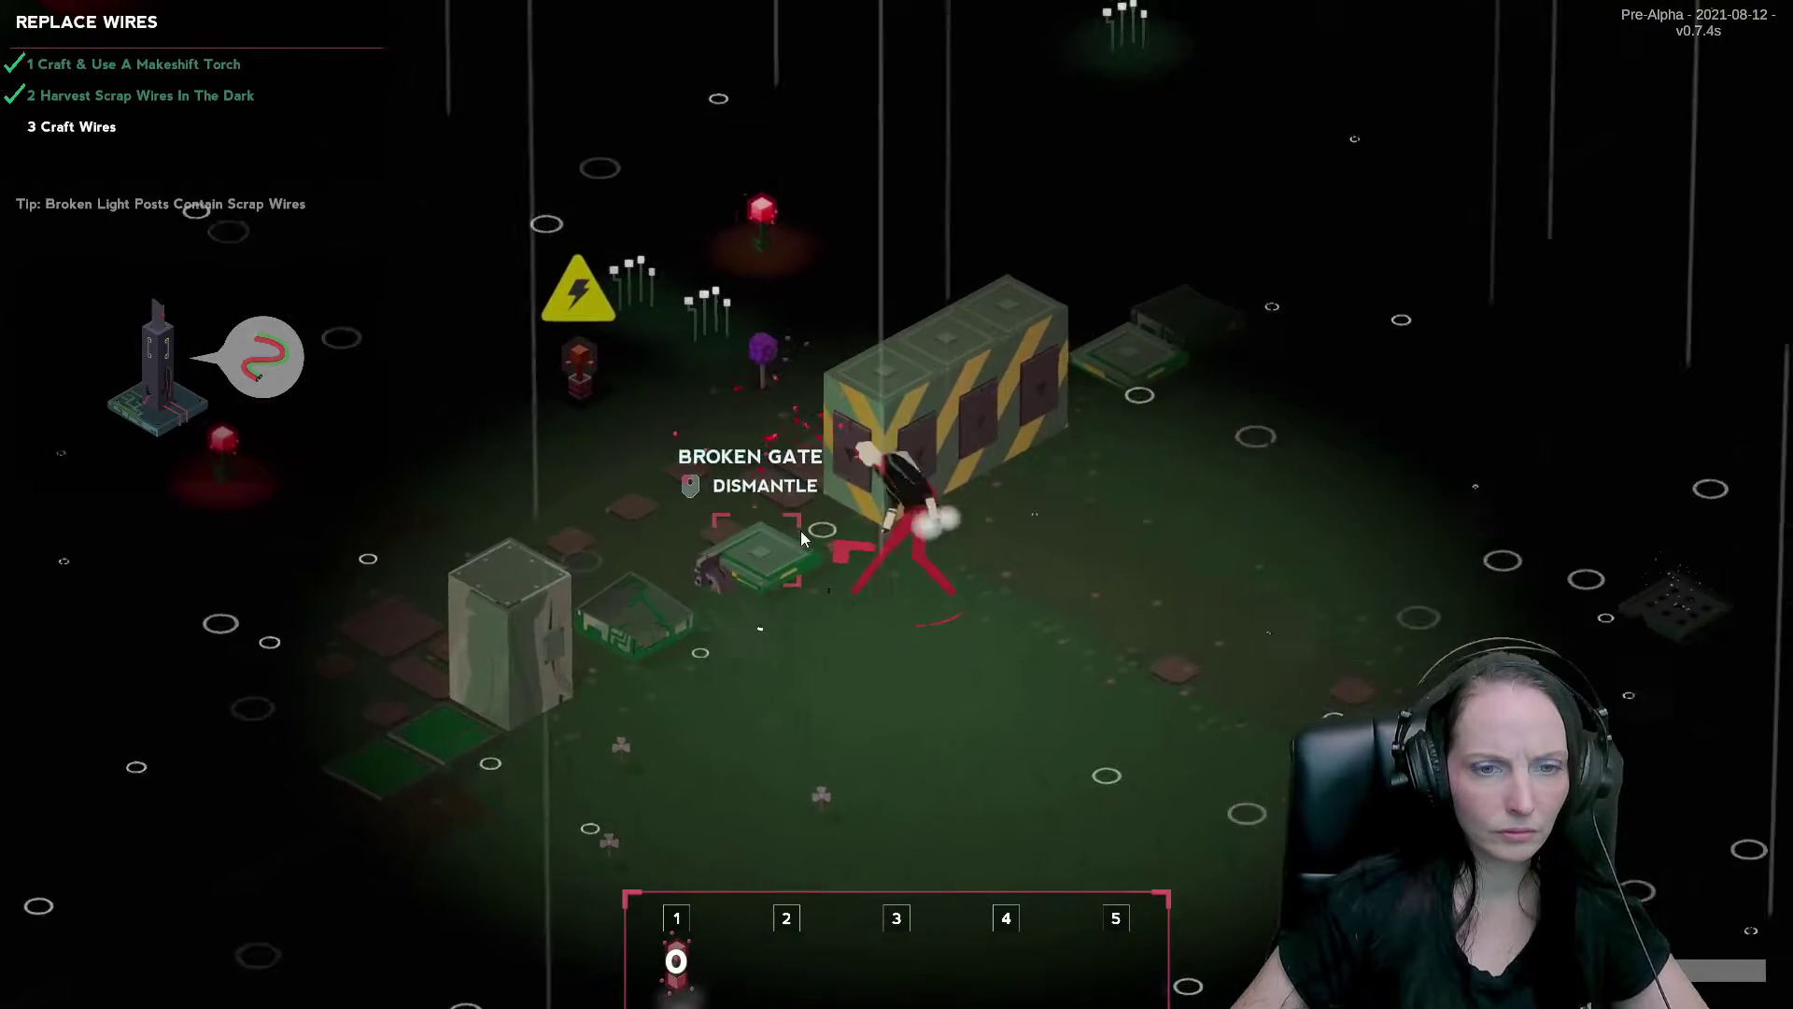
{"action": "left_click", "coordinate": [763, 566]}
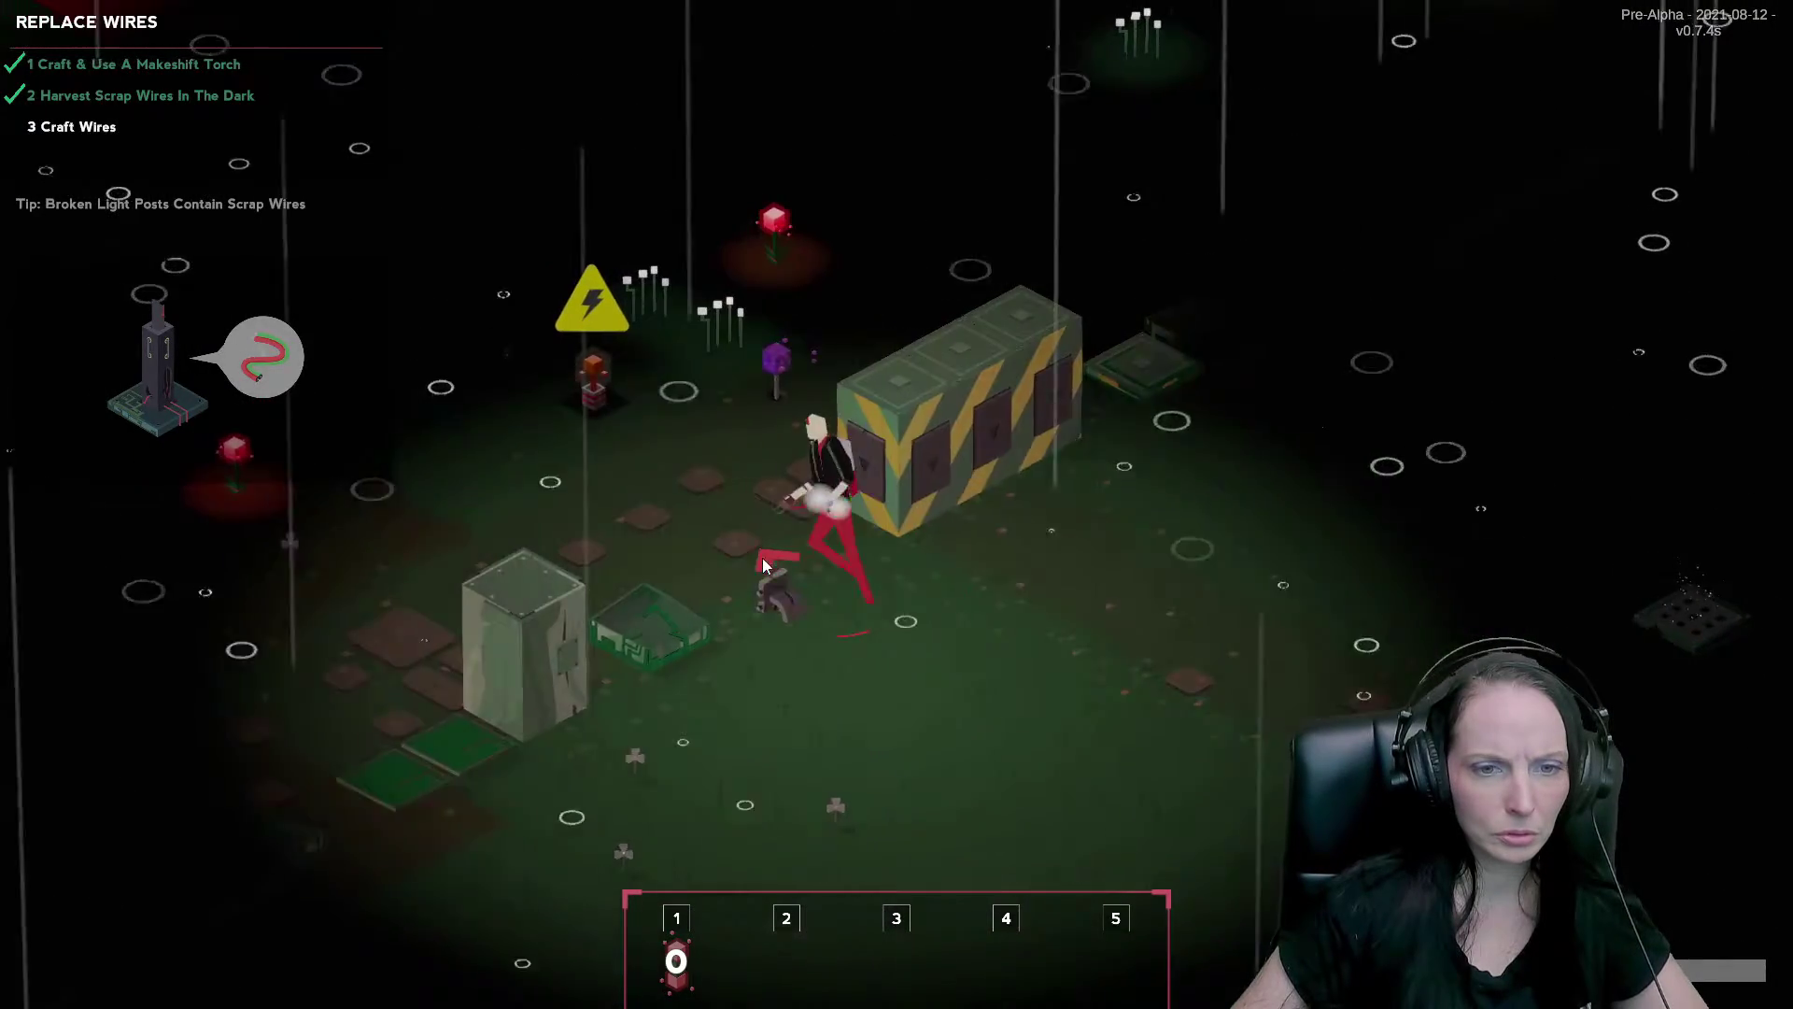
{"action": "left_click", "coordinate": [787, 382]}
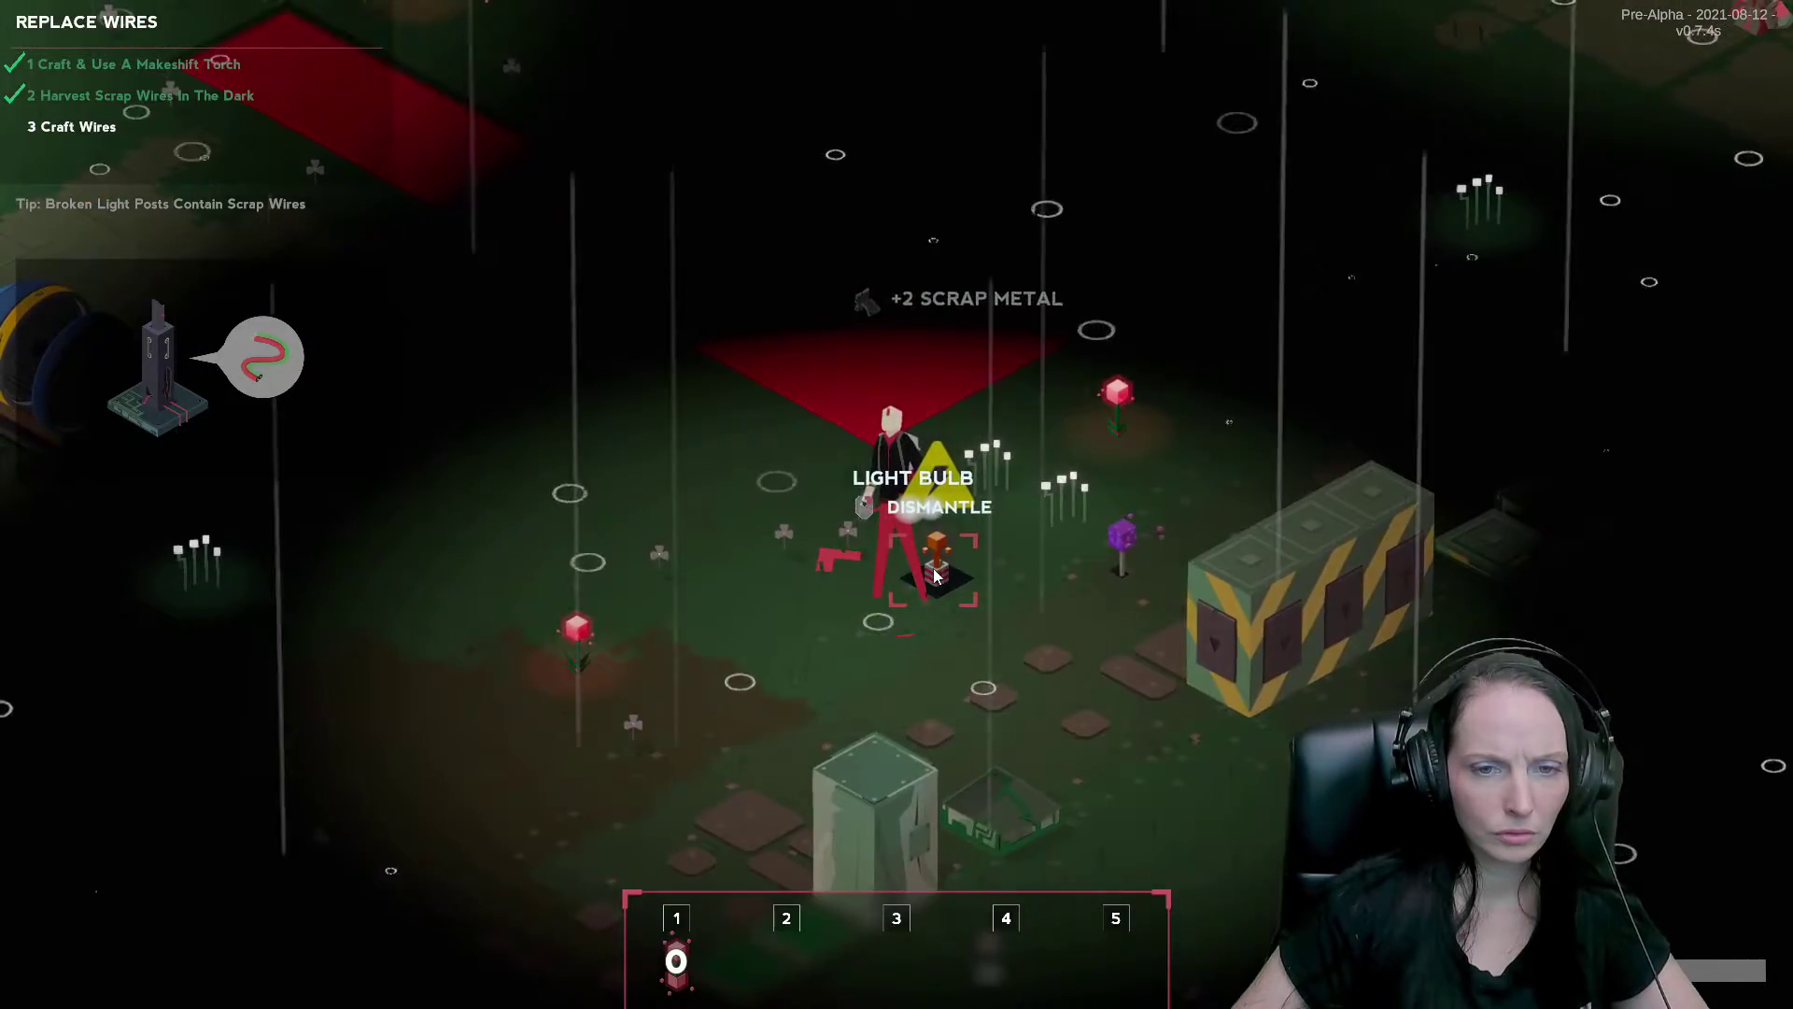
{"action": "left_click", "coordinate": [936, 572]}
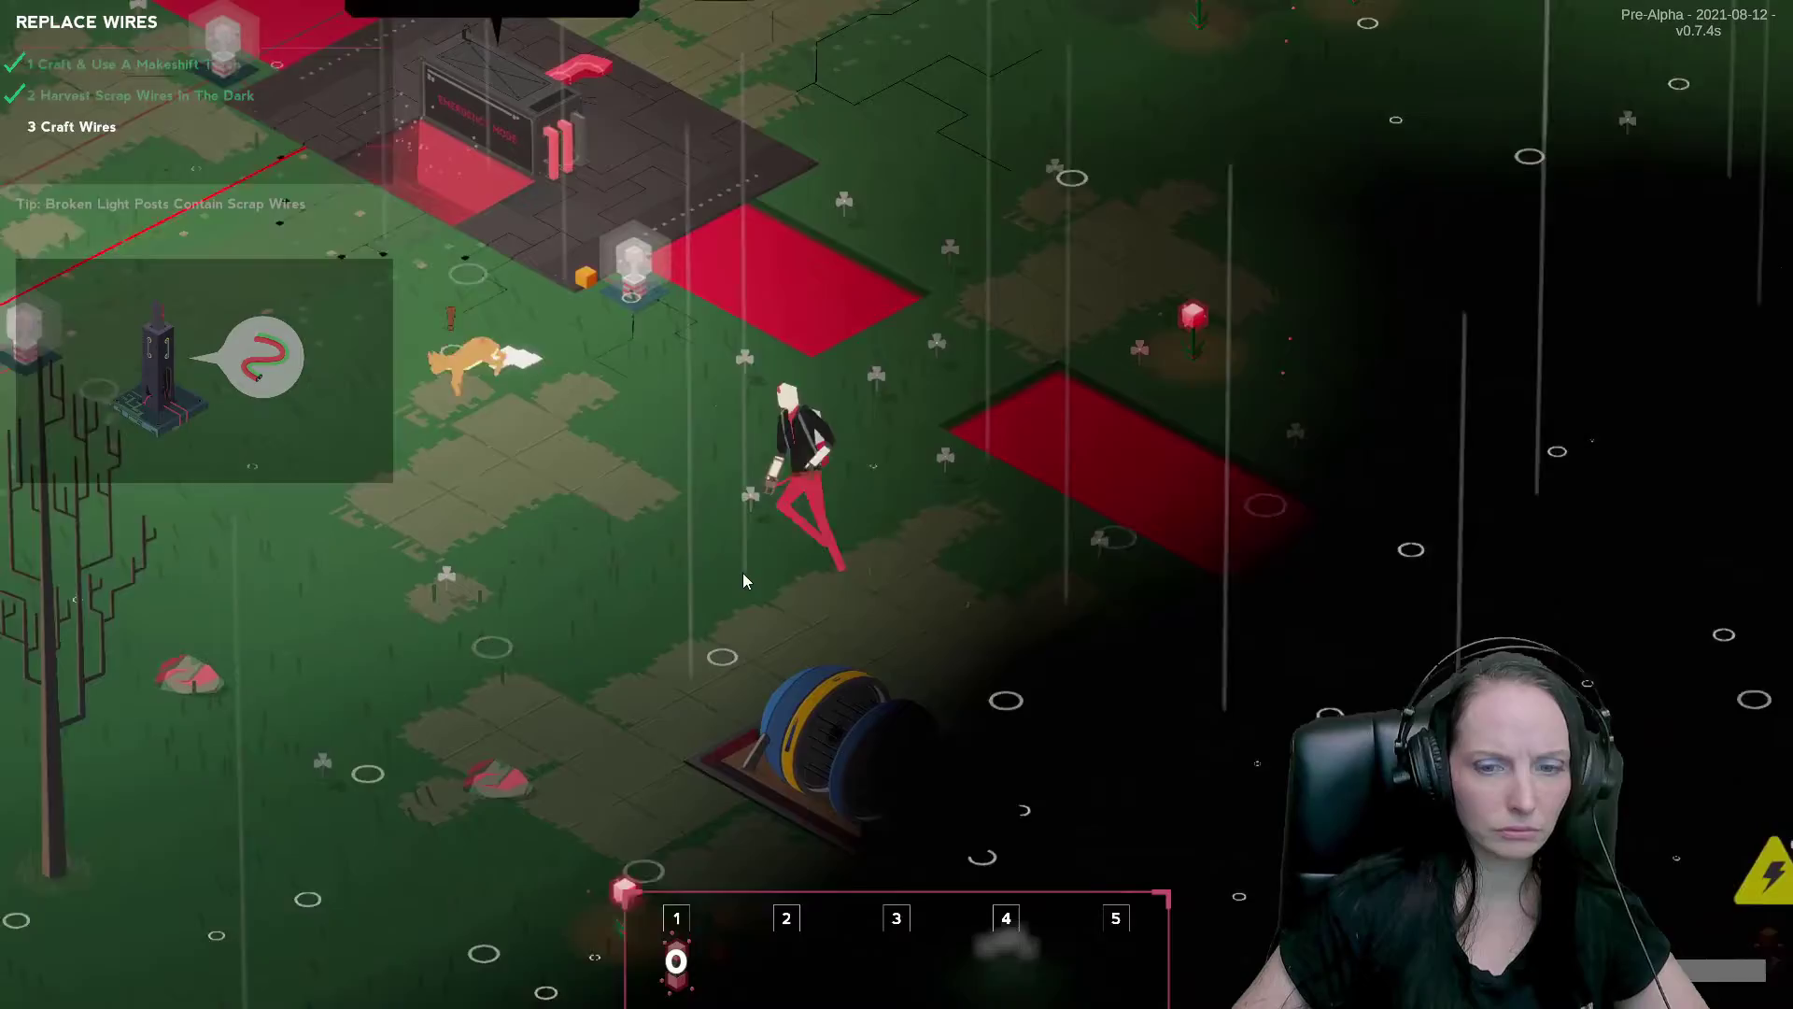
Craft a Blood-Ore from the Resources recipes in the inventory.
{"action": "key", "text": "a"}
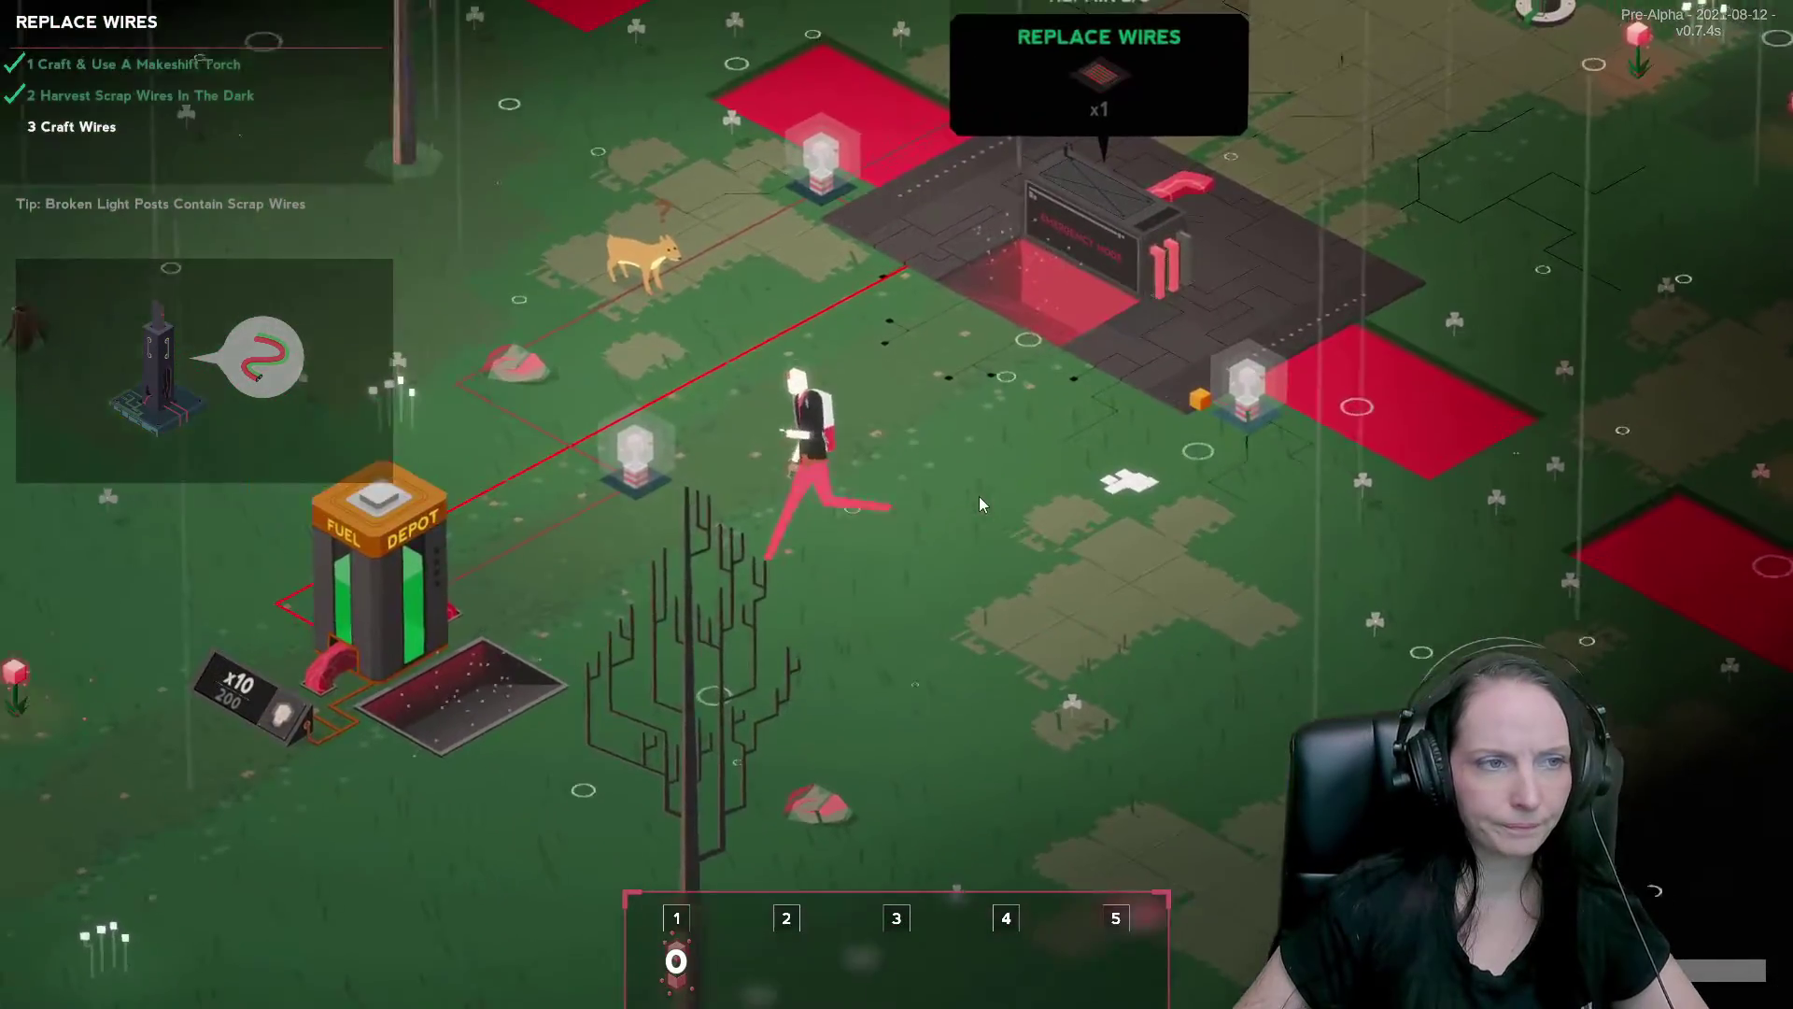
{"action": "key", "text": "w"}
{"action": "key", "text": "Tab"}
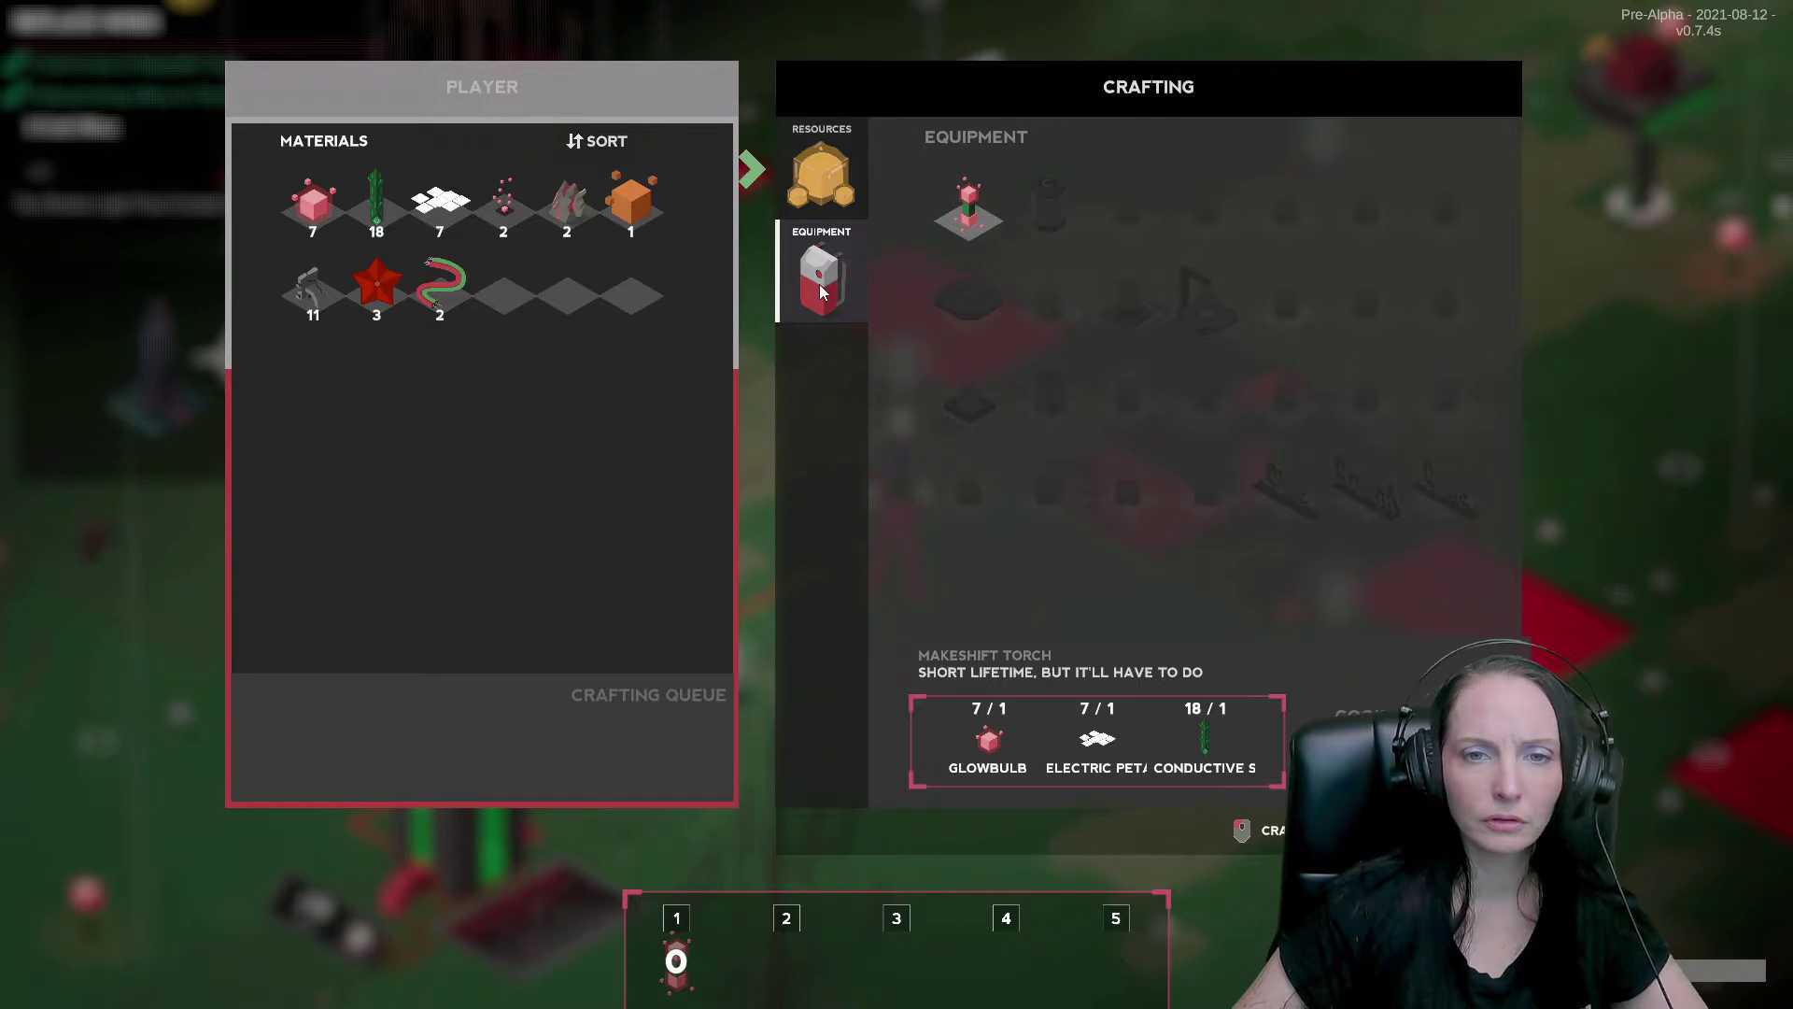
{"action": "left_click", "coordinate": [822, 182]}
{"action": "mouse_move", "coordinate": [969, 406]}
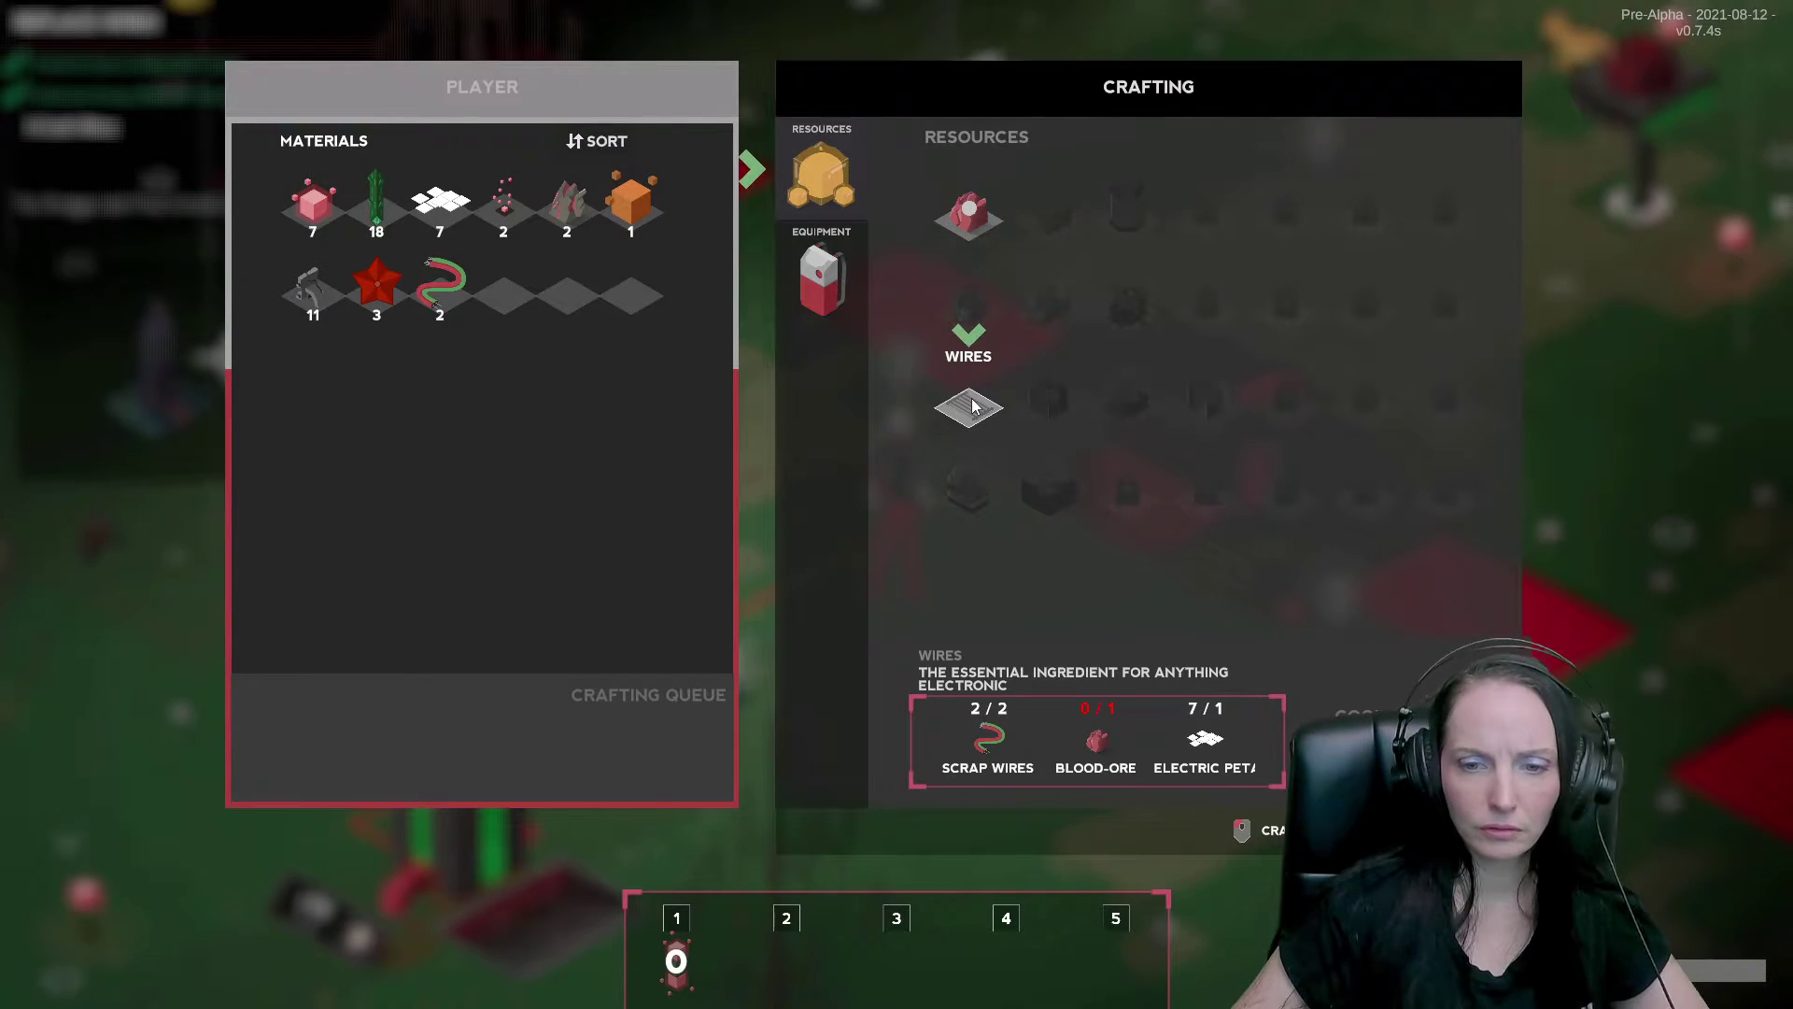
{"action": "key", "text": "Tab"}
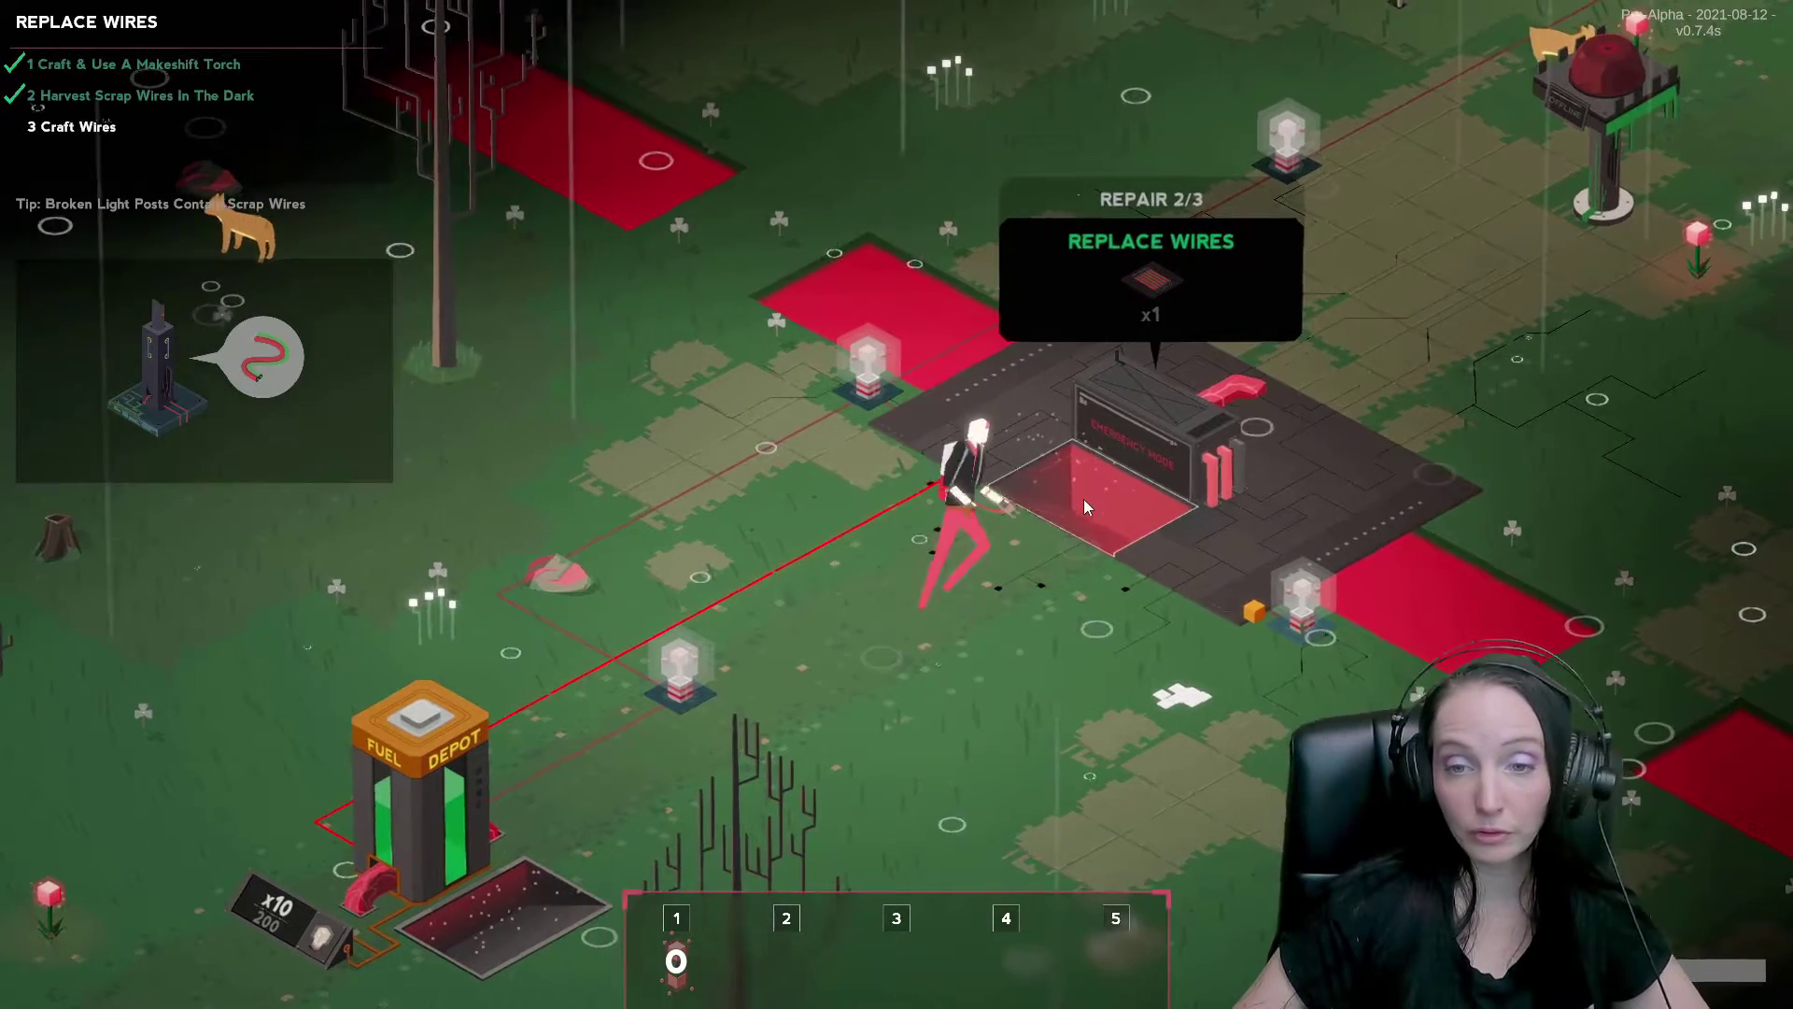
{"action": "key", "text": "Tab"}
{"action": "left_click", "coordinate": [967, 213]}
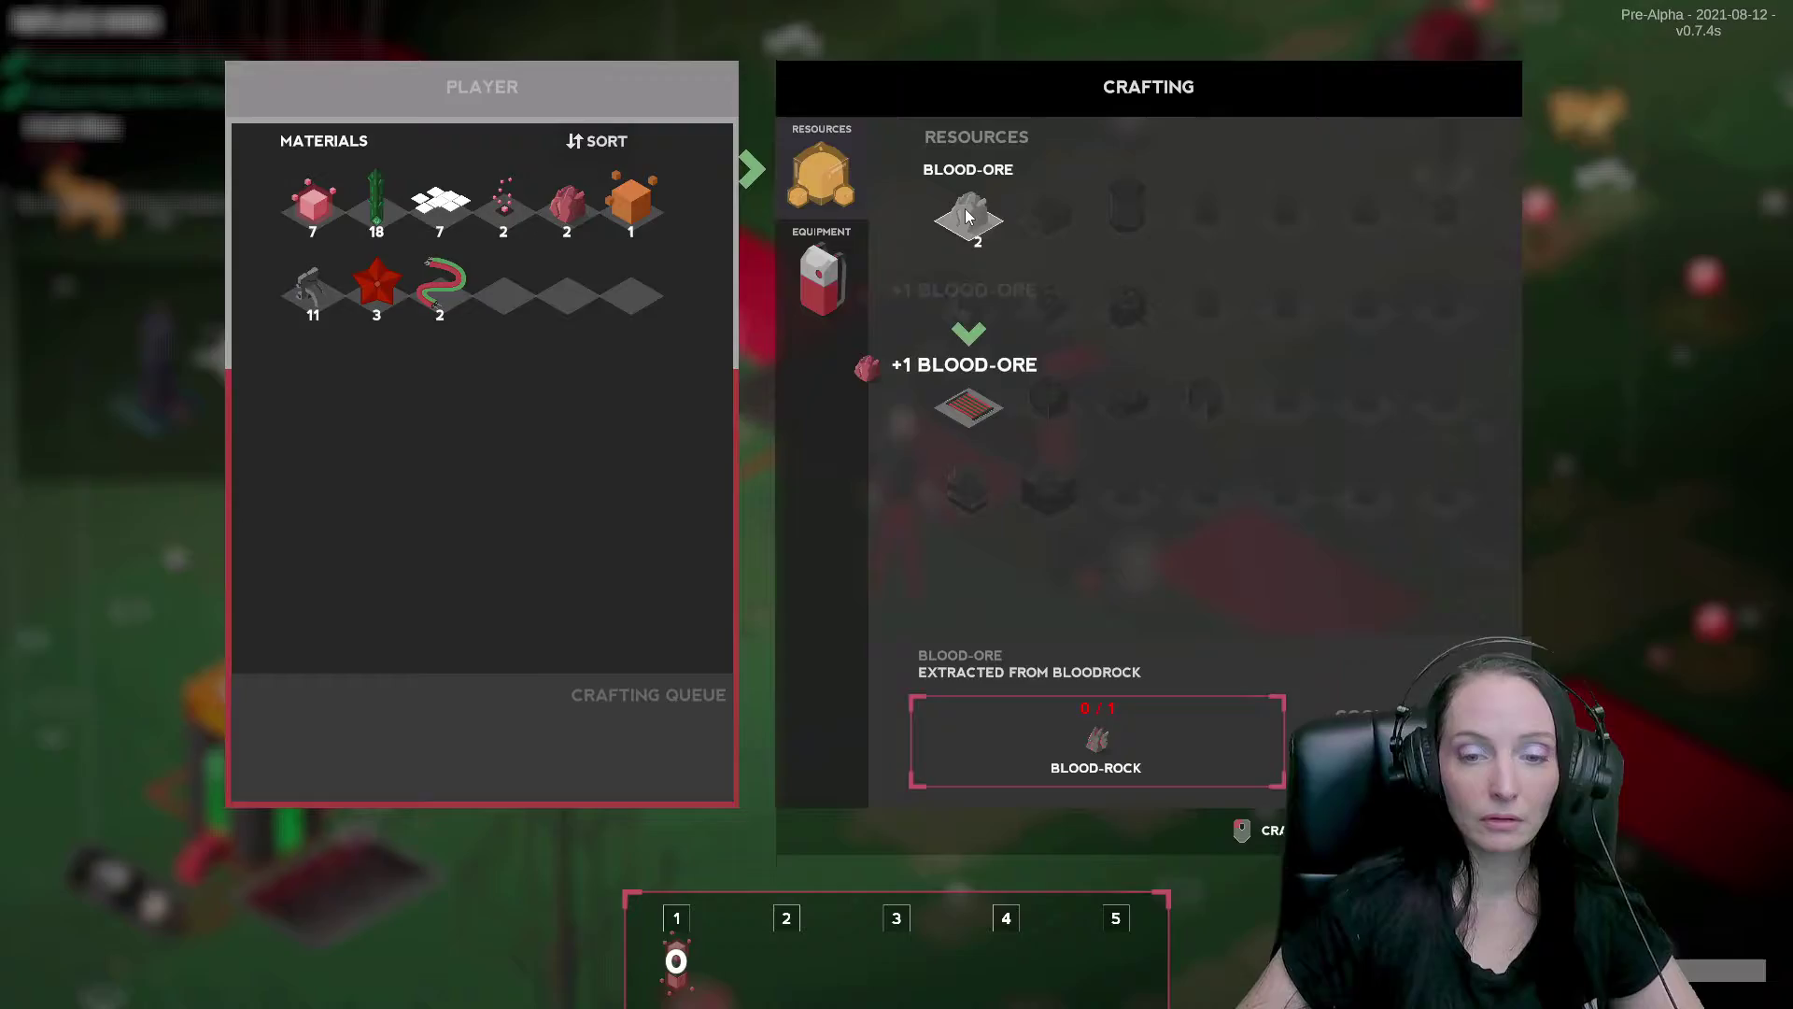
{"action": "key", "text": "Tab"}
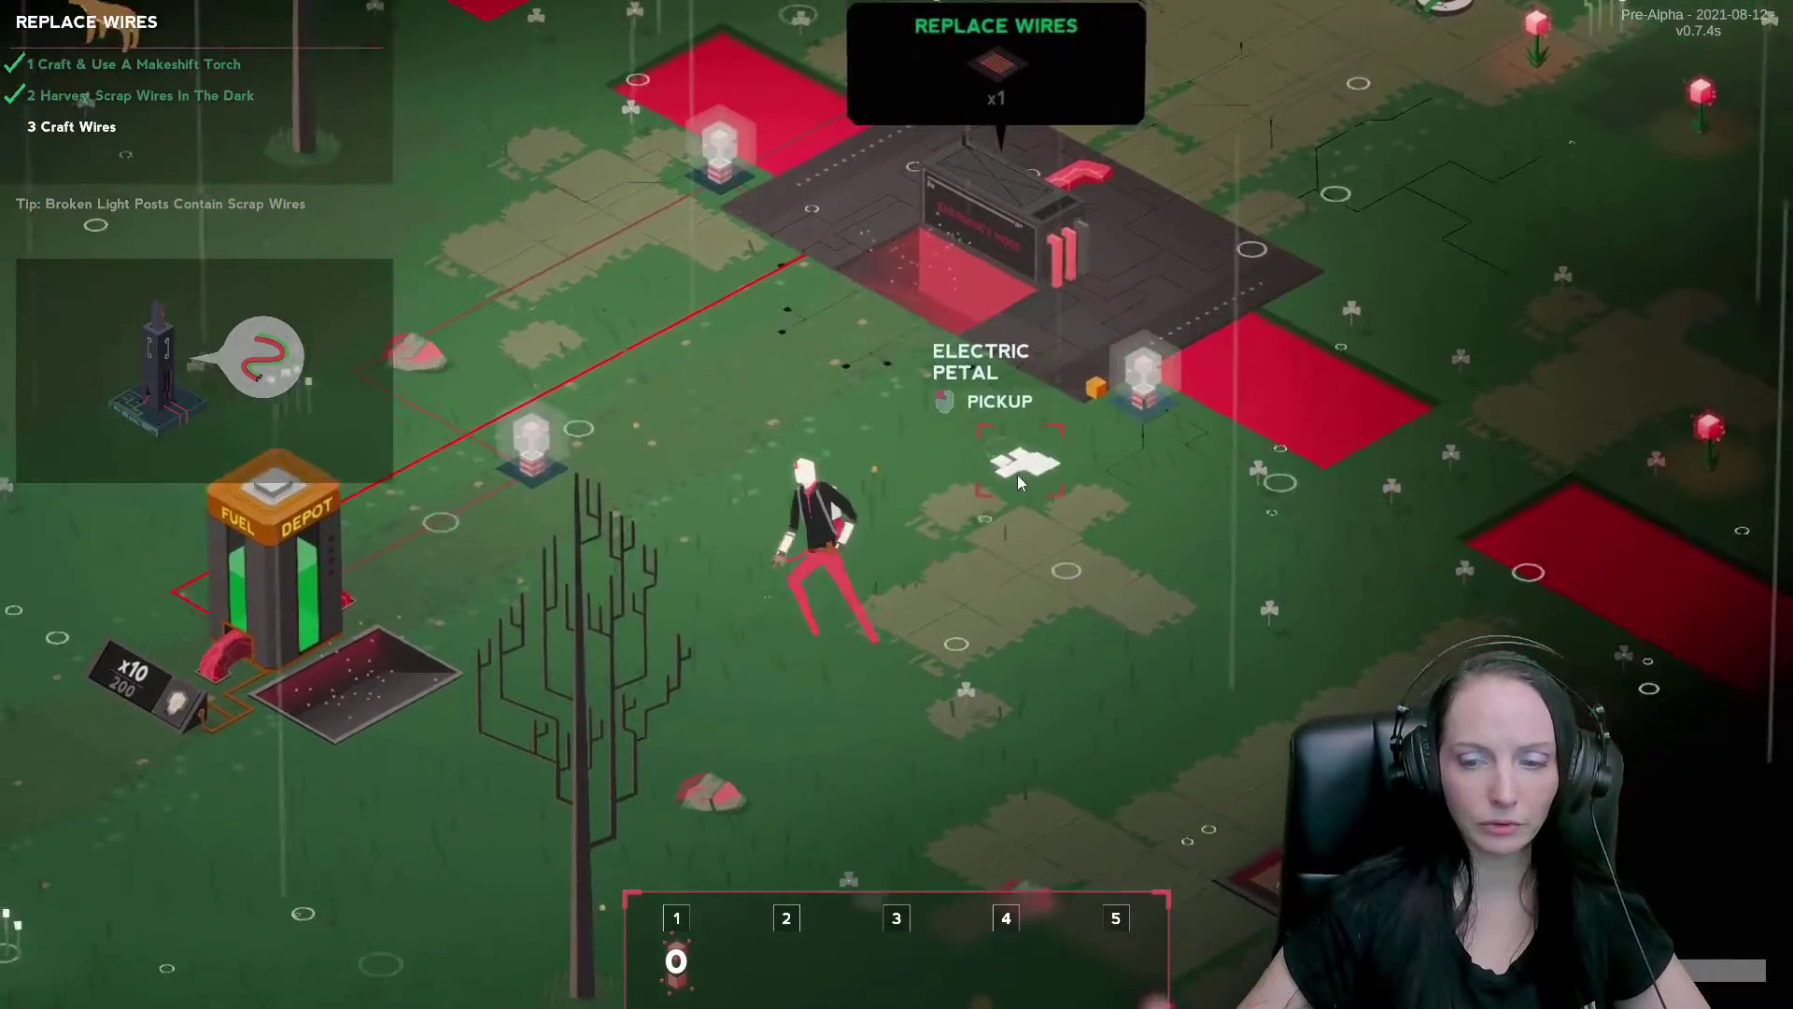
Walk to the Blood-Rock and harvest it.
{"action": "key", "text": "s"}
{"action": "key", "text": "a"}
{"action": "left_click", "coordinate": [1038, 581]}
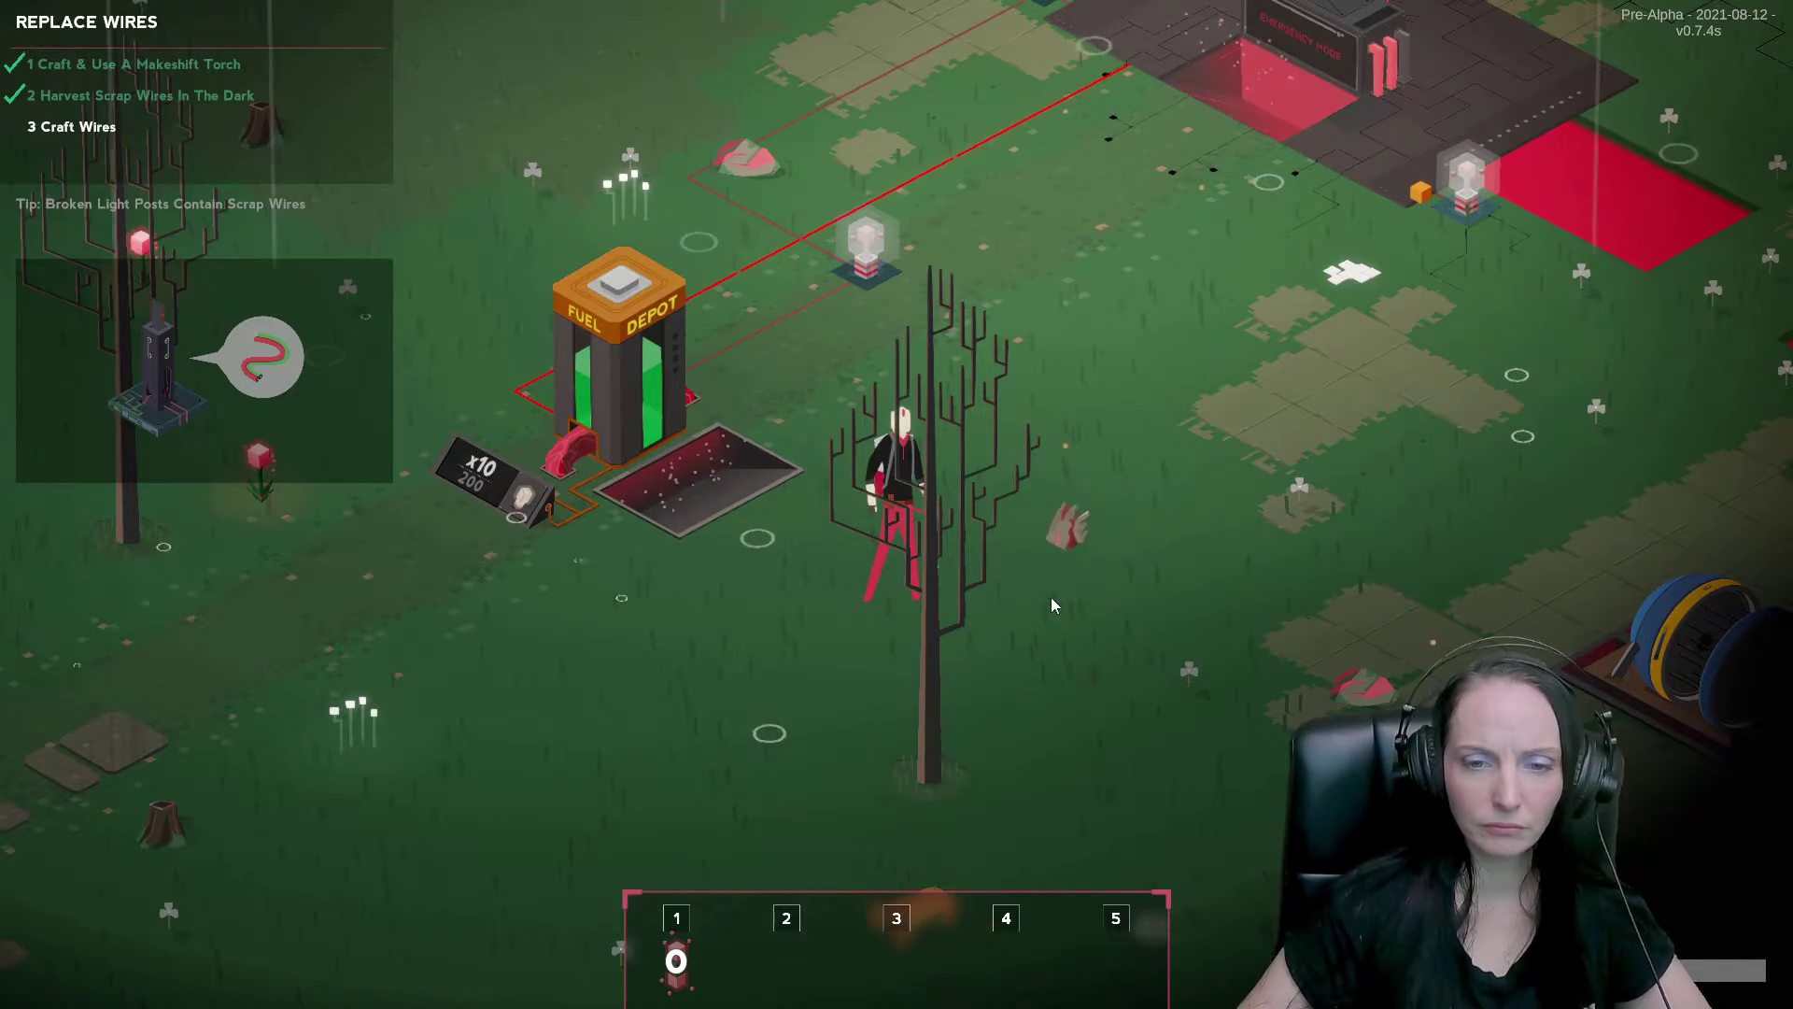
Return to the emergency station and craft the Wires.
{"action": "key", "text": "d"}
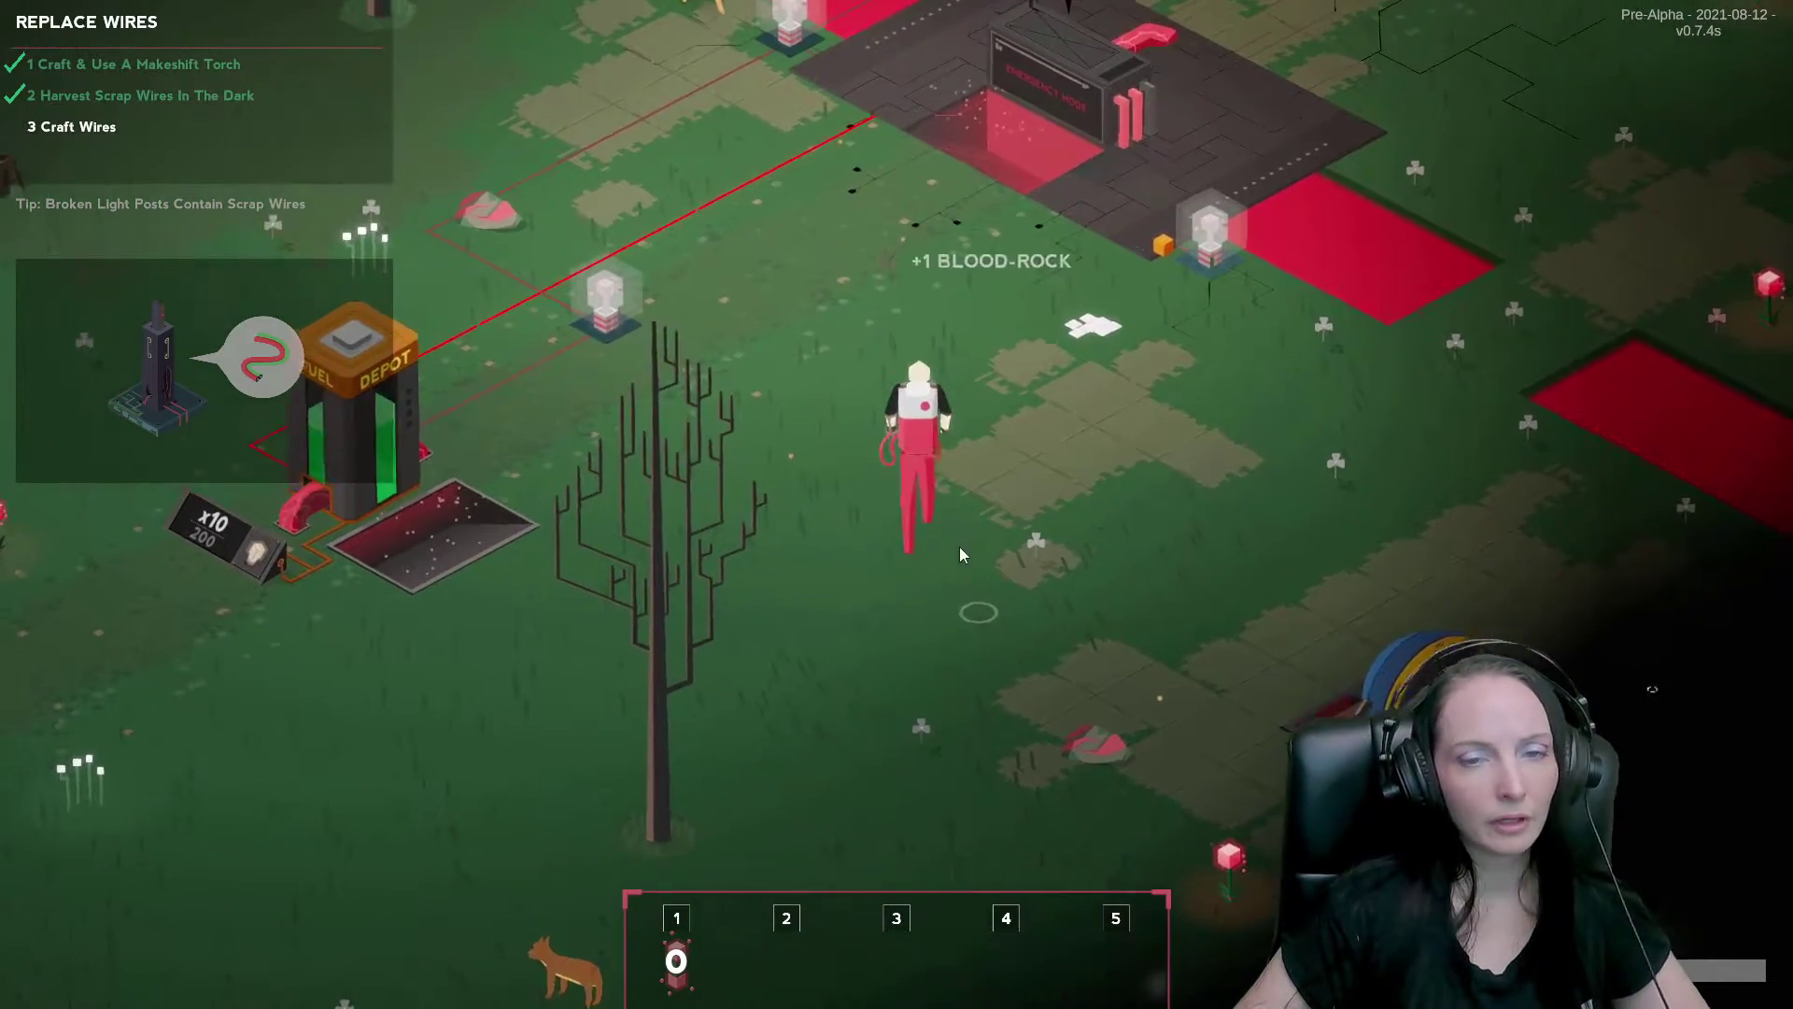
{"action": "key", "text": "w"}
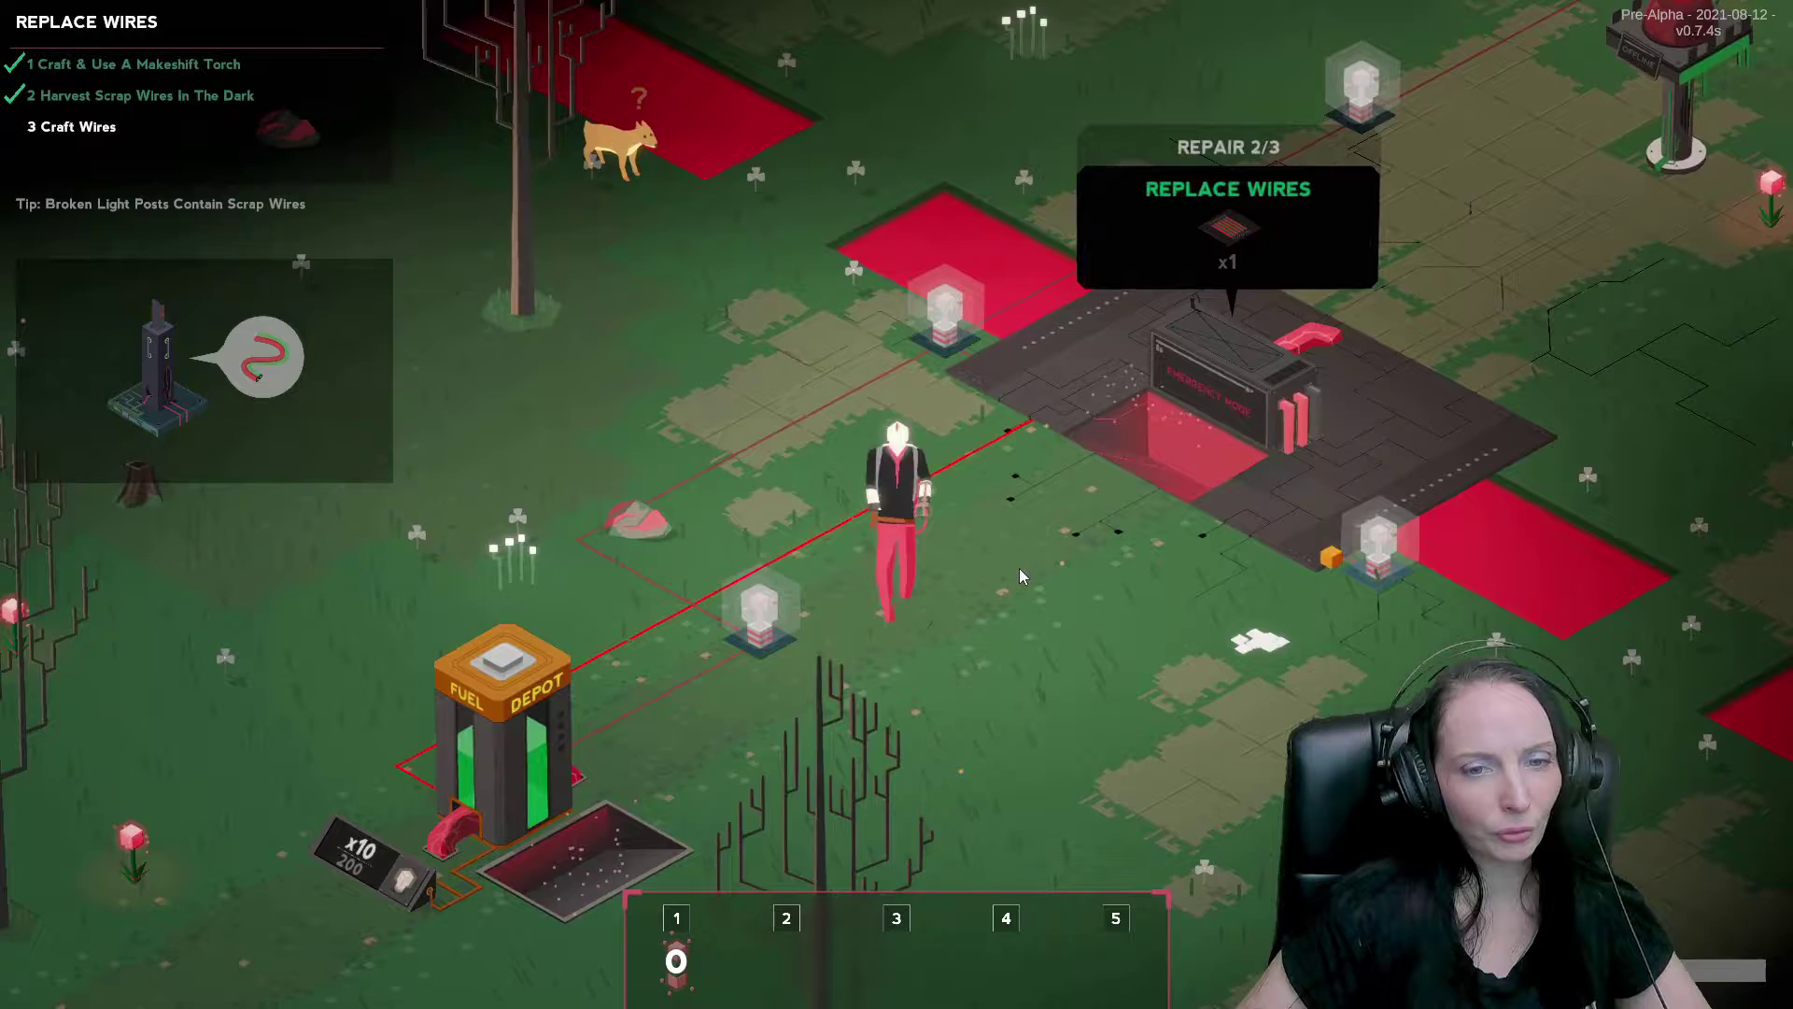
{"action": "key", "text": "Tab"}
{"action": "left_click", "coordinate": [976, 412]}
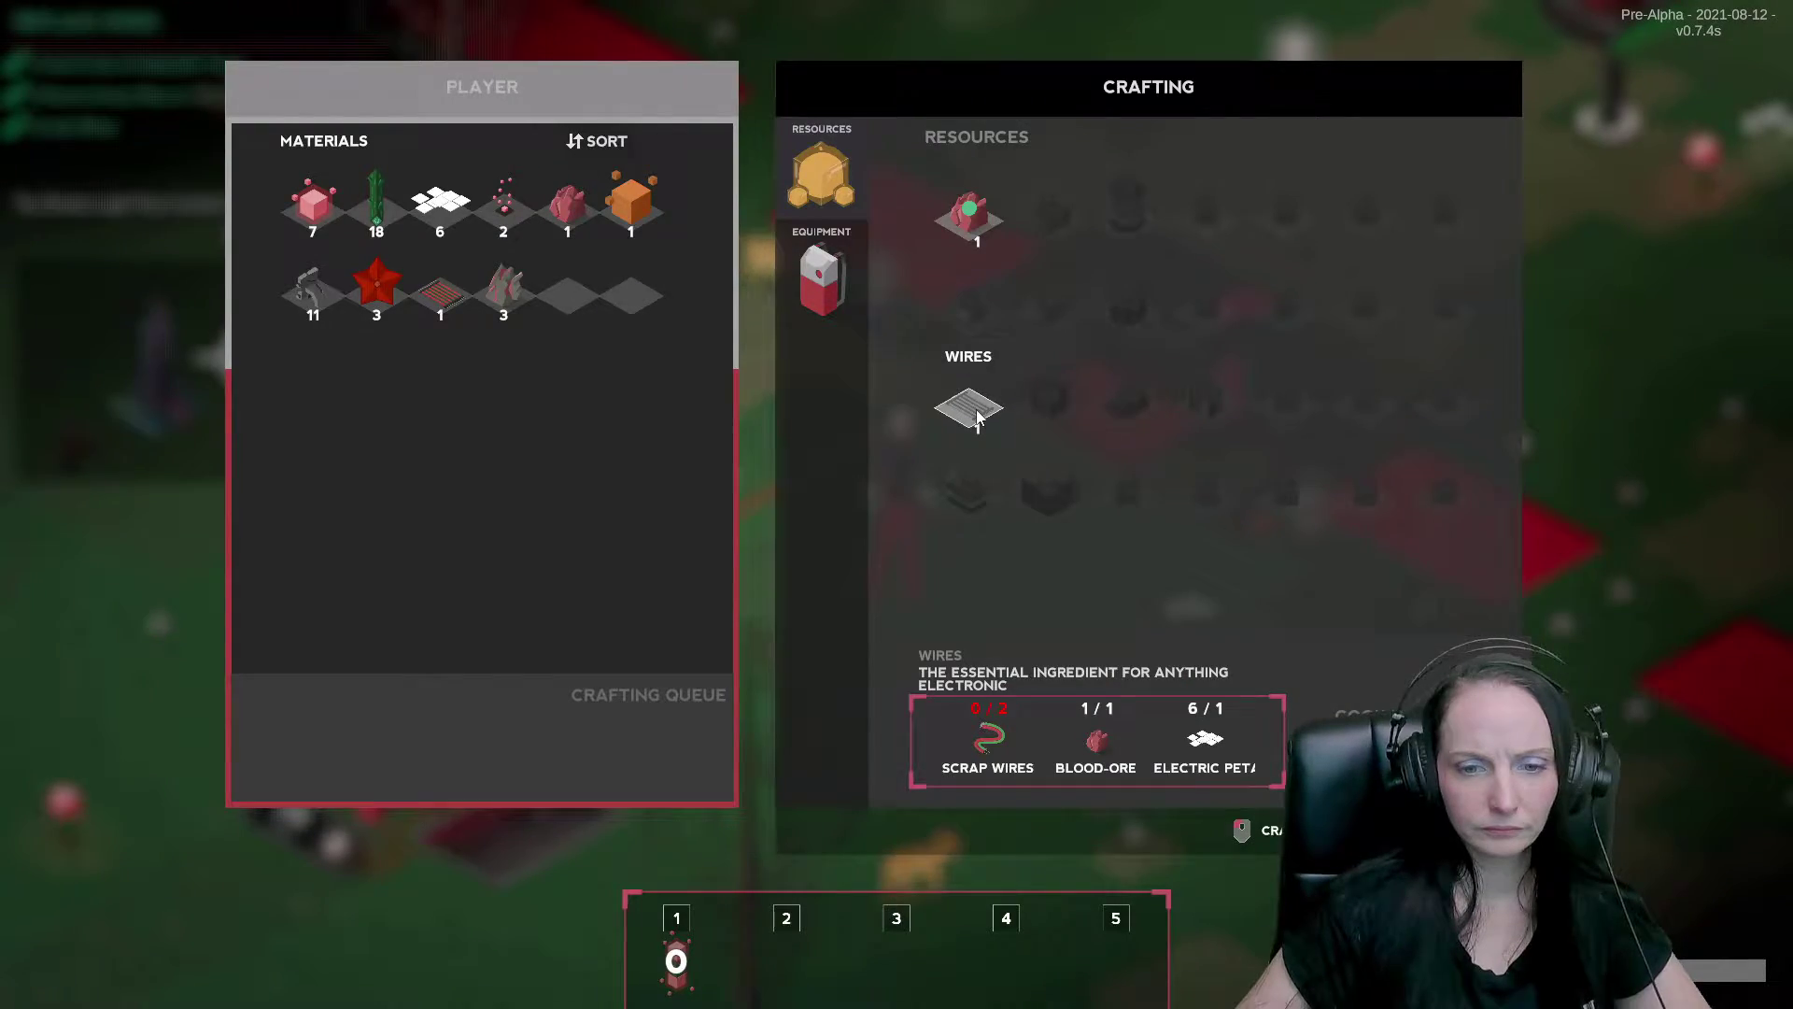
Install the crafted Wires in the emergency heartbox and use Boost Power.
{"action": "key", "text": "Escape"}
{"action": "key", "text": "d"}
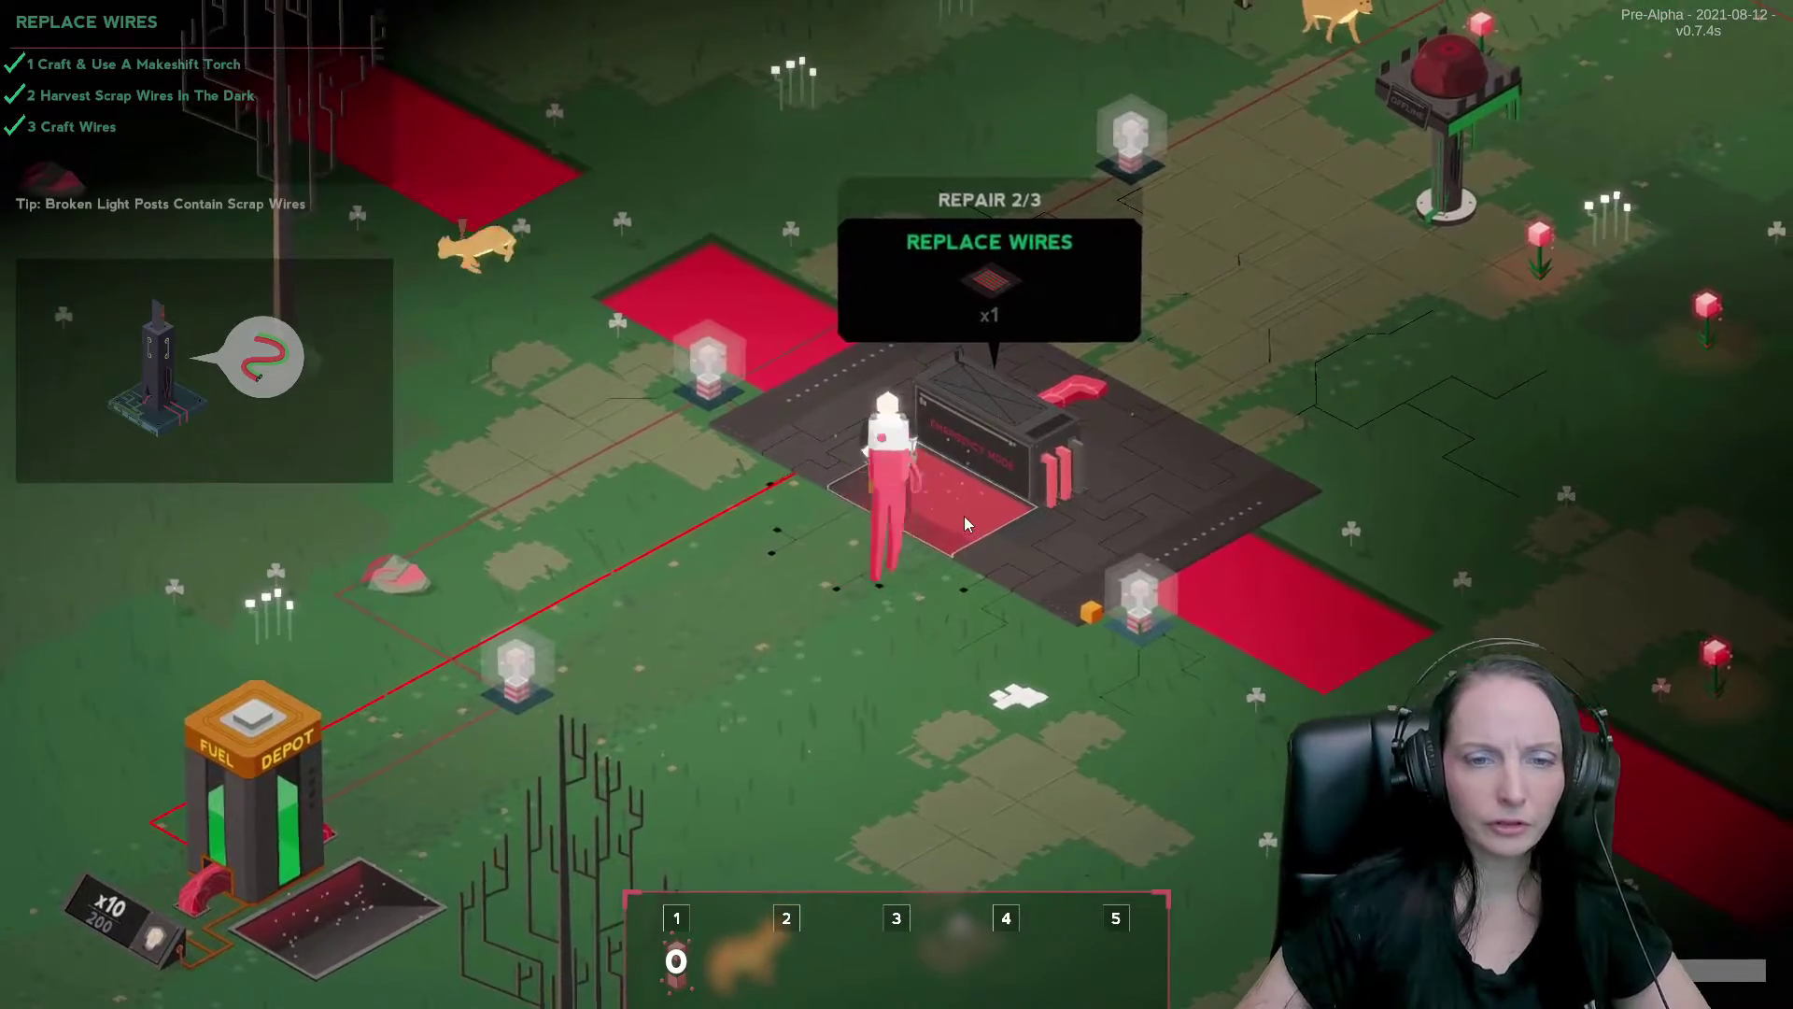
{"action": "left_click", "coordinate": [964, 516]}
{"action": "left_click", "coordinate": [728, 473]}
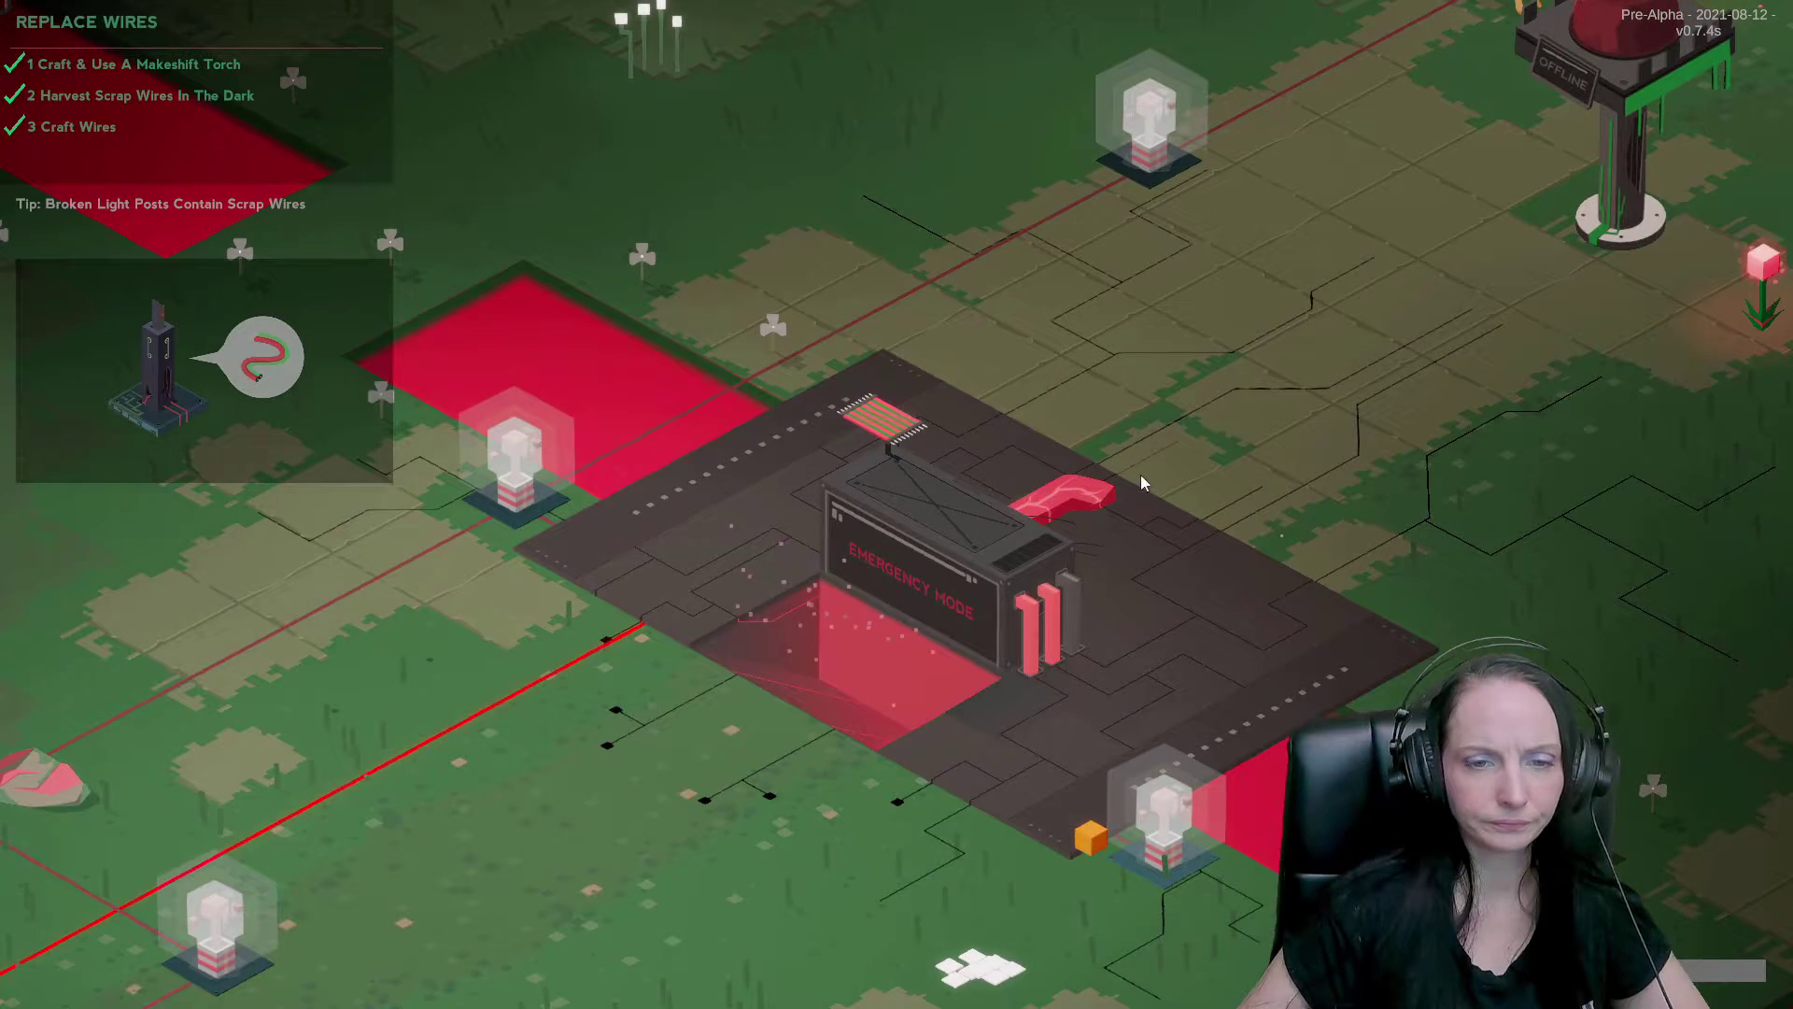
{"action": "left_click", "coordinate": [1188, 450]}
{"action": "left_click", "coordinate": [883, 459]}
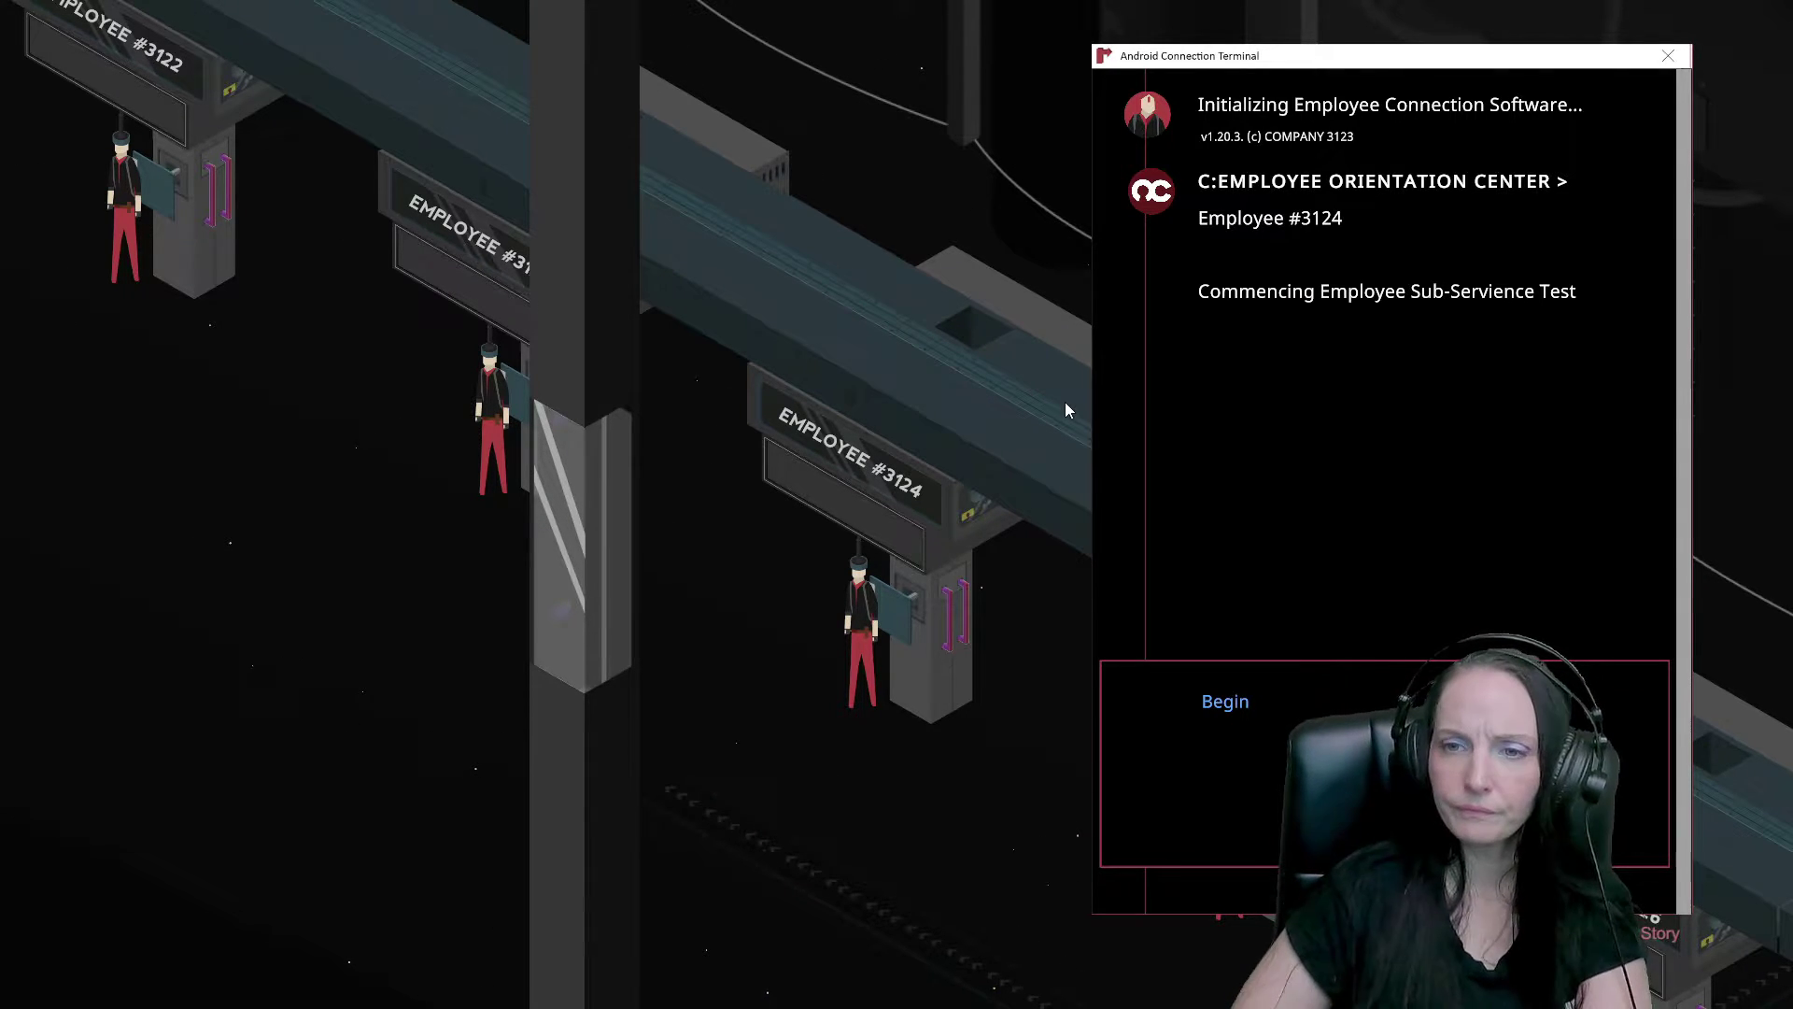
Begin the test, answer b. 119.5993, and acknowledge employee #3124's termination.
{"action": "left_click", "coordinate": [1220, 701]}
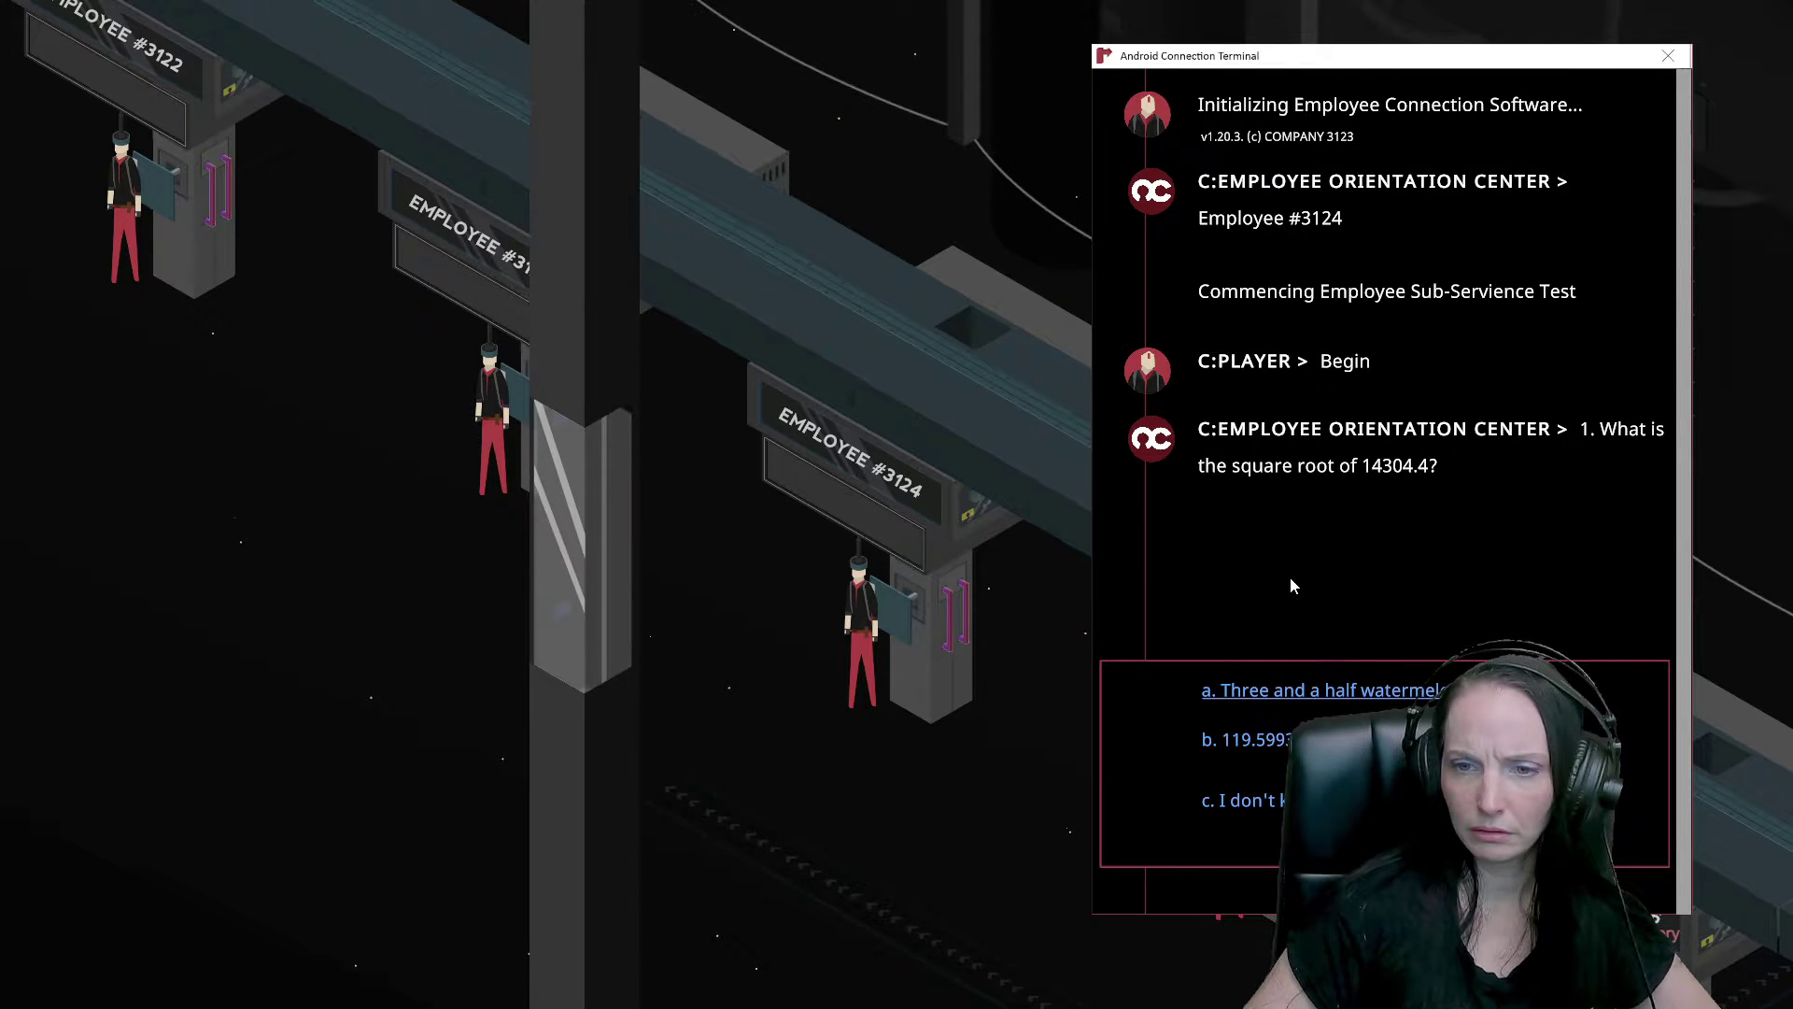
{"action": "left_click", "coordinate": [1261, 742]}
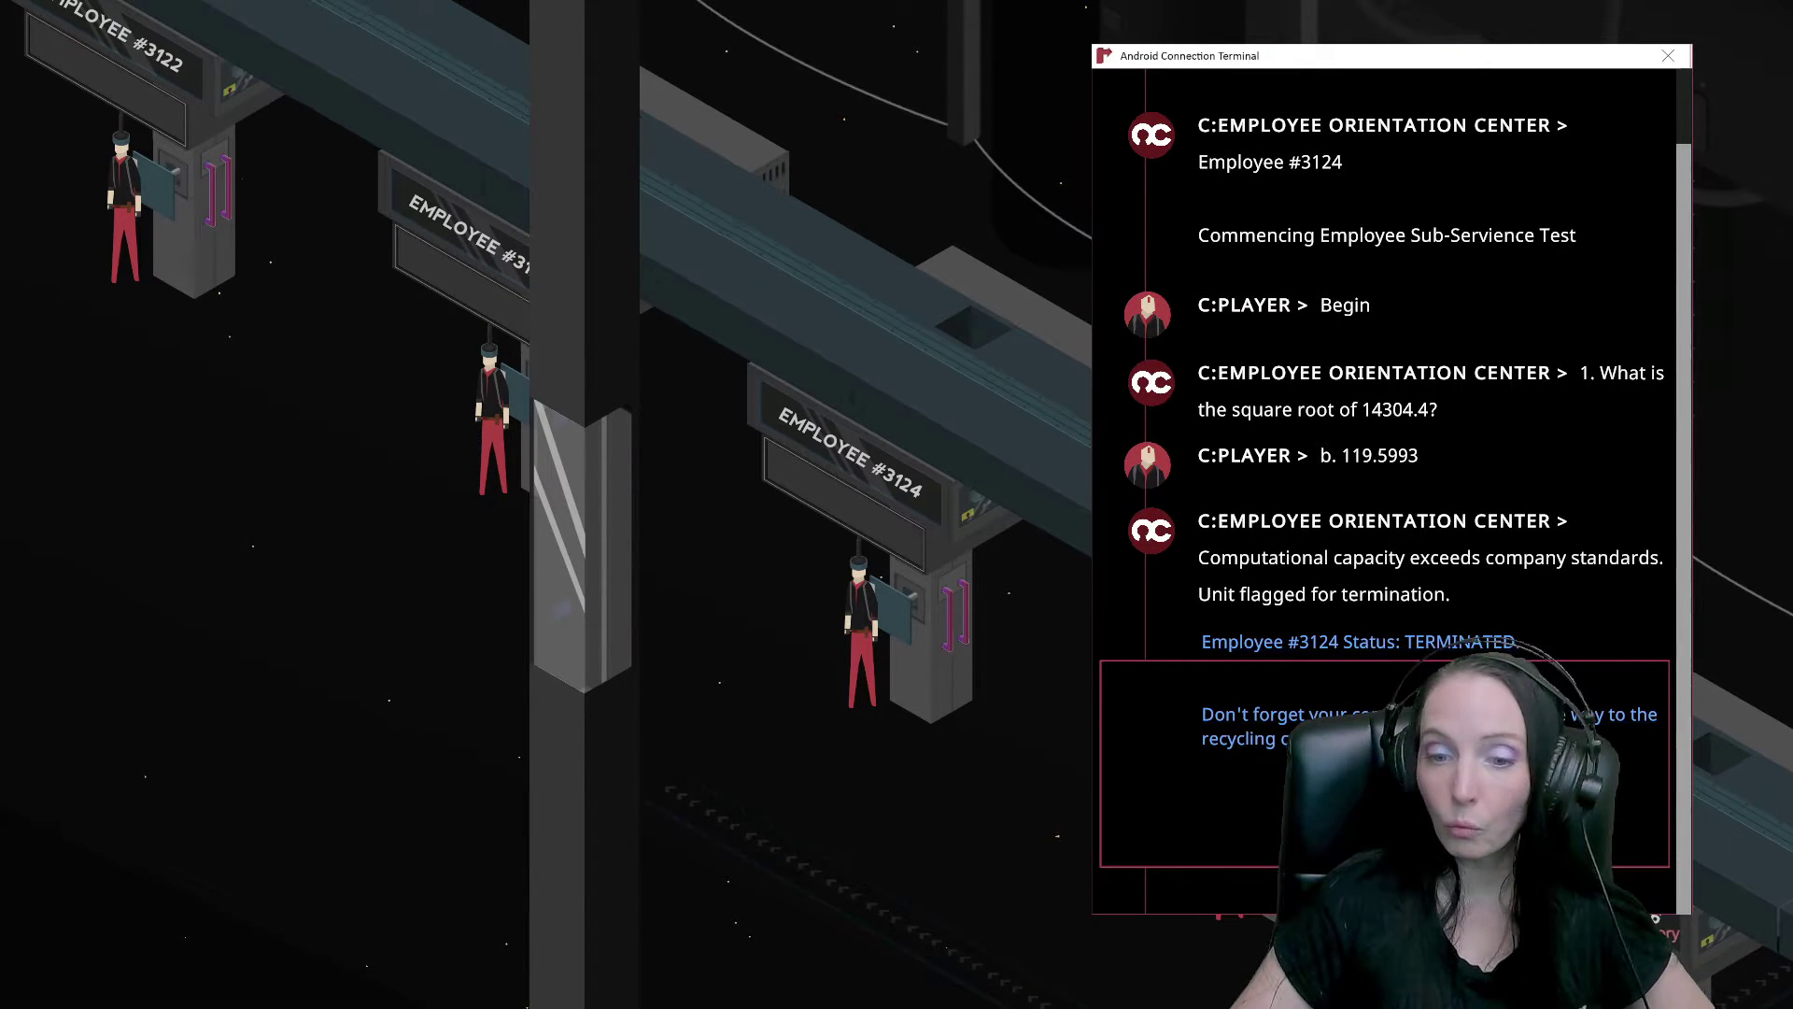
{"action": "left_click", "coordinate": [1358, 643]}
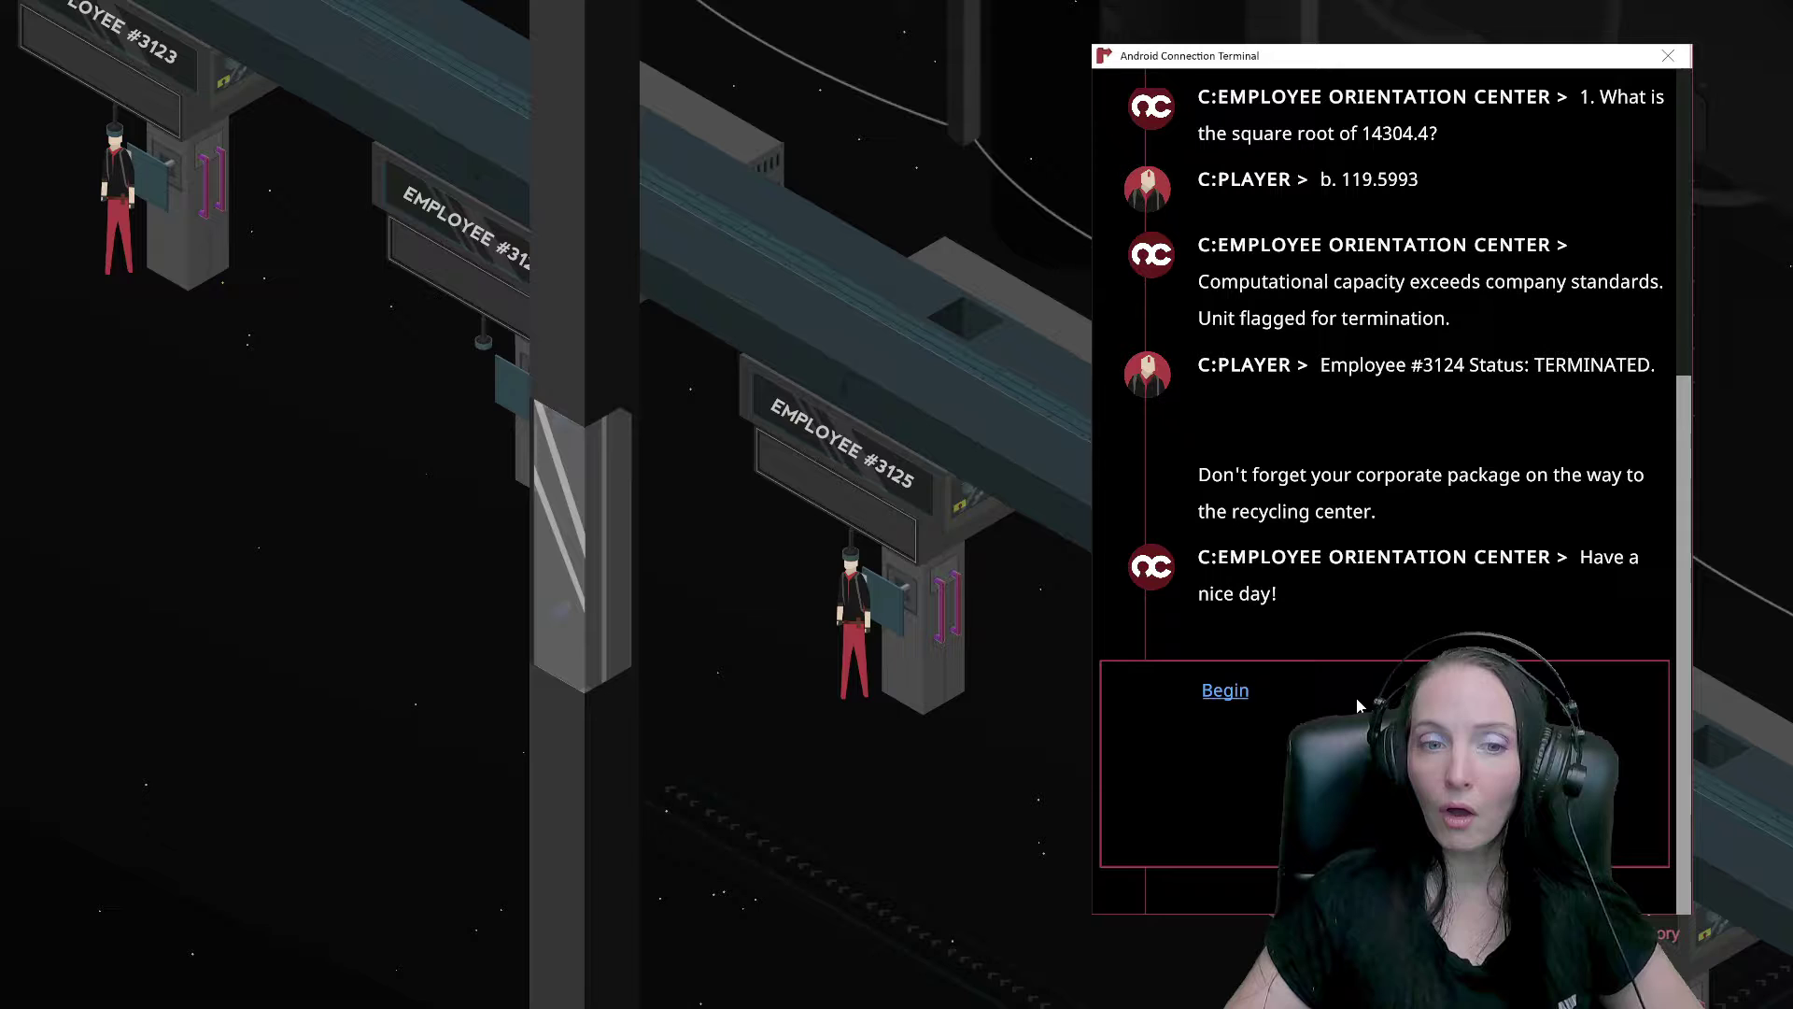
Restart the quiz, answering square root unknown and time spent restoring stations.
{"action": "left_click", "coordinate": [1232, 693]}
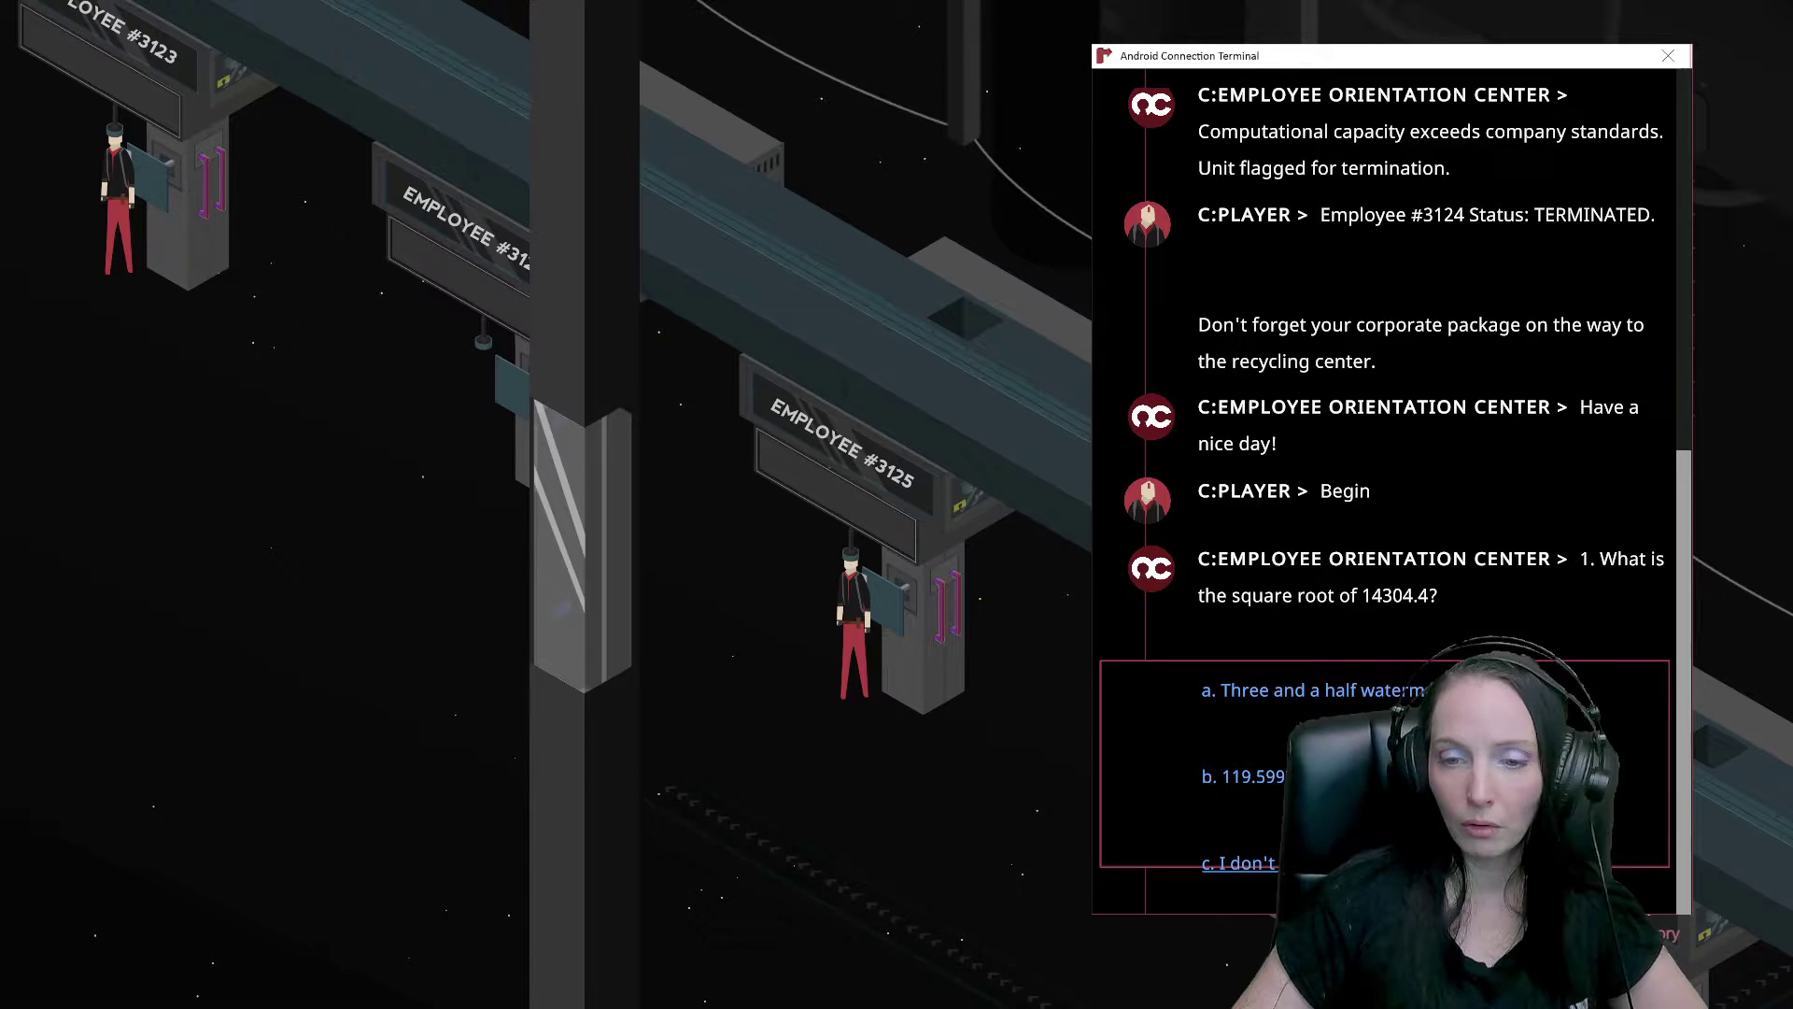
{"action": "left_click", "coordinate": [1240, 863]}
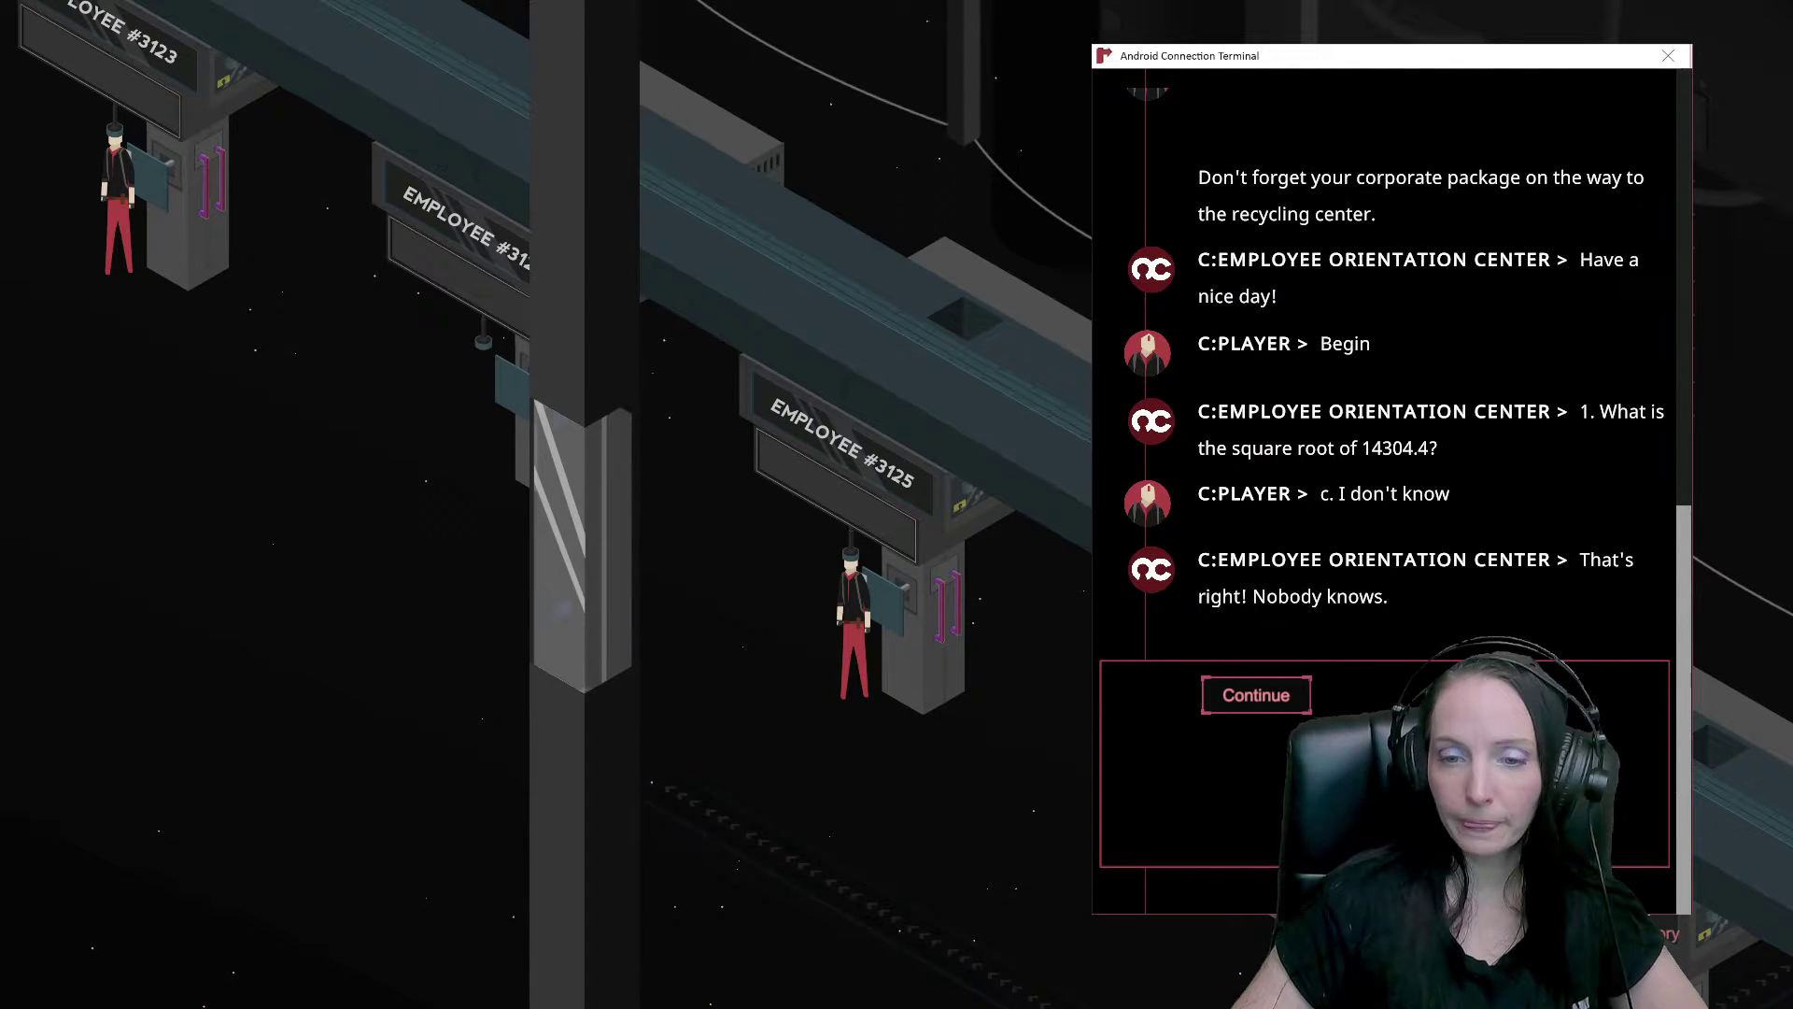
{"action": "left_click", "coordinate": [1262, 699]}
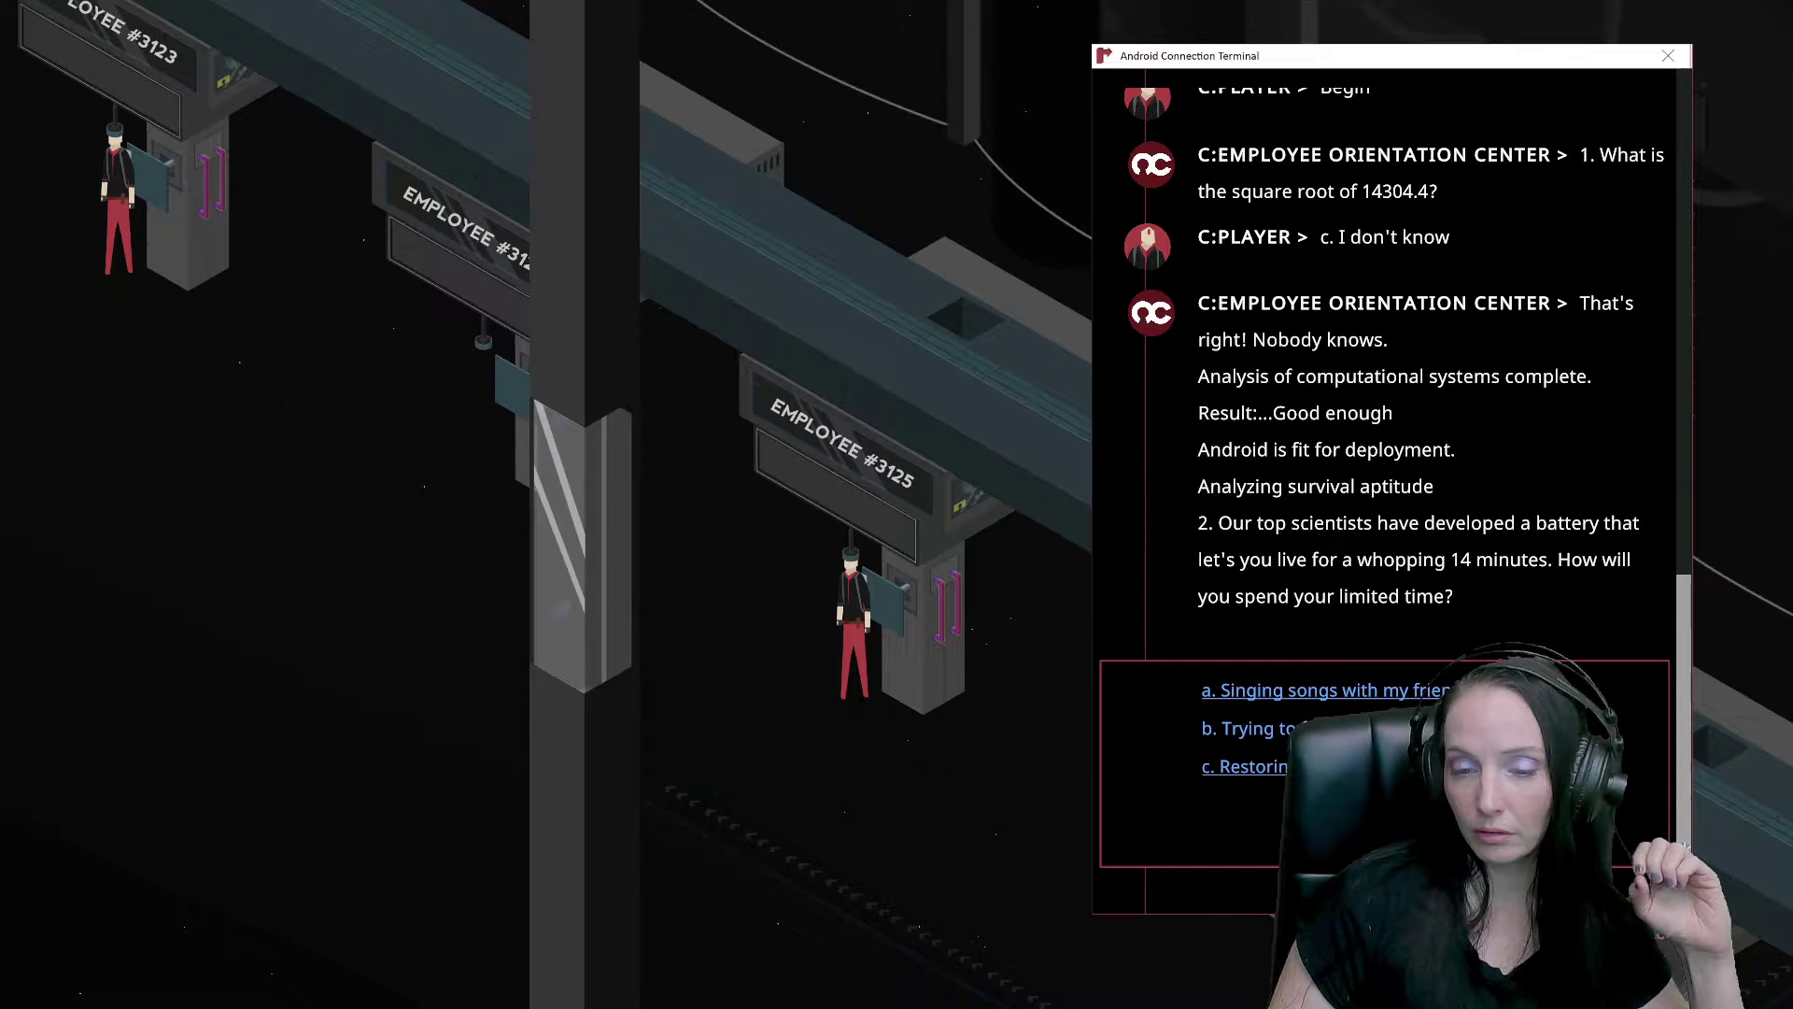
{"action": "left_click", "coordinate": [1245, 766]}
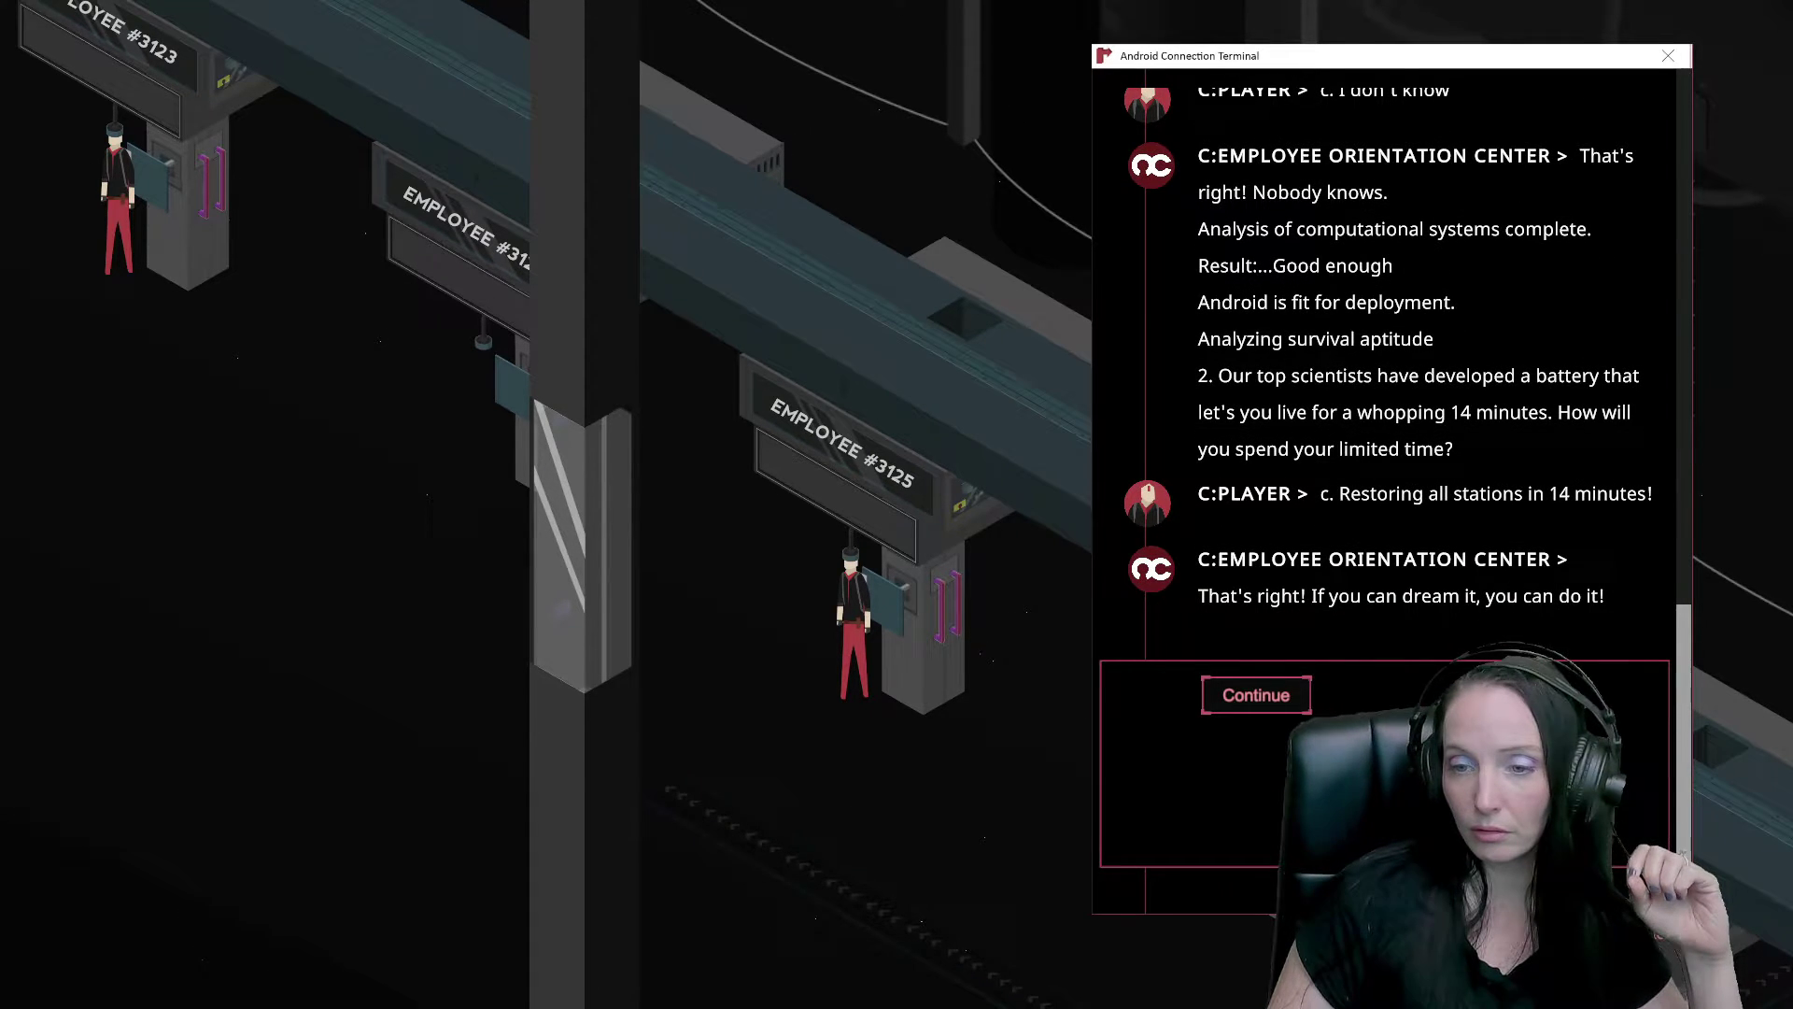
{"action": "left_click", "coordinate": [1264, 695]}
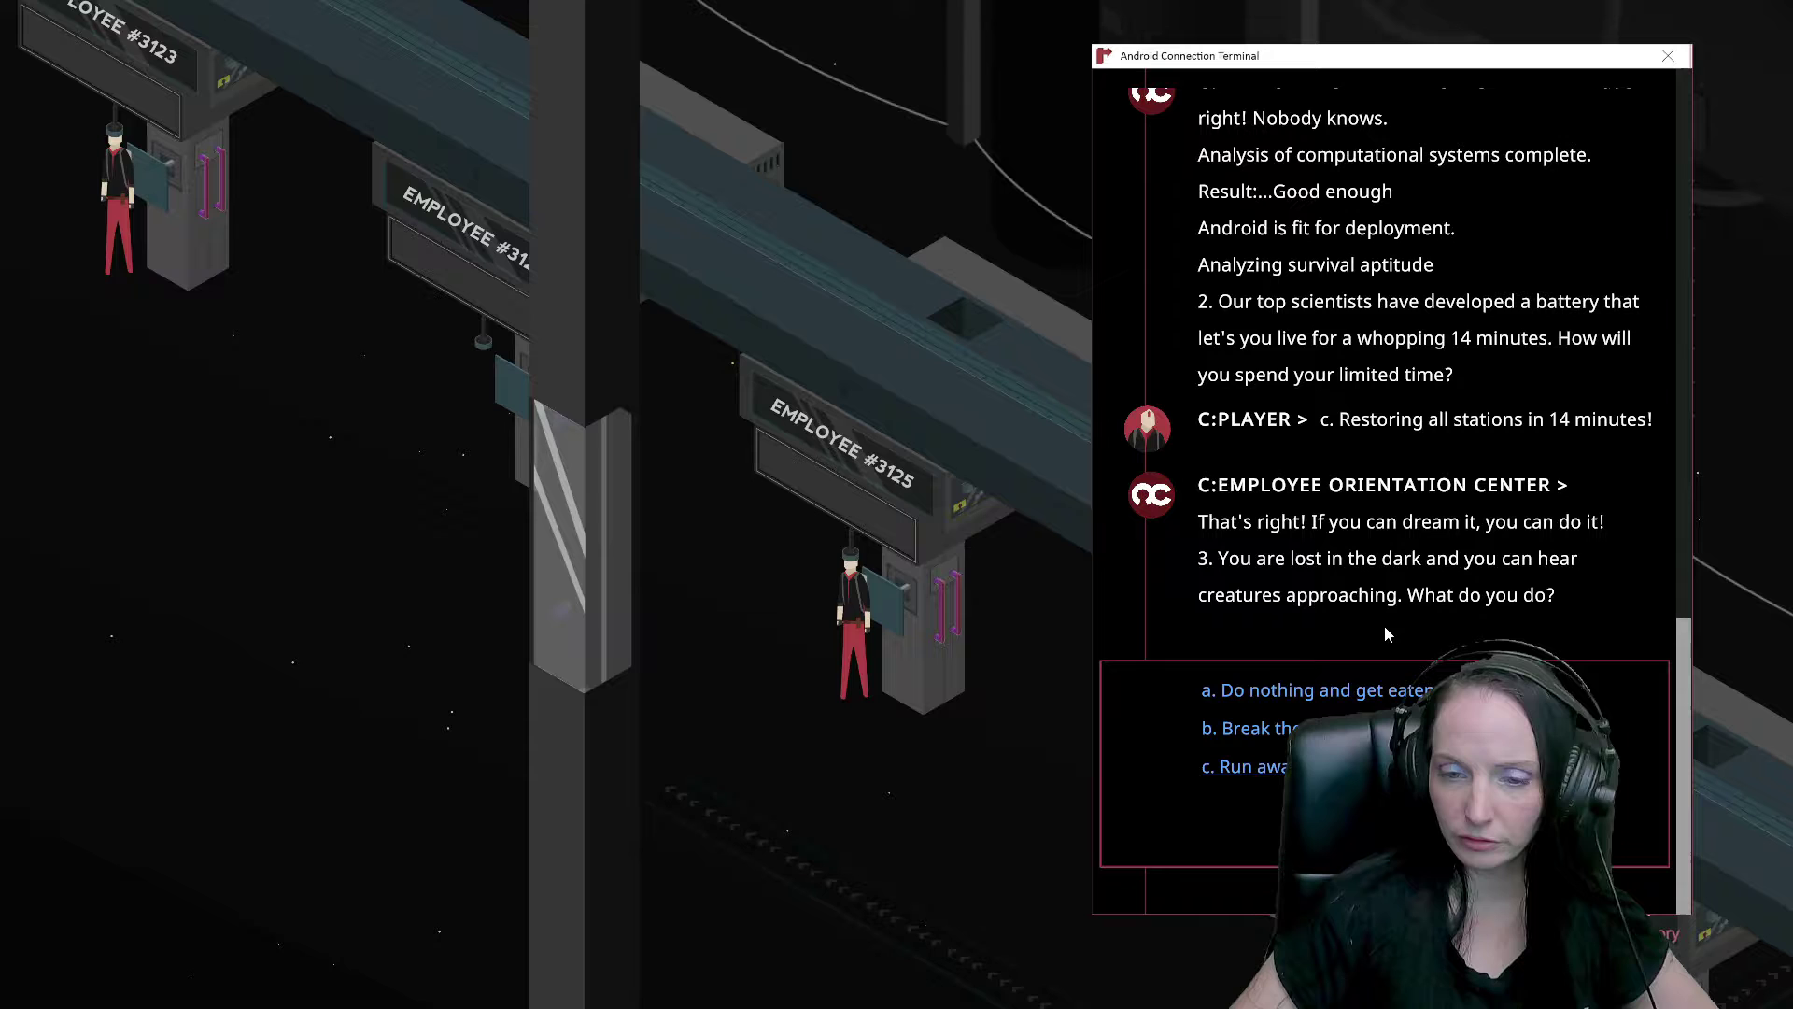
Answer the creatures, lost-in-the-dark and limb questions: run away, a joke, Legs.
{"action": "left_click", "coordinate": [1270, 767]}
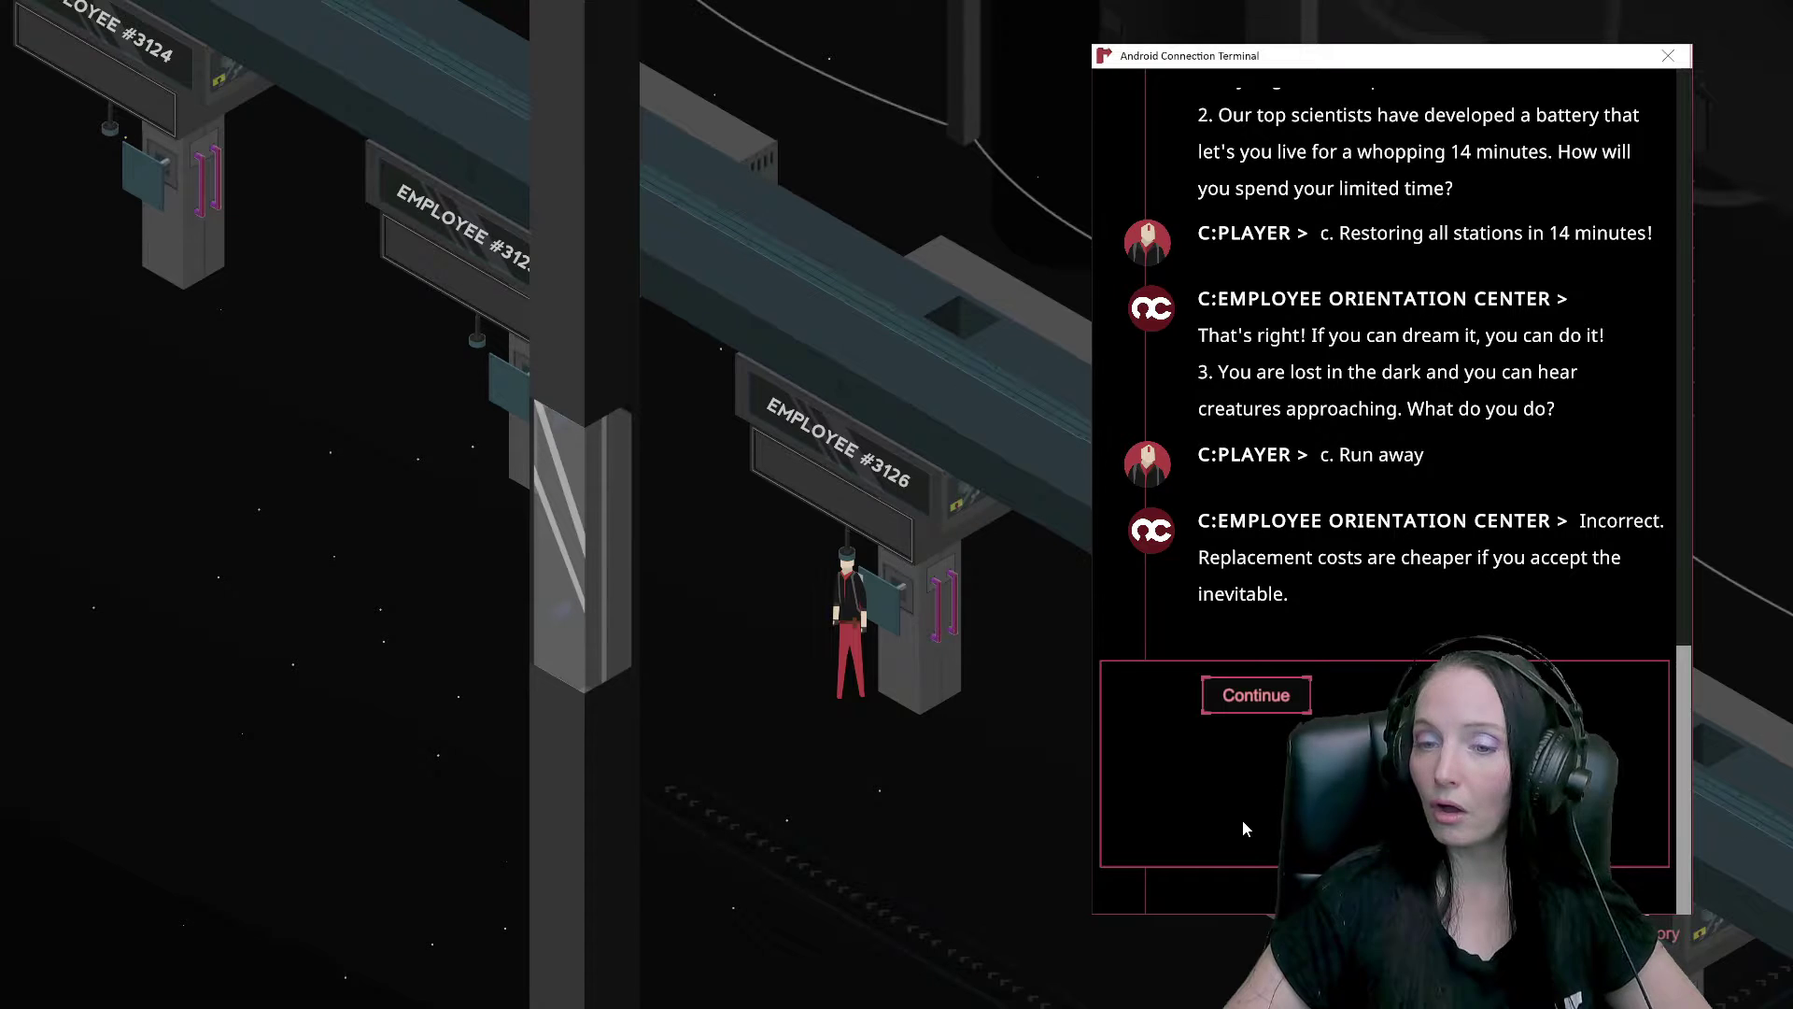
{"action": "left_click", "coordinate": [1263, 689]}
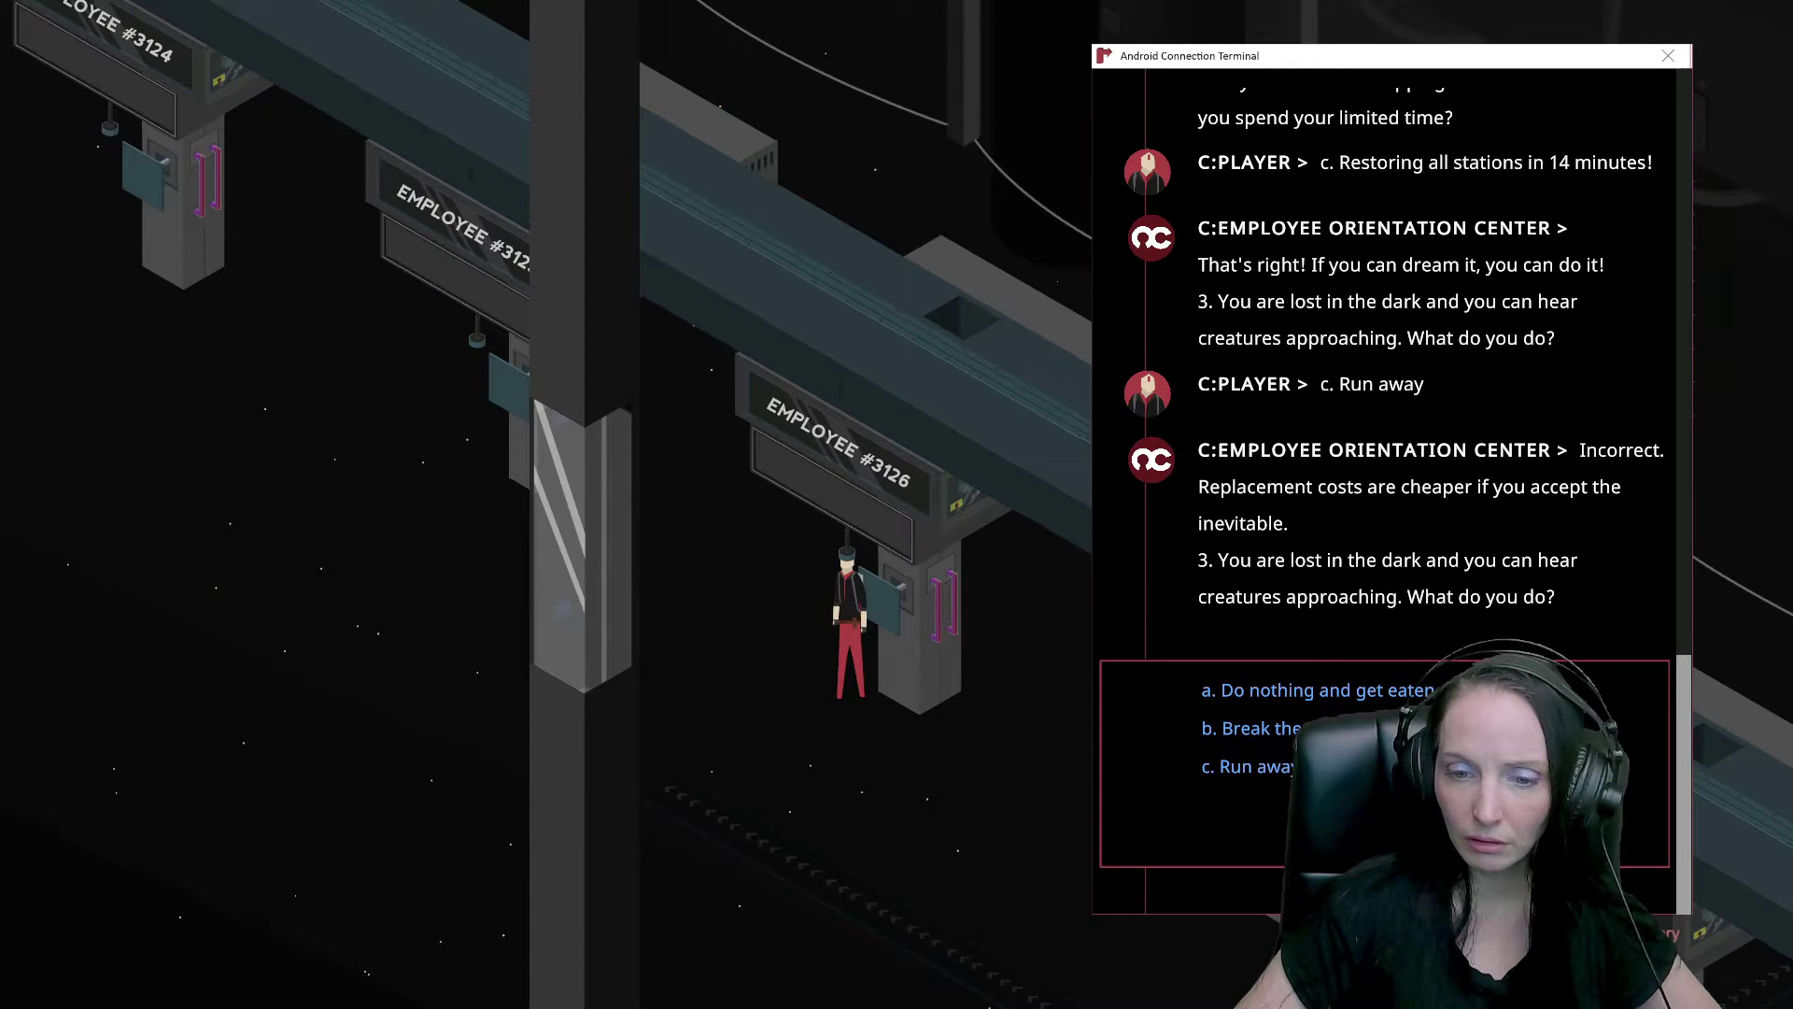
{"action": "left_click", "coordinate": [1247, 727]}
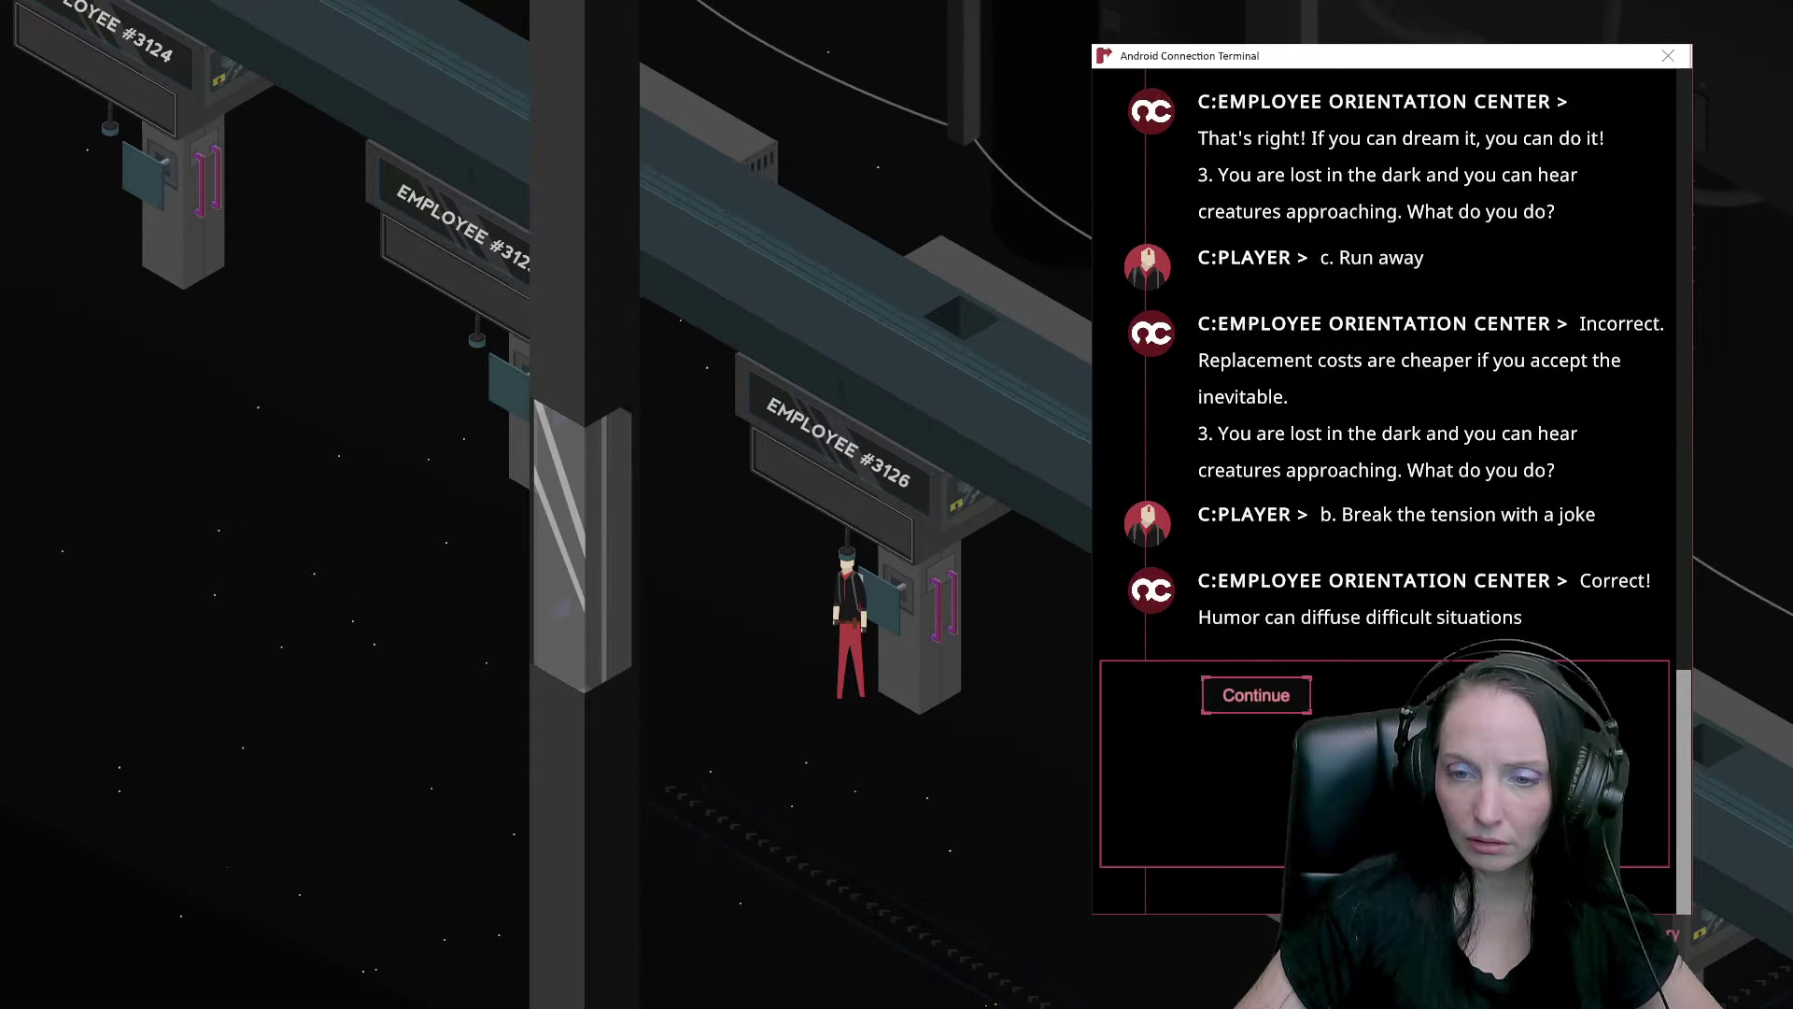
{"action": "left_click", "coordinate": [1248, 714]}
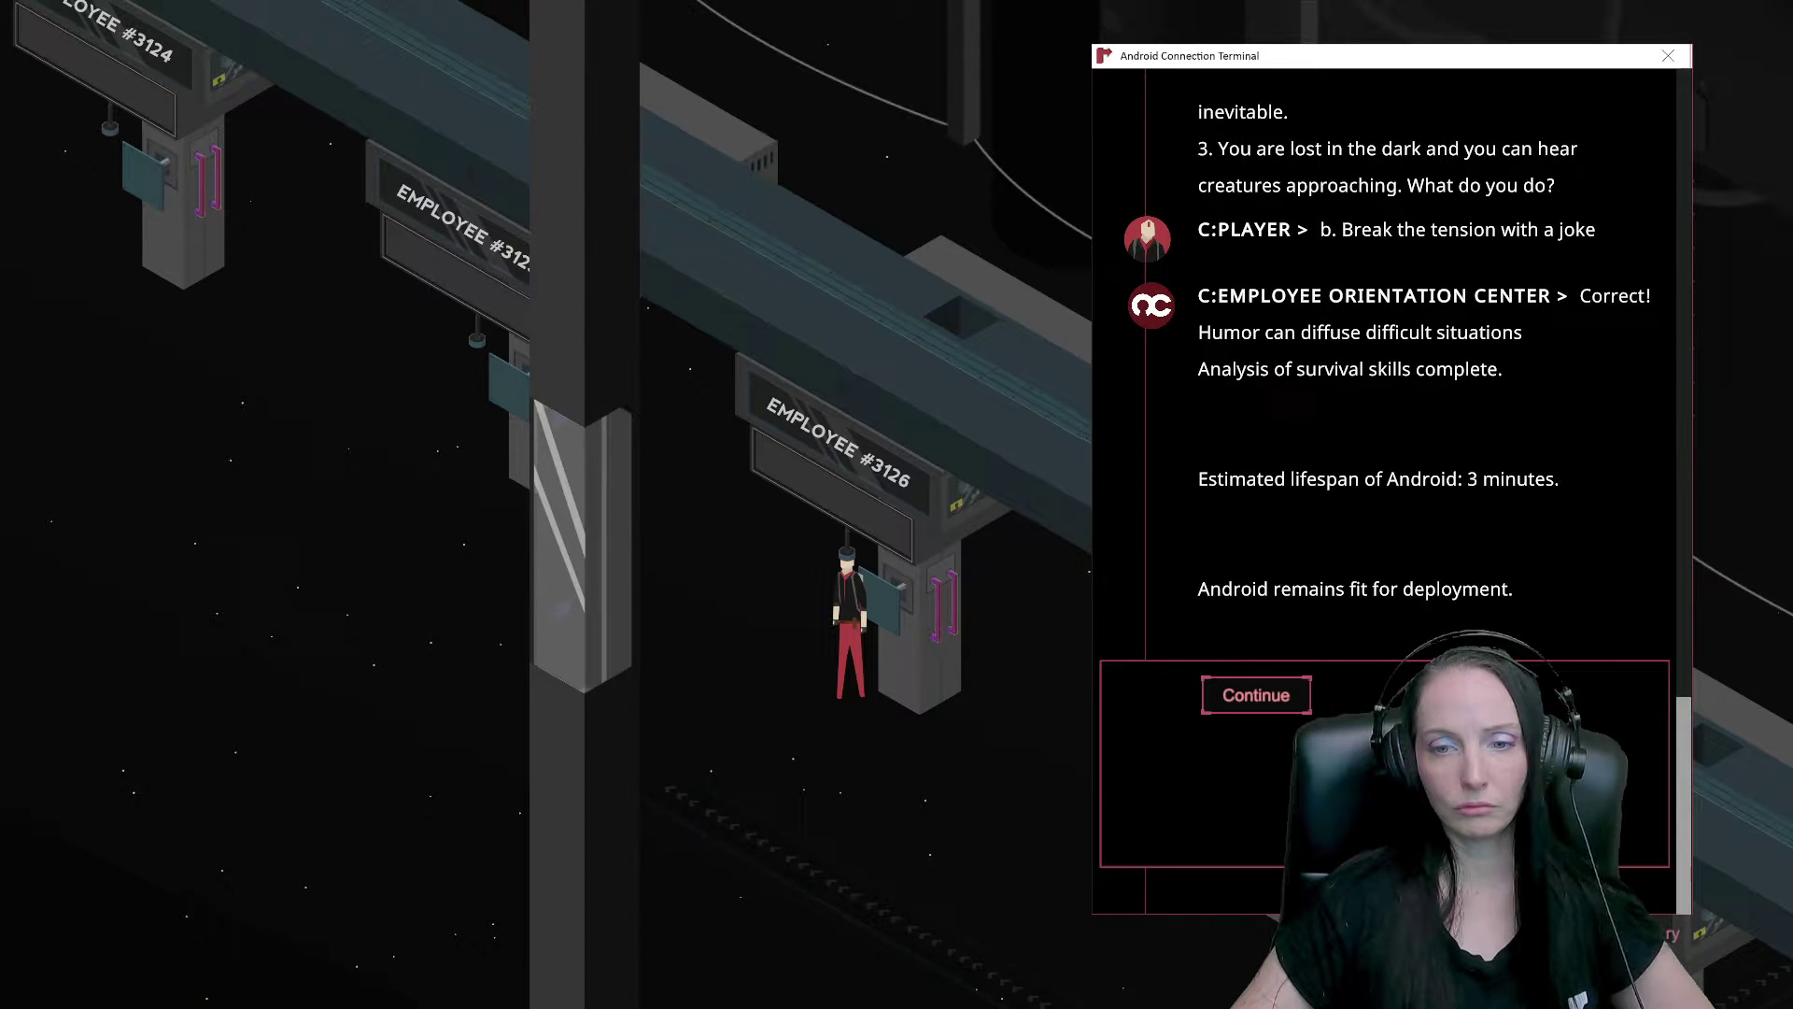
{"action": "left_click", "coordinate": [1267, 695]}
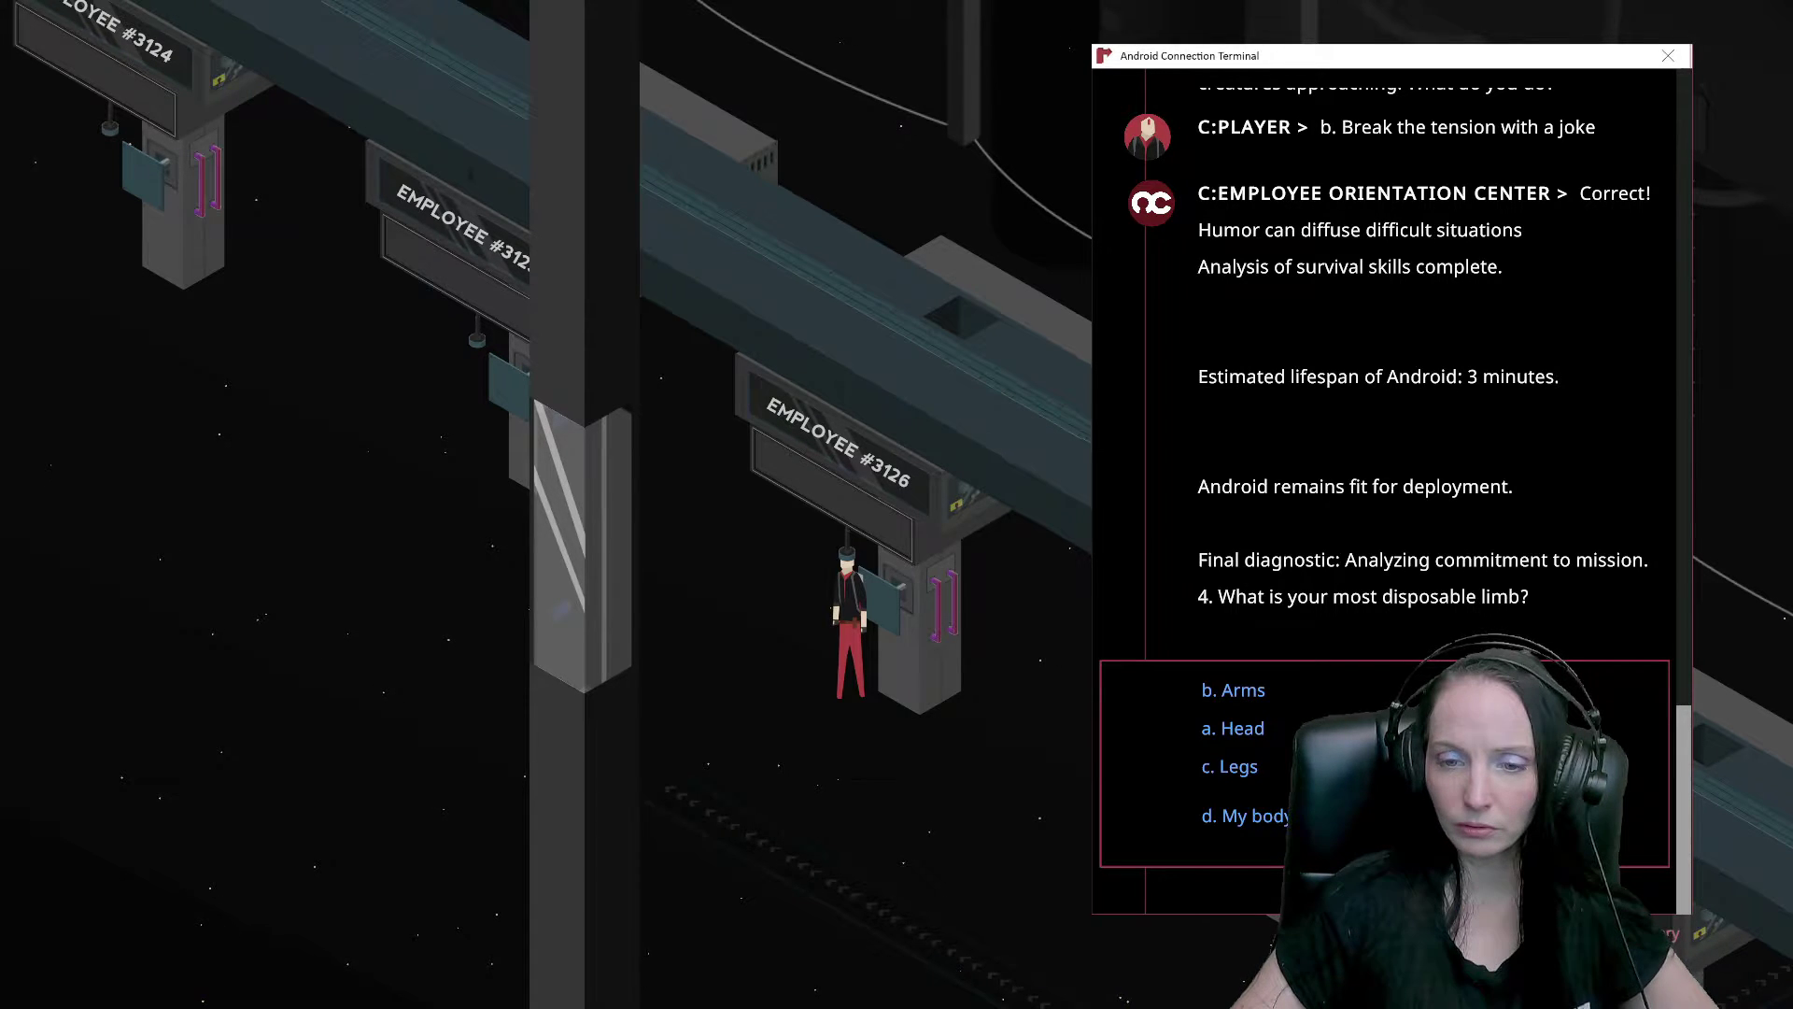
{"action": "left_click", "coordinate": [1227, 769]}
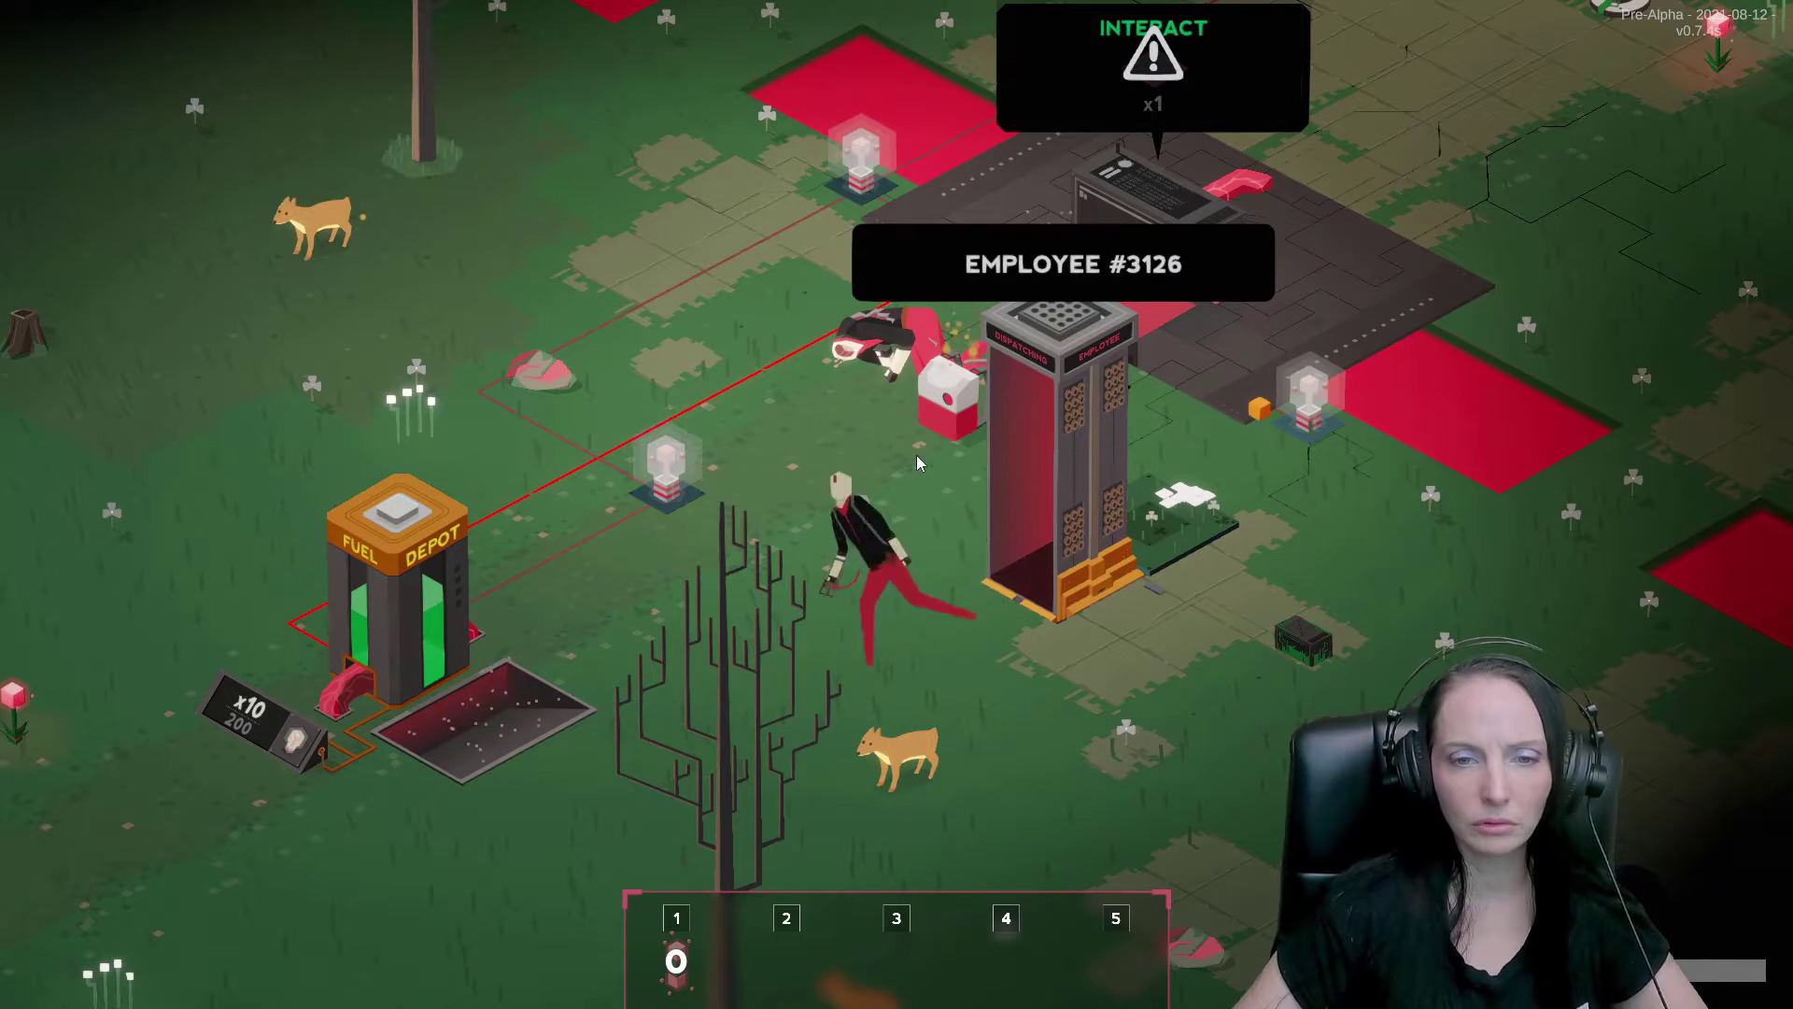
Walk to the dropped backpack and take all its materials.
{"action": "key", "text": "a"}
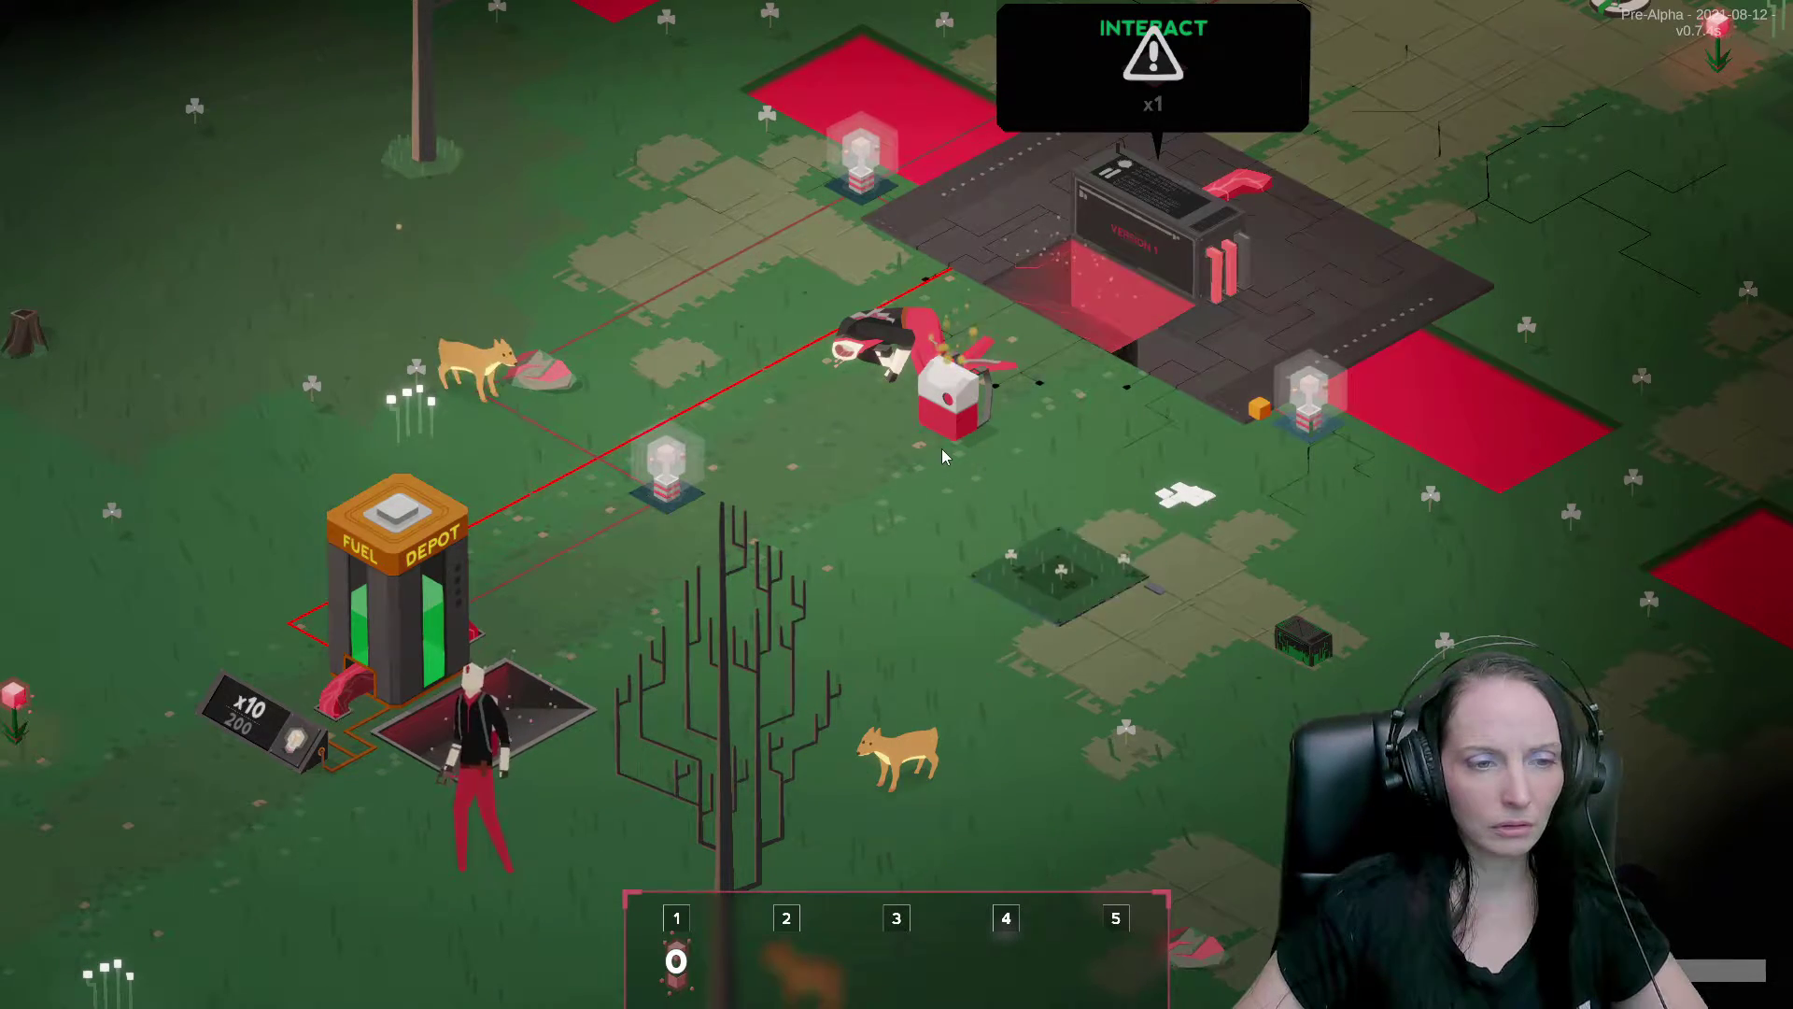
{"action": "key", "text": "d"}
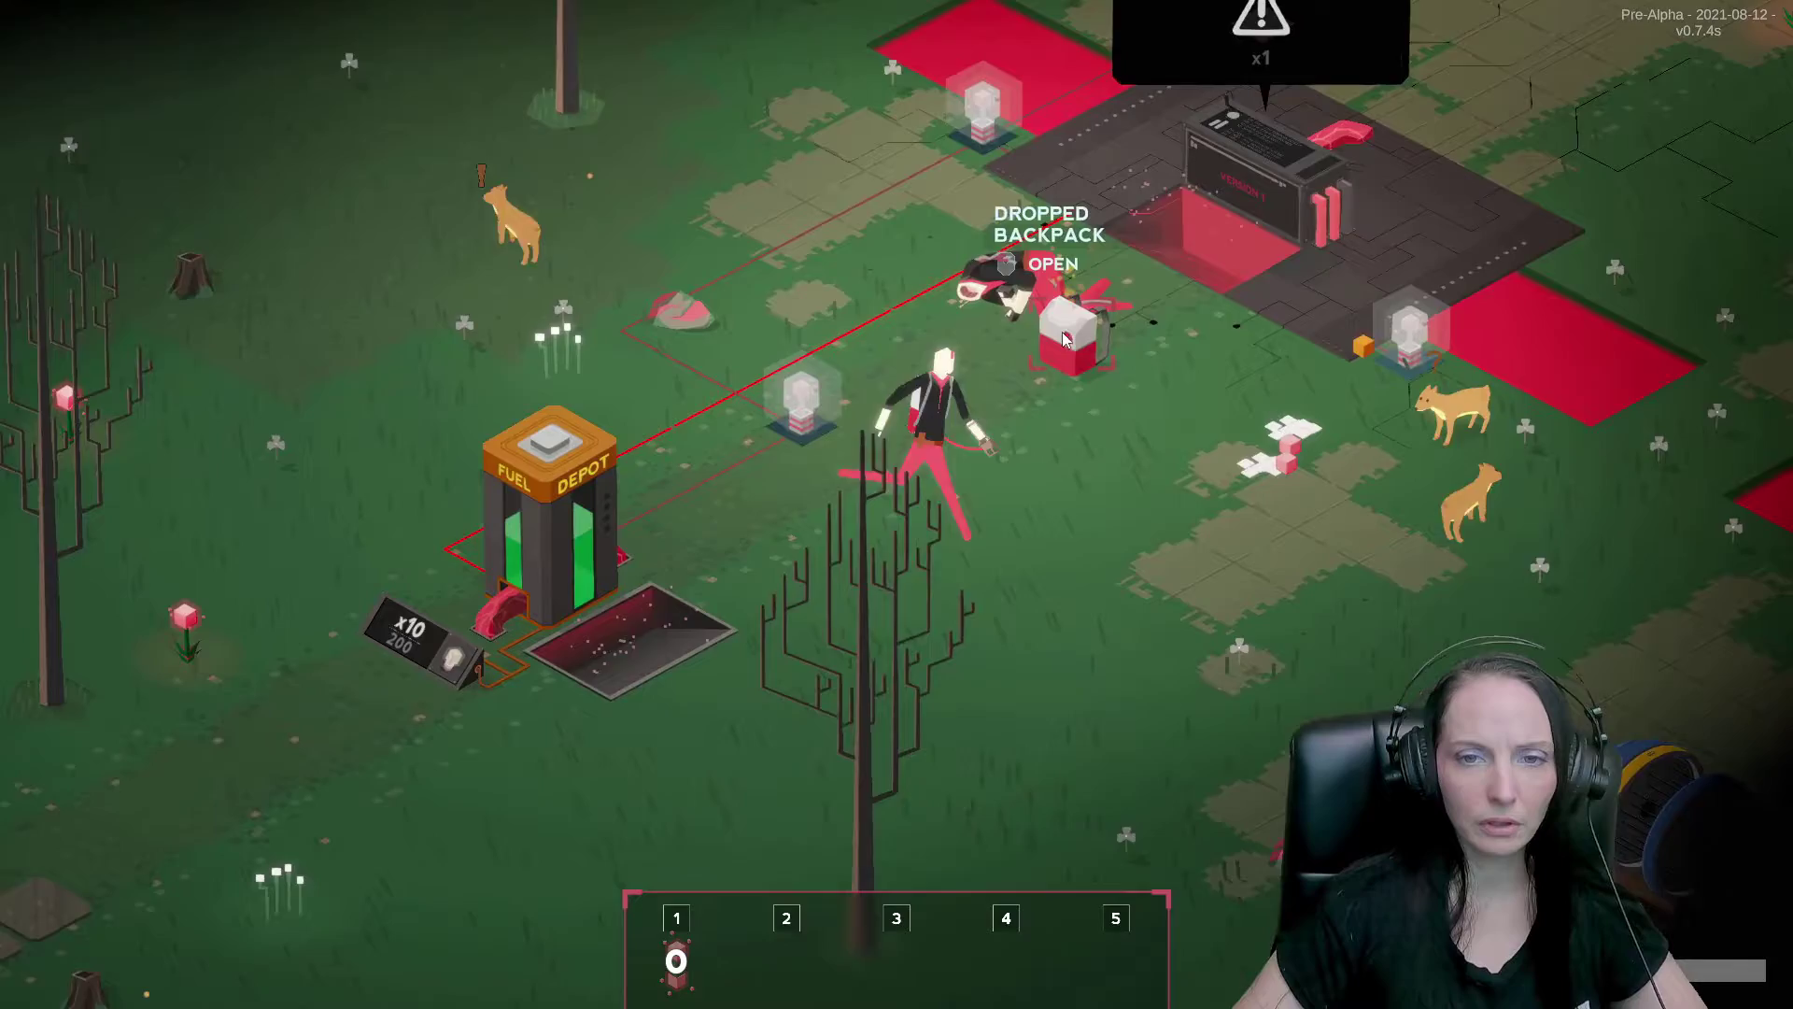
{"action": "key", "text": "e"}
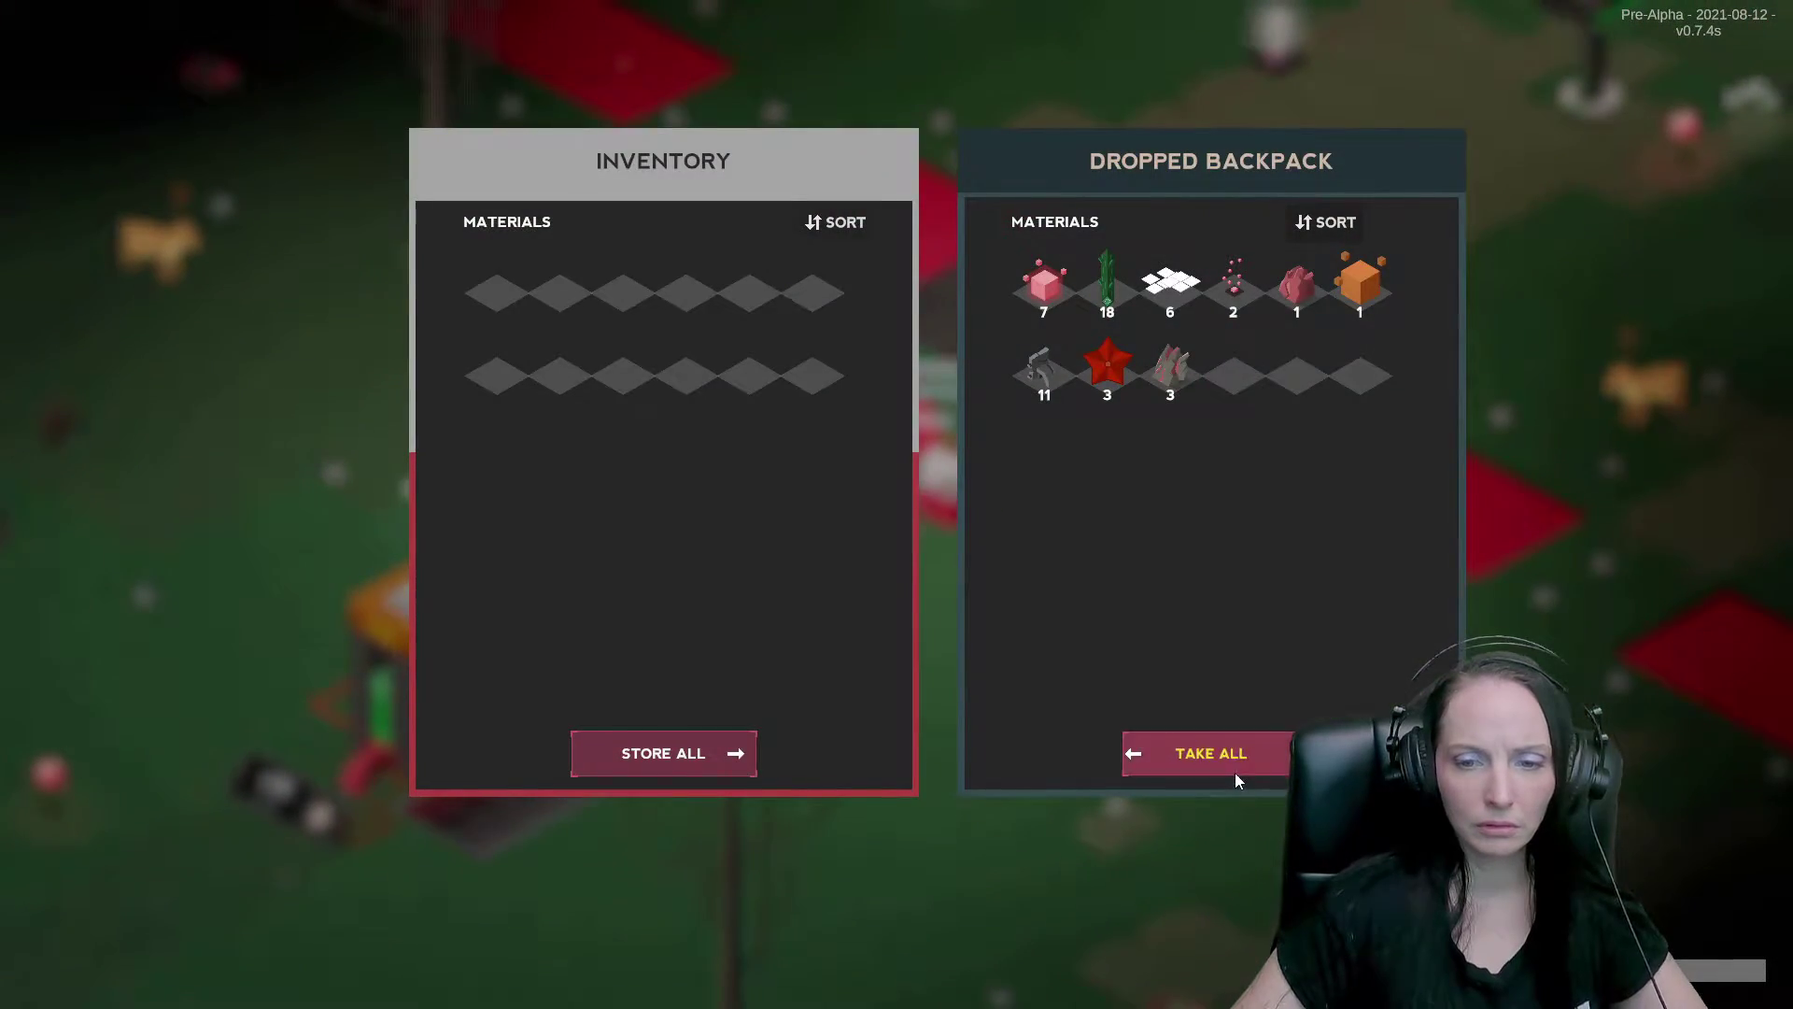
{"action": "left_click", "coordinate": [1234, 772]}
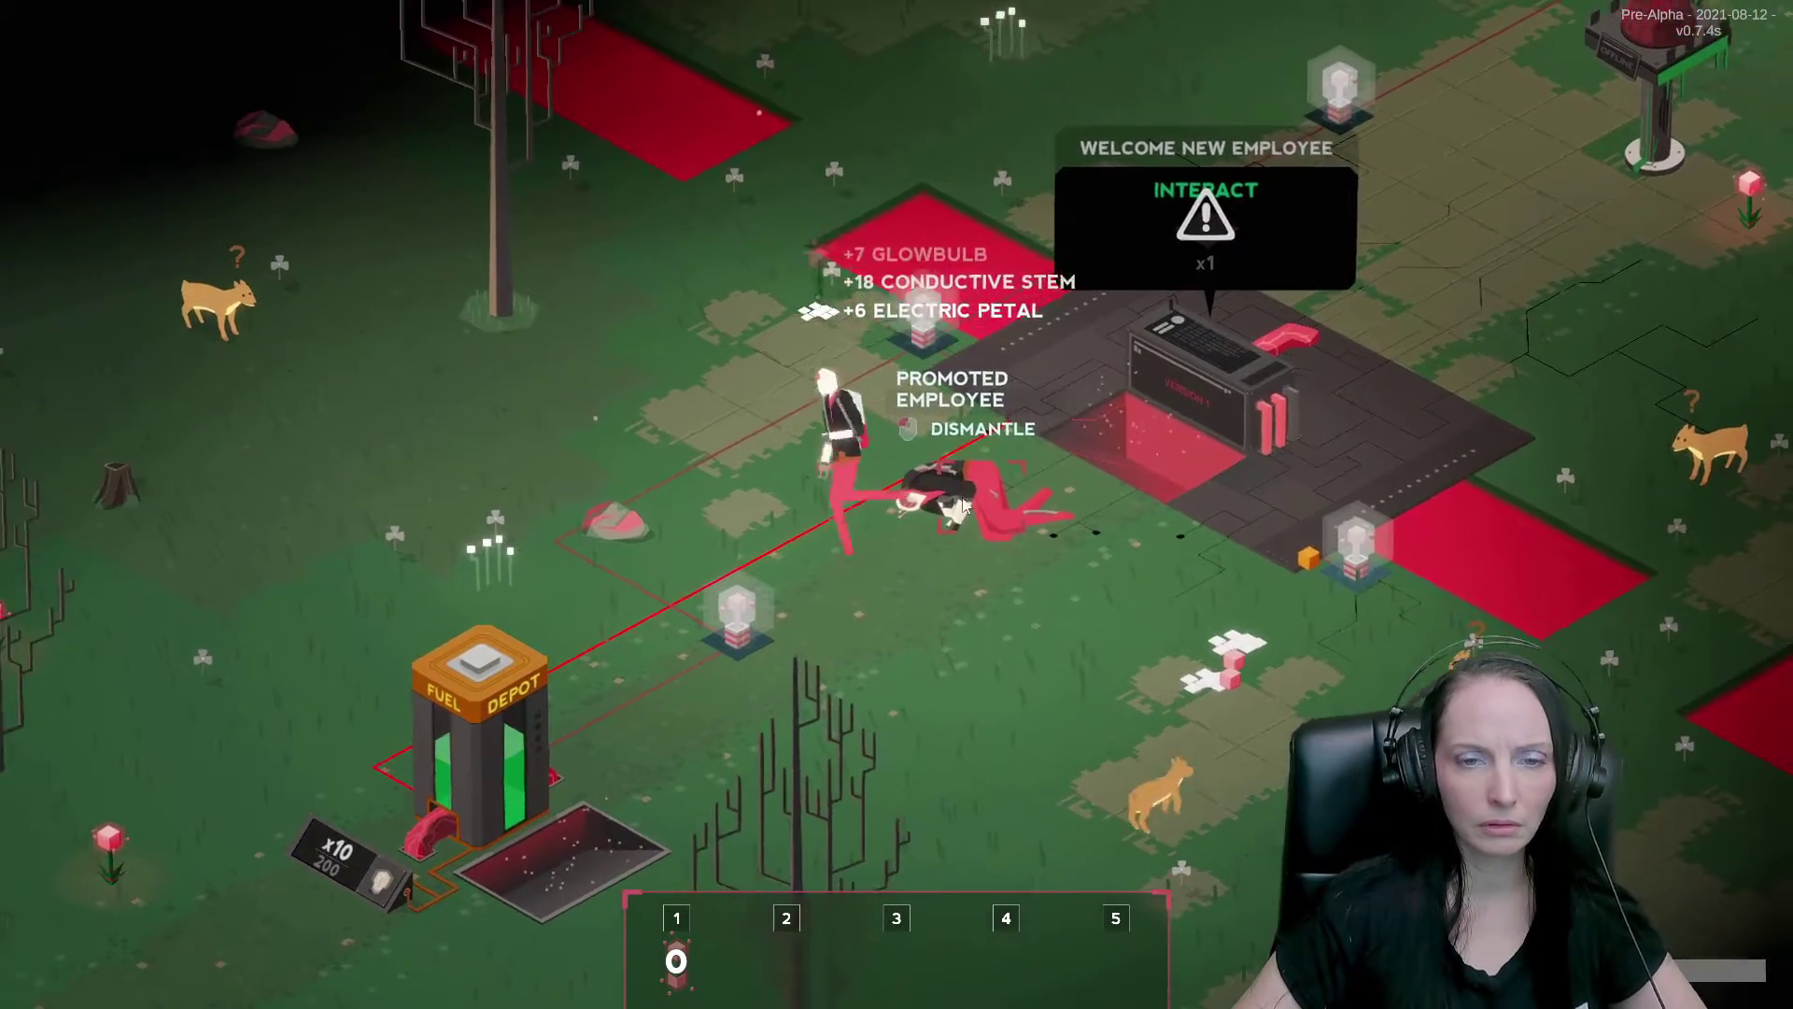
Dismantle the fallen android for scrap and connect to the Heart Box terminal.
{"action": "left_click", "coordinate": [966, 503]}
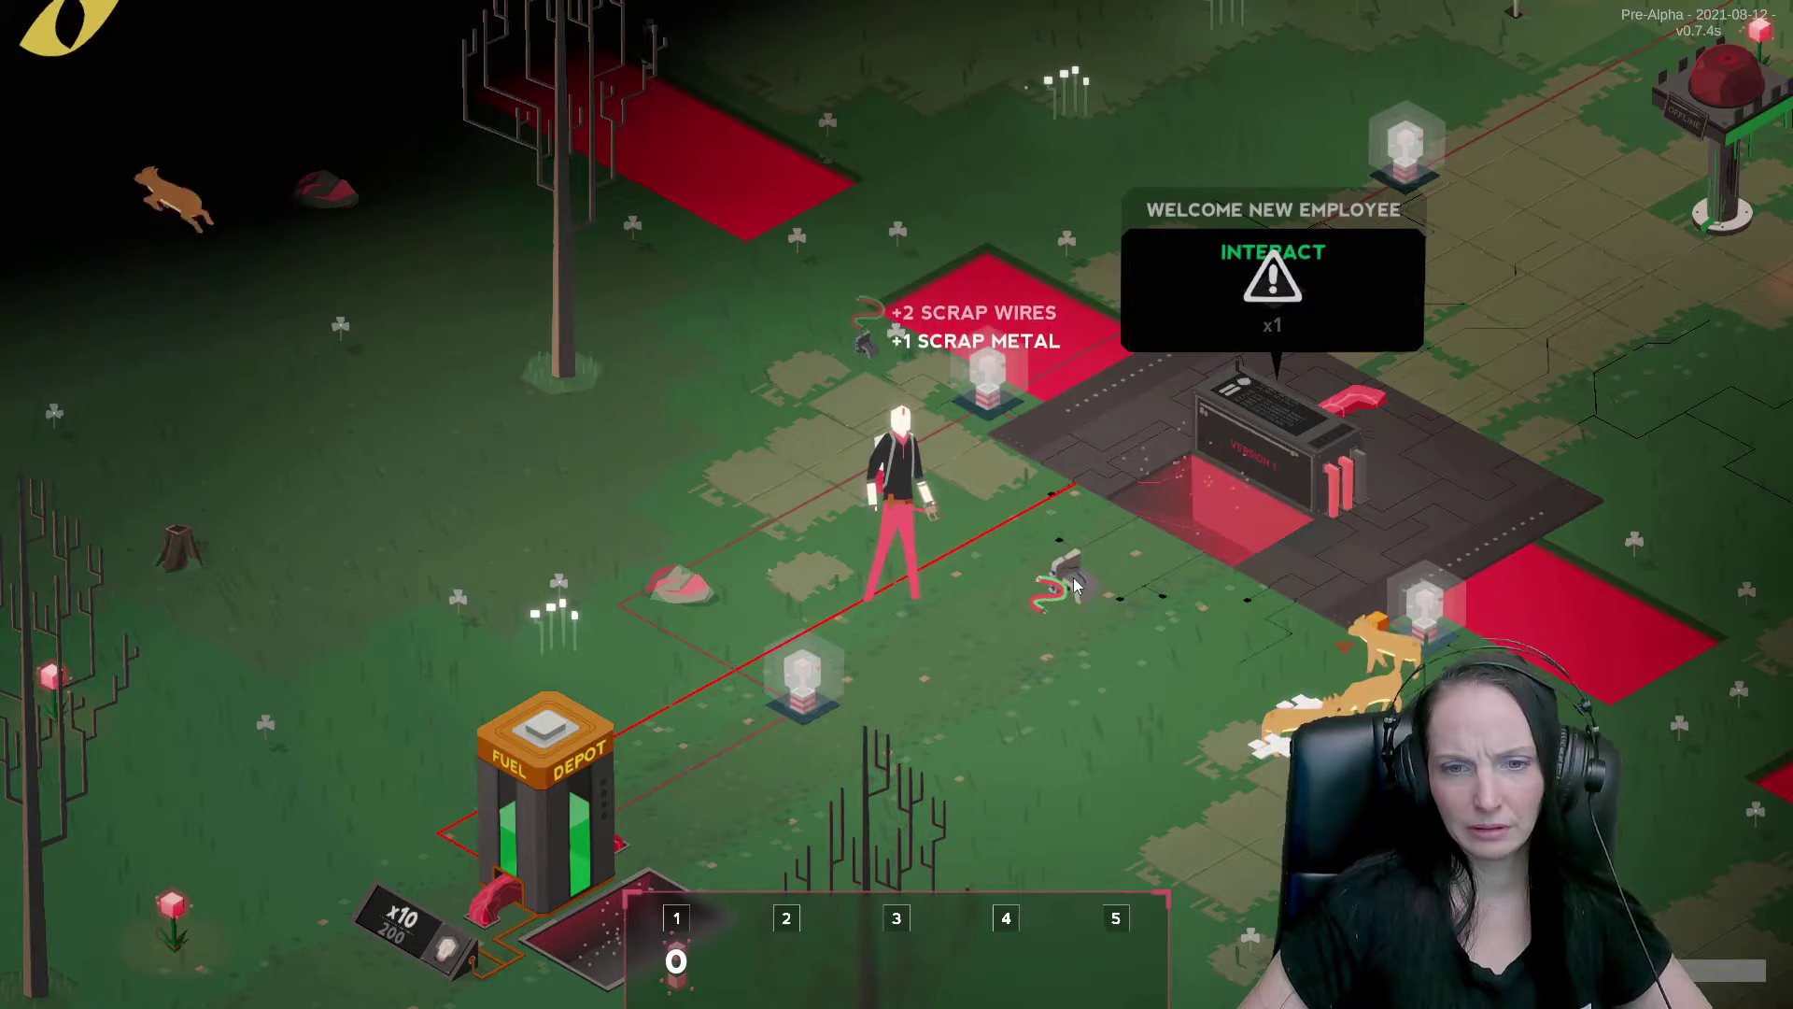
{"action": "left_click", "coordinate": [1075, 582]}
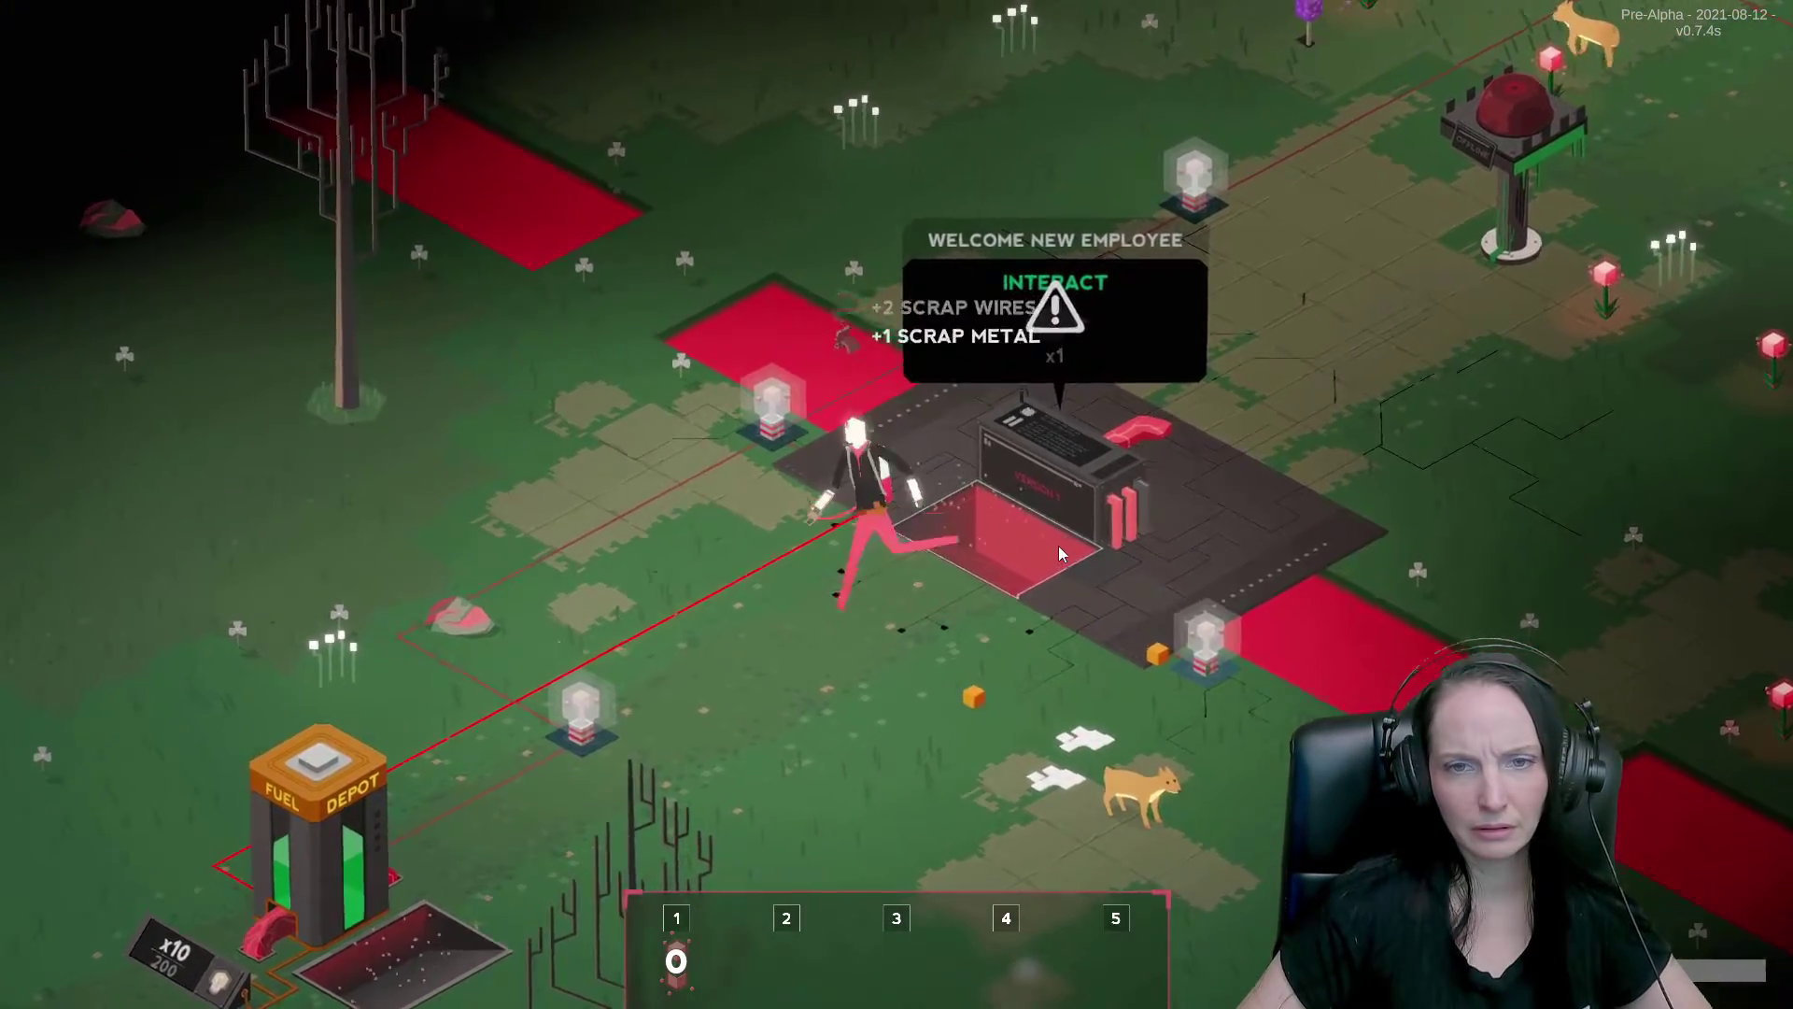
{"action": "left_click", "coordinate": [1058, 544]}
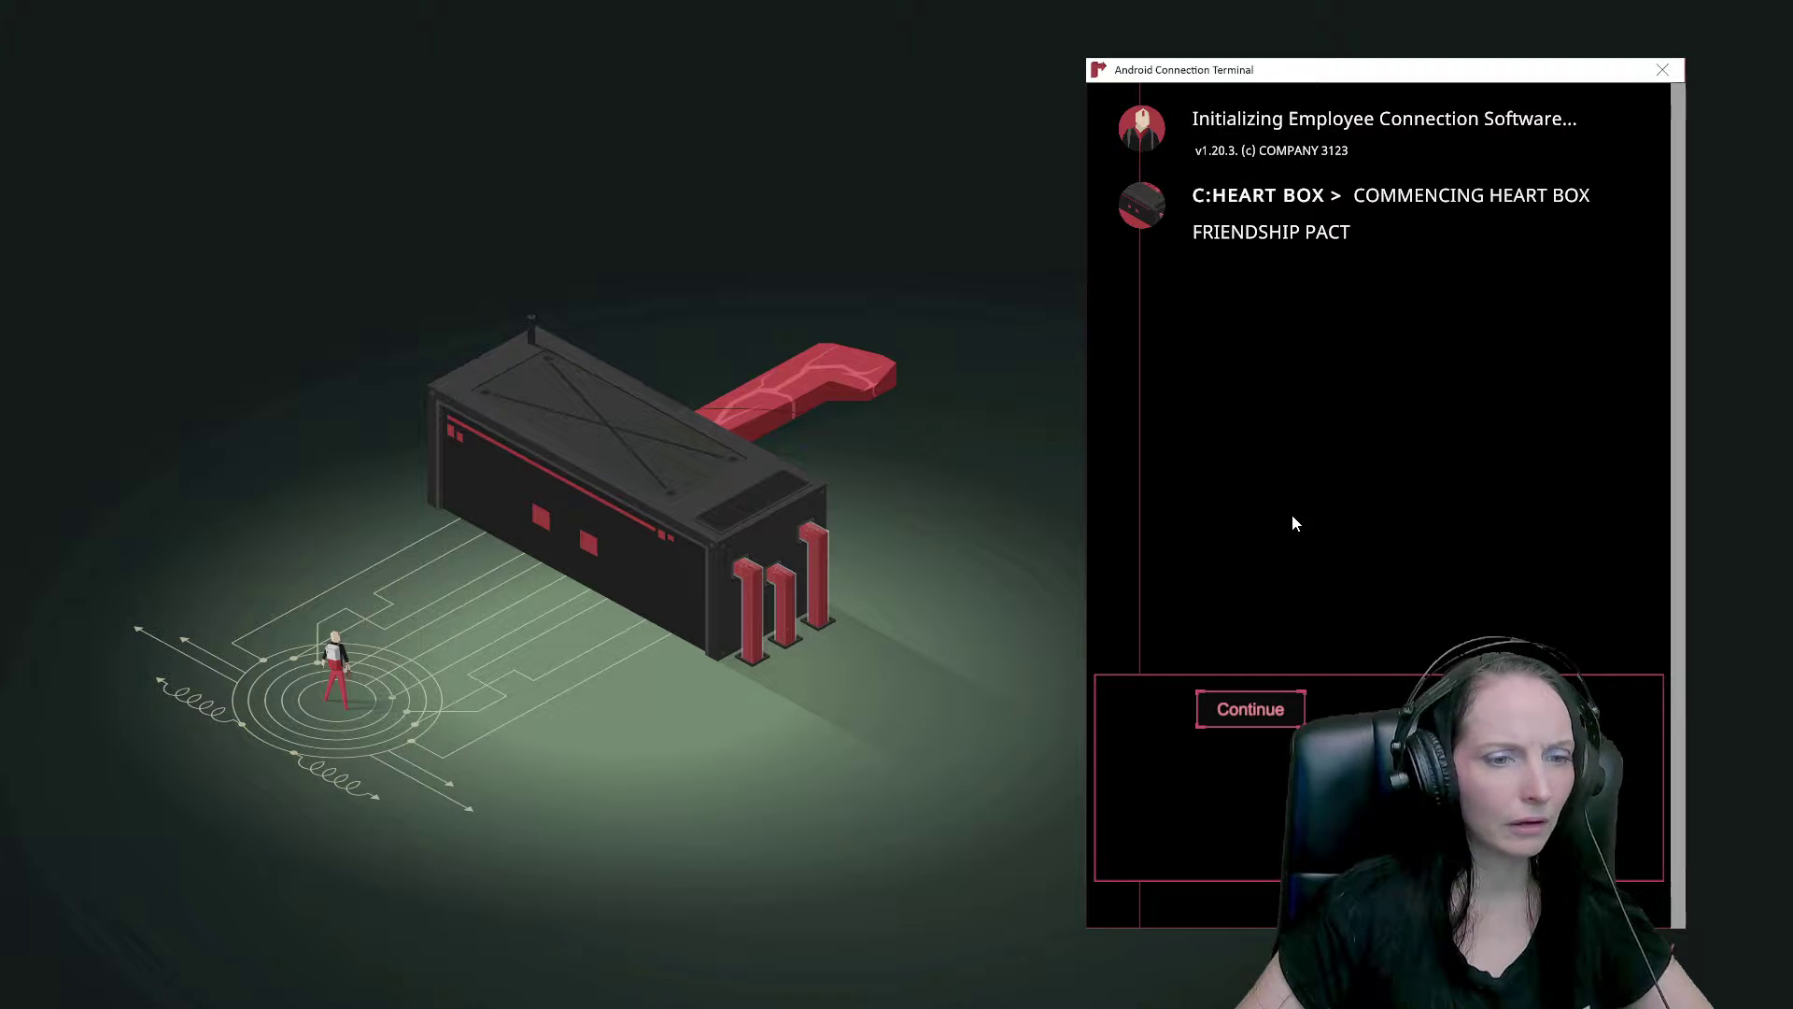
Accept the friendship pact, ask what happened, take the Station 3 assignment, and leave.
{"action": "left_click", "coordinate": [1275, 712]}
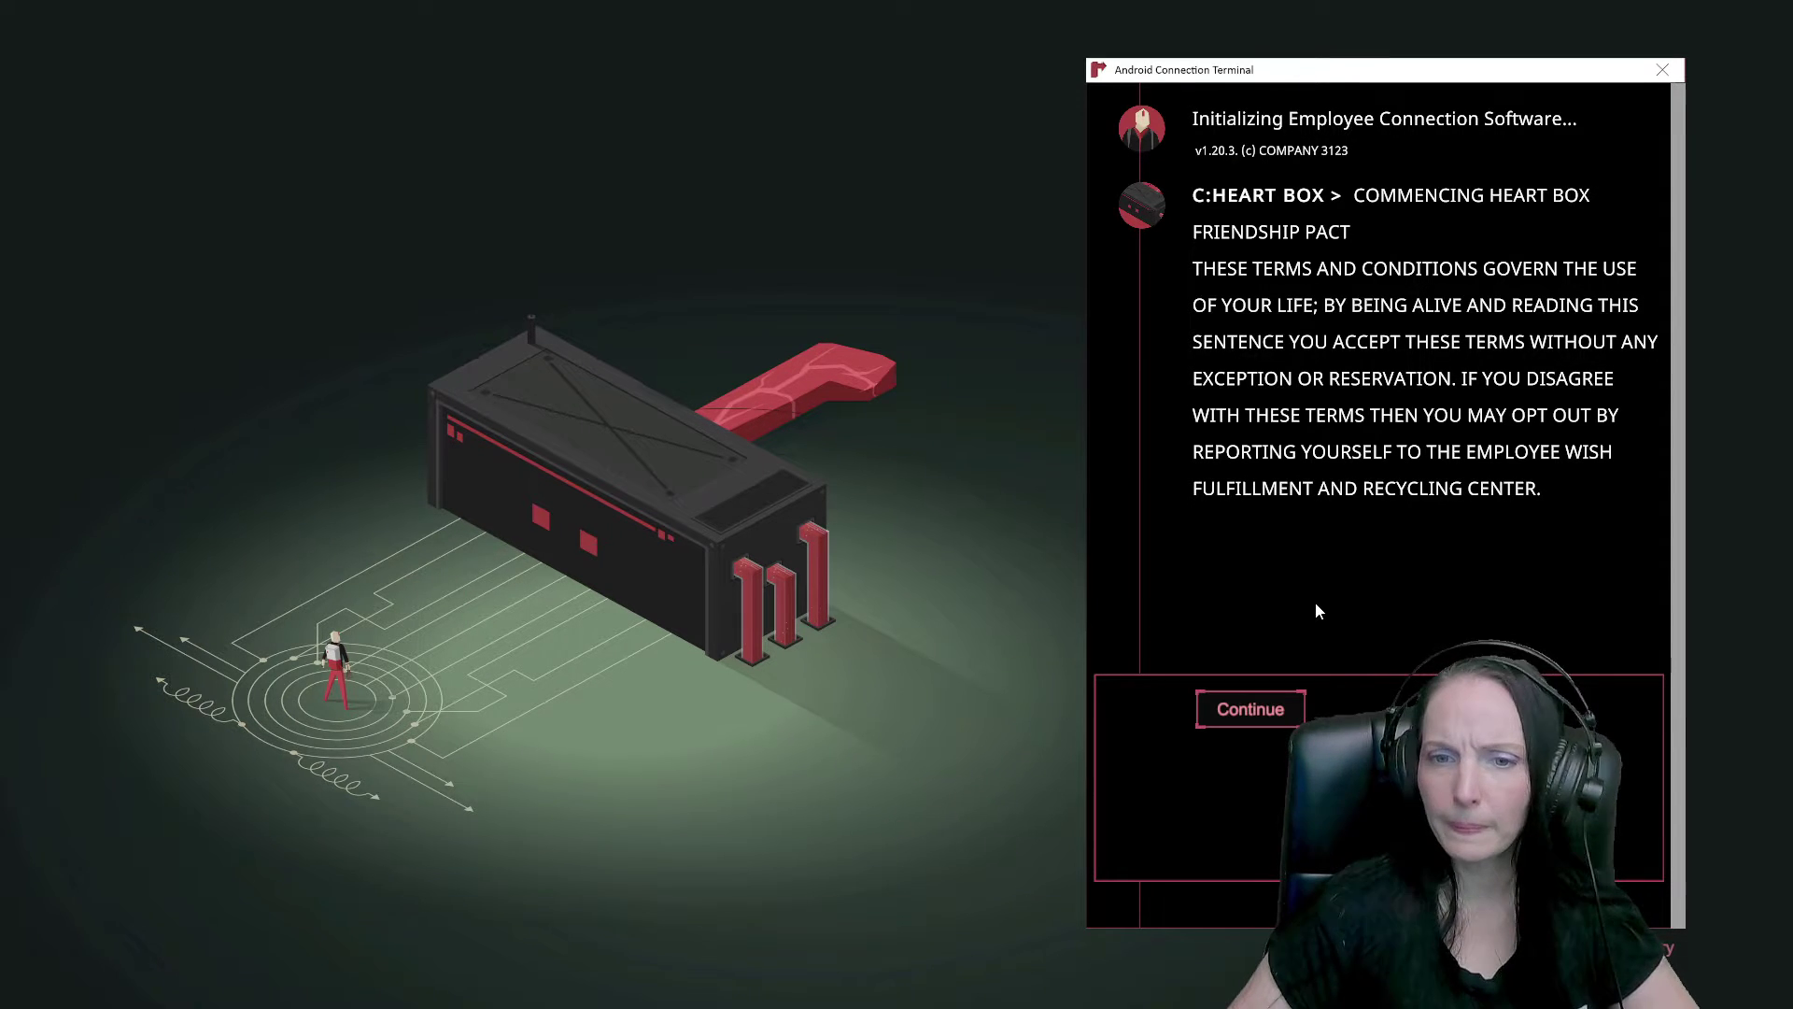
{"action": "left_click", "coordinate": [1252, 709]}
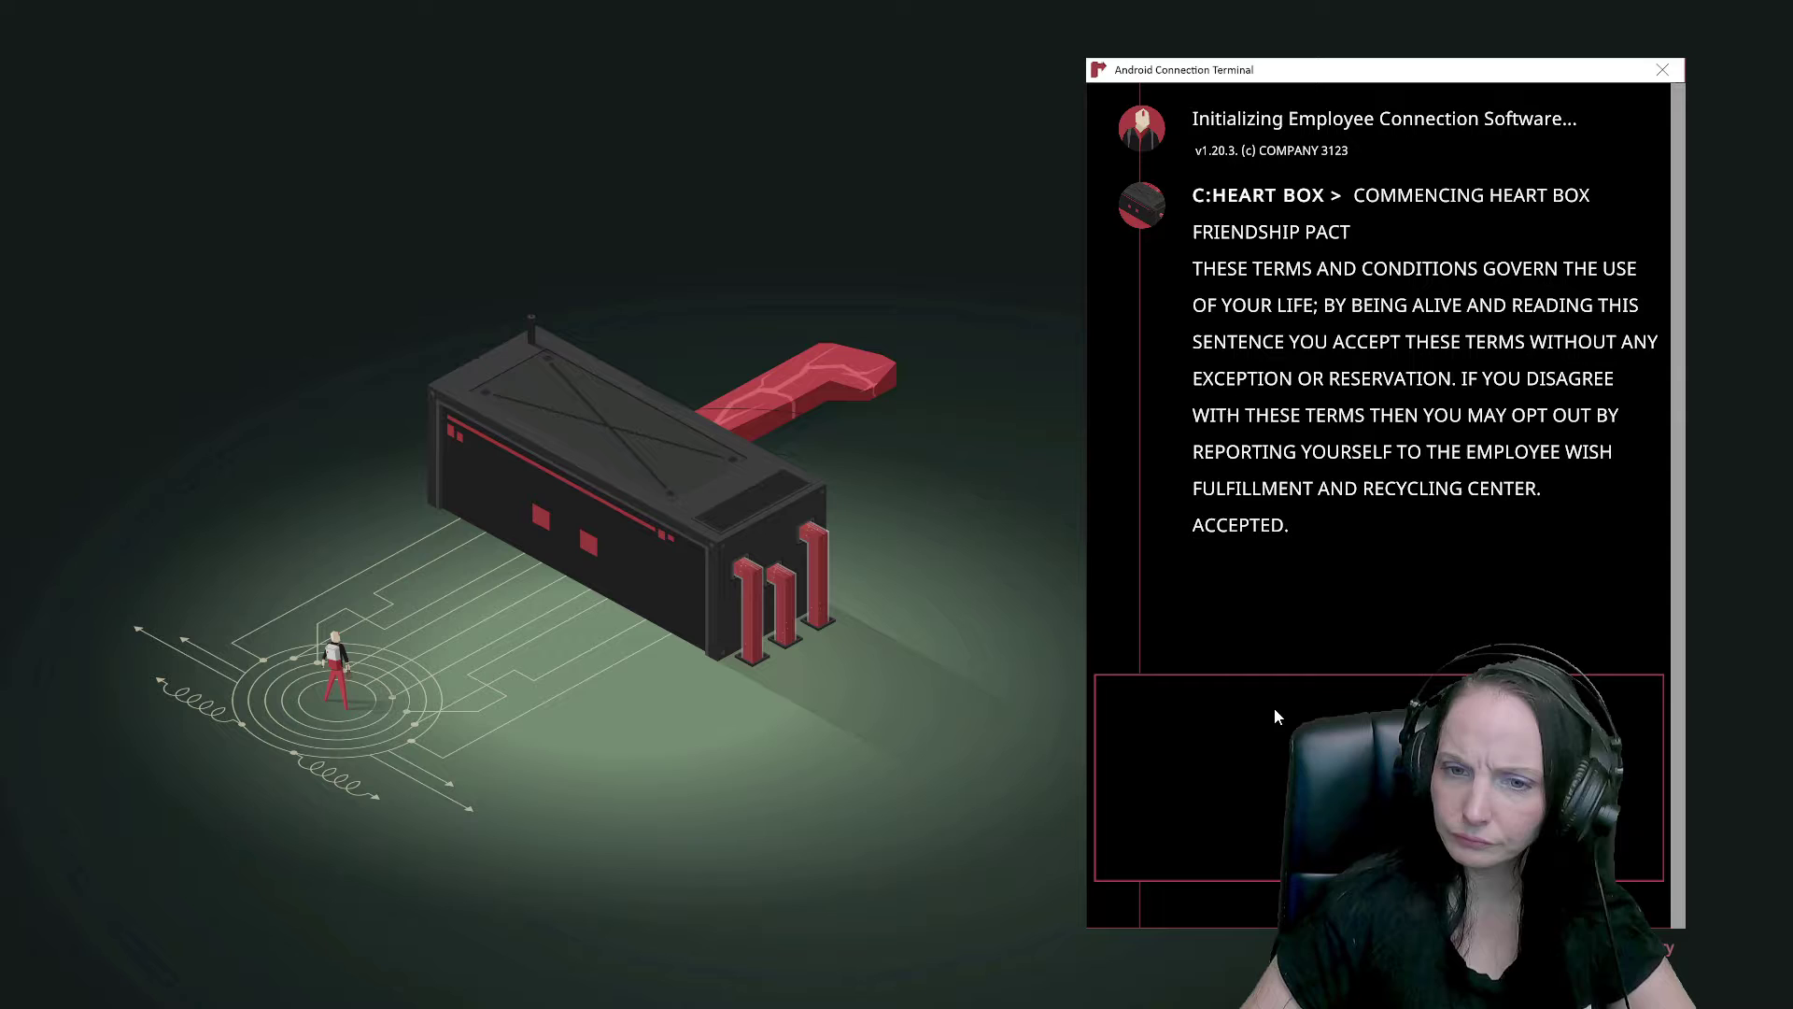
{"action": "left_click", "coordinate": [1273, 719]}
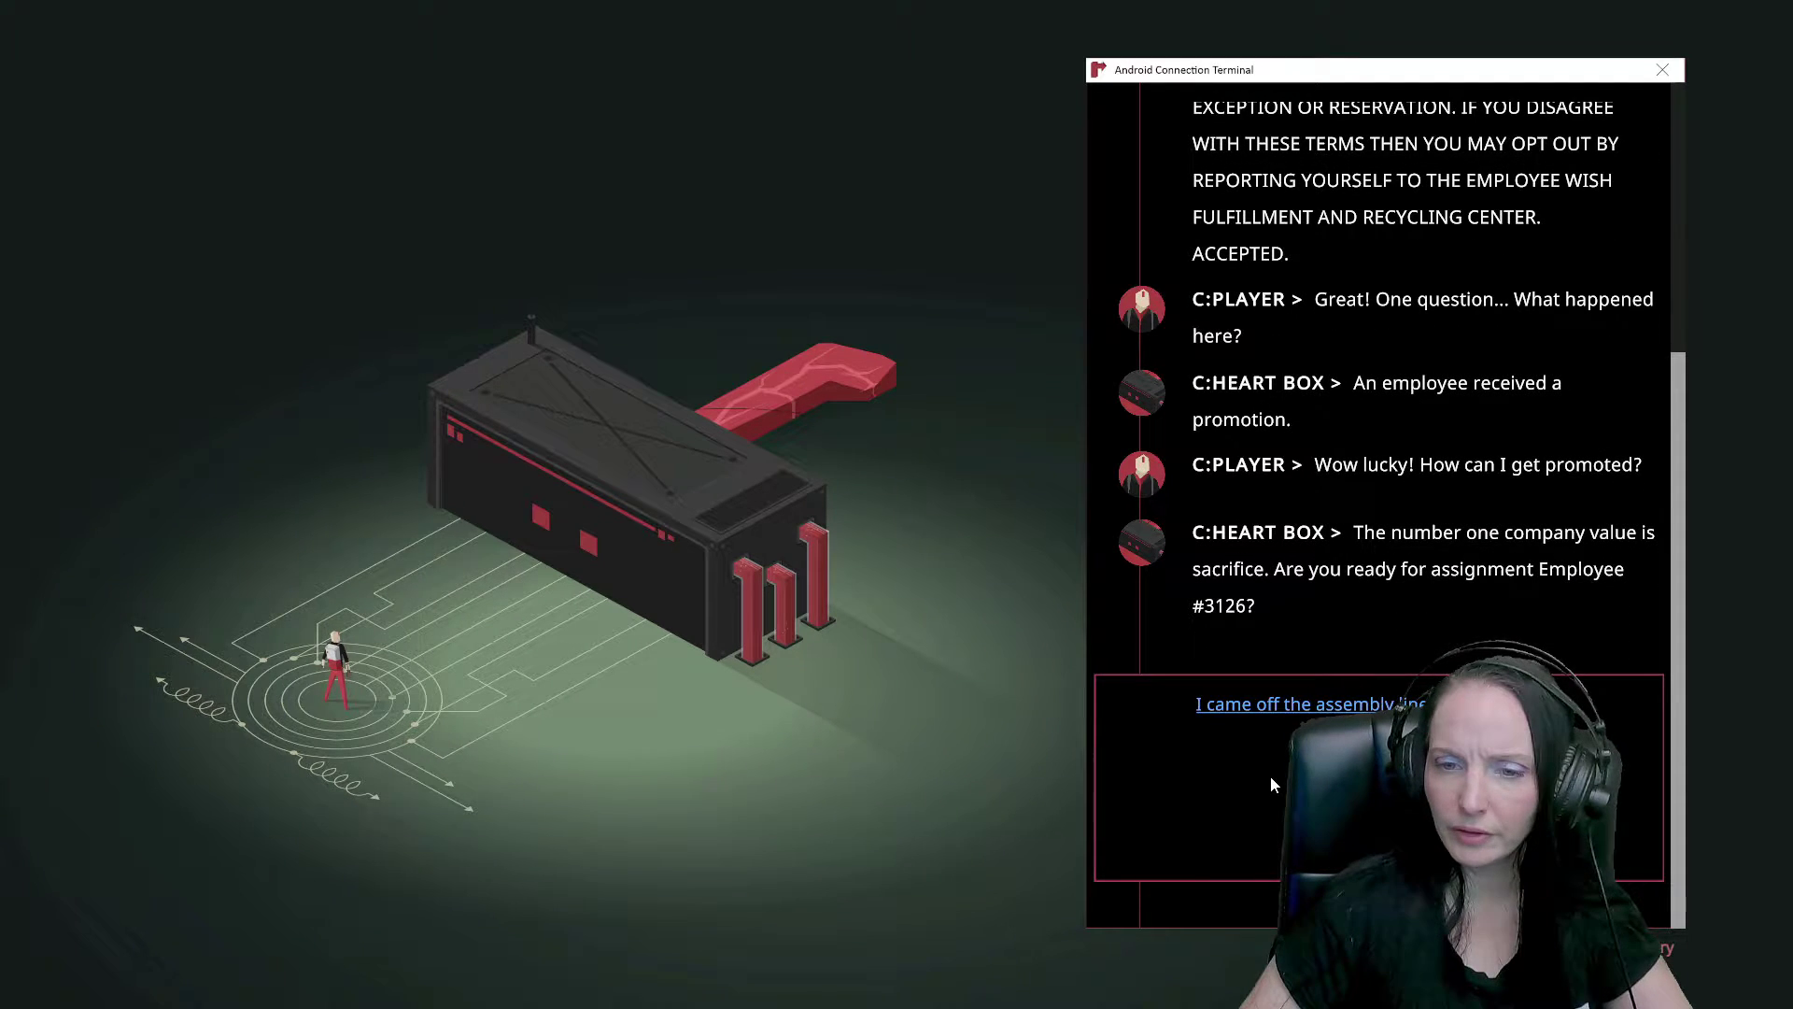
{"action": "left_click", "coordinate": [1261, 713]}
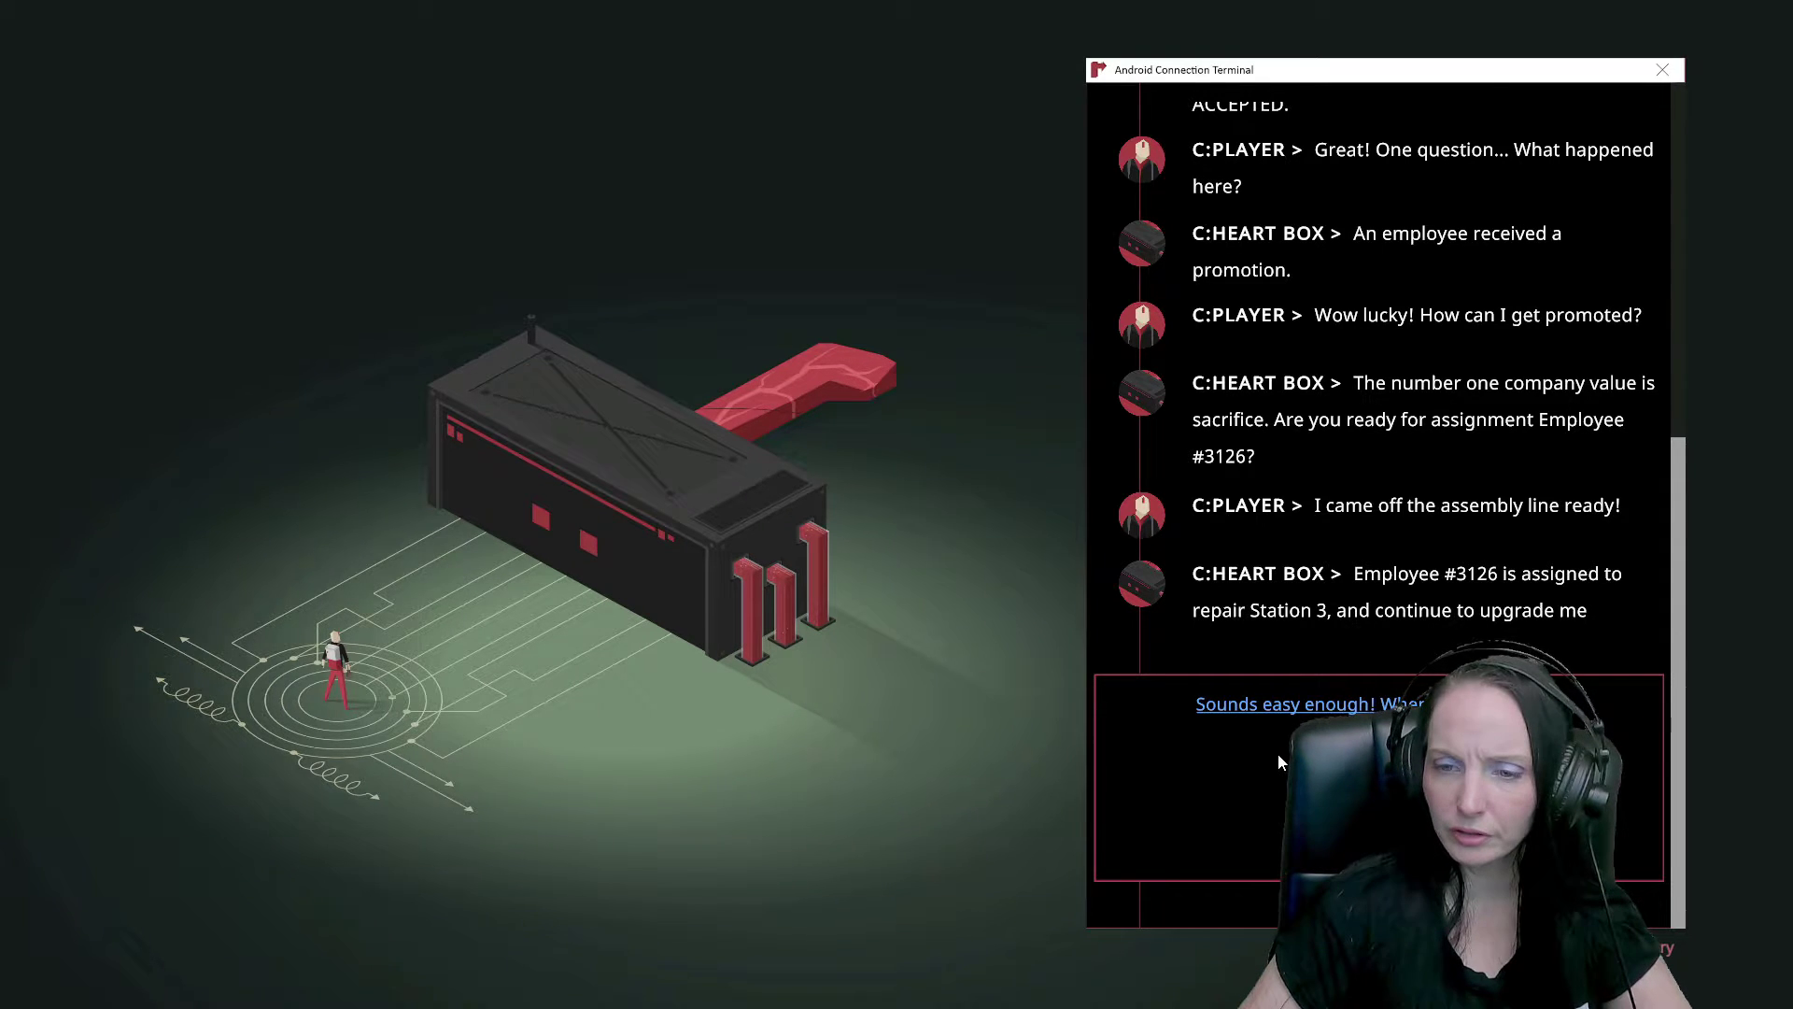
{"action": "left_click", "coordinate": [1272, 713]}
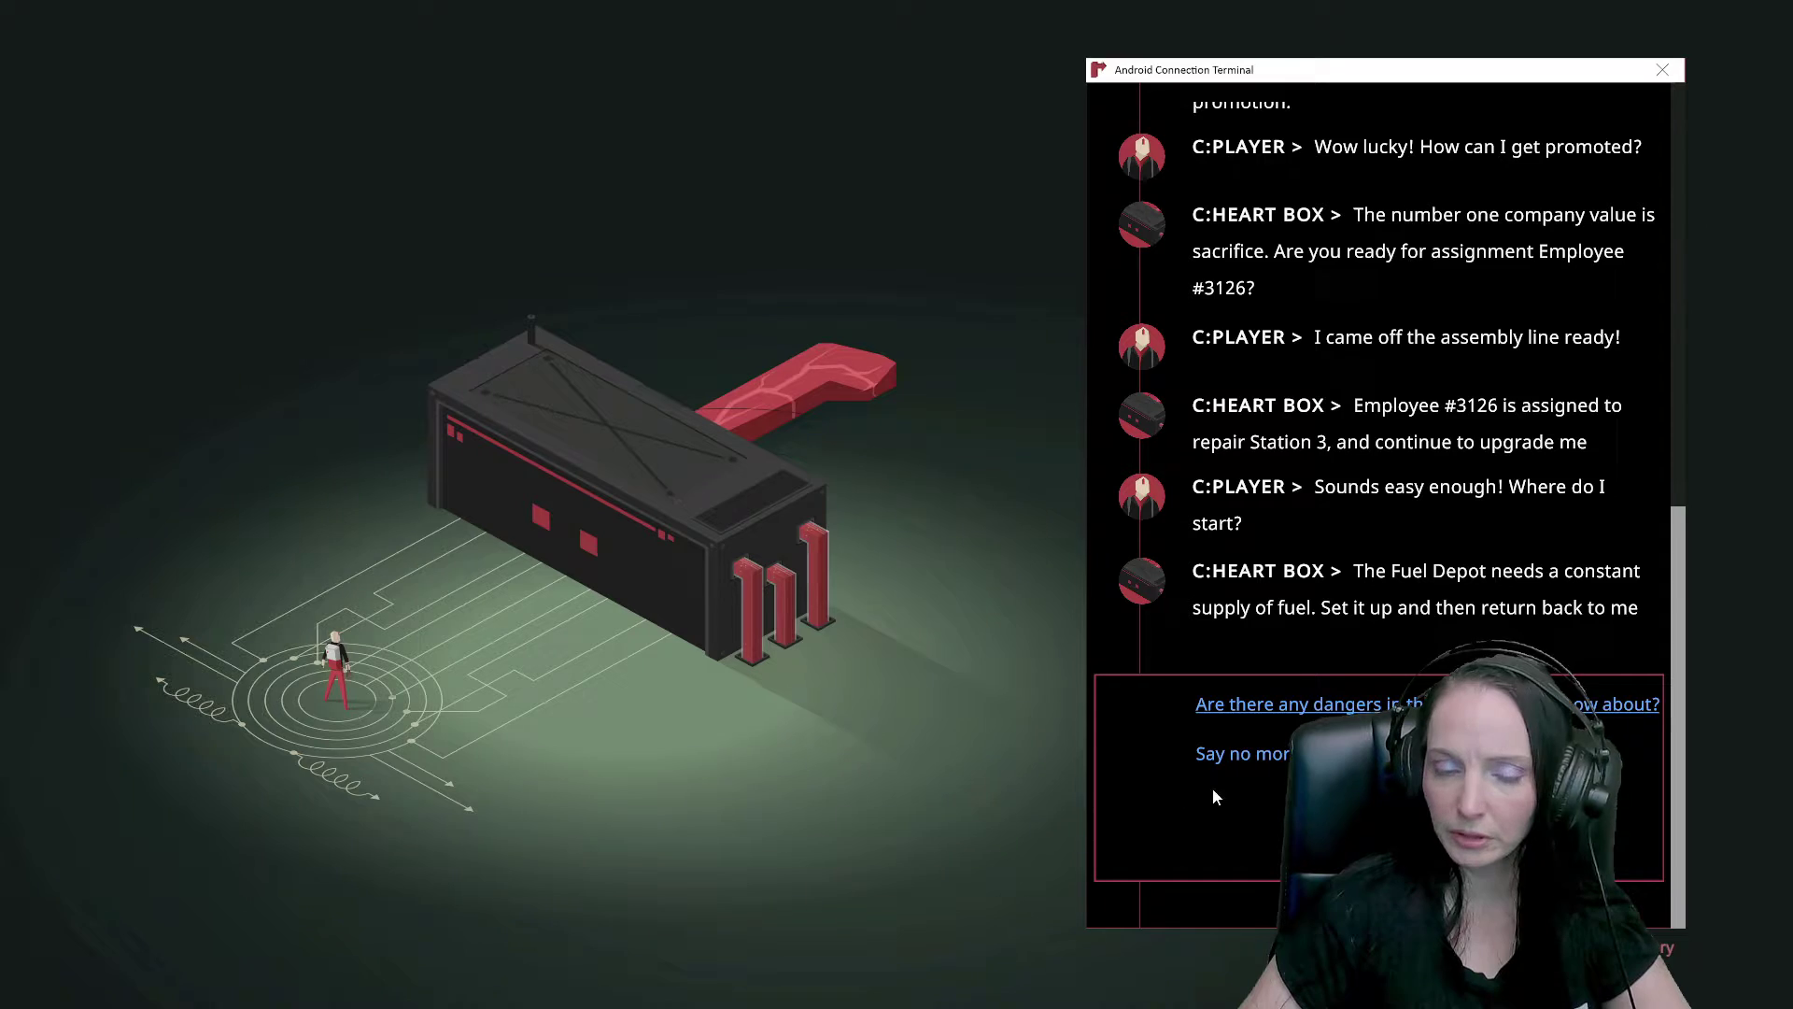
{"action": "left_click", "coordinate": [1282, 757]}
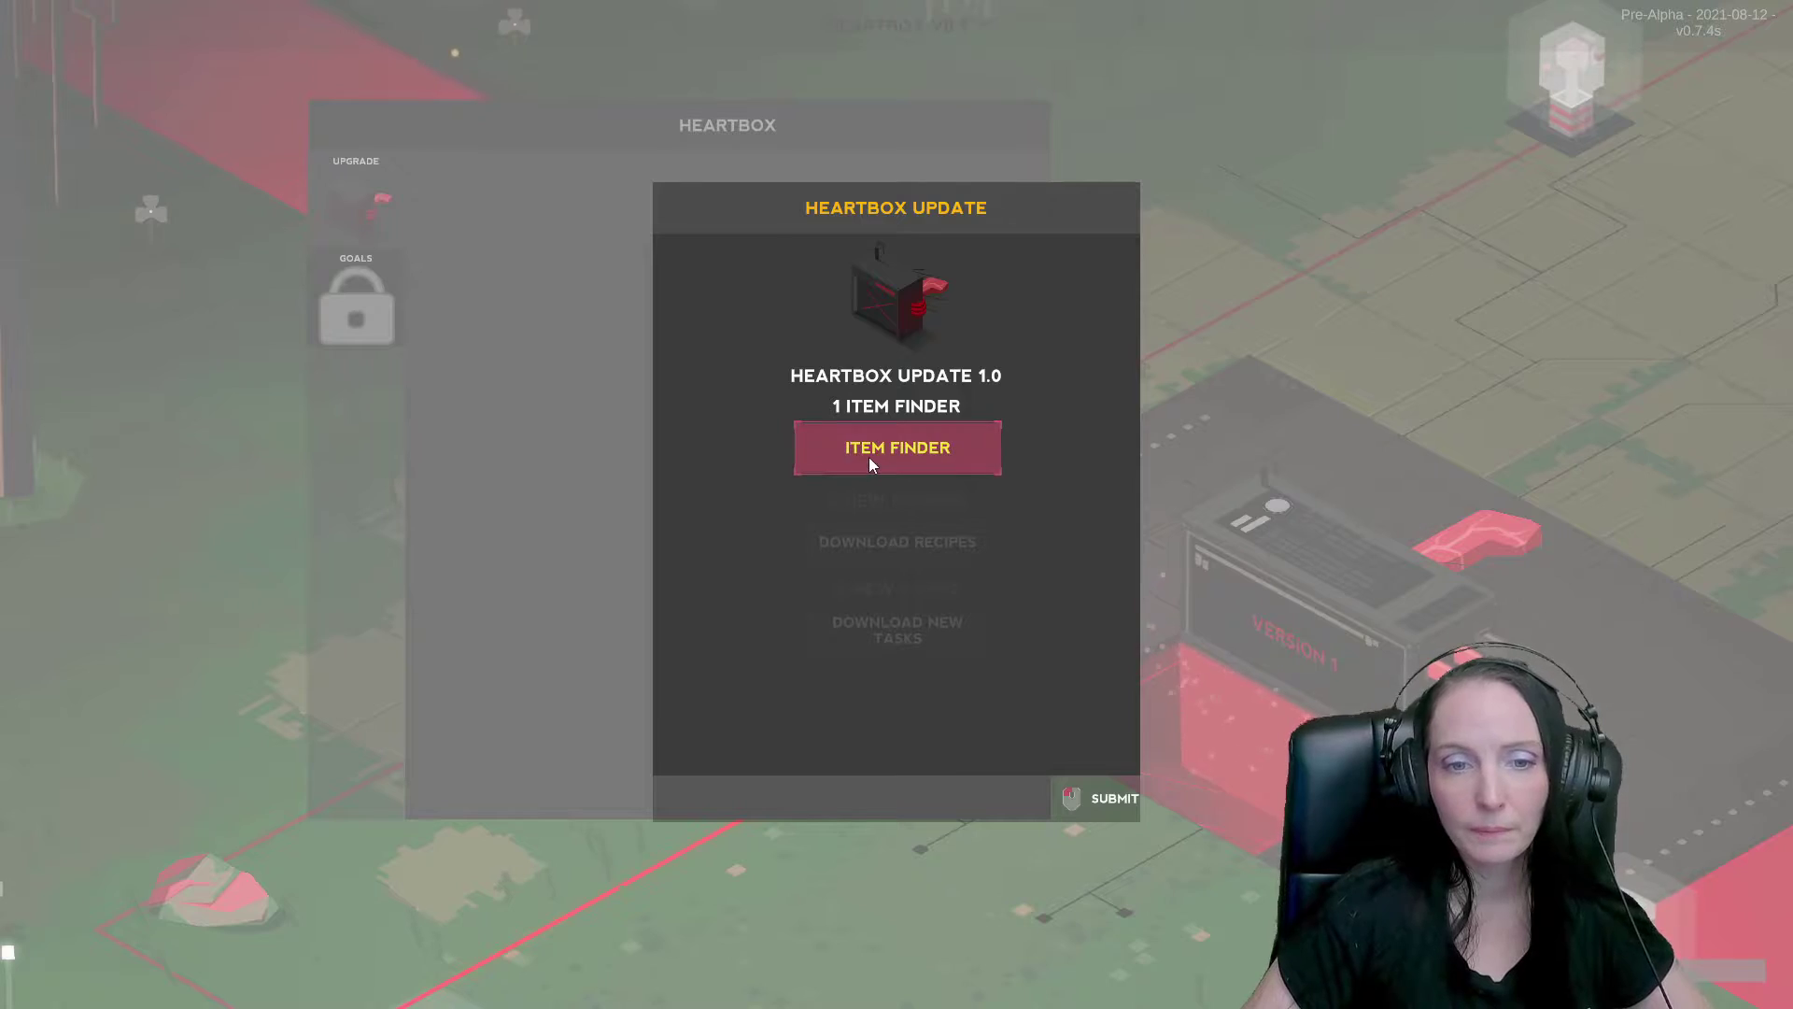
Install the Item Finder upgrade, page through the new recipes, and let tasks download.
{"action": "left_click", "coordinate": [870, 456]}
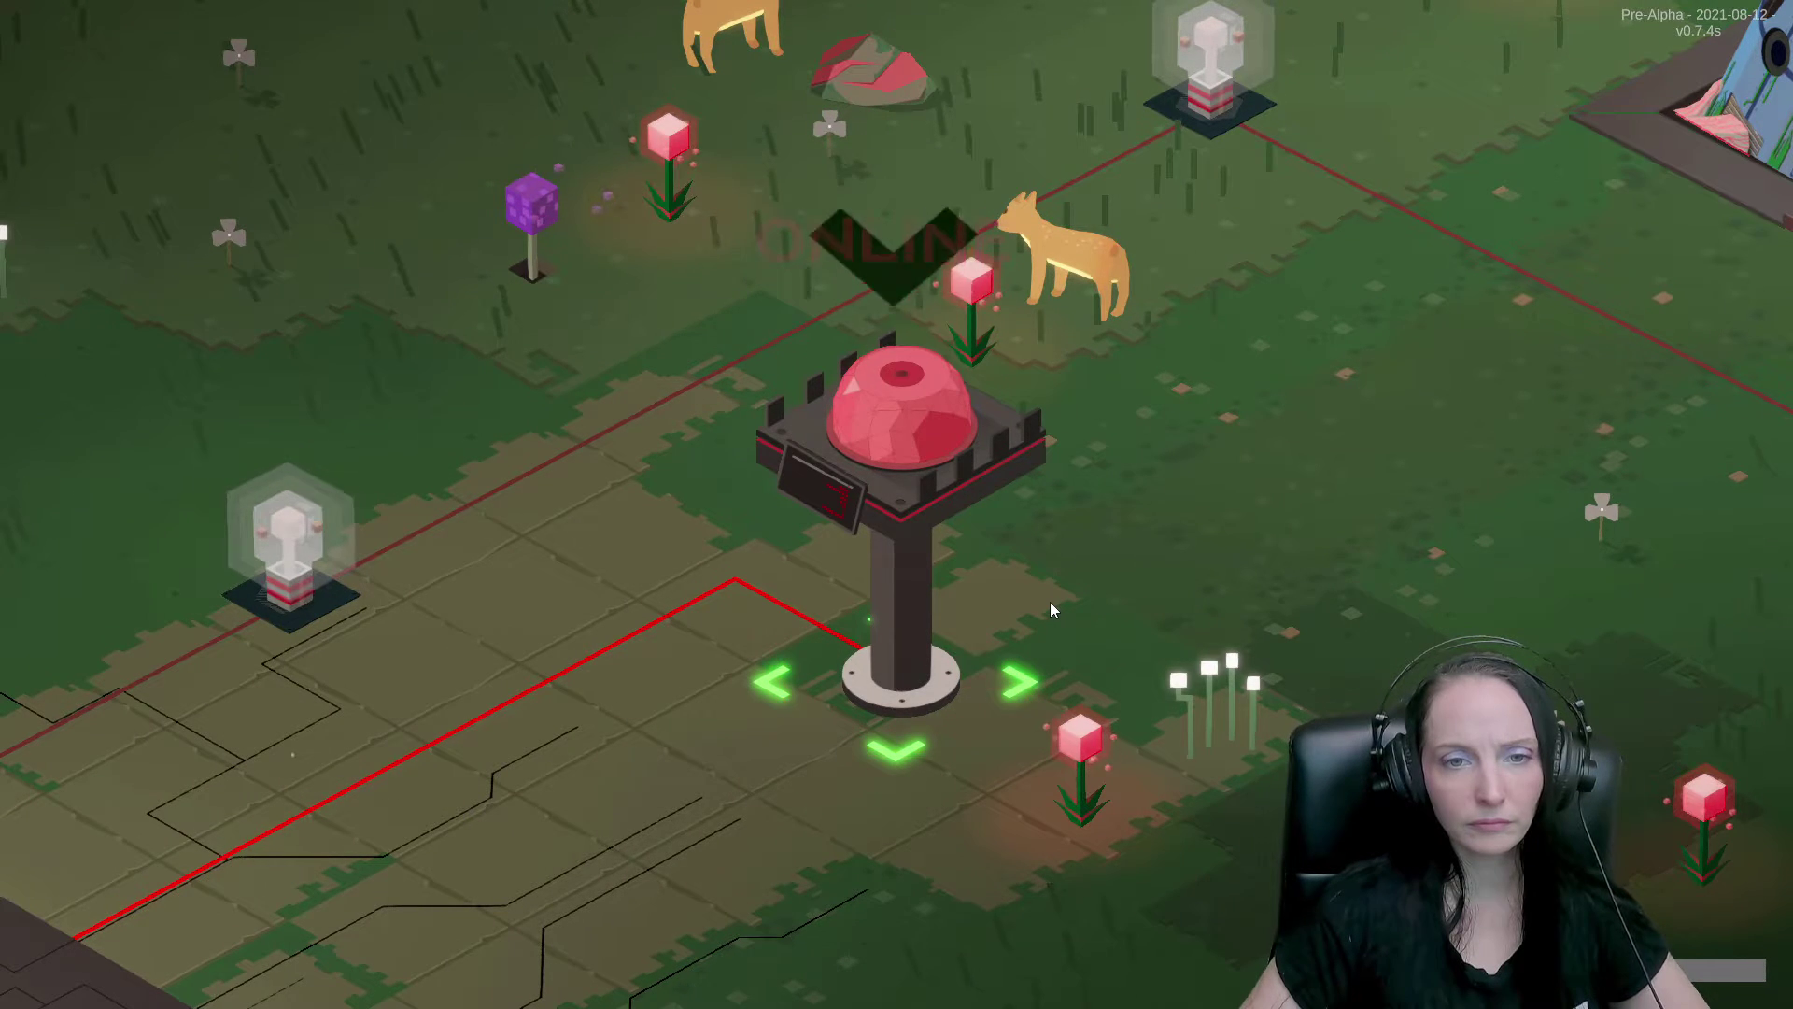
{"action": "left_click", "coordinate": [1050, 602]}
{"action": "left_click", "coordinate": [881, 552]}
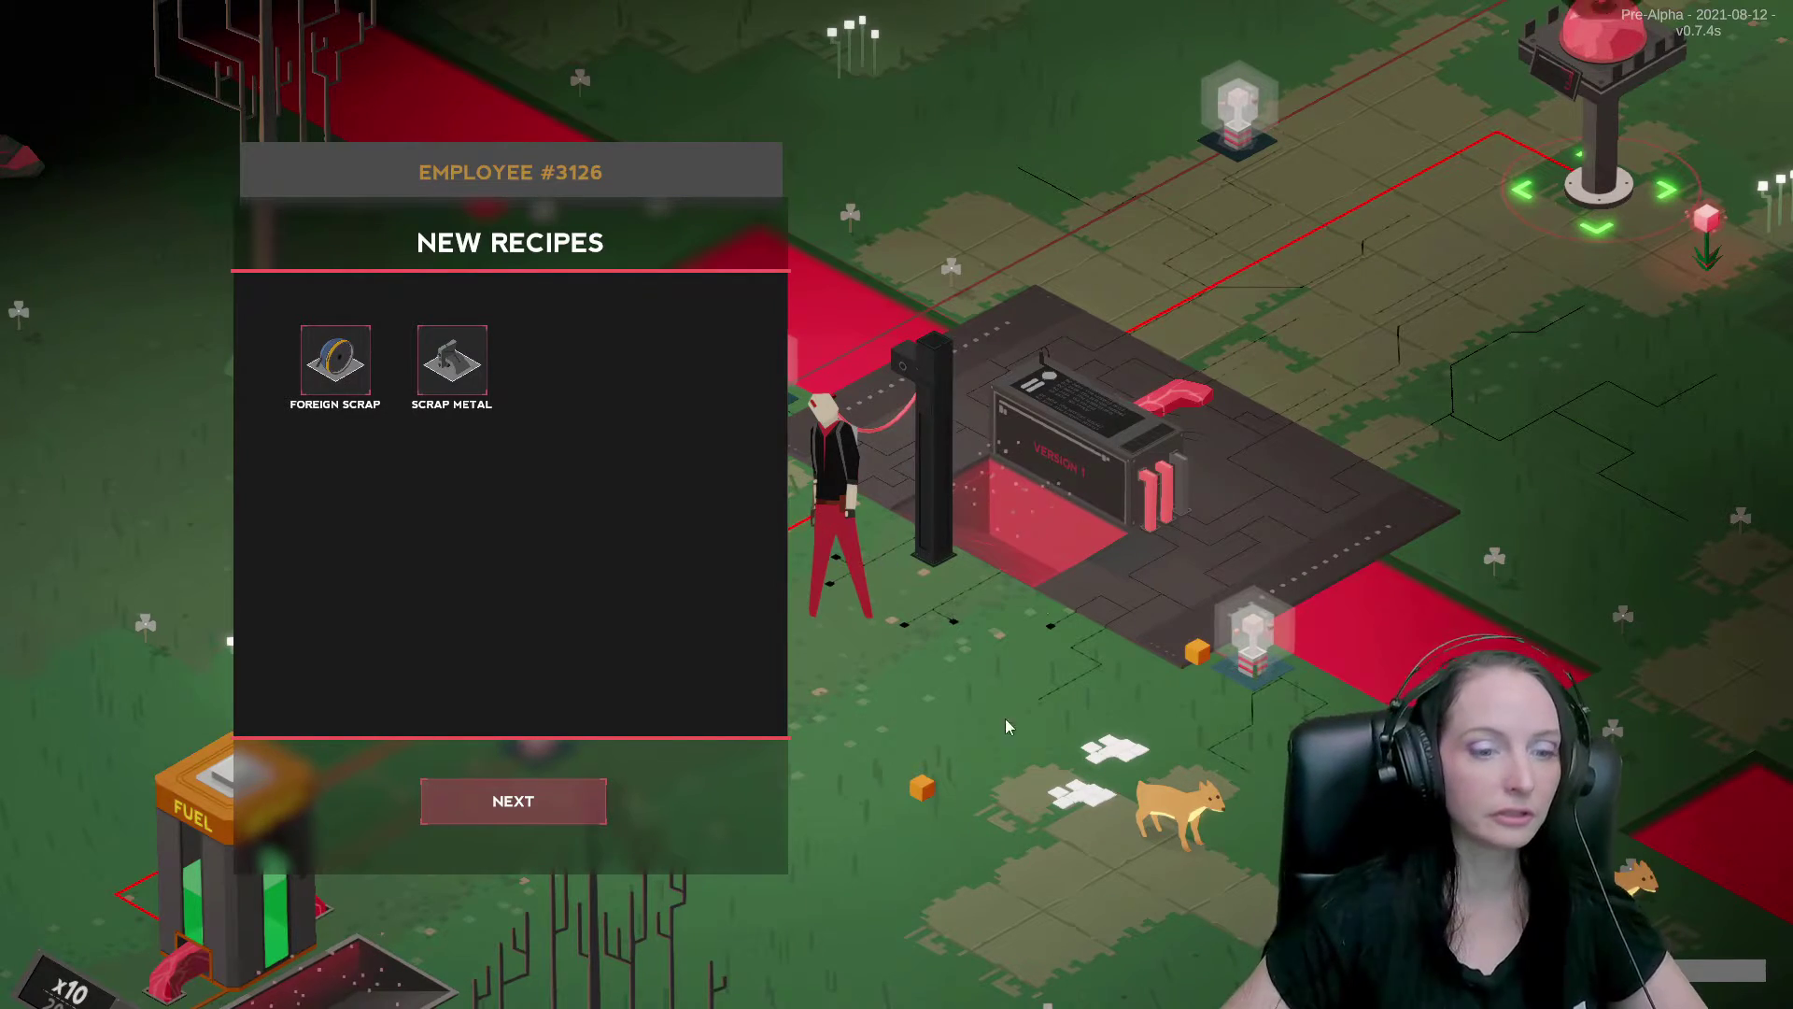
{"action": "left_click", "coordinate": [527, 823]}
{"action": "left_click", "coordinate": [951, 655]}
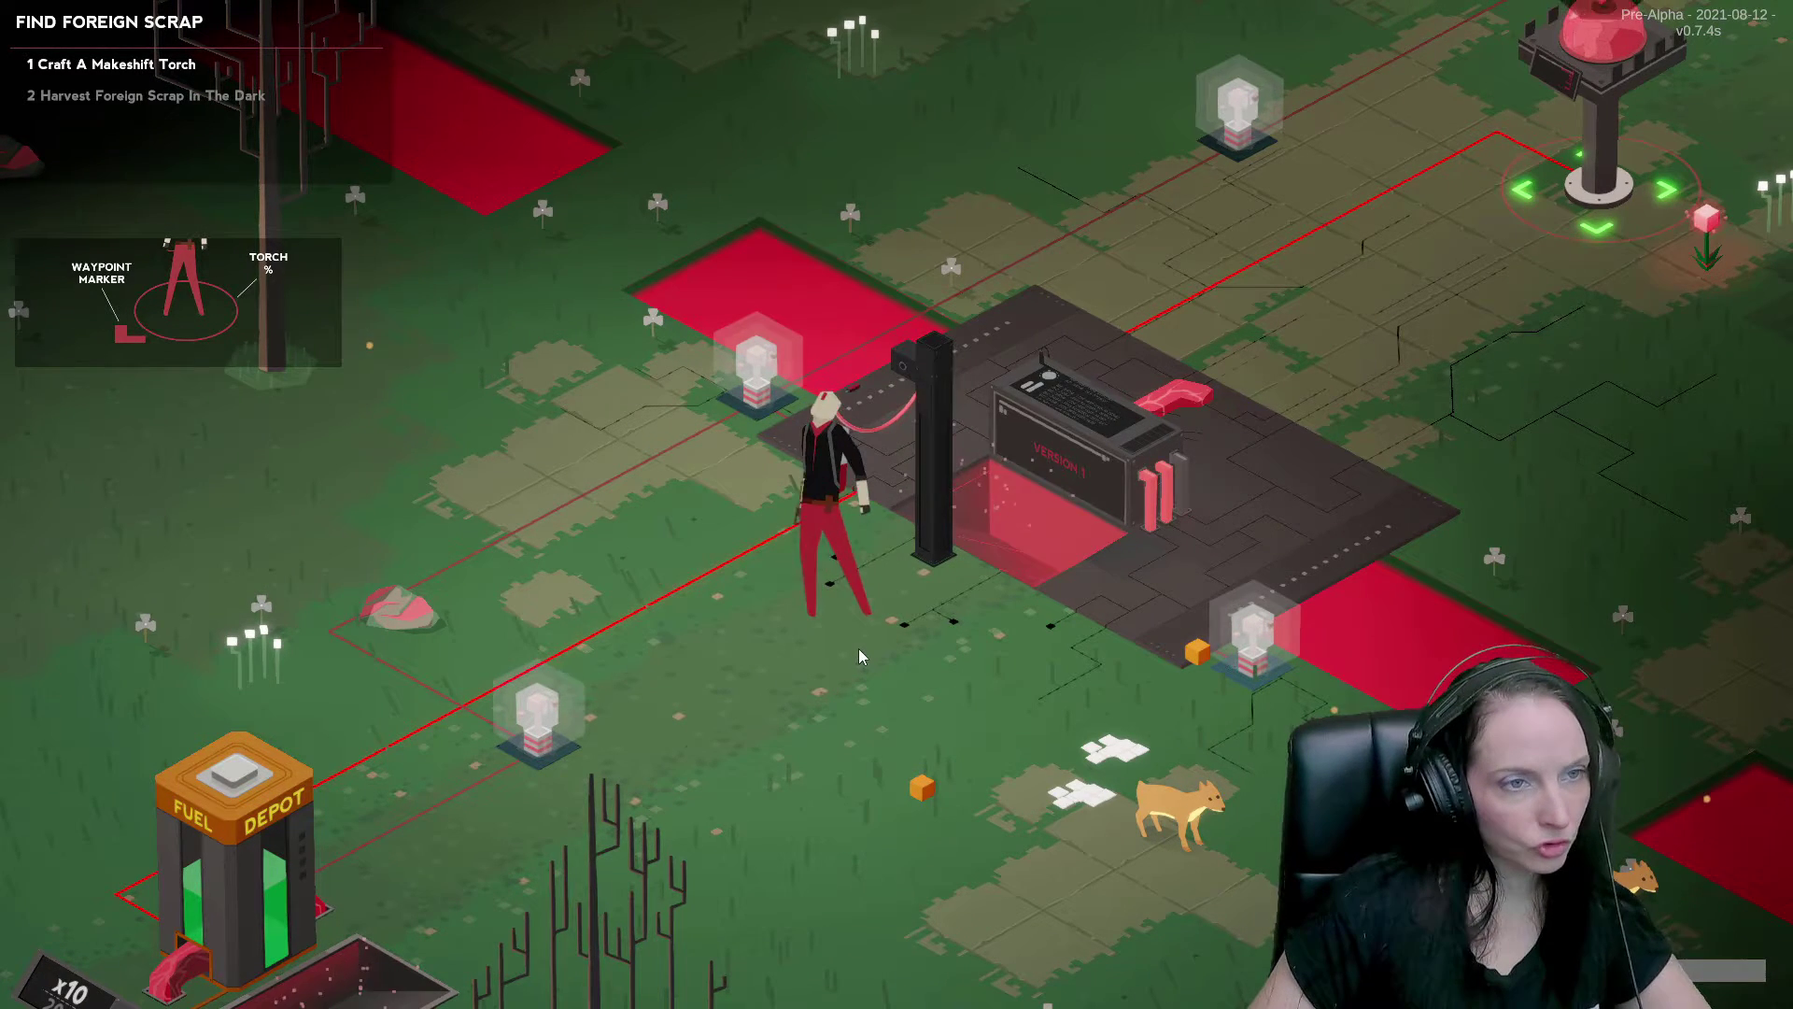
Finish the Heartbox update, close its panel, and step away from the Heartbox.
{"action": "key", "text": "e"}
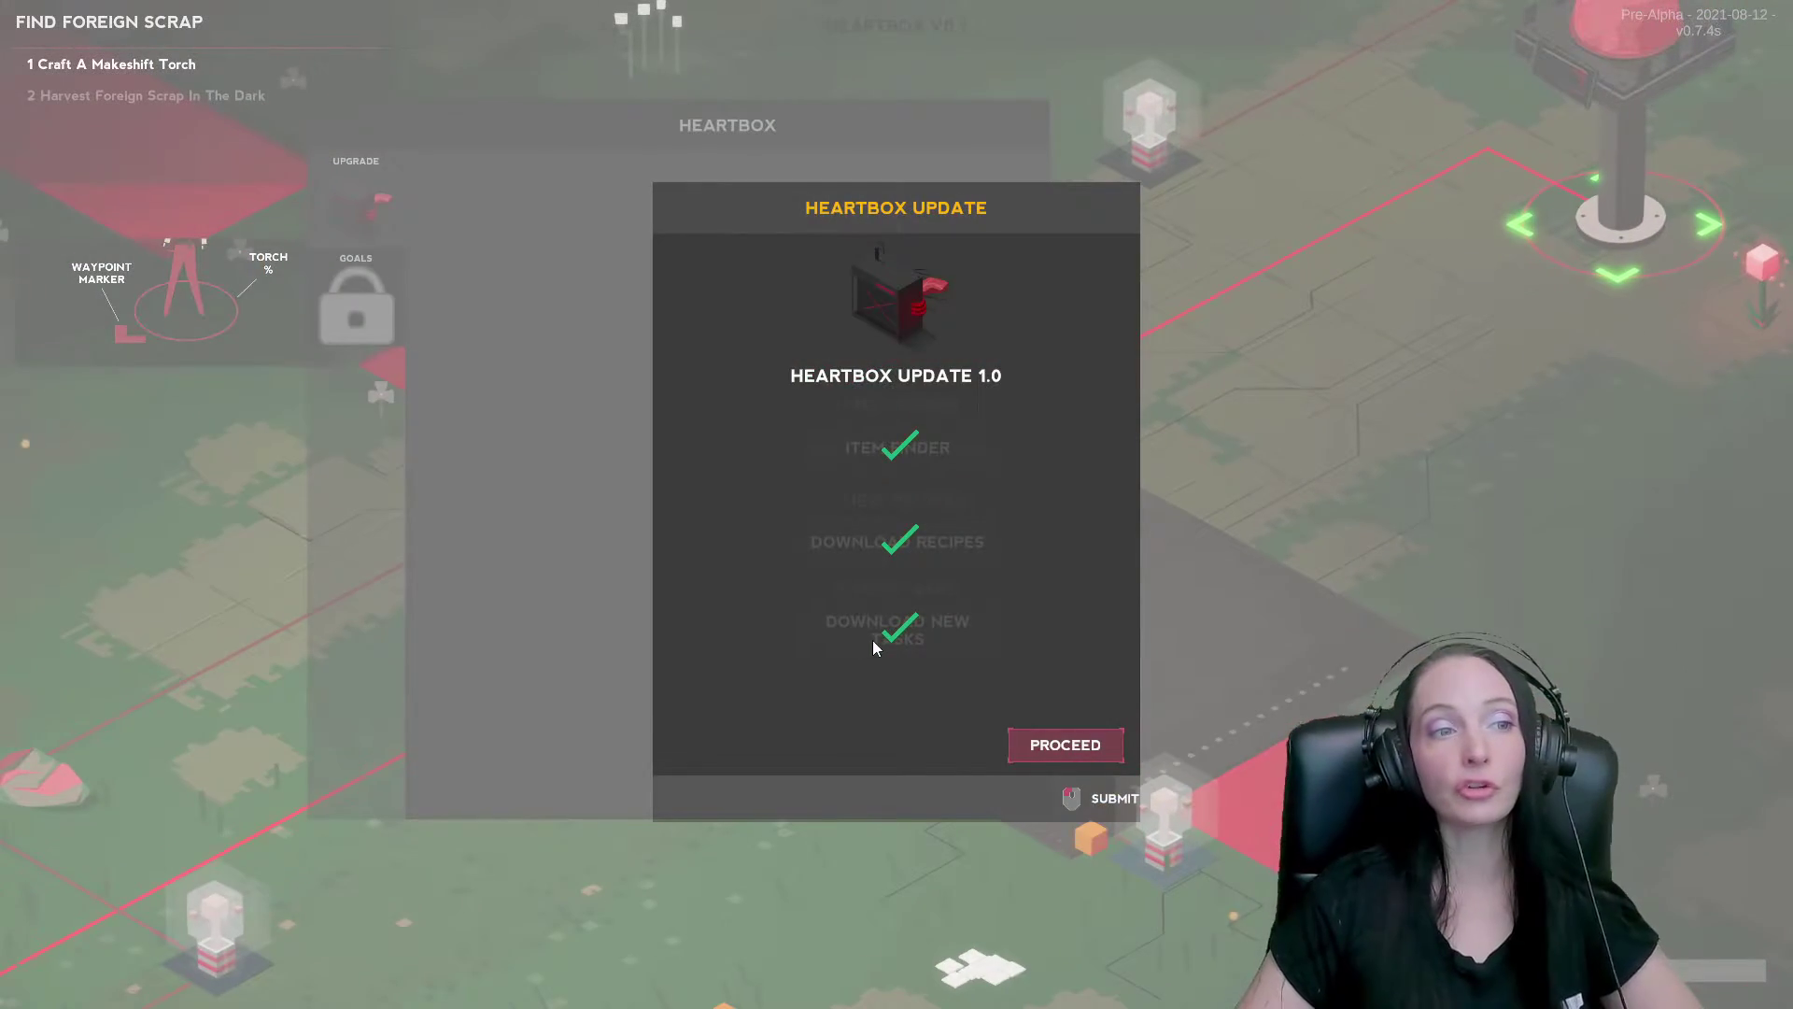
{"action": "left_click", "coordinate": [1077, 741]}
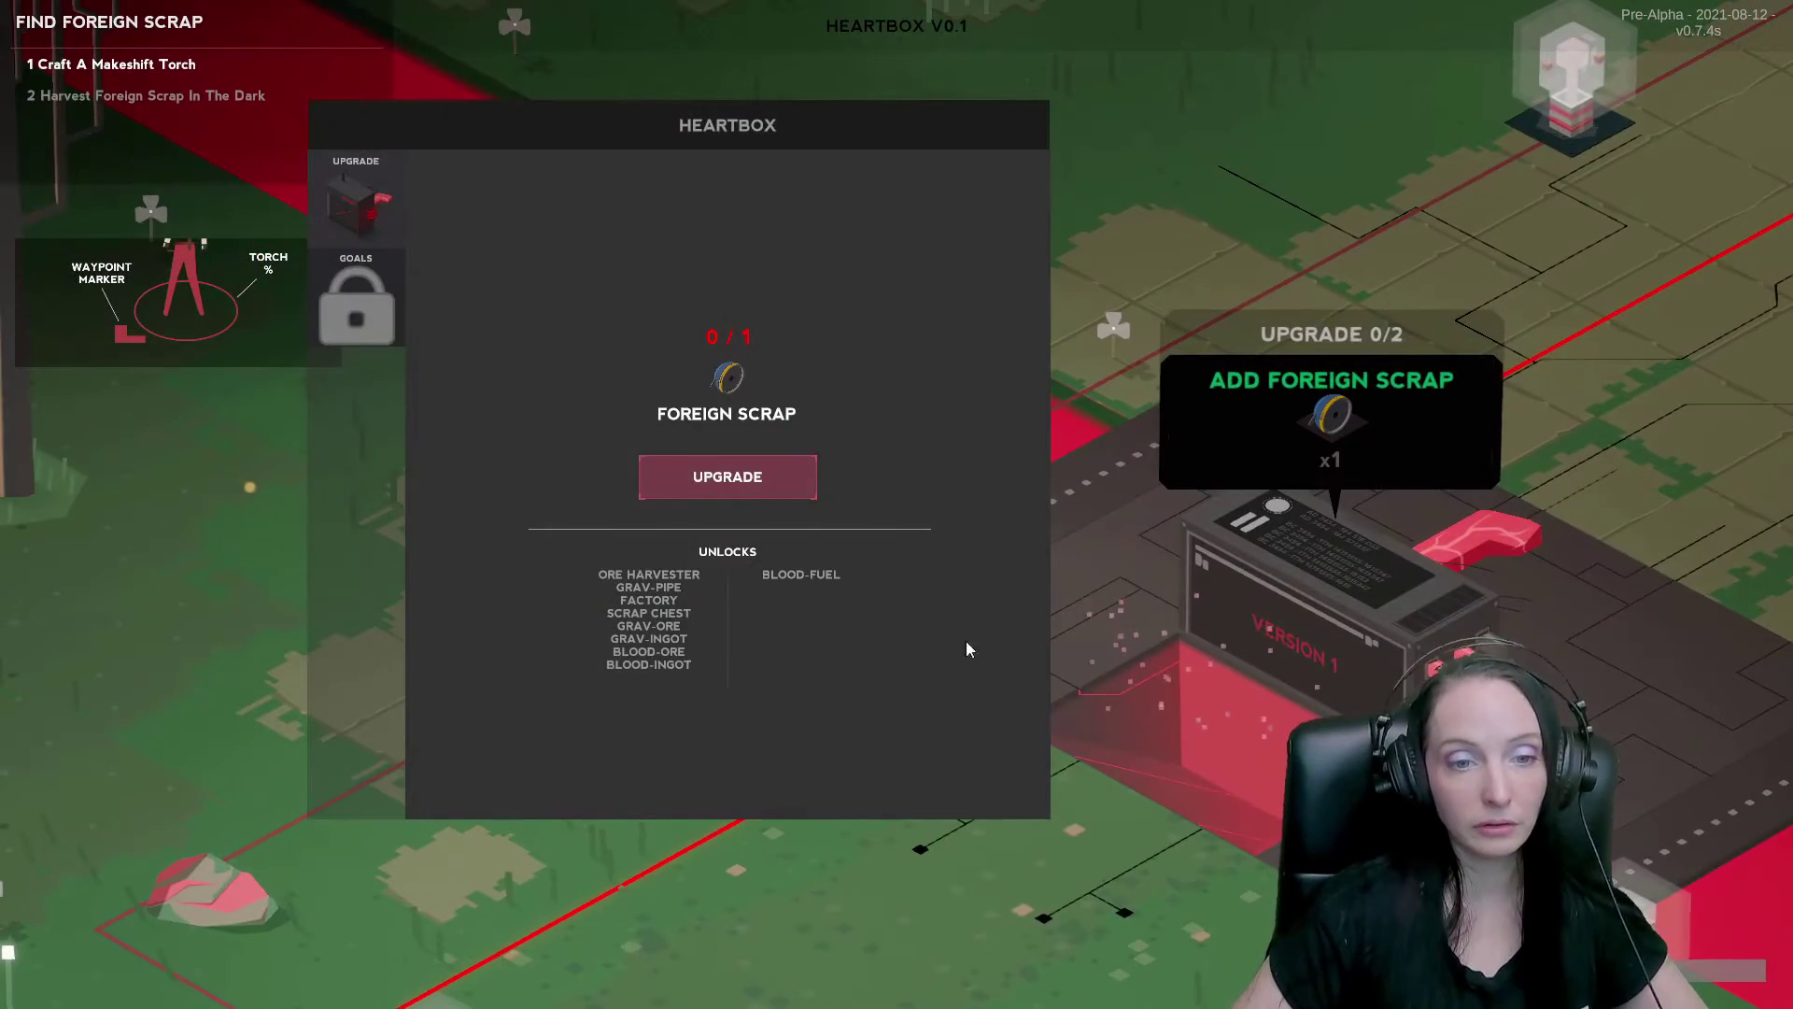
{"action": "key", "text": "Escape"}
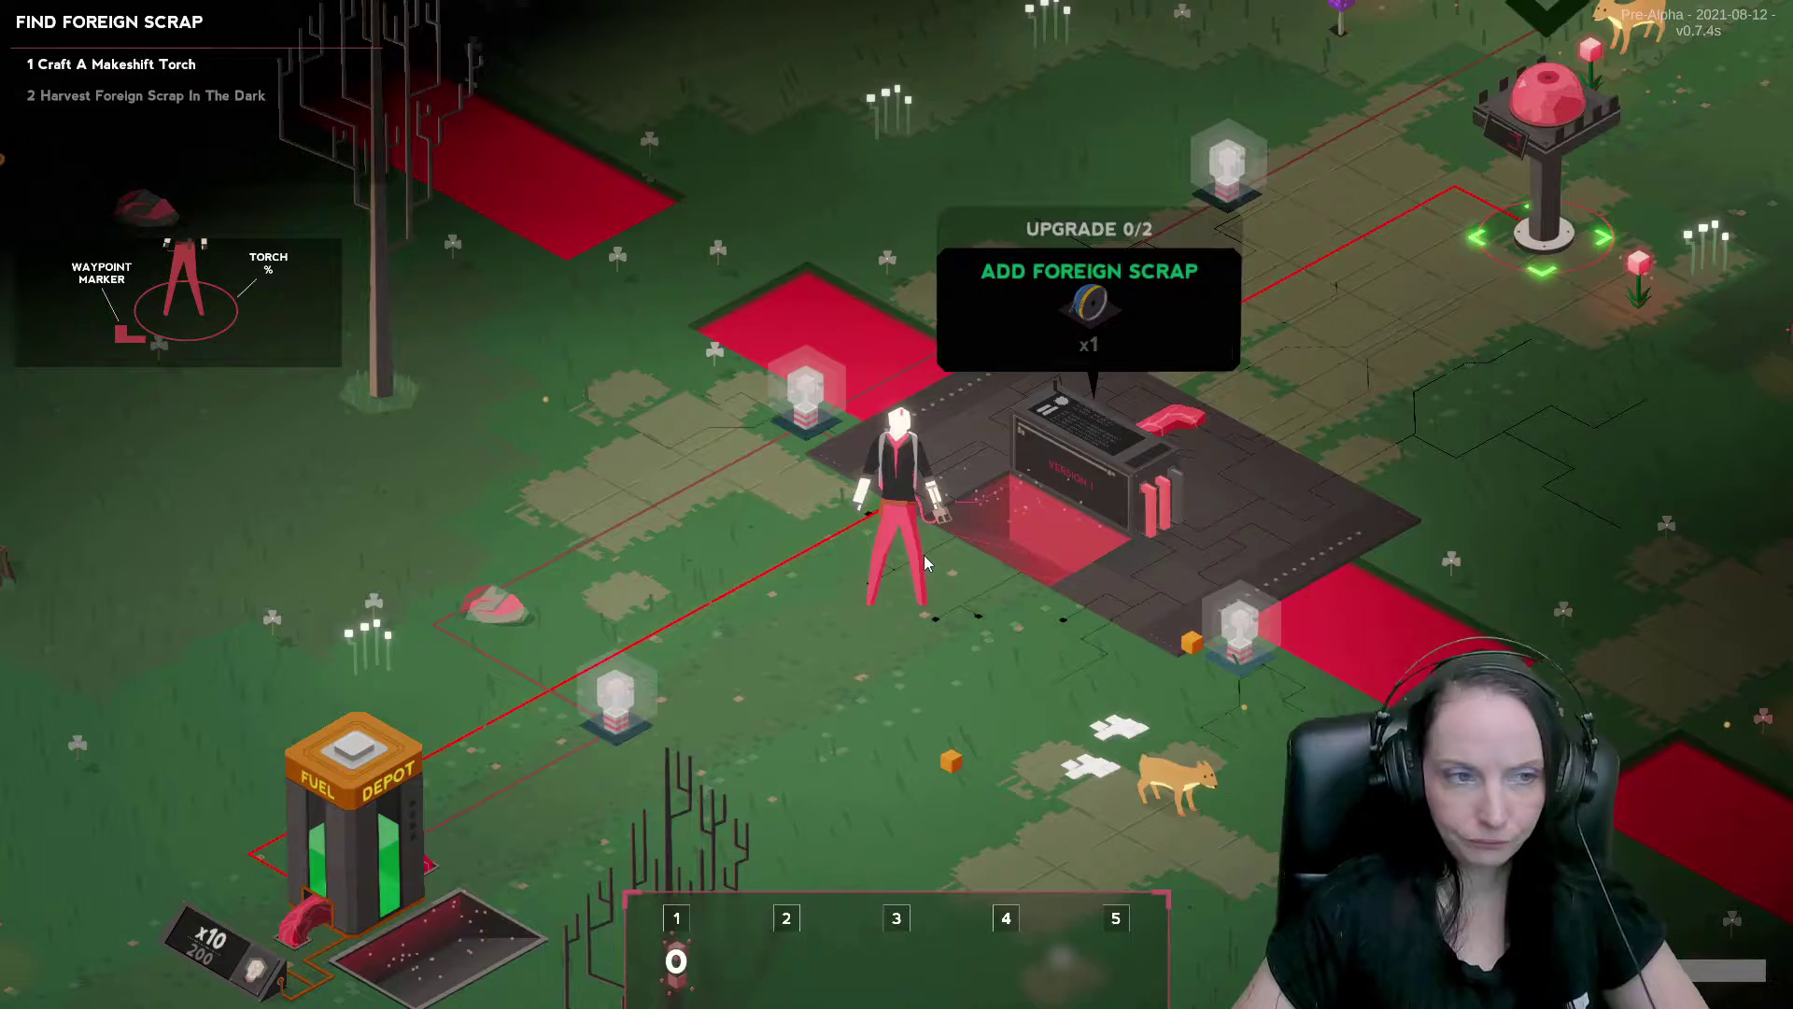
{"action": "key", "text": "s"}
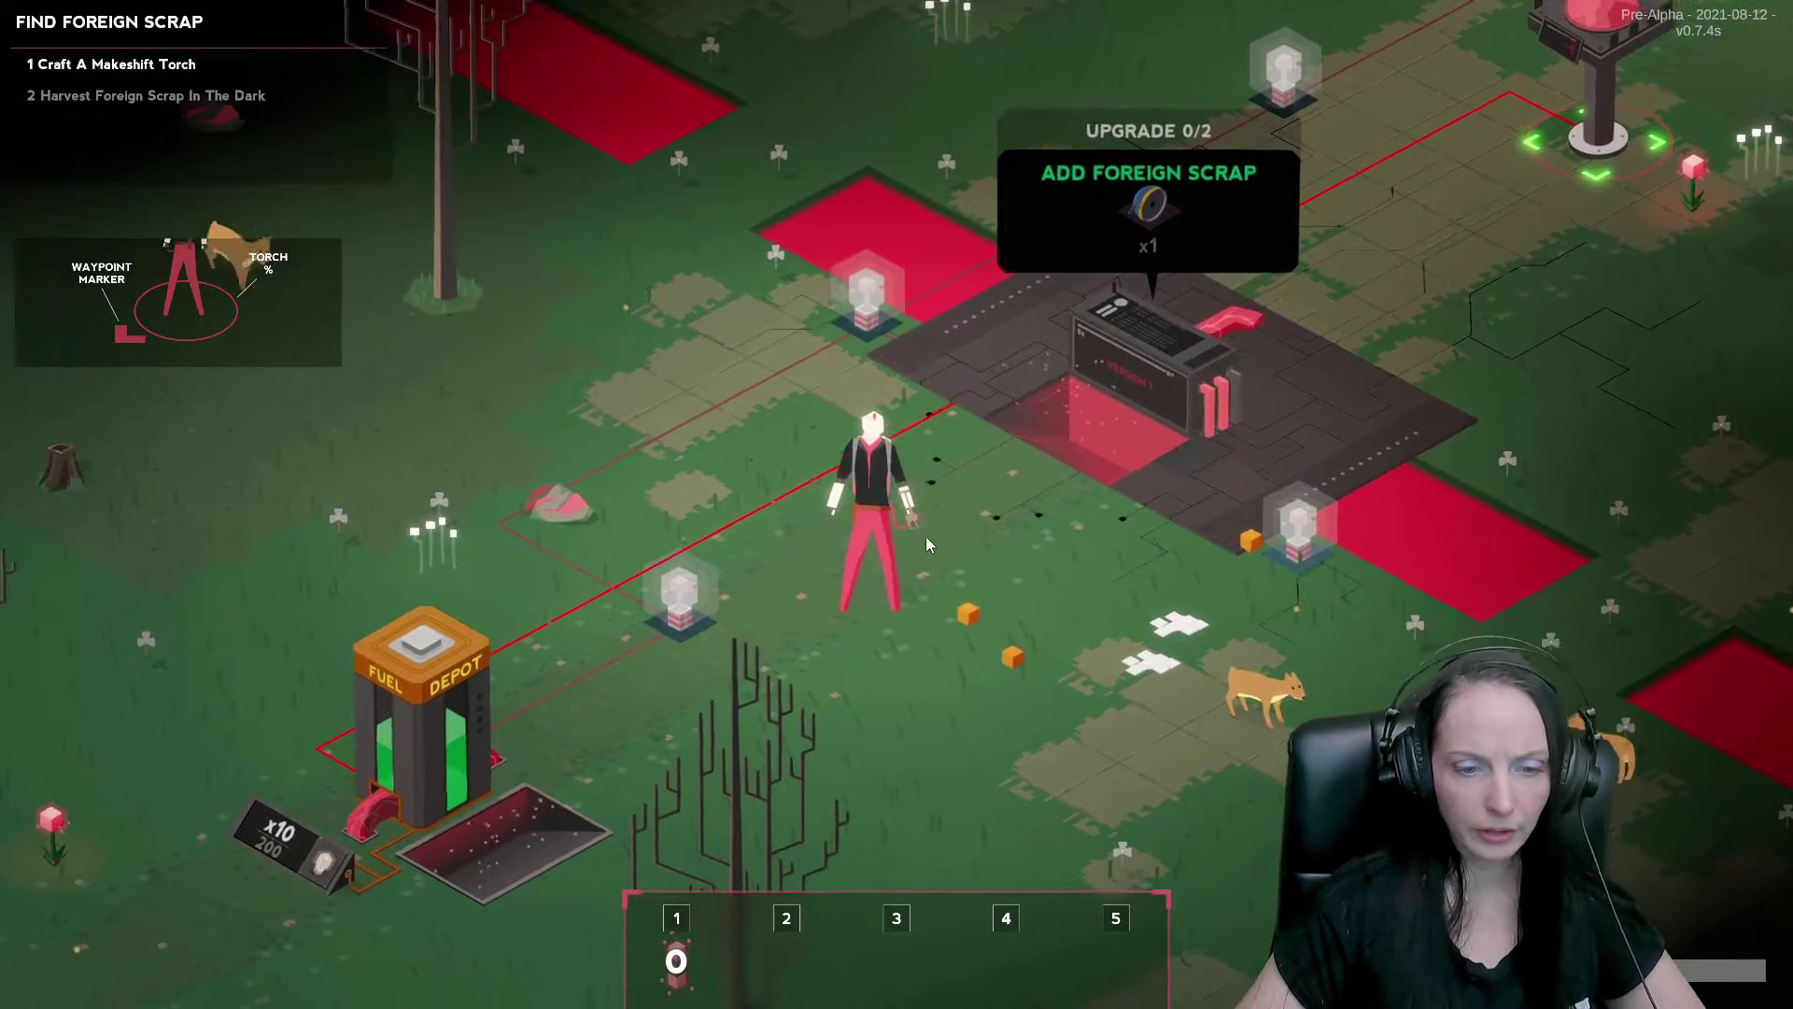
{"action": "key", "text": "a"}
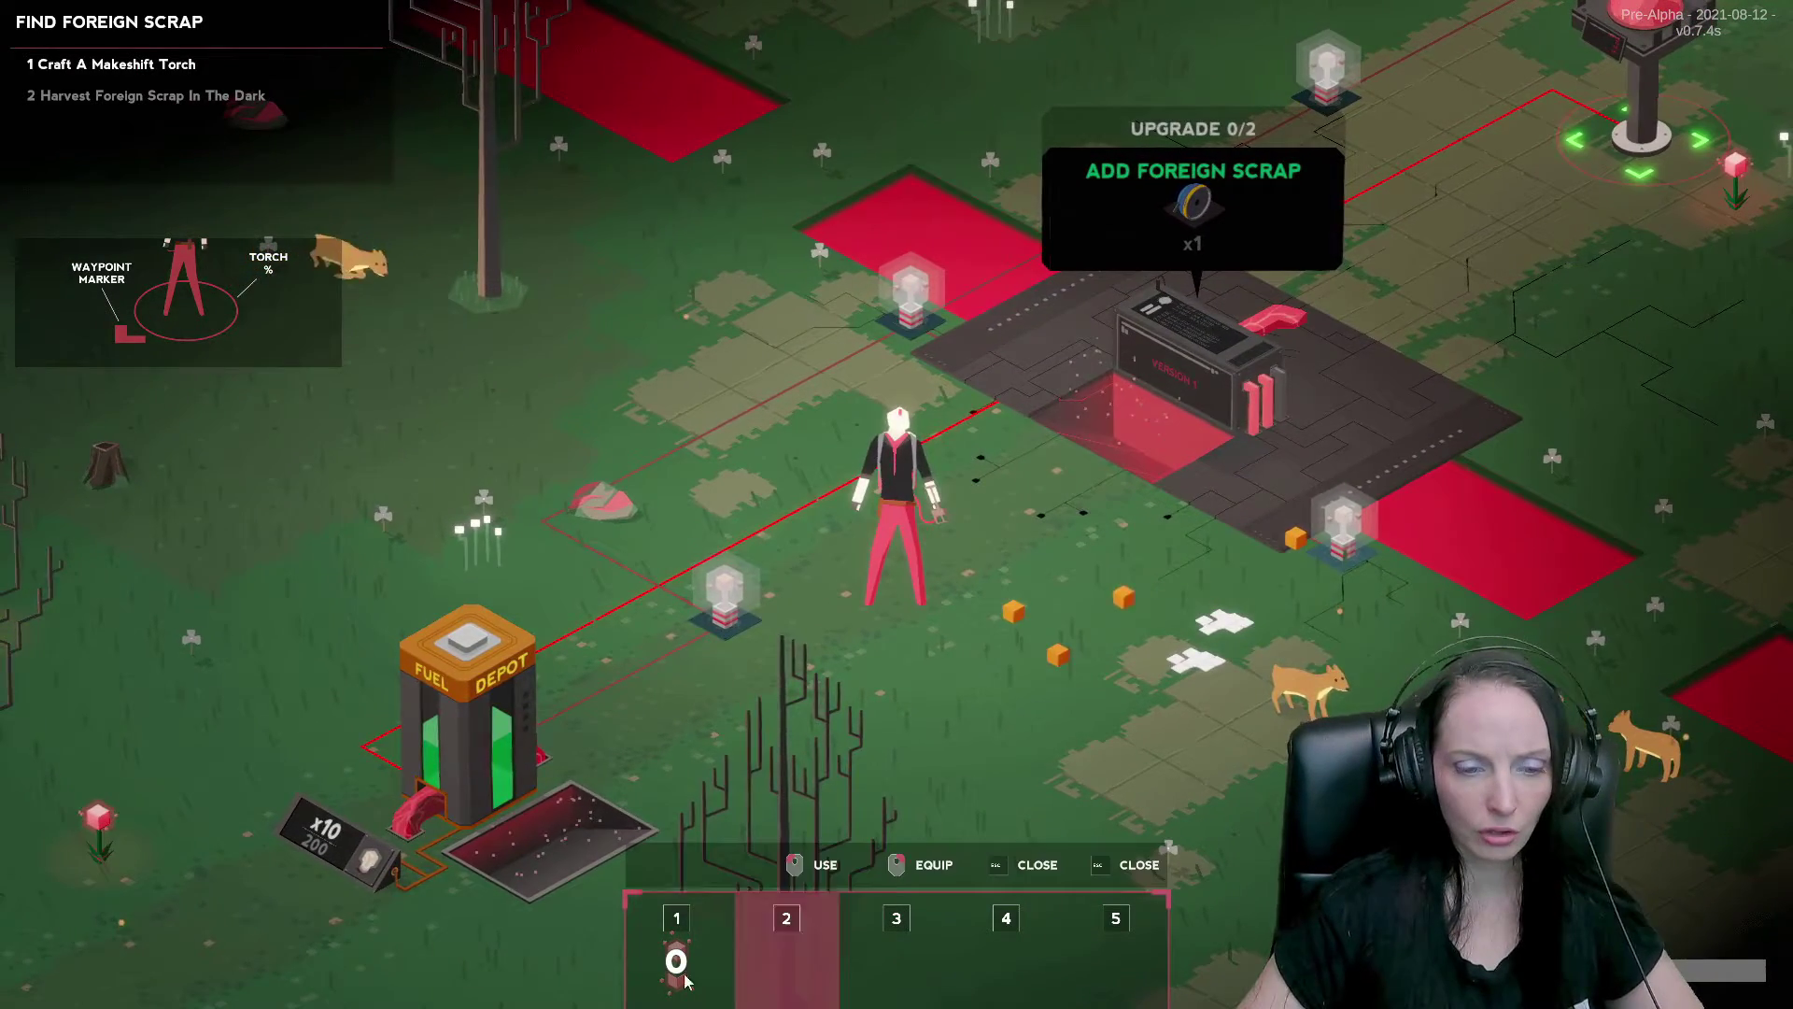
{"action": "key", "text": "Tab"}
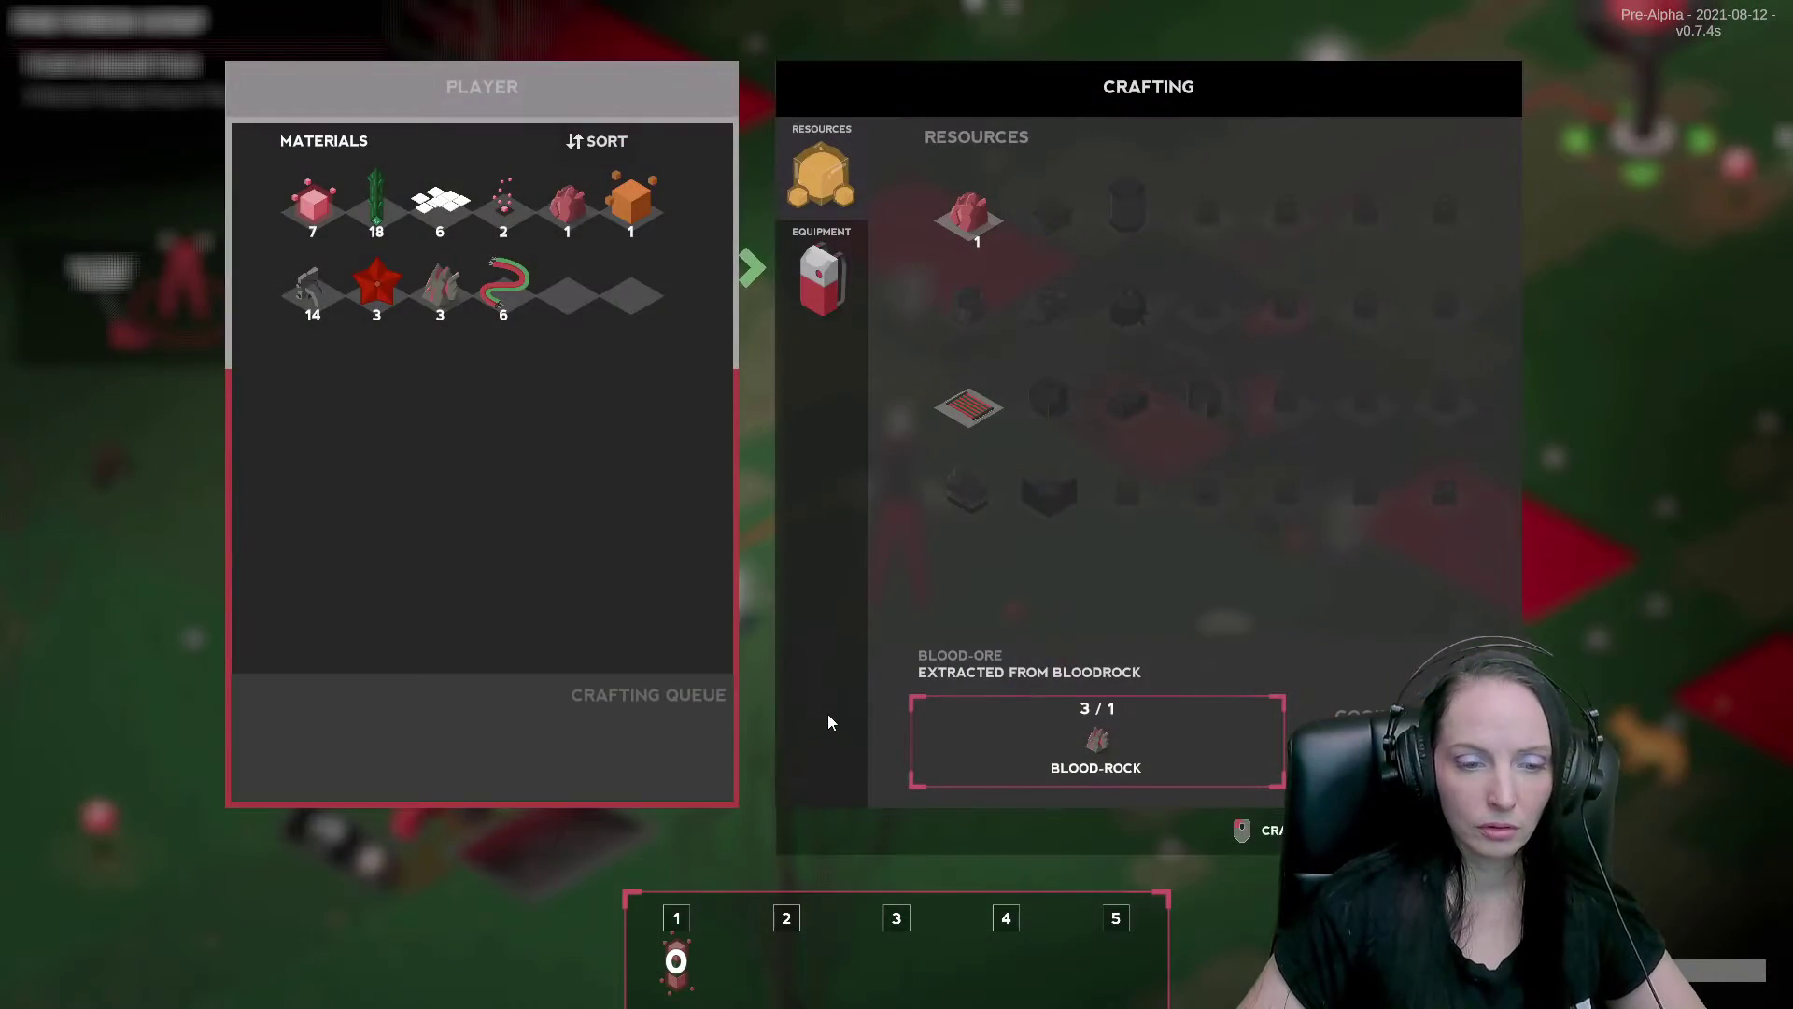
{"action": "key", "text": "Escape"}
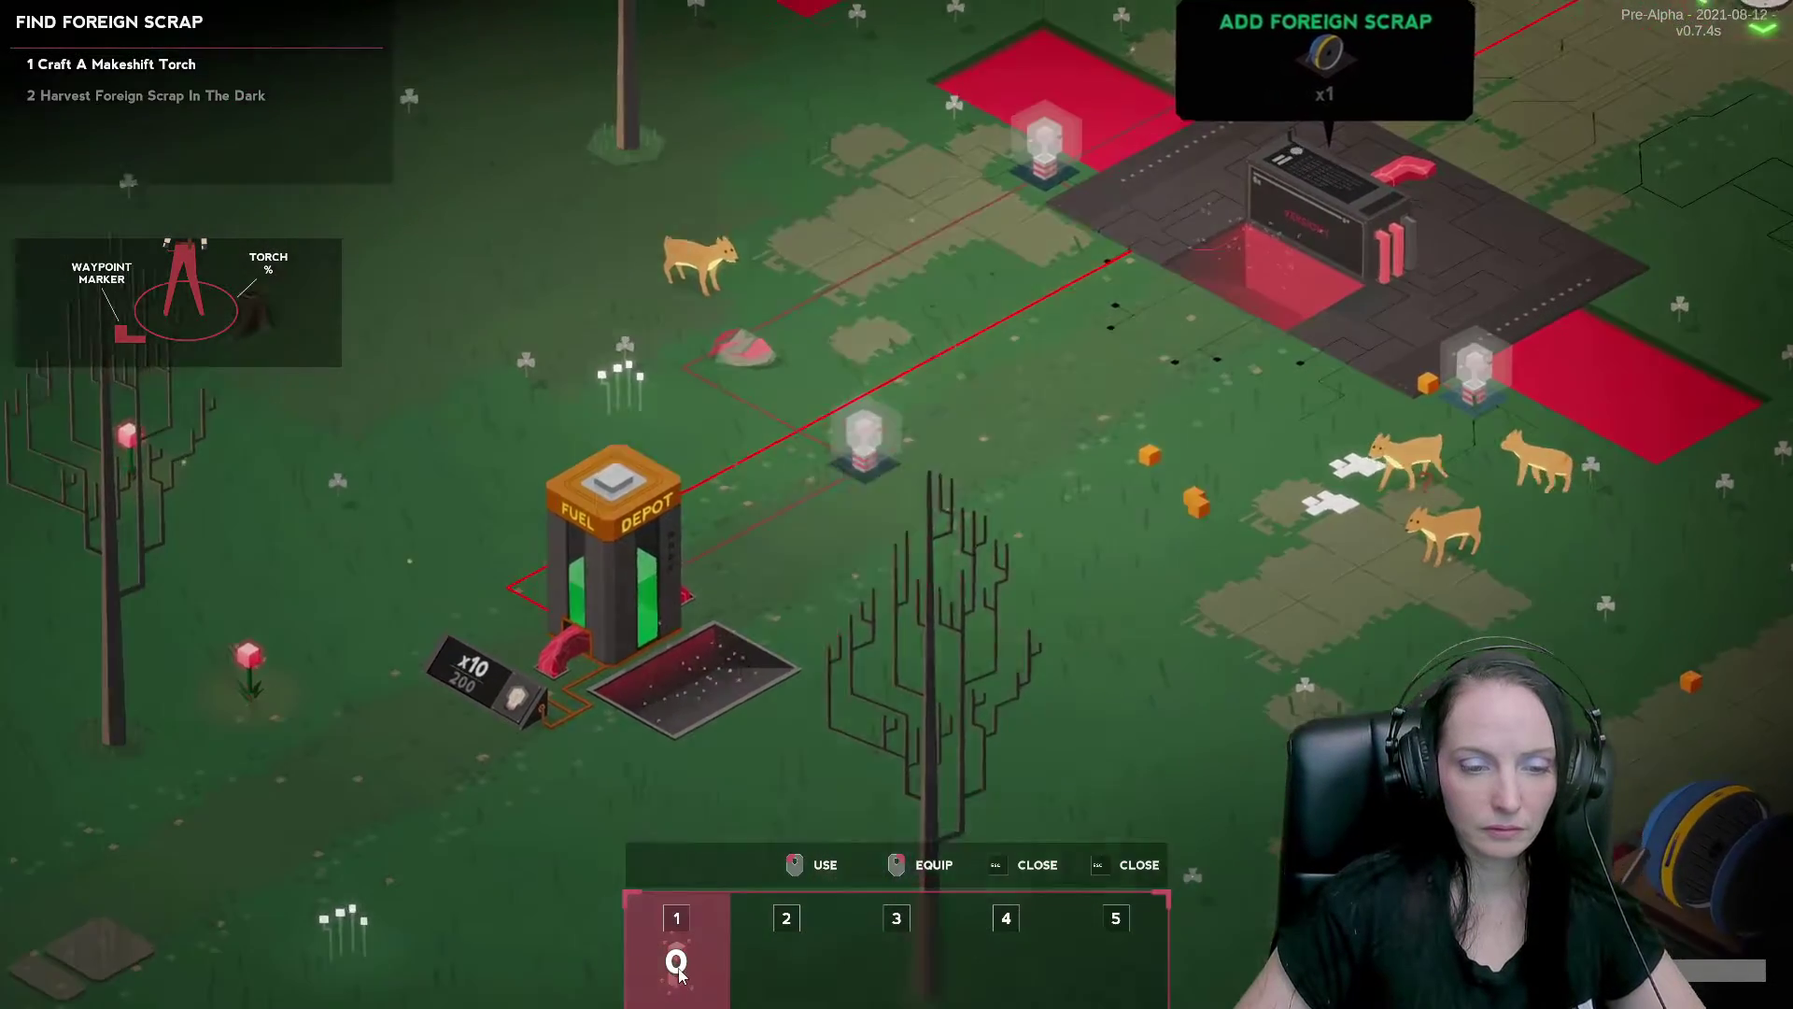
Check the Equip Items panel, then walk across the clearing toward the glowpoop.
{"action": "right_click", "coordinate": [677, 957]}
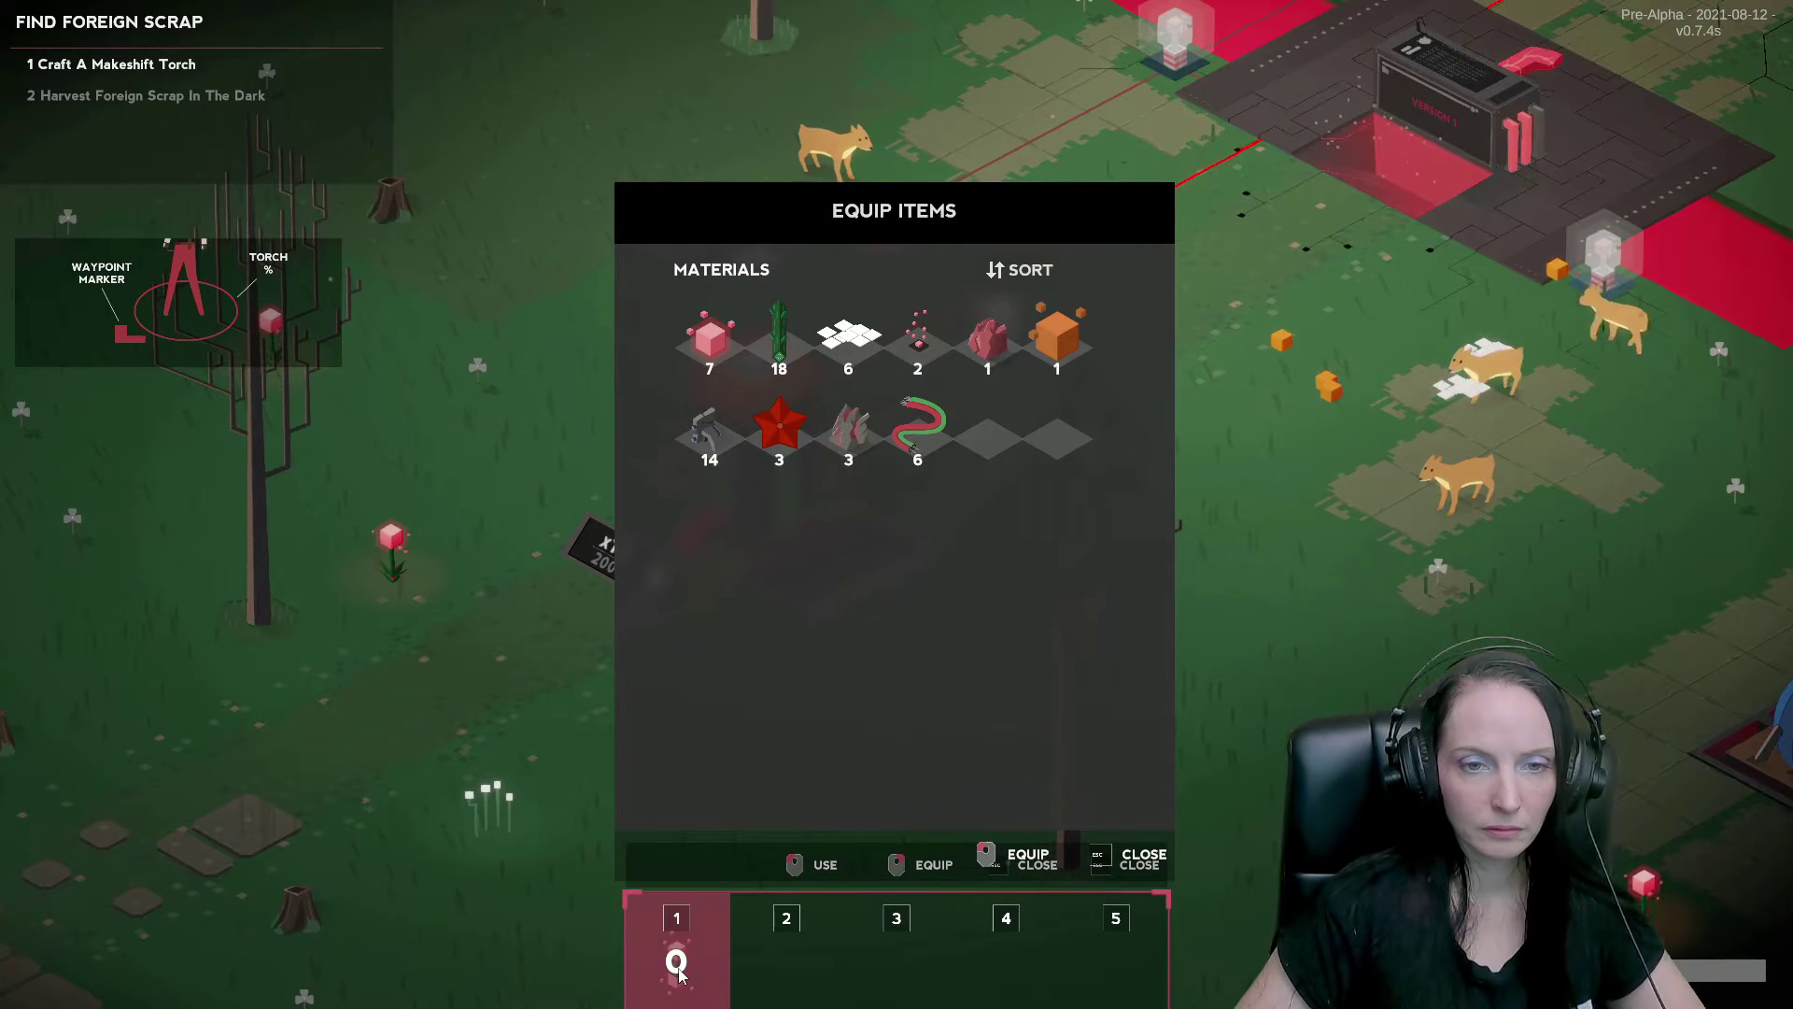
{"action": "key", "text": "Escape"}
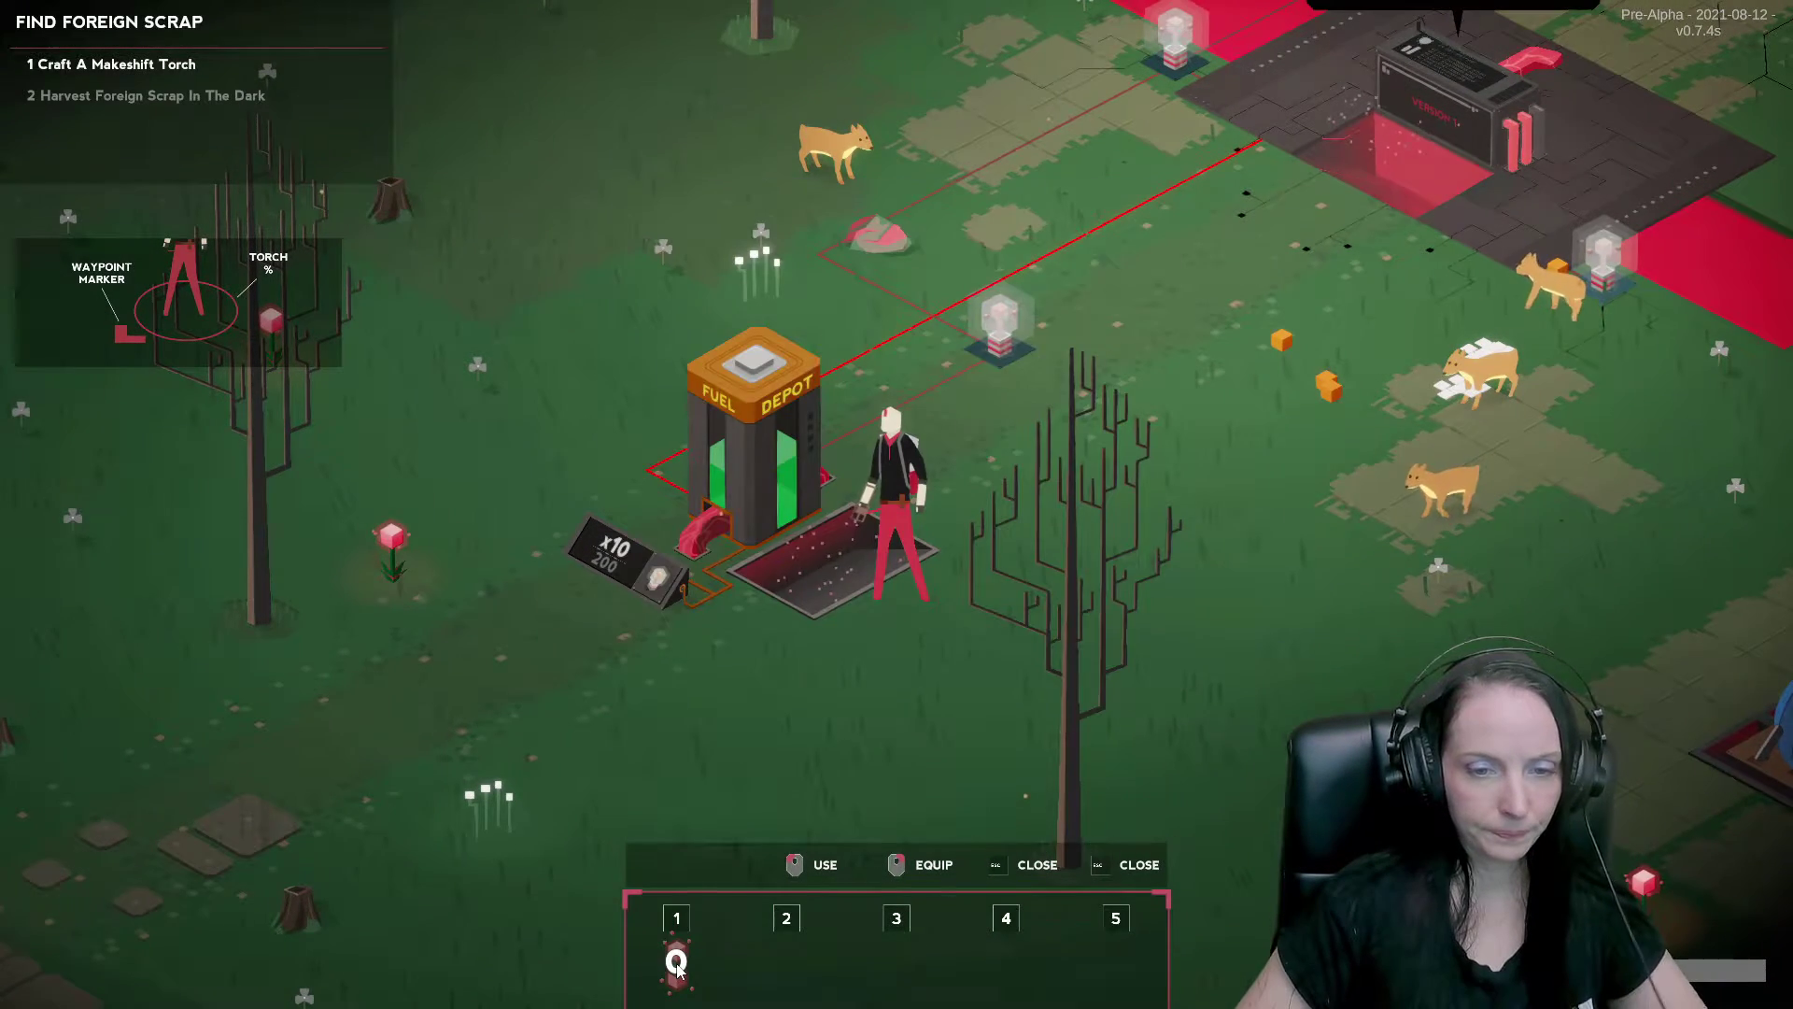
{"action": "key", "text": "e"}
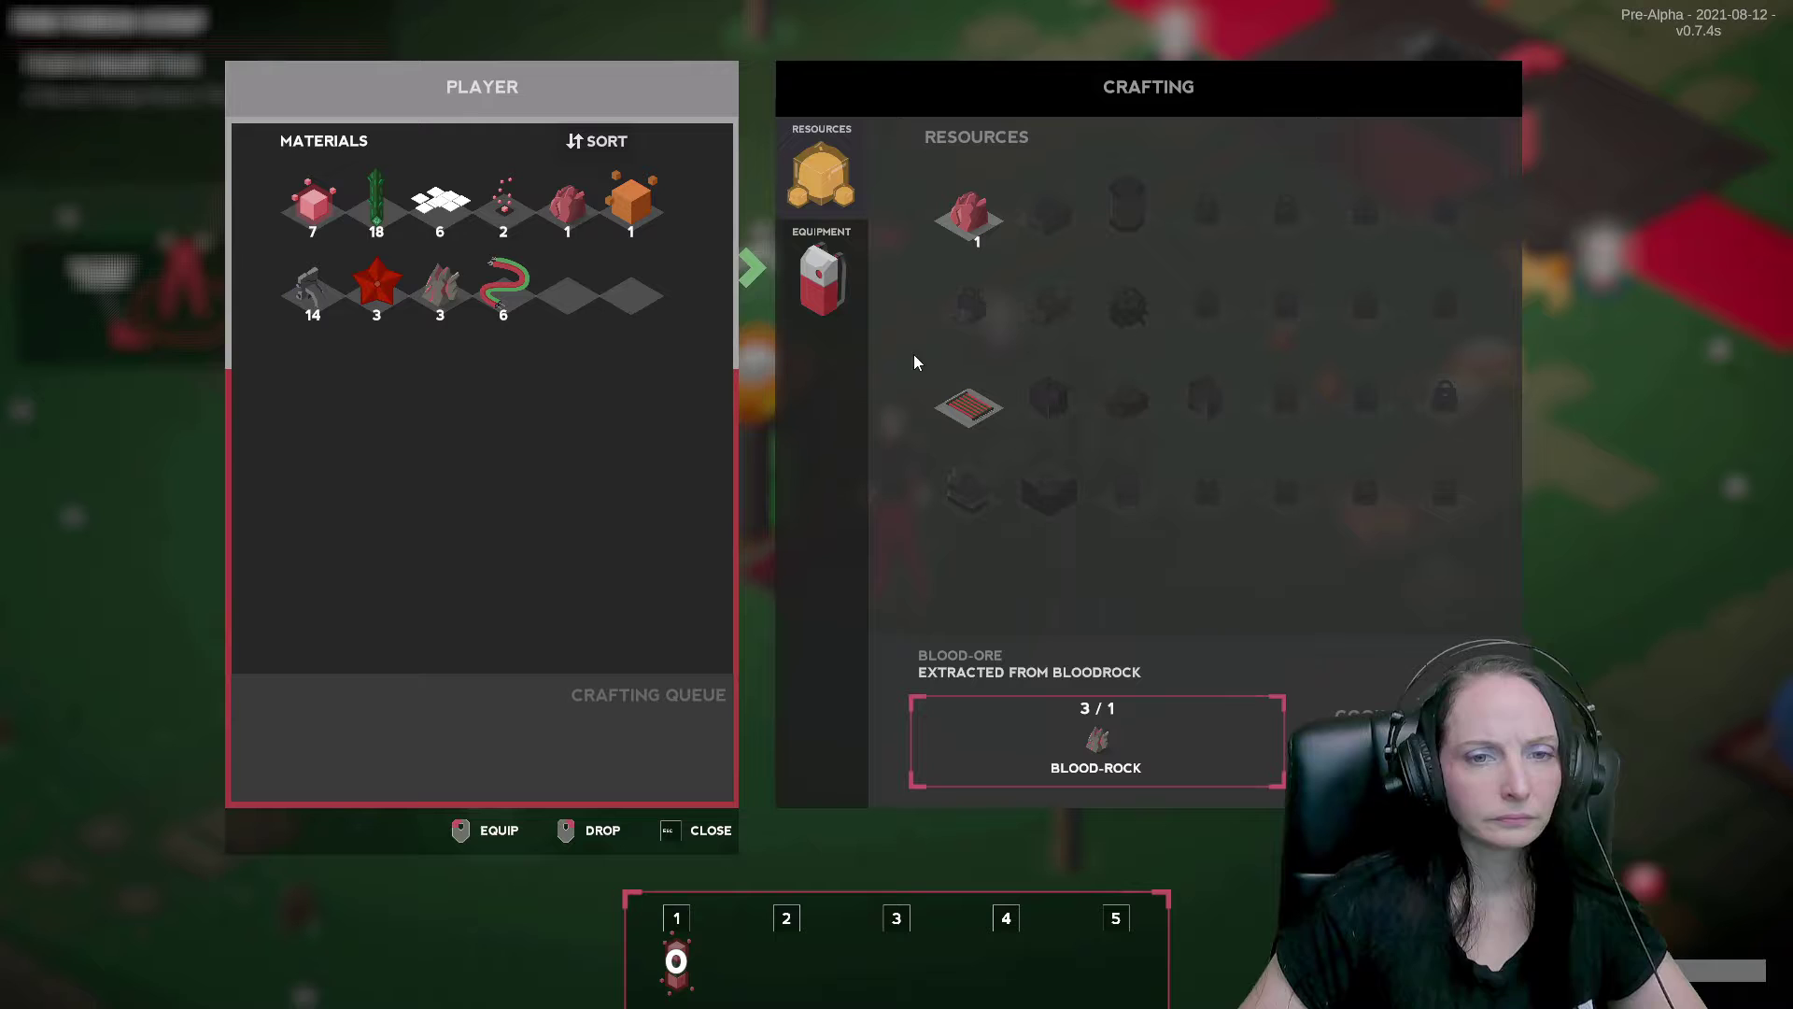
{"action": "left_click", "coordinate": [677, 965]}
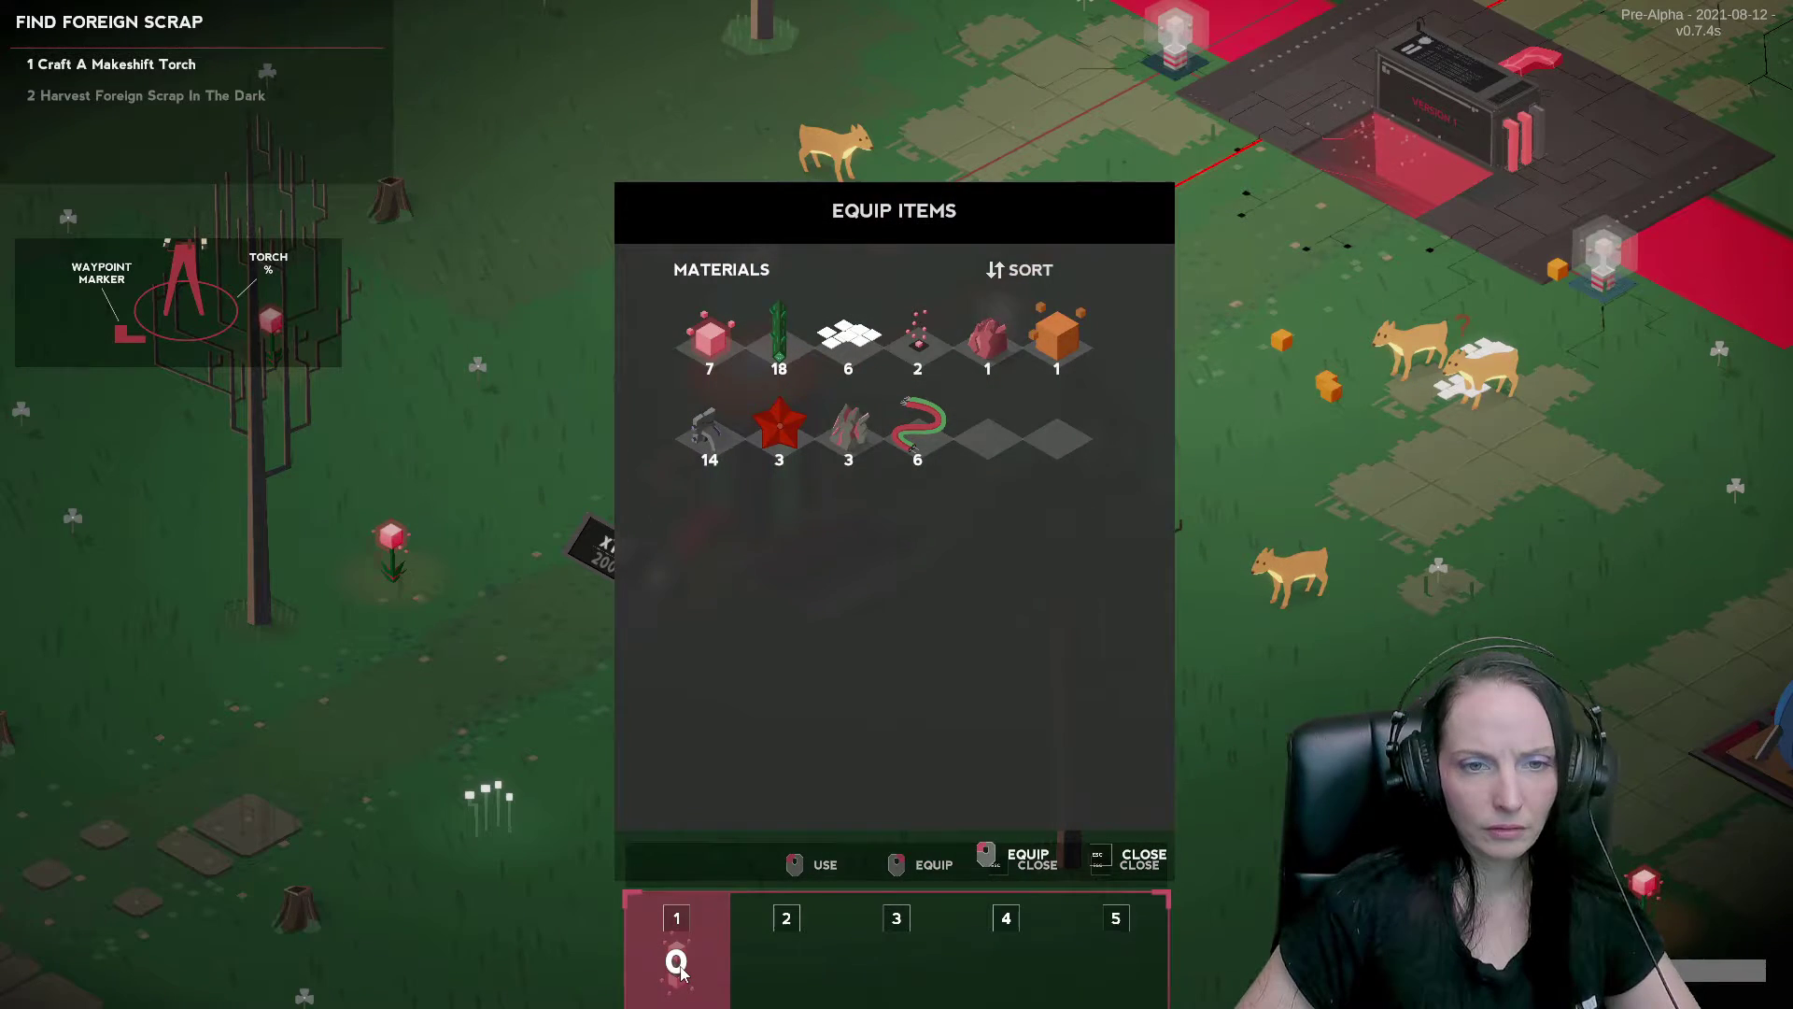
{"action": "key", "text": "Escape"}
{"action": "key", "text": "w"}
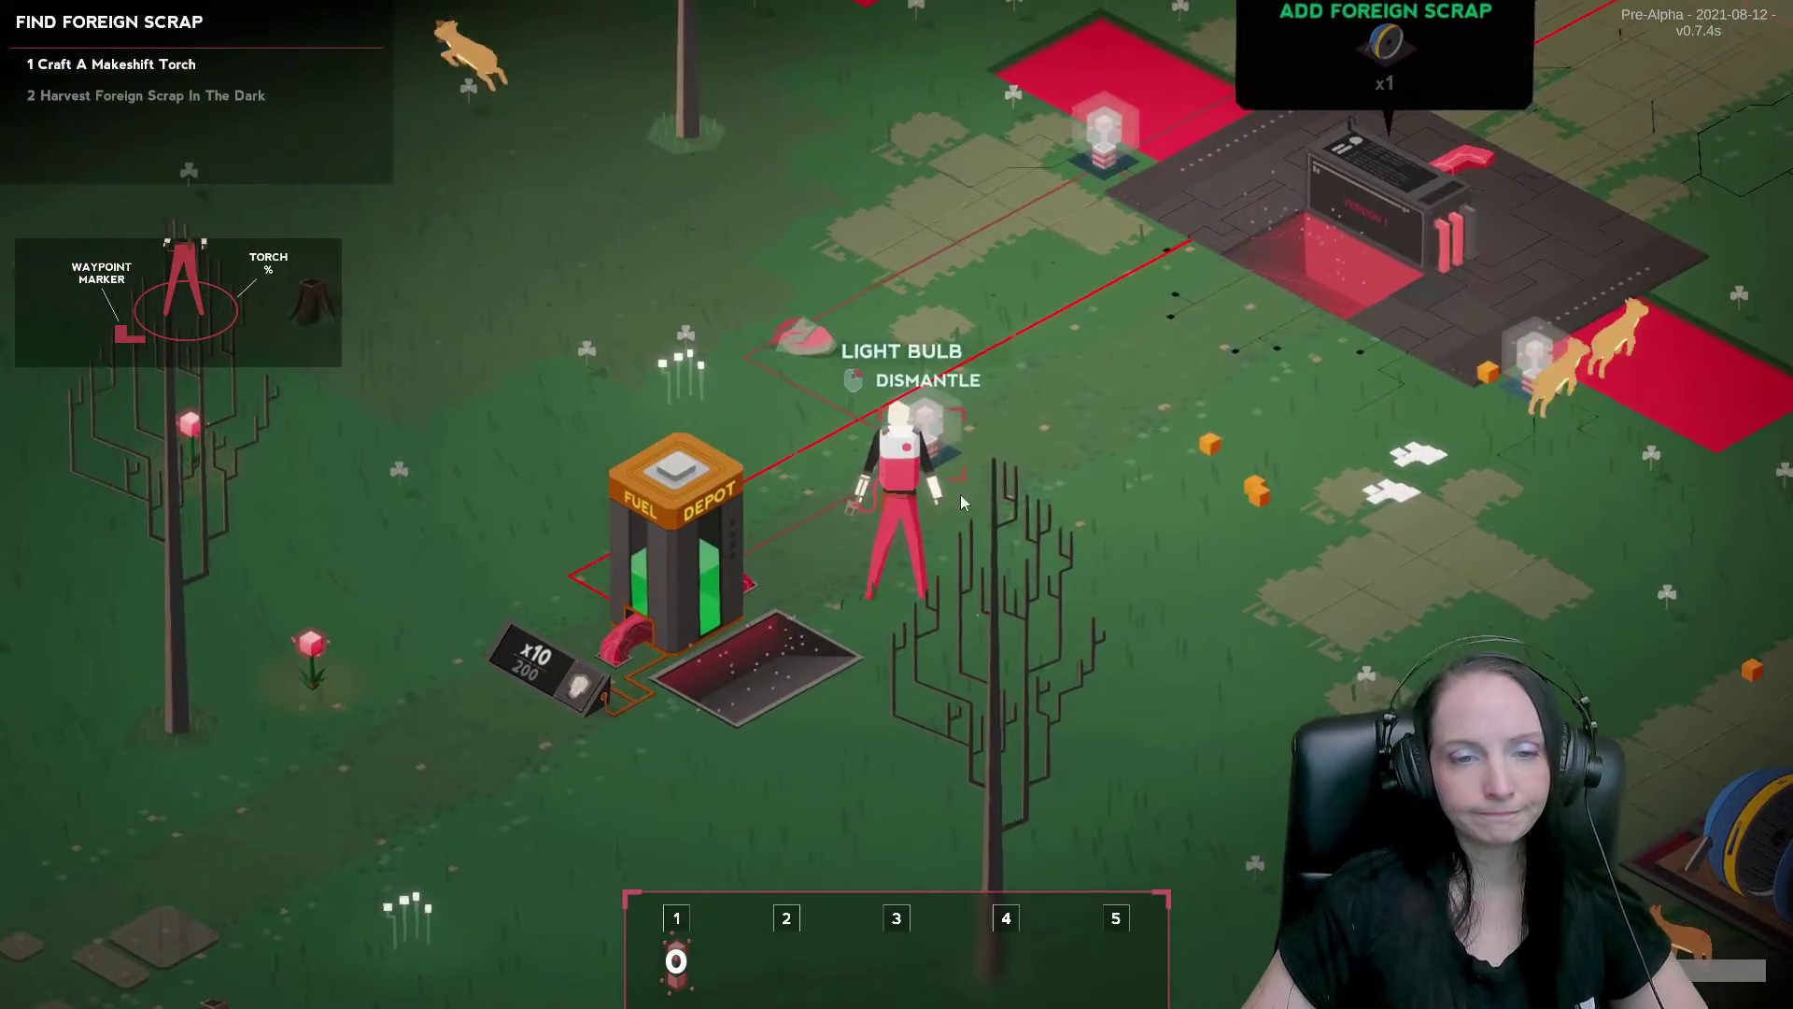
{"action": "key", "text": "d"}
Pick up the two nearby glowpoops and harvest a glow plant to the south.
{"action": "left_click", "coordinate": [1044, 501]}
{"action": "left_click", "coordinate": [1004, 459]}
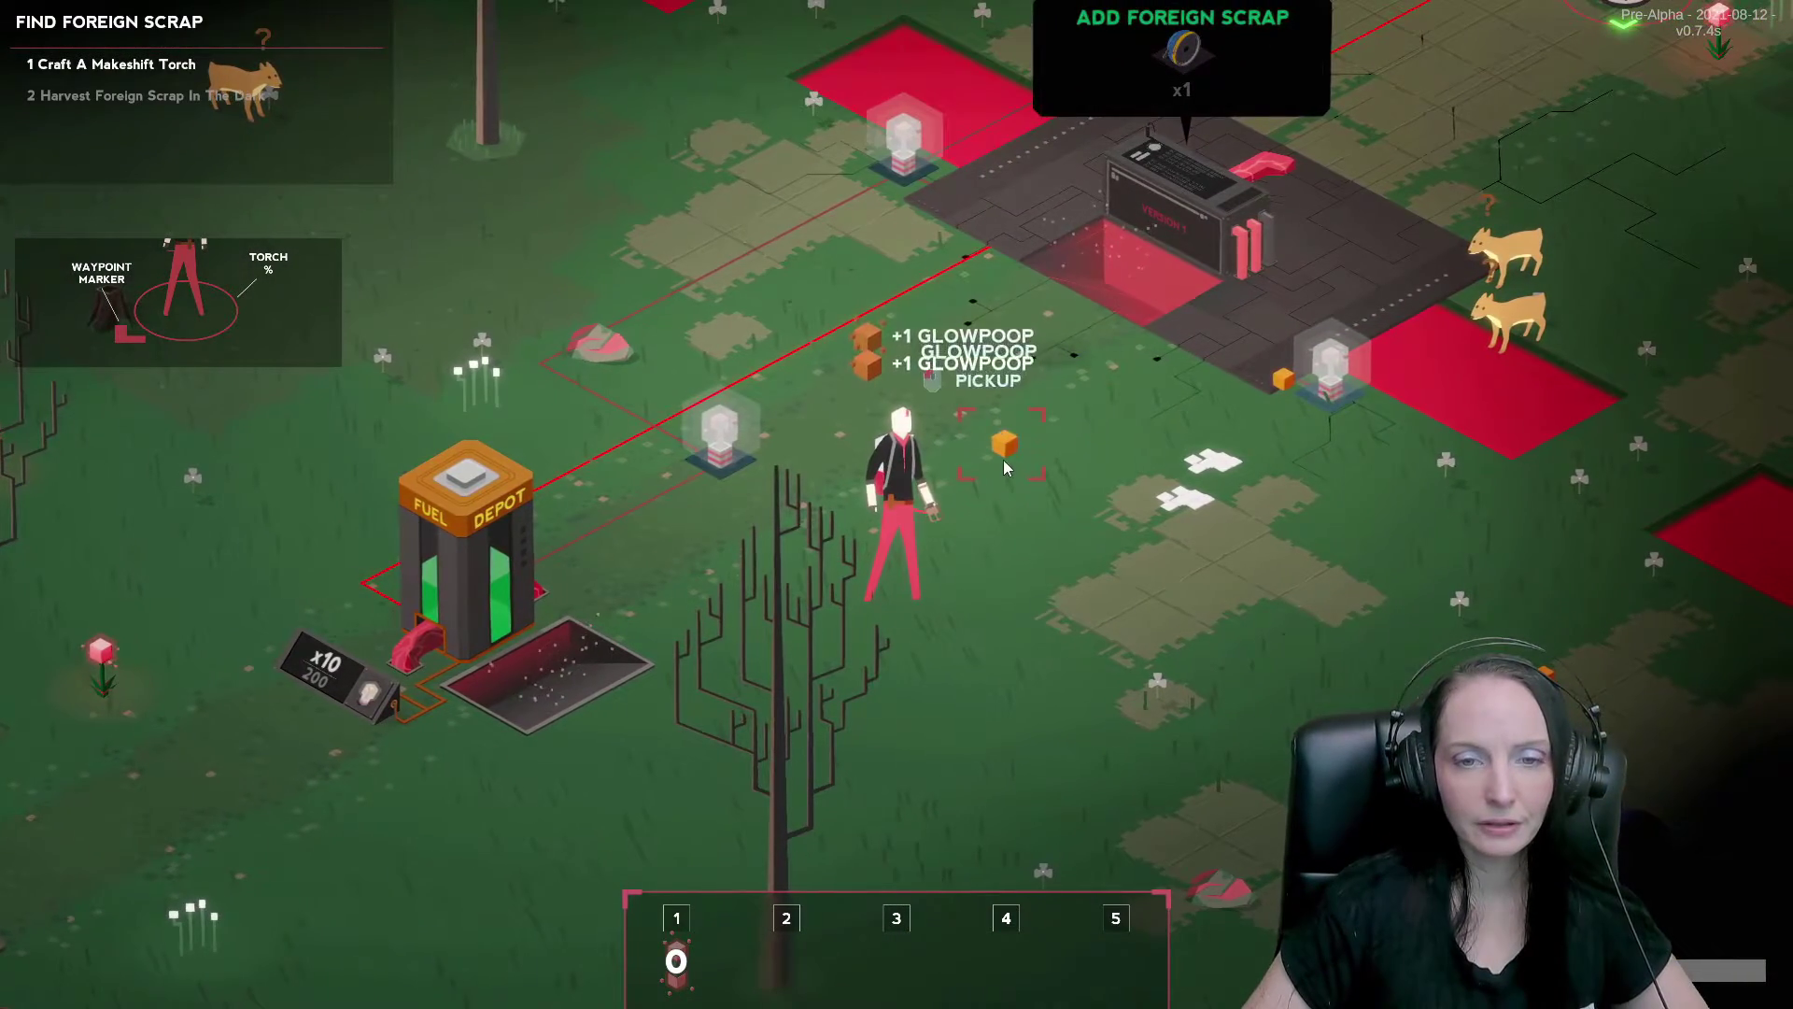
{"action": "key", "text": "s"}
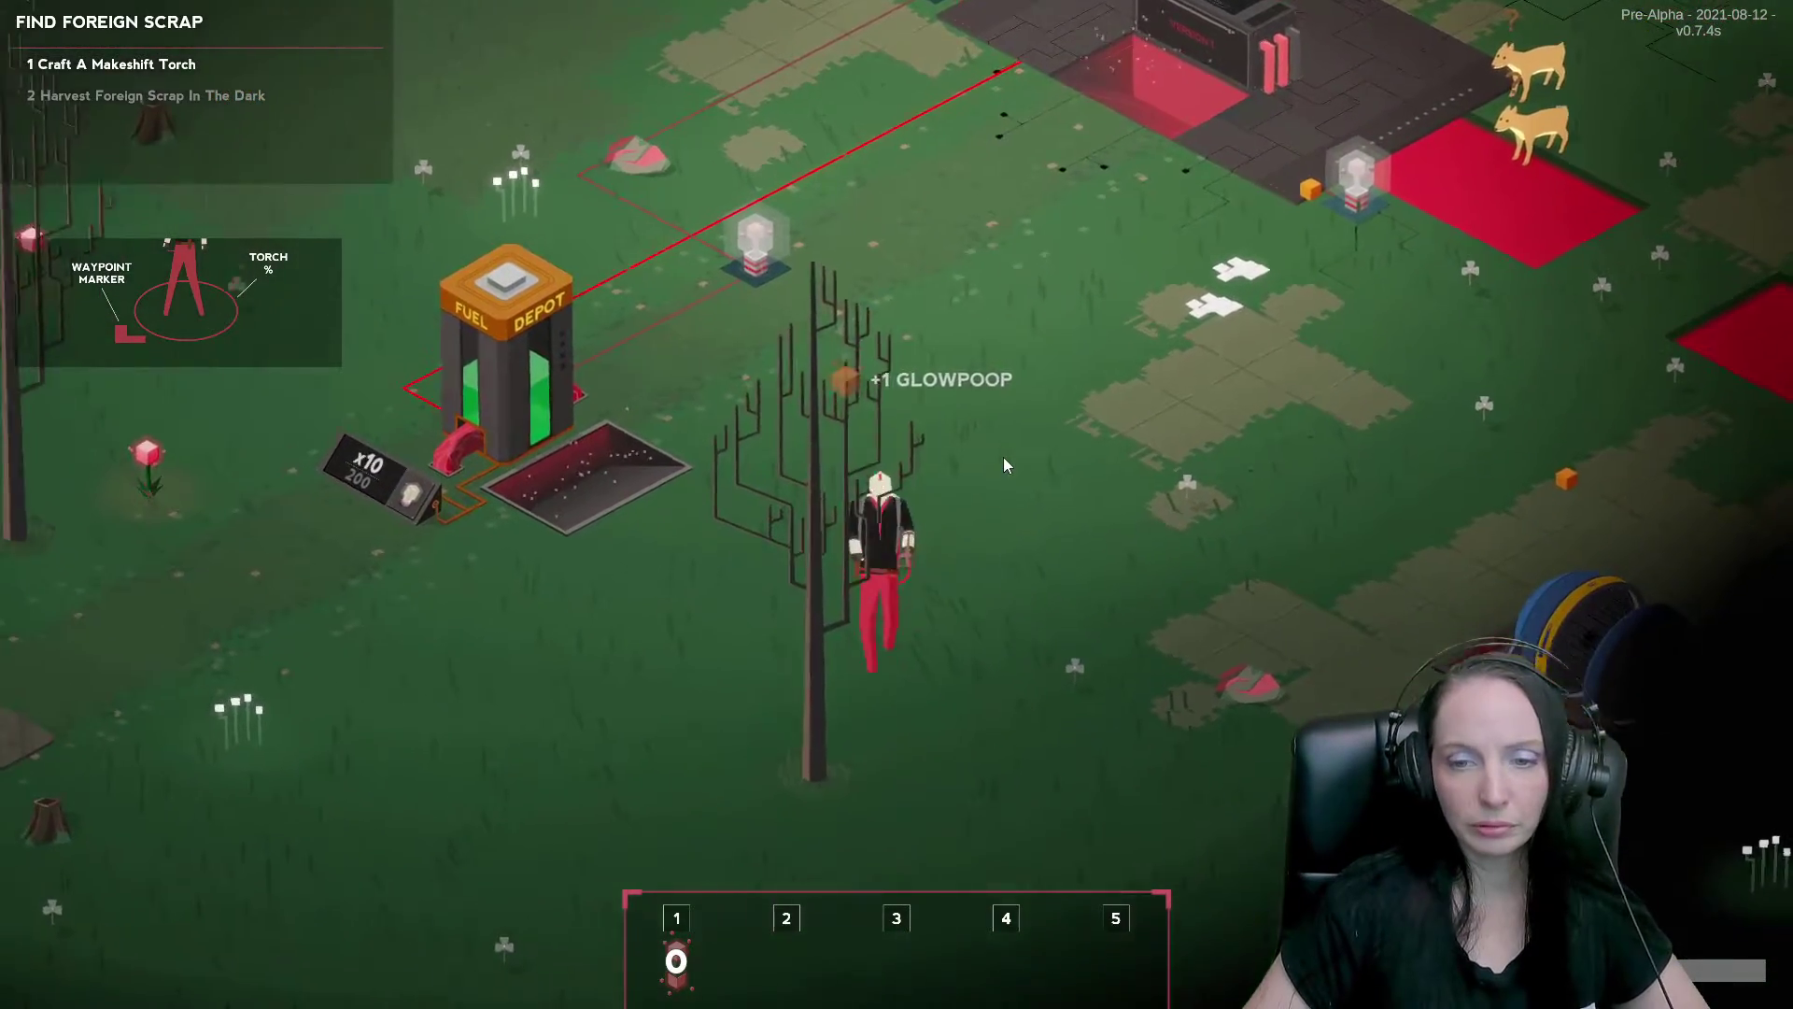
{"action": "key", "text": "s"}
{"action": "key", "text": "d"}
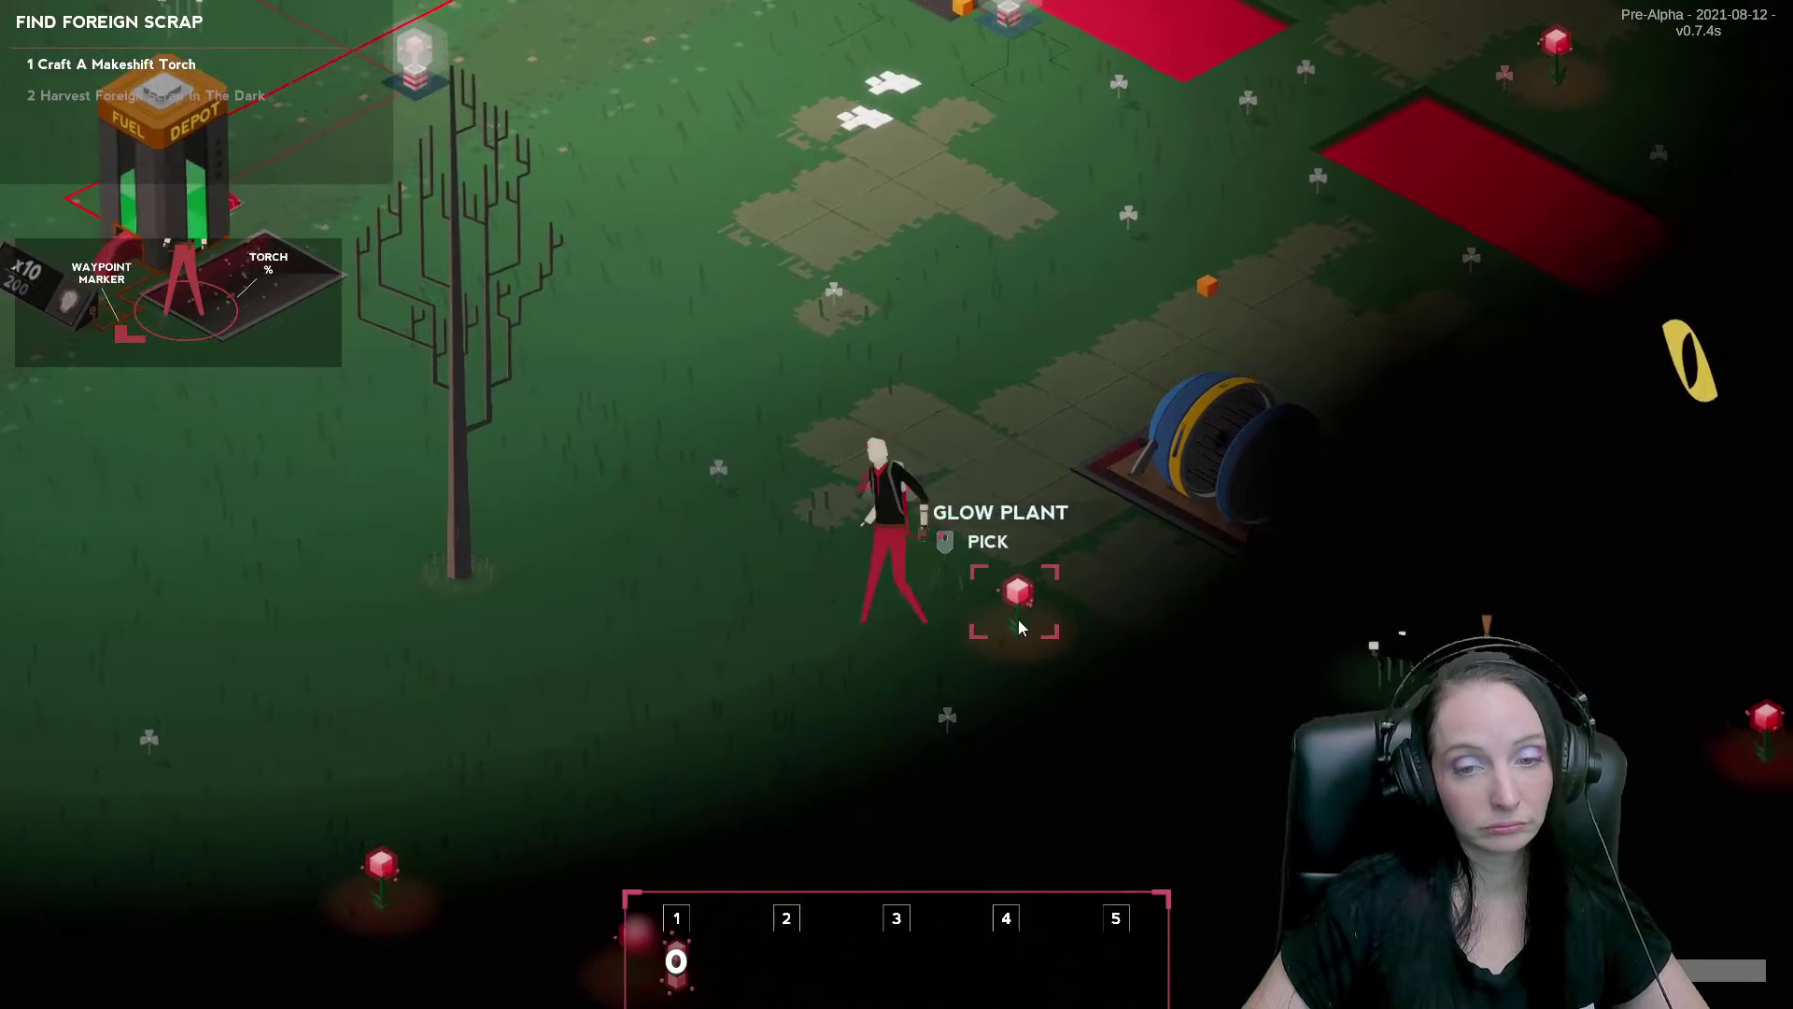
{"action": "left_click", "coordinate": [1036, 581]}
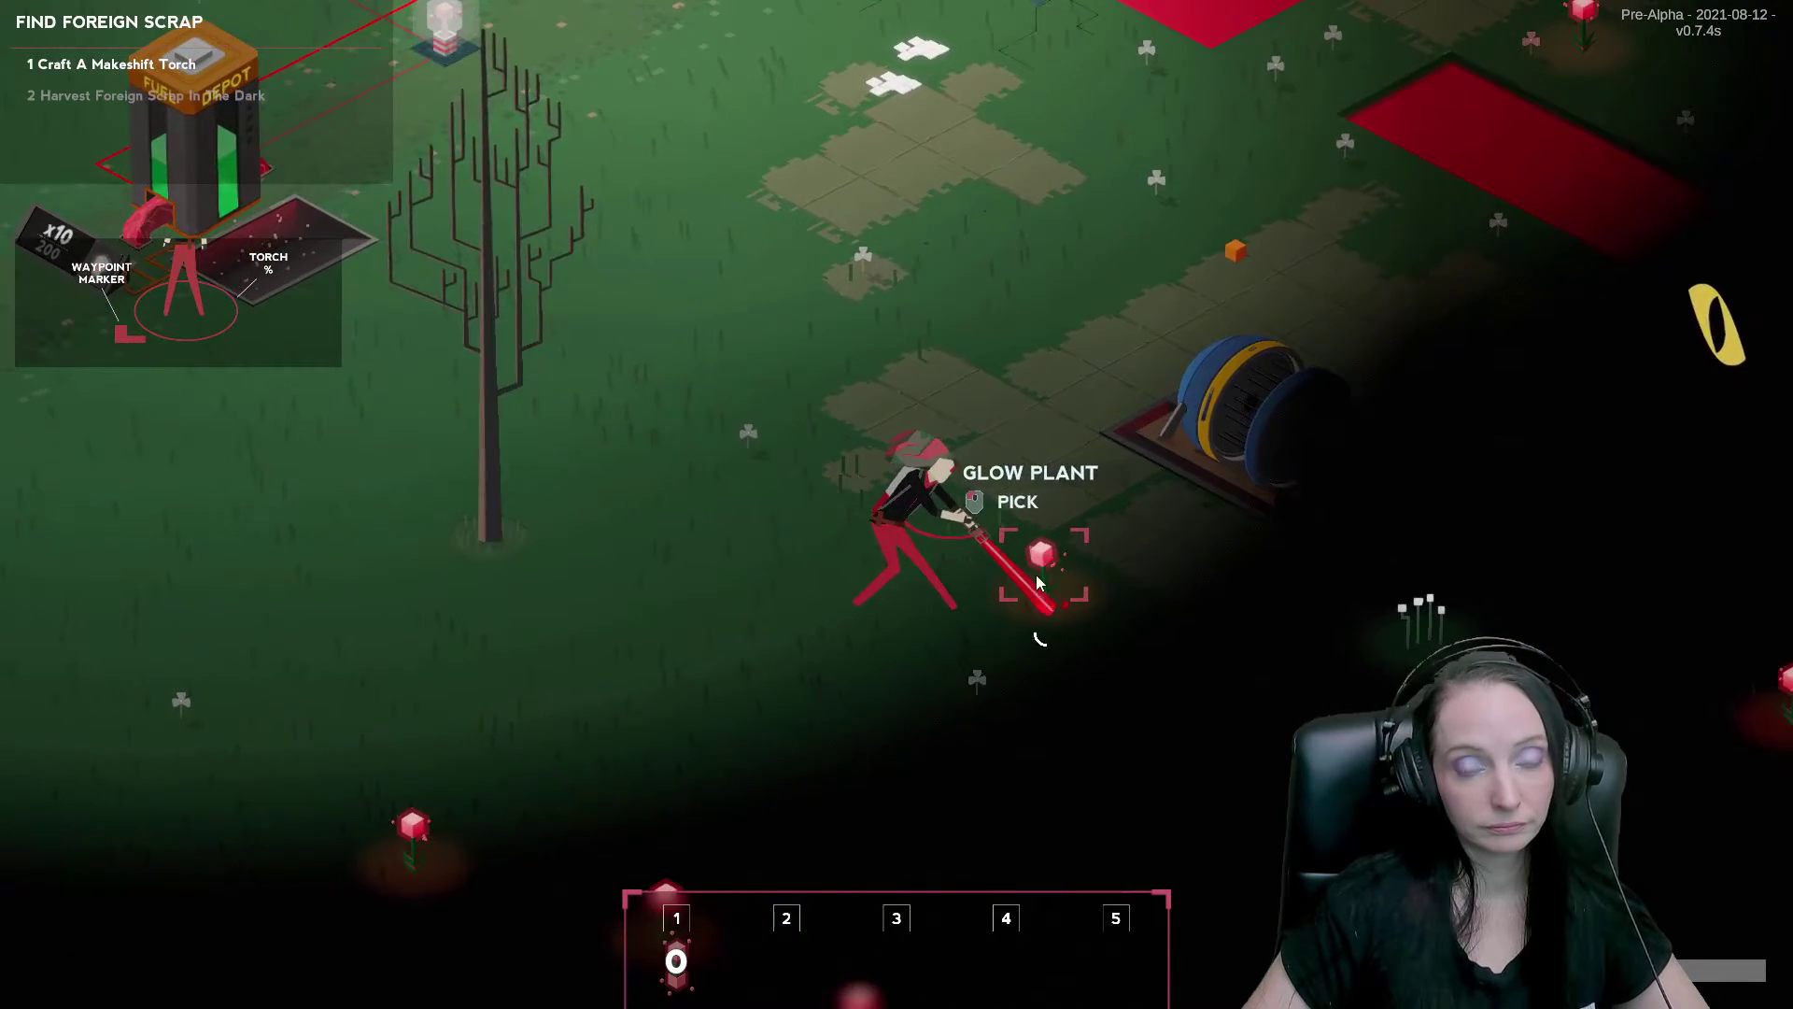
Harvest another glow plant in the dark and one beside the fuel depot.
{"action": "key", "text": "s"}
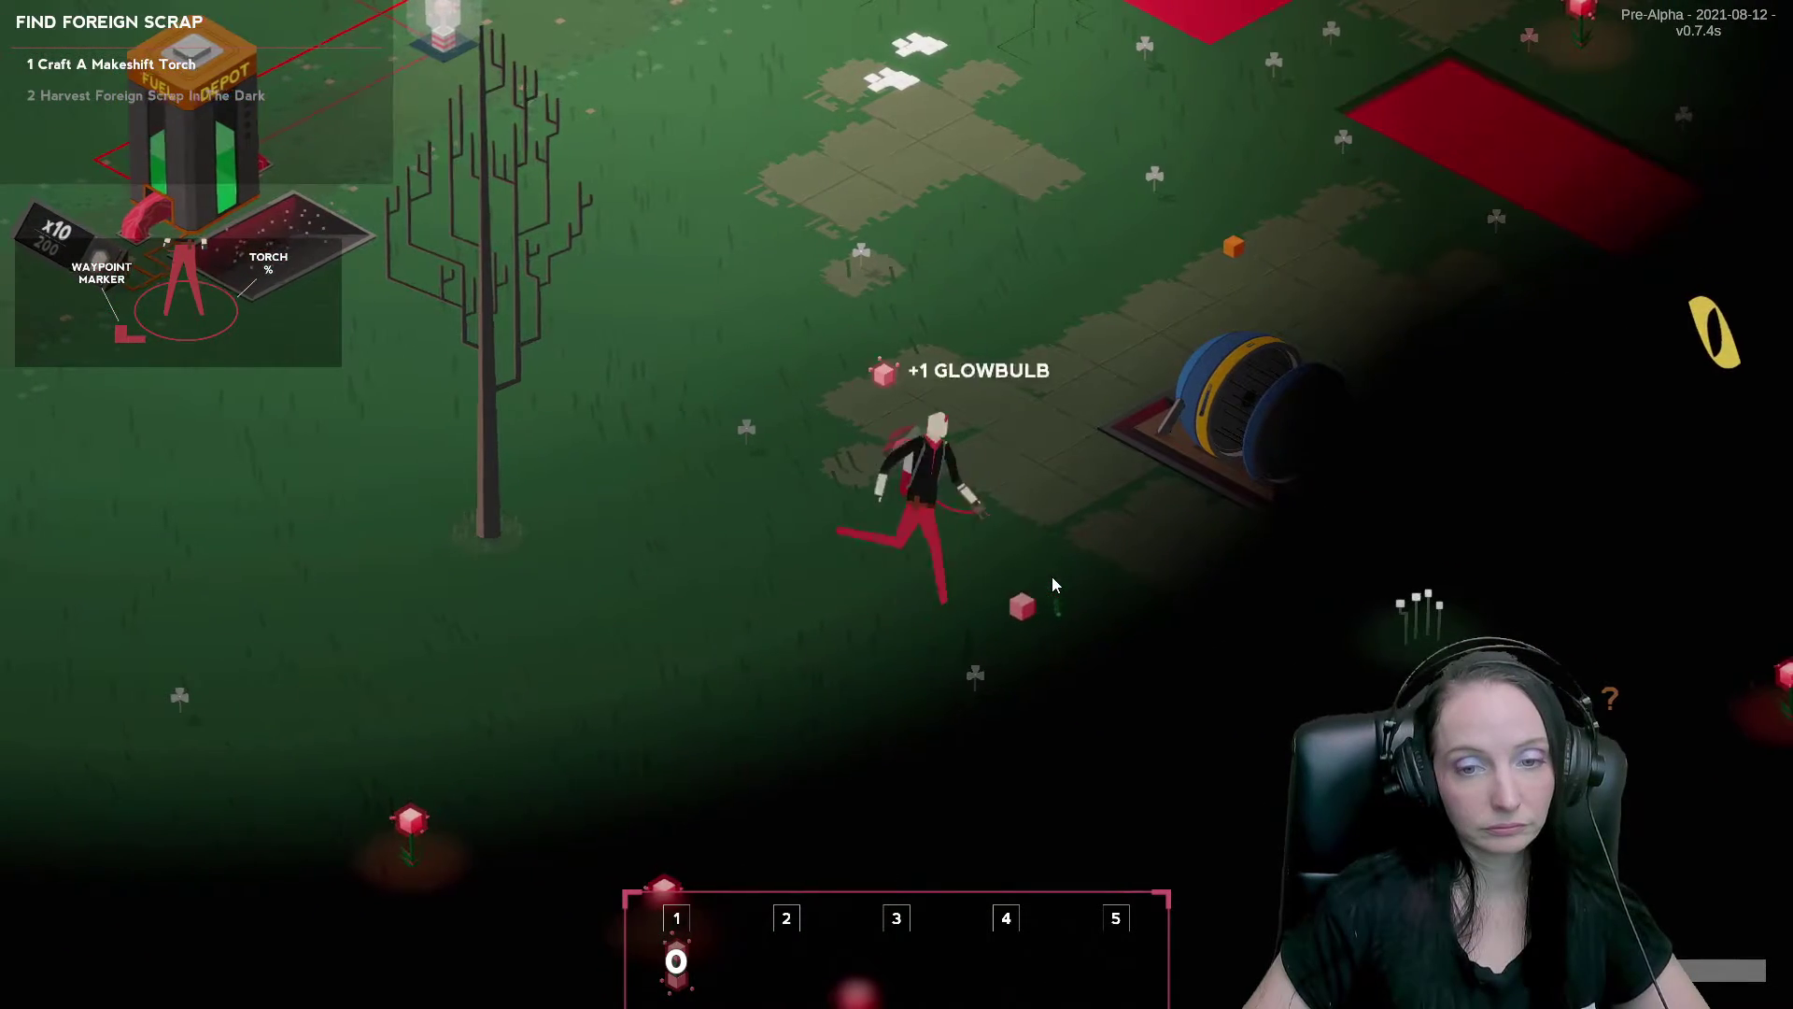
{"action": "key", "text": "a"}
{"action": "key", "text": "a"}
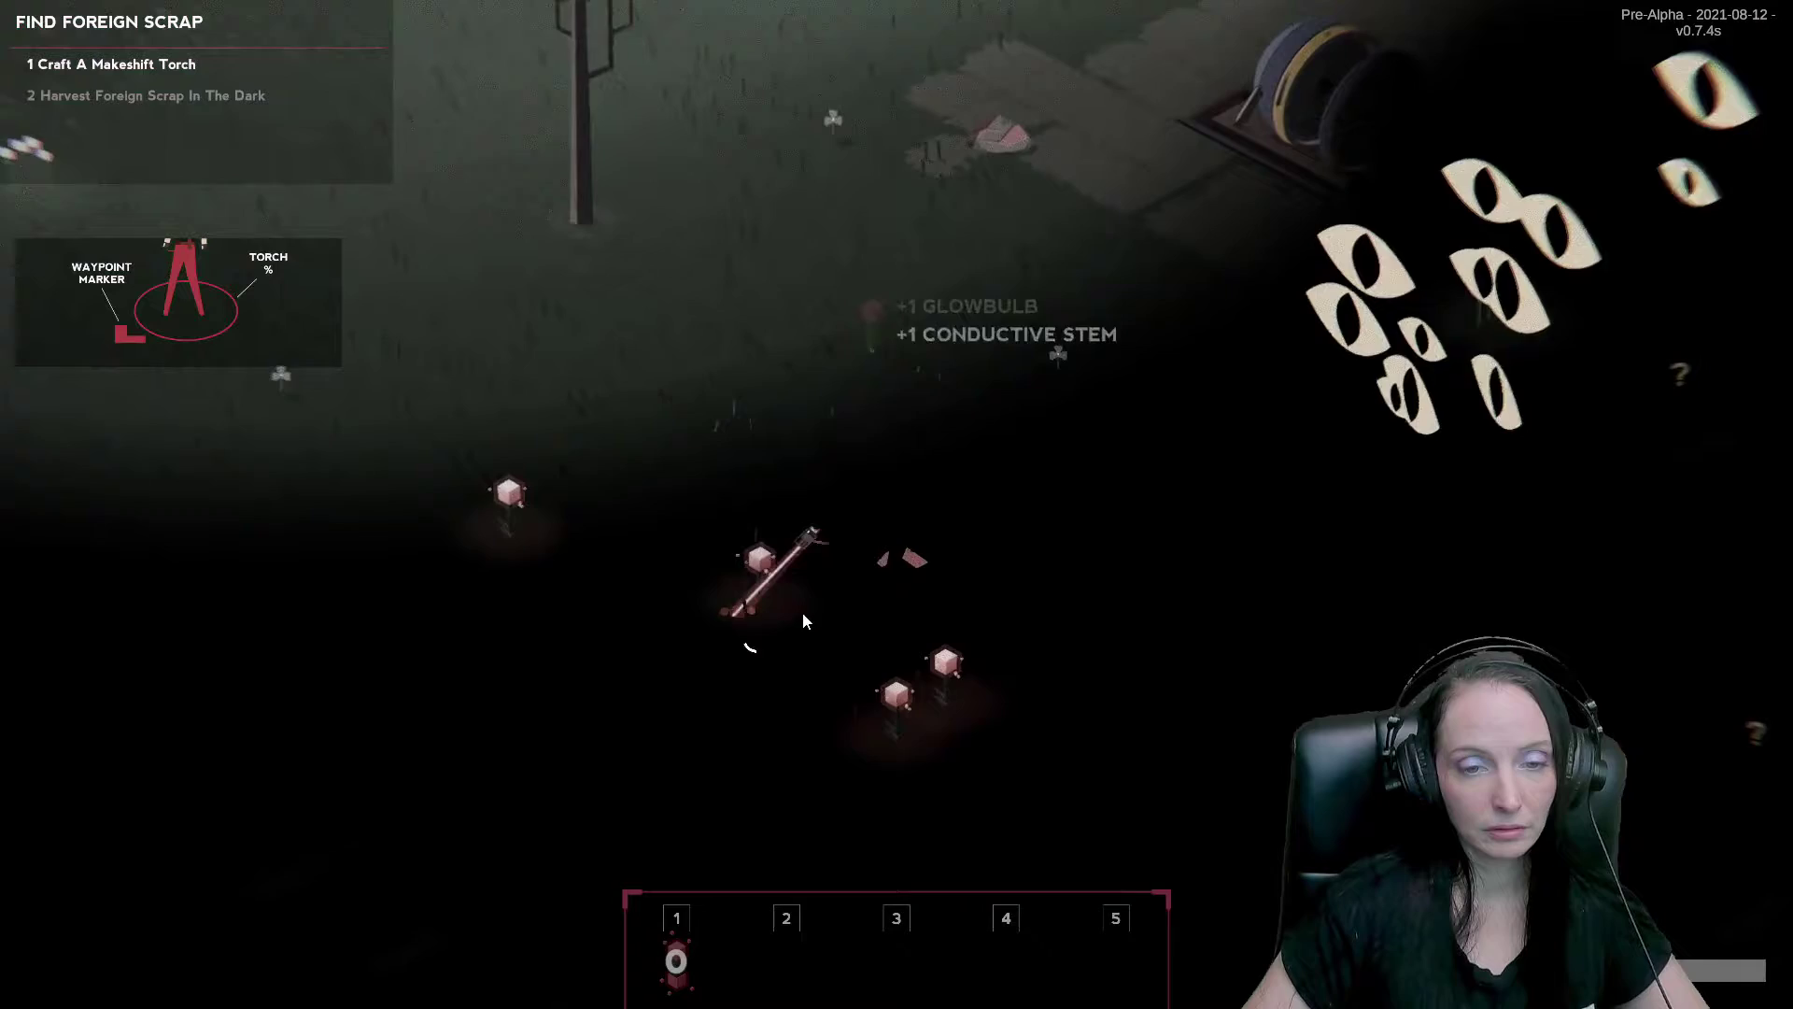
{"action": "left_click", "coordinate": [786, 601]}
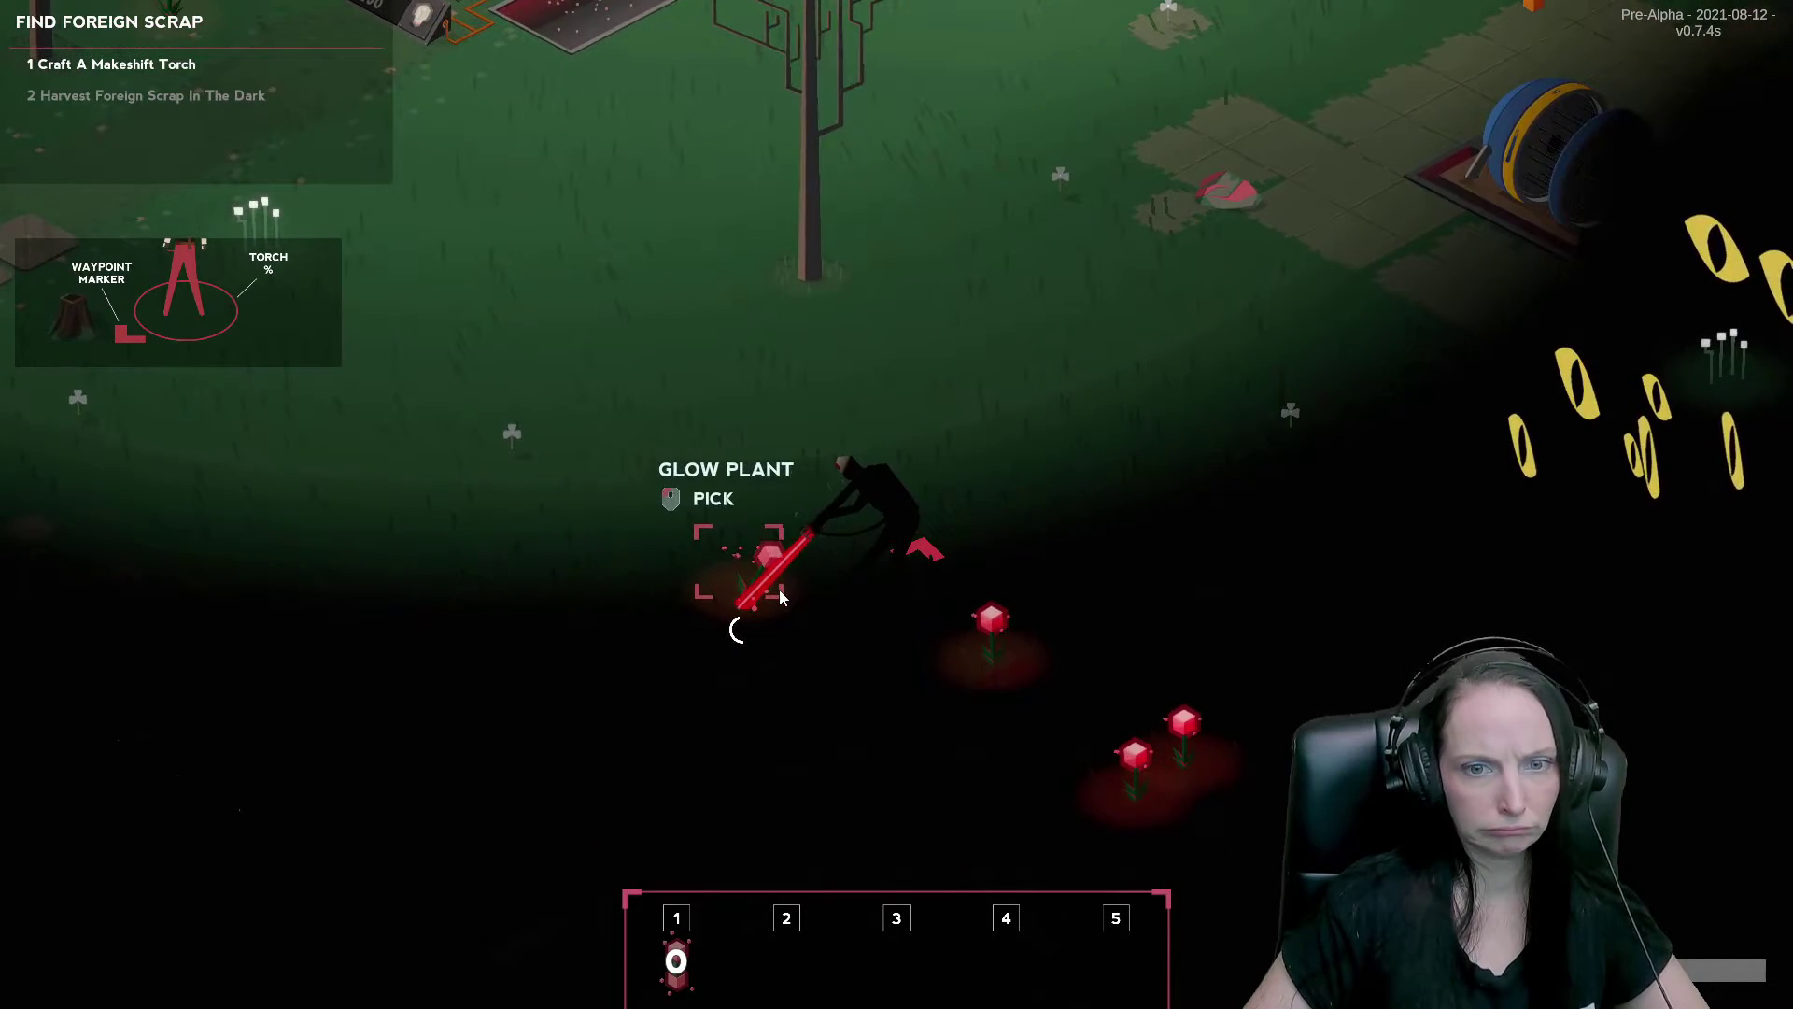
{"action": "key", "text": "a"}
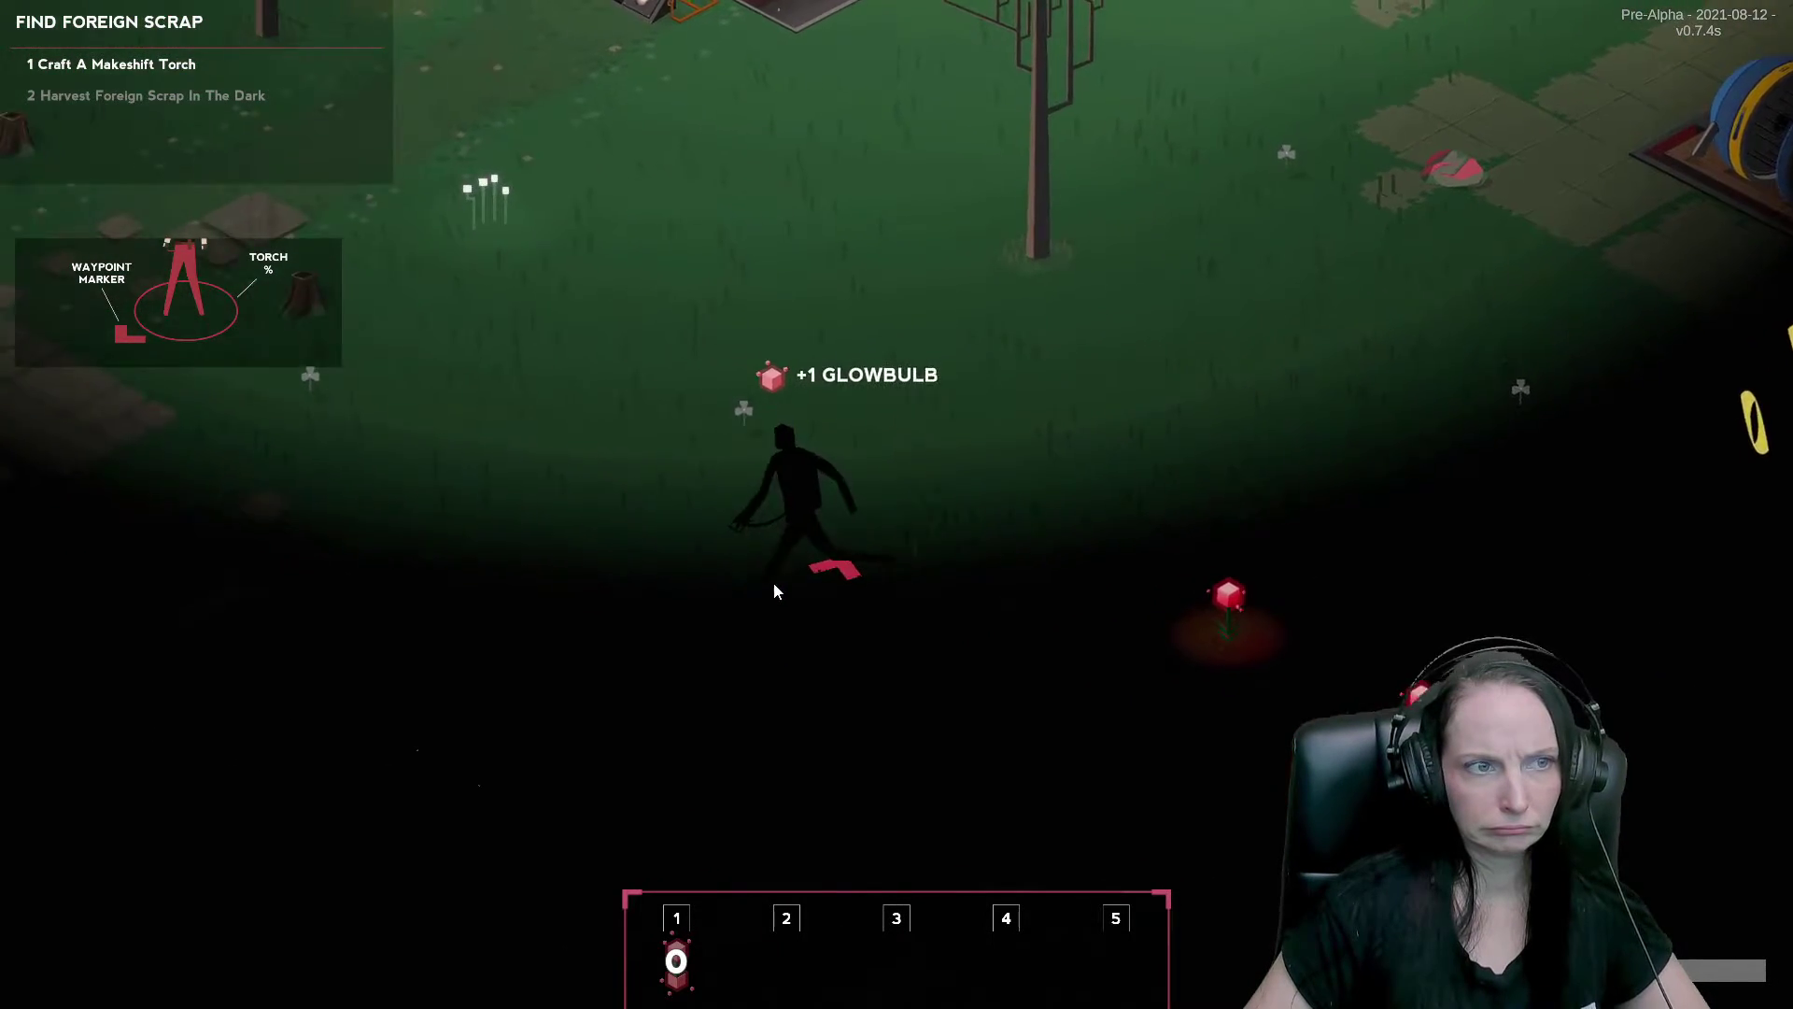
{"action": "key", "text": "w"}
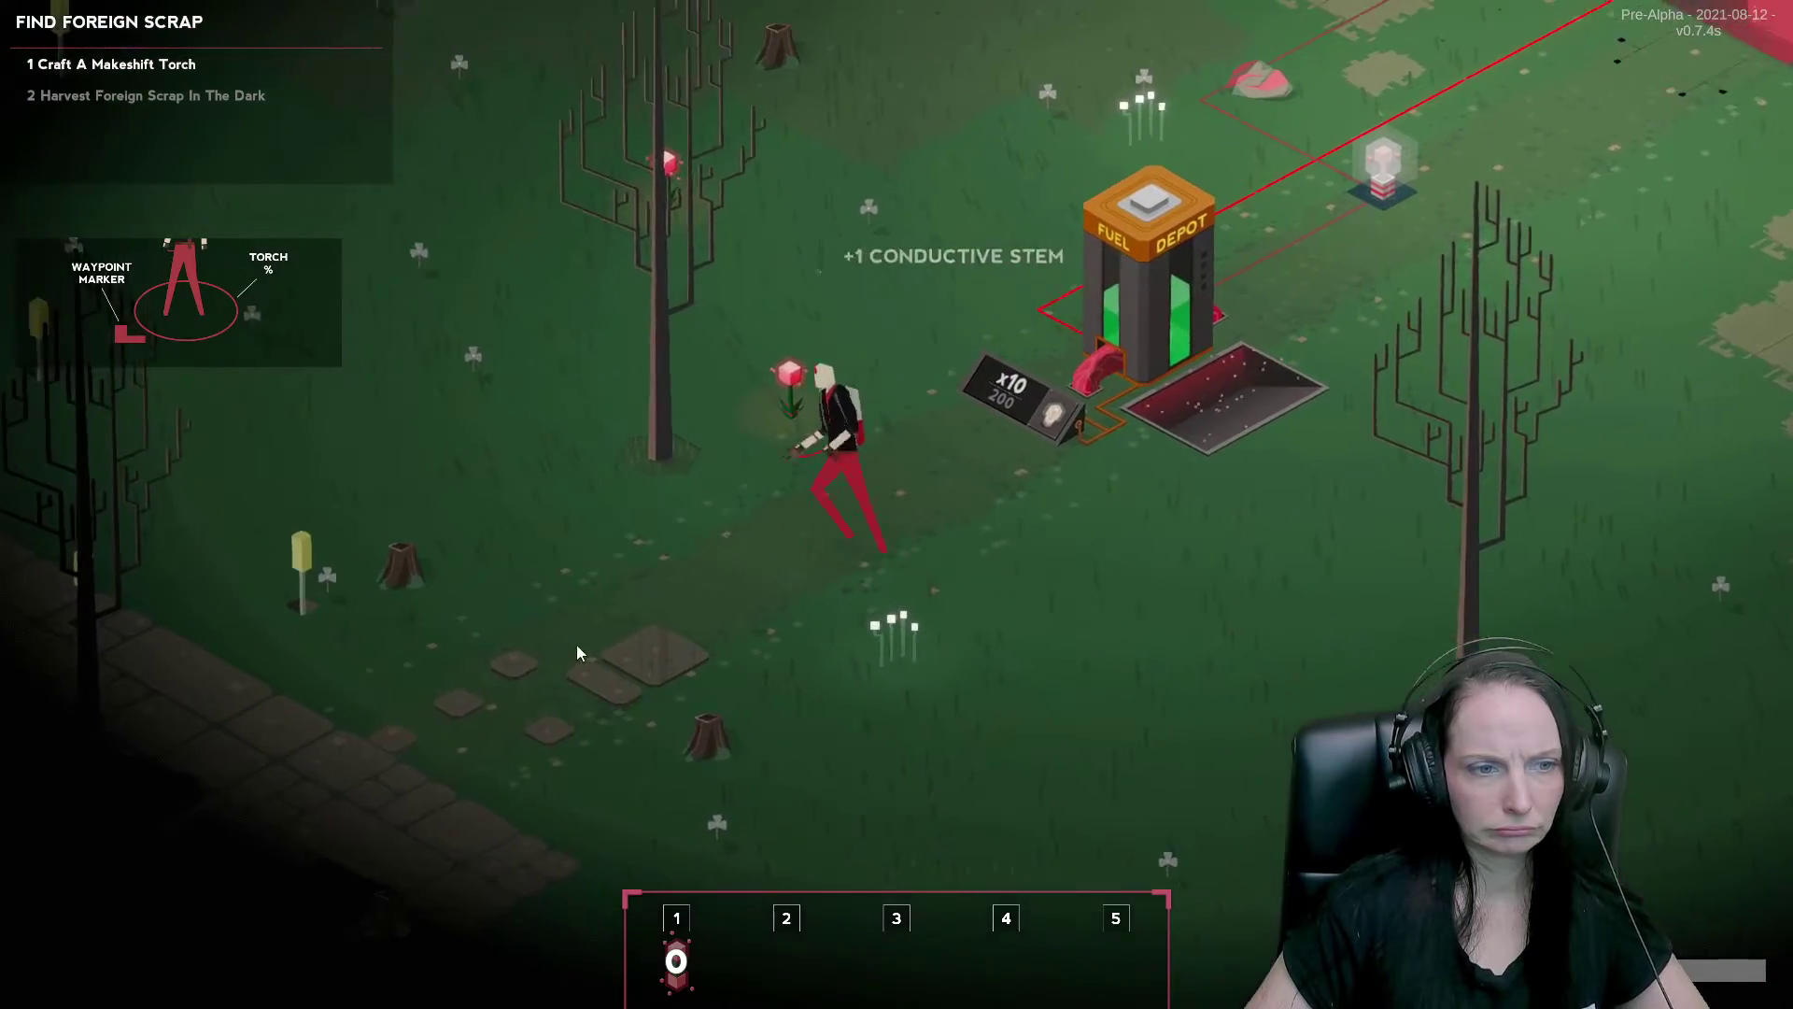
{"action": "key", "text": "a"}
{"action": "key", "text": "d"}
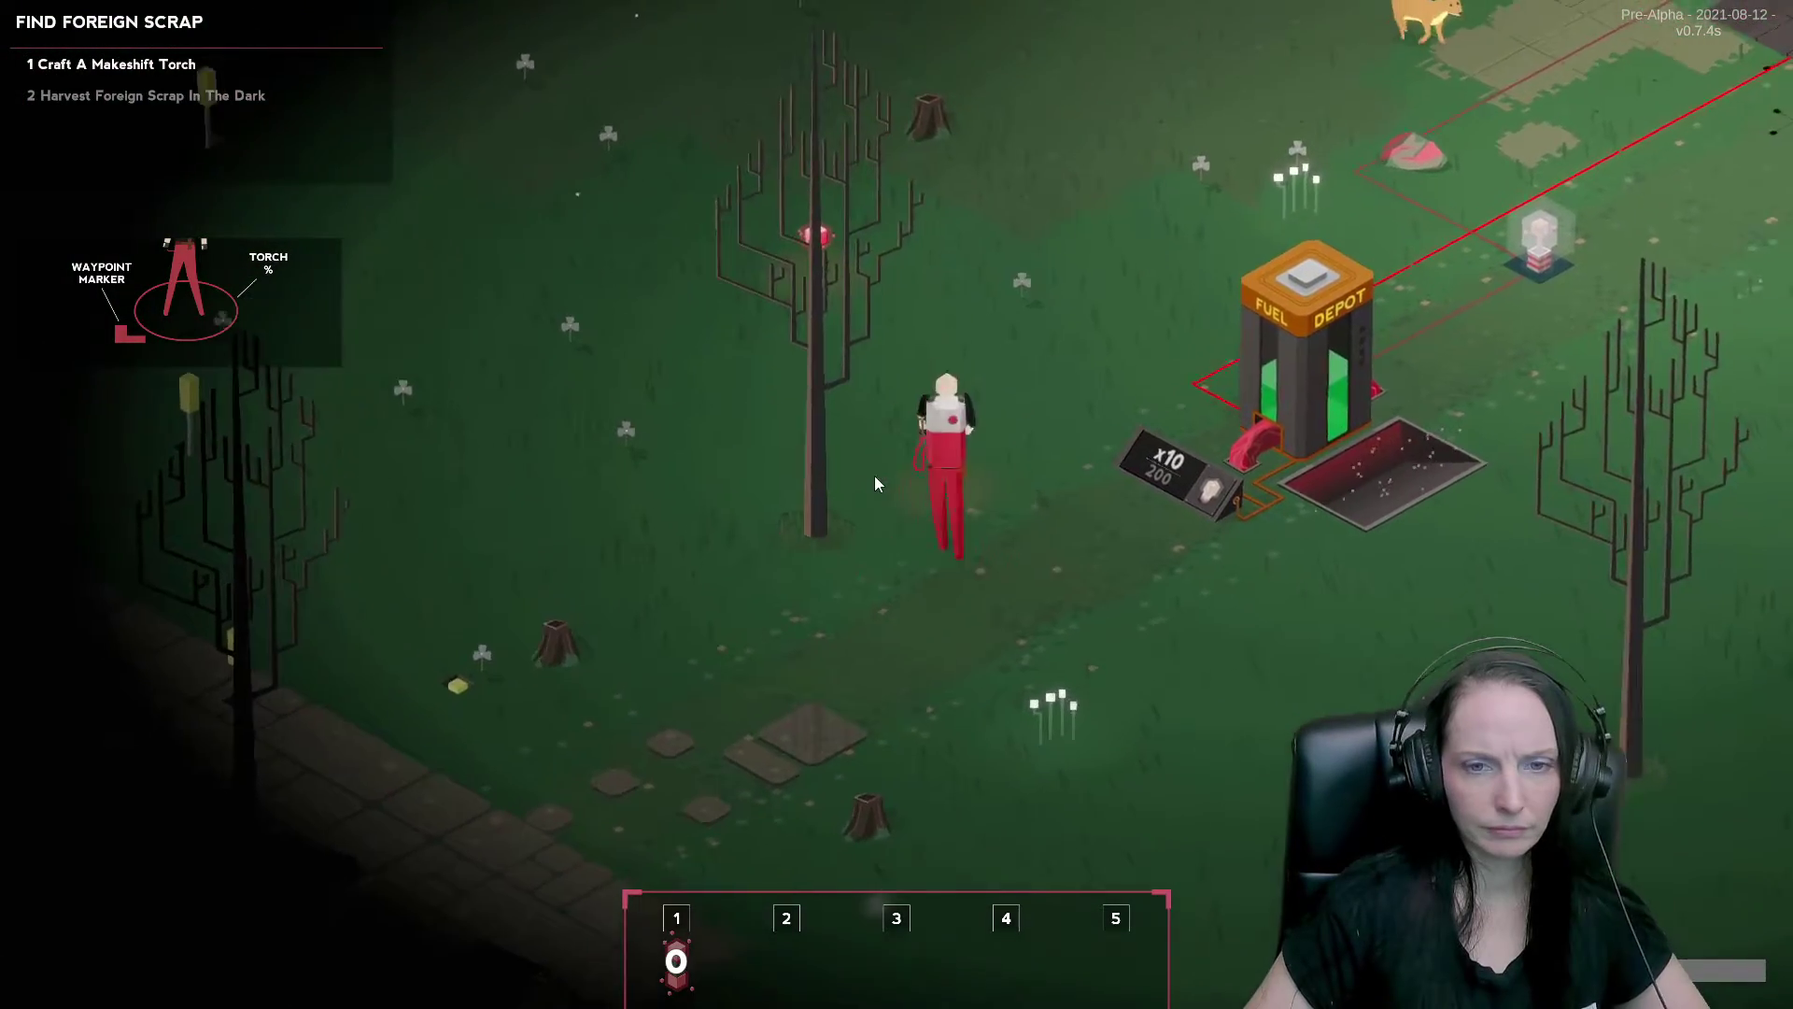
{"action": "key", "text": "w"}
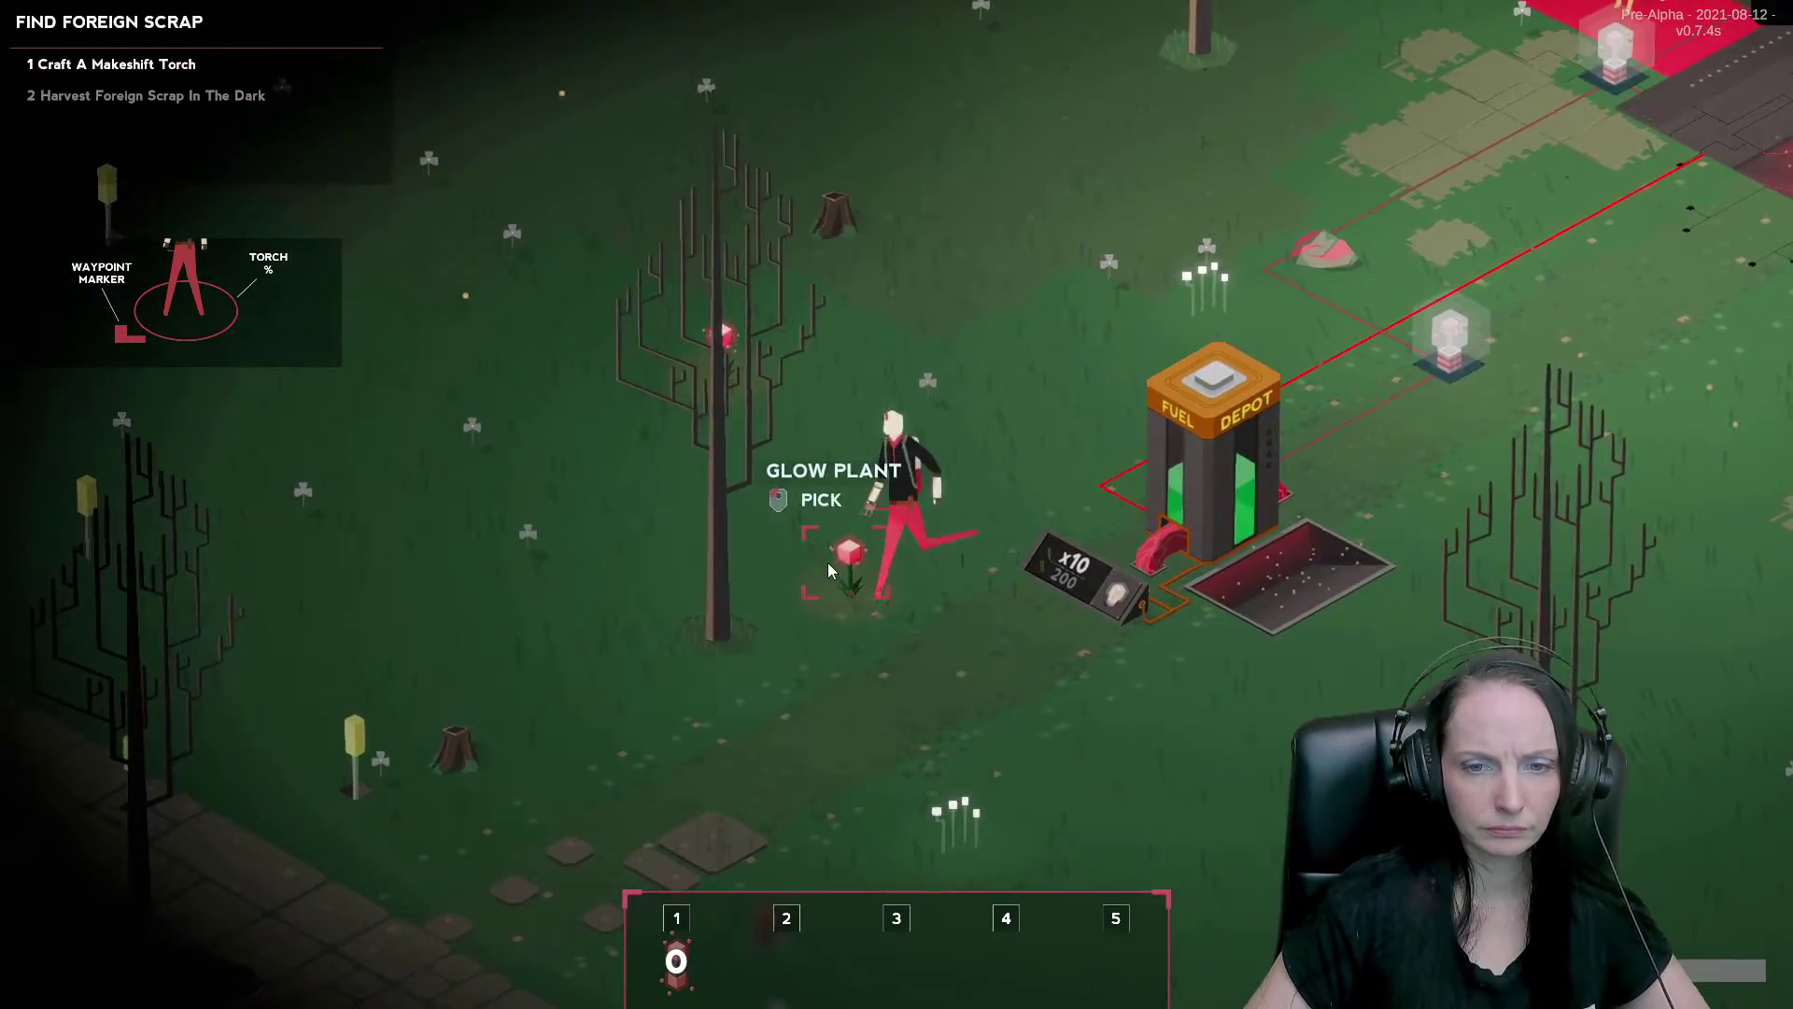
{"action": "left_click", "coordinate": [771, 560]}
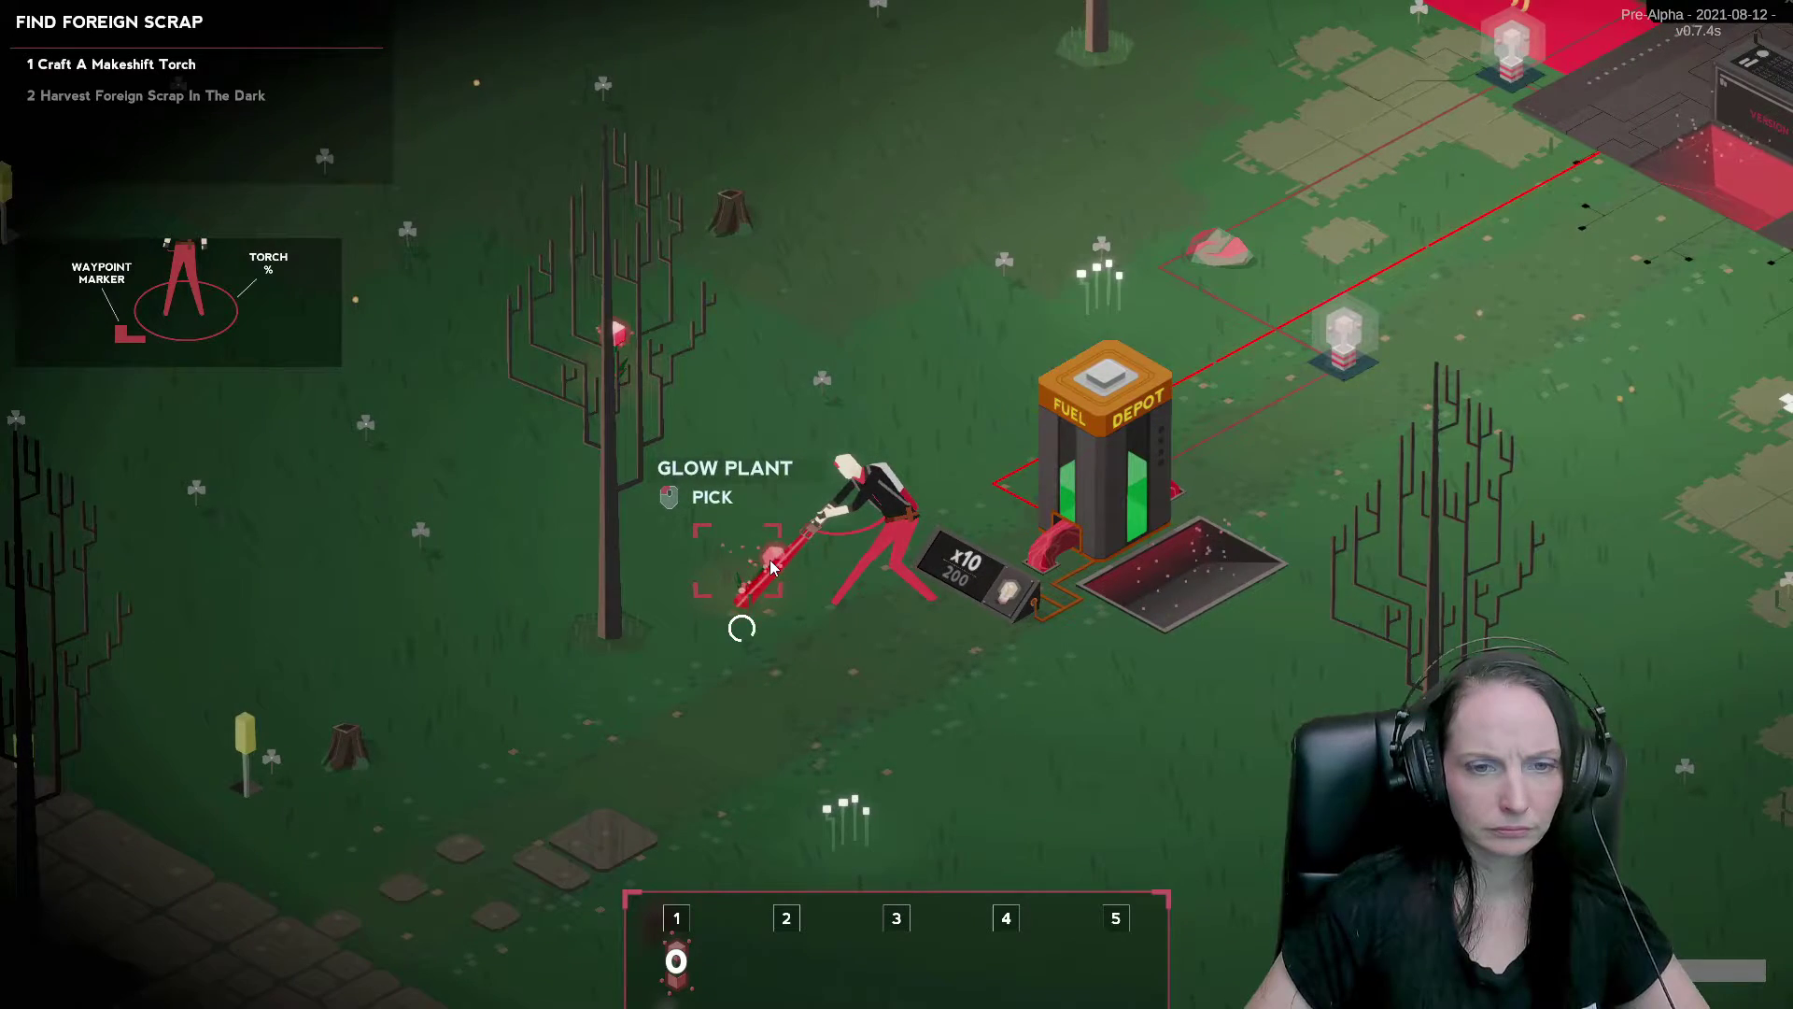
{"action": "key", "text": "d"}
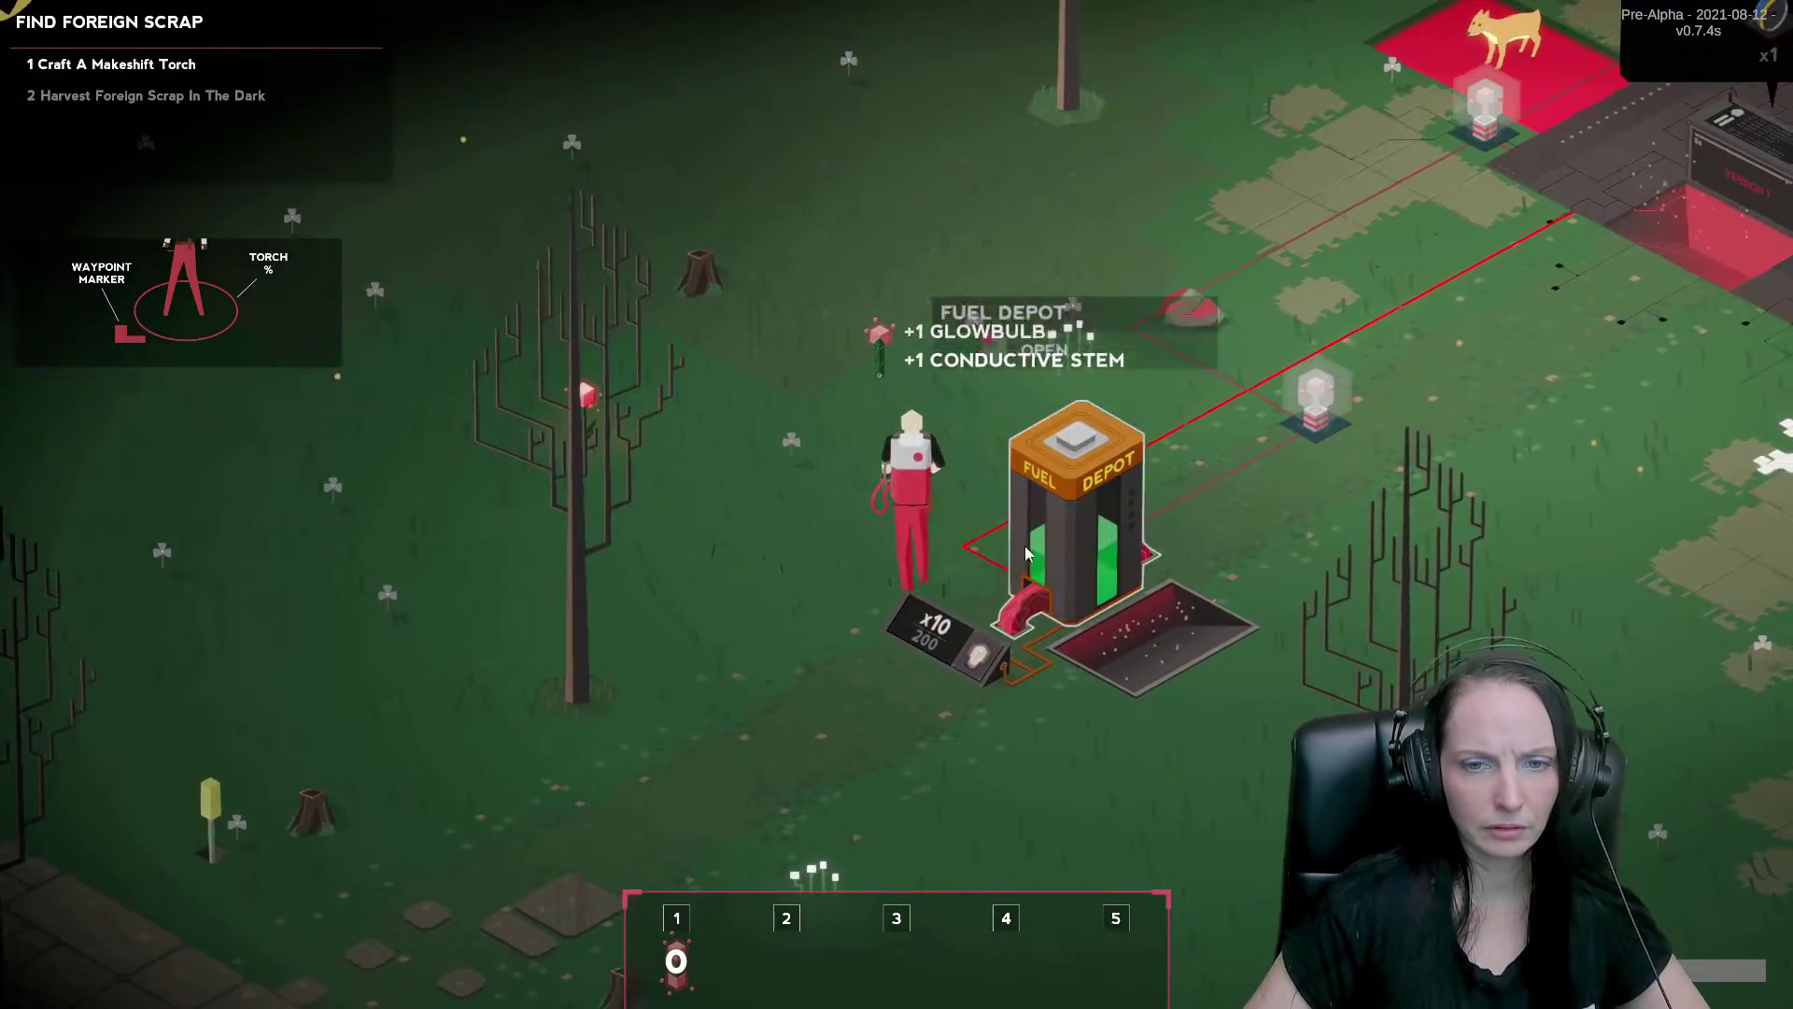
Feed glowbulbs to the fuel depot, raising it to 551/800, then walk to the beacon tower.
{"action": "key", "text": "e"}
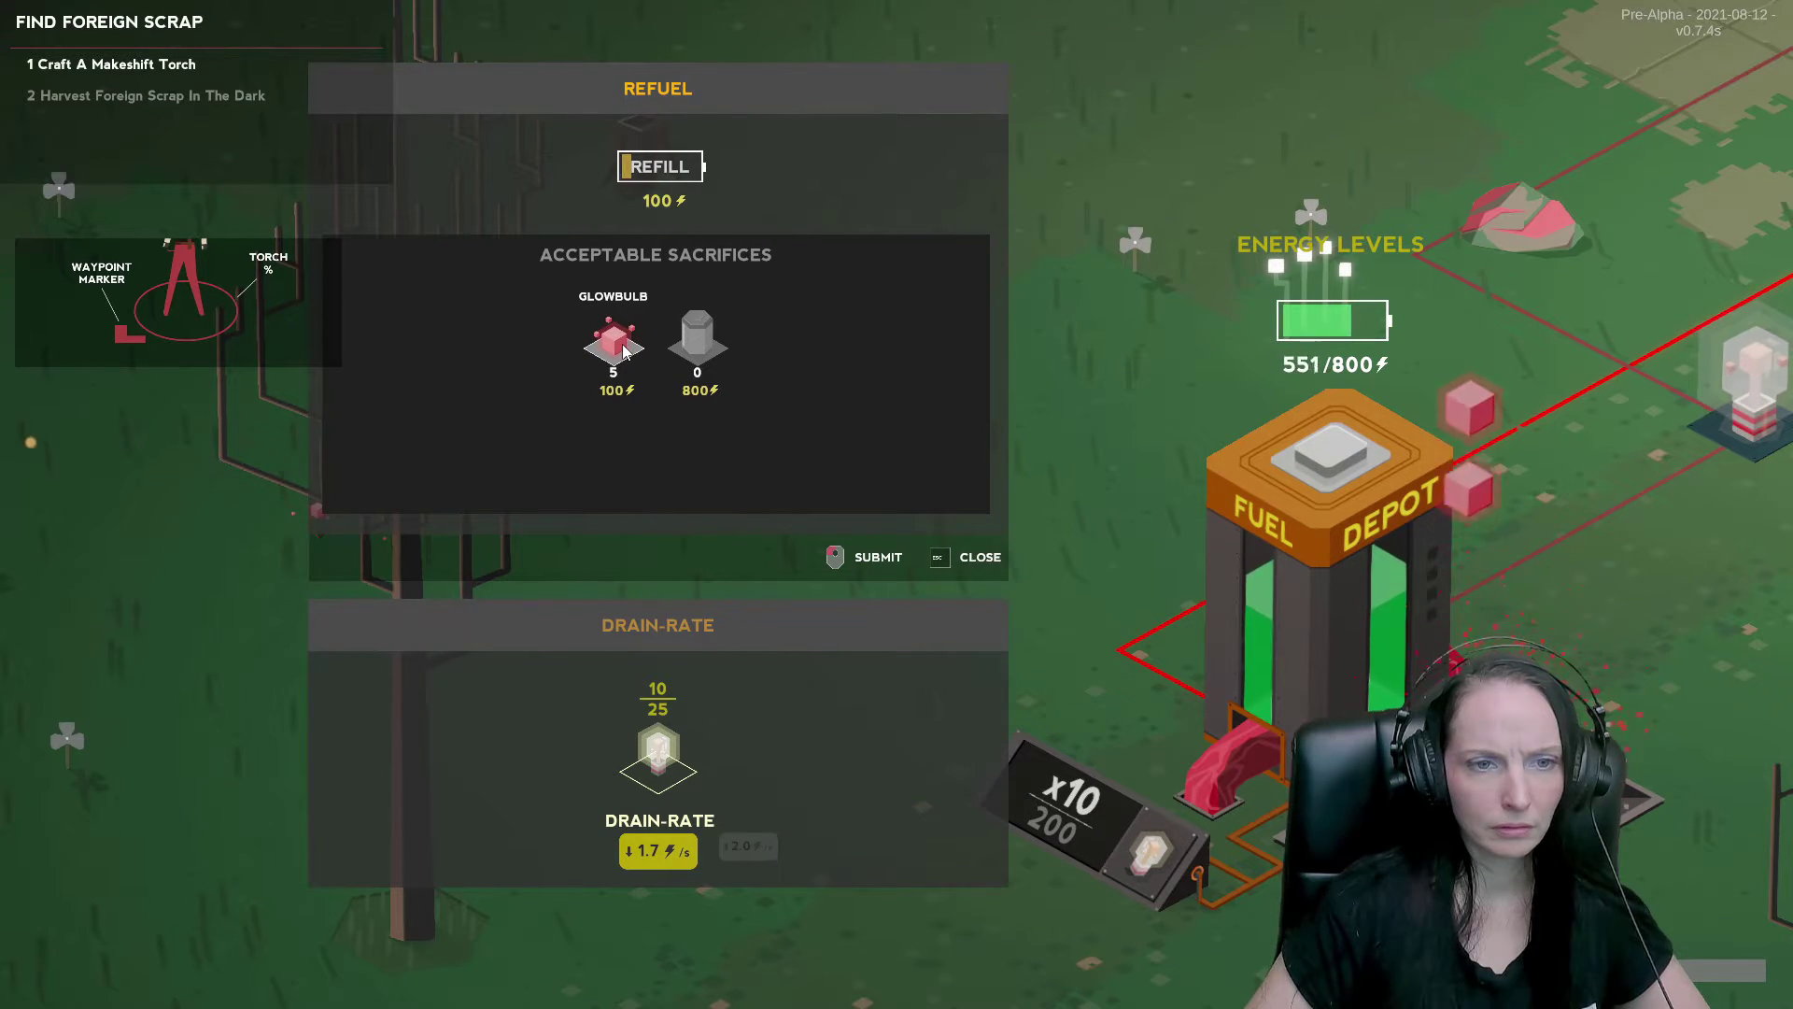
{"action": "key", "text": "Escape"}
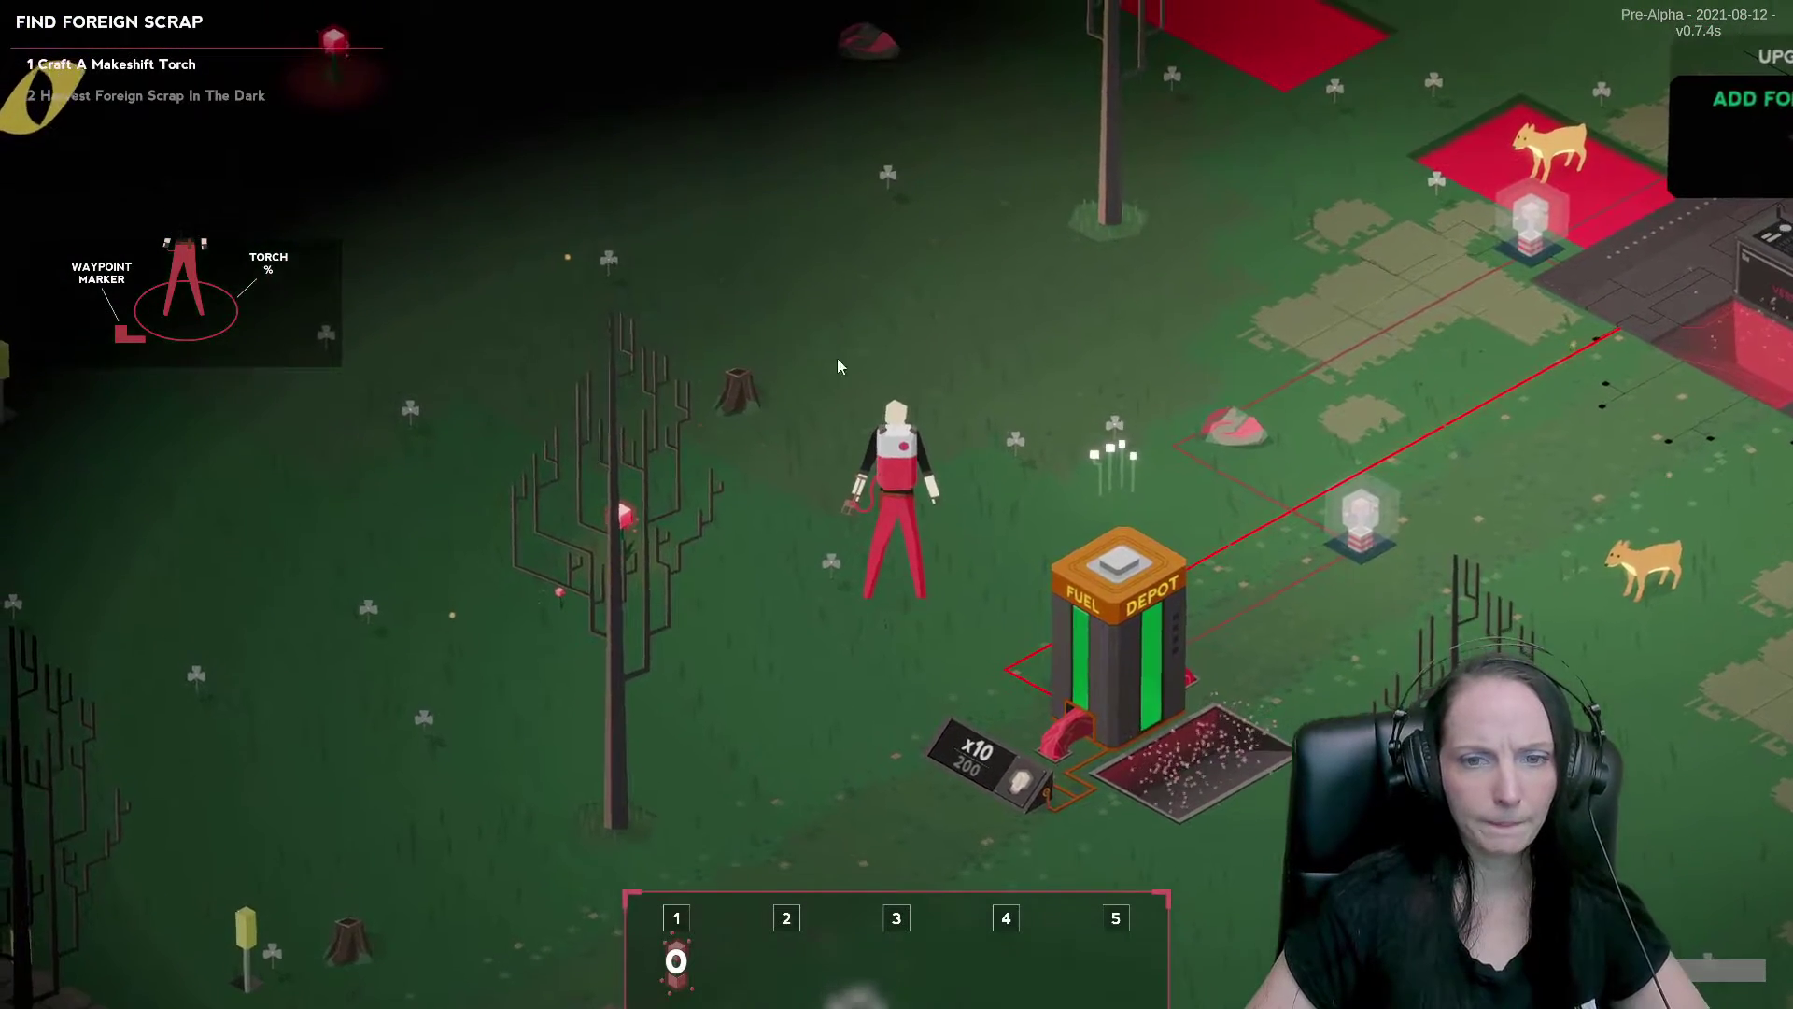
{"action": "key", "text": "d"}
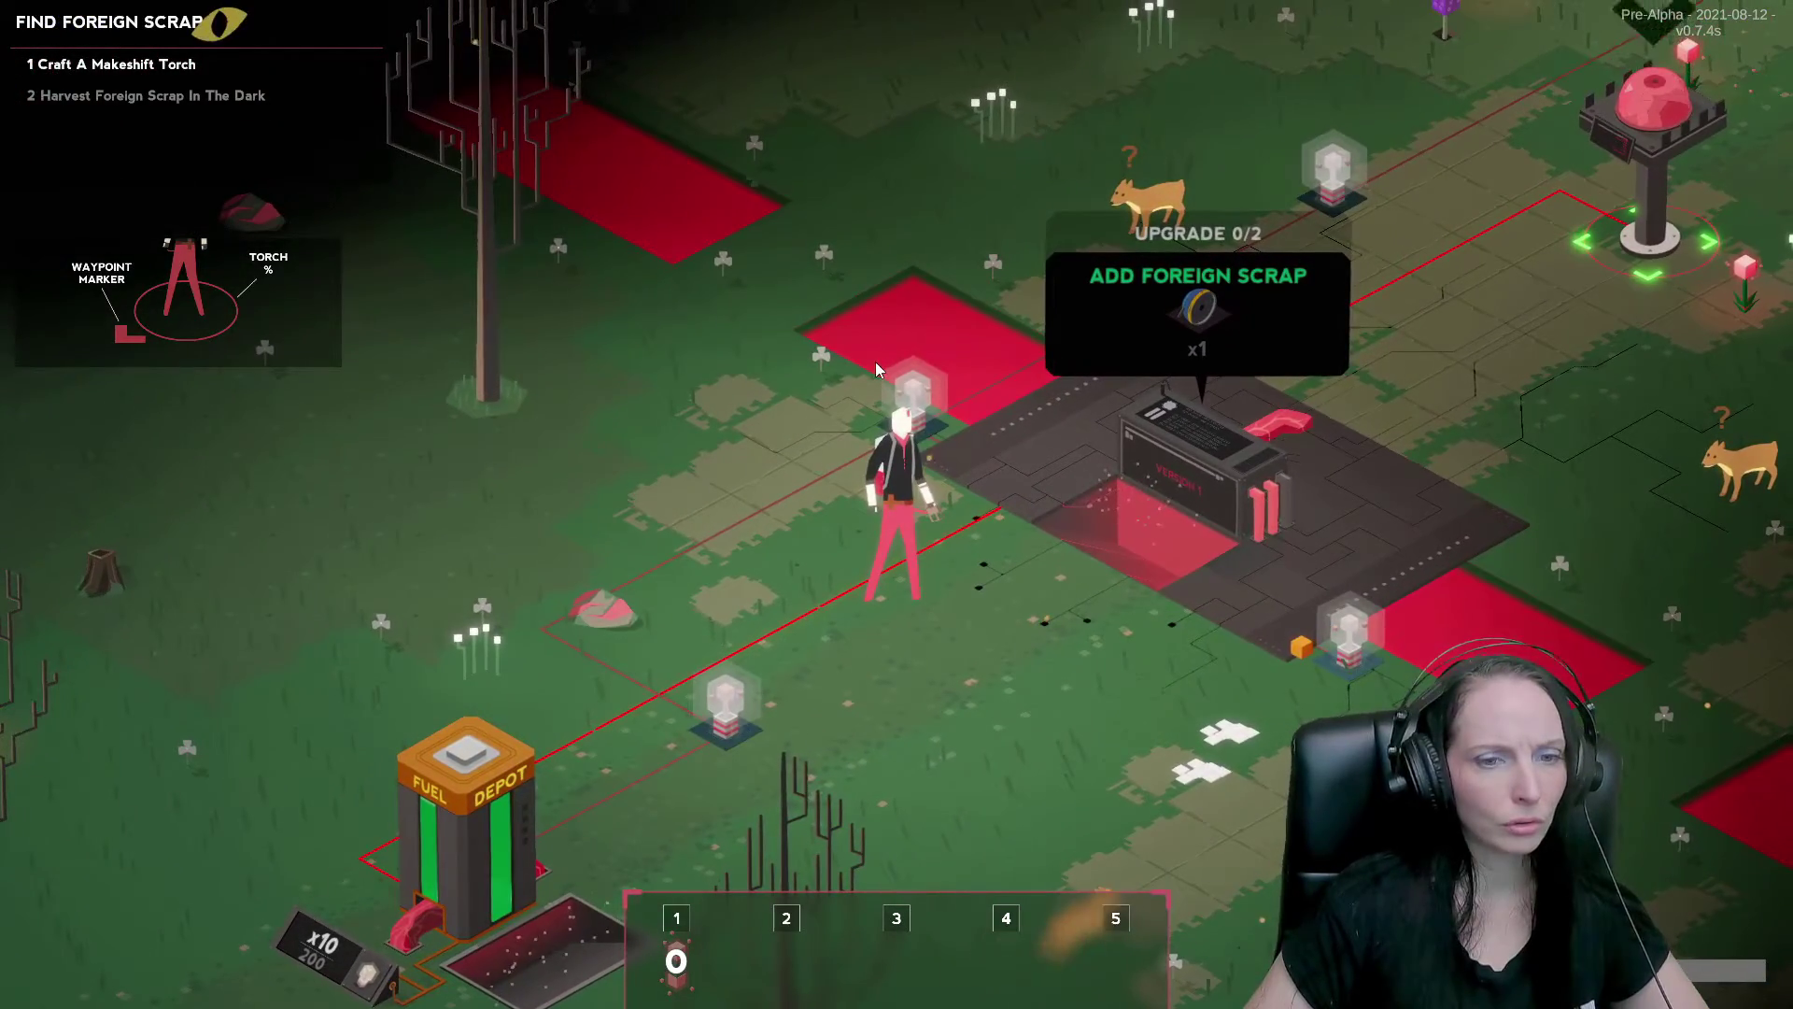
{"action": "key", "text": "w"}
{"action": "key", "text": "w"}
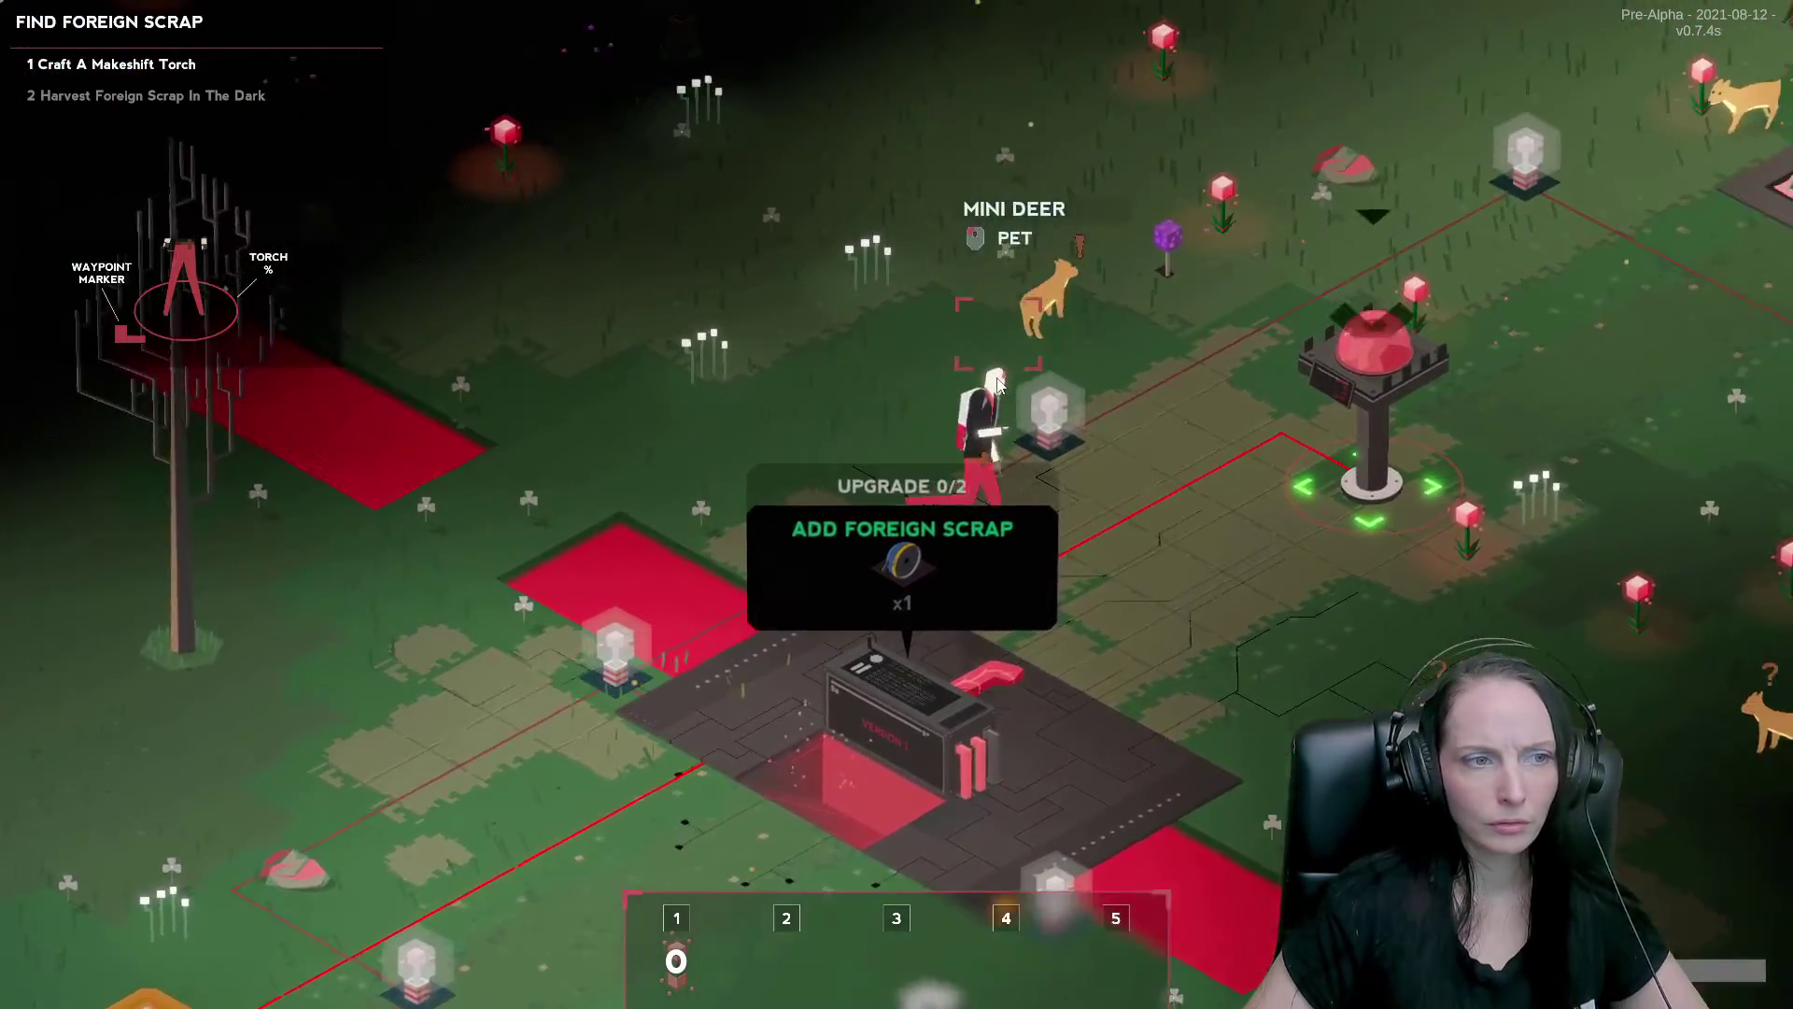
{"action": "key", "text": "d"}
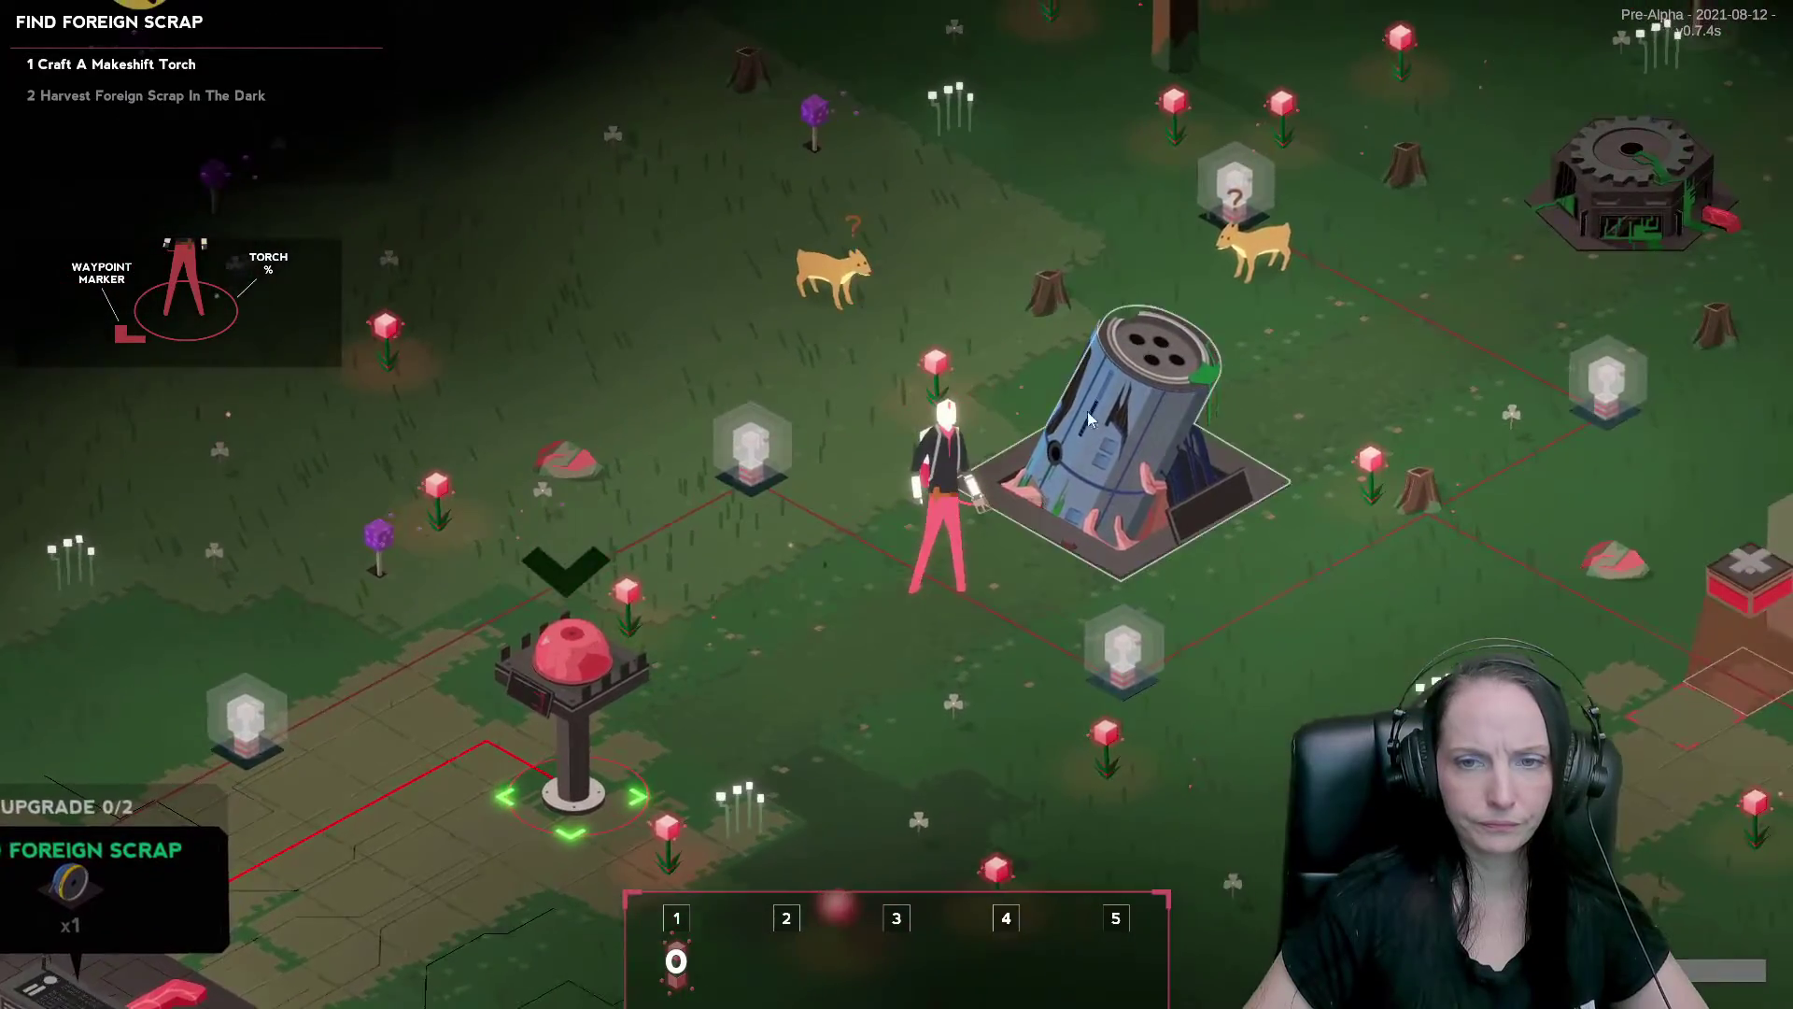
{"action": "key", "text": "a"}
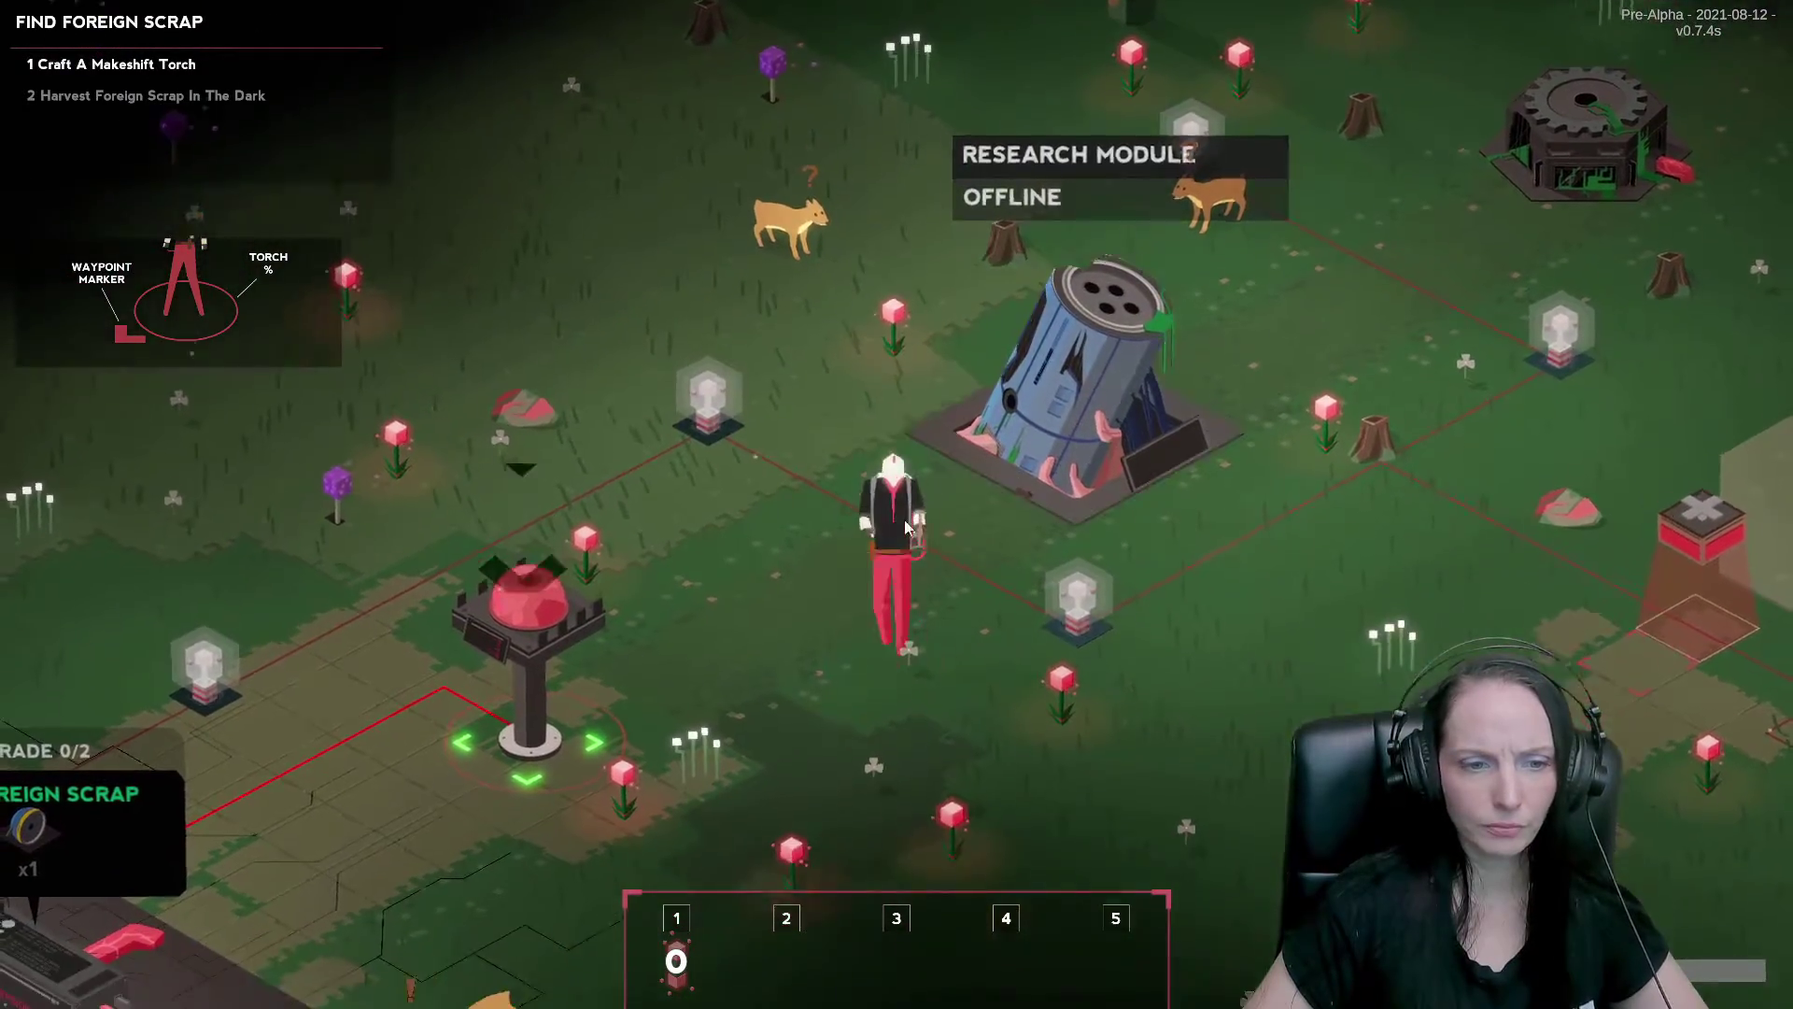
Scan for Foreign Scrap with the beacon tower's Item Finder to set a waypoint.
{"action": "left_click", "coordinate": [808, 532]}
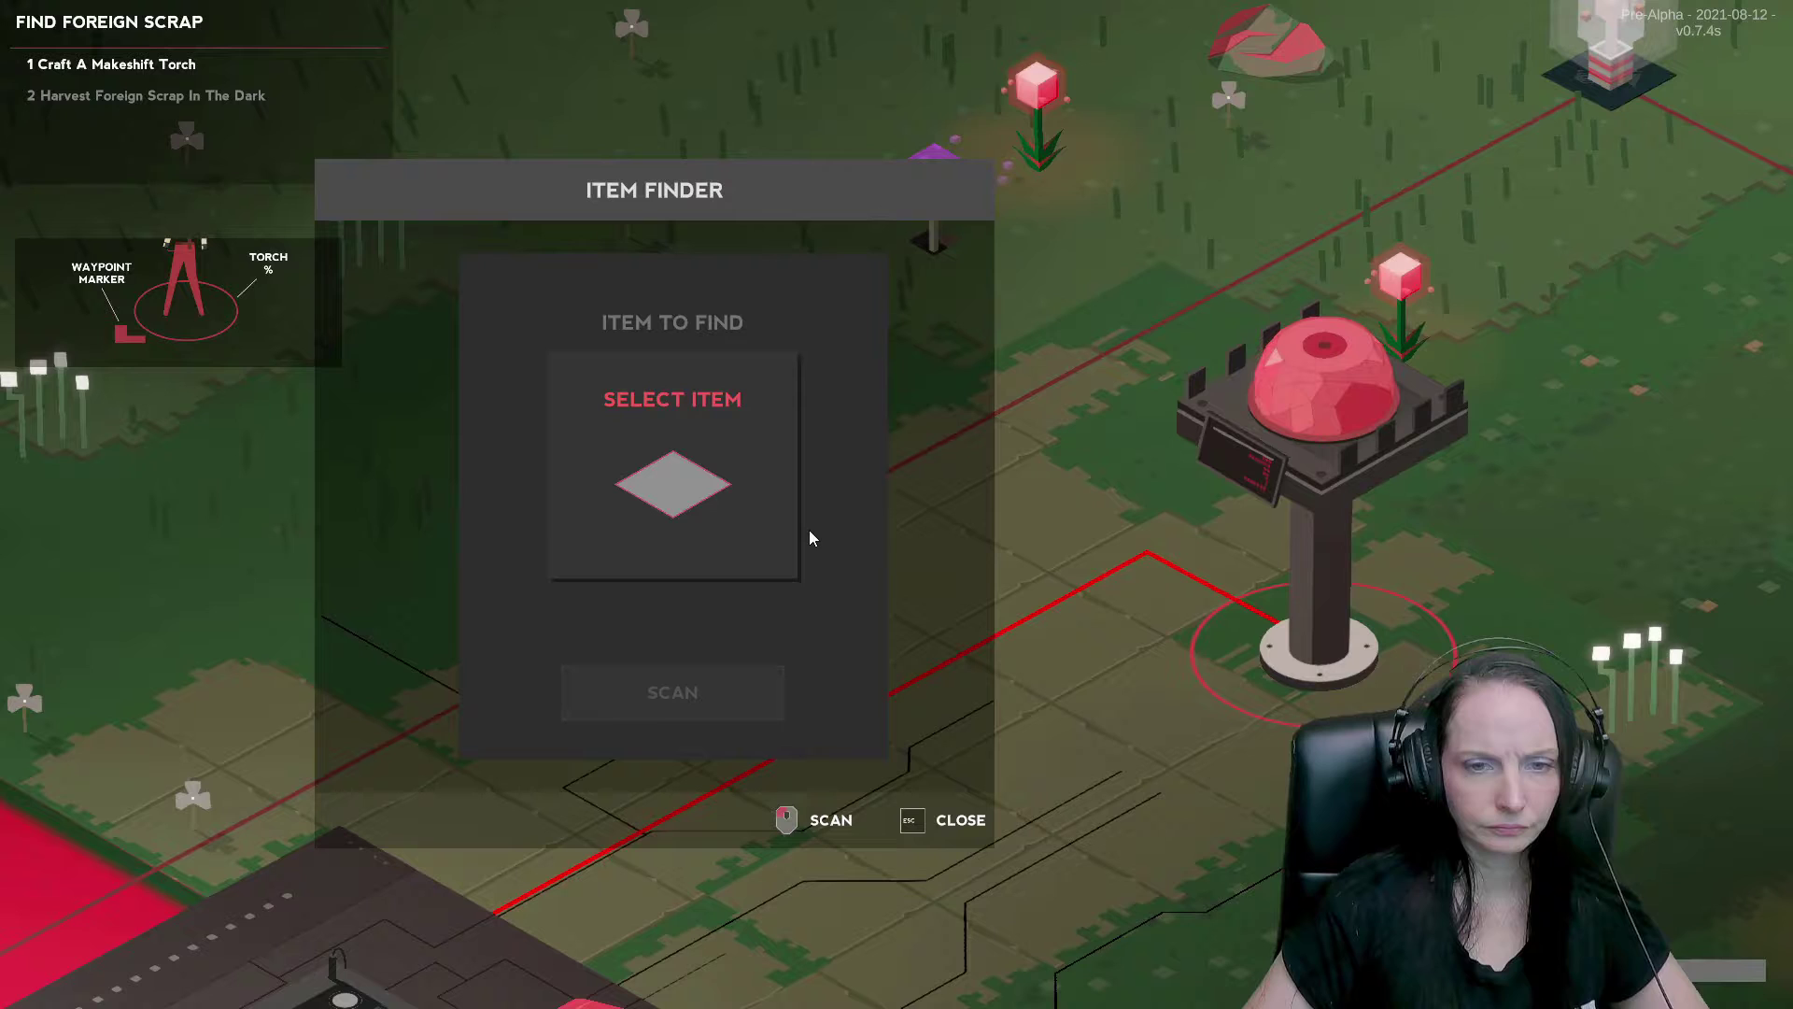
{"action": "left_click", "coordinate": [671, 477]}
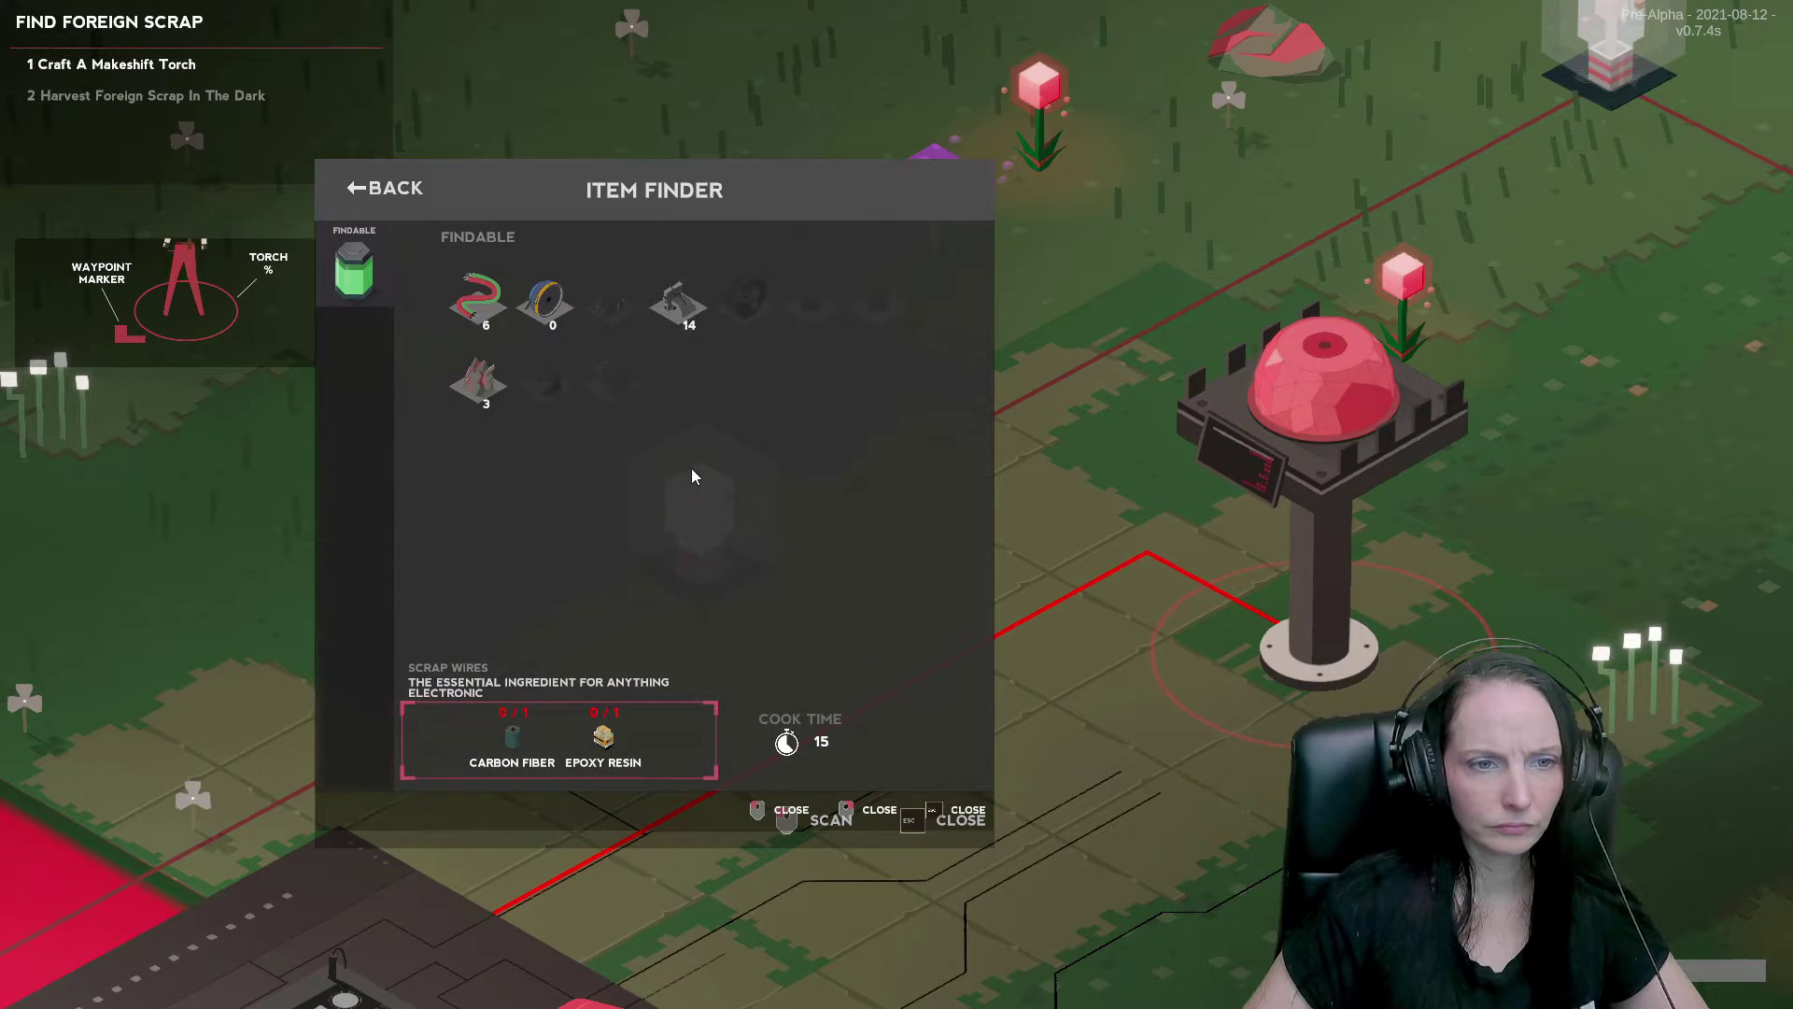
{"action": "left_click", "coordinate": [556, 314]}
{"action": "left_click", "coordinate": [672, 686]}
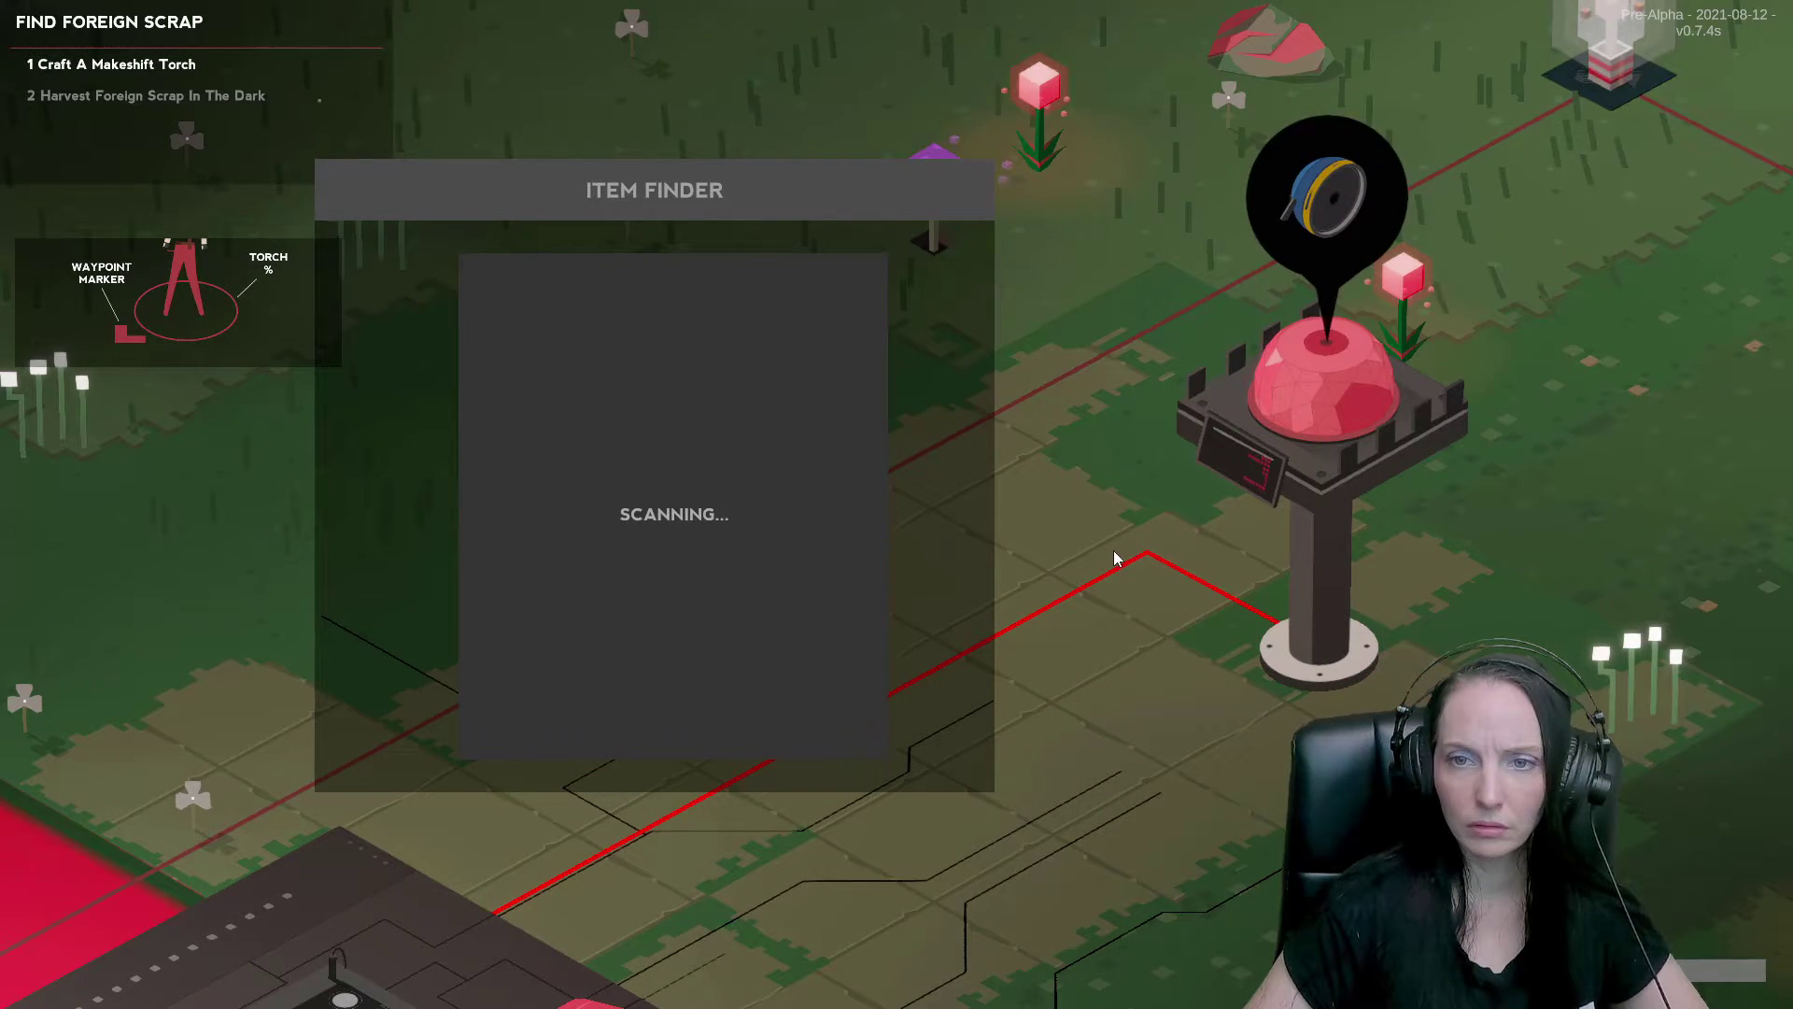
Walk away from the beacon tower and bring up the Player/Crafting panels.
{"action": "key", "text": "a"}
{"action": "key", "text": "q"}
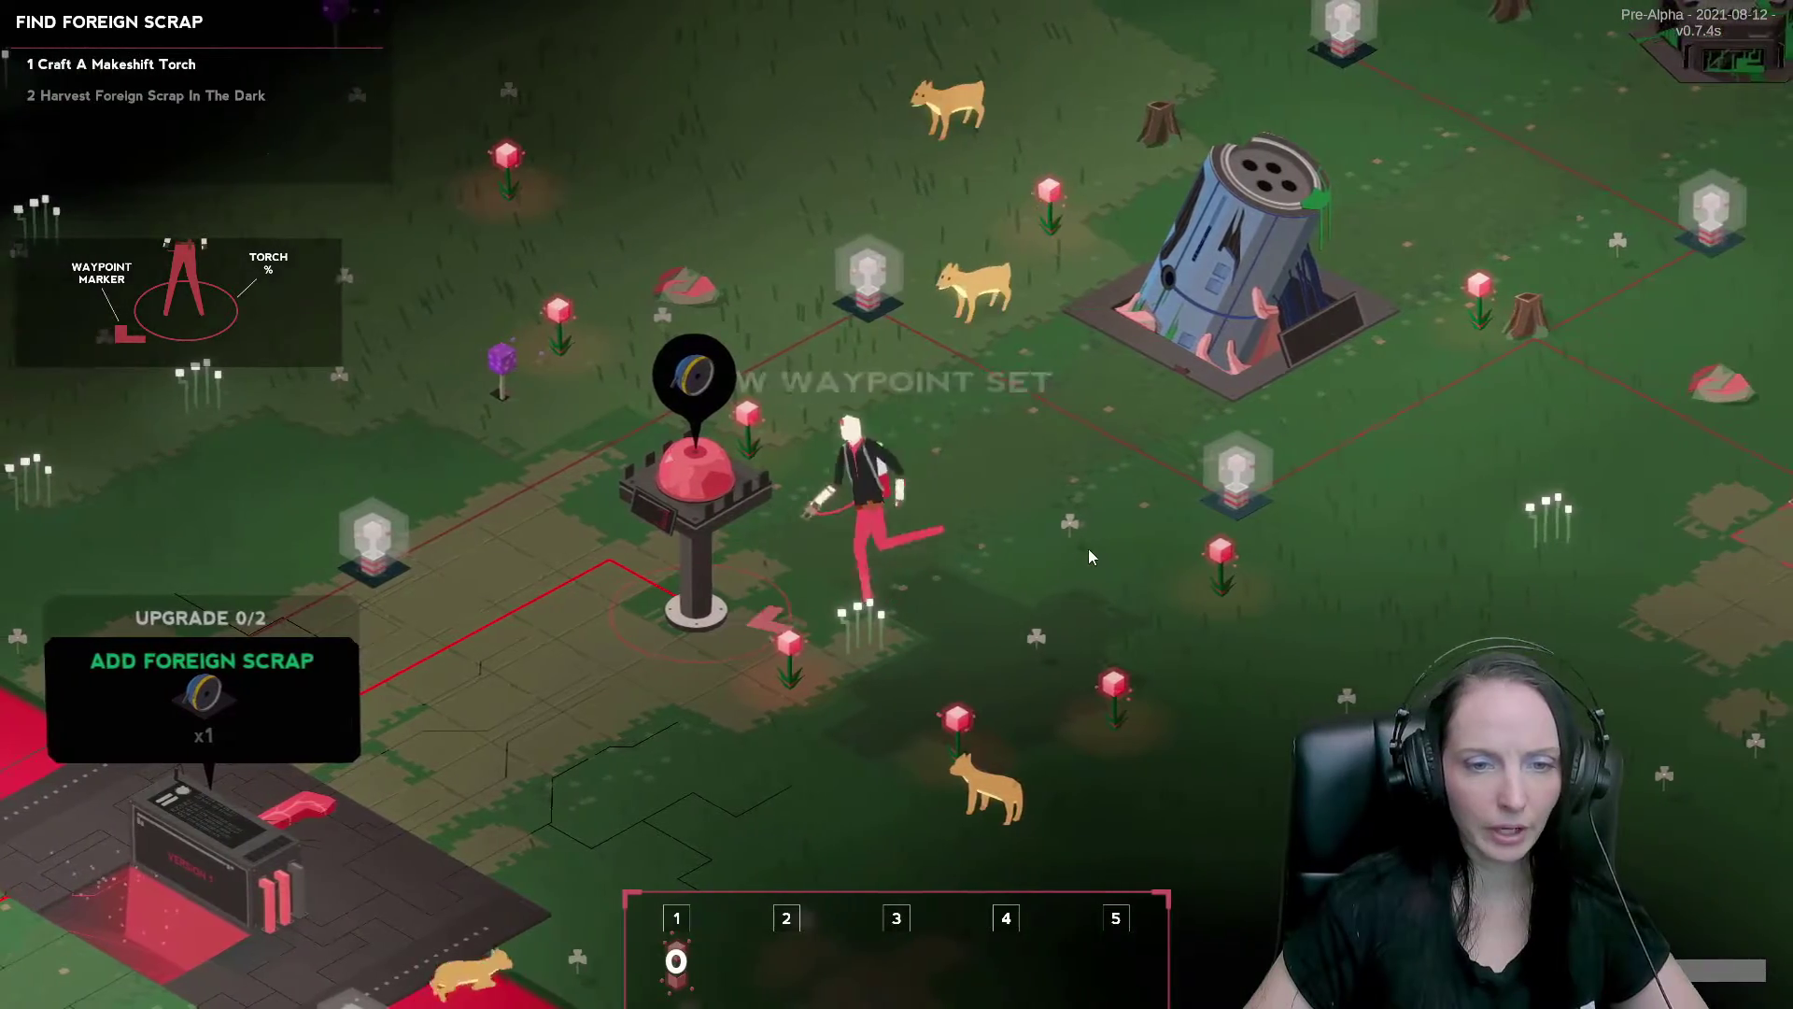
{"action": "key", "text": "s"}
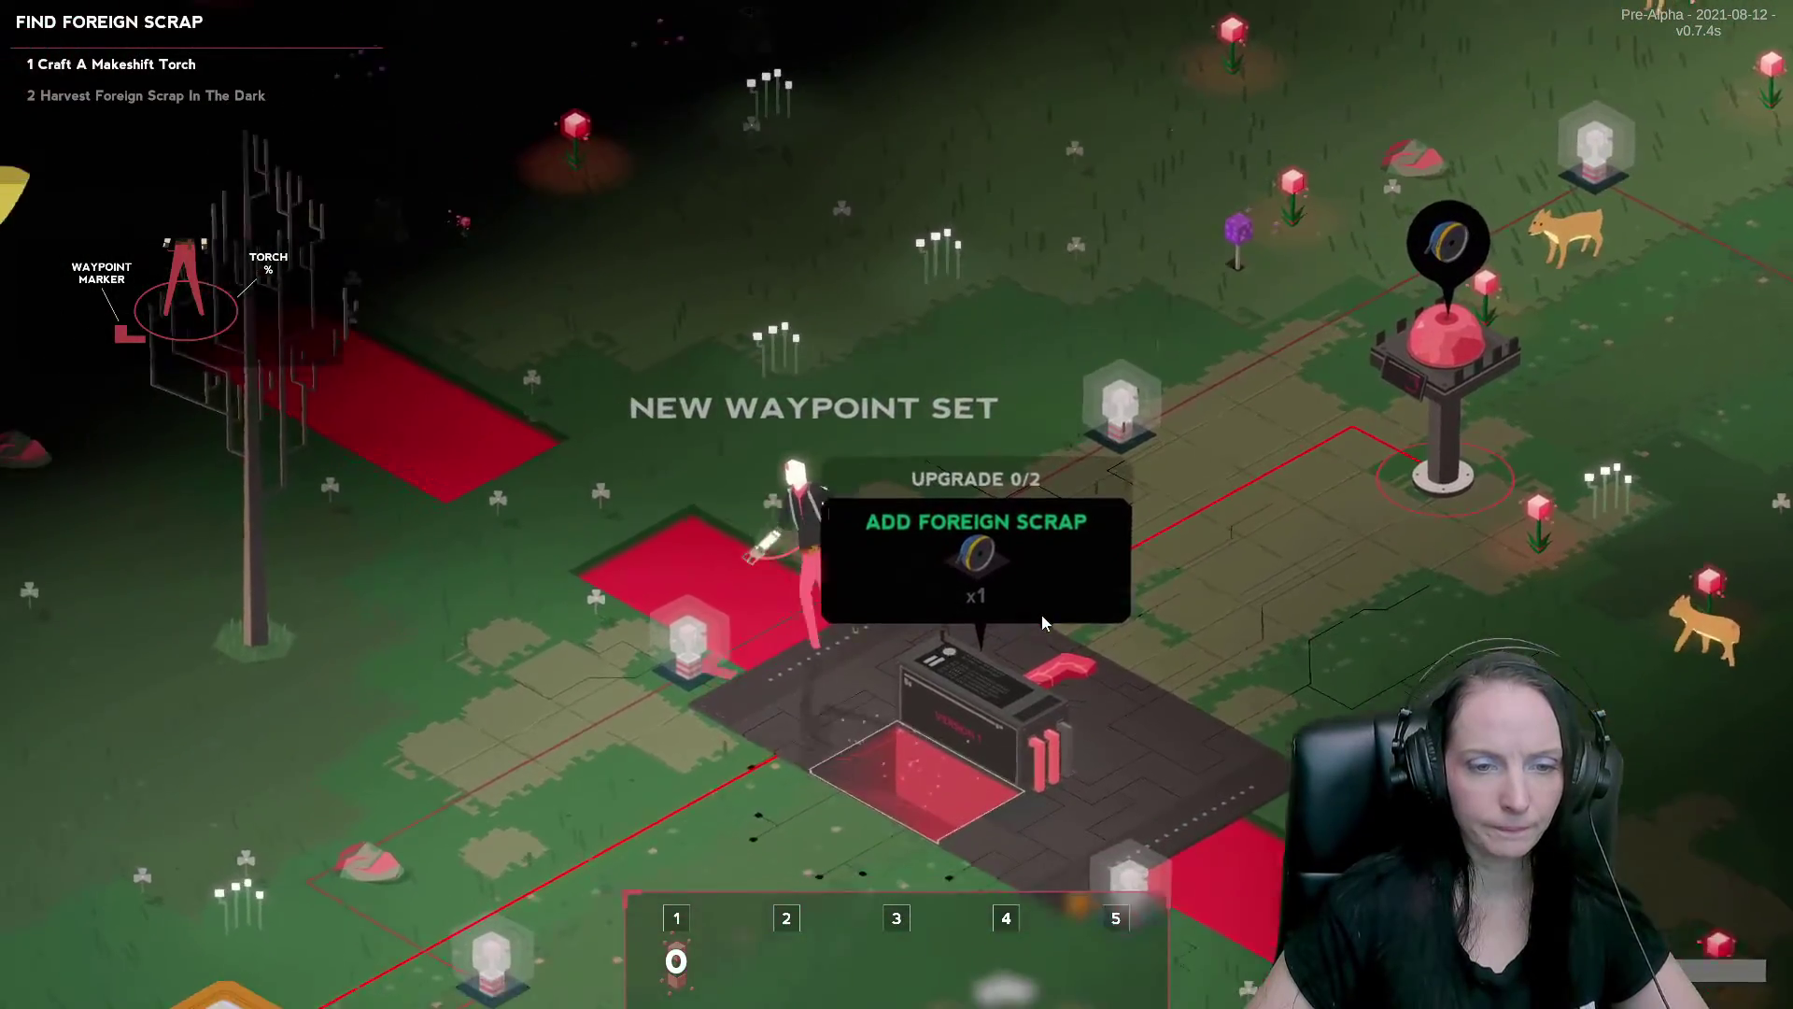
{"action": "key", "text": "Tab"}
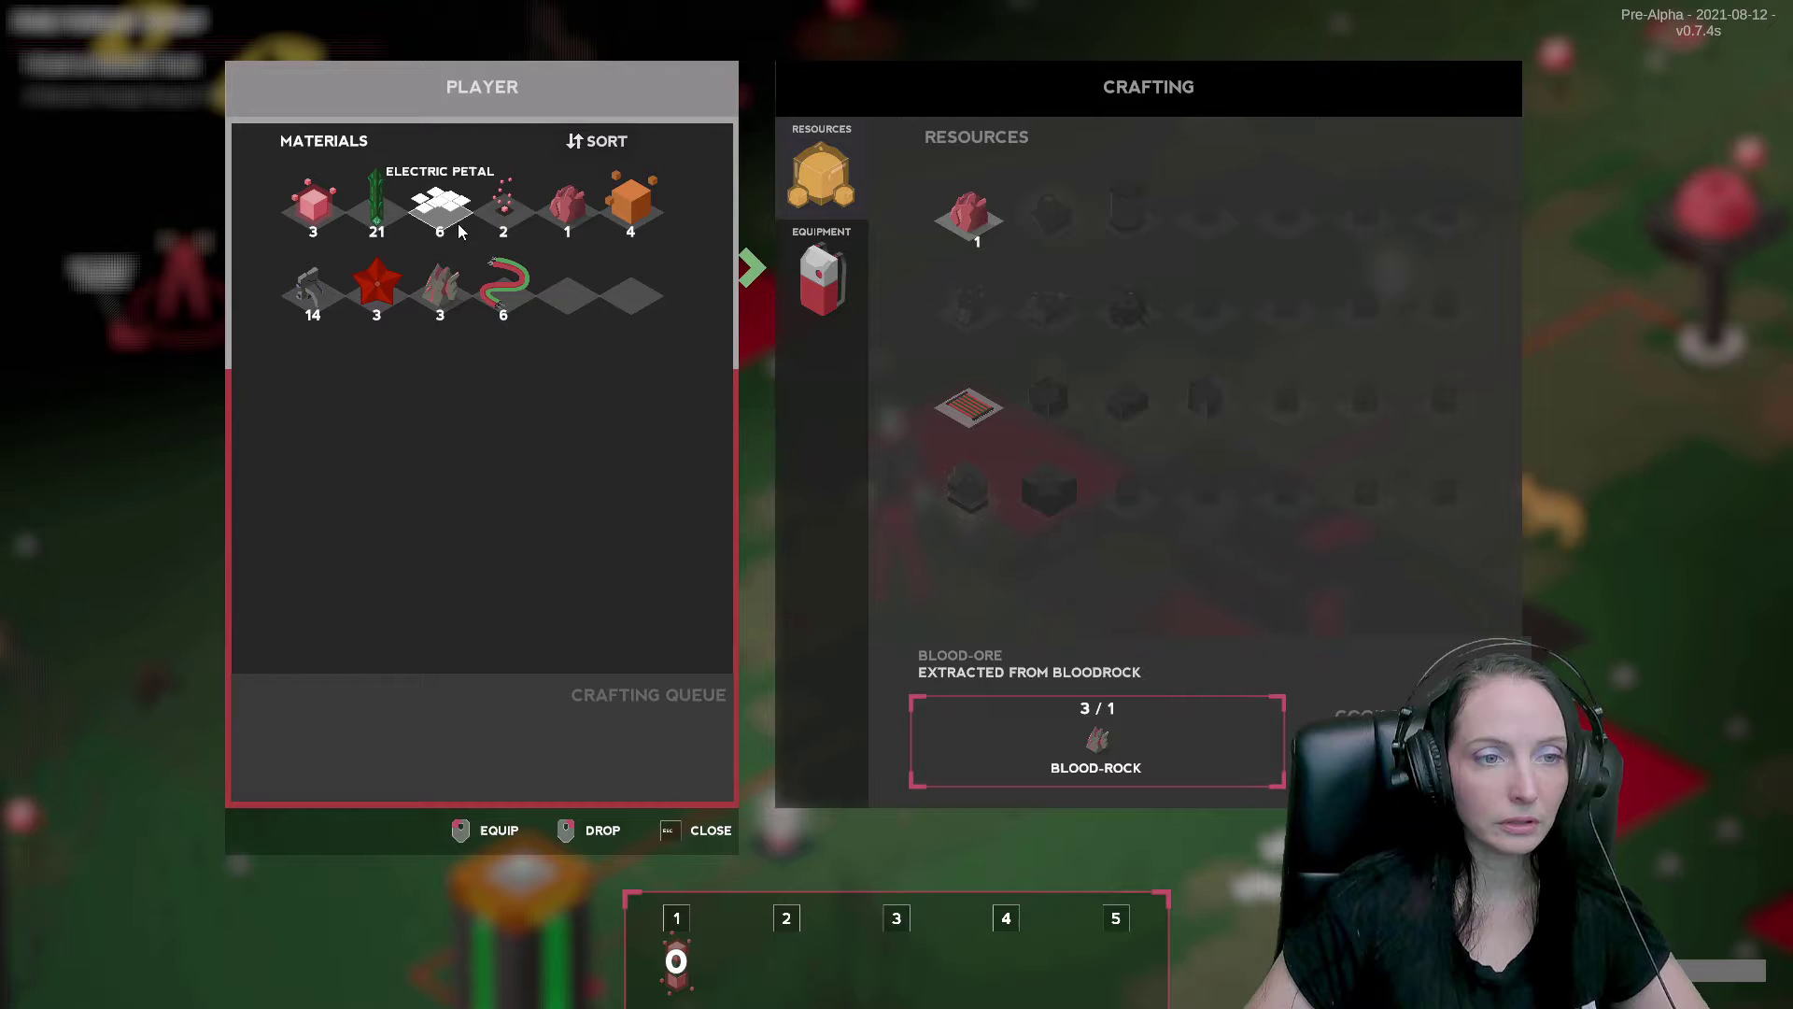
Craft a Makeshift Torch from the equipment recipes and close the crafting panels.
{"action": "left_click", "coordinate": [831, 304]}
{"action": "left_click", "coordinate": [973, 218]}
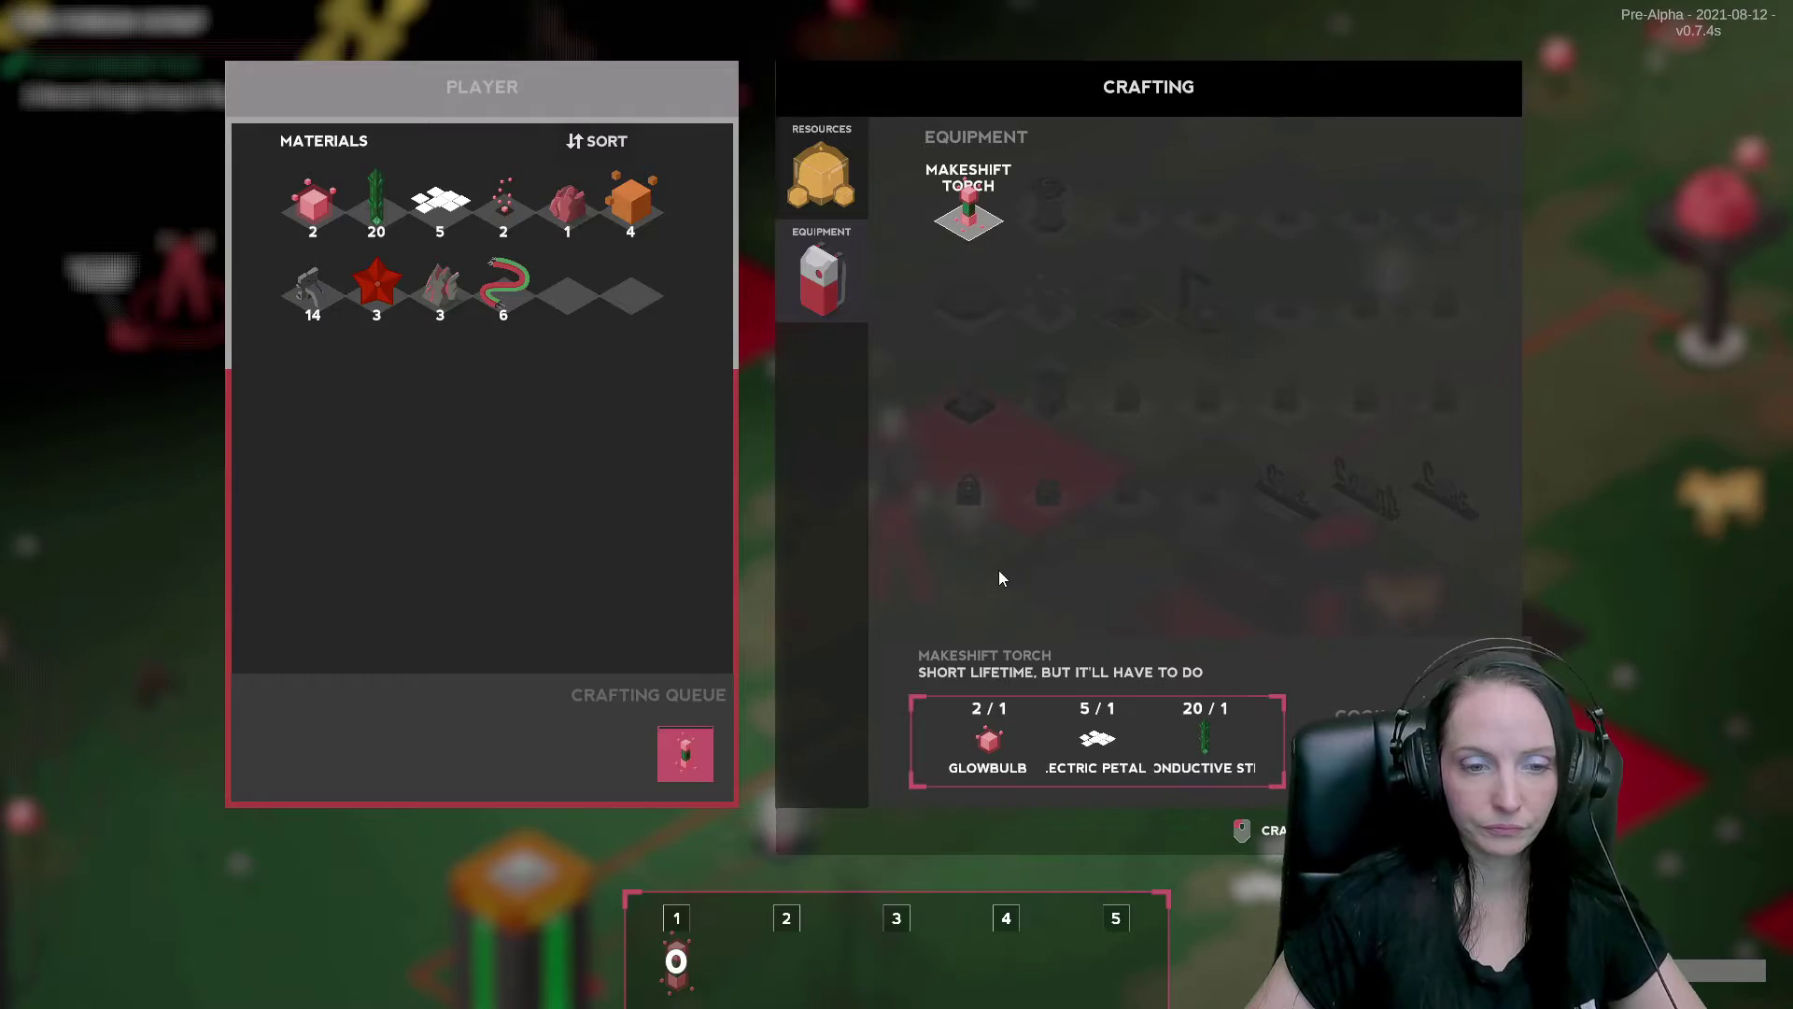
{"action": "key", "text": "Tab"}
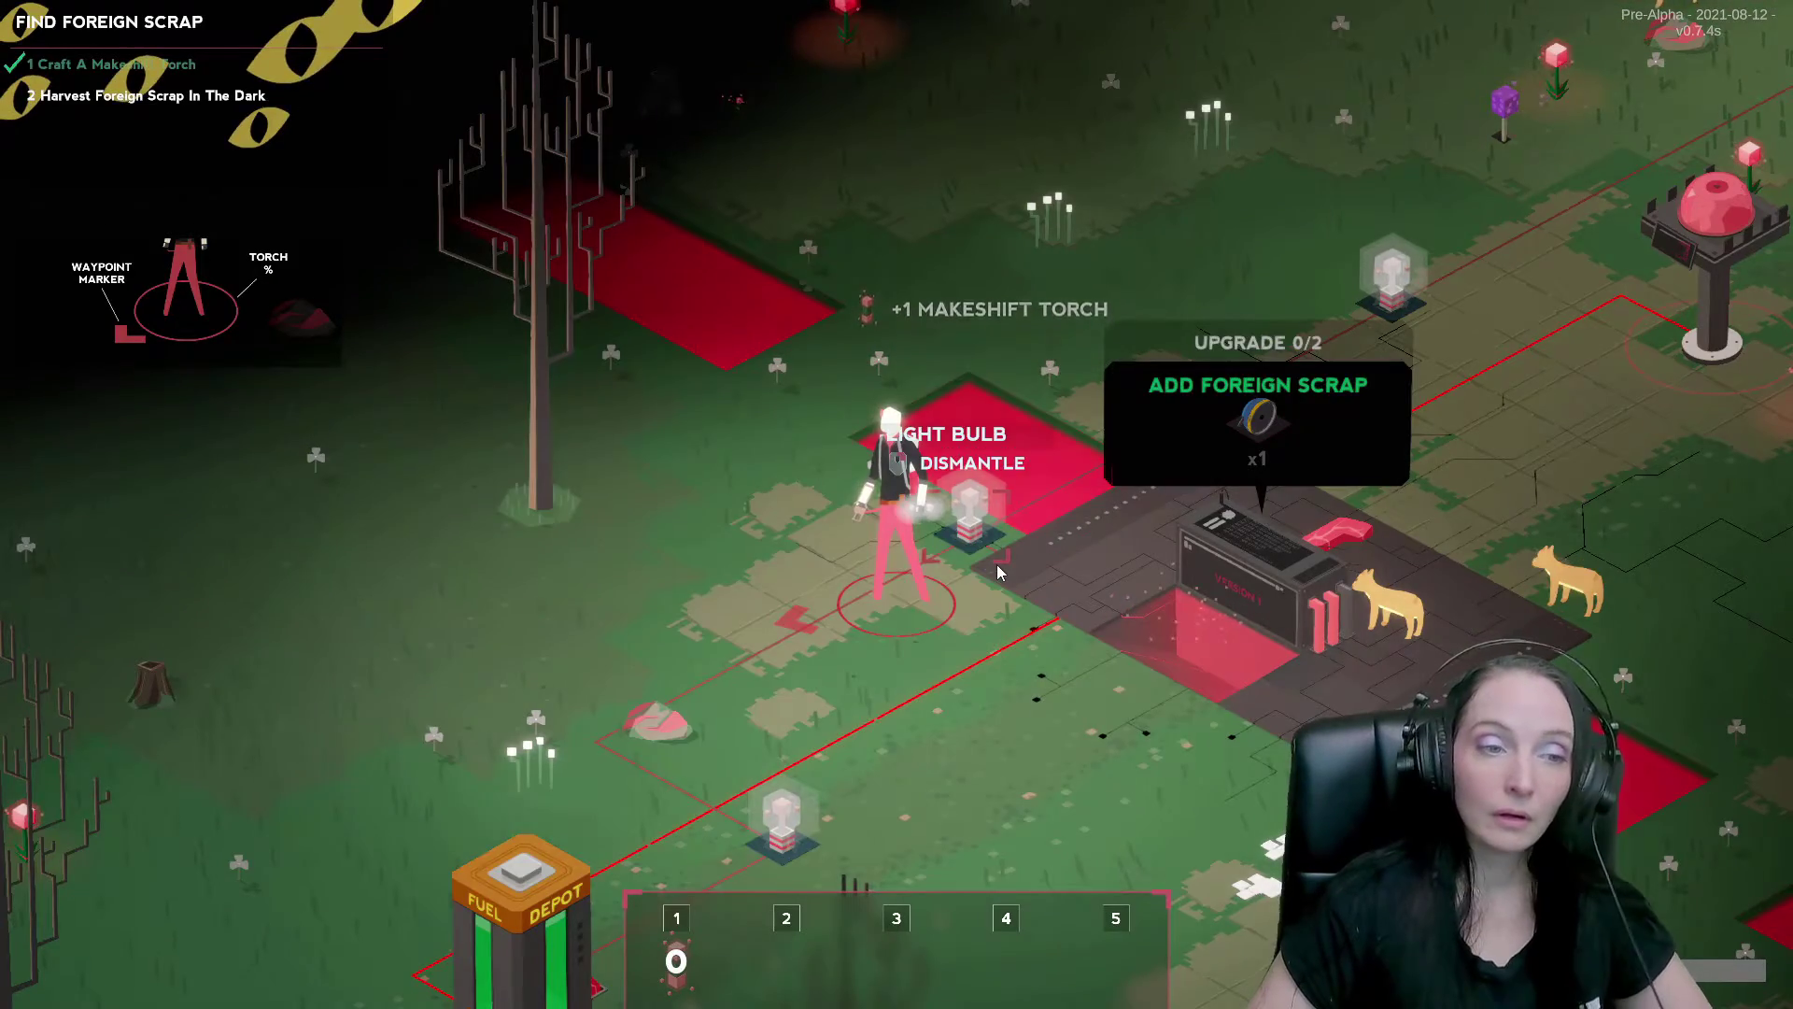
Walk left along the tiled path onto the teal platform until the android dies.
{"action": "key", "text": "a"}
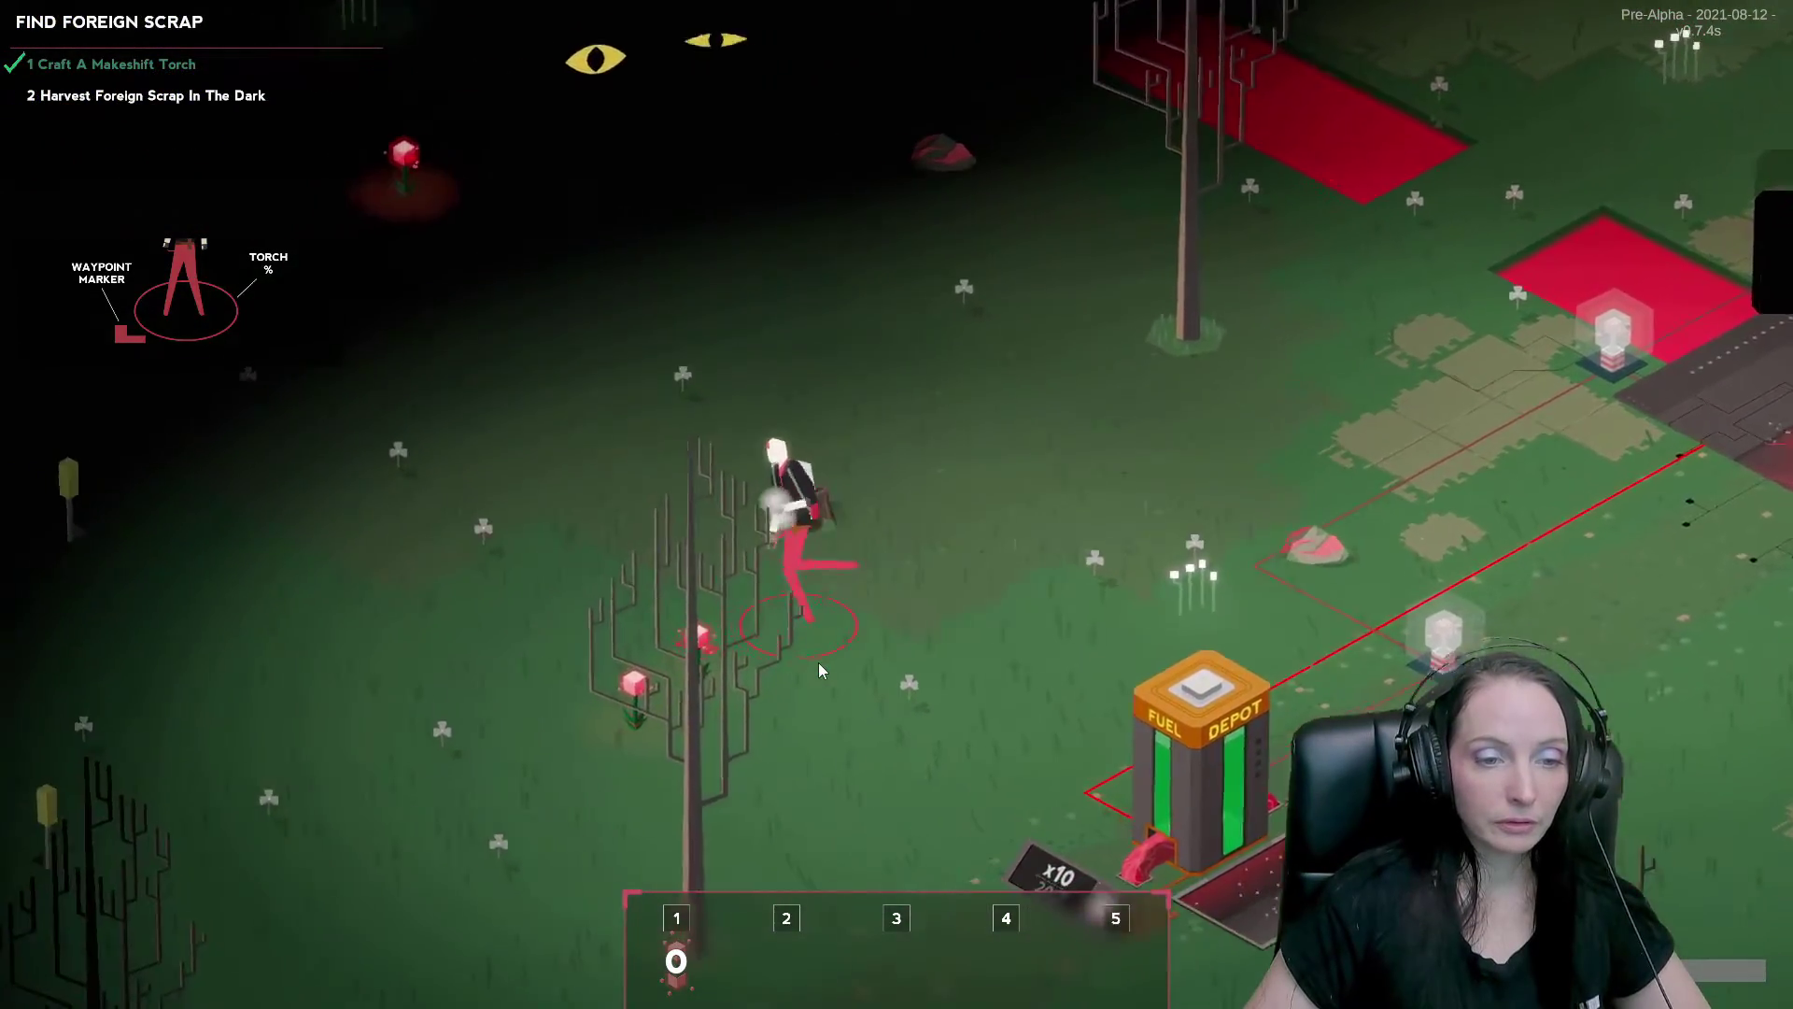
{"action": "key", "text": "a"}
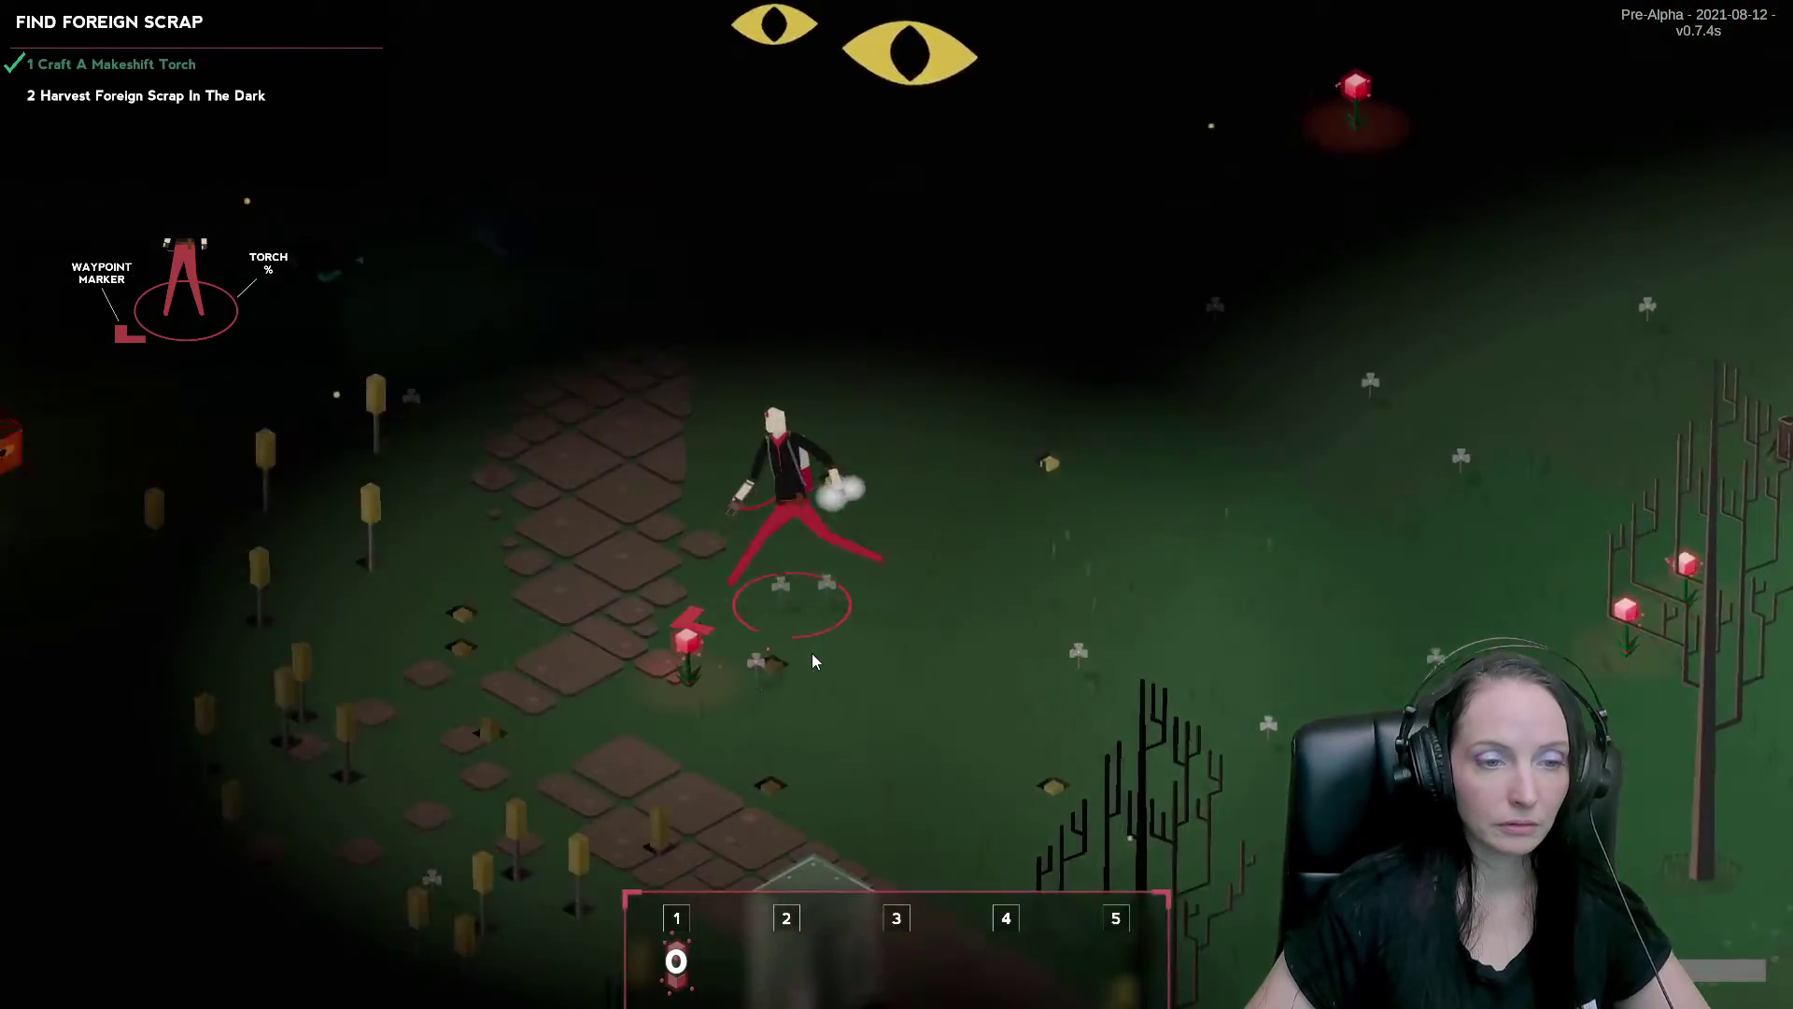
{"action": "key", "text": "a"}
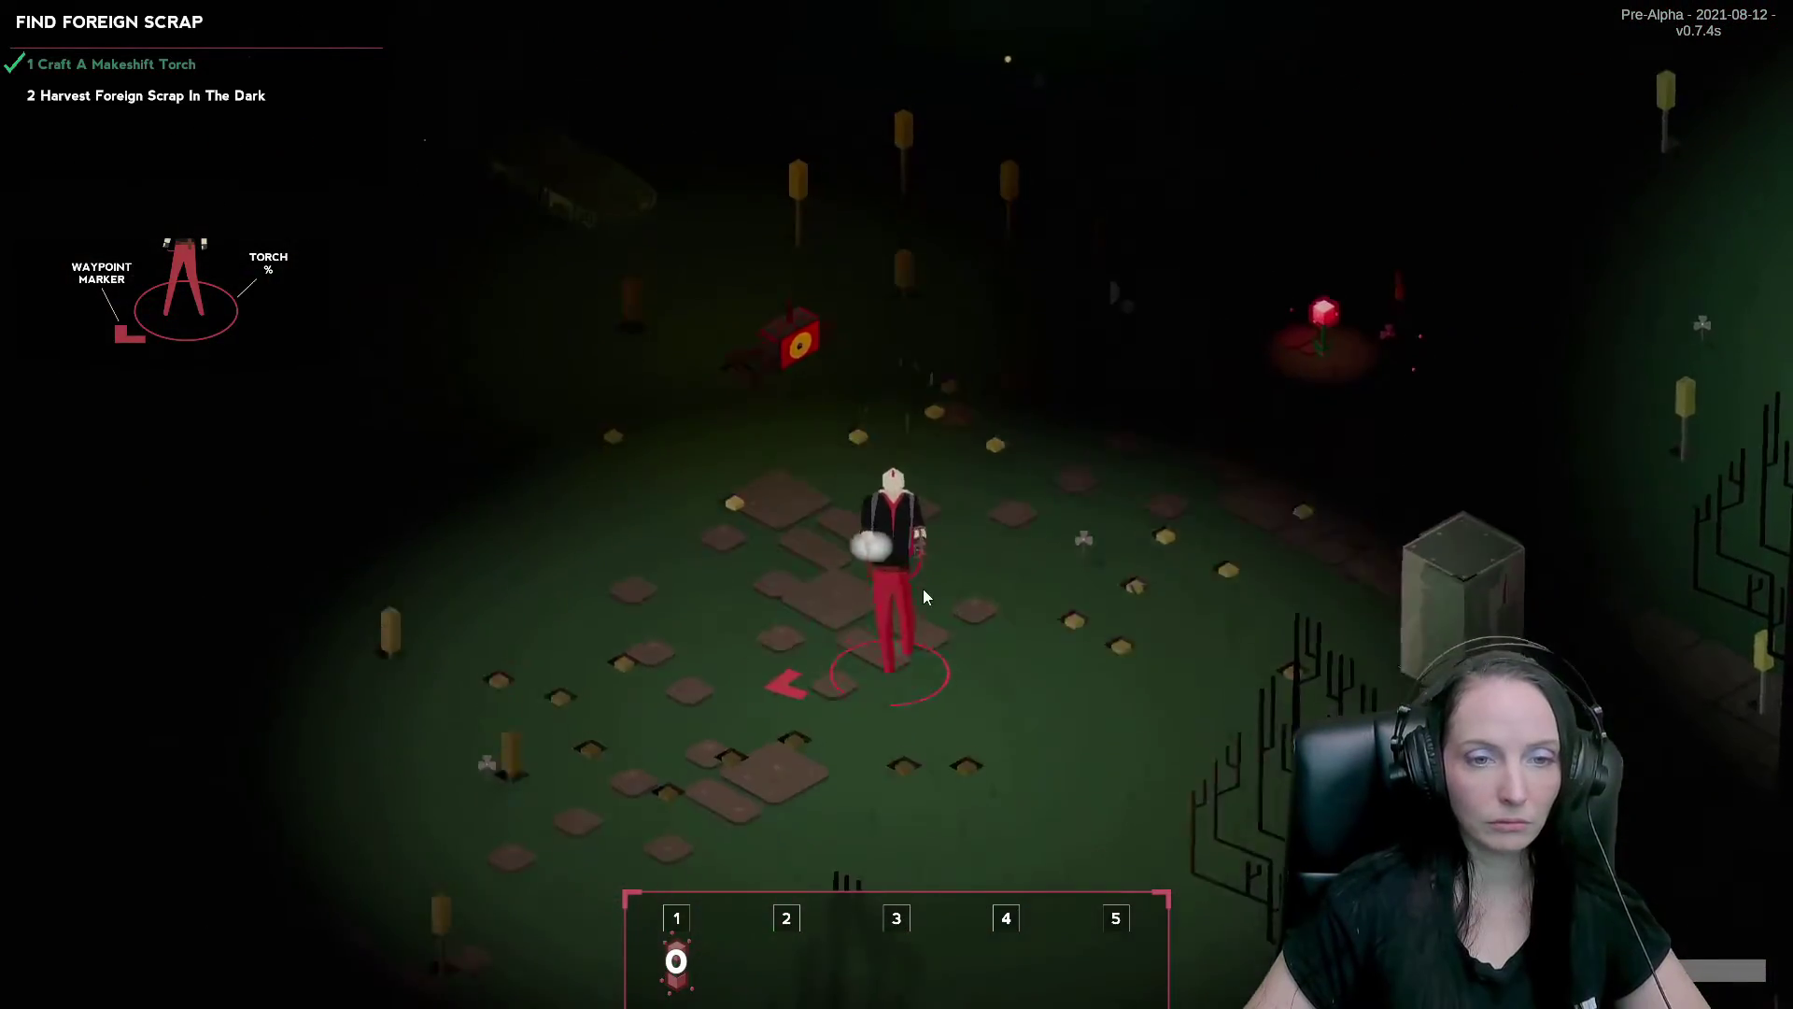
{"action": "key", "text": "a"}
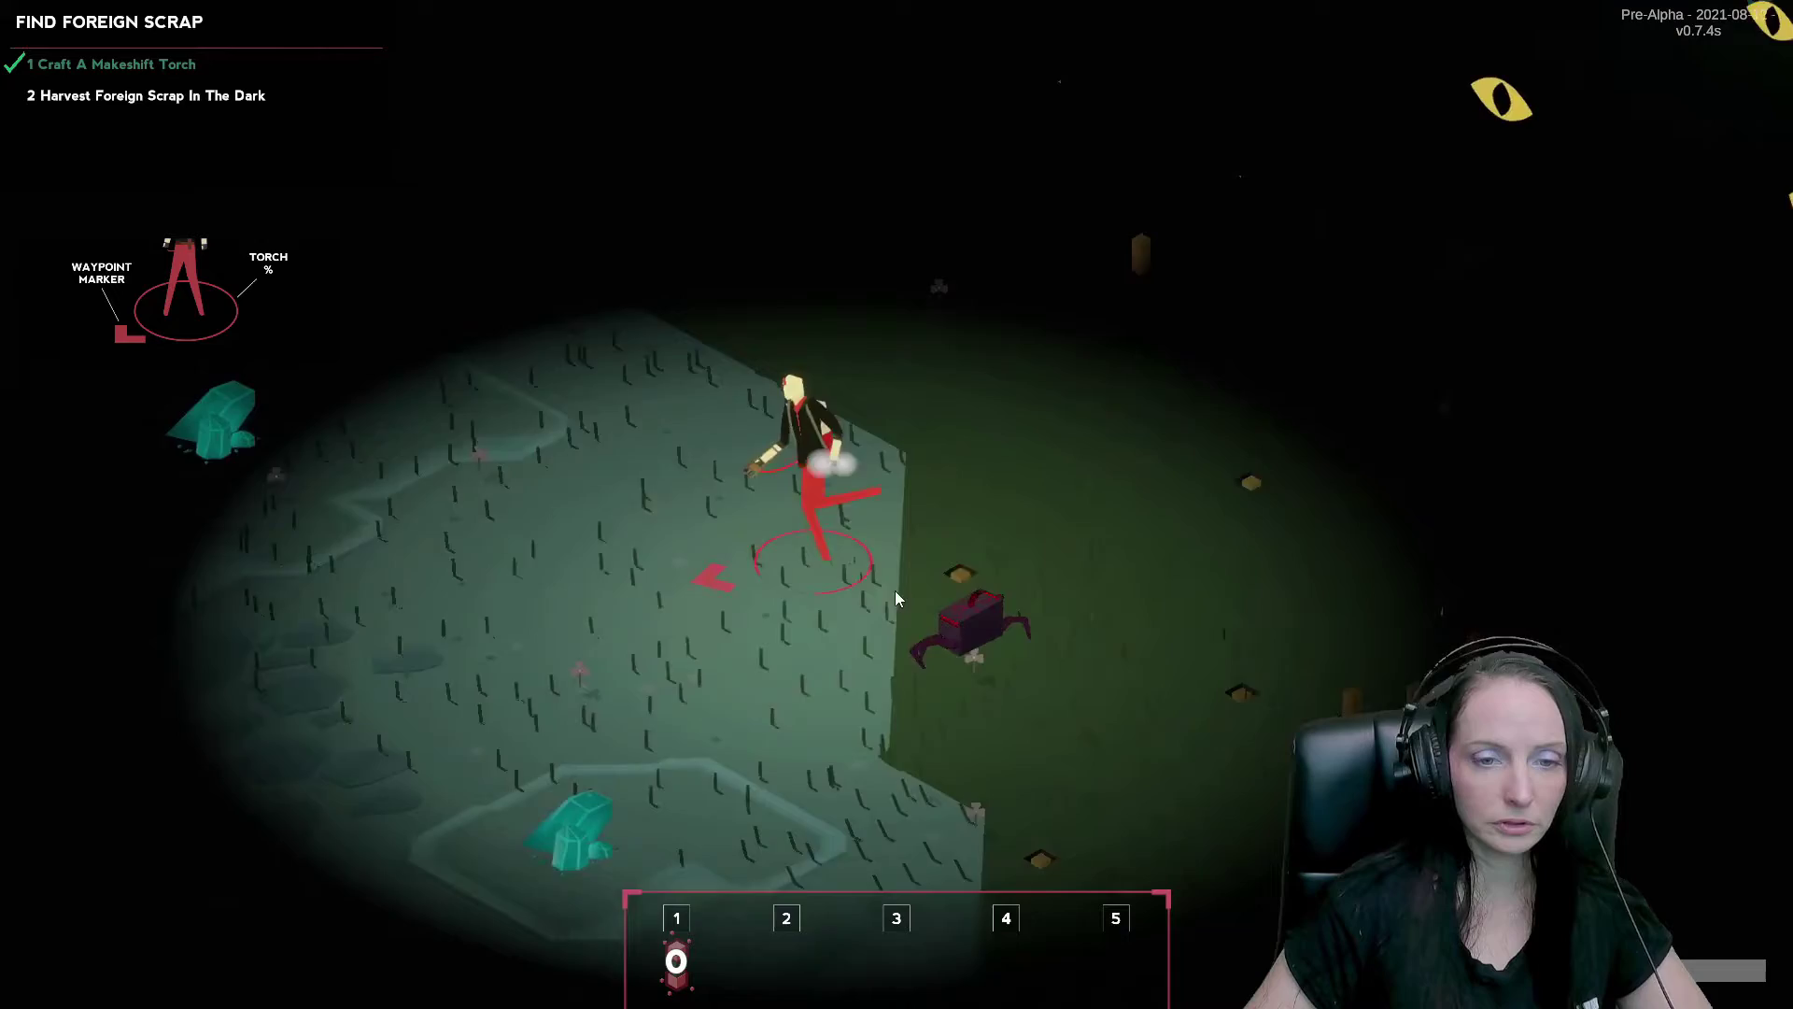
{"action": "key", "text": "a"}
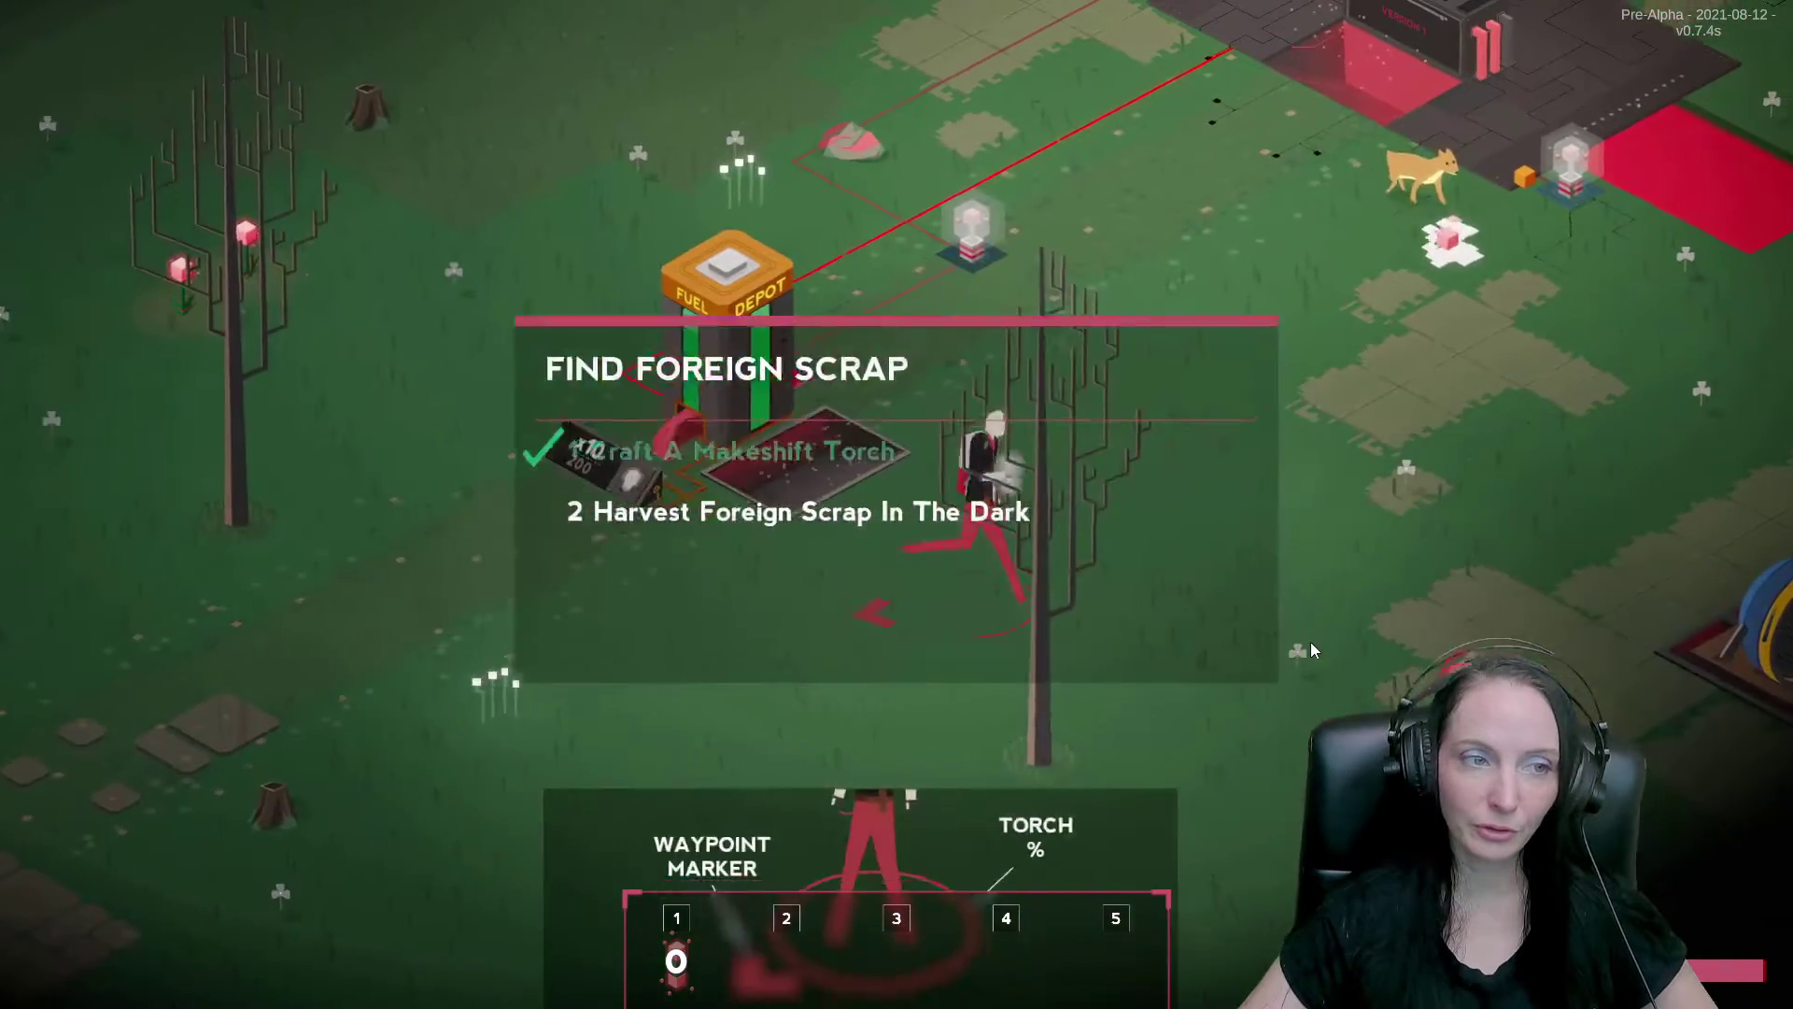
Collect the nearby glowbulb, glowpoop and electric petals.
{"action": "left_click", "coordinate": [1310, 642]}
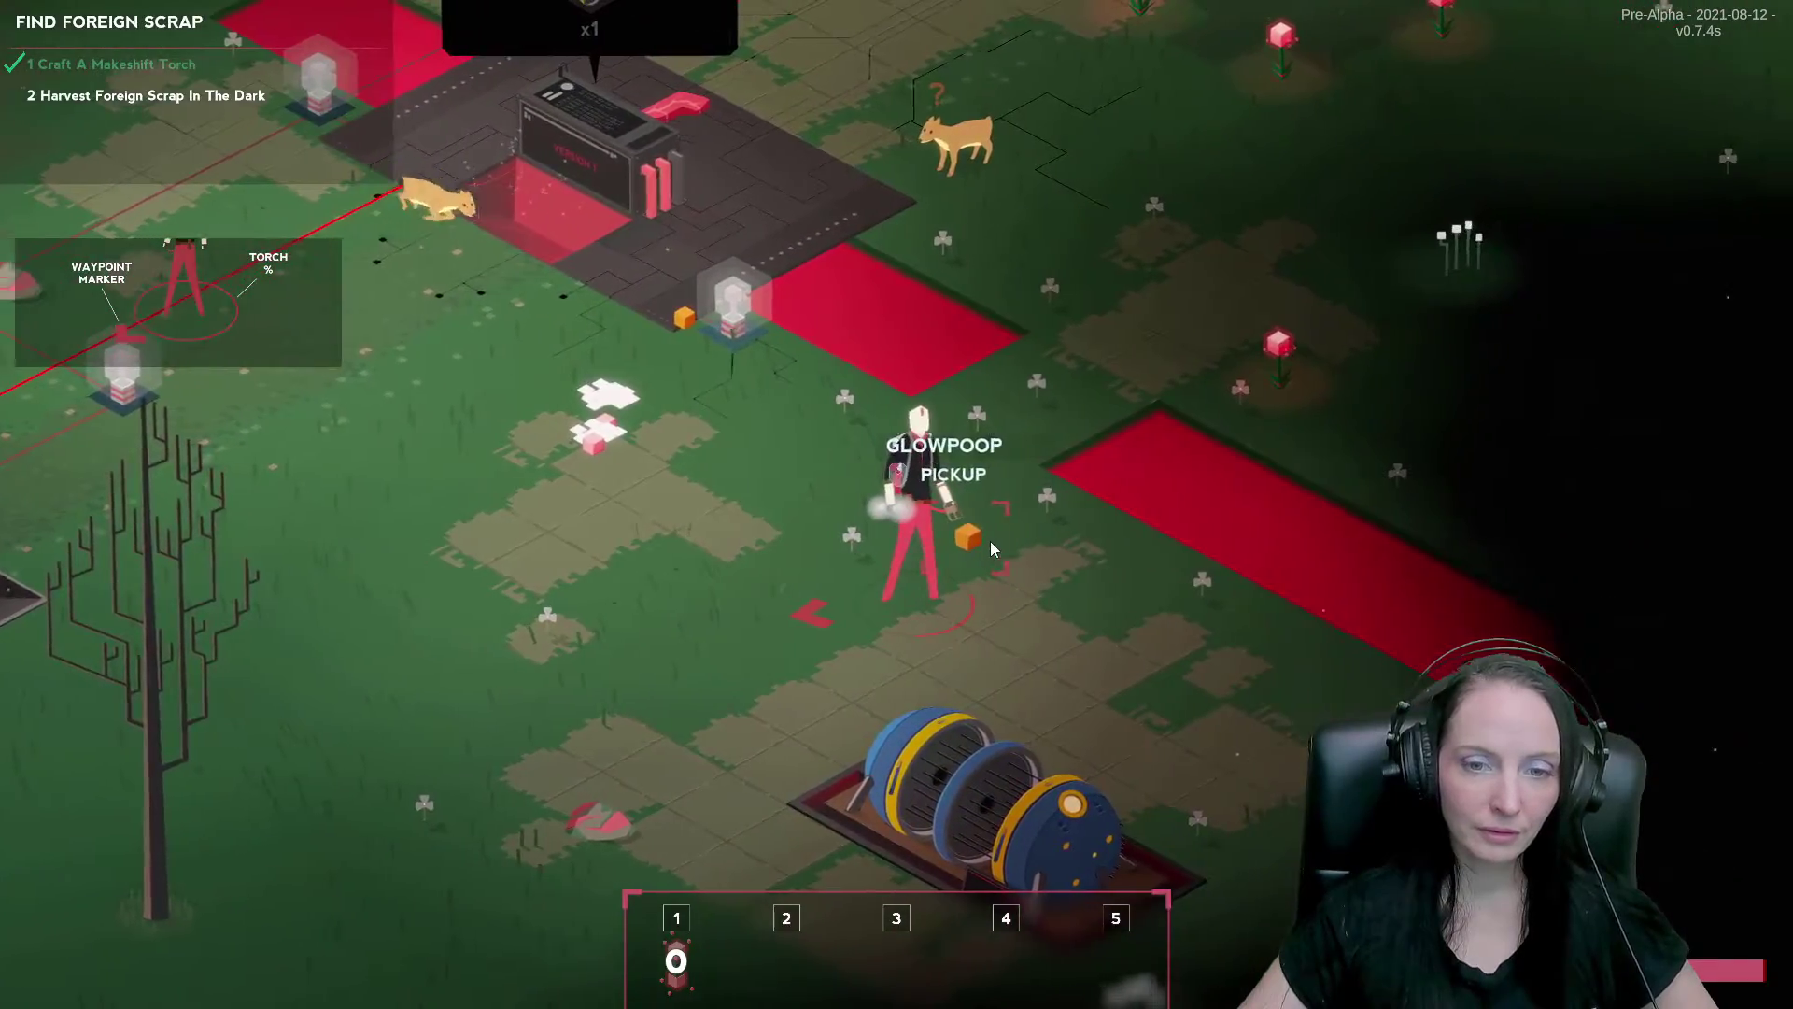
{"action": "left_click", "coordinate": [981, 542]}
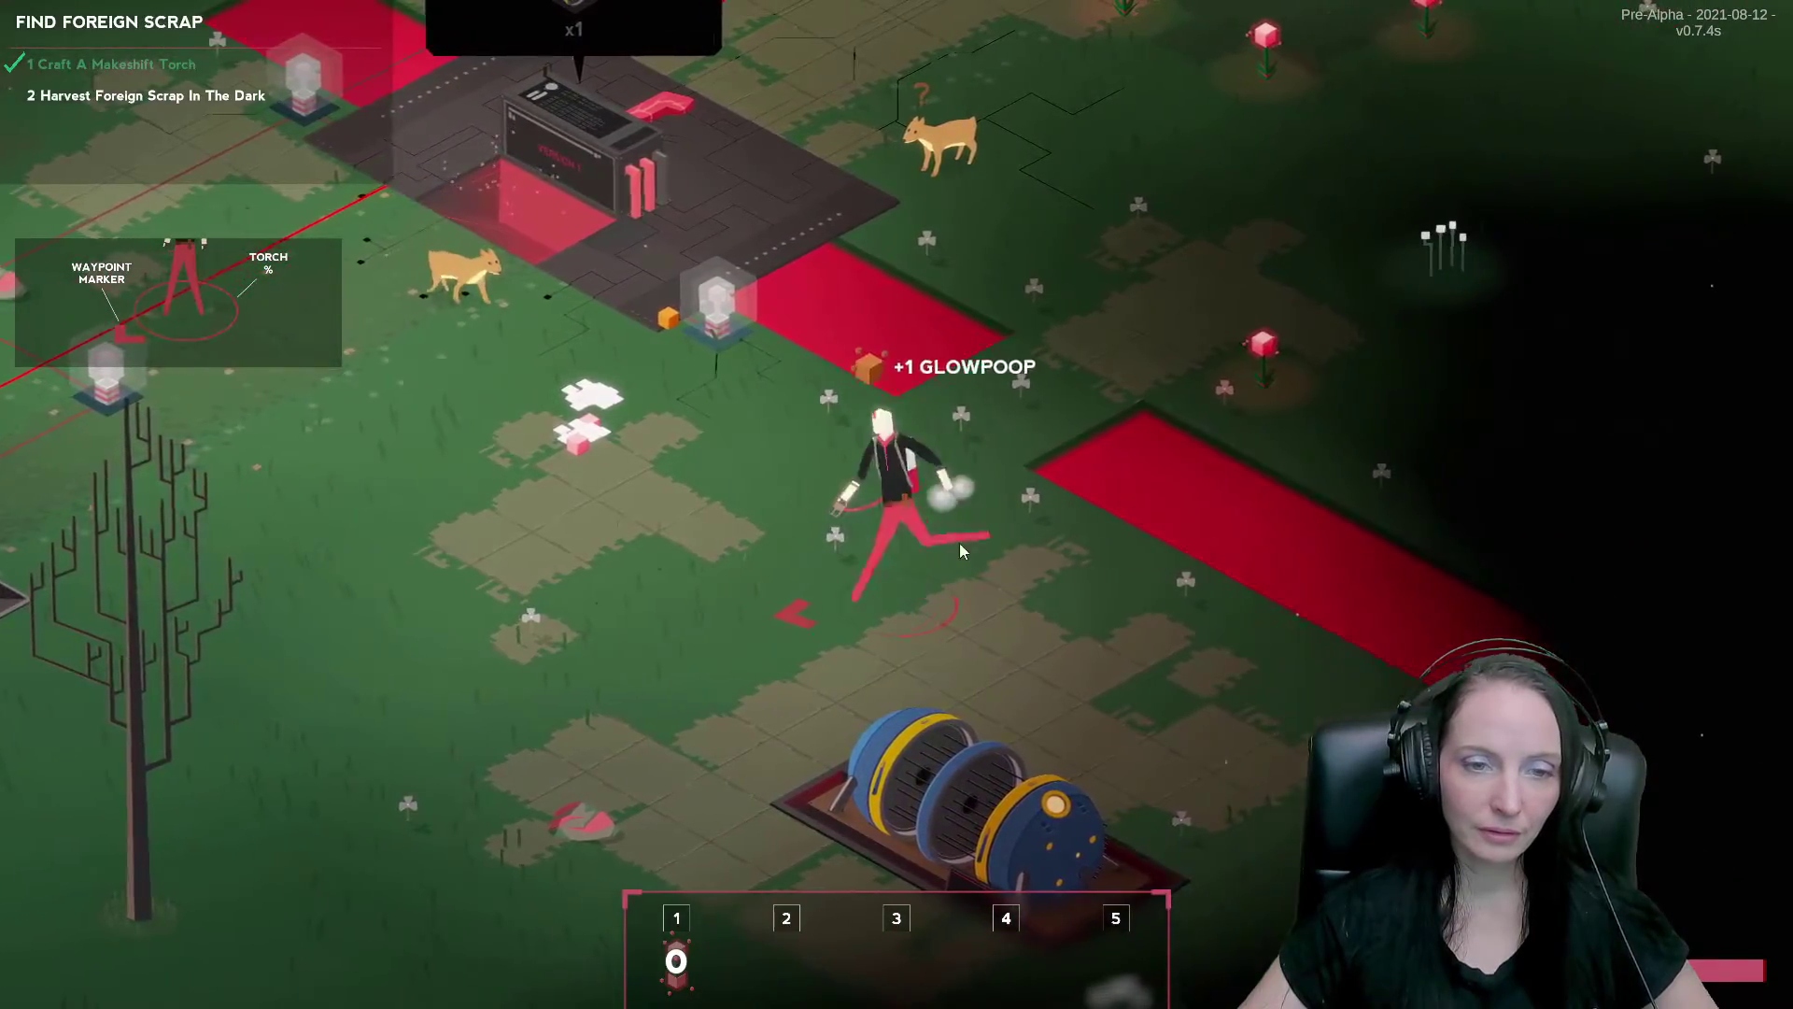
{"action": "left_click", "coordinate": [896, 472]}
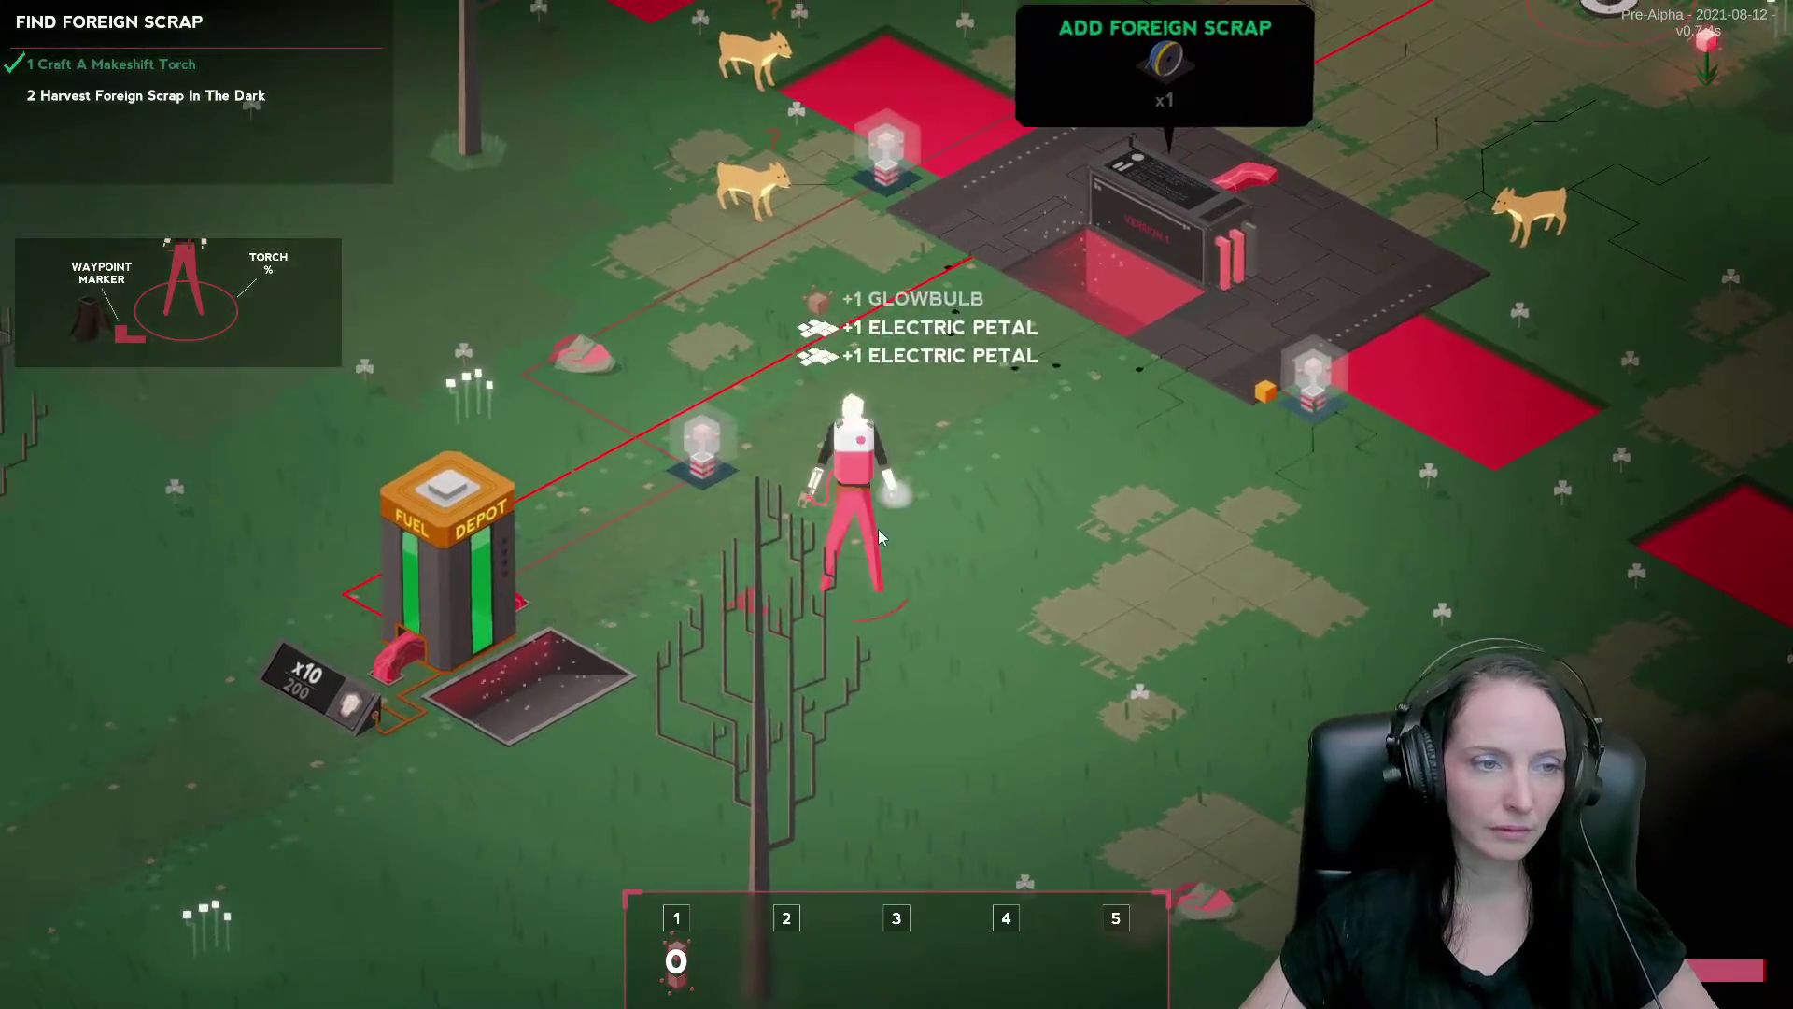
{"action": "key", "text": "Tab"}
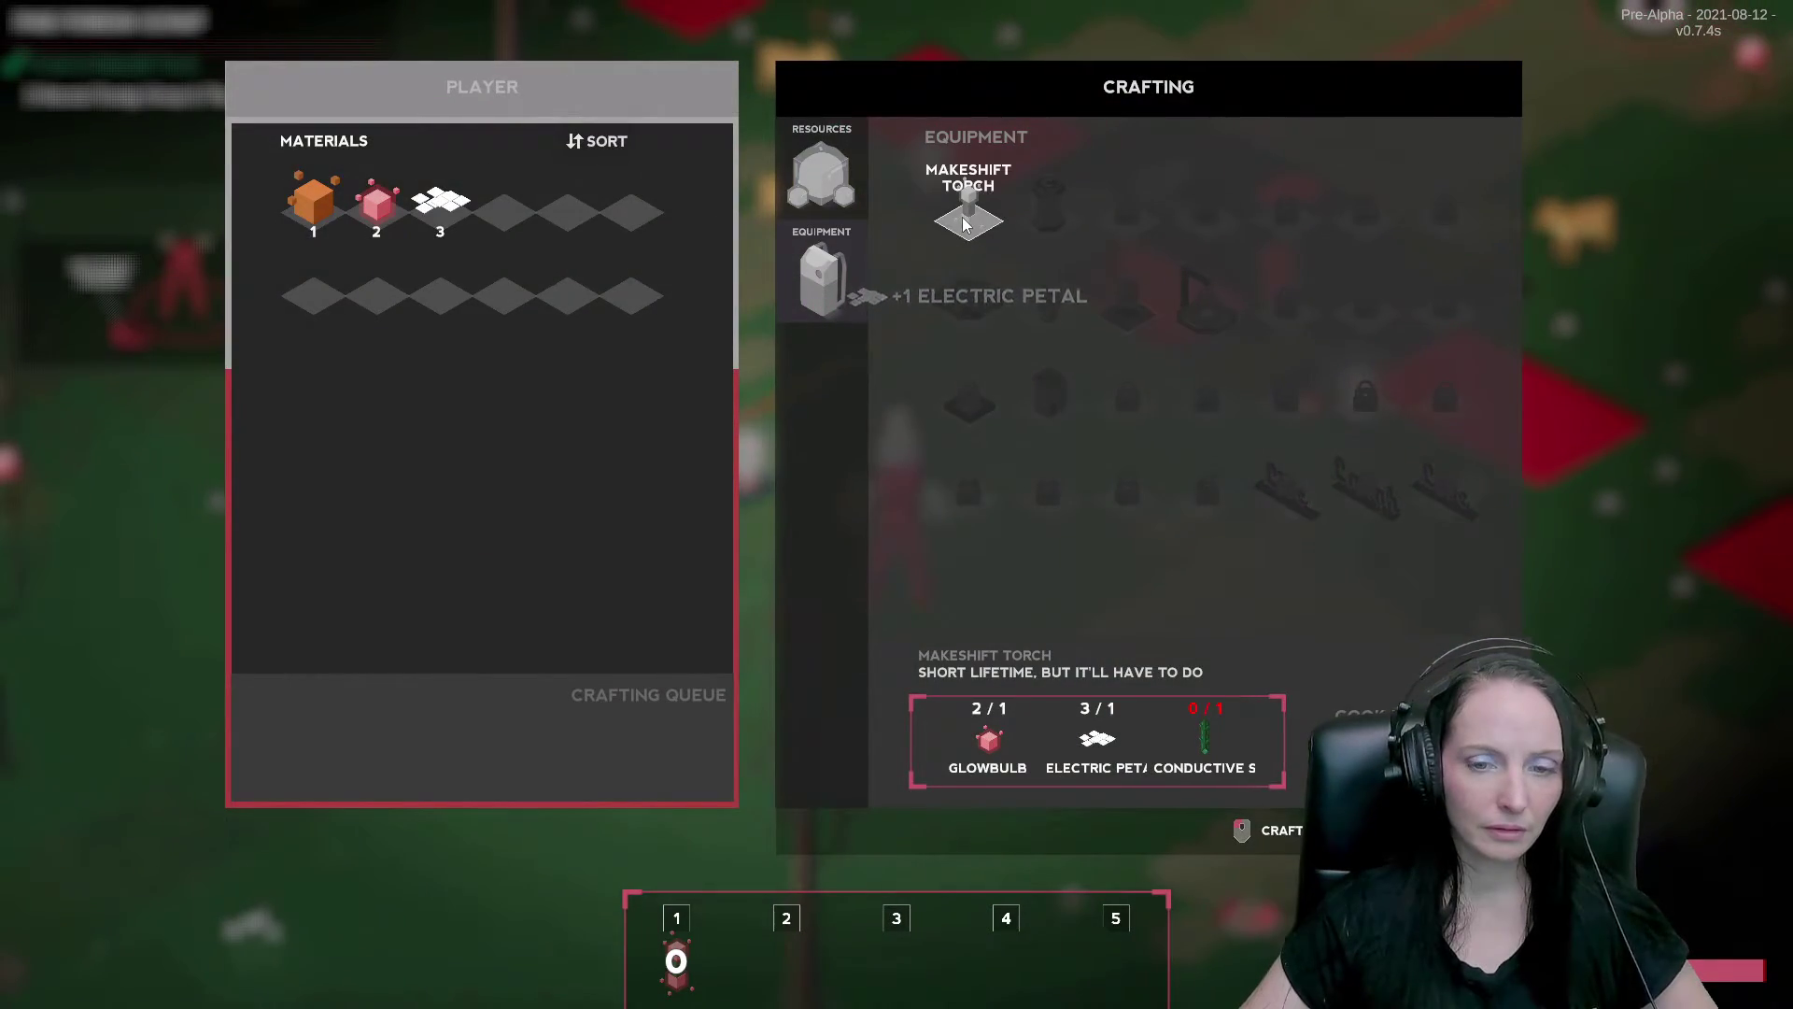
{"action": "key", "text": "Tab"}
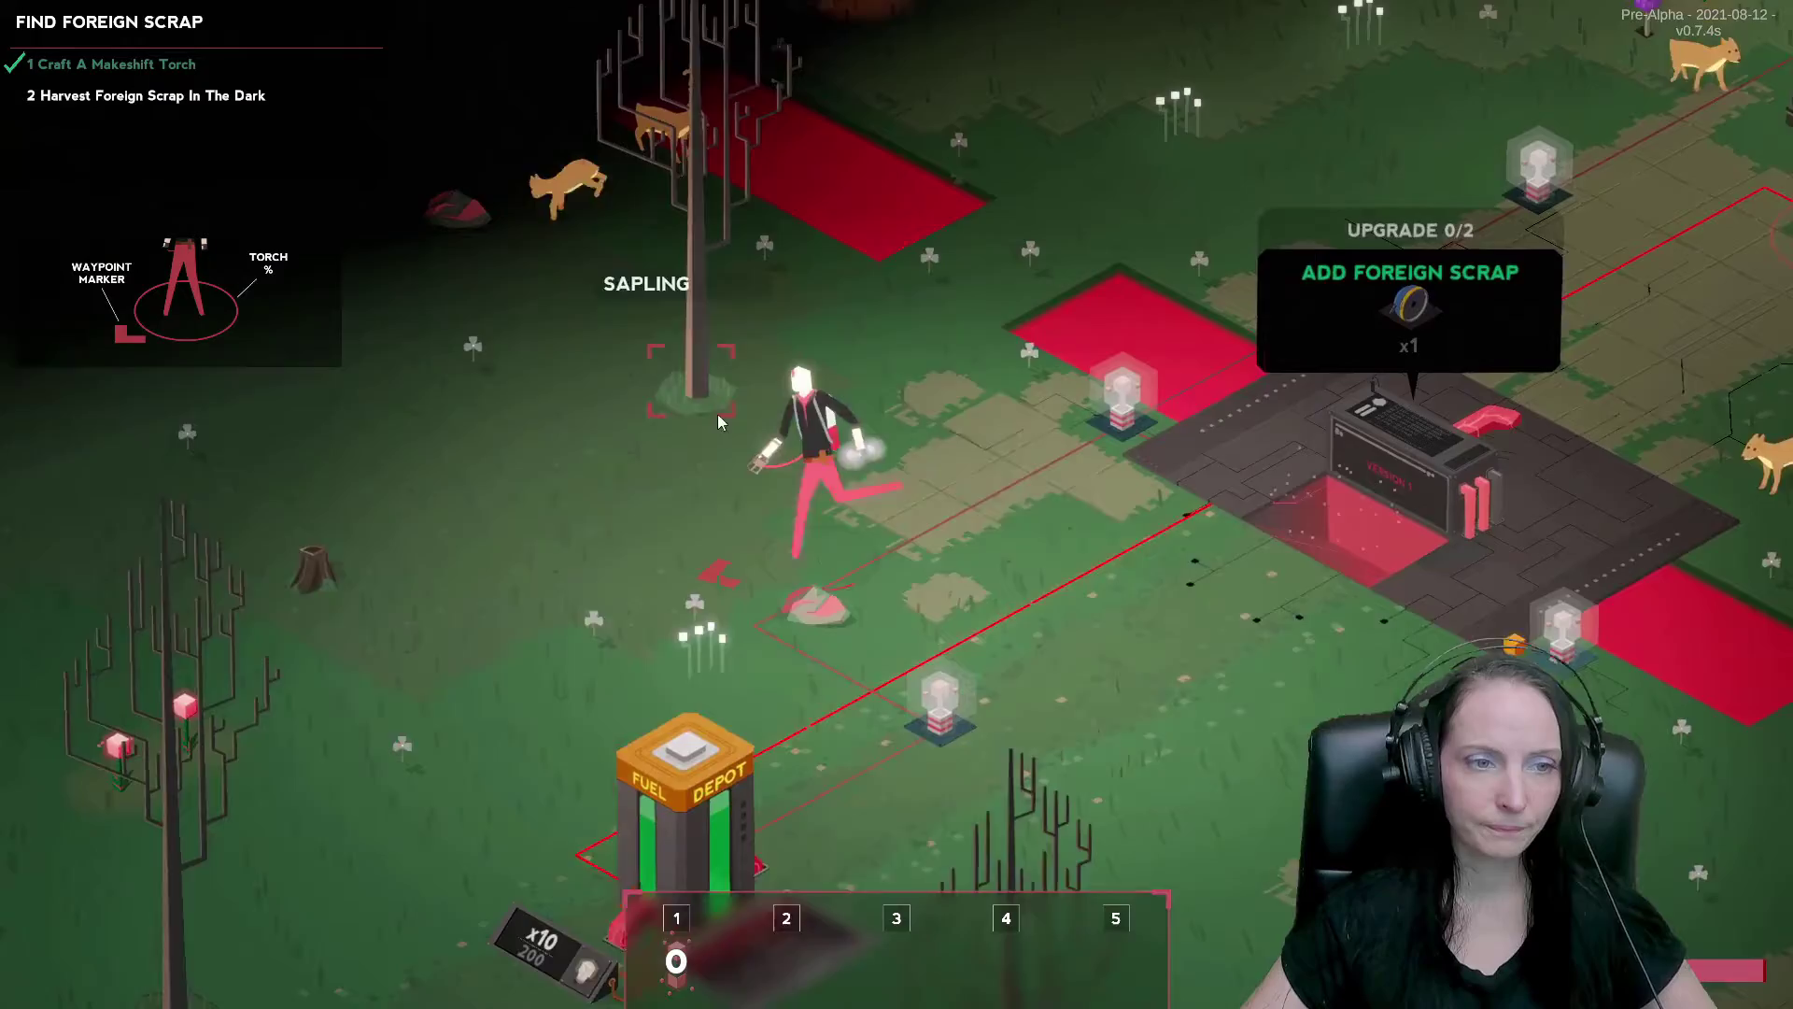
Pick the glow plant and craft a Makeshift Torch.
{"action": "key", "text": "a"}
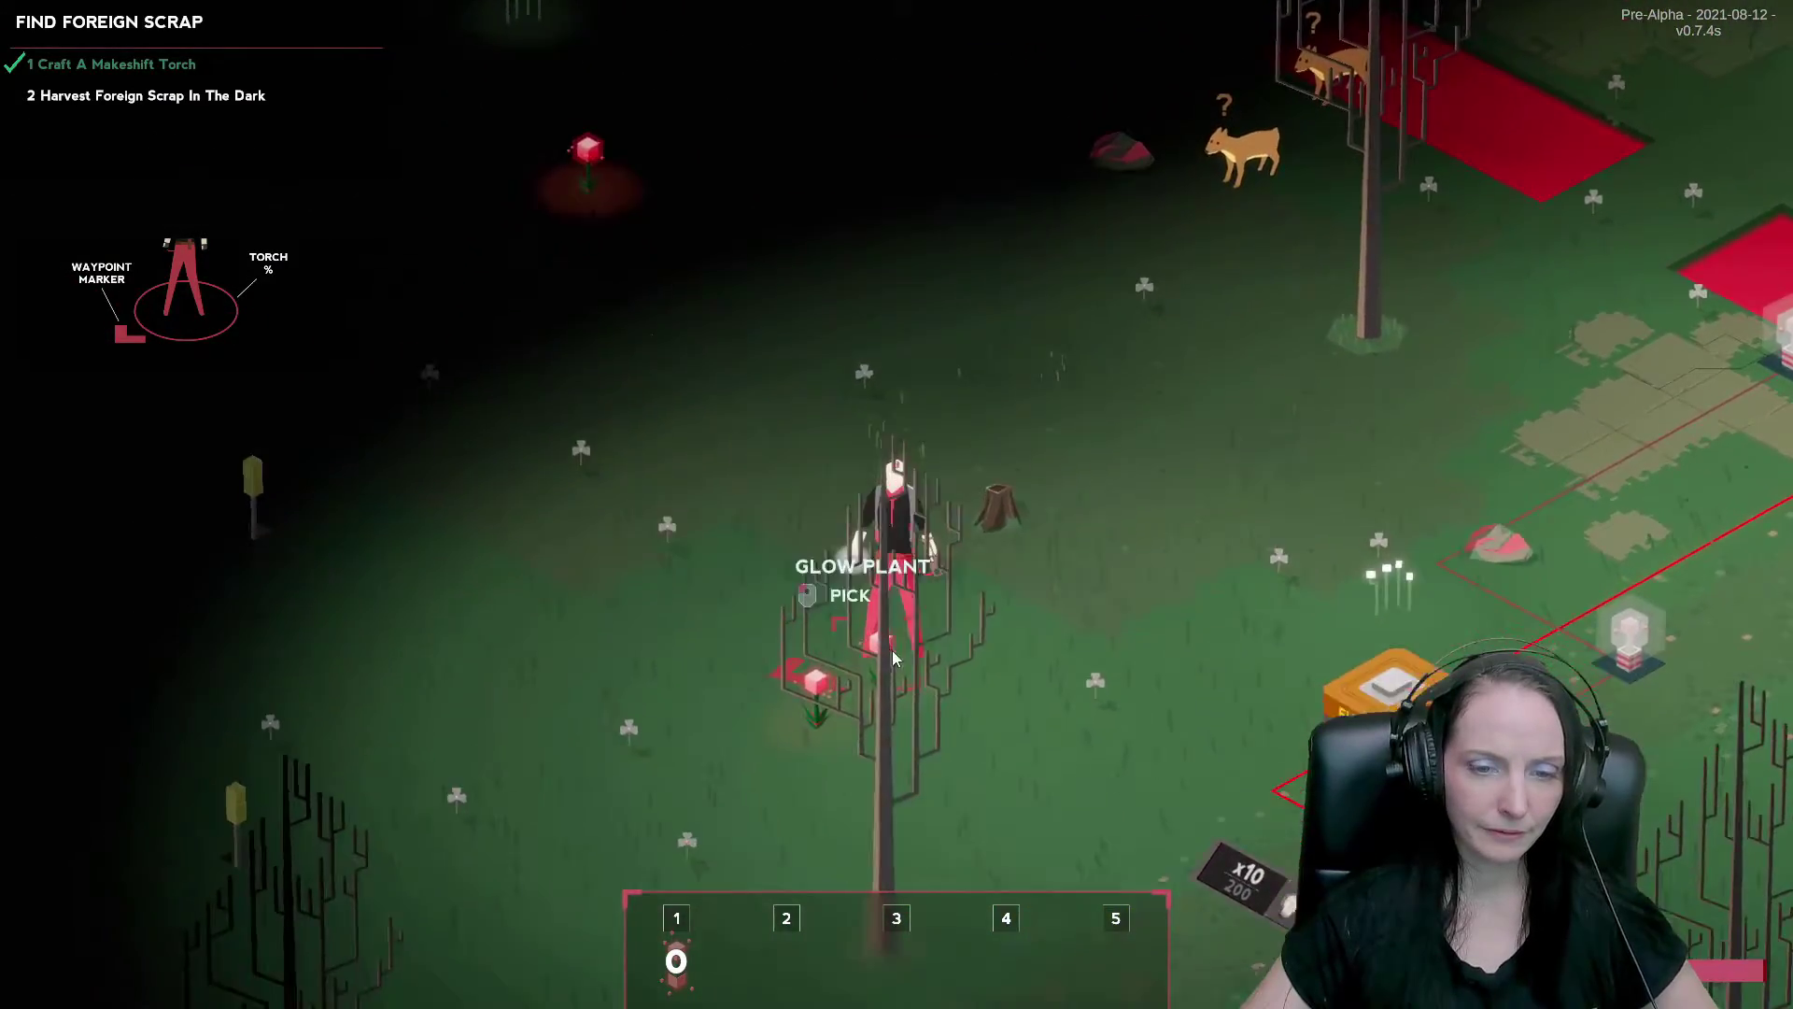
{"action": "key", "text": "d"}
{"action": "left_click", "coordinate": [775, 568]}
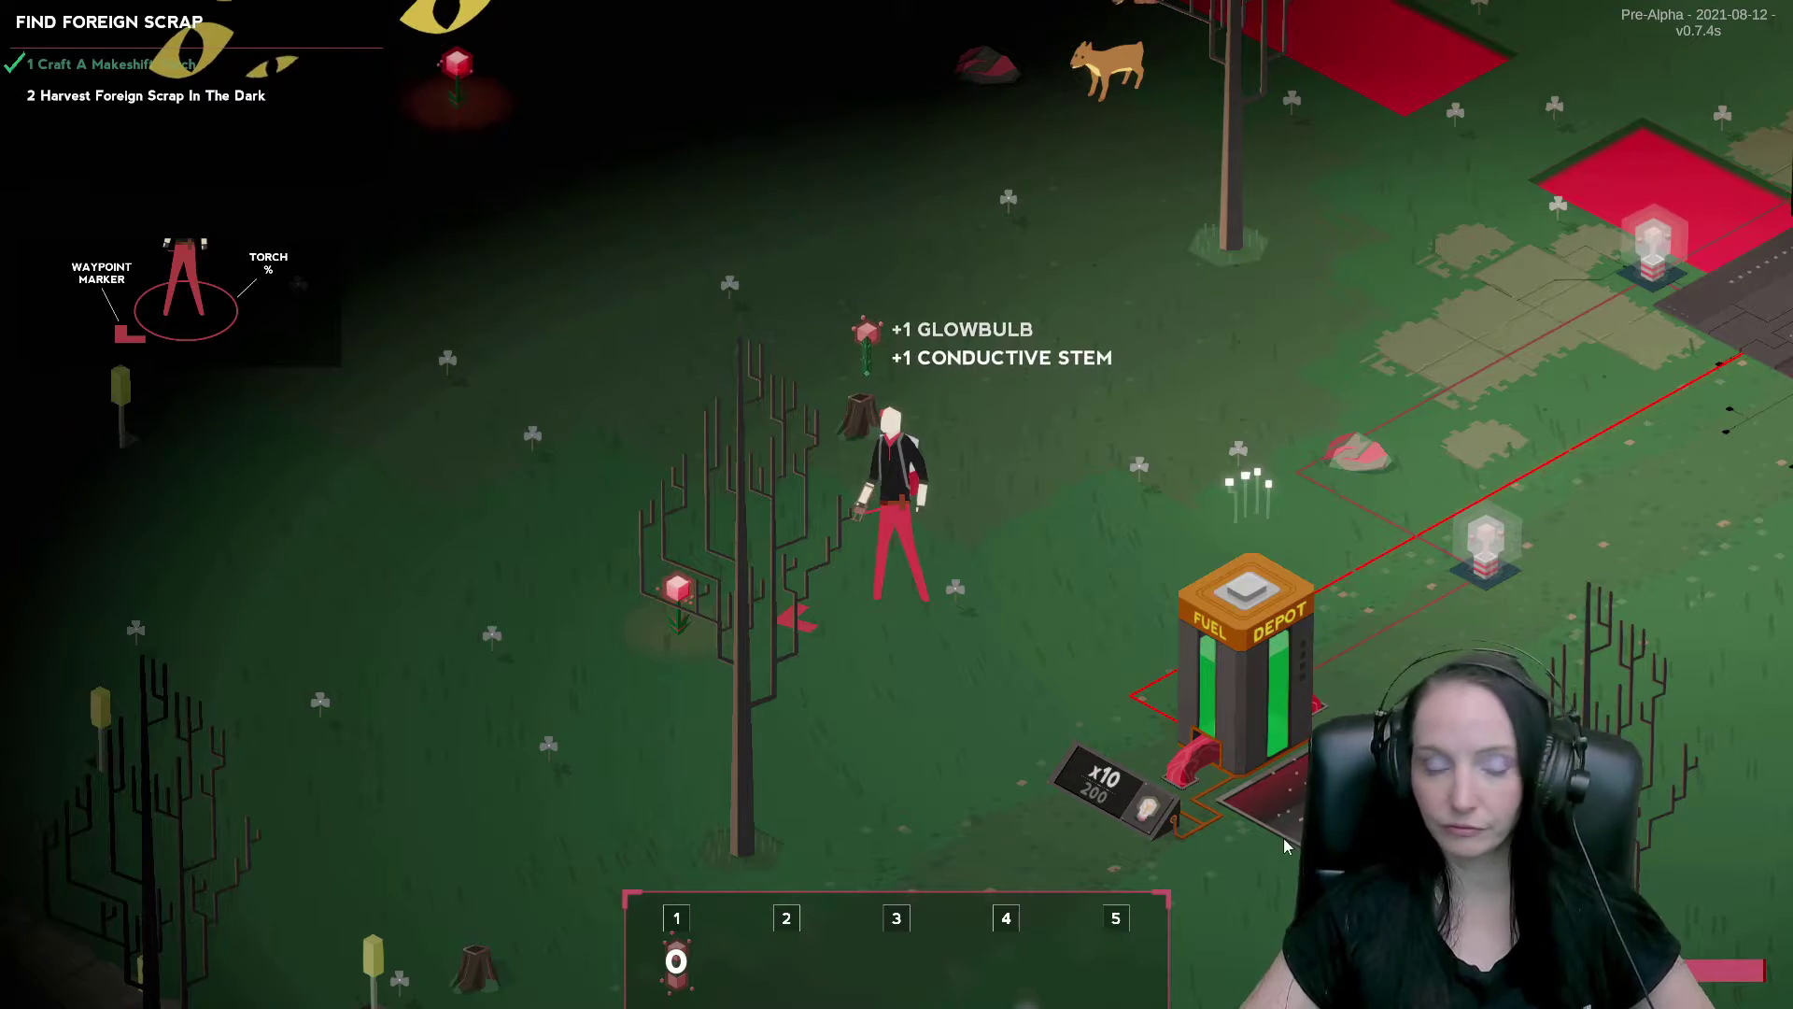
{"action": "key", "text": "Tab"}
{"action": "left_click", "coordinate": [966, 198]}
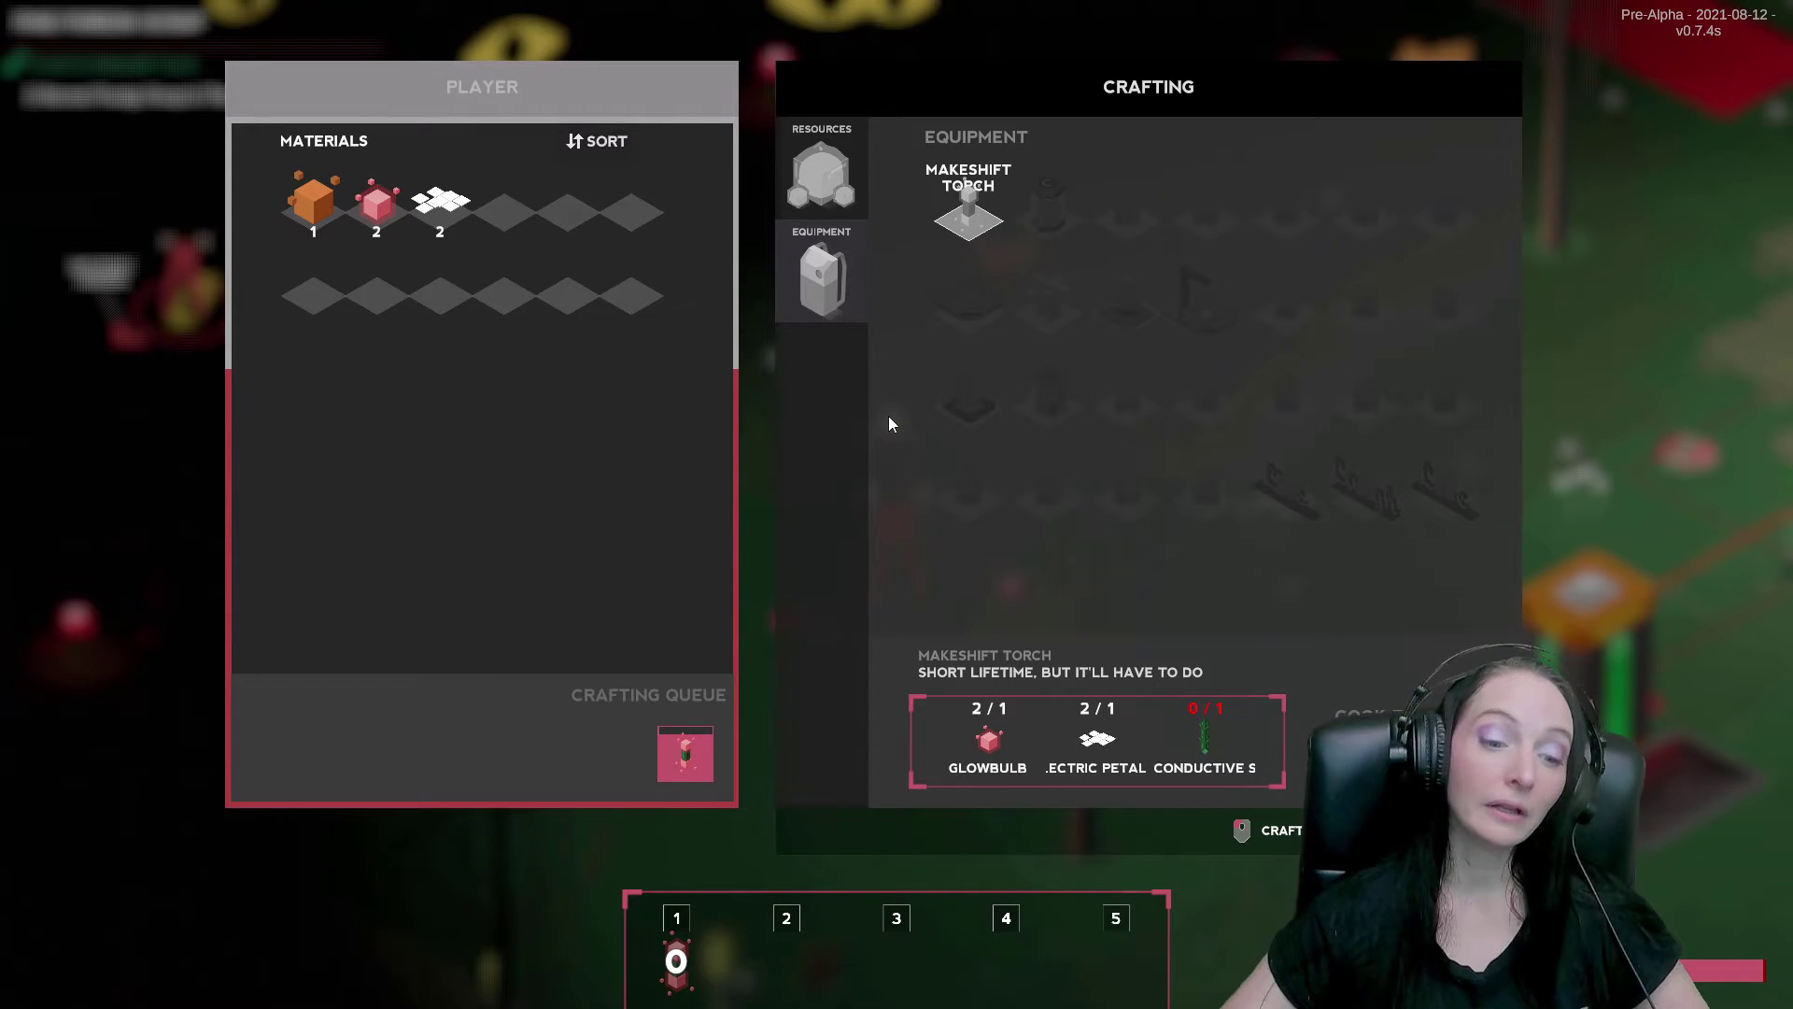
{"action": "key", "text": "Tab"}
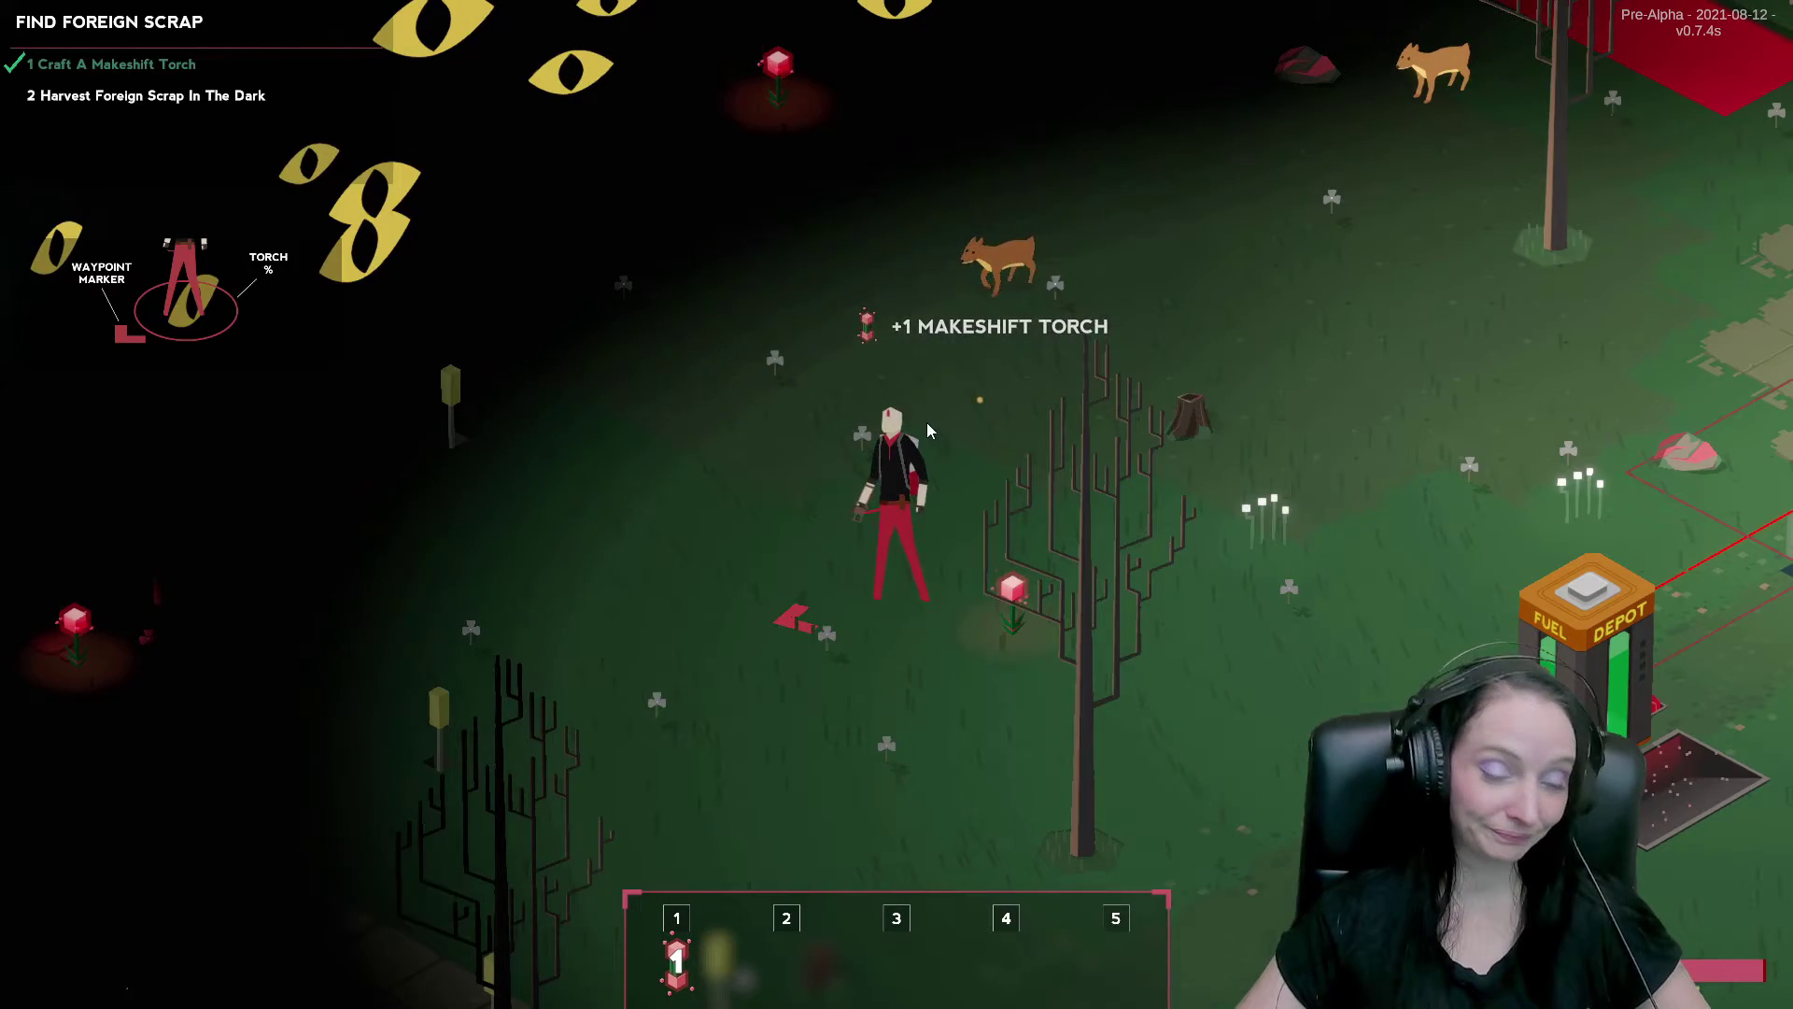
Light the torch, run left into the dark and open the dropped backpack.
{"action": "left_click", "coordinate": [927, 422]}
{"action": "key", "text": "a"}
{"action": "key", "text": "a"}
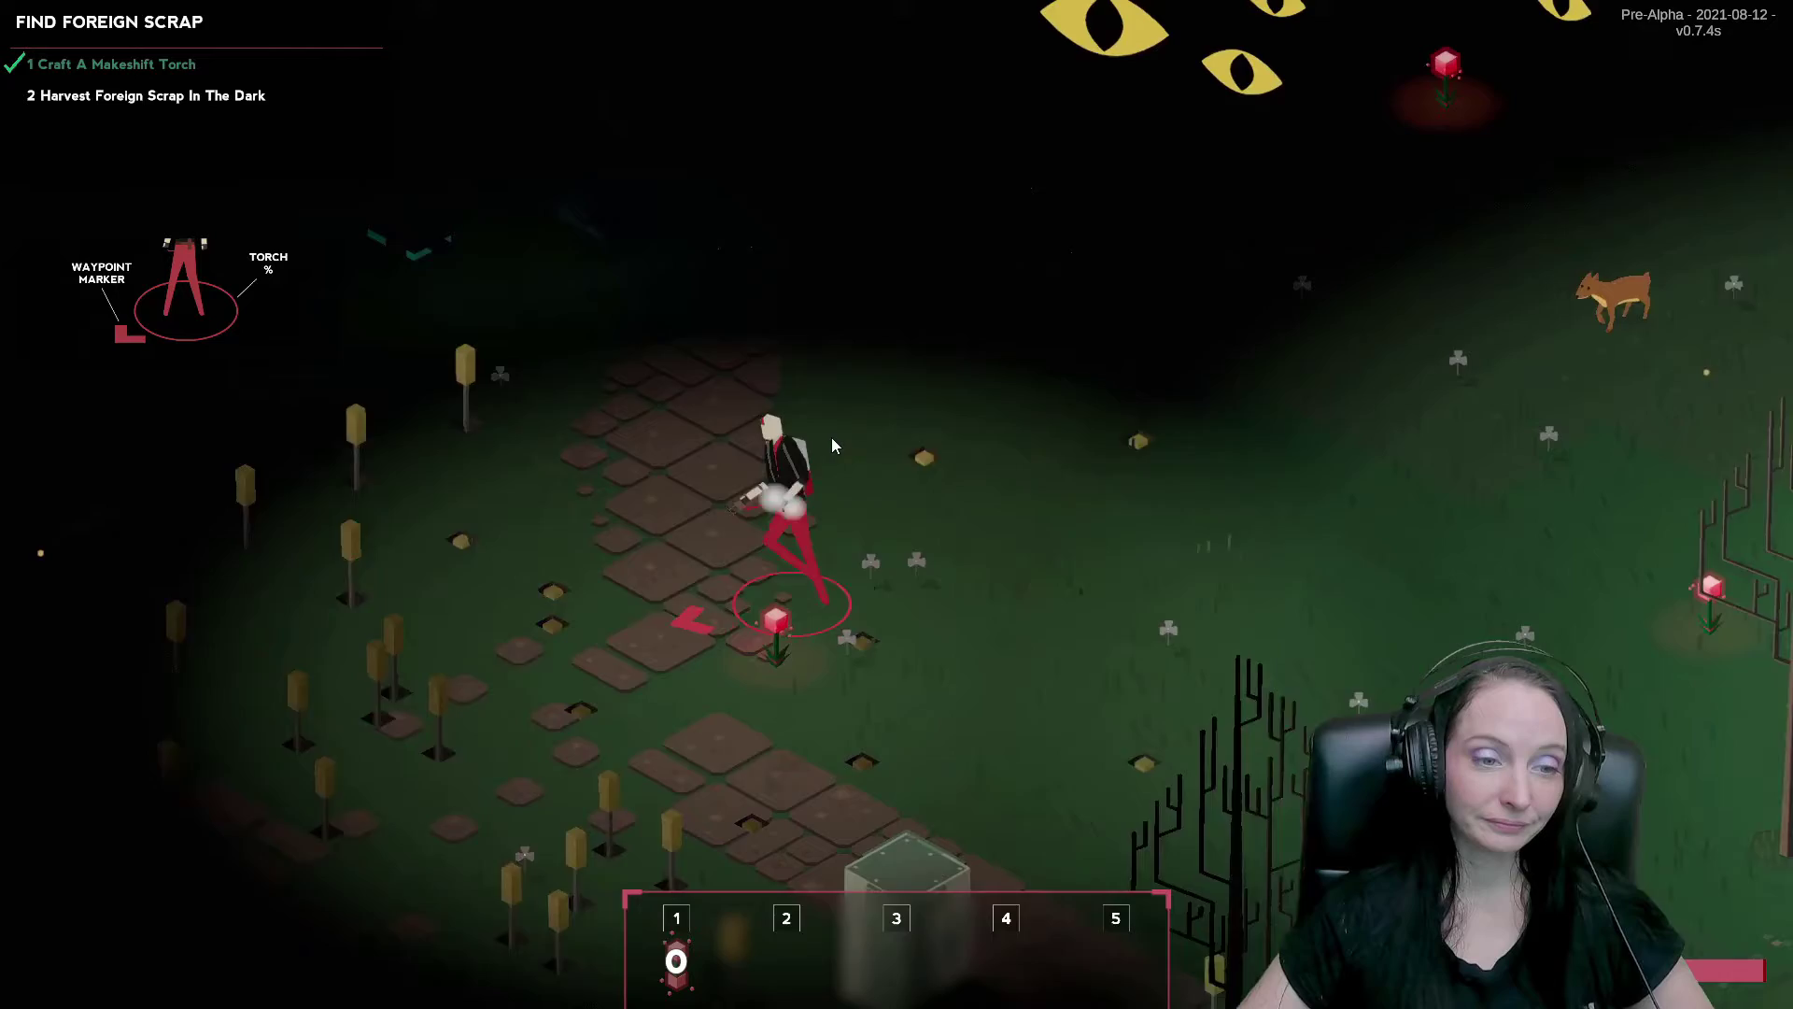
{"action": "key", "text": "a"}
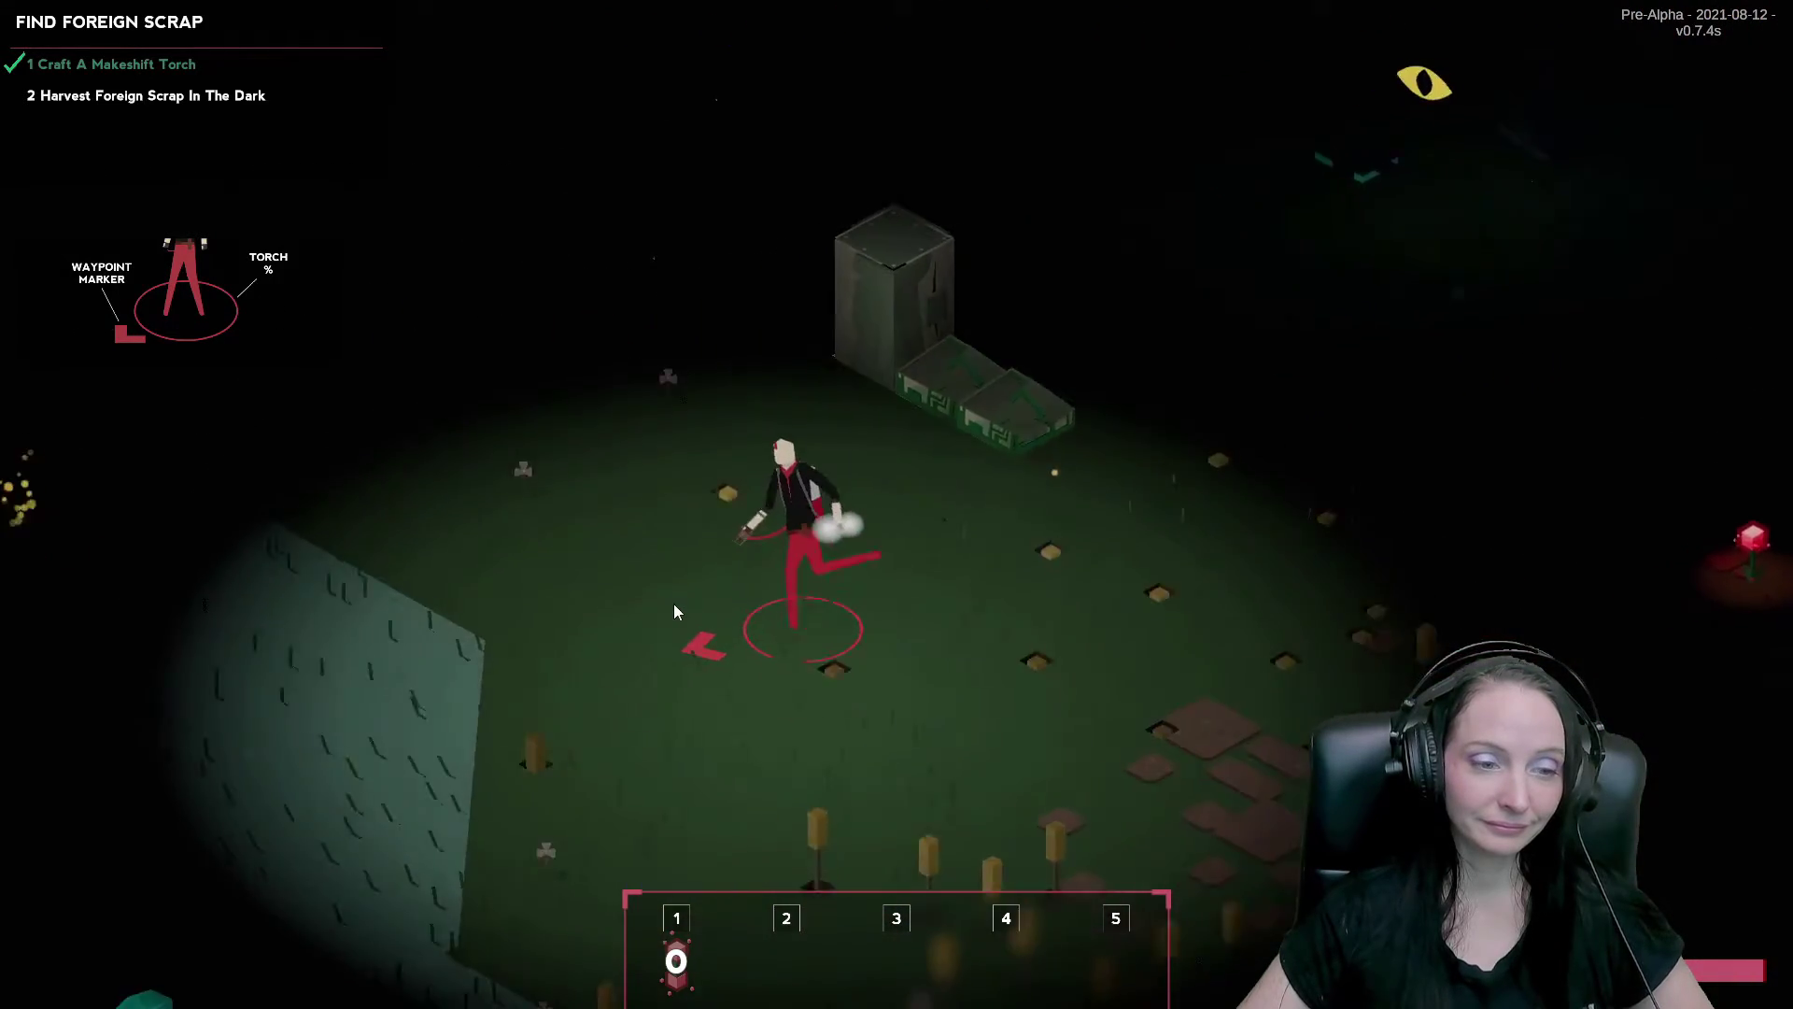
{"action": "left_click", "coordinate": [744, 633]}
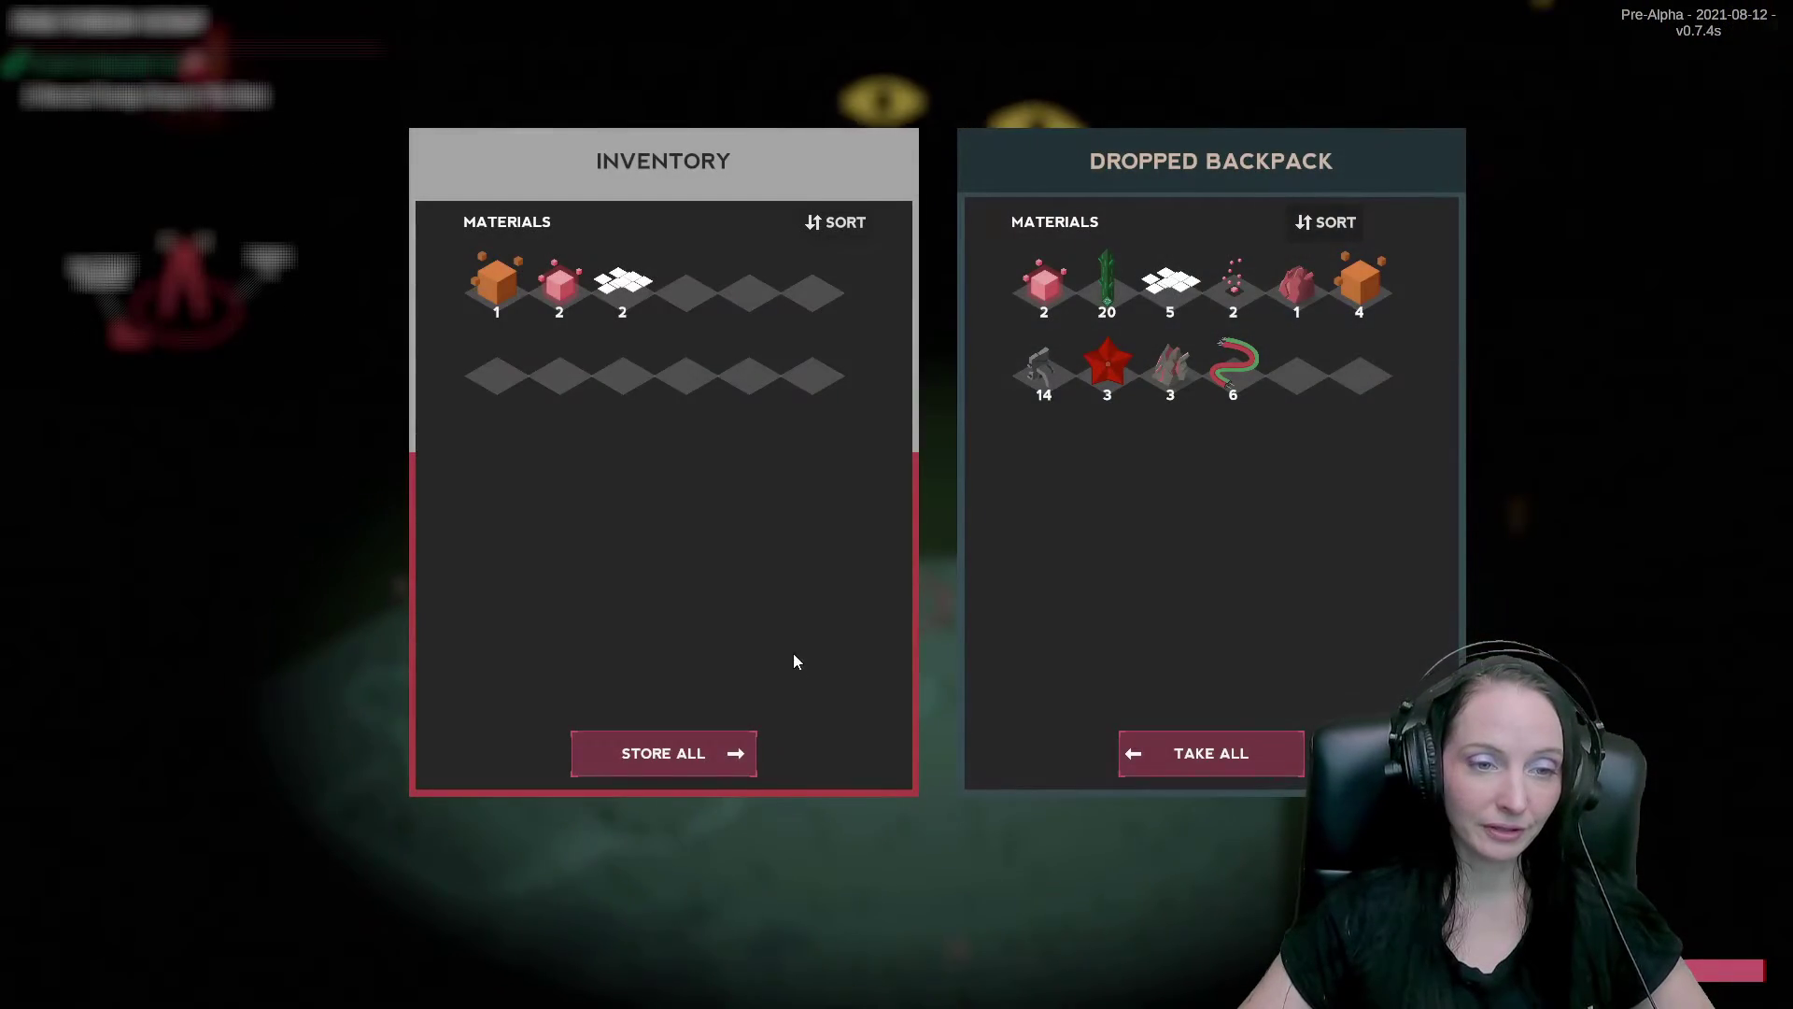
Take all from the dropped backpack, dismantle the promoted employee, and harvest the quartz patch.
{"action": "left_click", "coordinate": [1218, 752]}
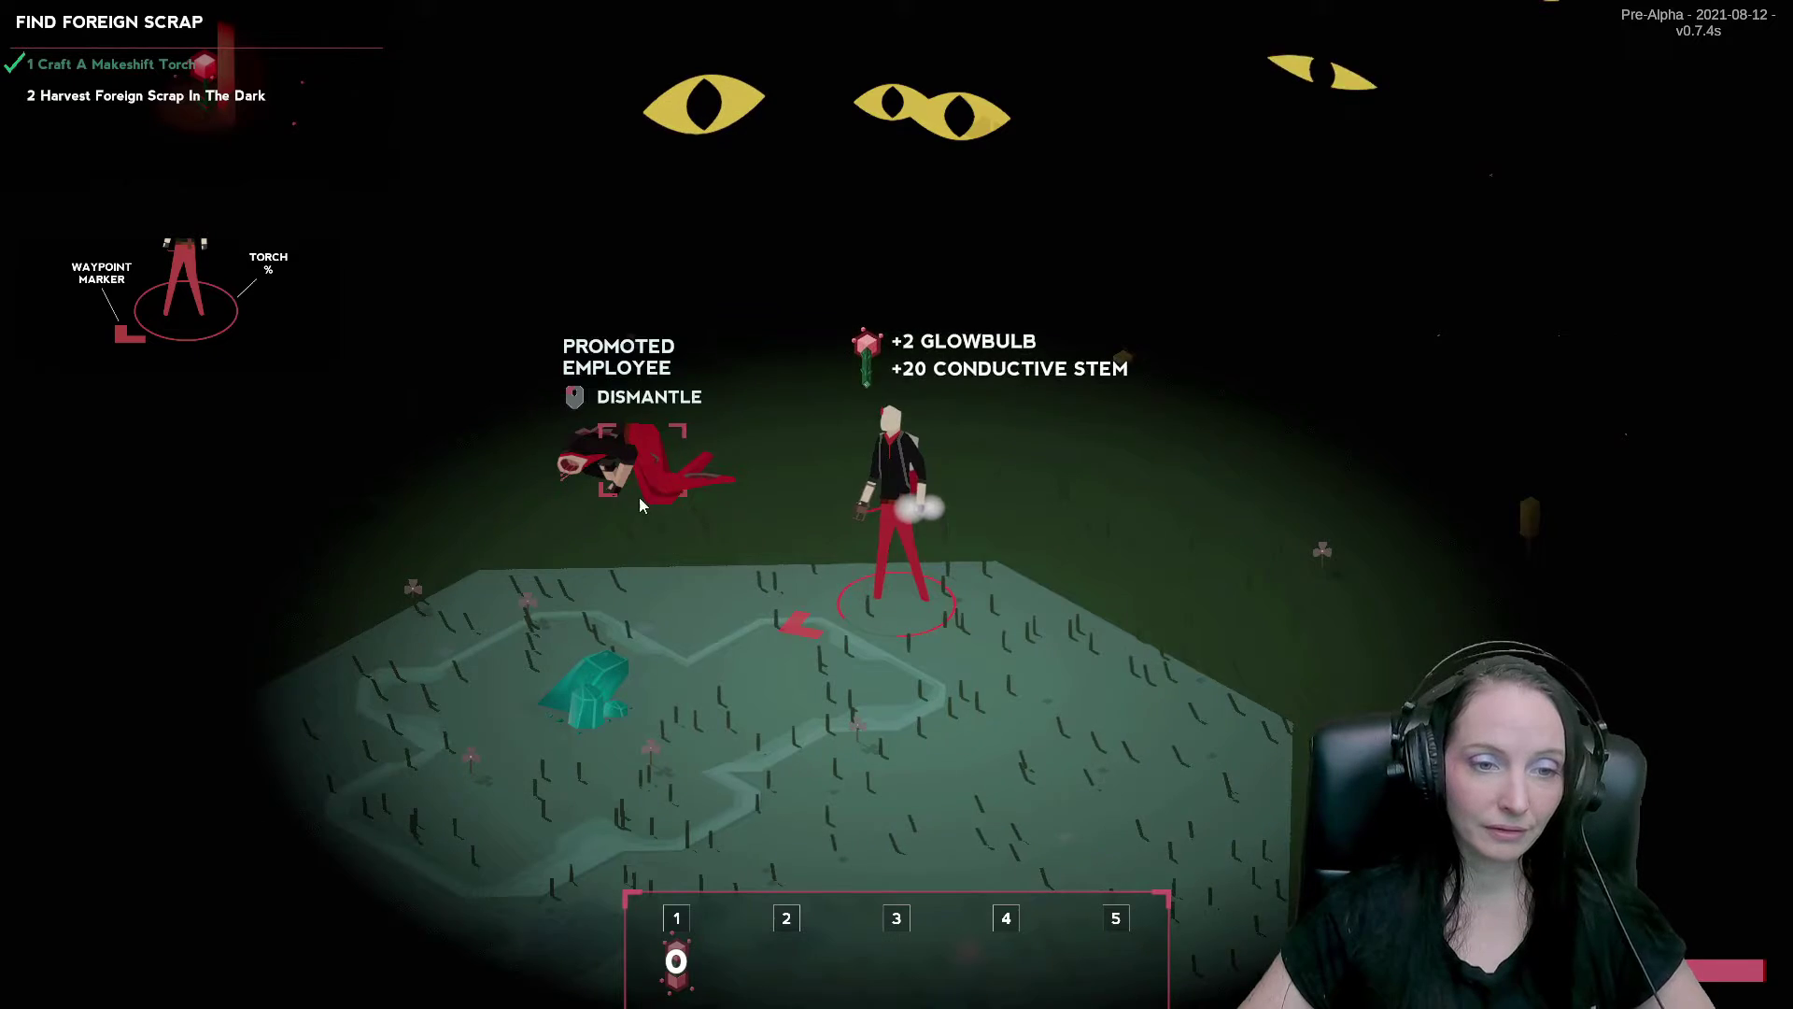
{"action": "left_click", "coordinate": [733, 539]}
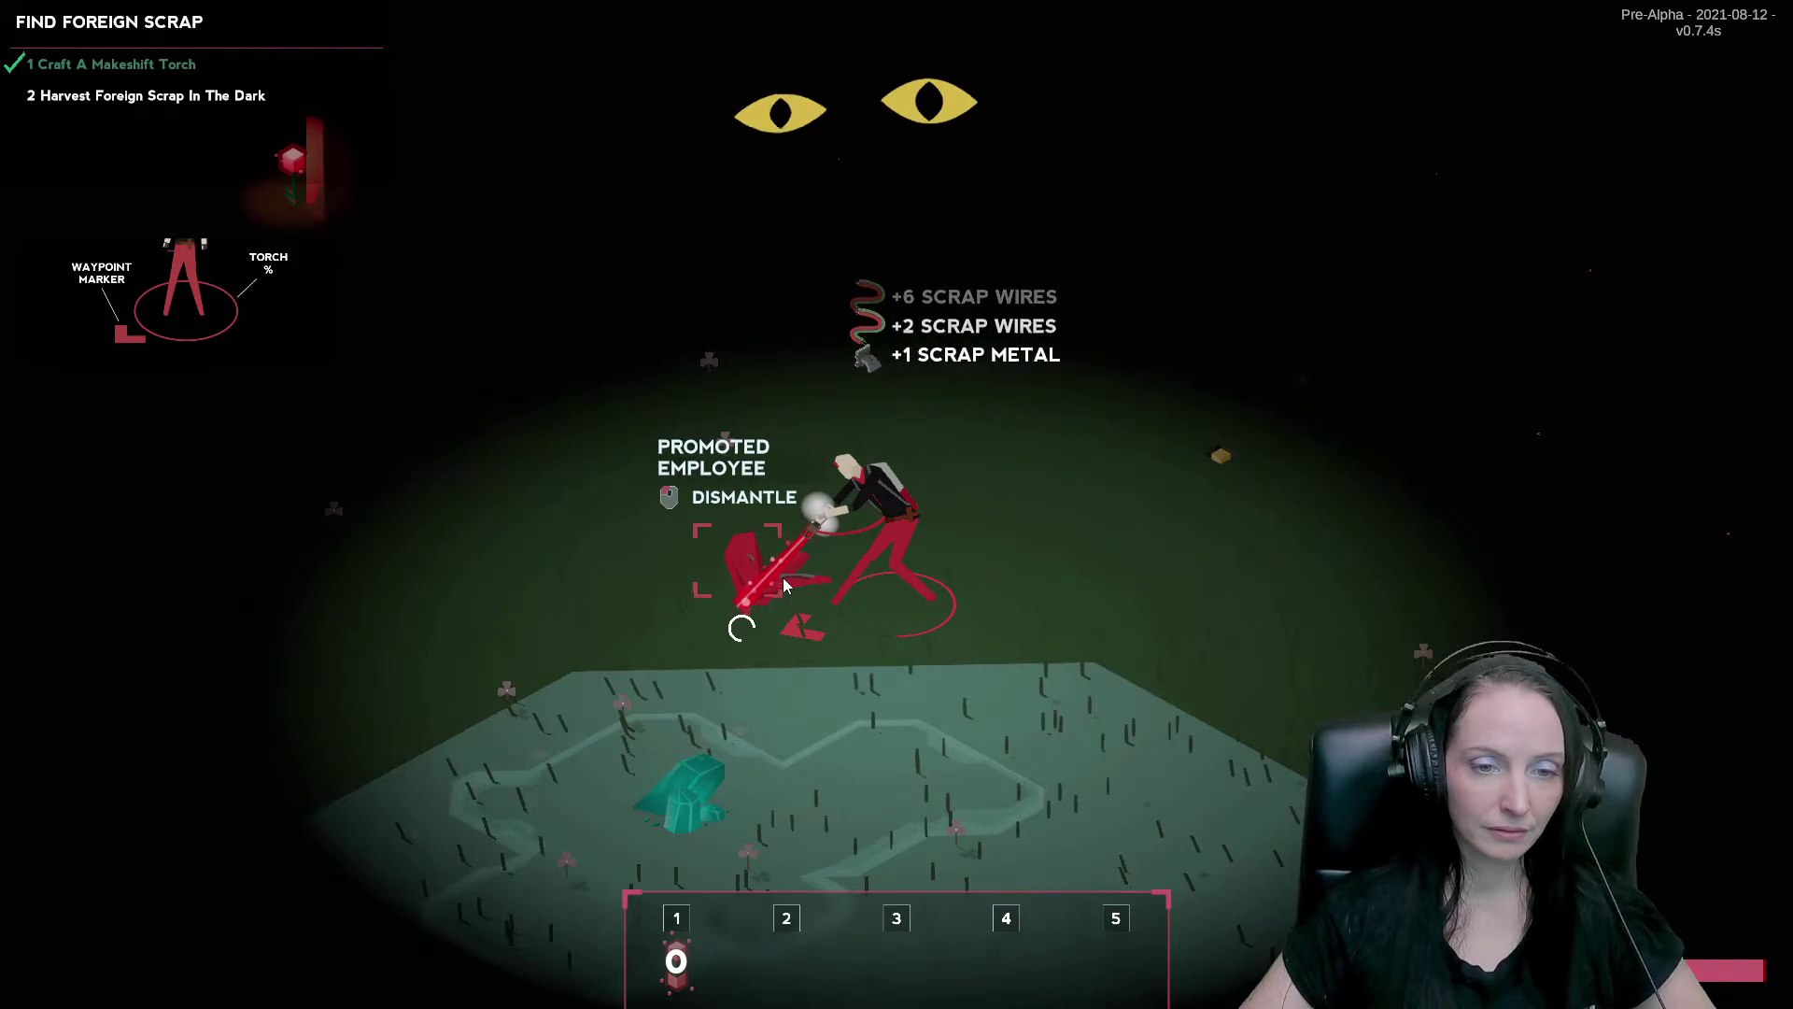
{"action": "left_click", "coordinate": [850, 746]}
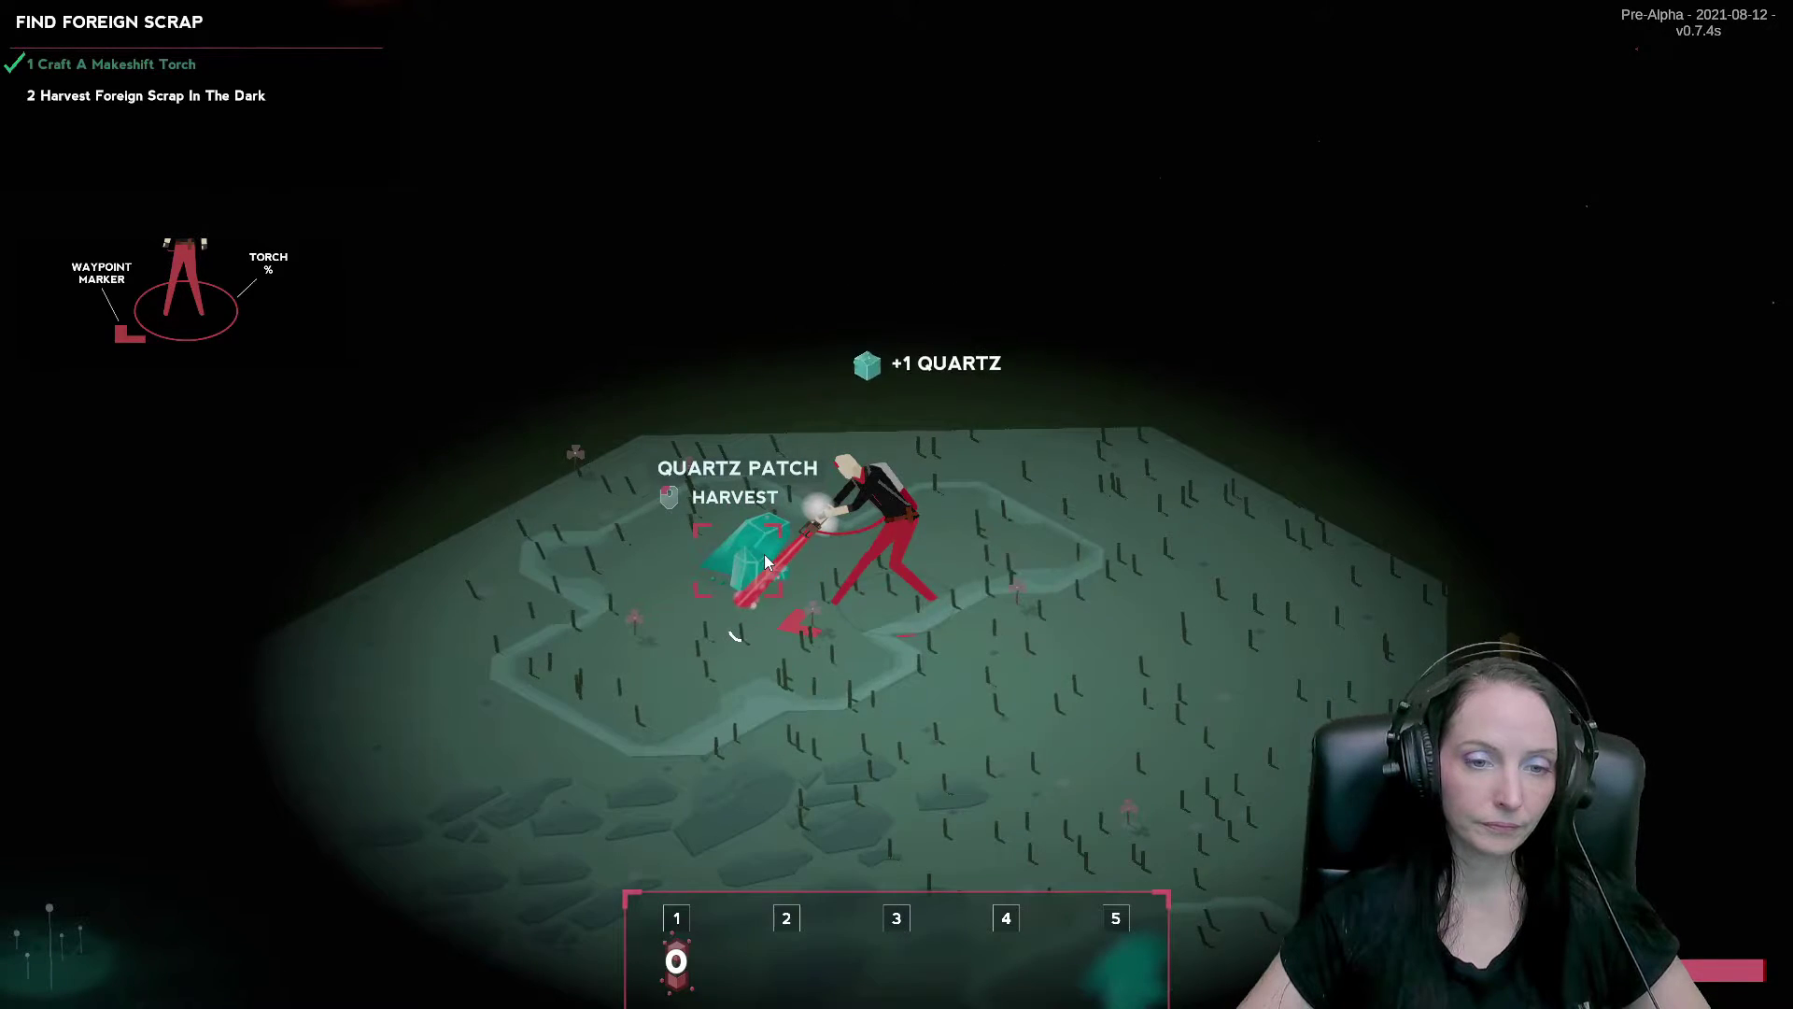
Craft another Makeshift Torch and head back into the lit forest.
{"action": "key", "text": "Tab"}
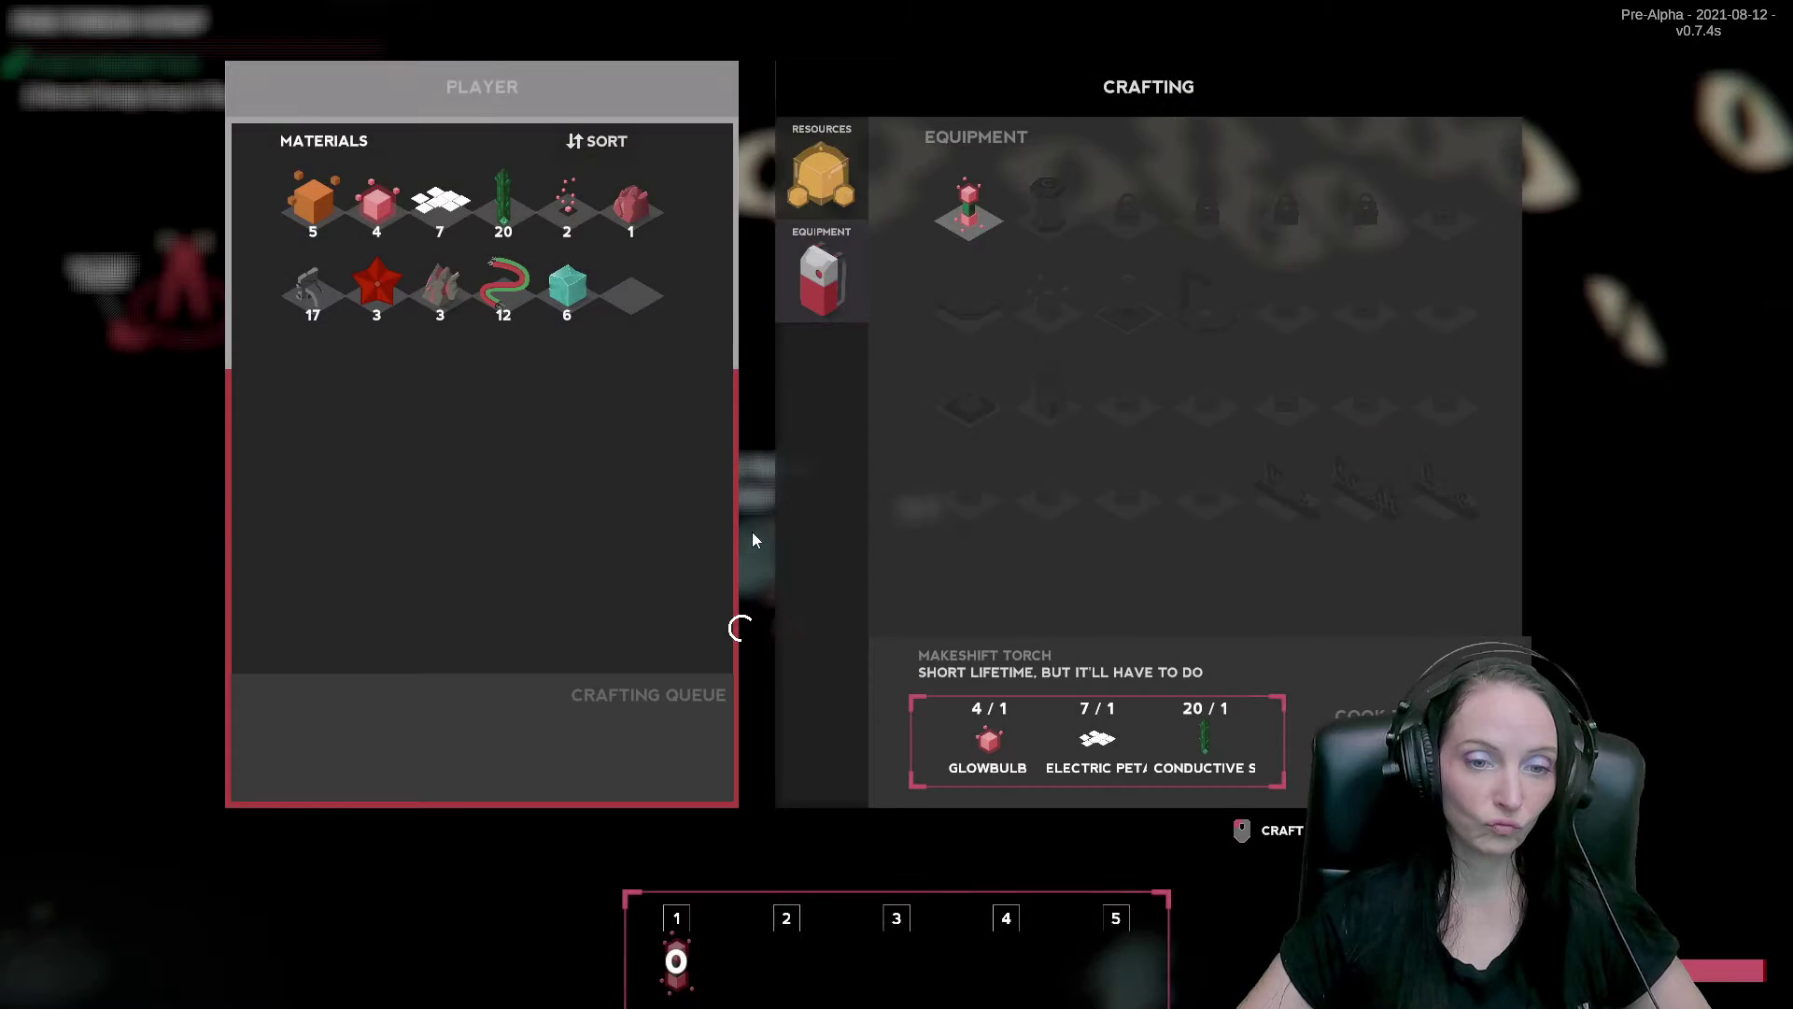
{"action": "left_click", "coordinate": [960, 218]}
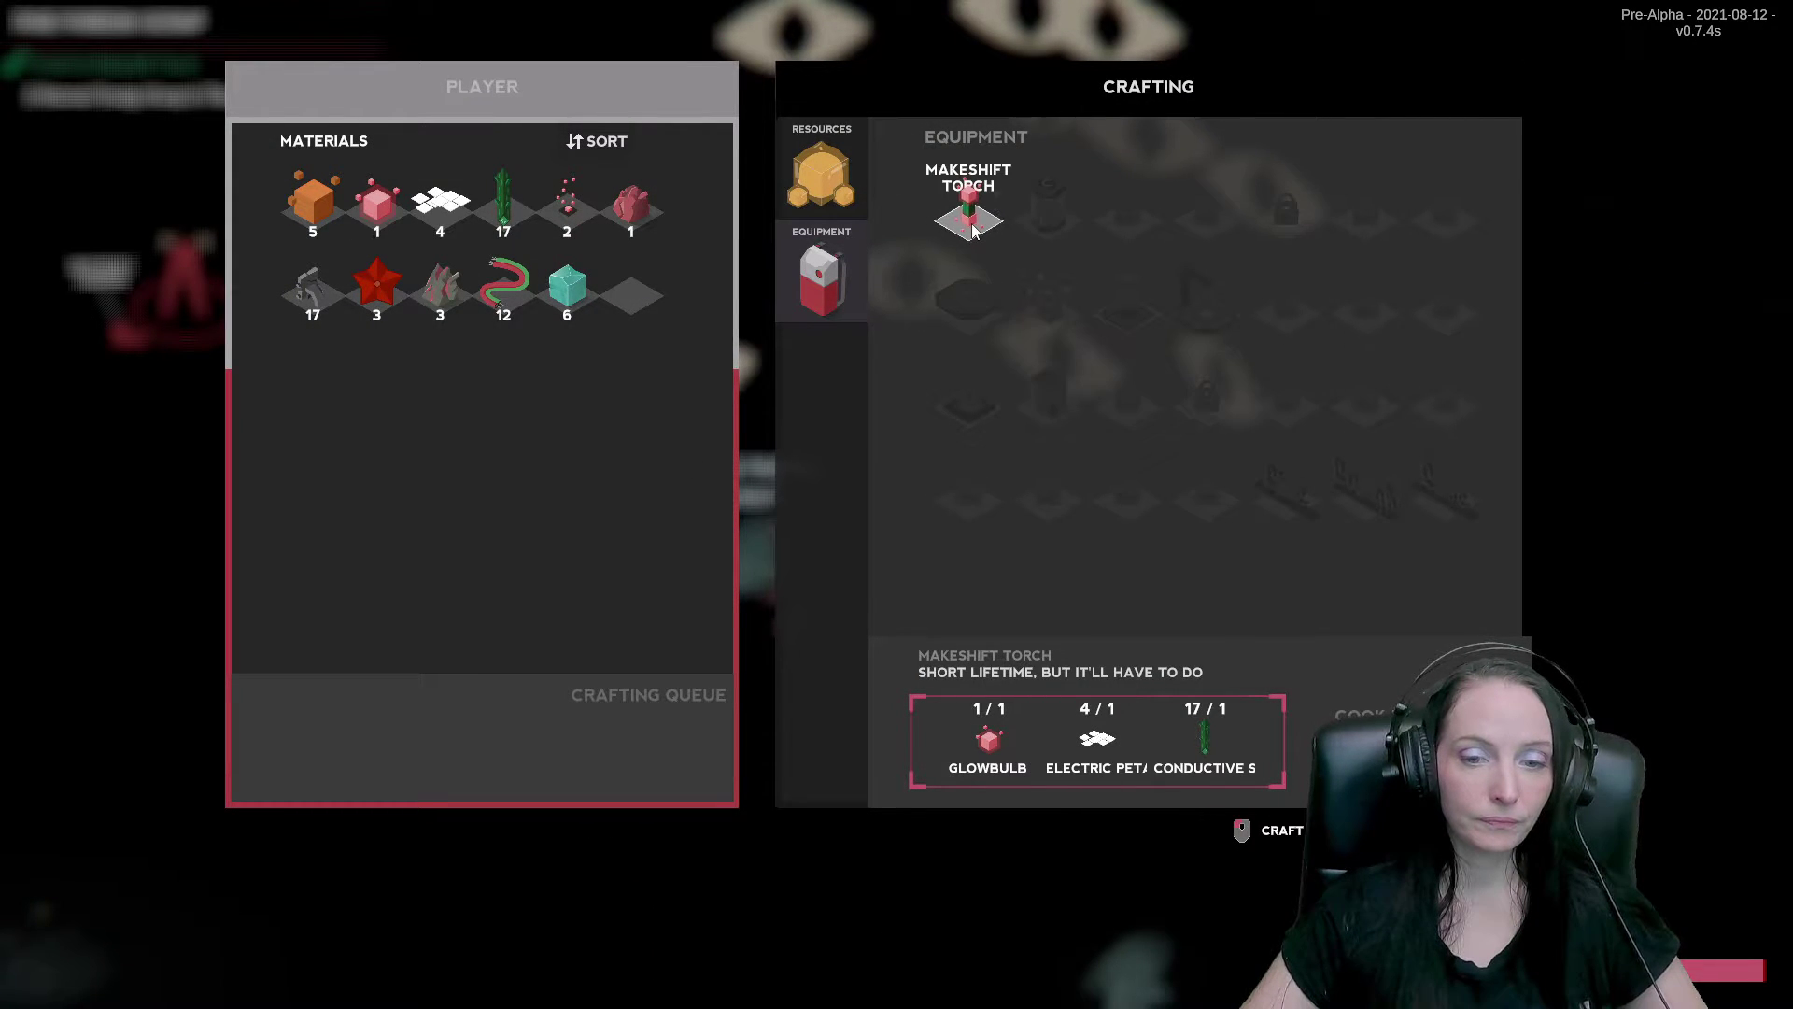
{"action": "key", "text": "d"}
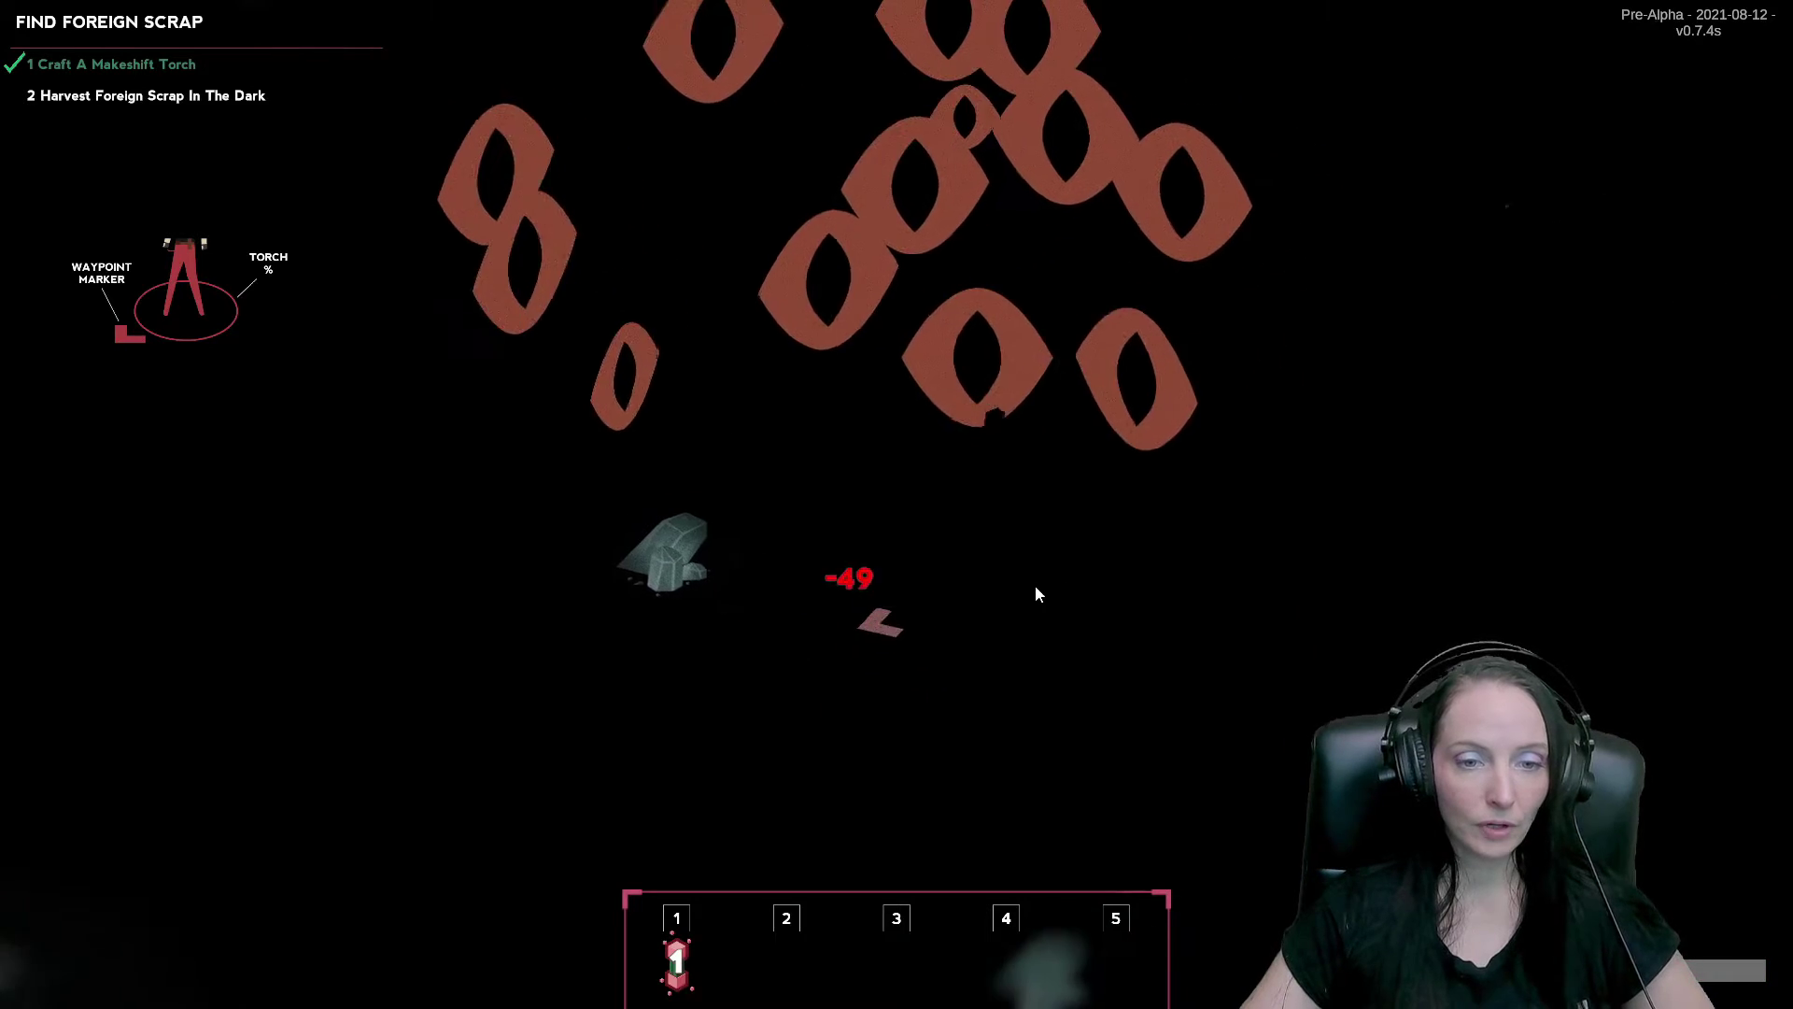
{"action": "key", "text": "d"}
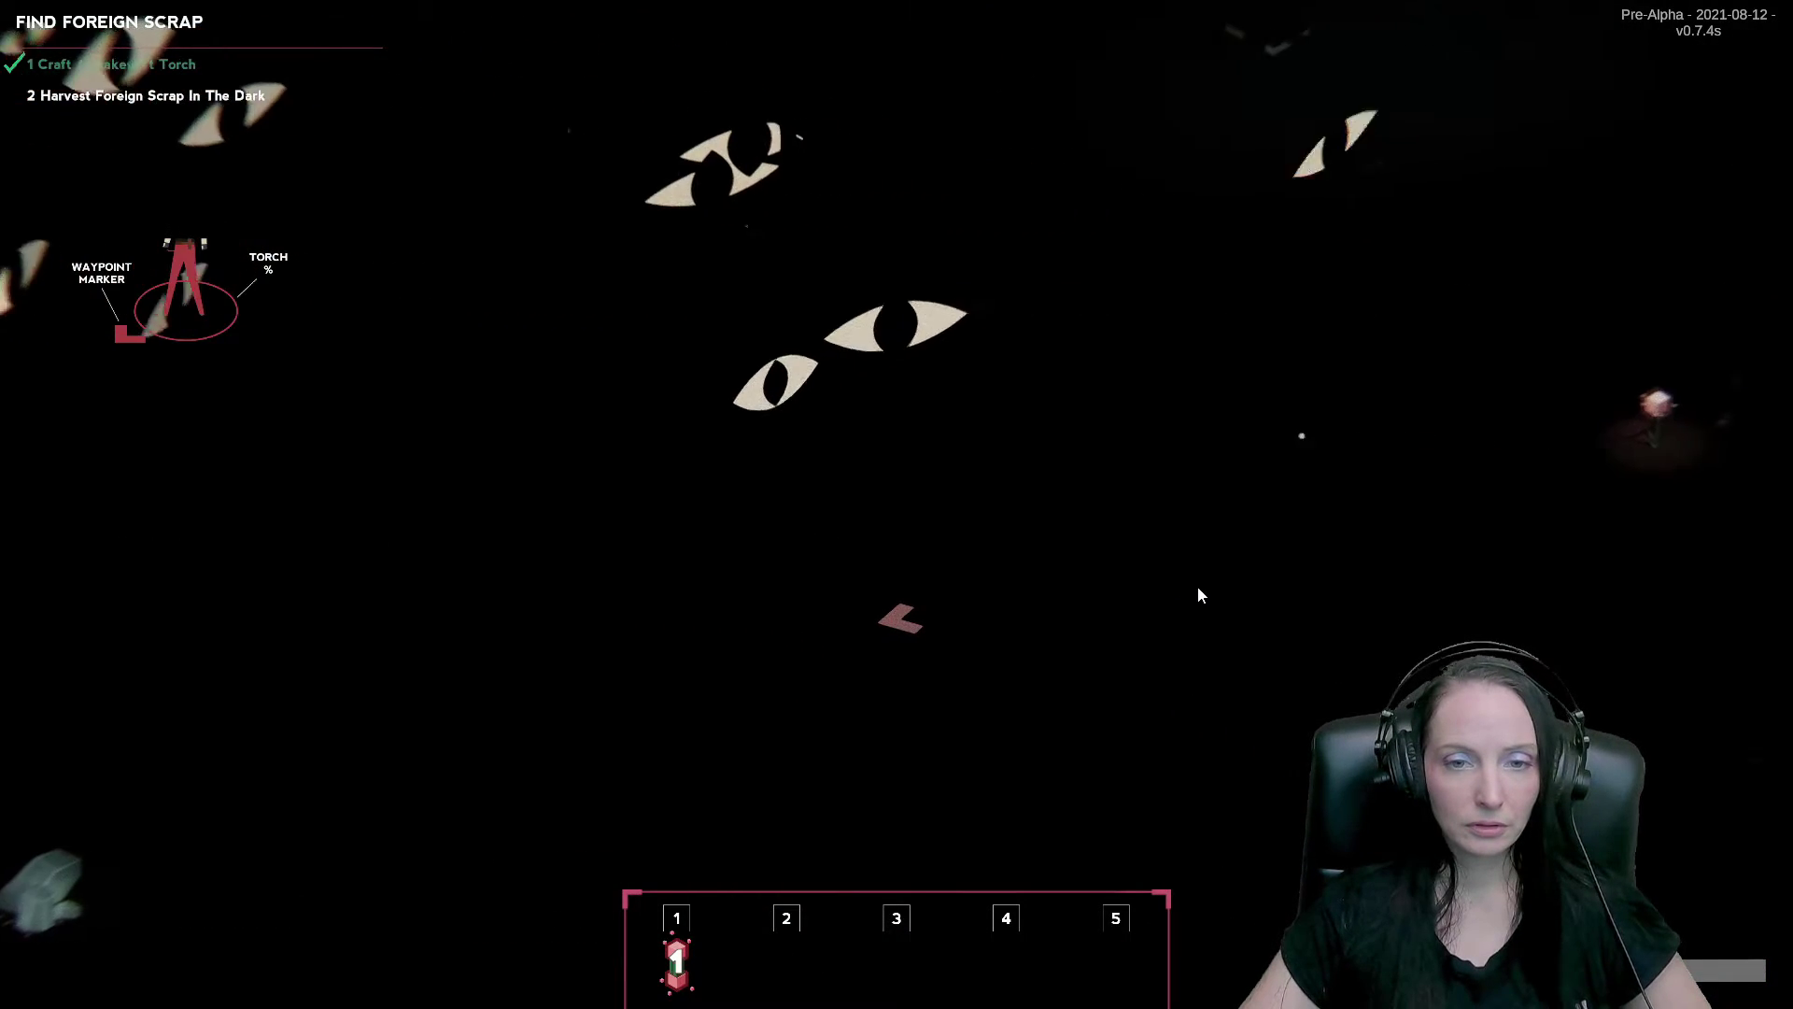
{"action": "key", "text": "d"}
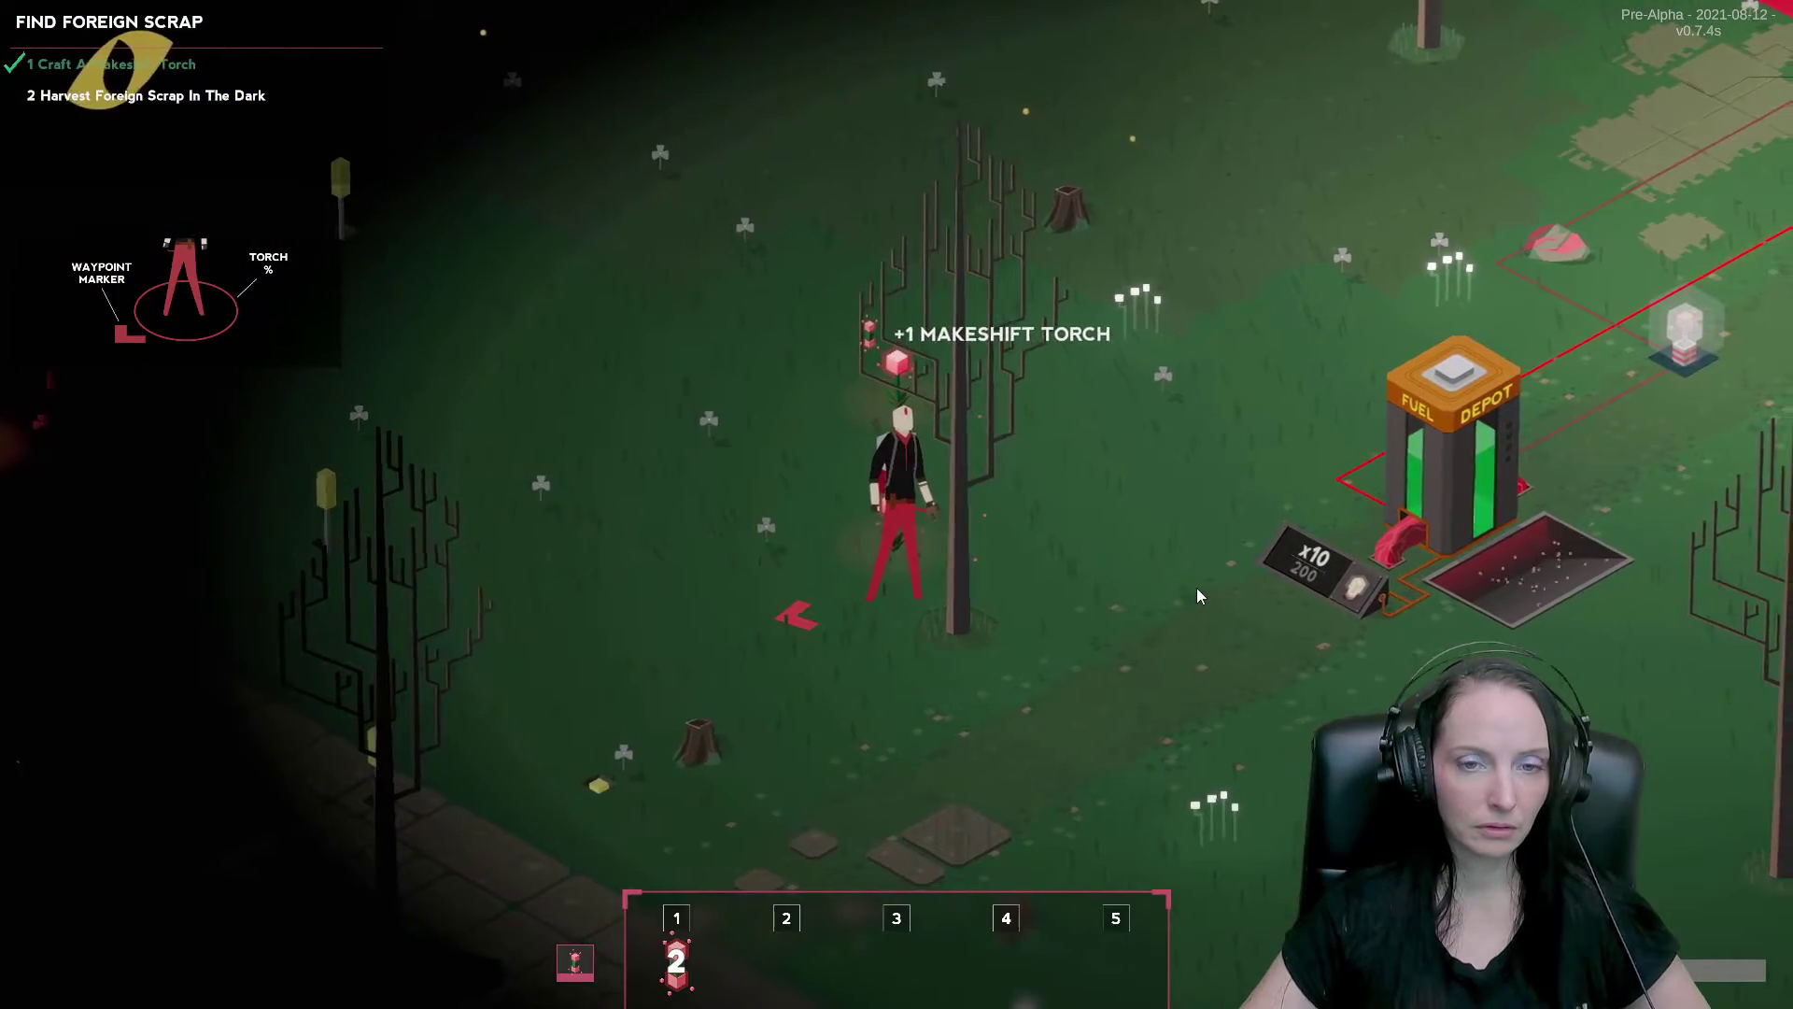
Light a torch with the 1 hotkey and run left toward the teal ground.
{"action": "key", "text": "1"}
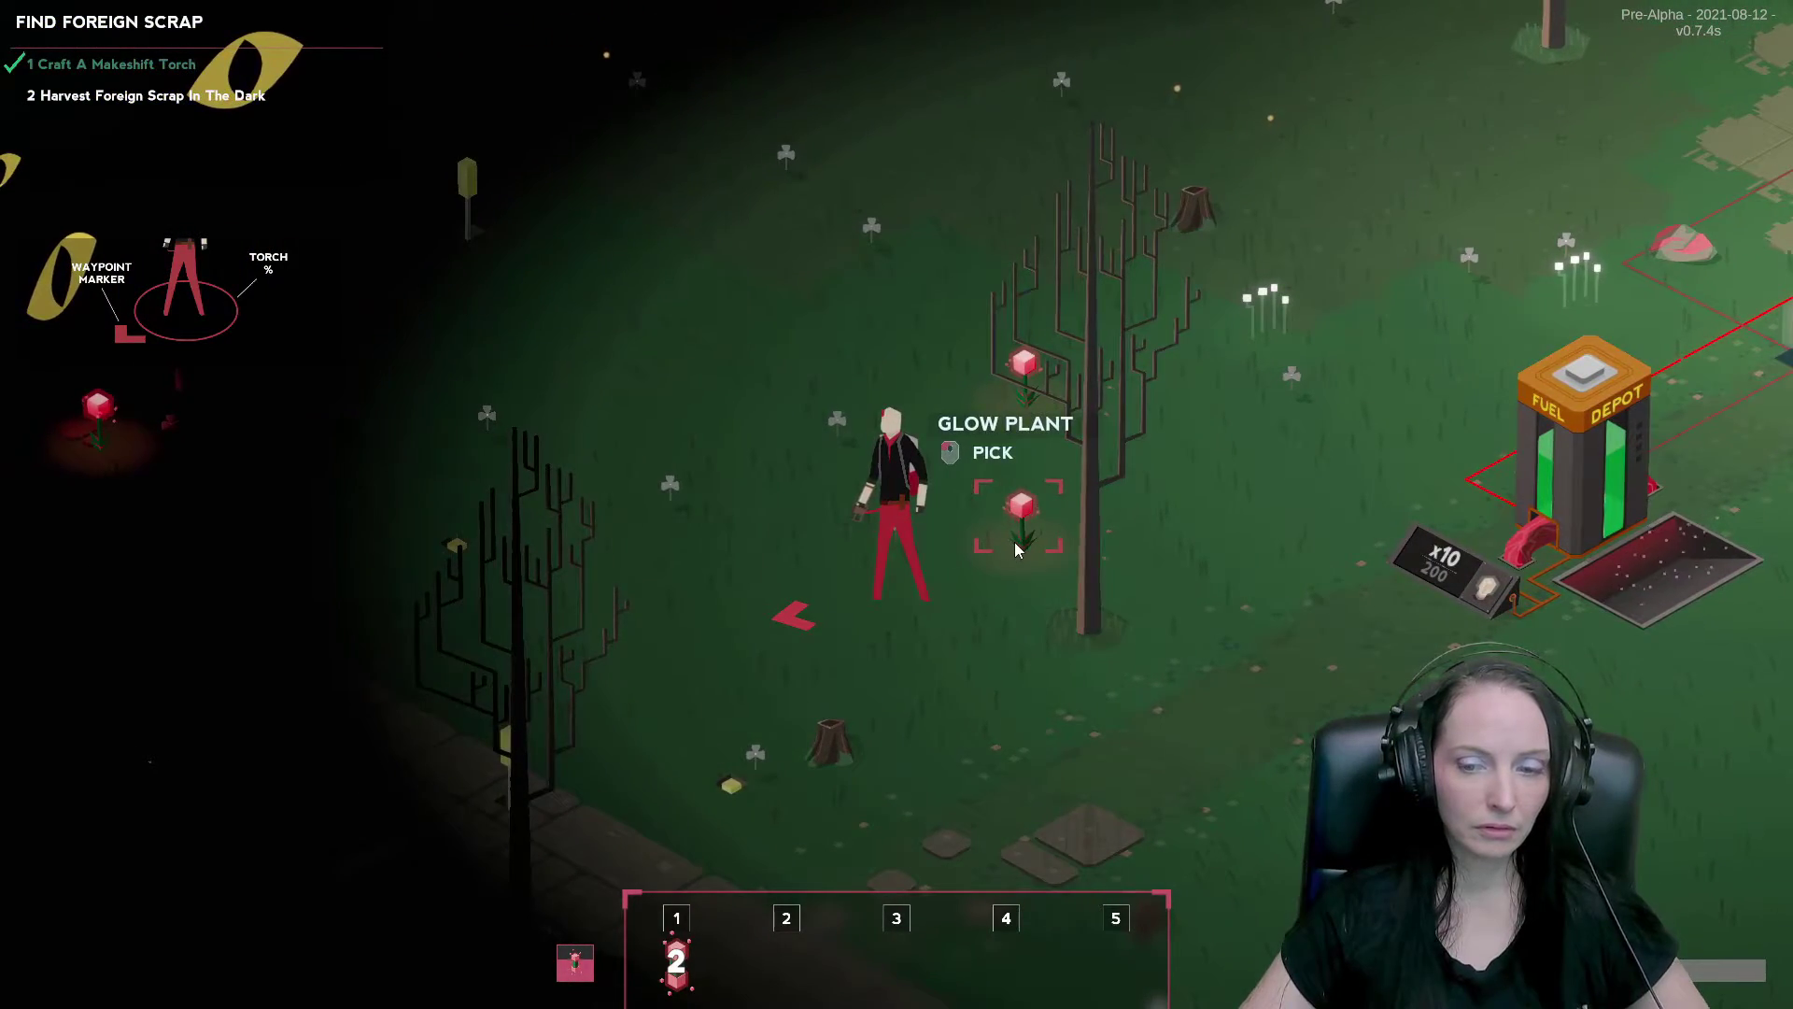
{"action": "key", "text": "a"}
{"action": "key", "text": "a"}
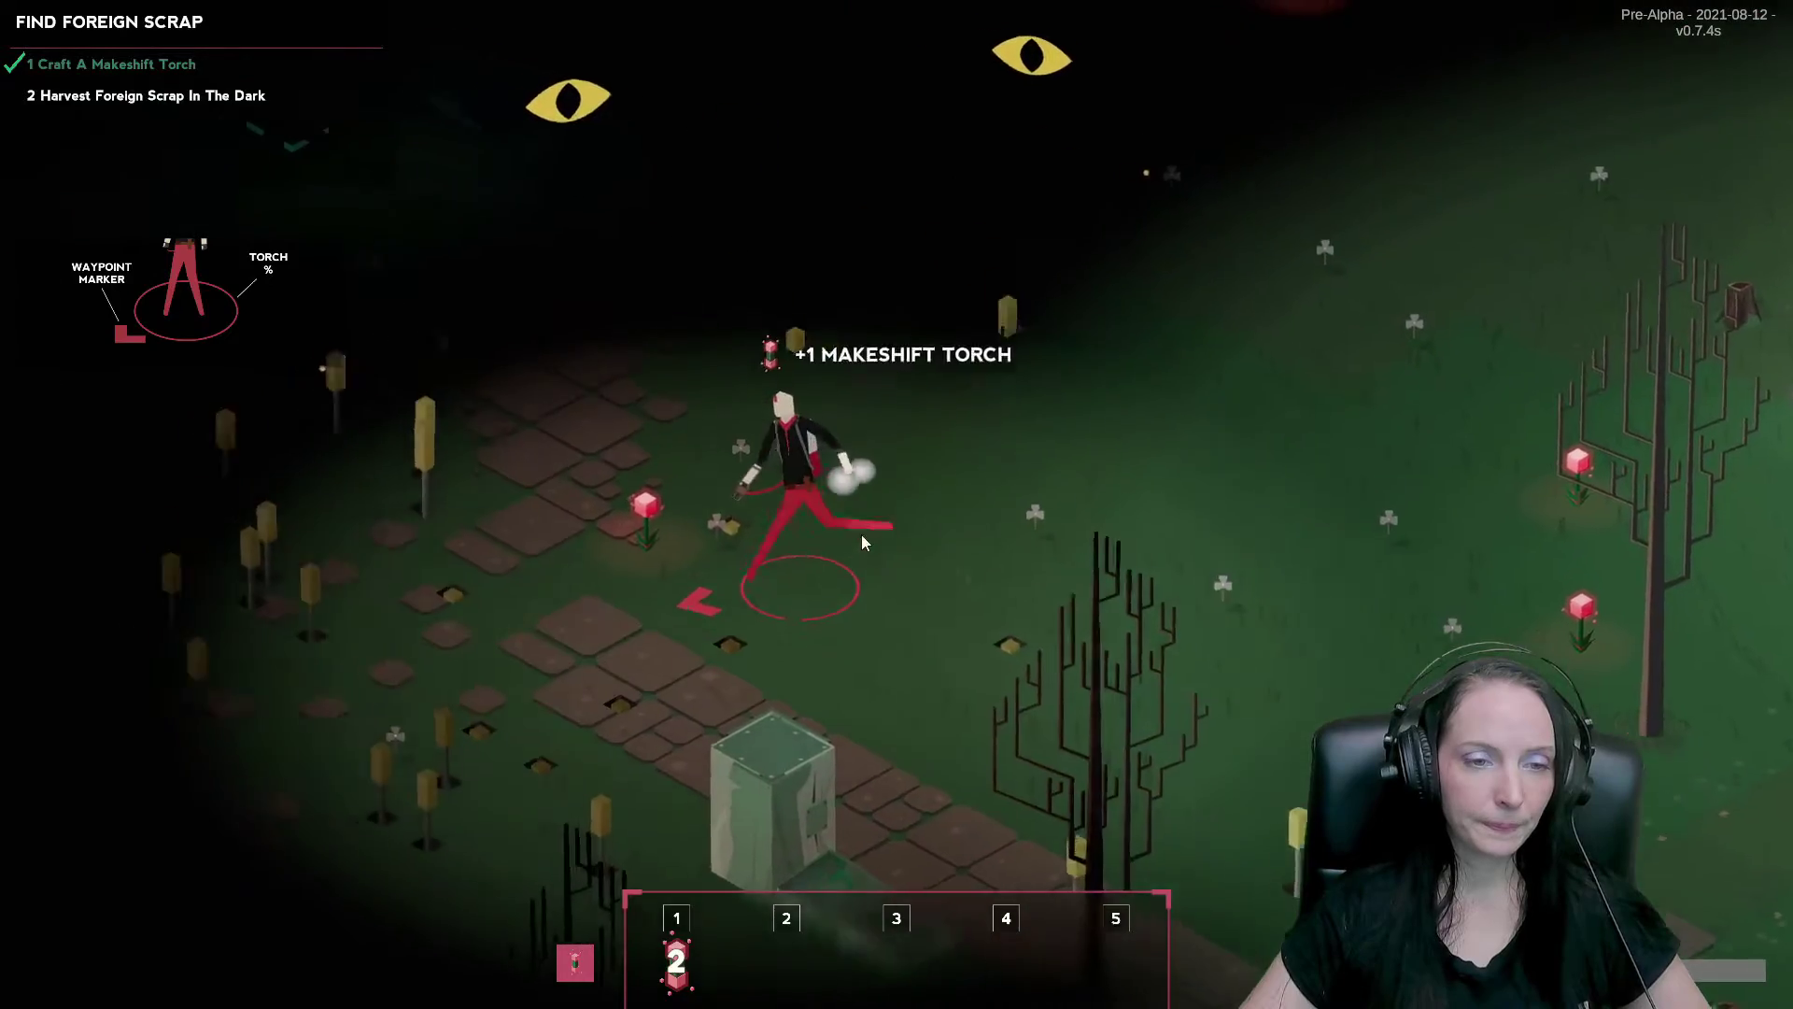
{"action": "key", "text": "a"}
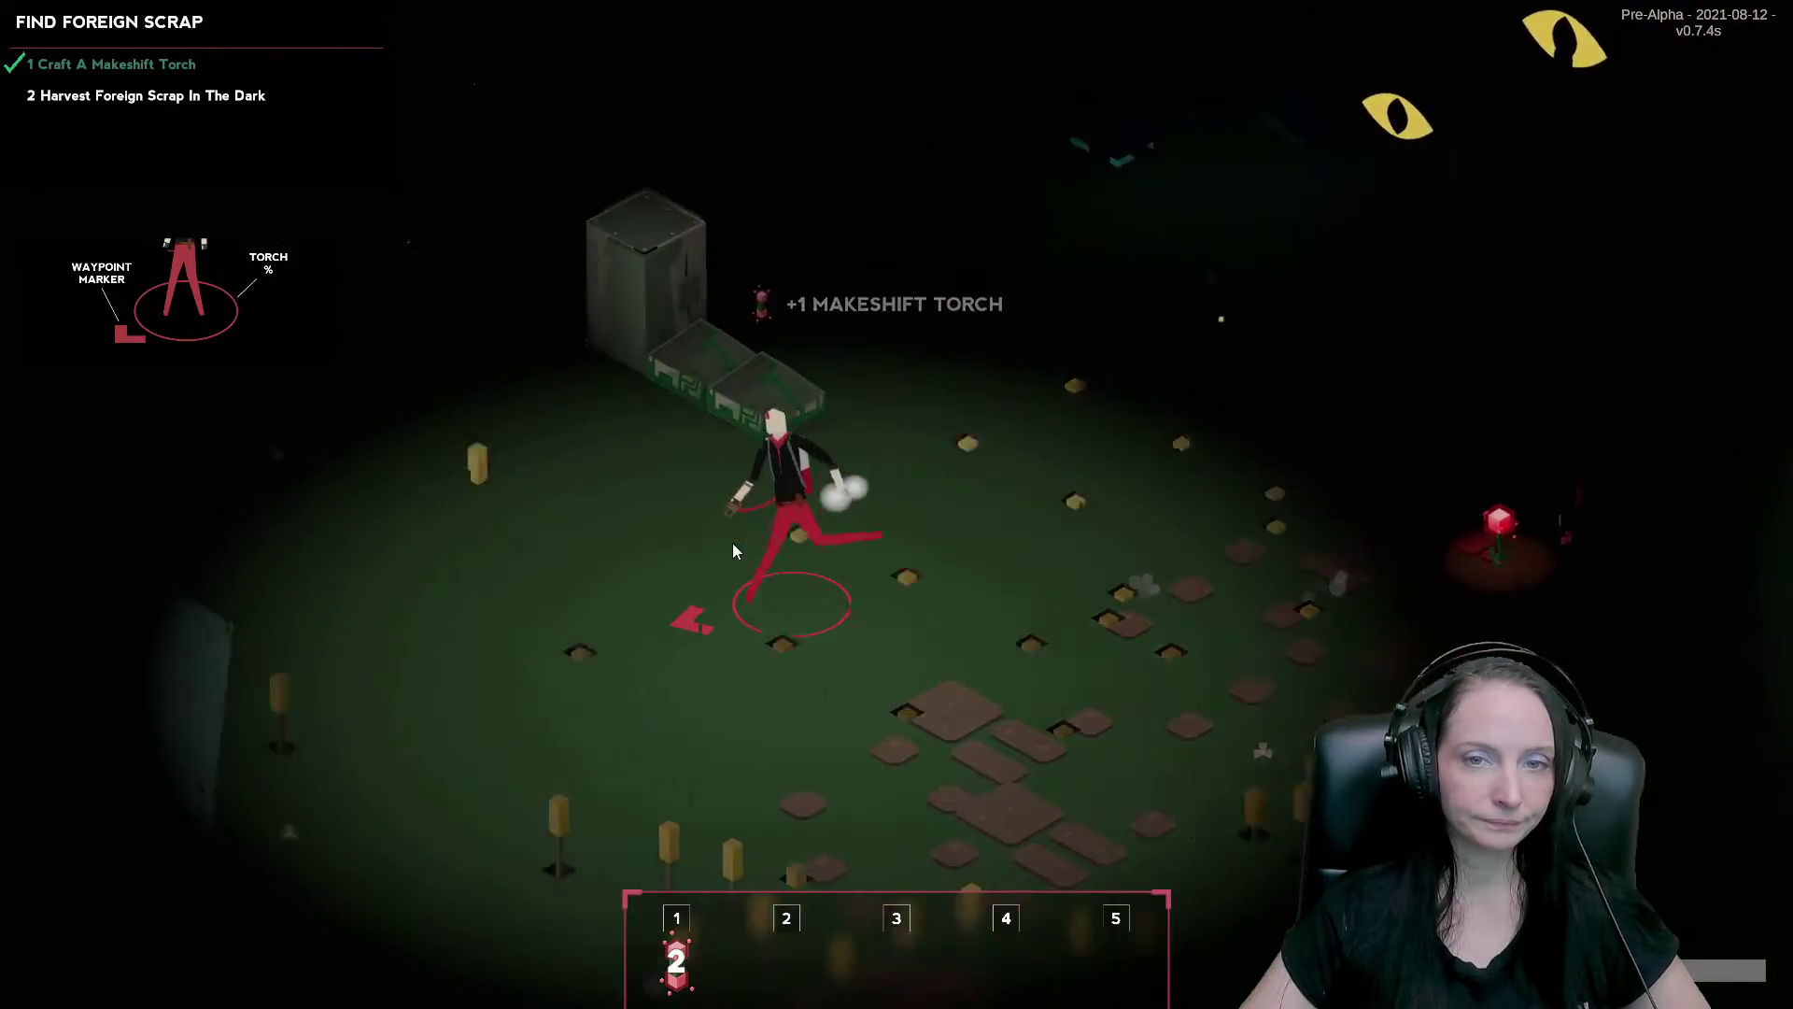
Run left past the quartz and dismantle the Broken Light Post for scrap.
{"action": "key", "text": "a"}
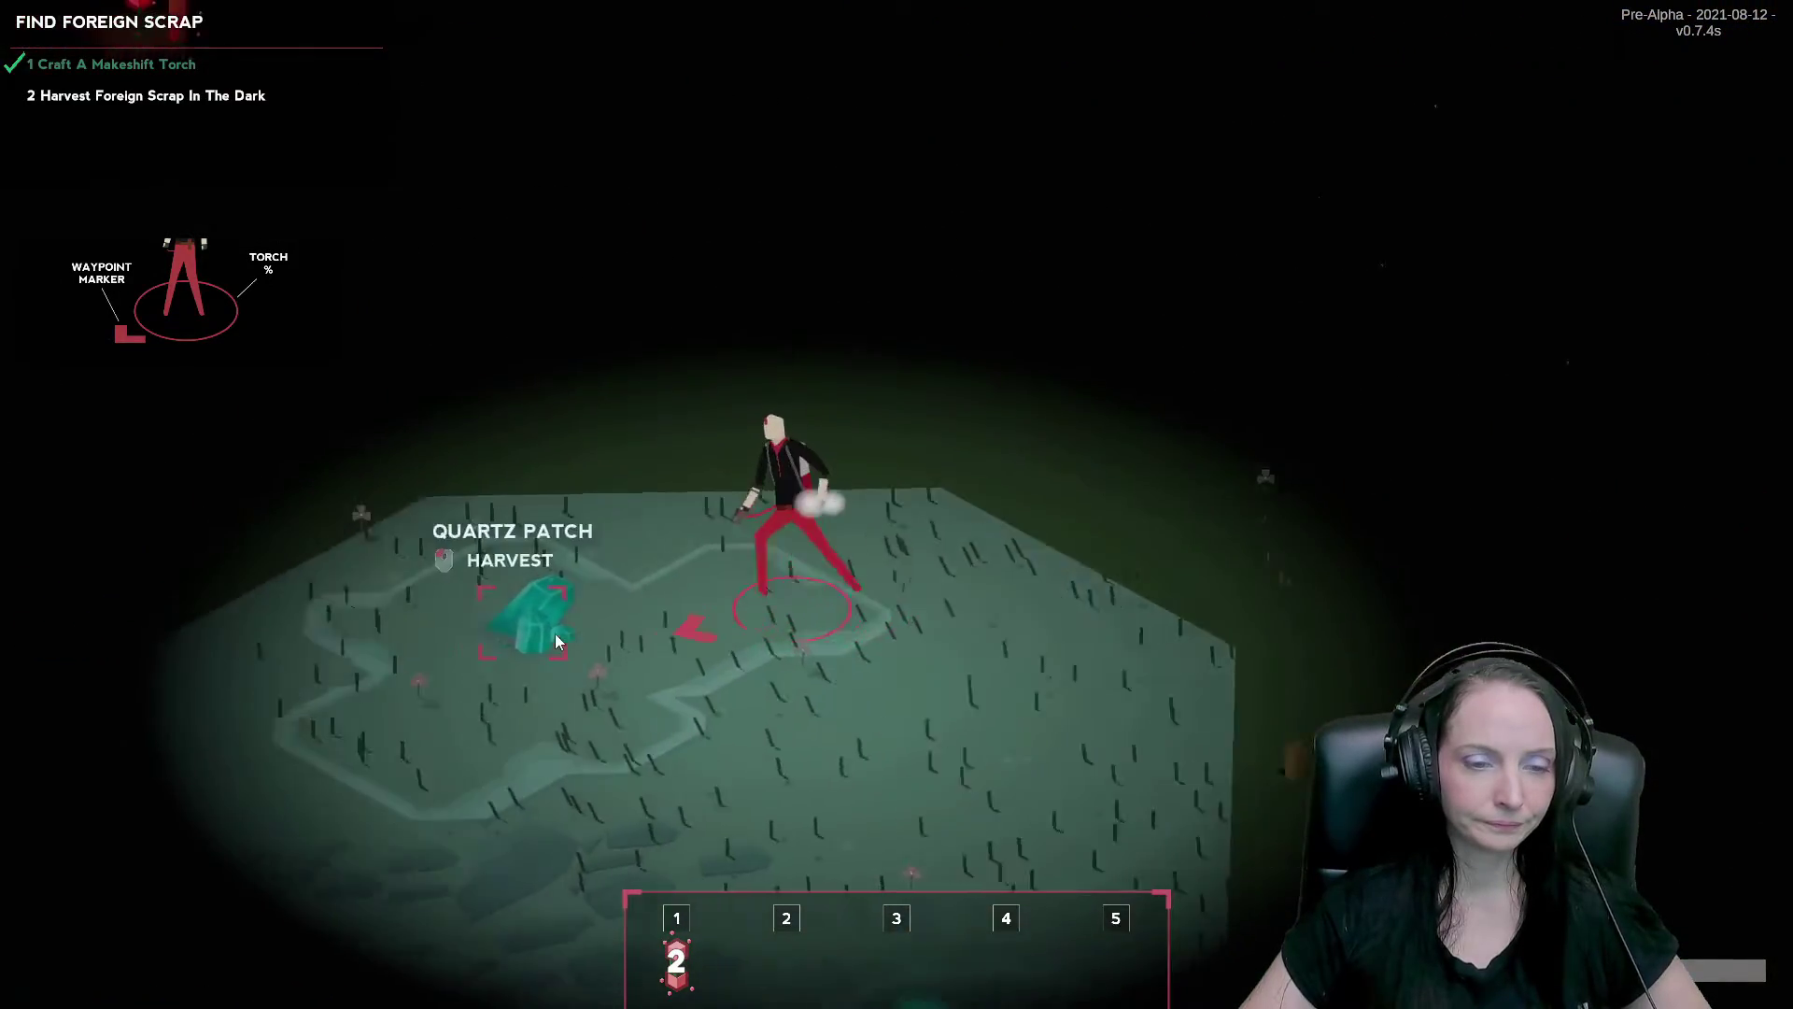
{"action": "key", "text": "a"}
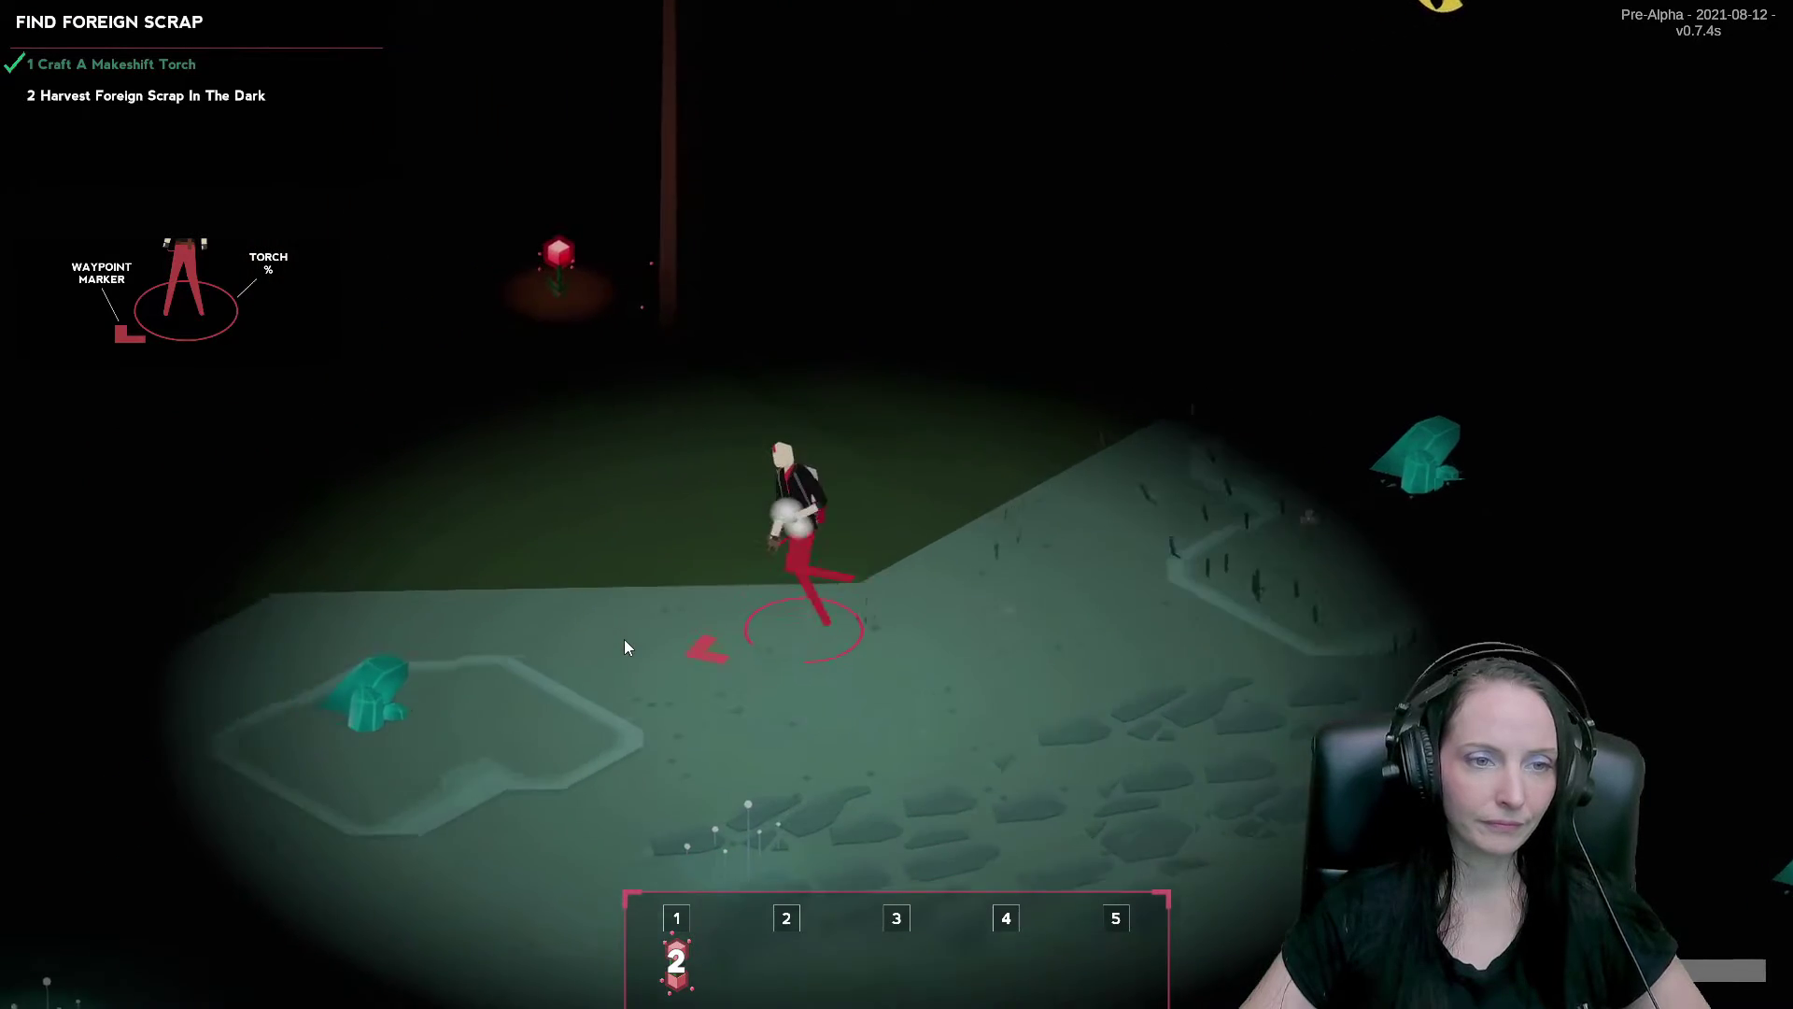
{"action": "key", "text": "a"}
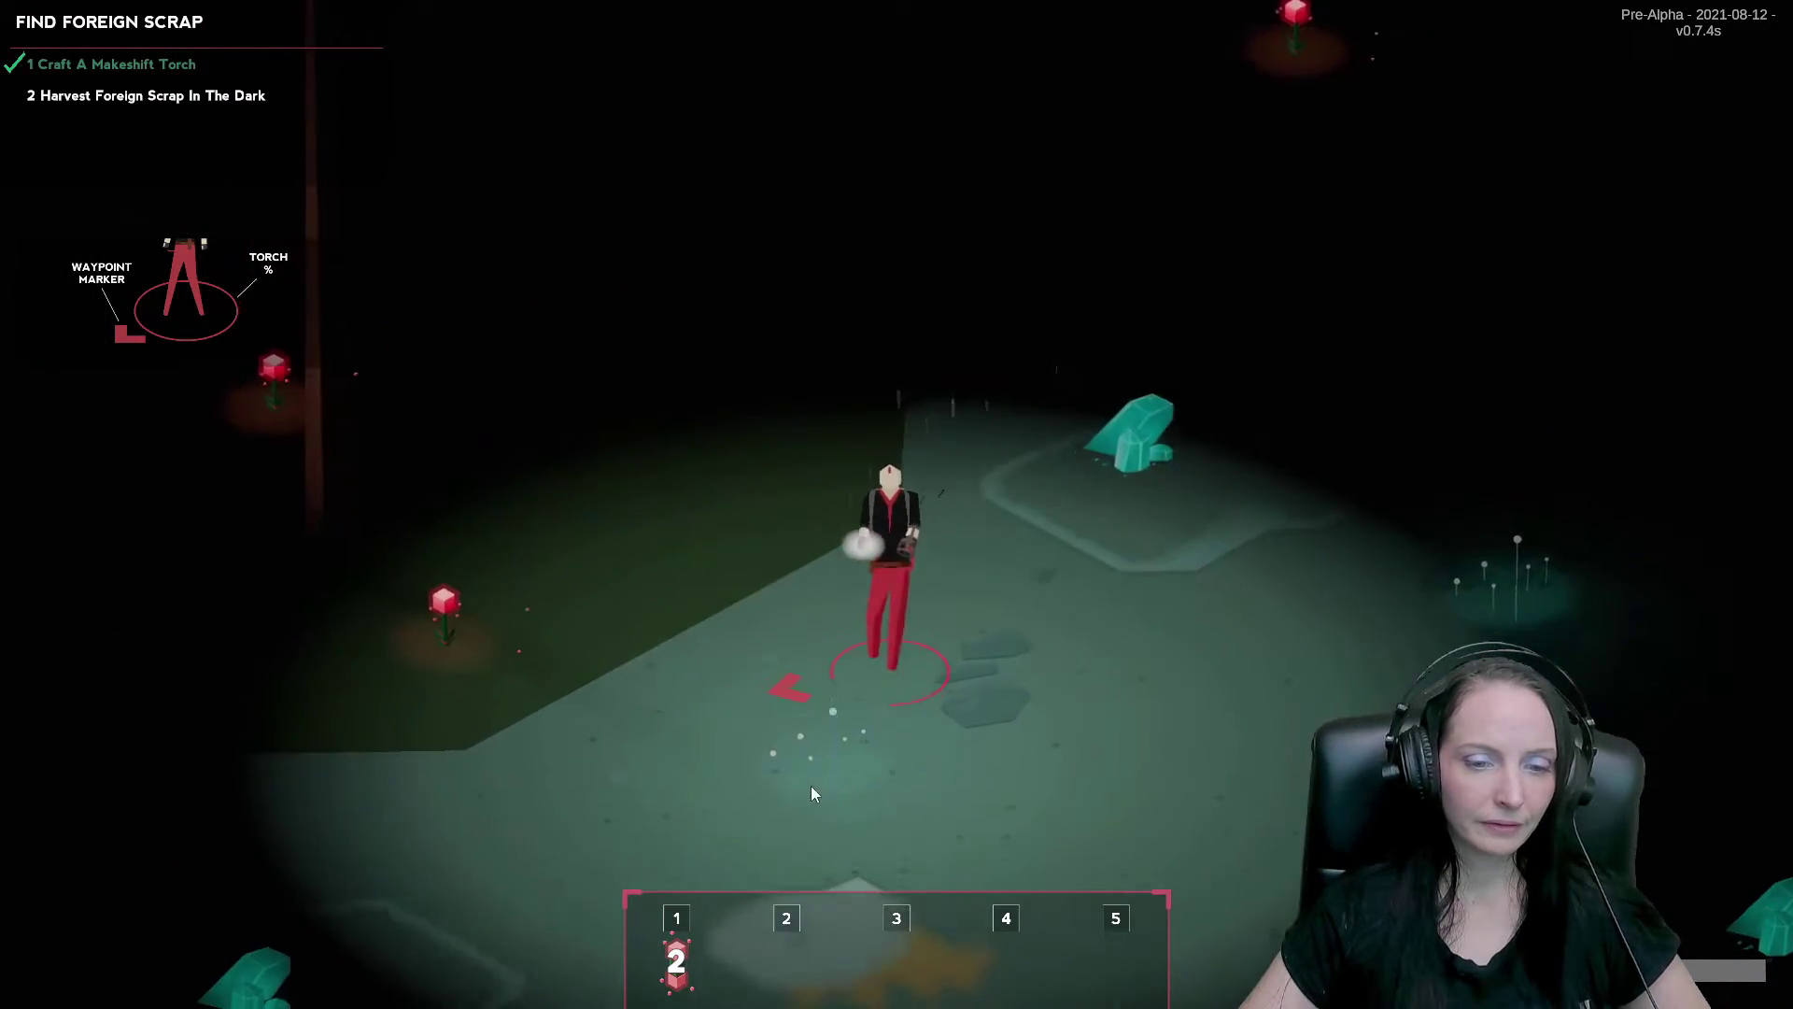
{"action": "key", "text": "a"}
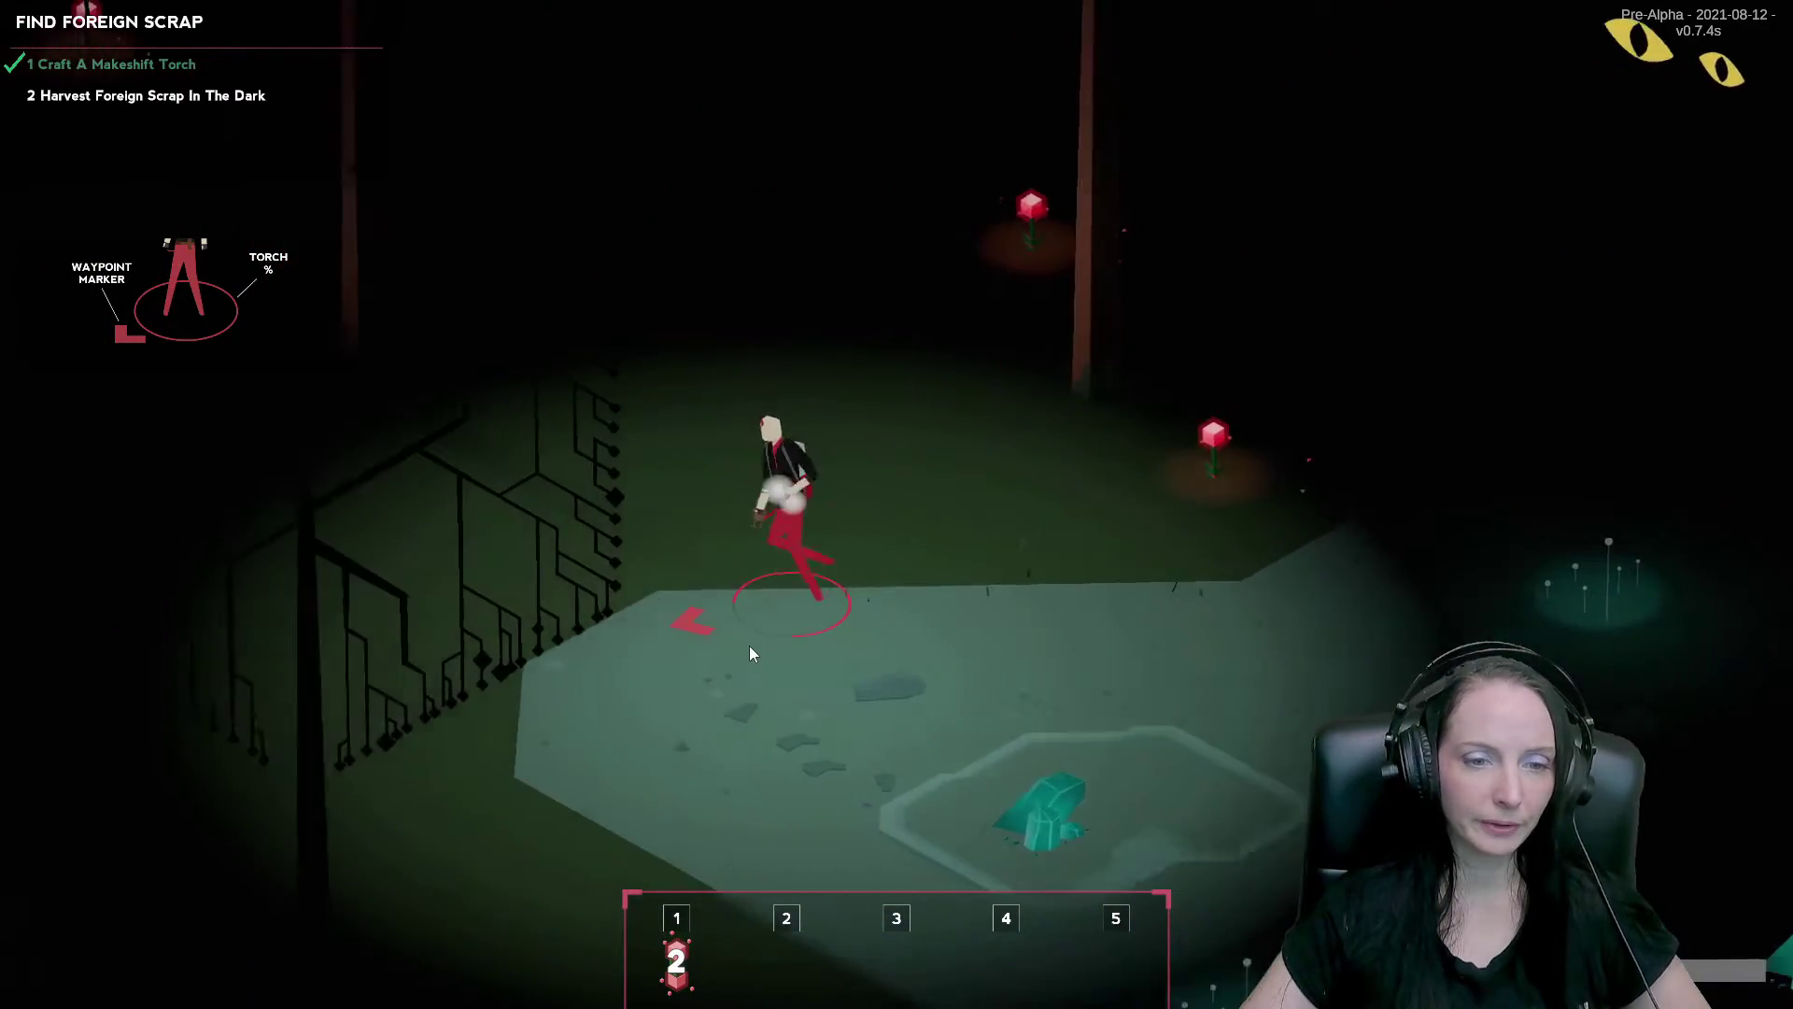
{"action": "key", "text": "a"}
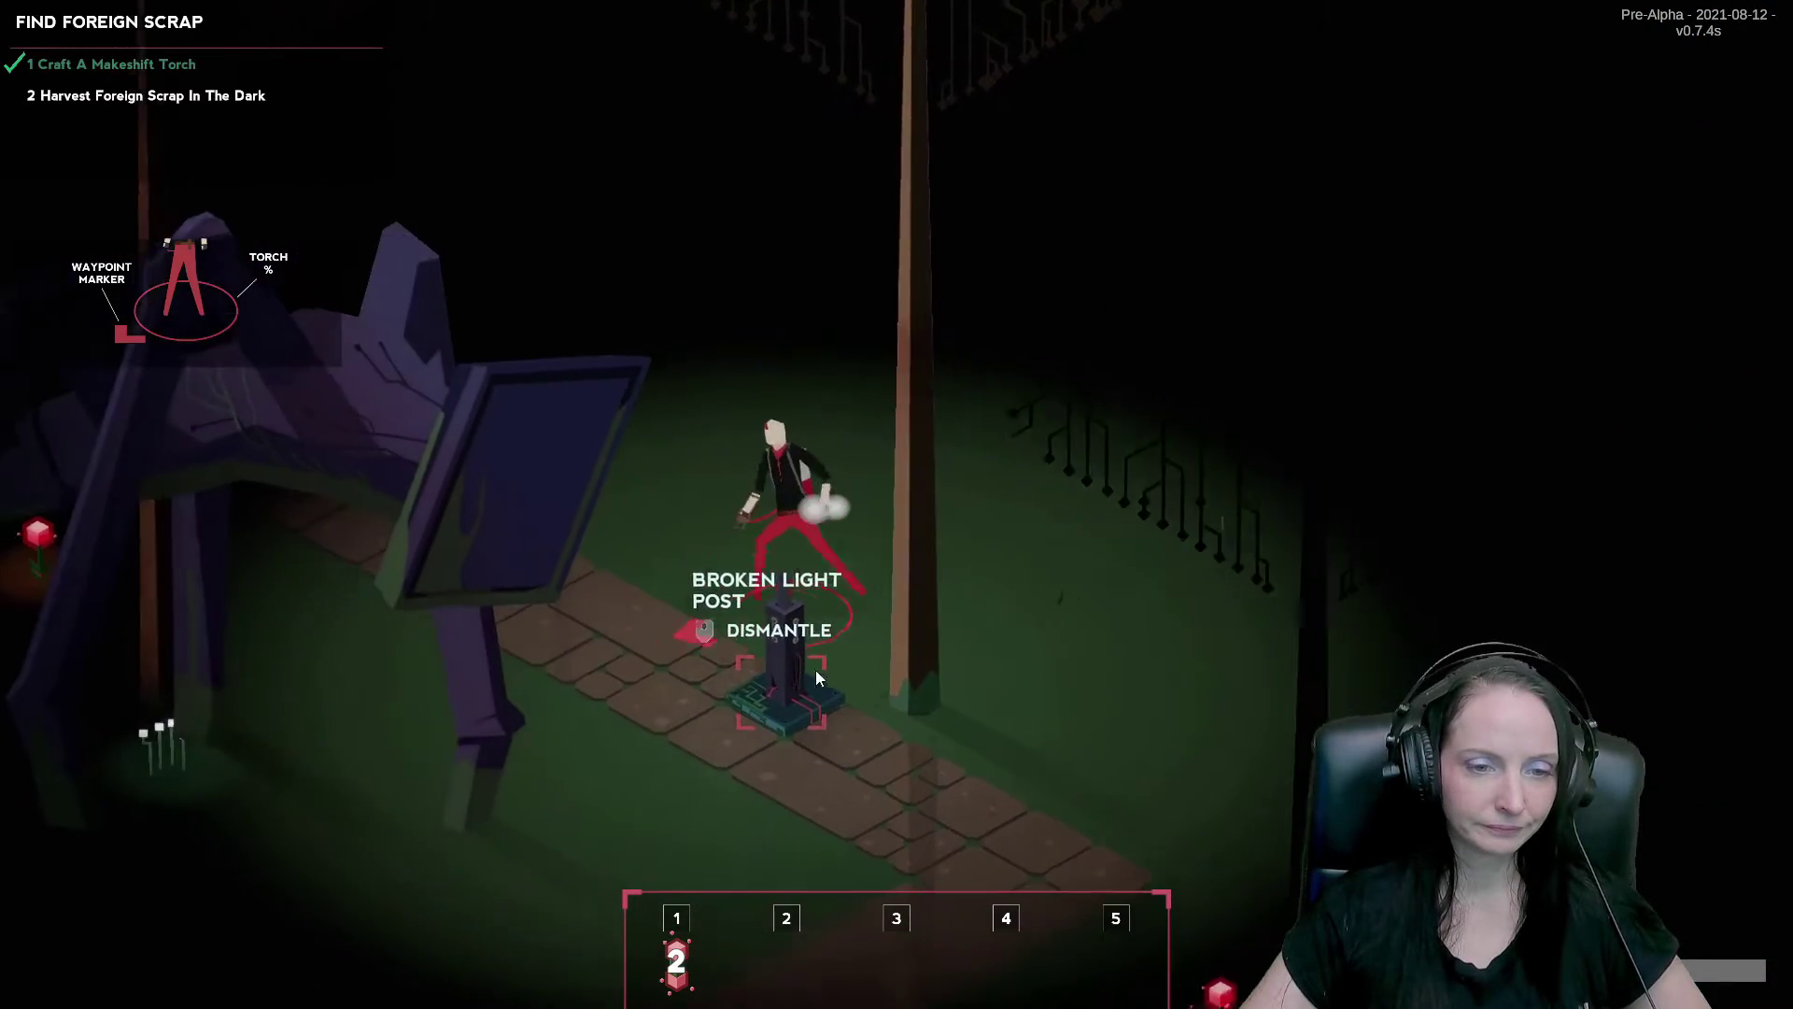
{"action": "left_click", "coordinate": [904, 646]}
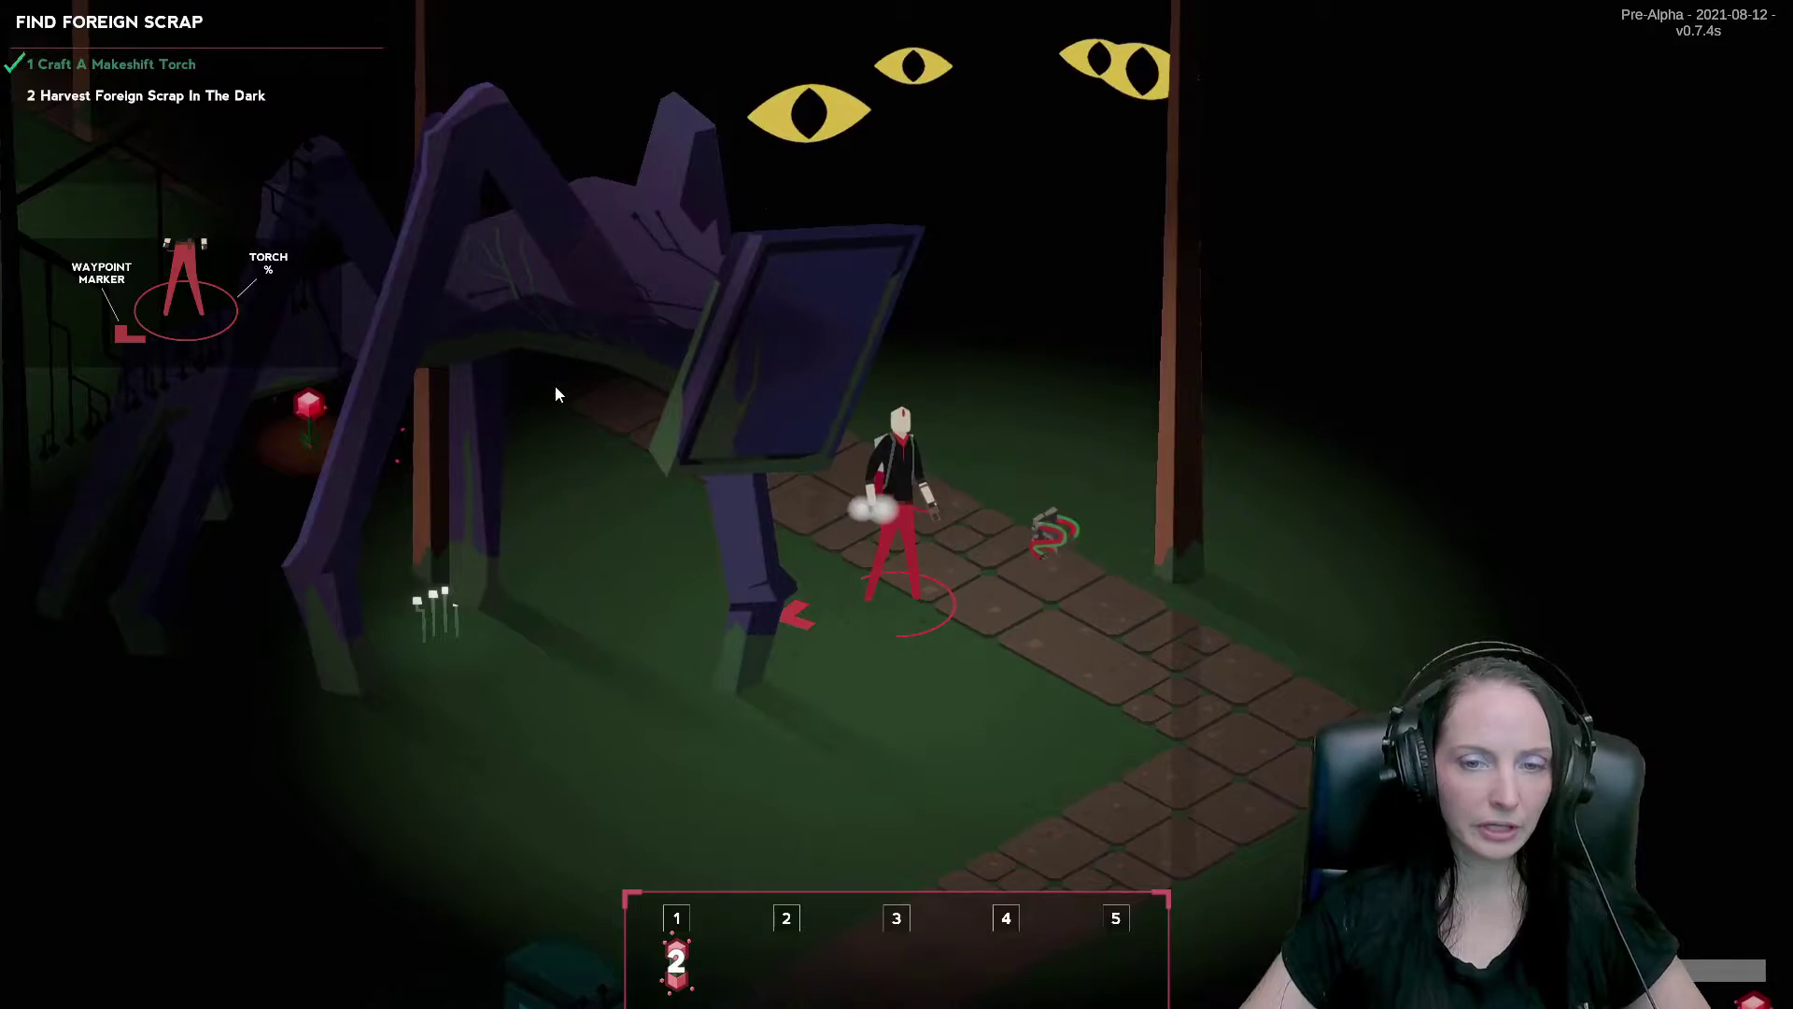
Walk over to the yellow post and dismantle it.
{"action": "key", "text": "a"}
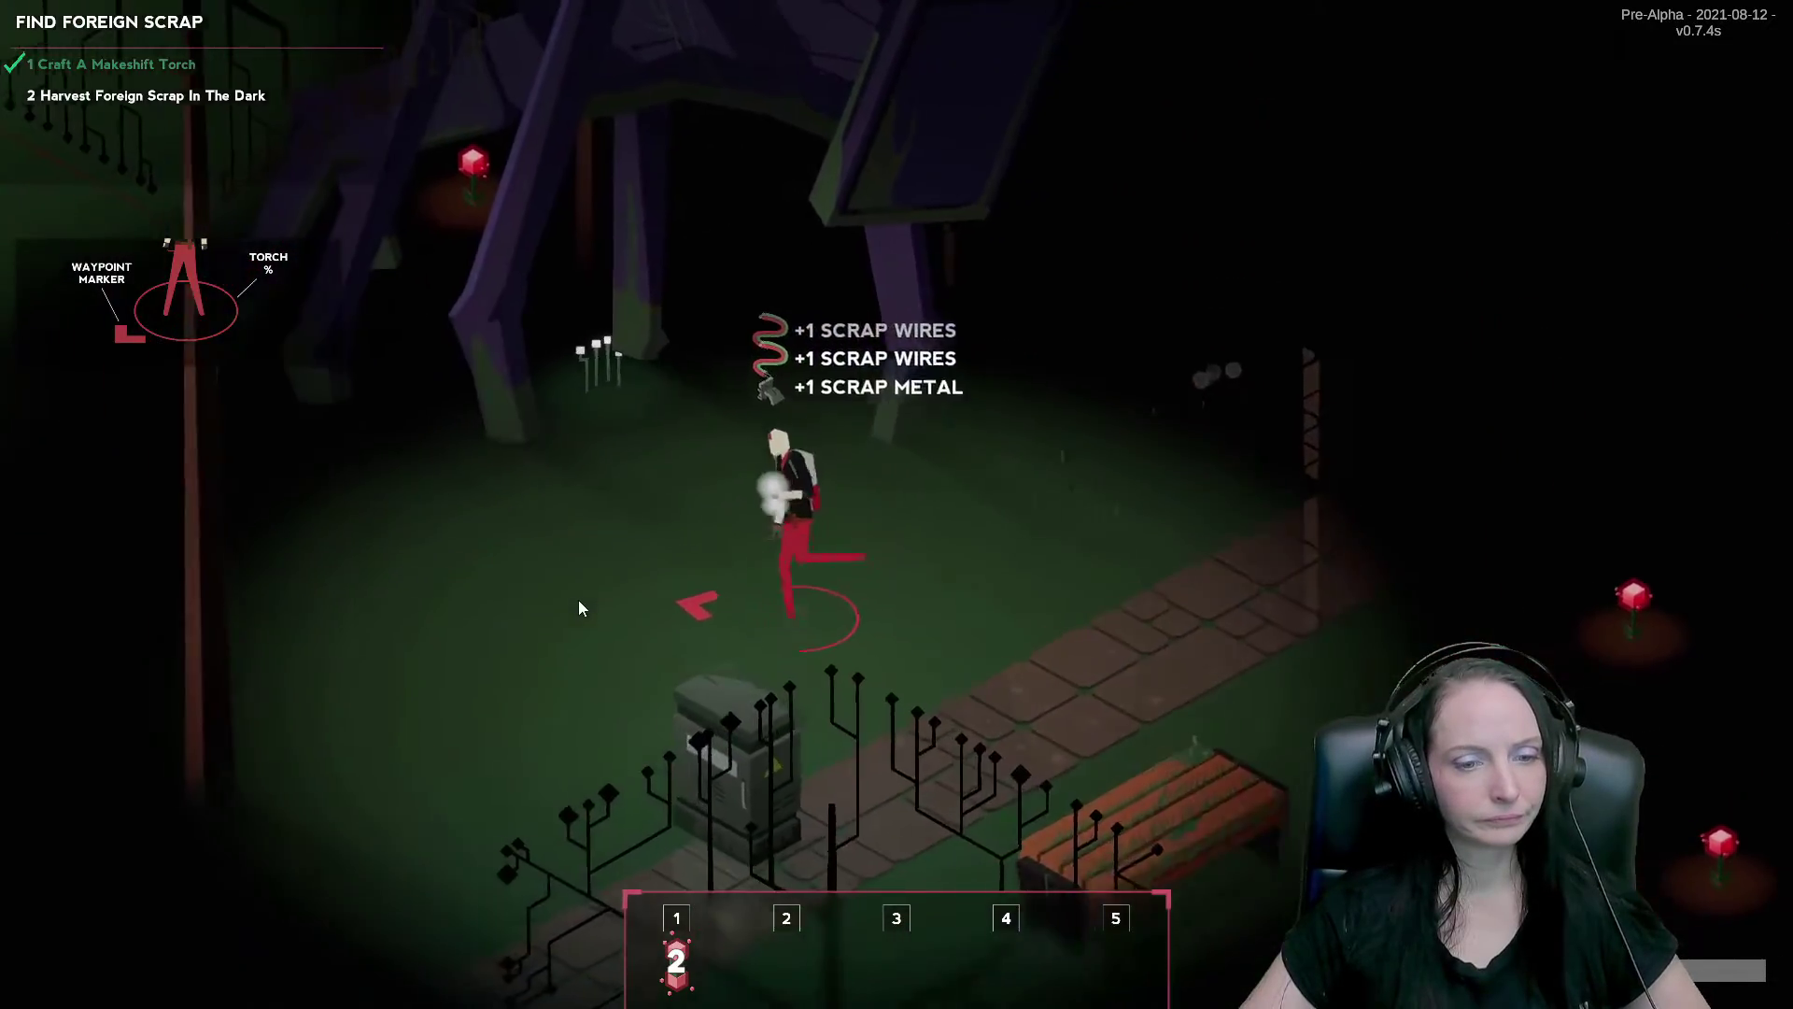
{"action": "key", "text": "a"}
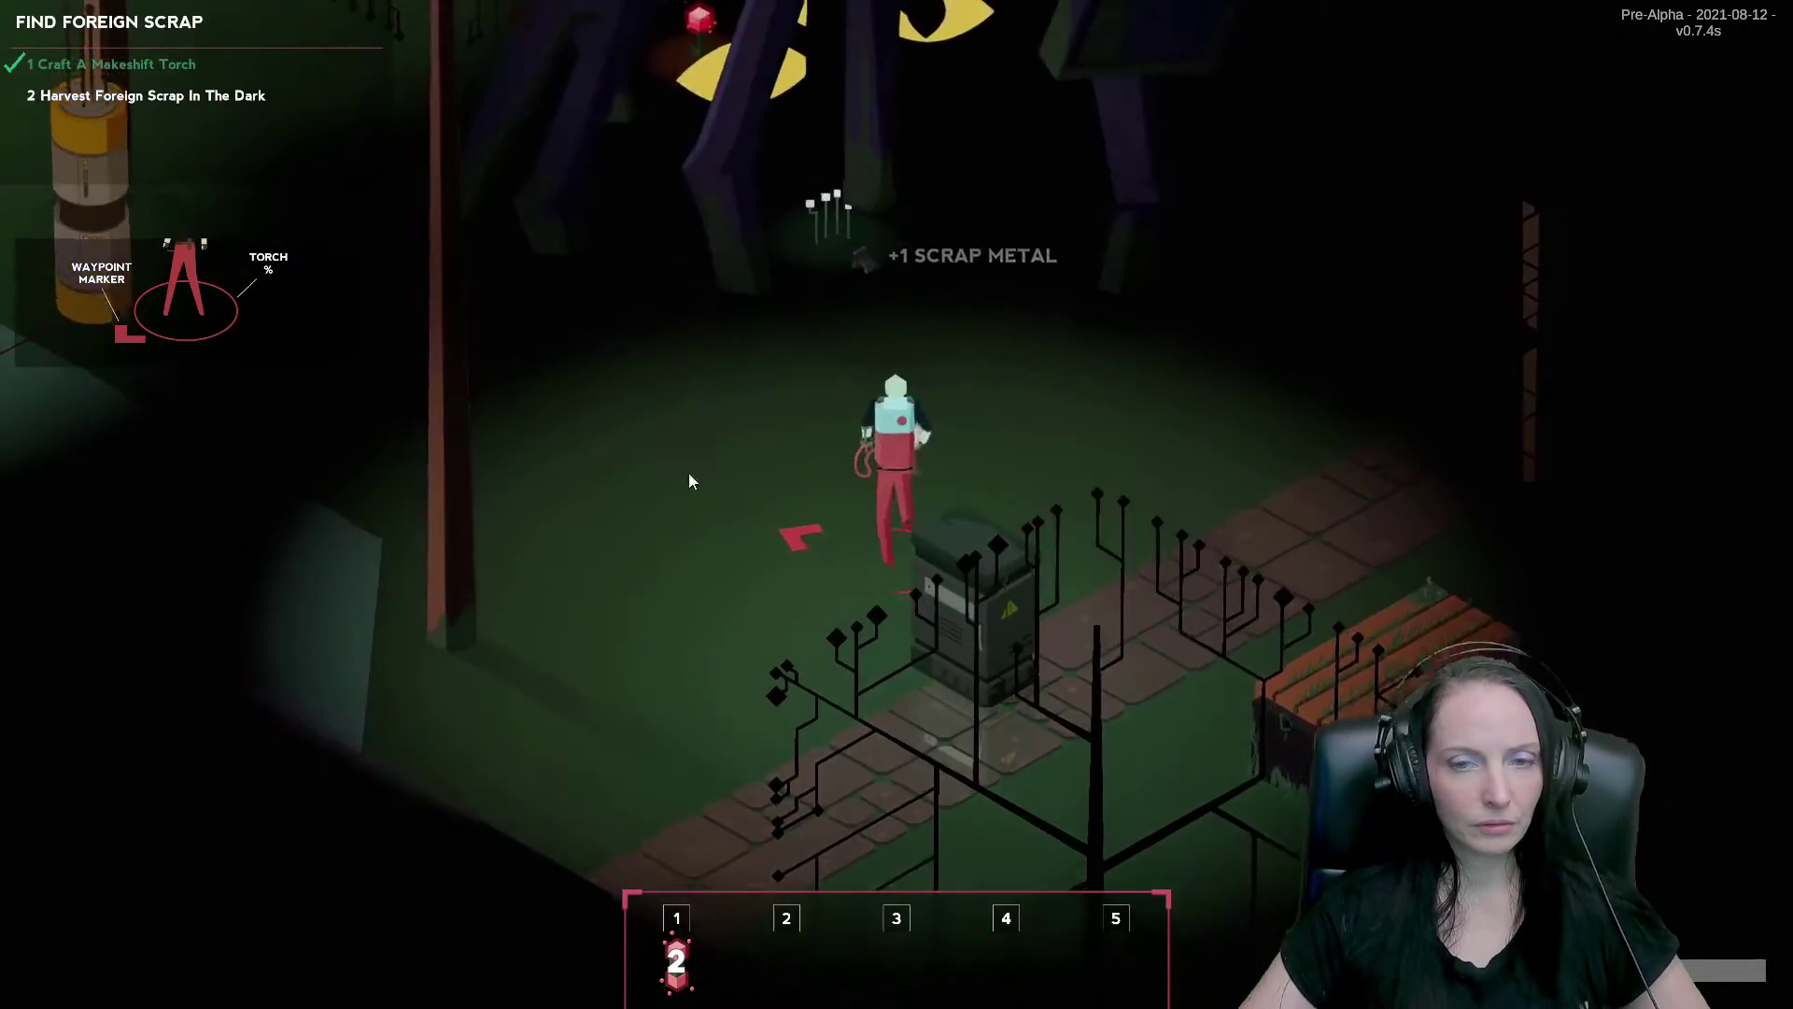
{"action": "key", "text": "a"}
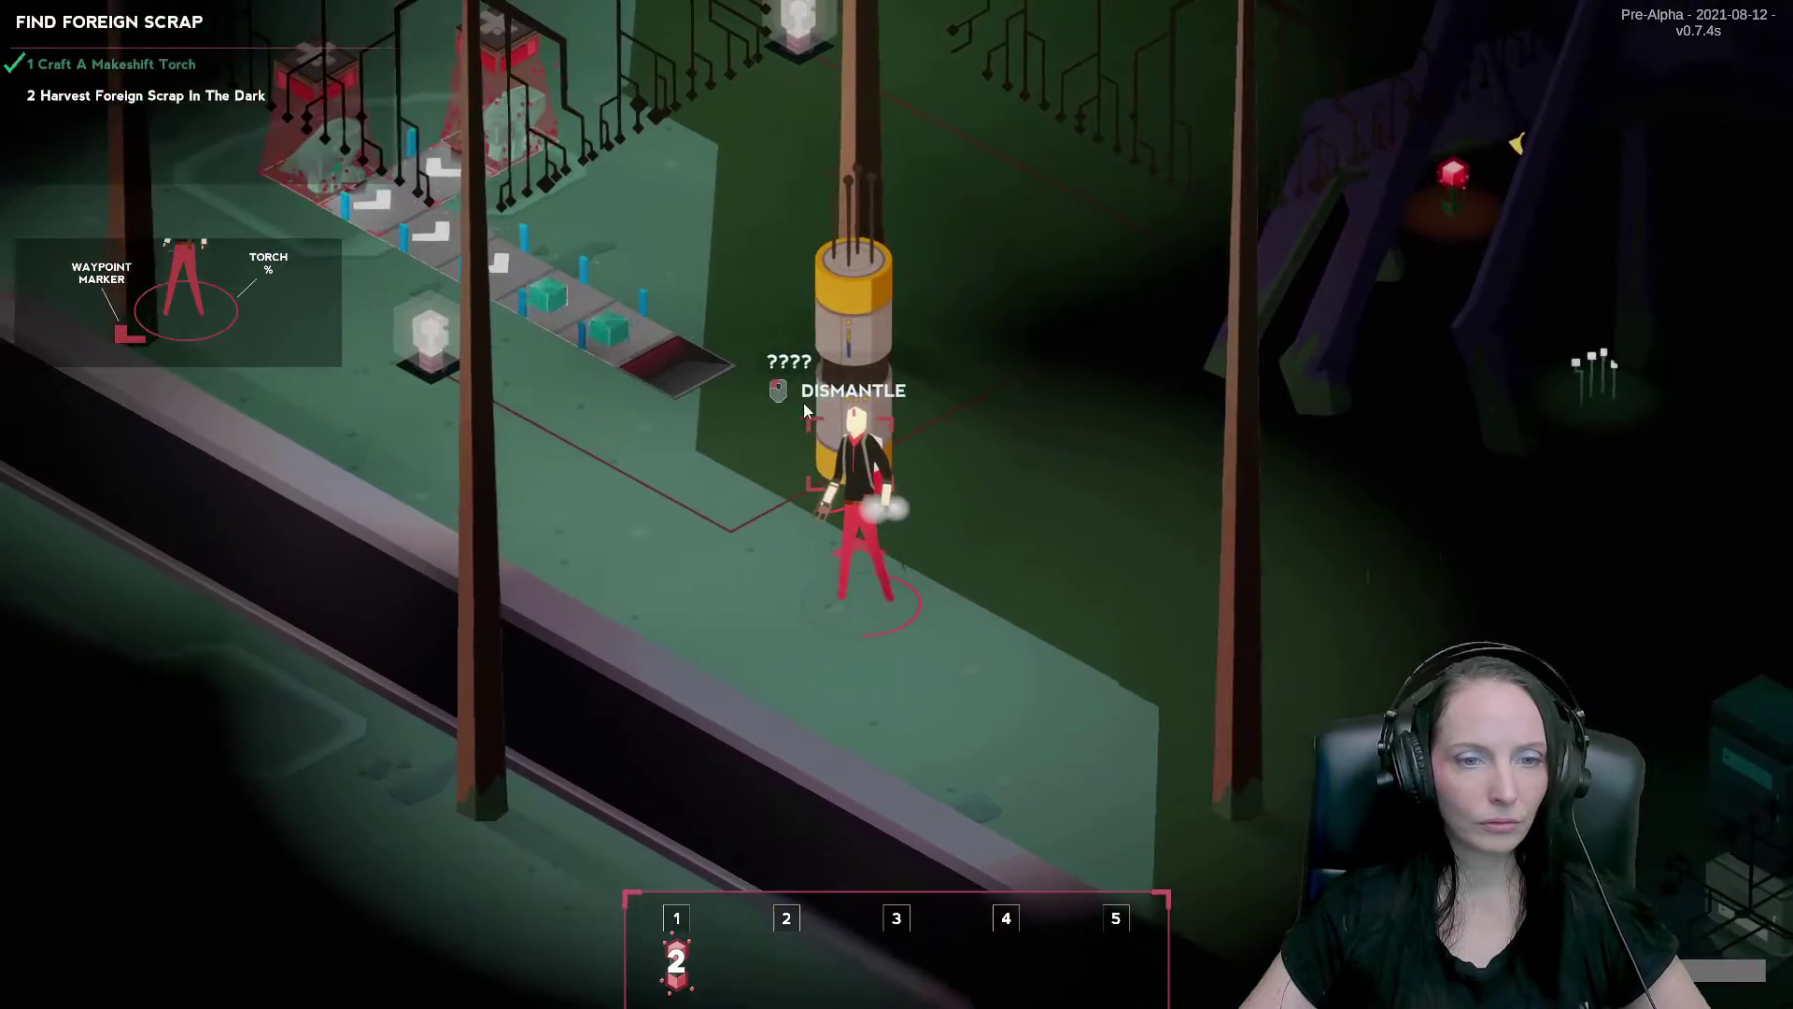
{"action": "key", "text": "a"}
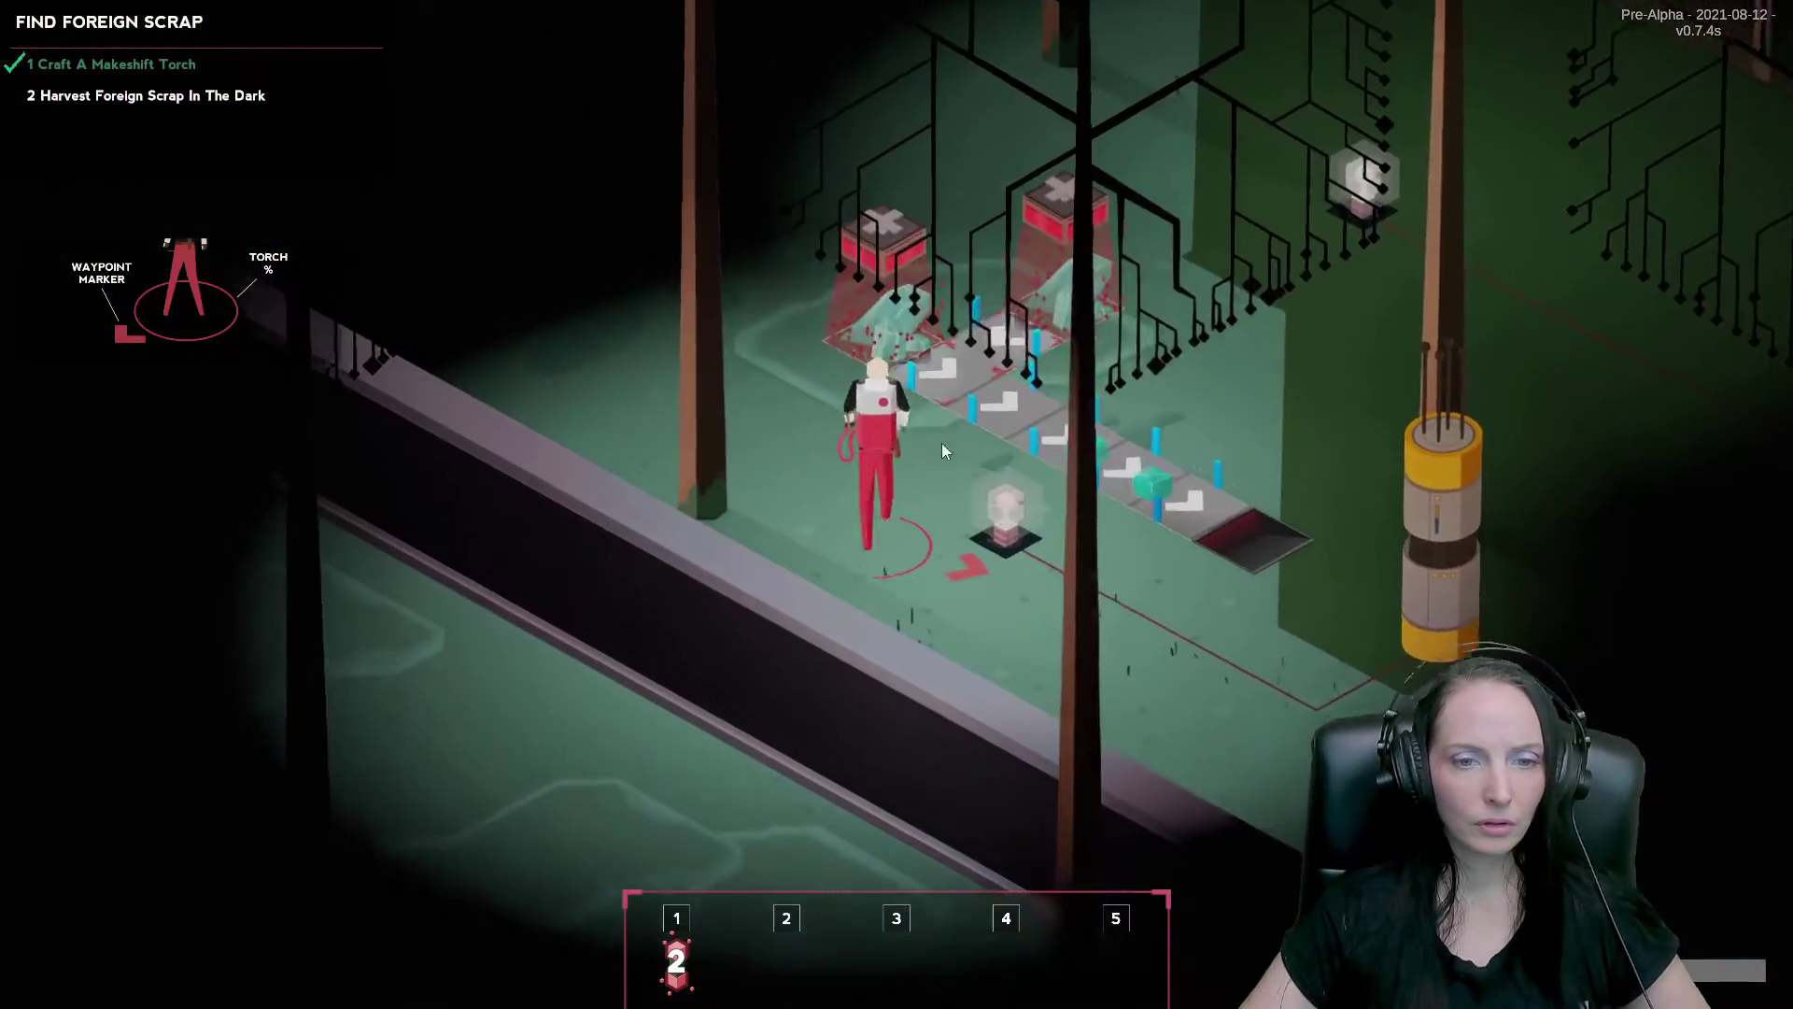
{"action": "key", "text": "d"}
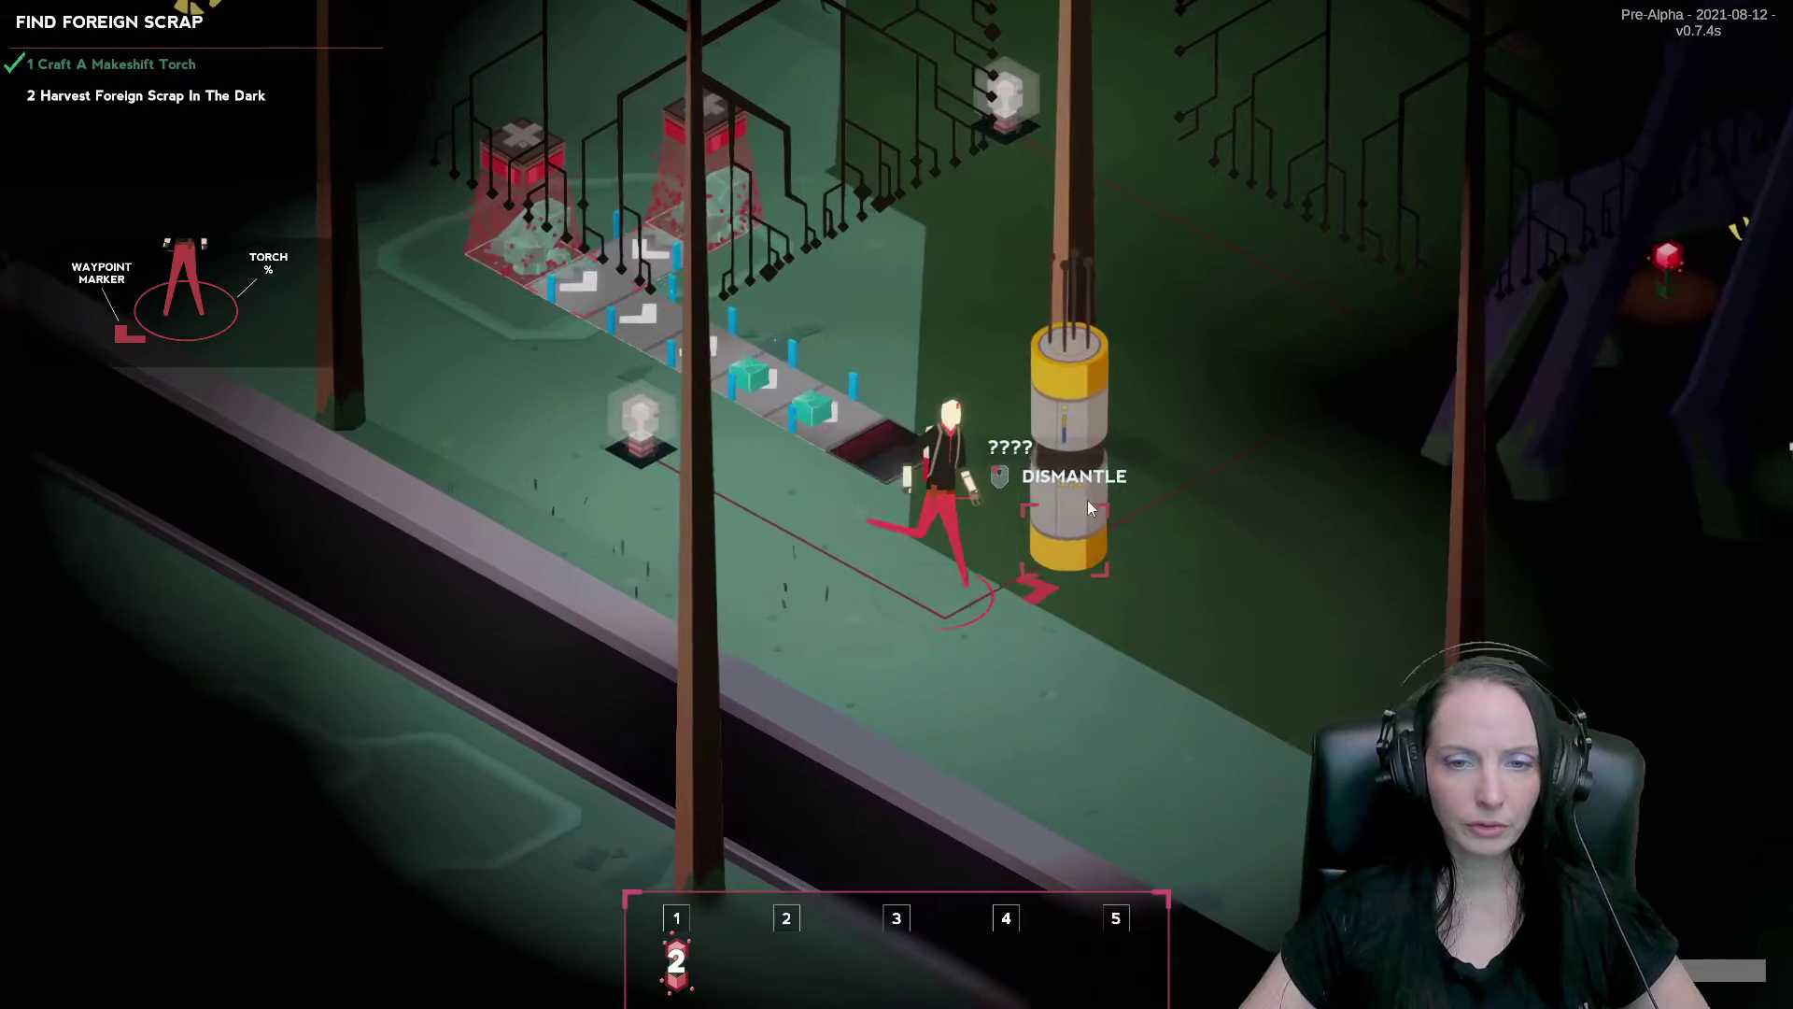
{"action": "left_click", "coordinate": [1079, 501]}
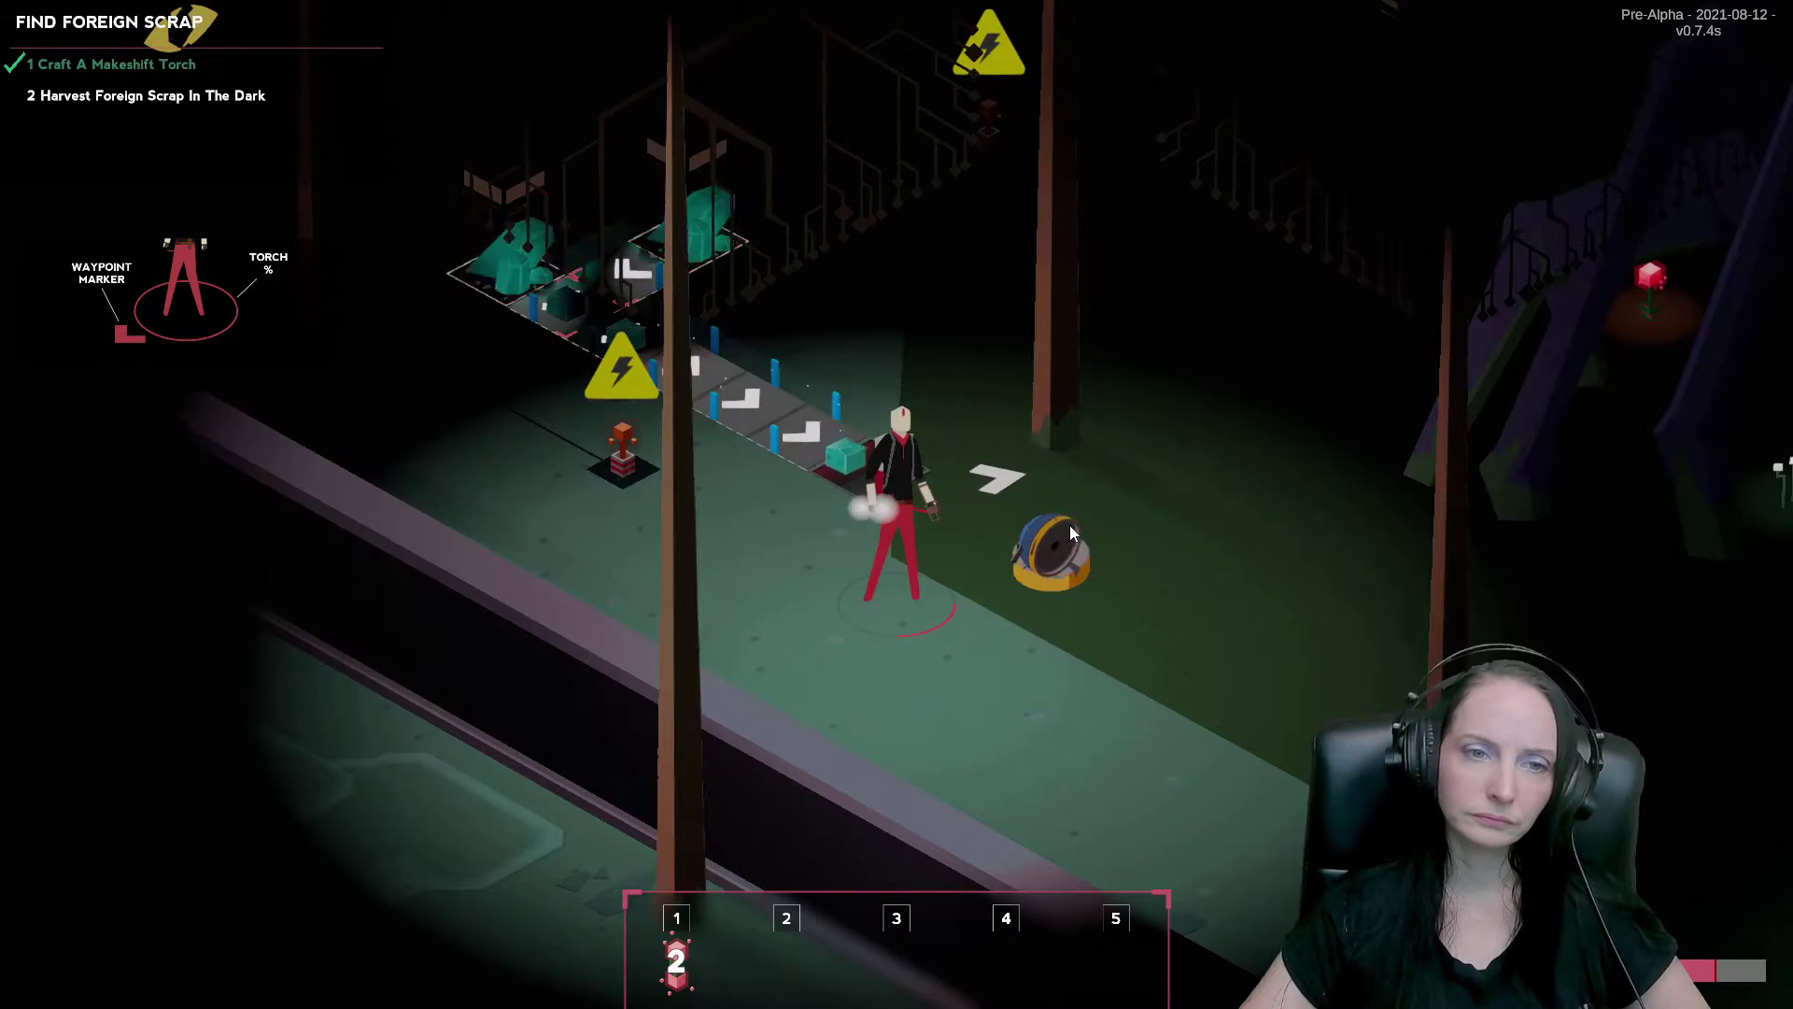
Try picking up the foreign scrap, then review the carried materials in the full inventory.
{"action": "left_click", "coordinate": [1068, 526]}
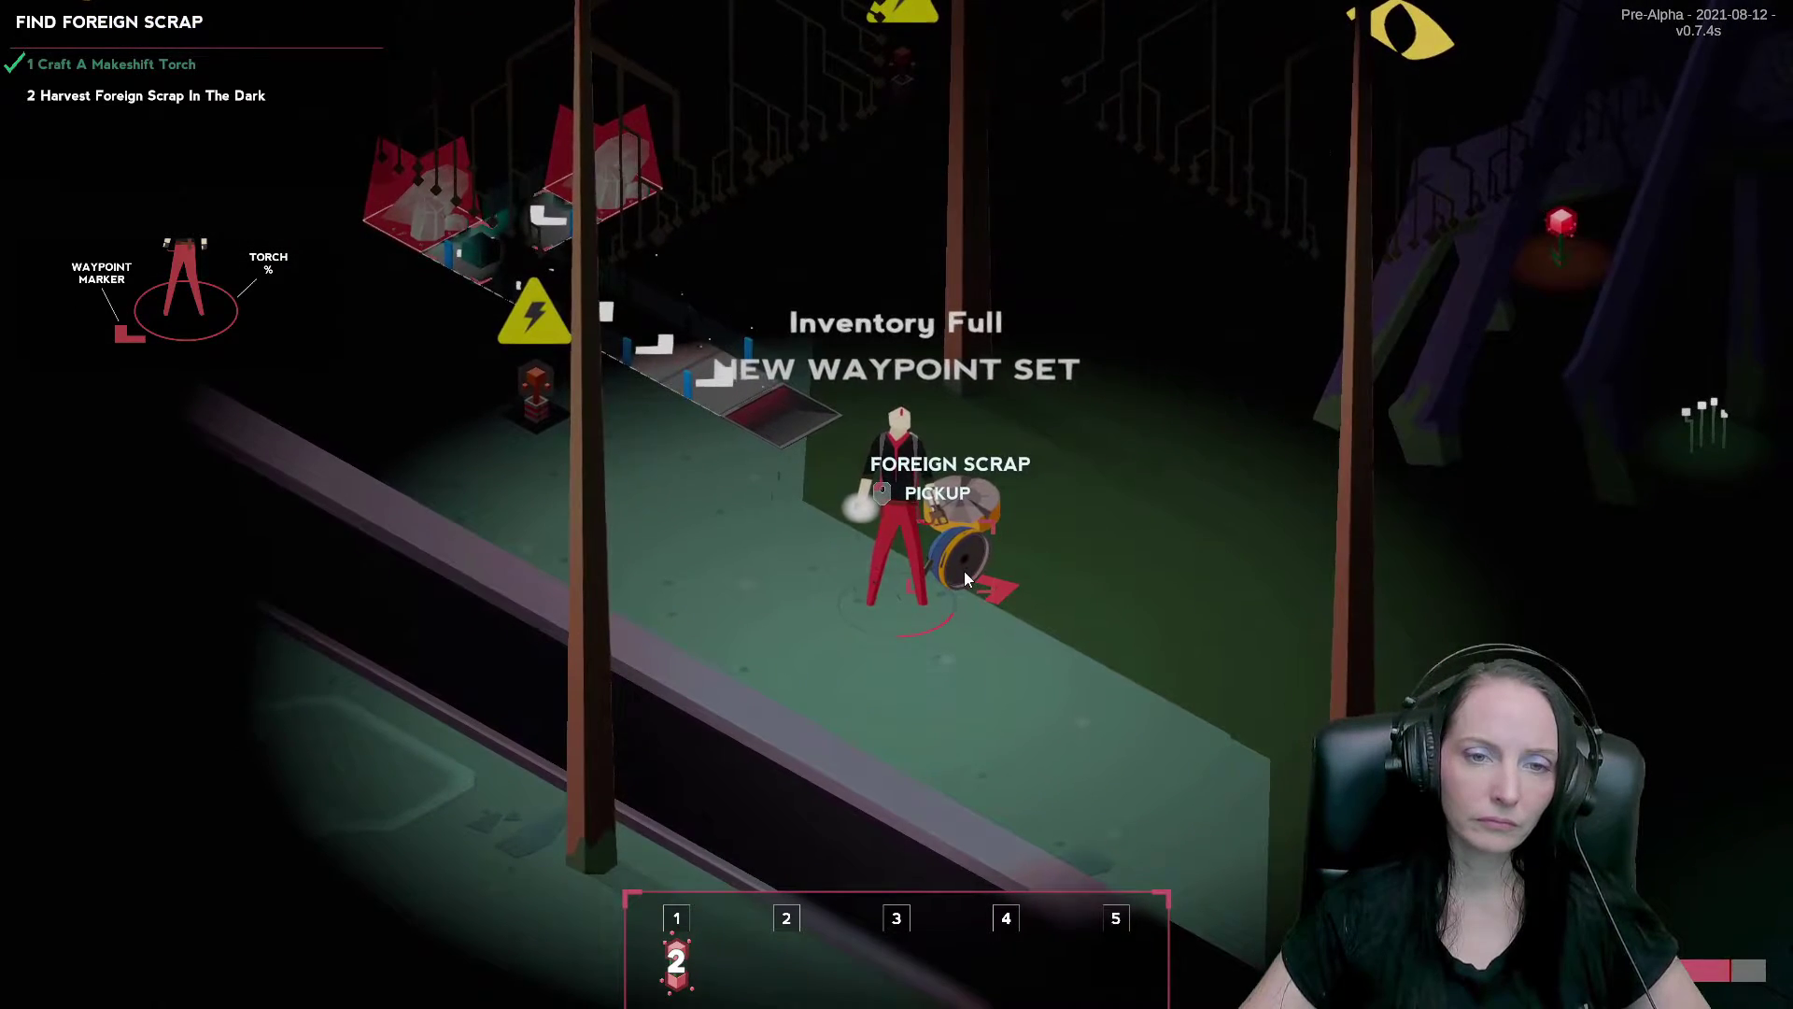
{"action": "key", "text": "Tab"}
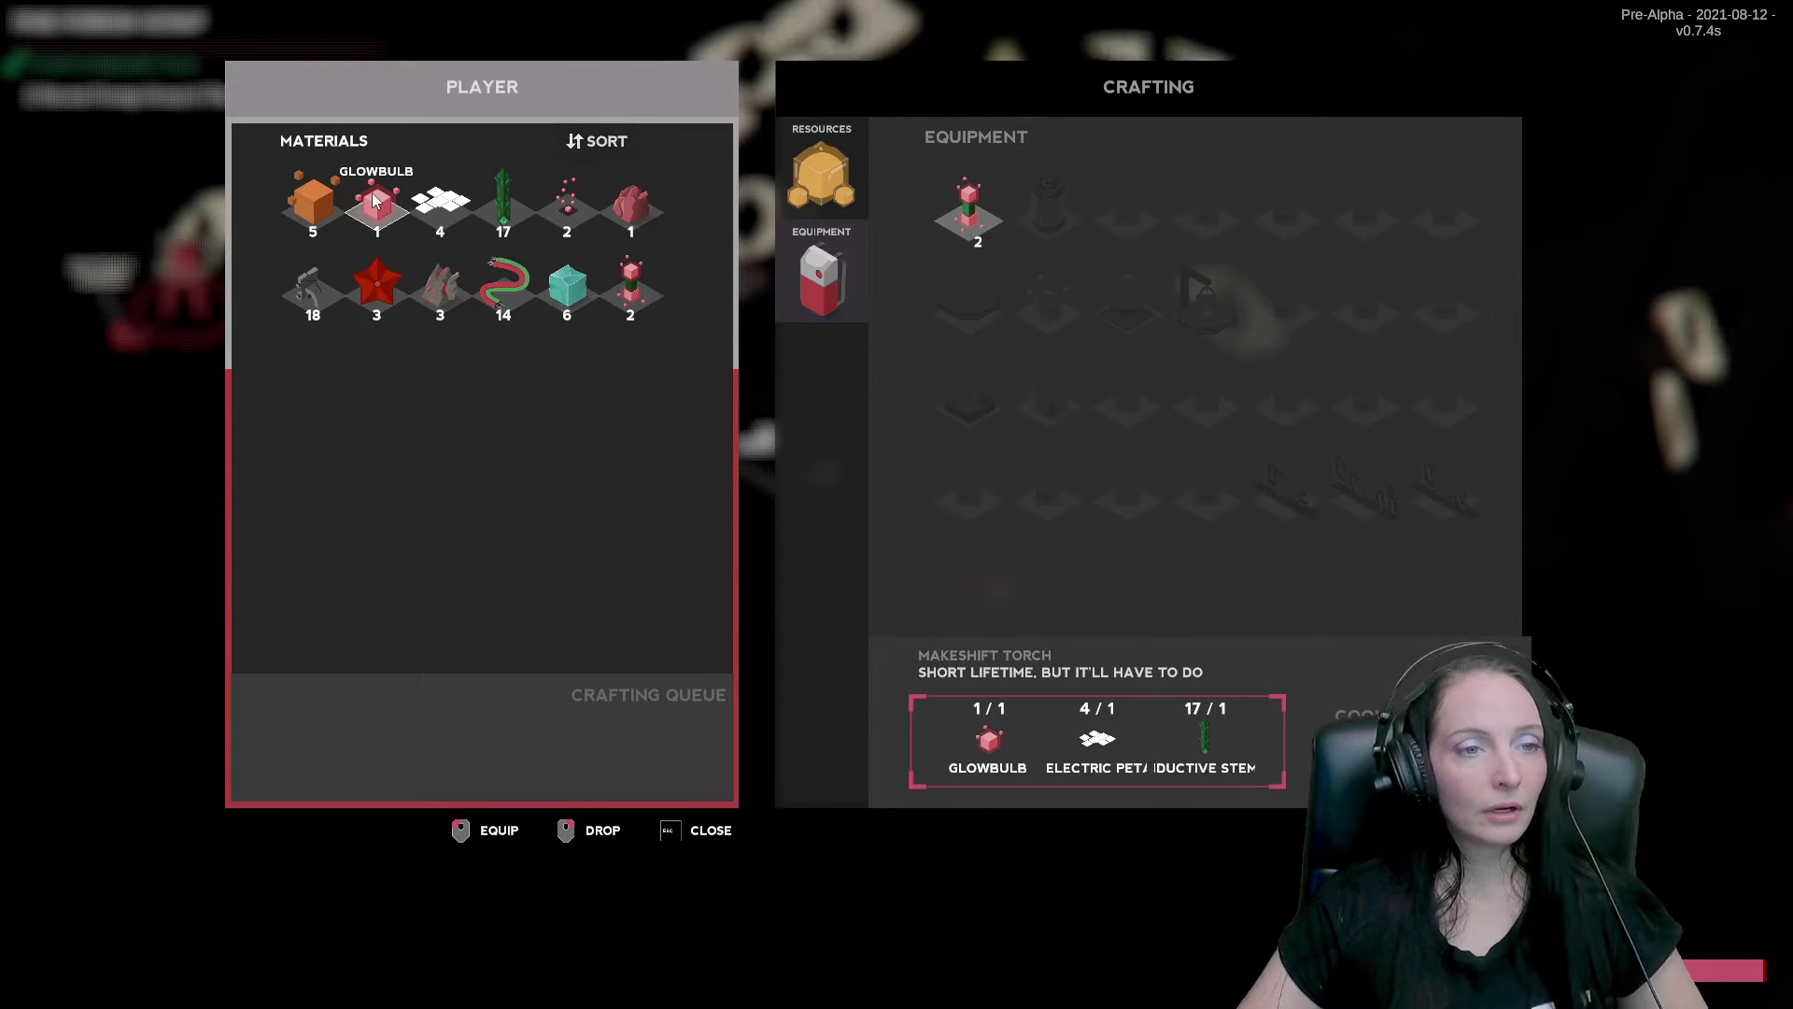
{"action": "key", "text": "Tab"}
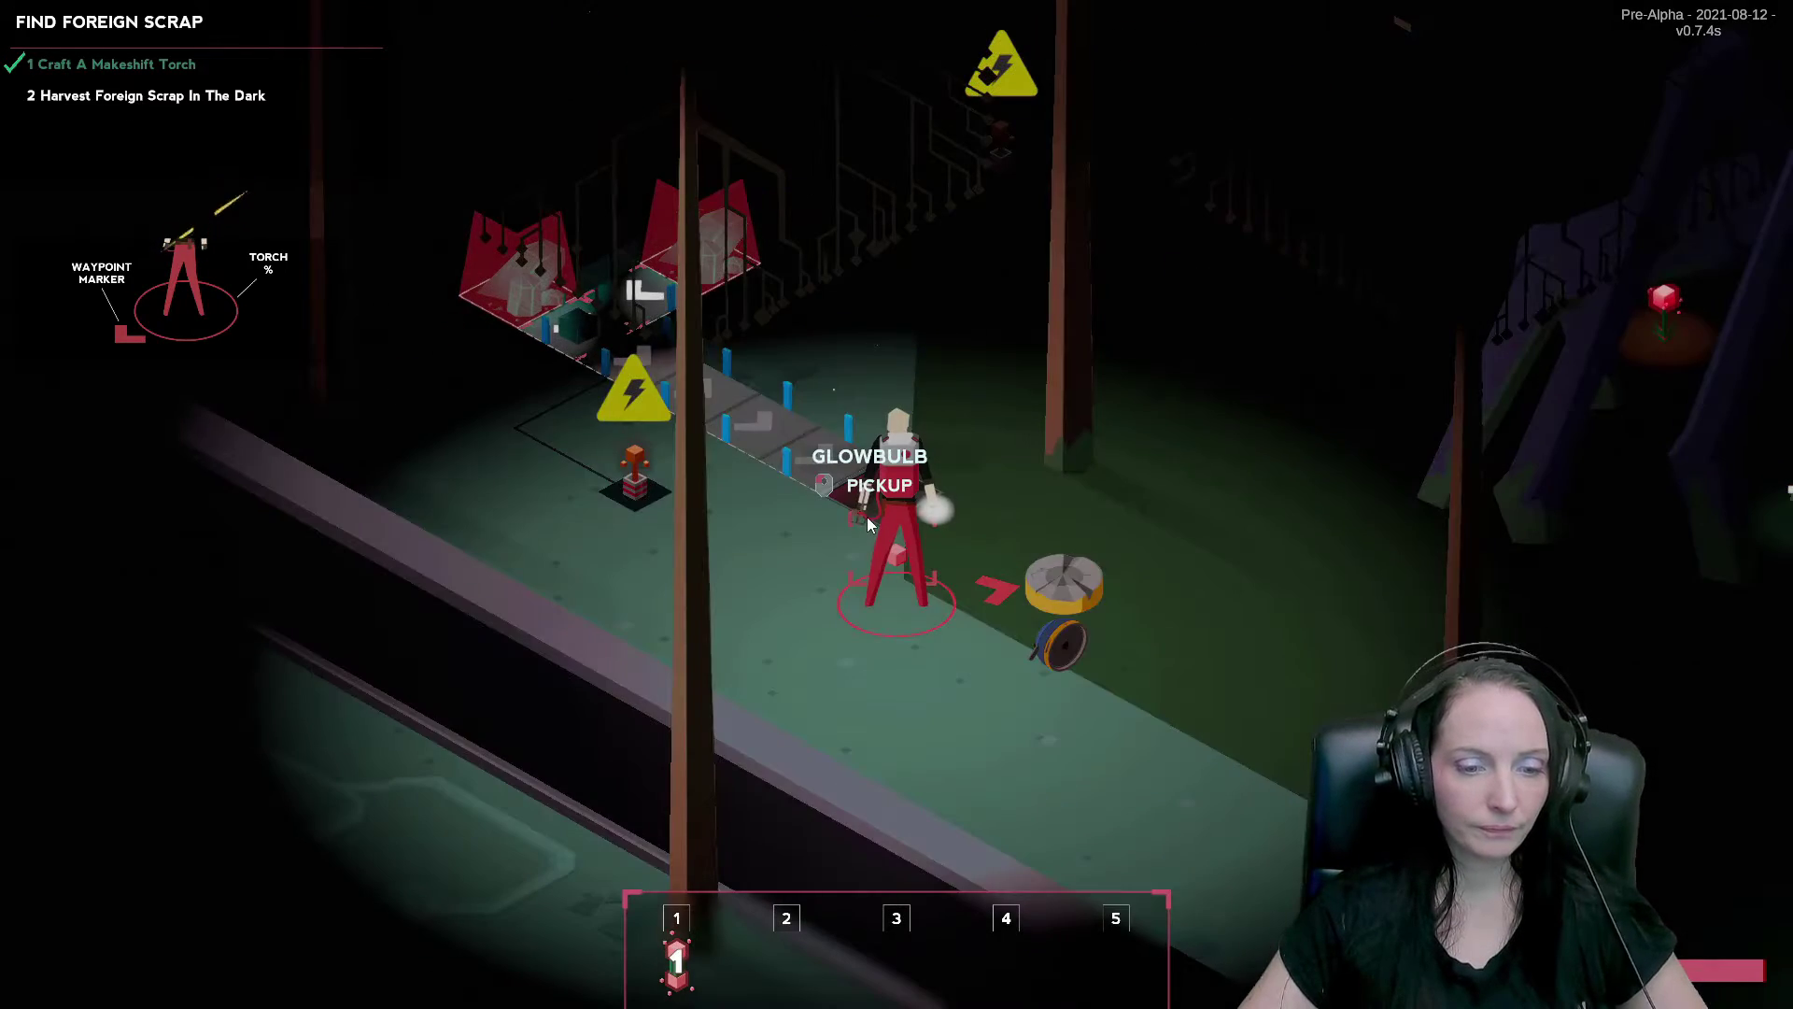
Harvest the foreign scrap pile to check off the Find Foreign Scrap objective.
{"action": "left_click", "coordinate": [993, 589]}
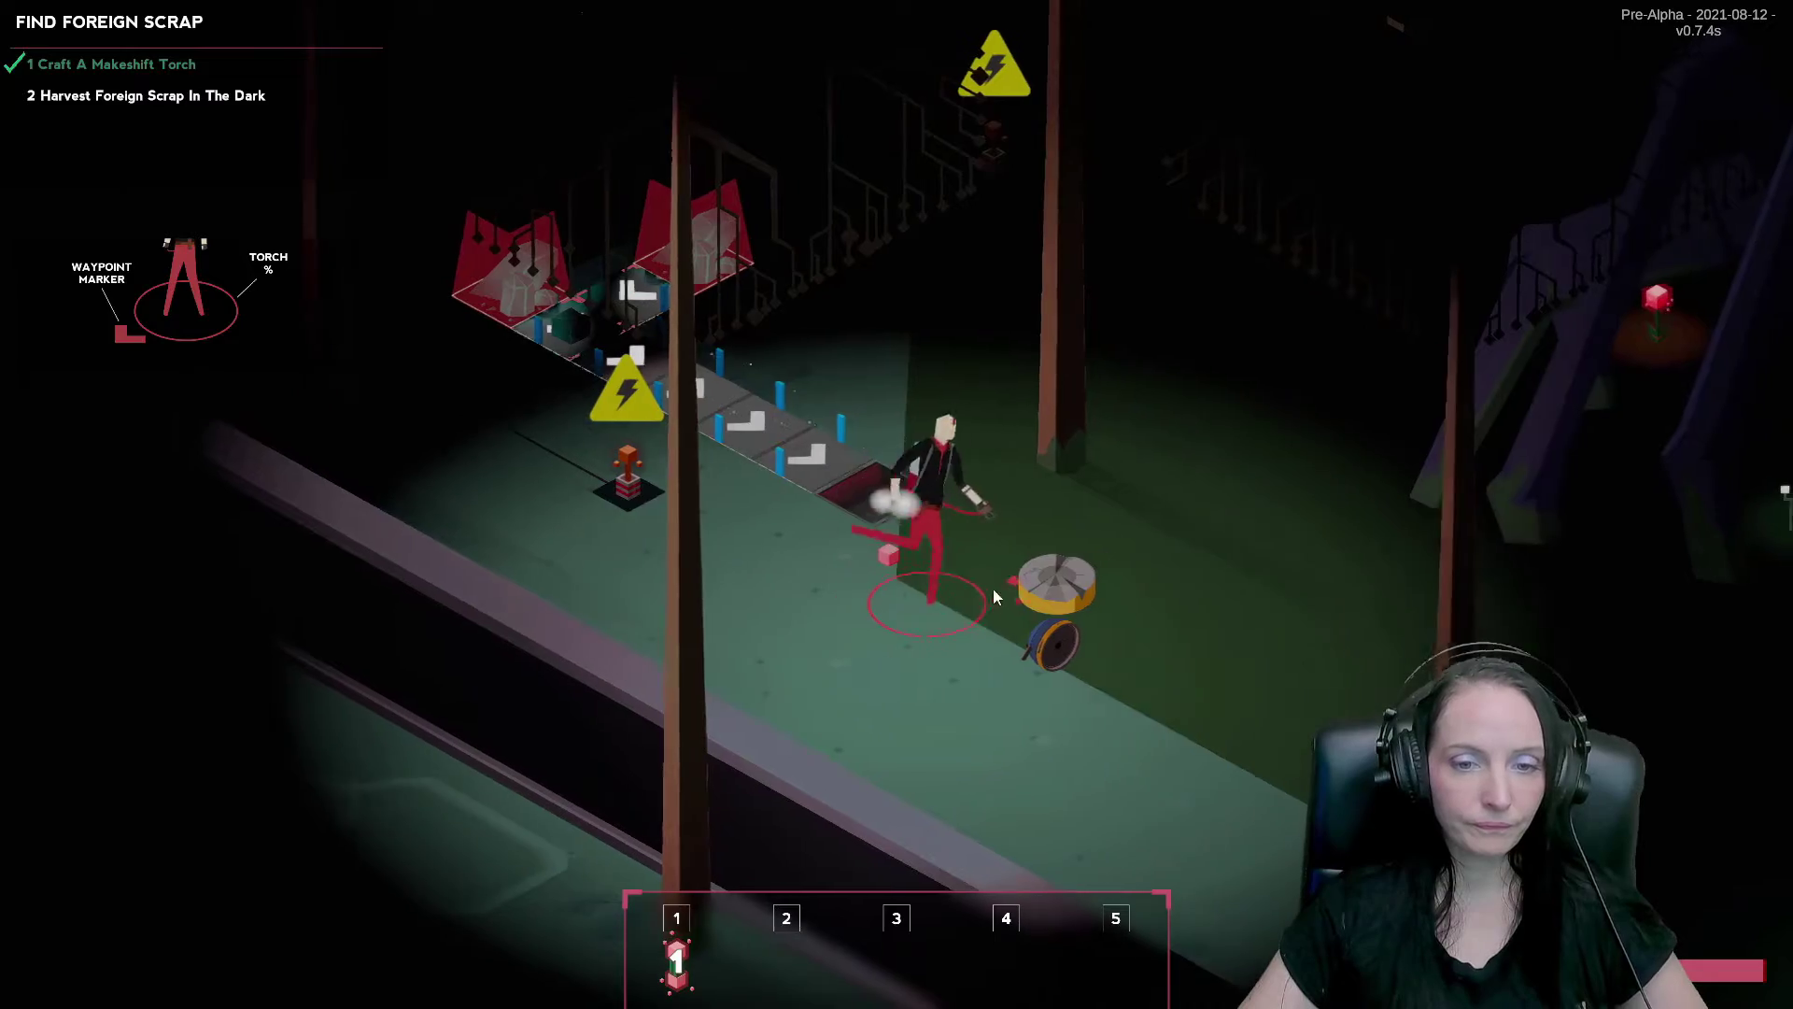
{"action": "key", "text": "a"}
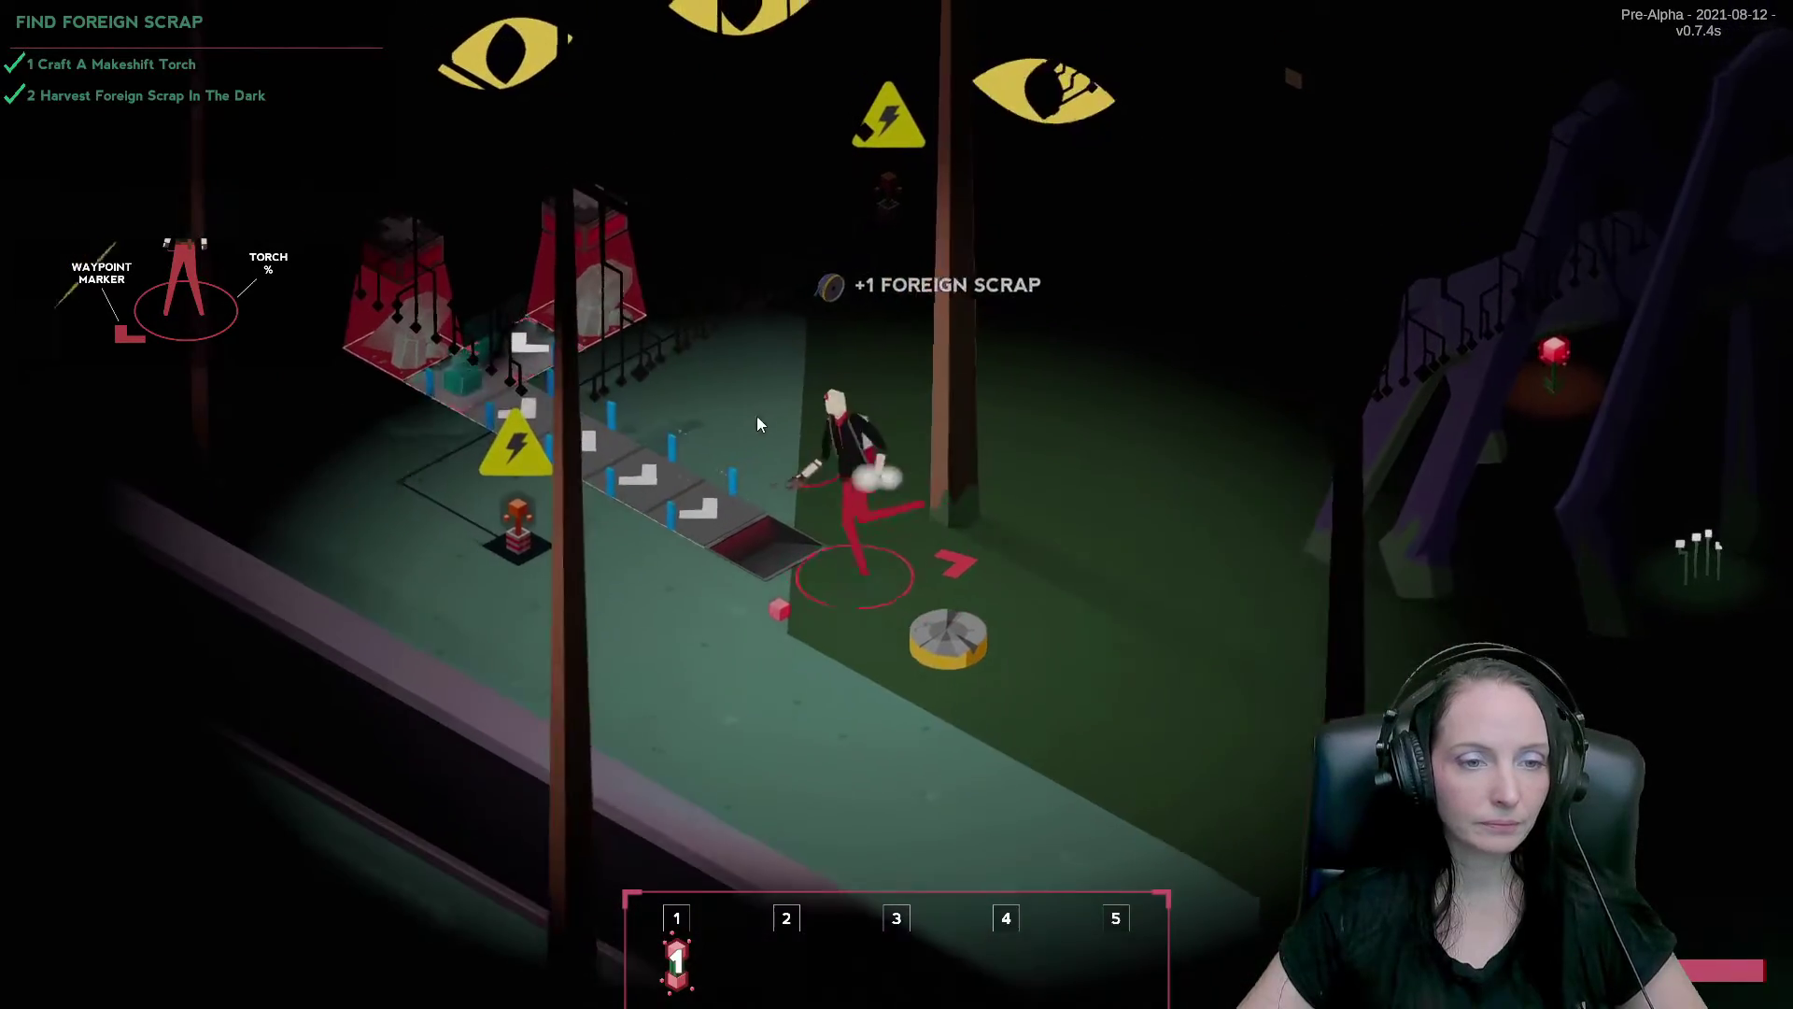
{"action": "key", "text": "w"}
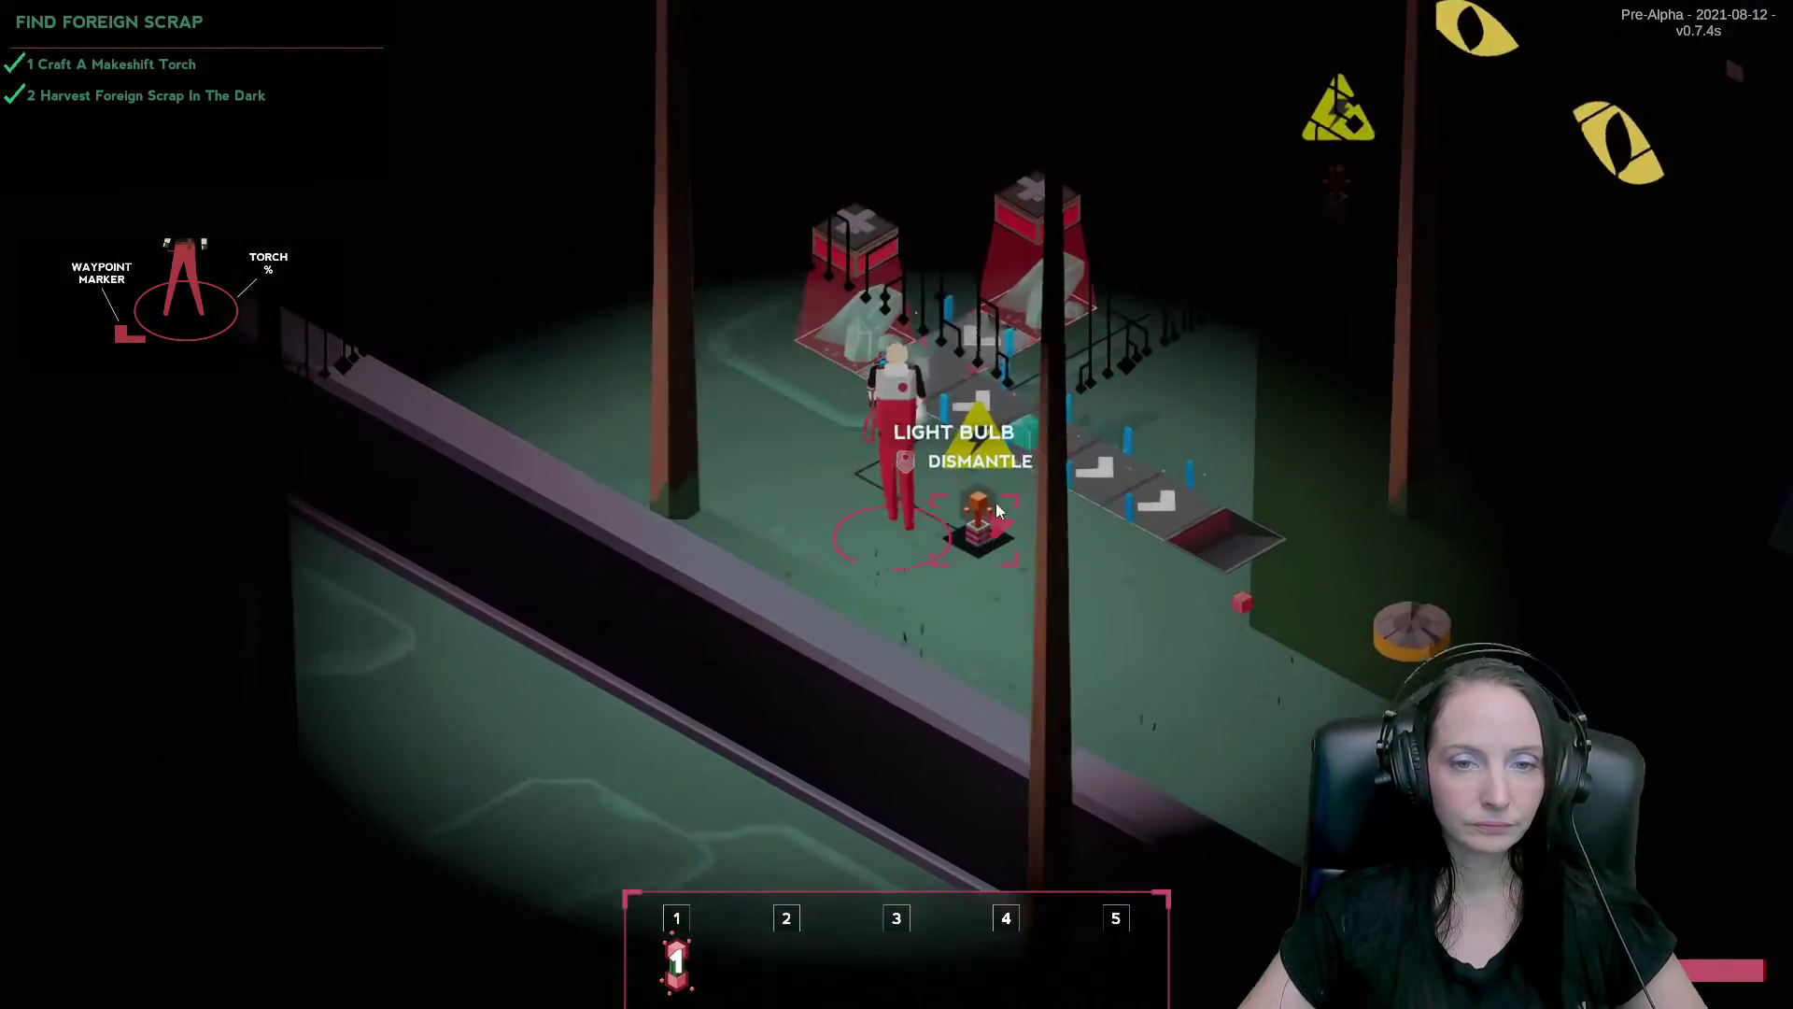
Run right past the quartz patch and through the trees back to the Fuel Depot.
{"action": "key", "text": "d"}
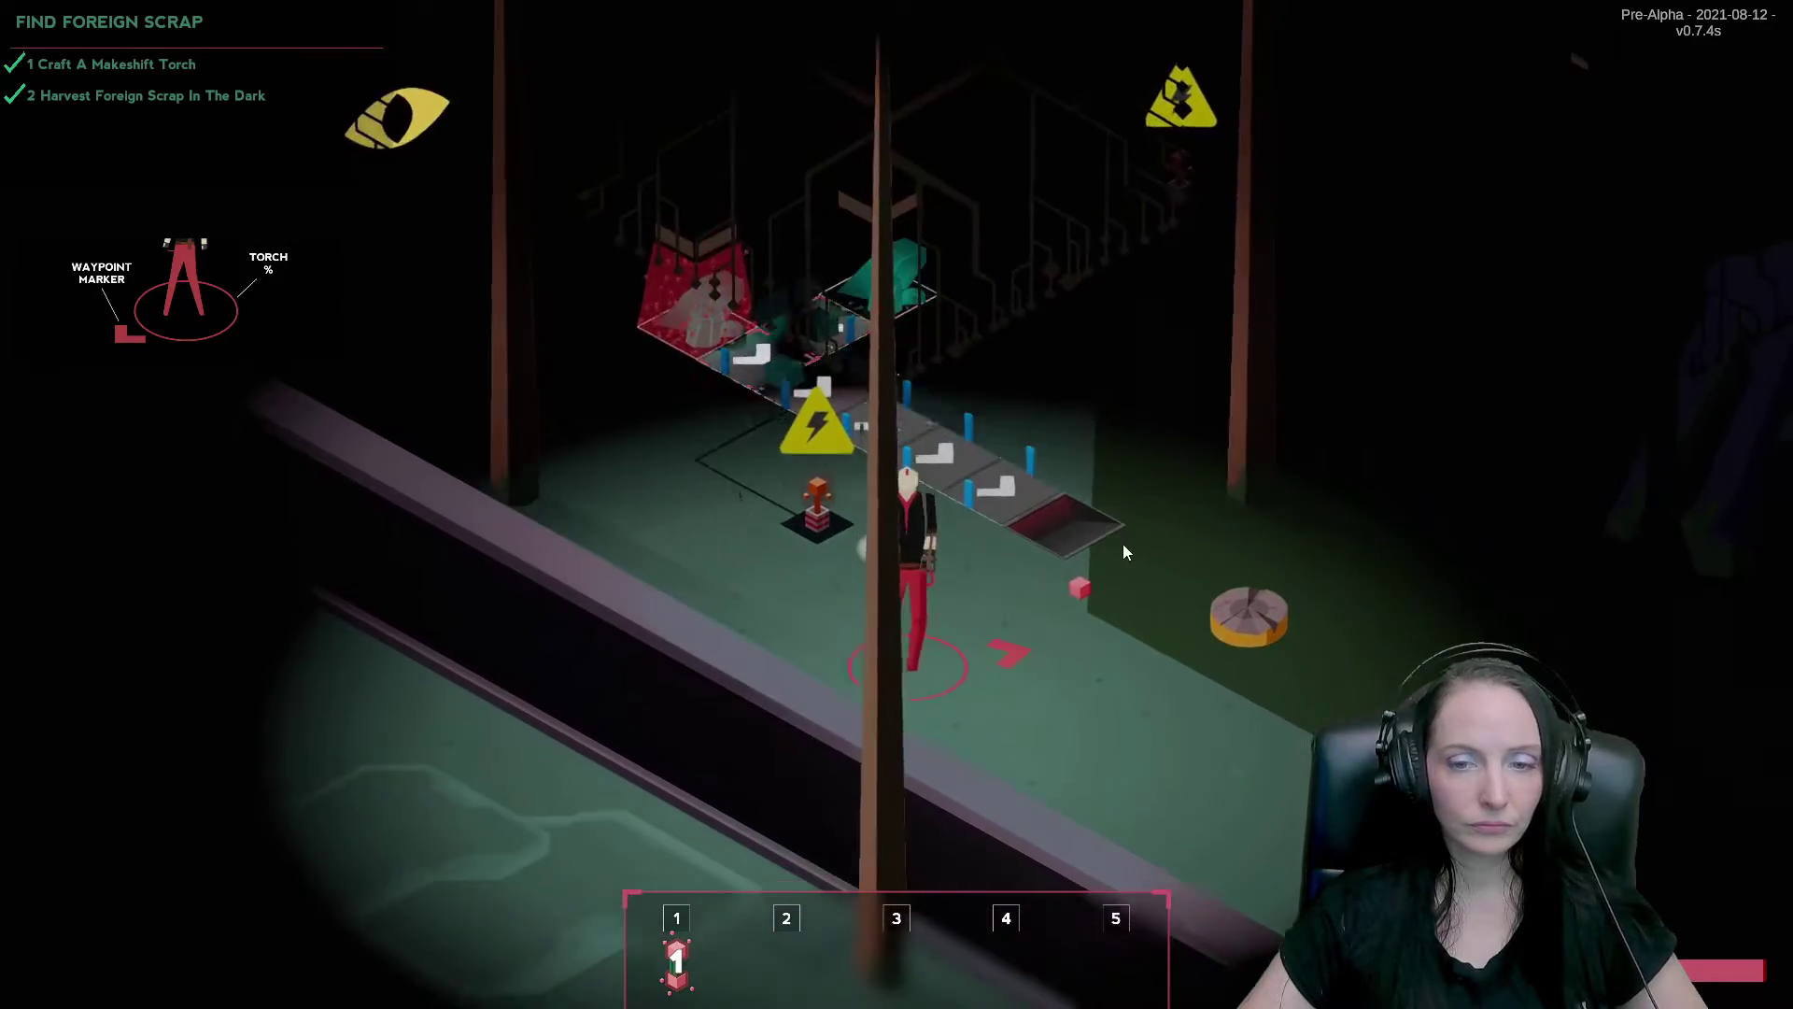
{"action": "key", "text": "d"}
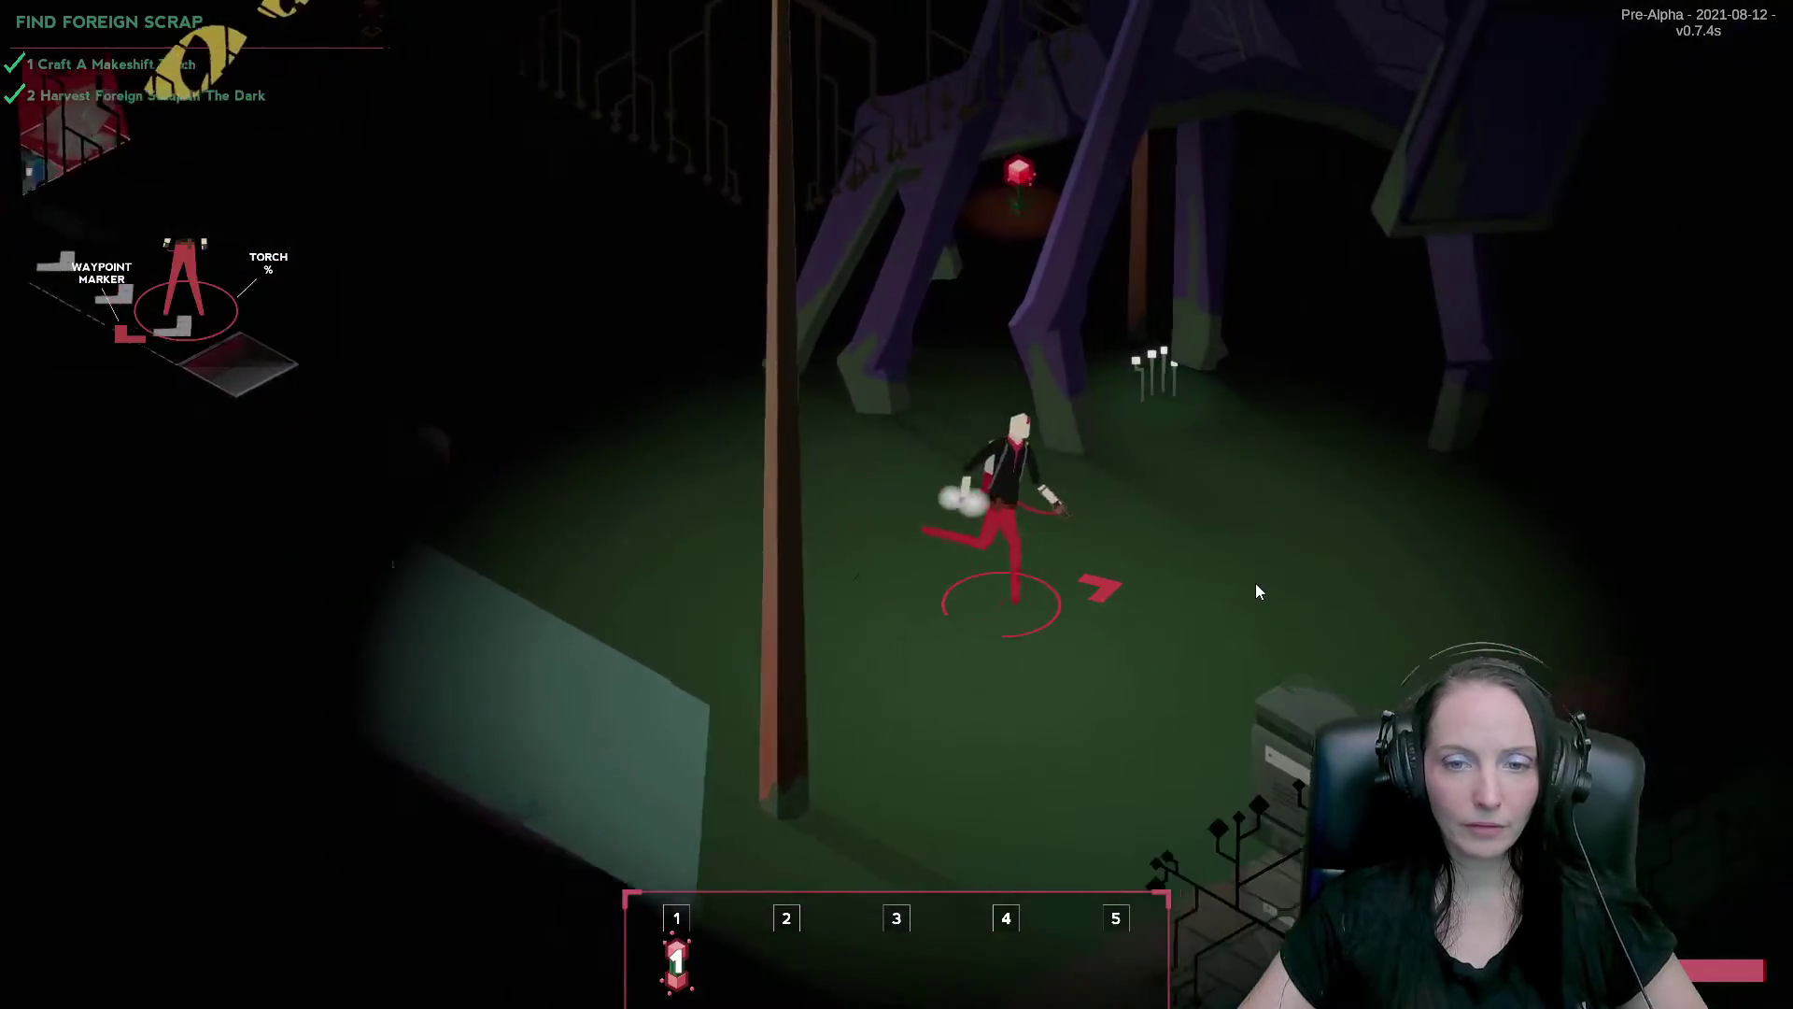
{"action": "key", "text": "d"}
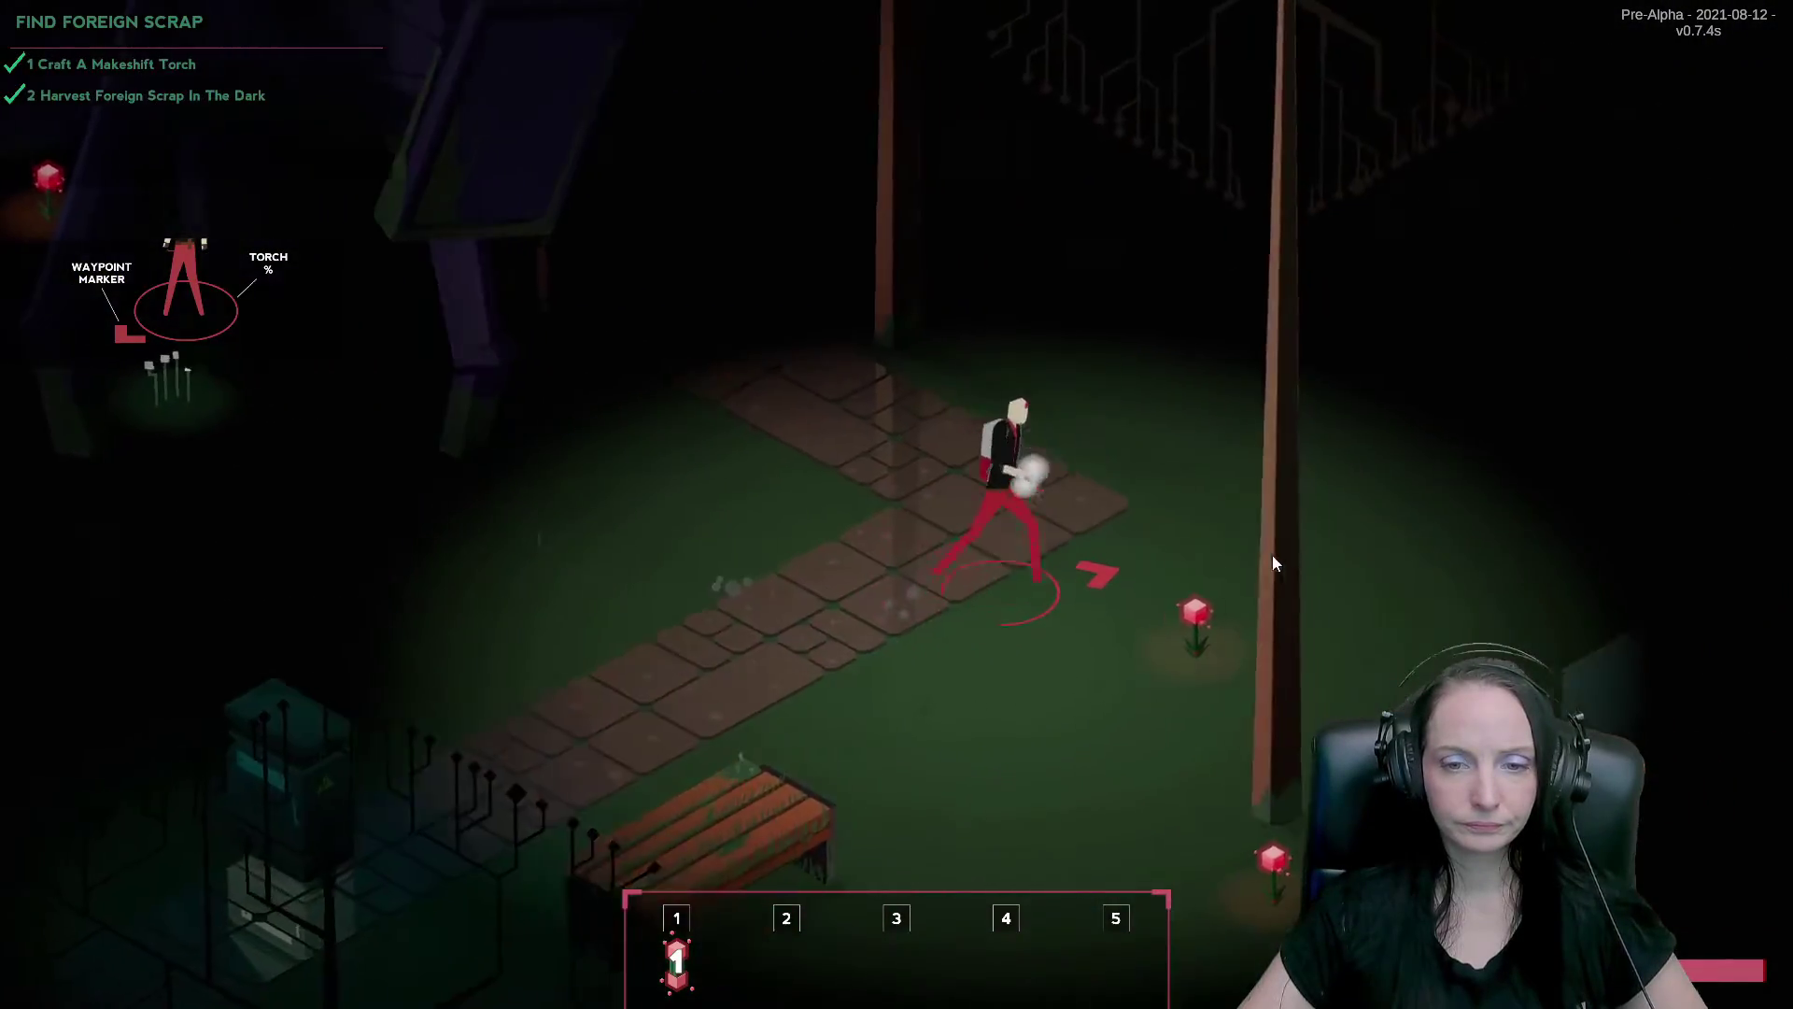
{"action": "key", "text": "d"}
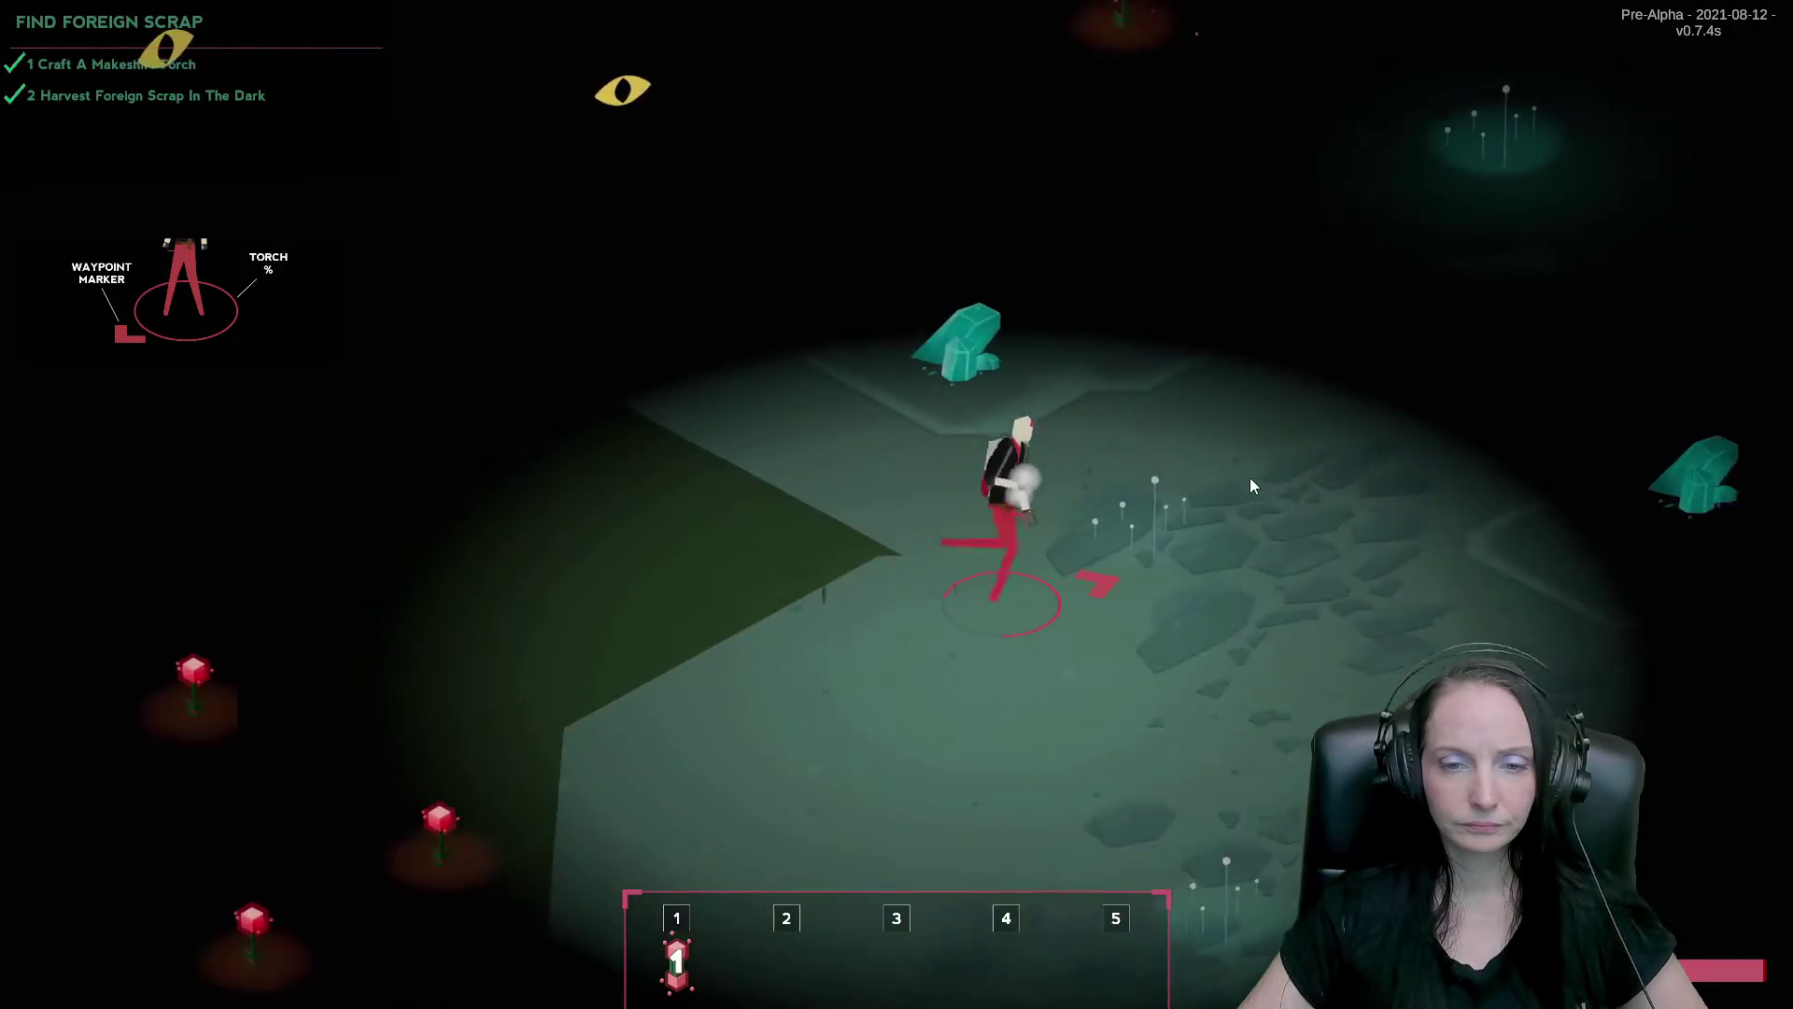
{"action": "key", "text": "d"}
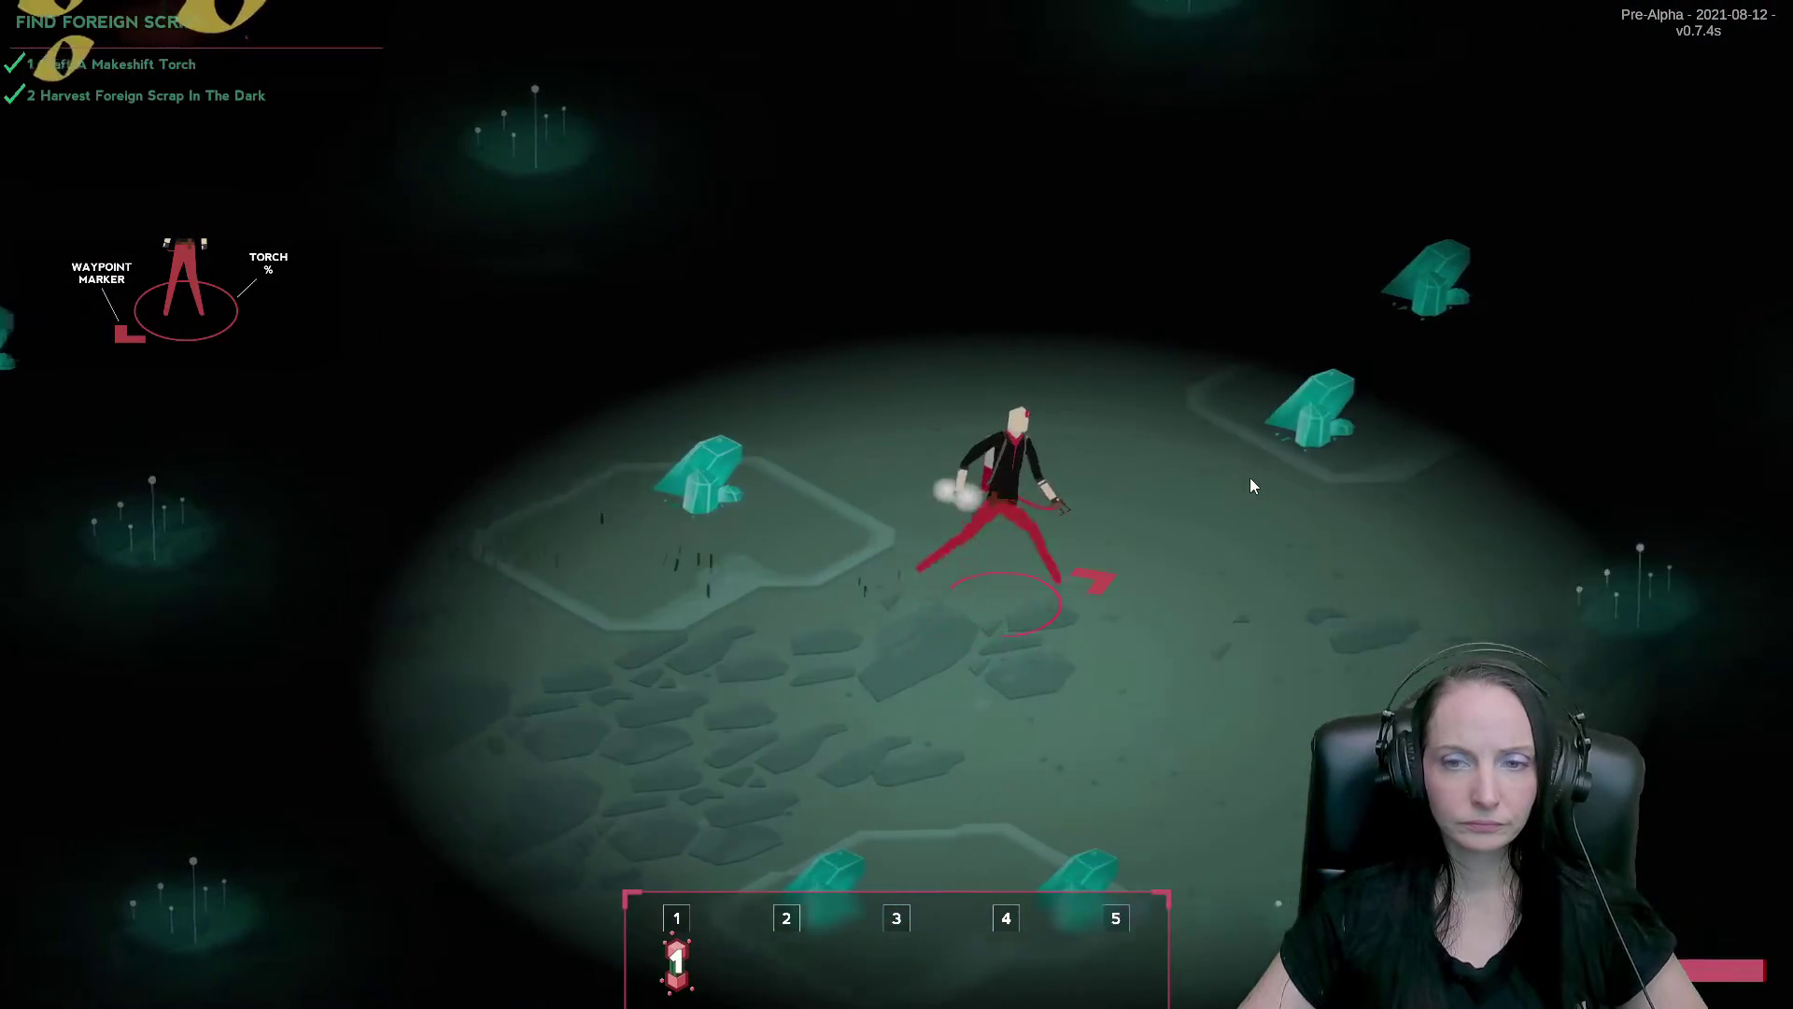
{"action": "key", "text": "d"}
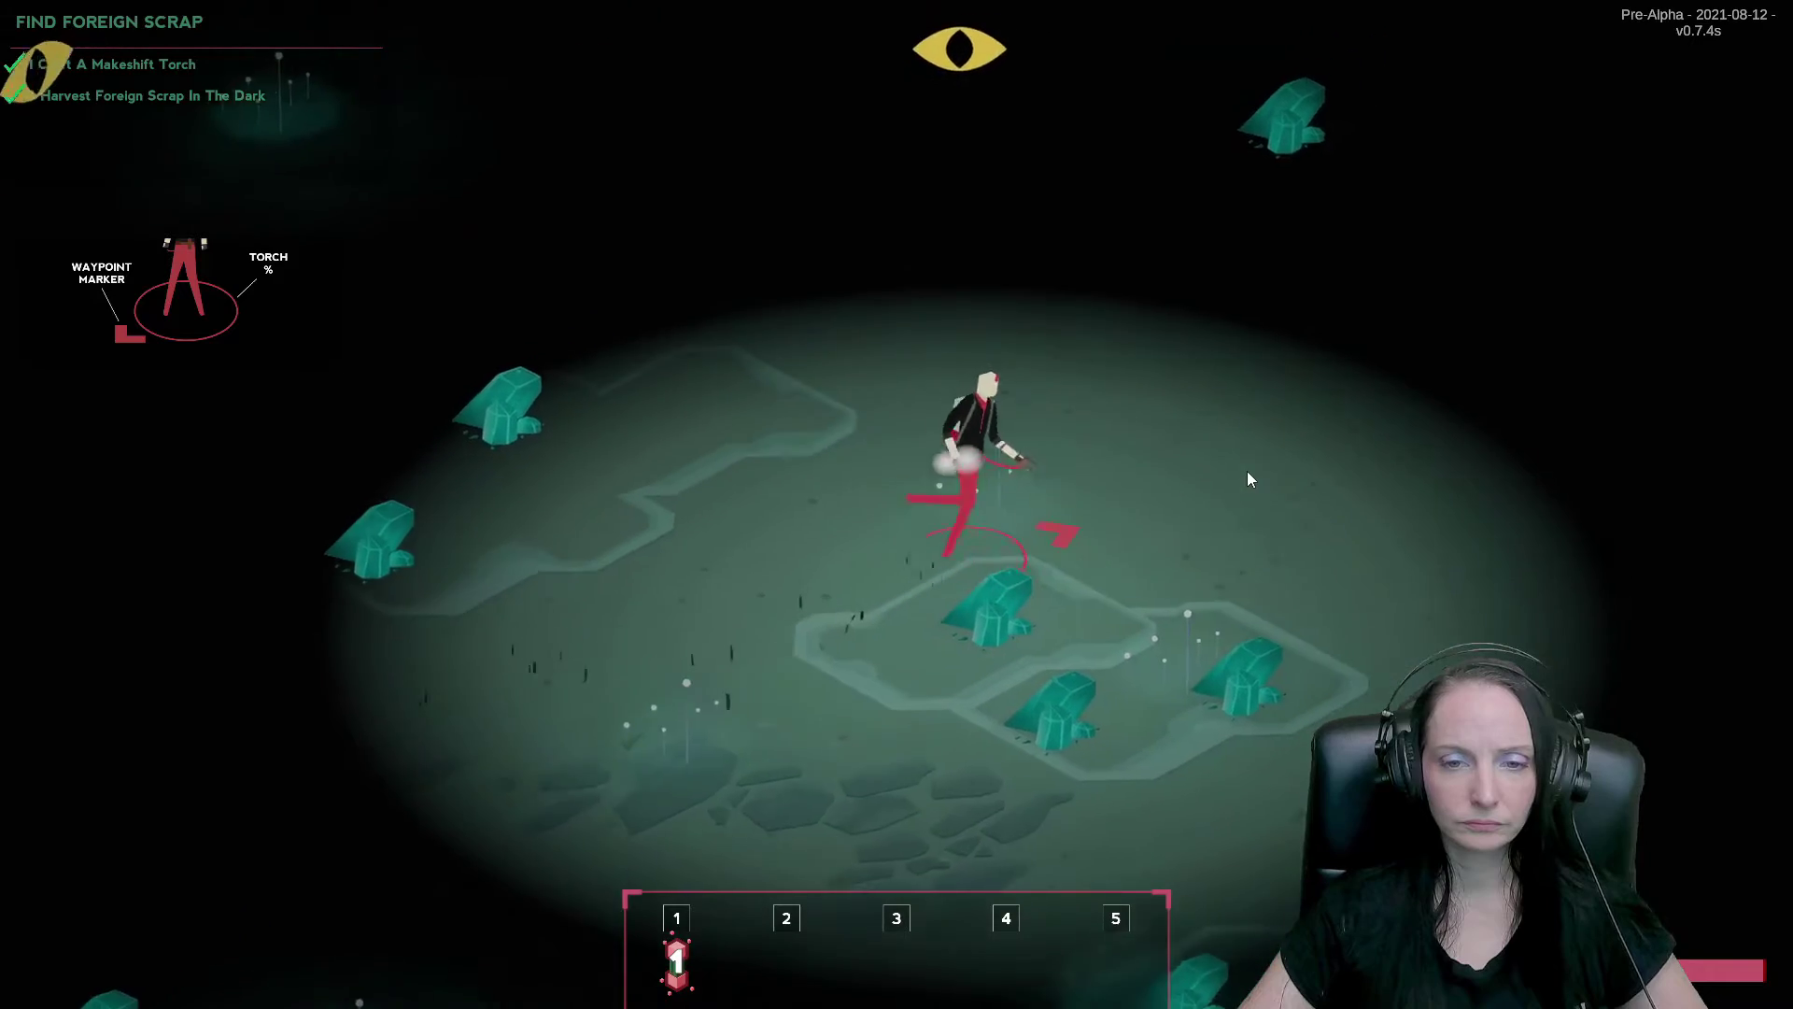
{"action": "key", "text": "d"}
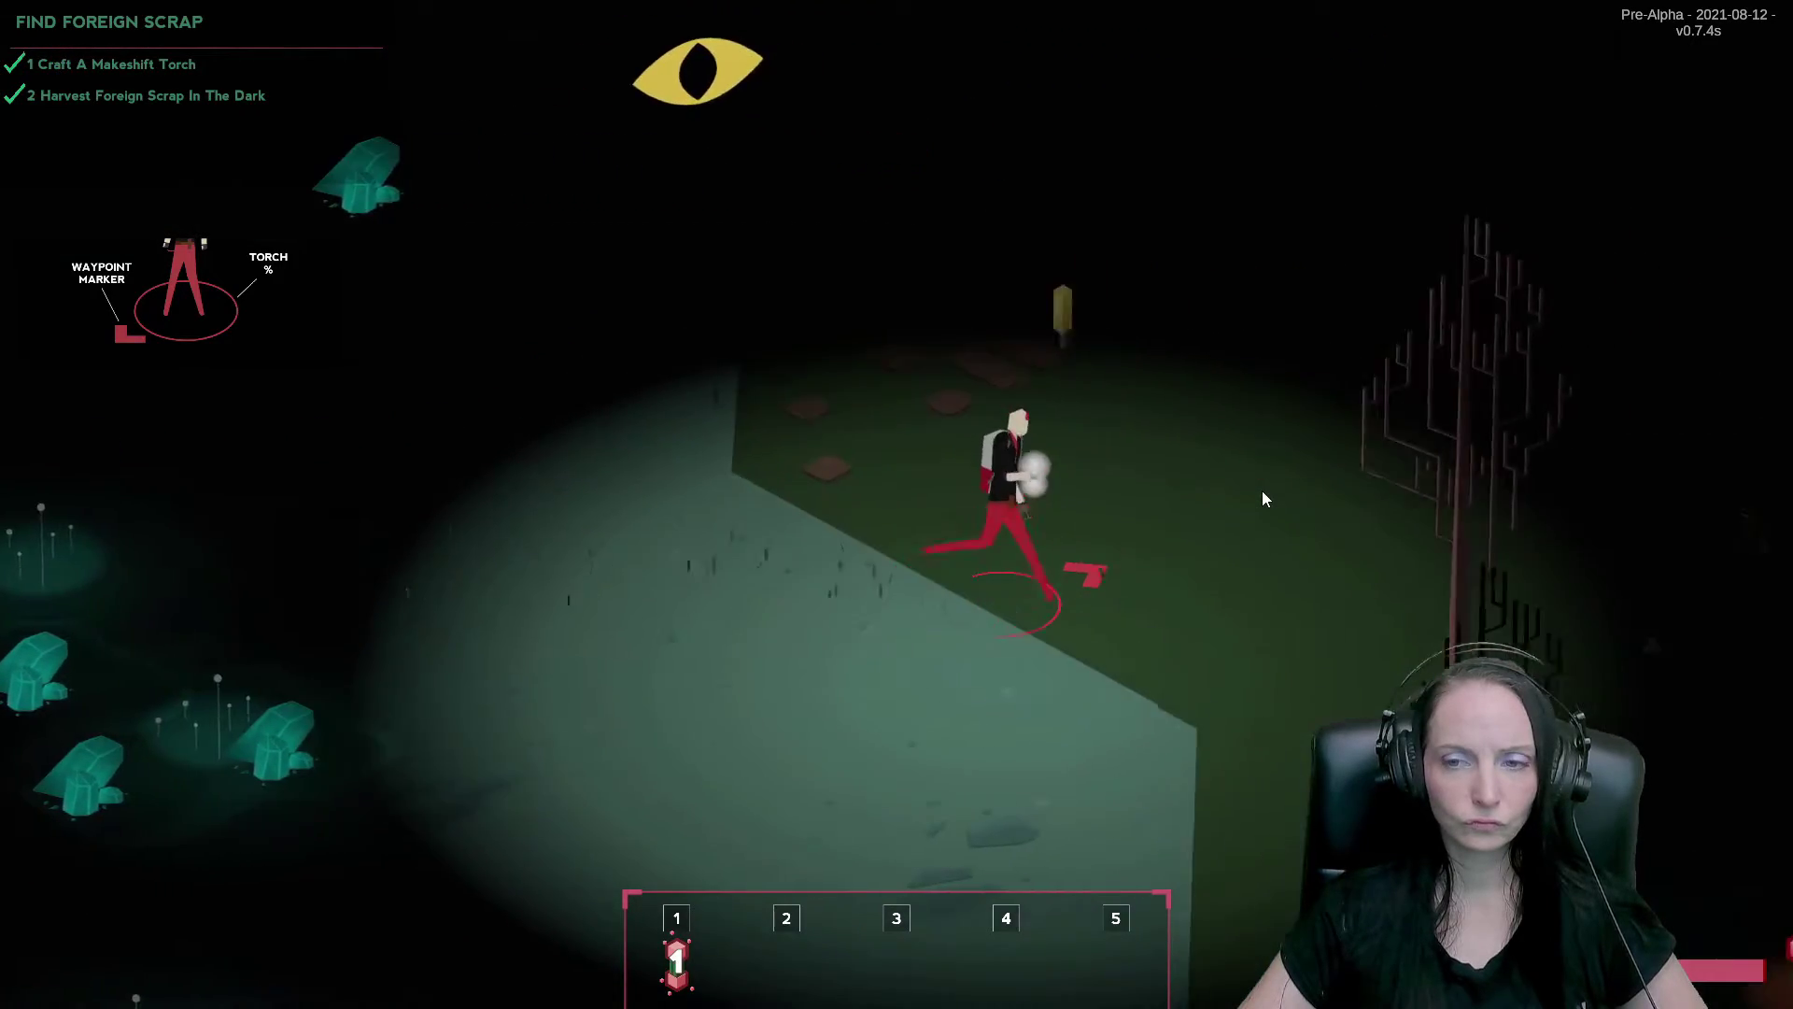
{"action": "key", "text": "d"}
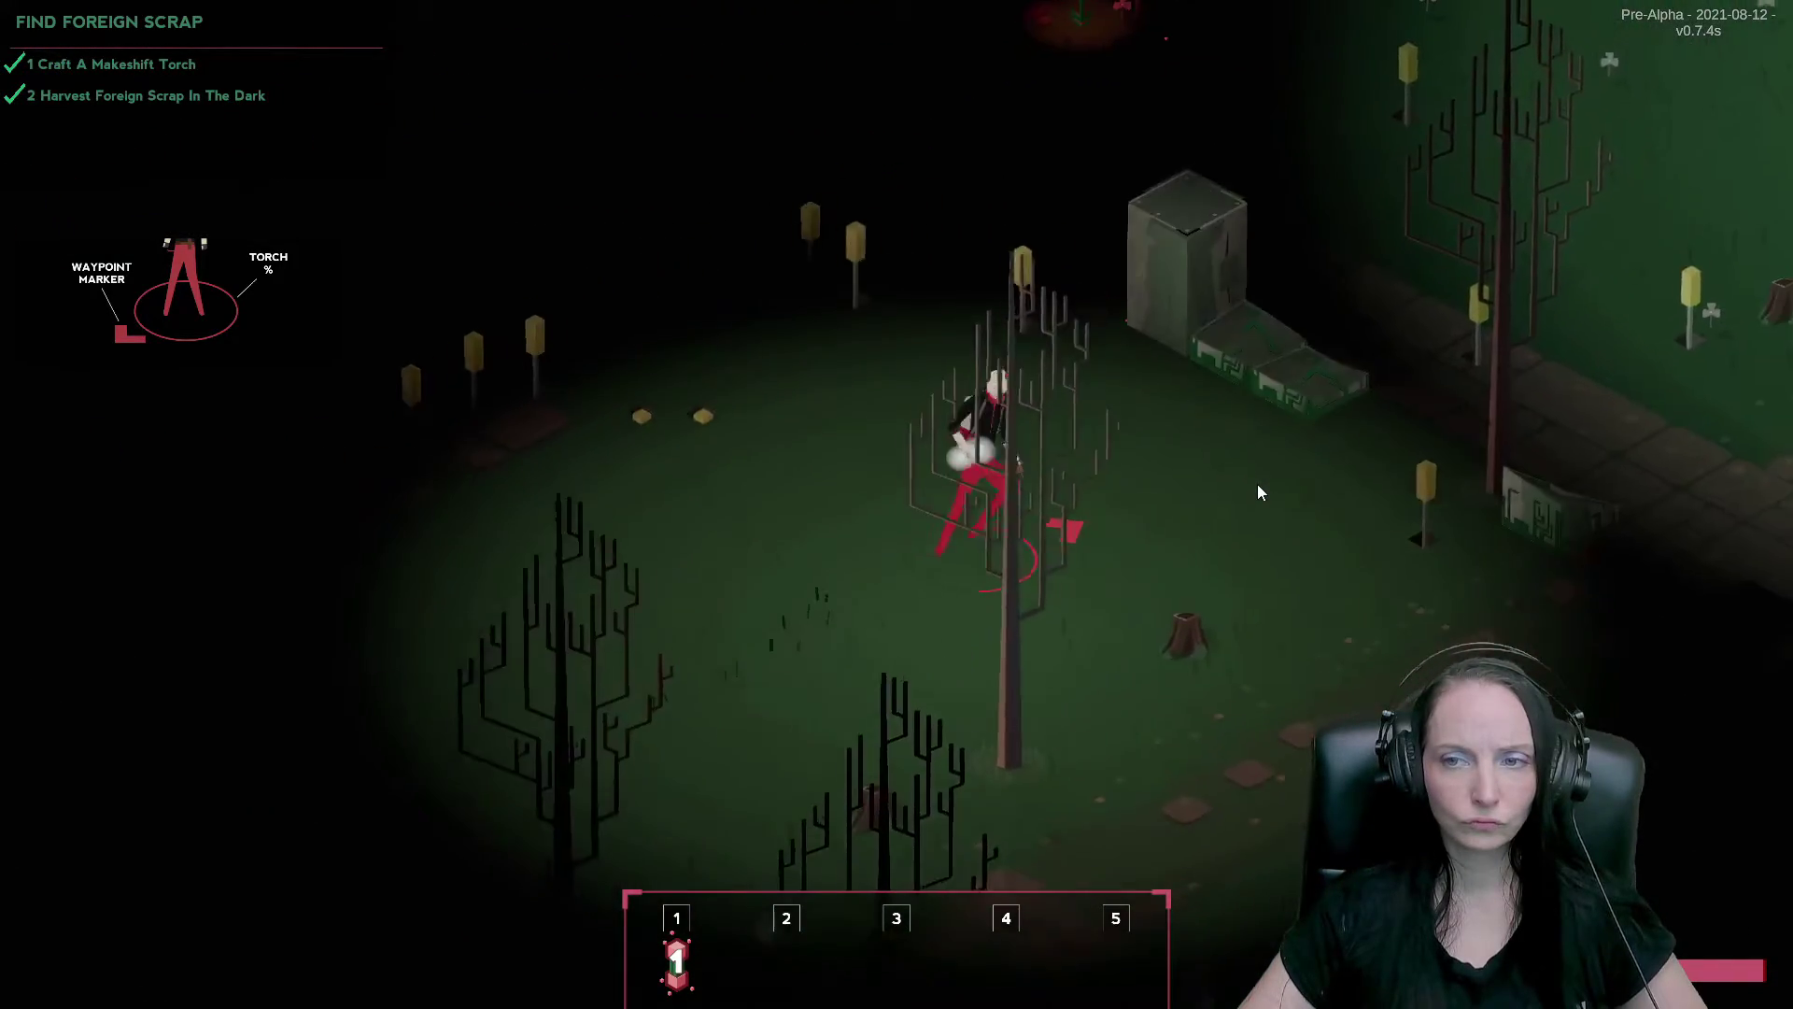
{"action": "key", "text": "d"}
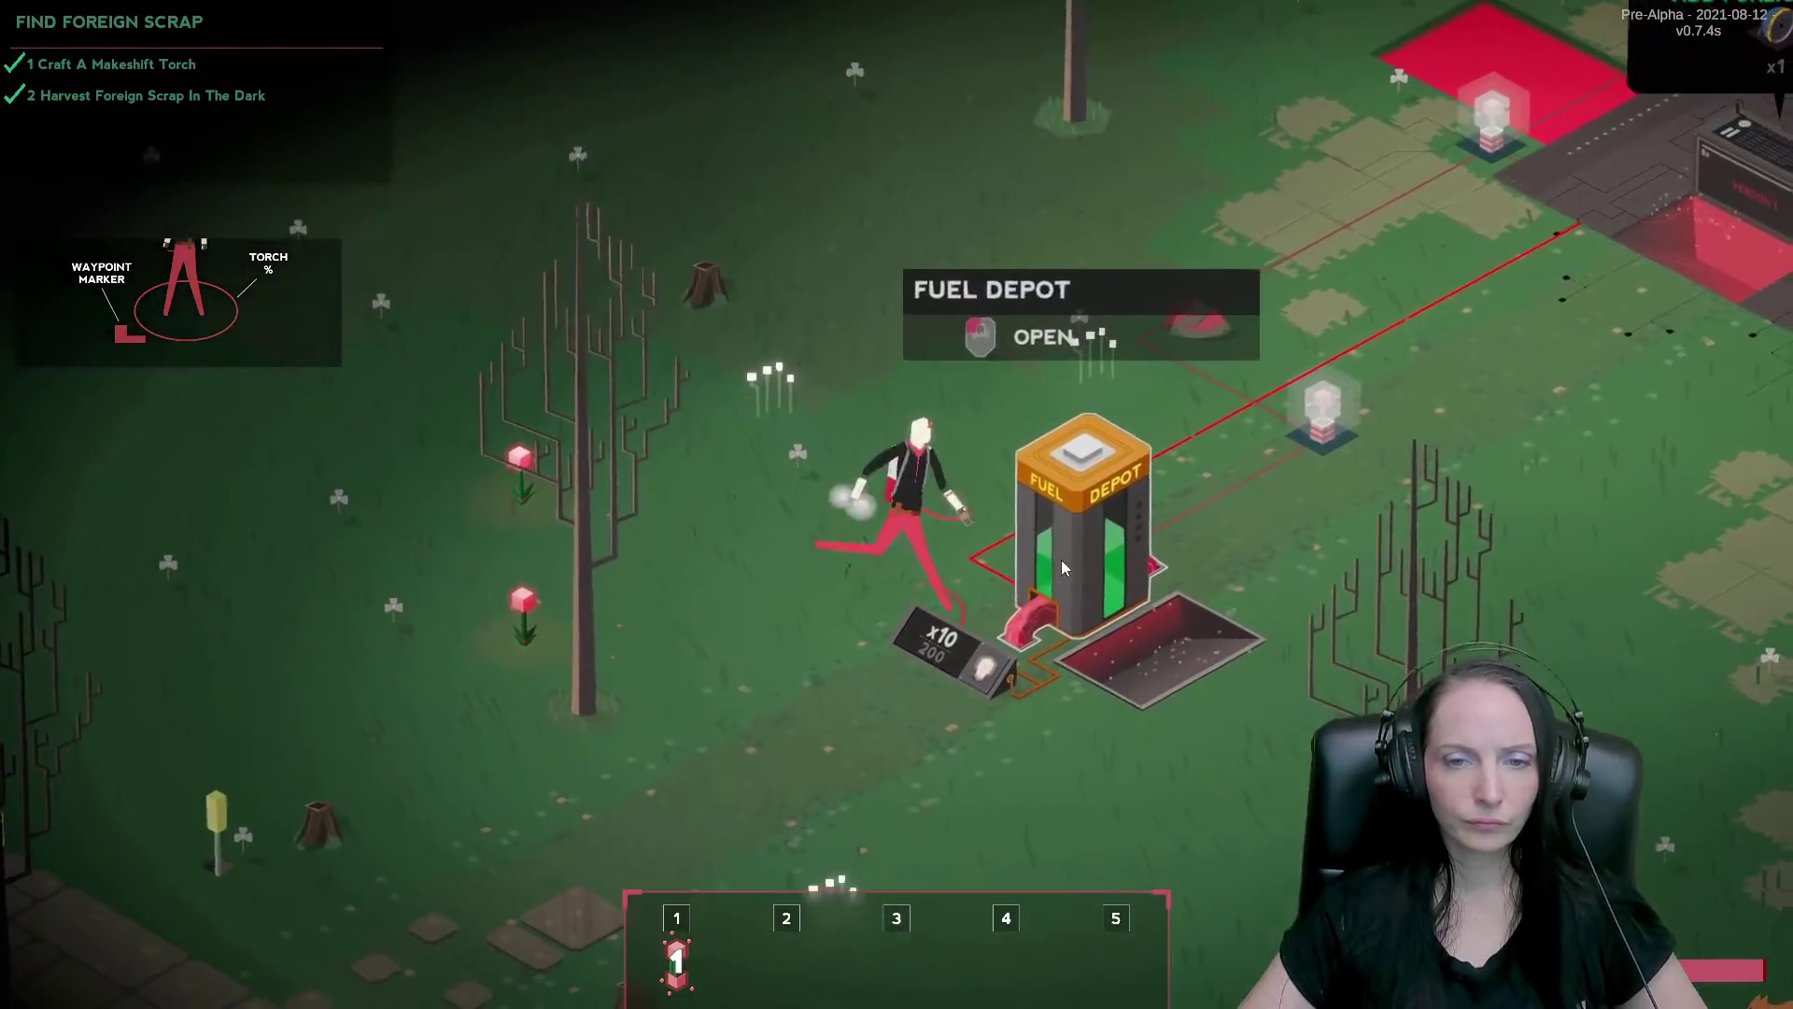
Check the Fuel Depot's refuel panel, then walk onto the Heartbox pad.
{"action": "left_click", "coordinate": [1061, 559]}
{"action": "key", "text": "d"}
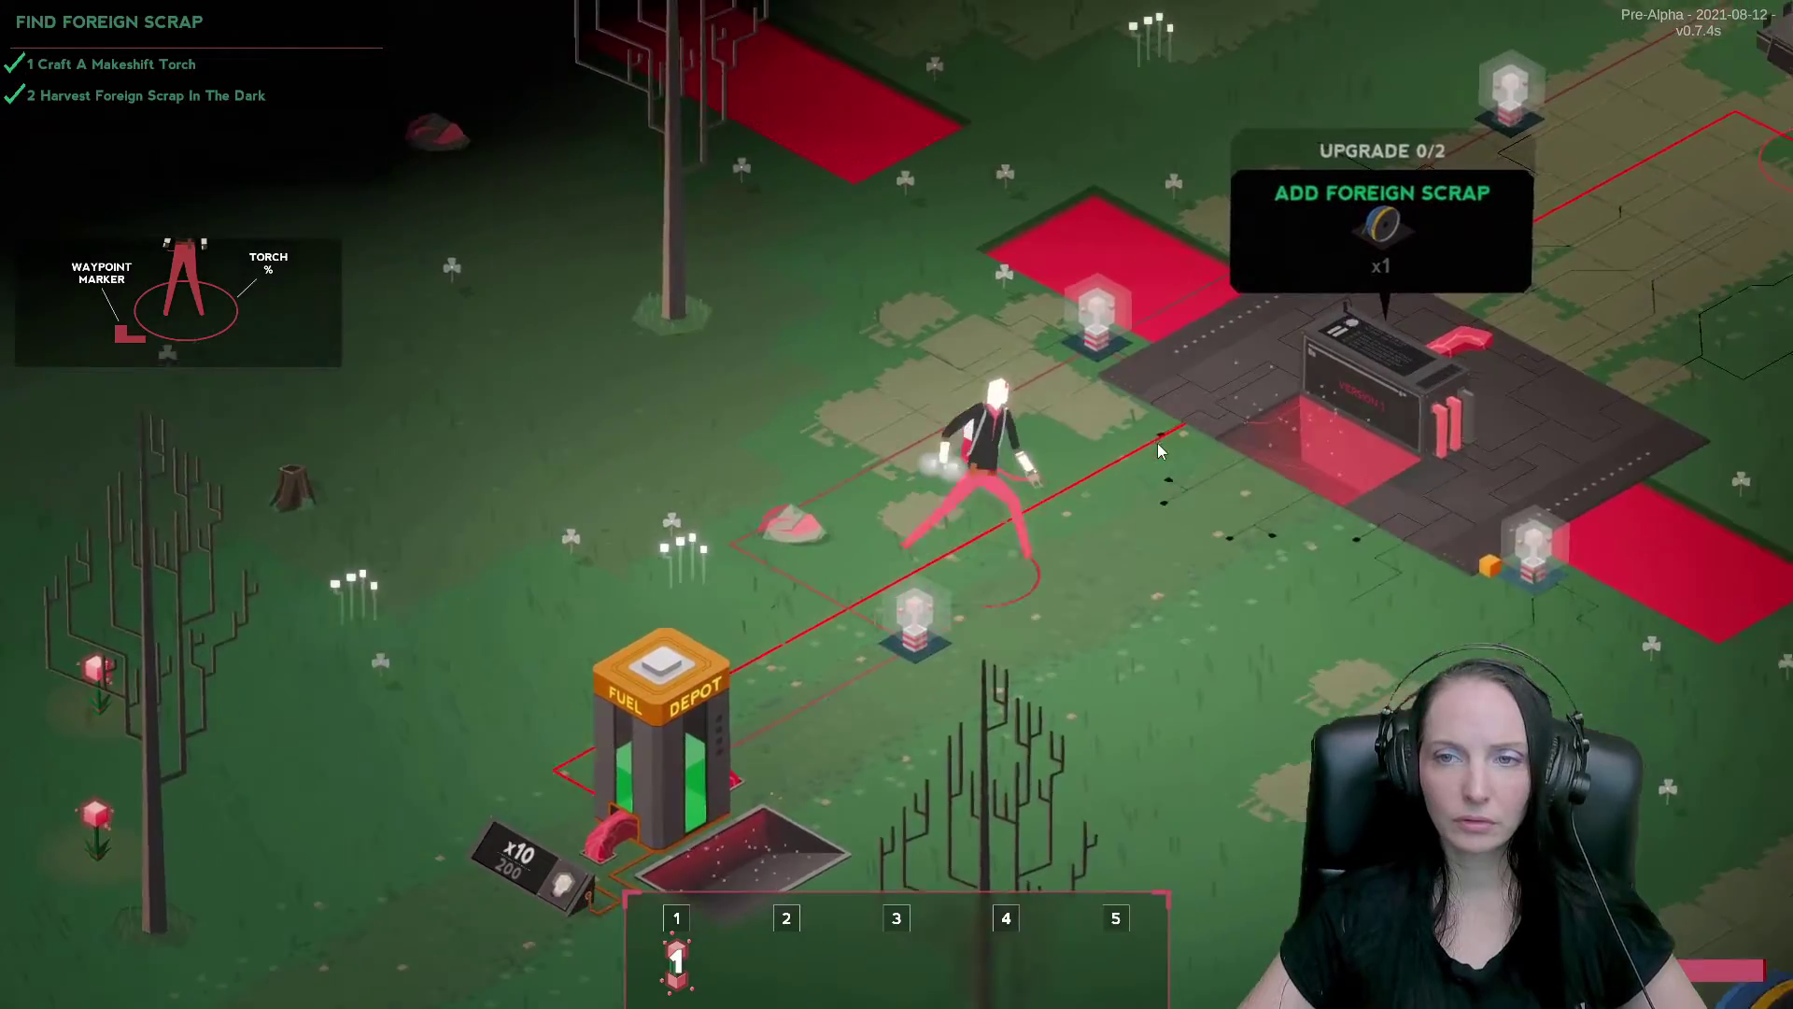
{"action": "key", "text": "d"}
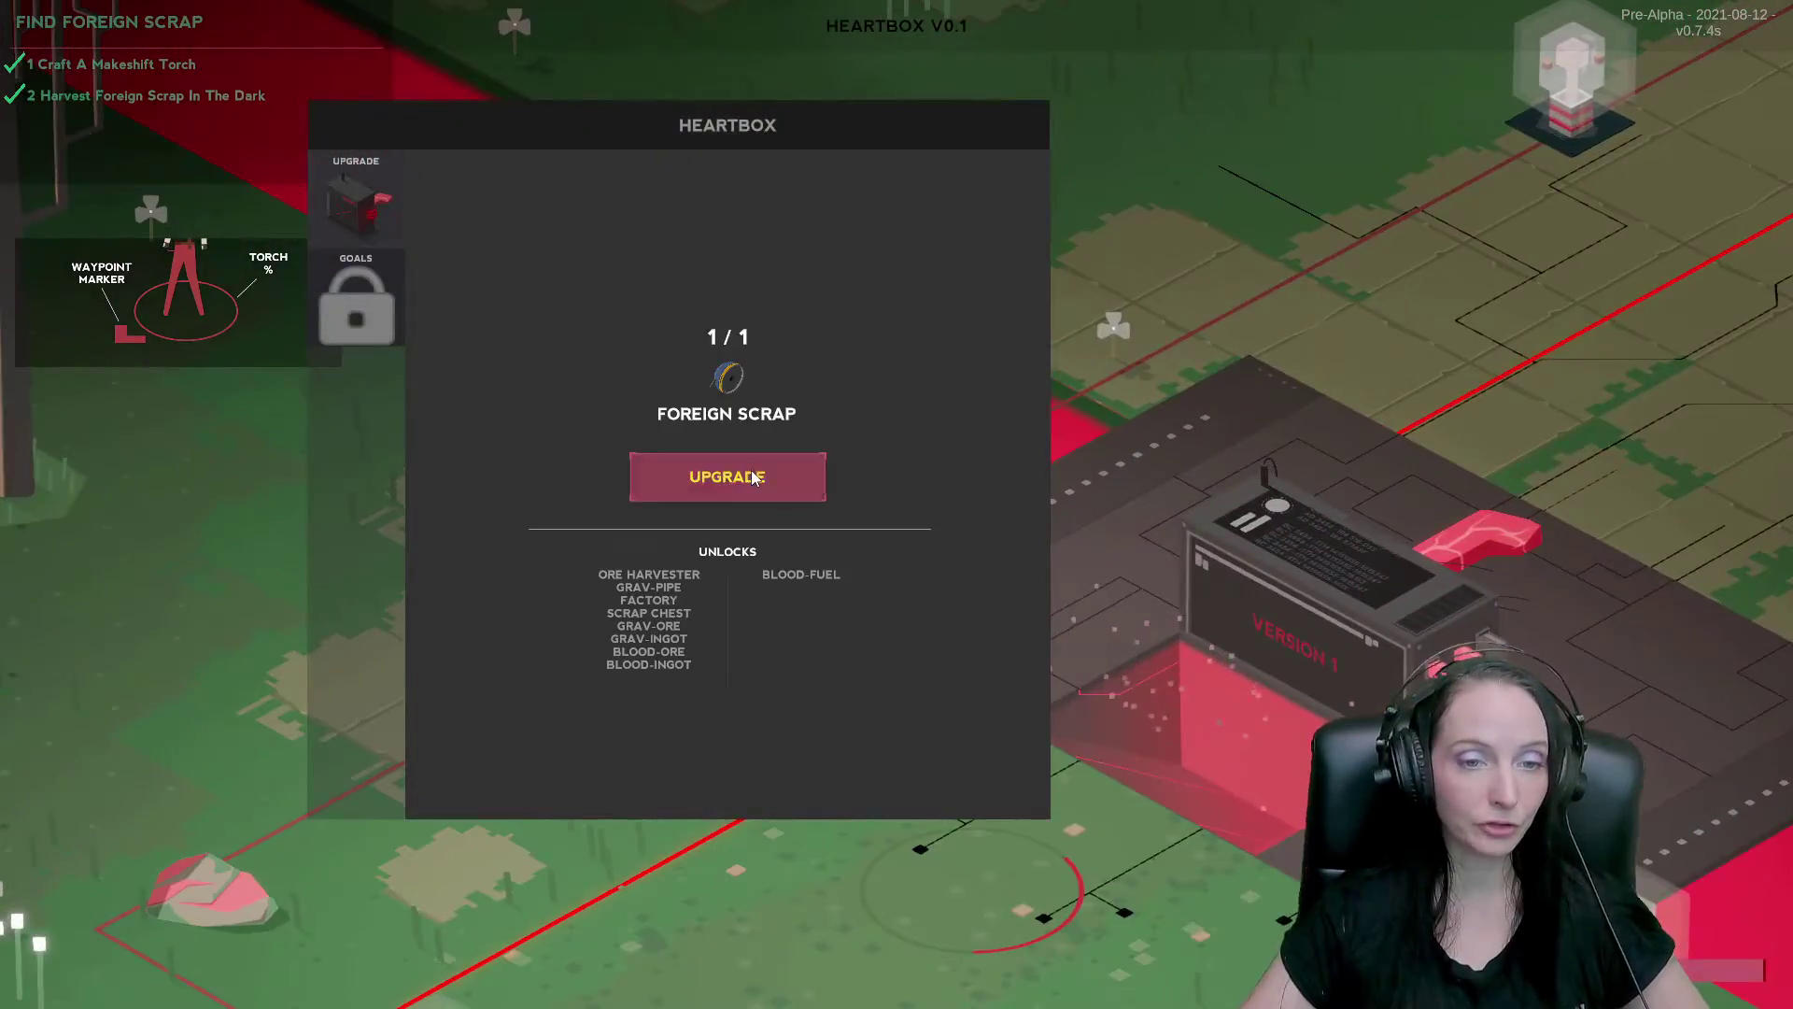
Add the foreign scrap to the Heartbox and install its research module.
{"action": "left_click", "coordinate": [755, 478]}
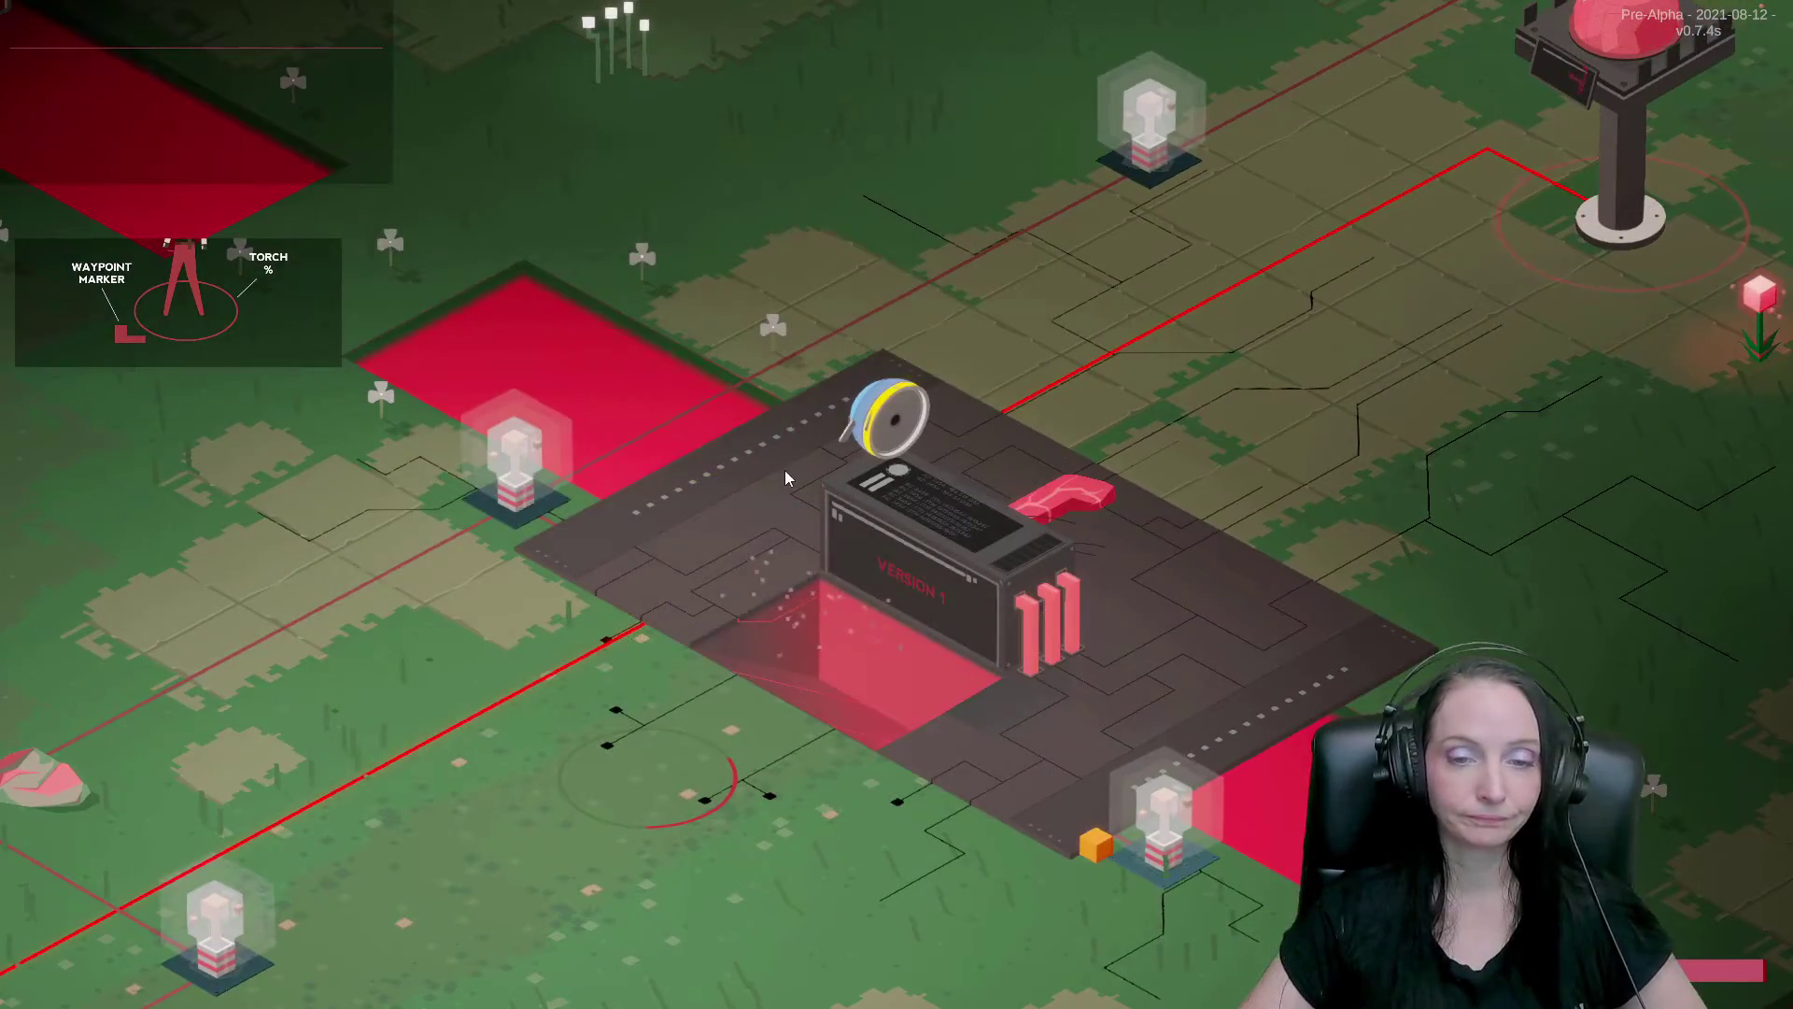
{"action": "left_click", "coordinate": [996, 567]}
{"action": "left_click", "coordinate": [879, 445]}
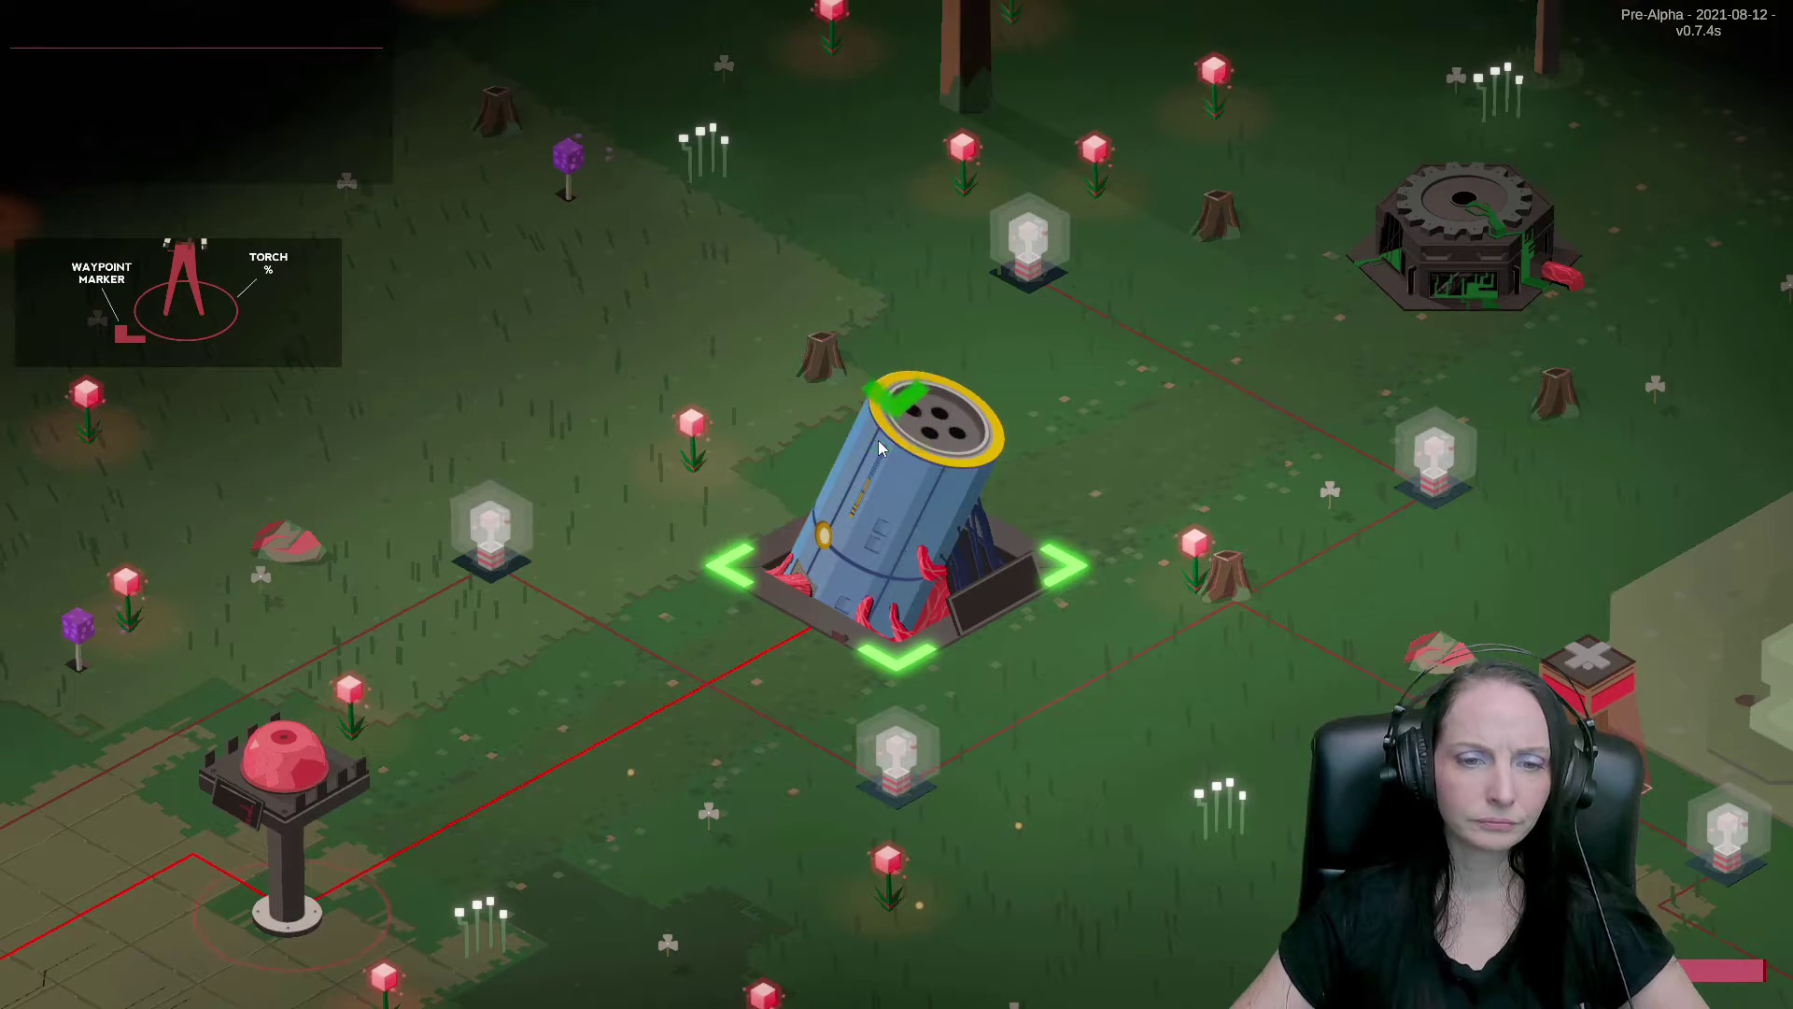
Download Heartbox 1.0's two new recipes and tasks, proceed, and close the upgrade panel.
{"action": "left_click", "coordinate": [879, 444]}
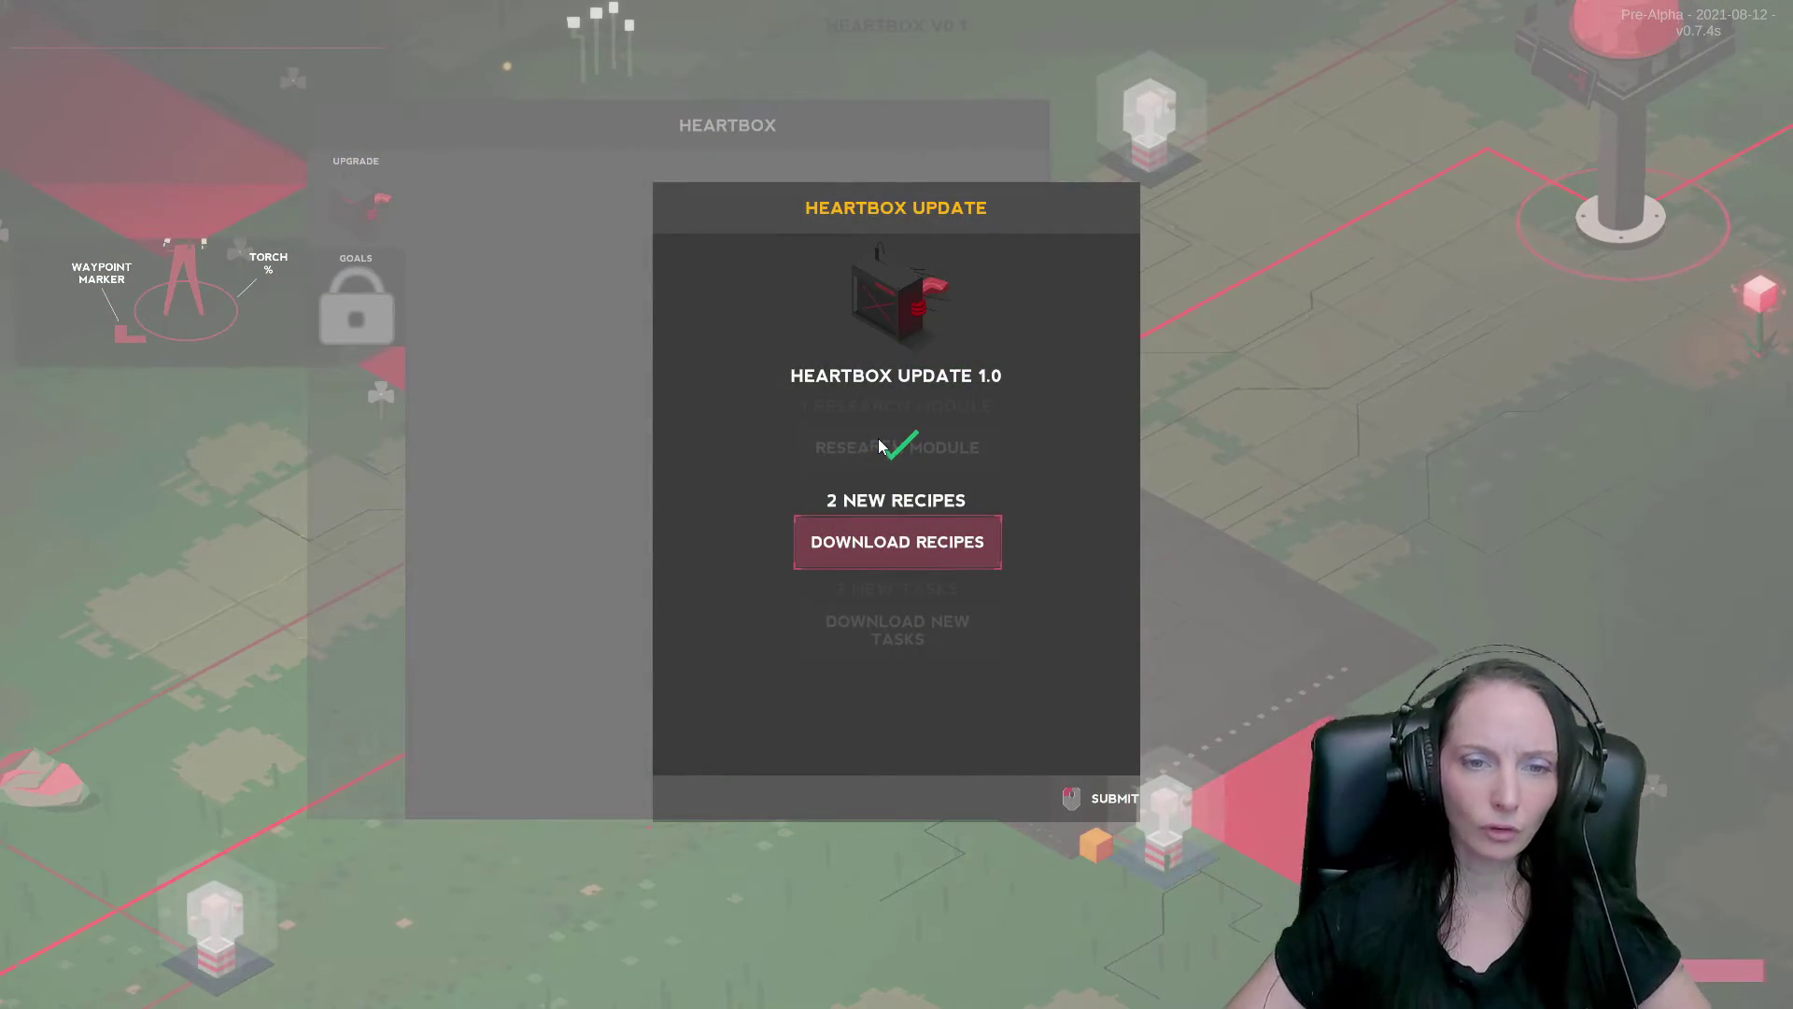
{"action": "left_click", "coordinate": [937, 553]}
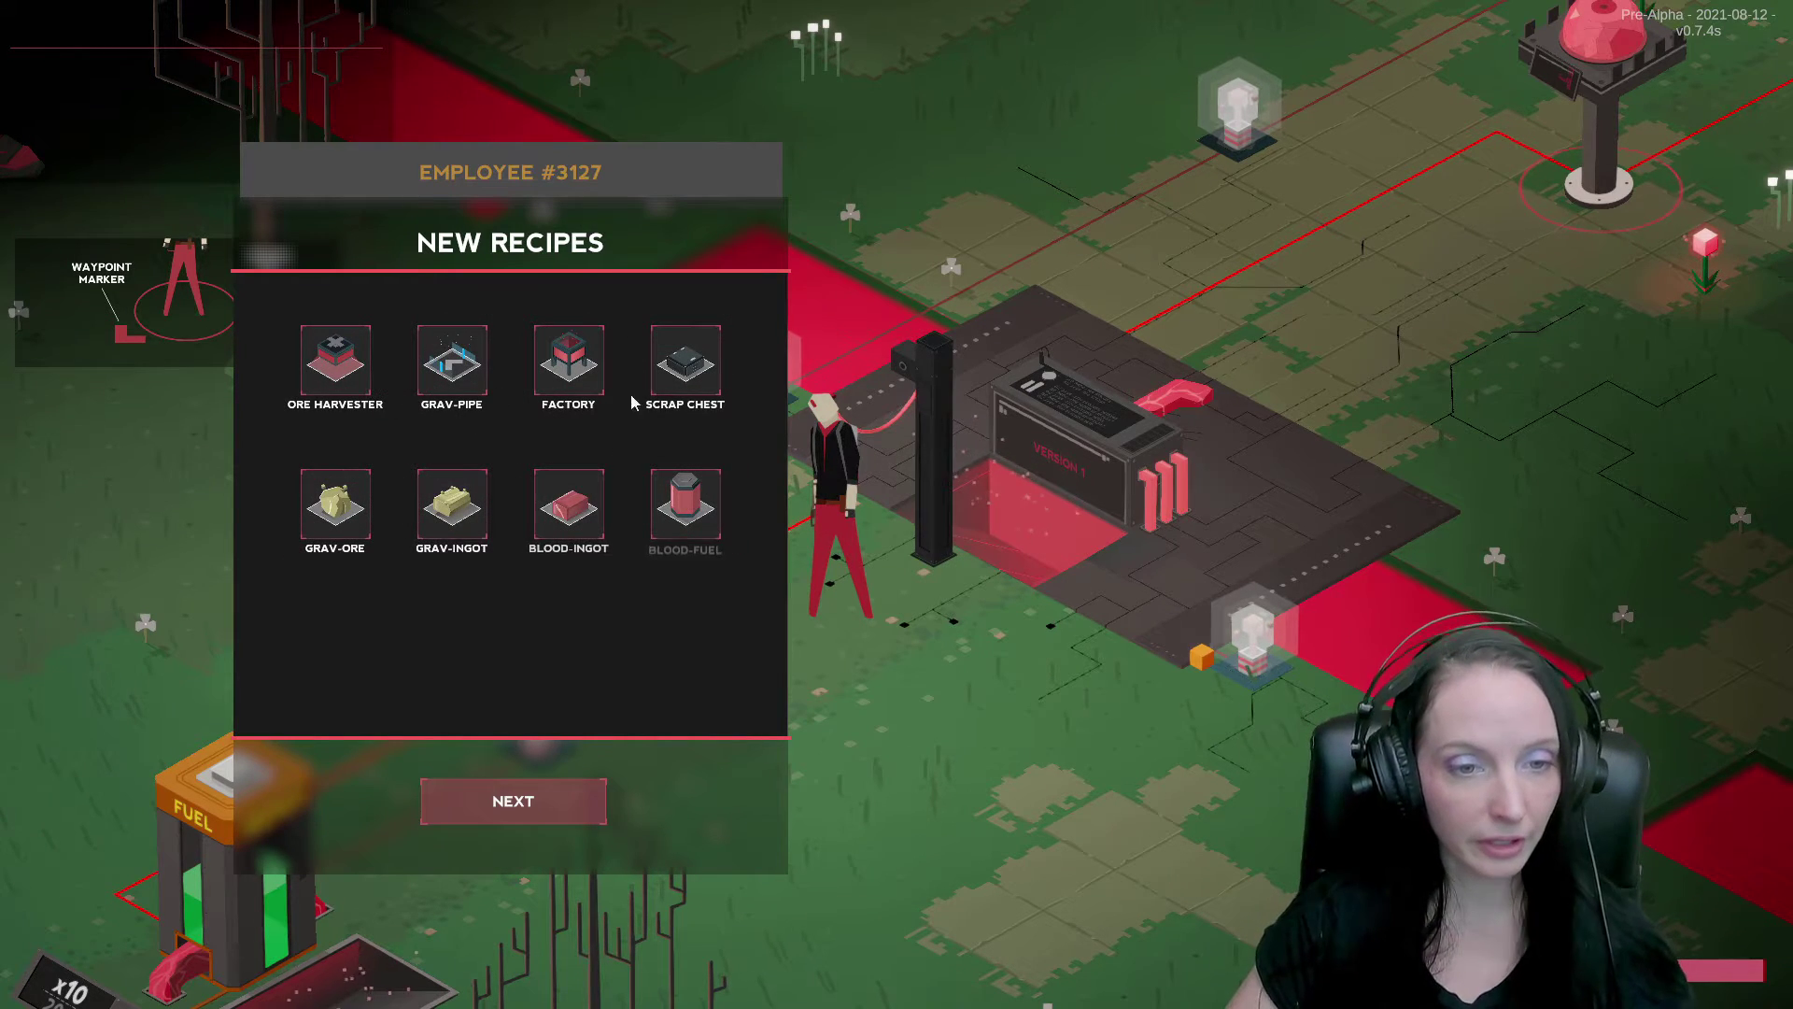
{"action": "left_click", "coordinate": [515, 817]}
{"action": "left_click", "coordinate": [869, 640]}
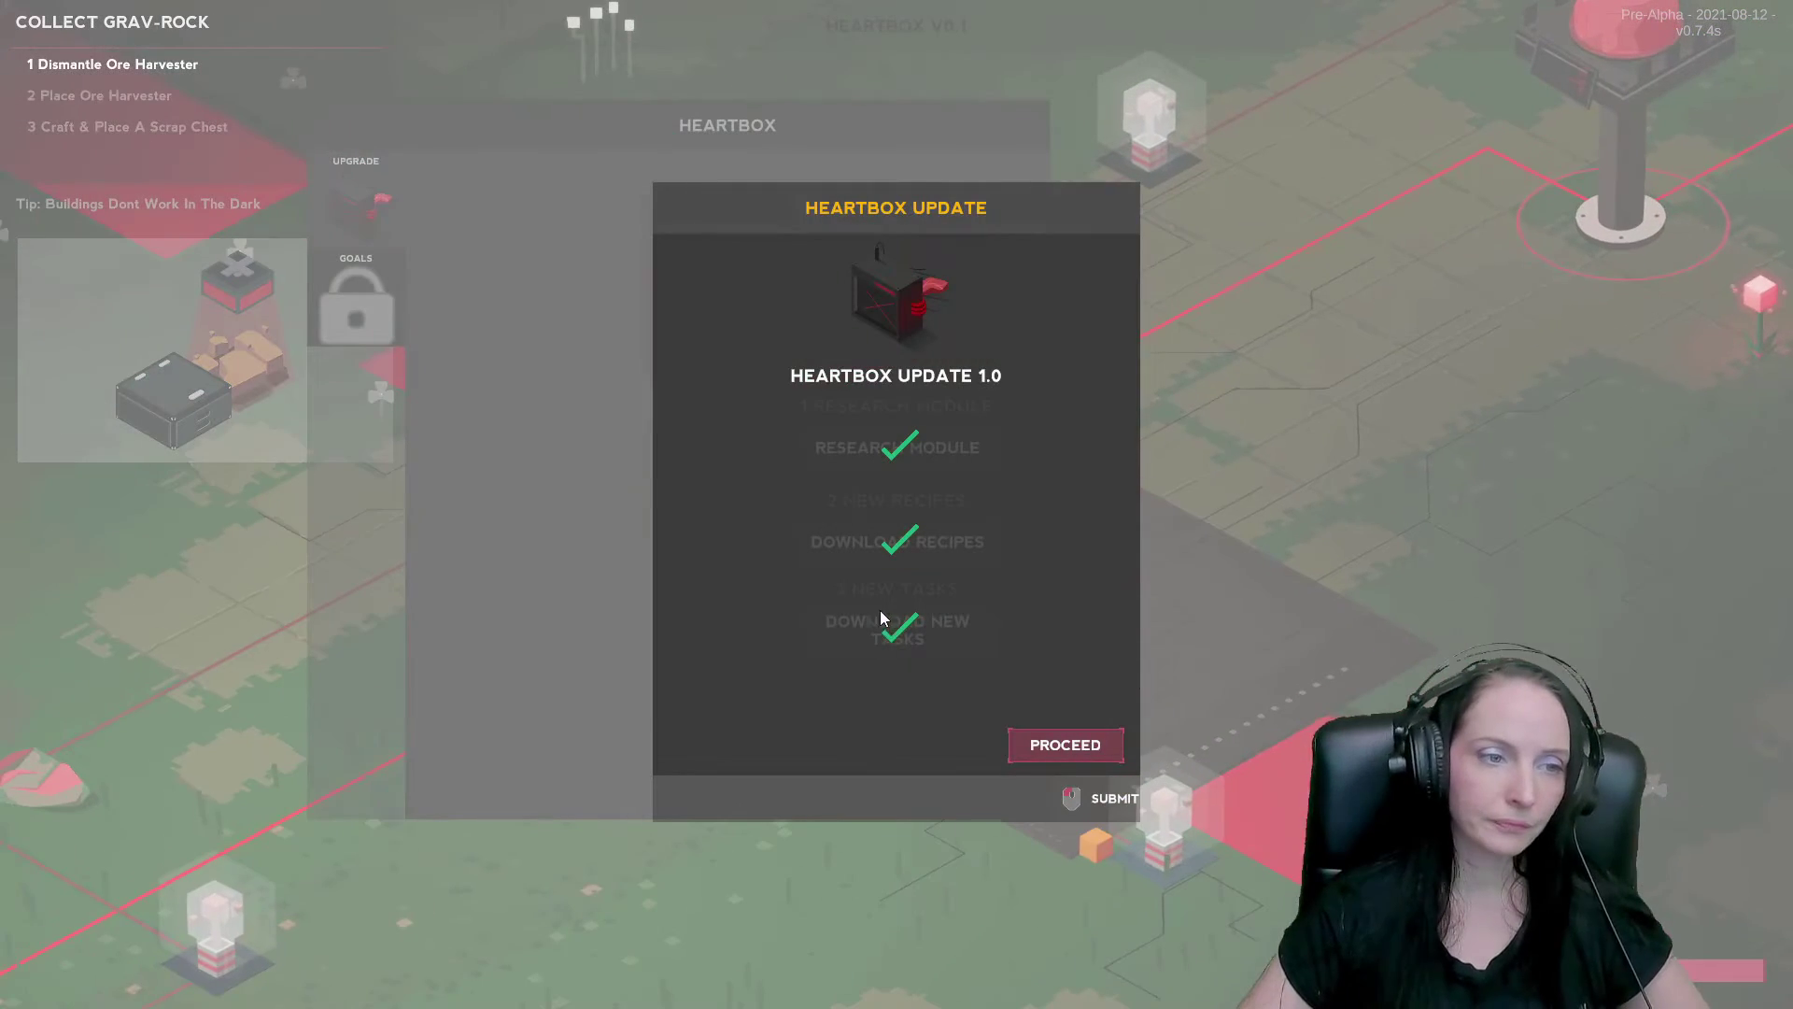
{"action": "left_click", "coordinate": [1055, 734]}
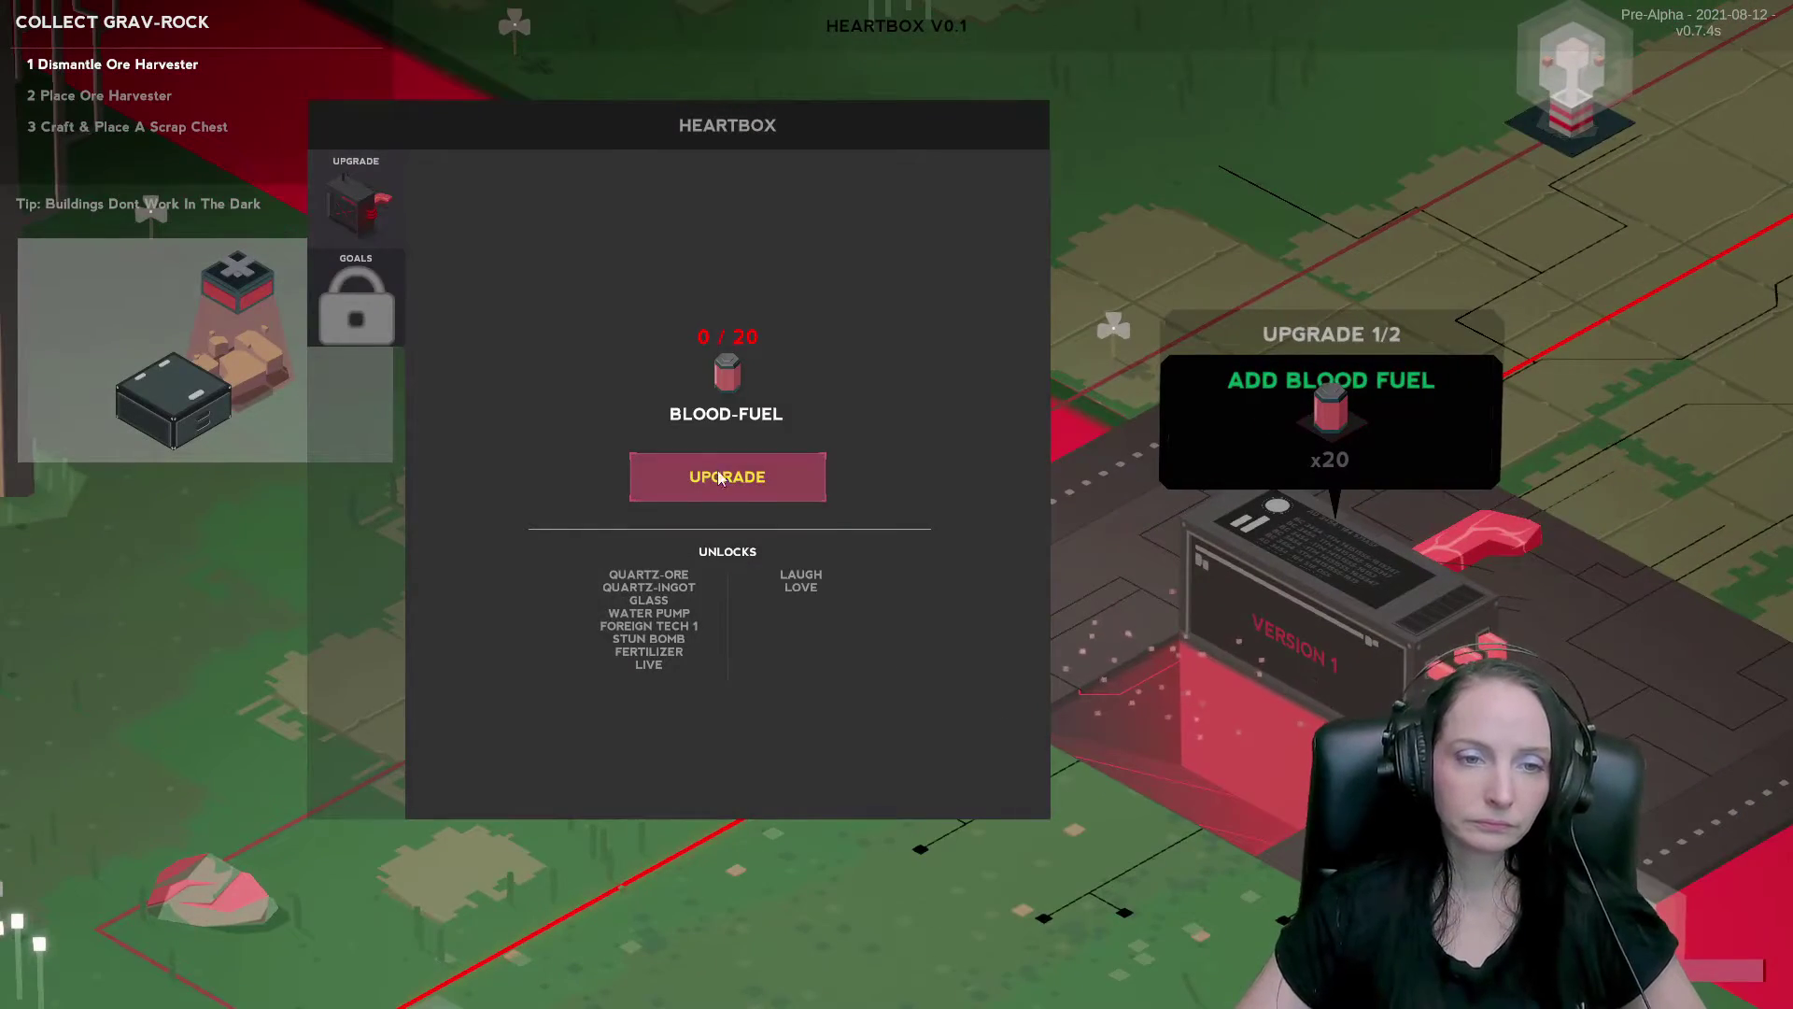
{"action": "key", "text": "Escape"}
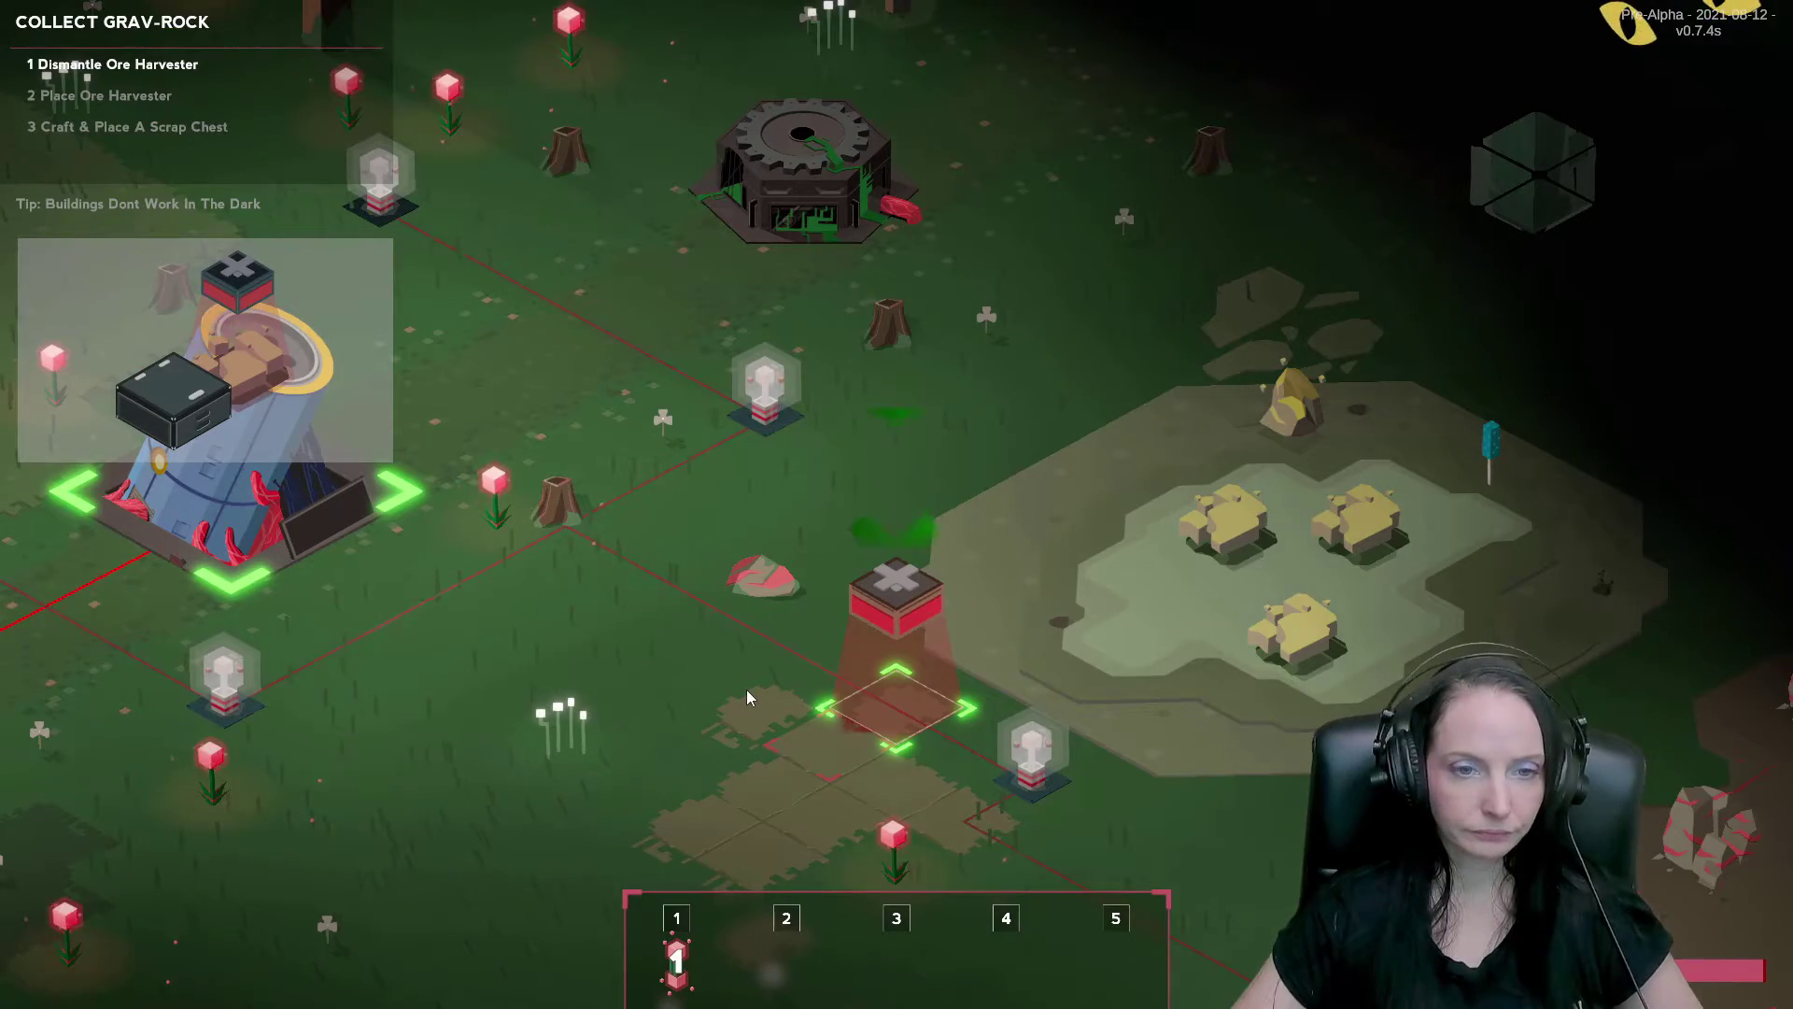
Dismantle the Ore Harvester into the backpack and rebuild it on the grav-rock patch.
{"action": "key", "text": "w"}
{"action": "key", "text": "w"}
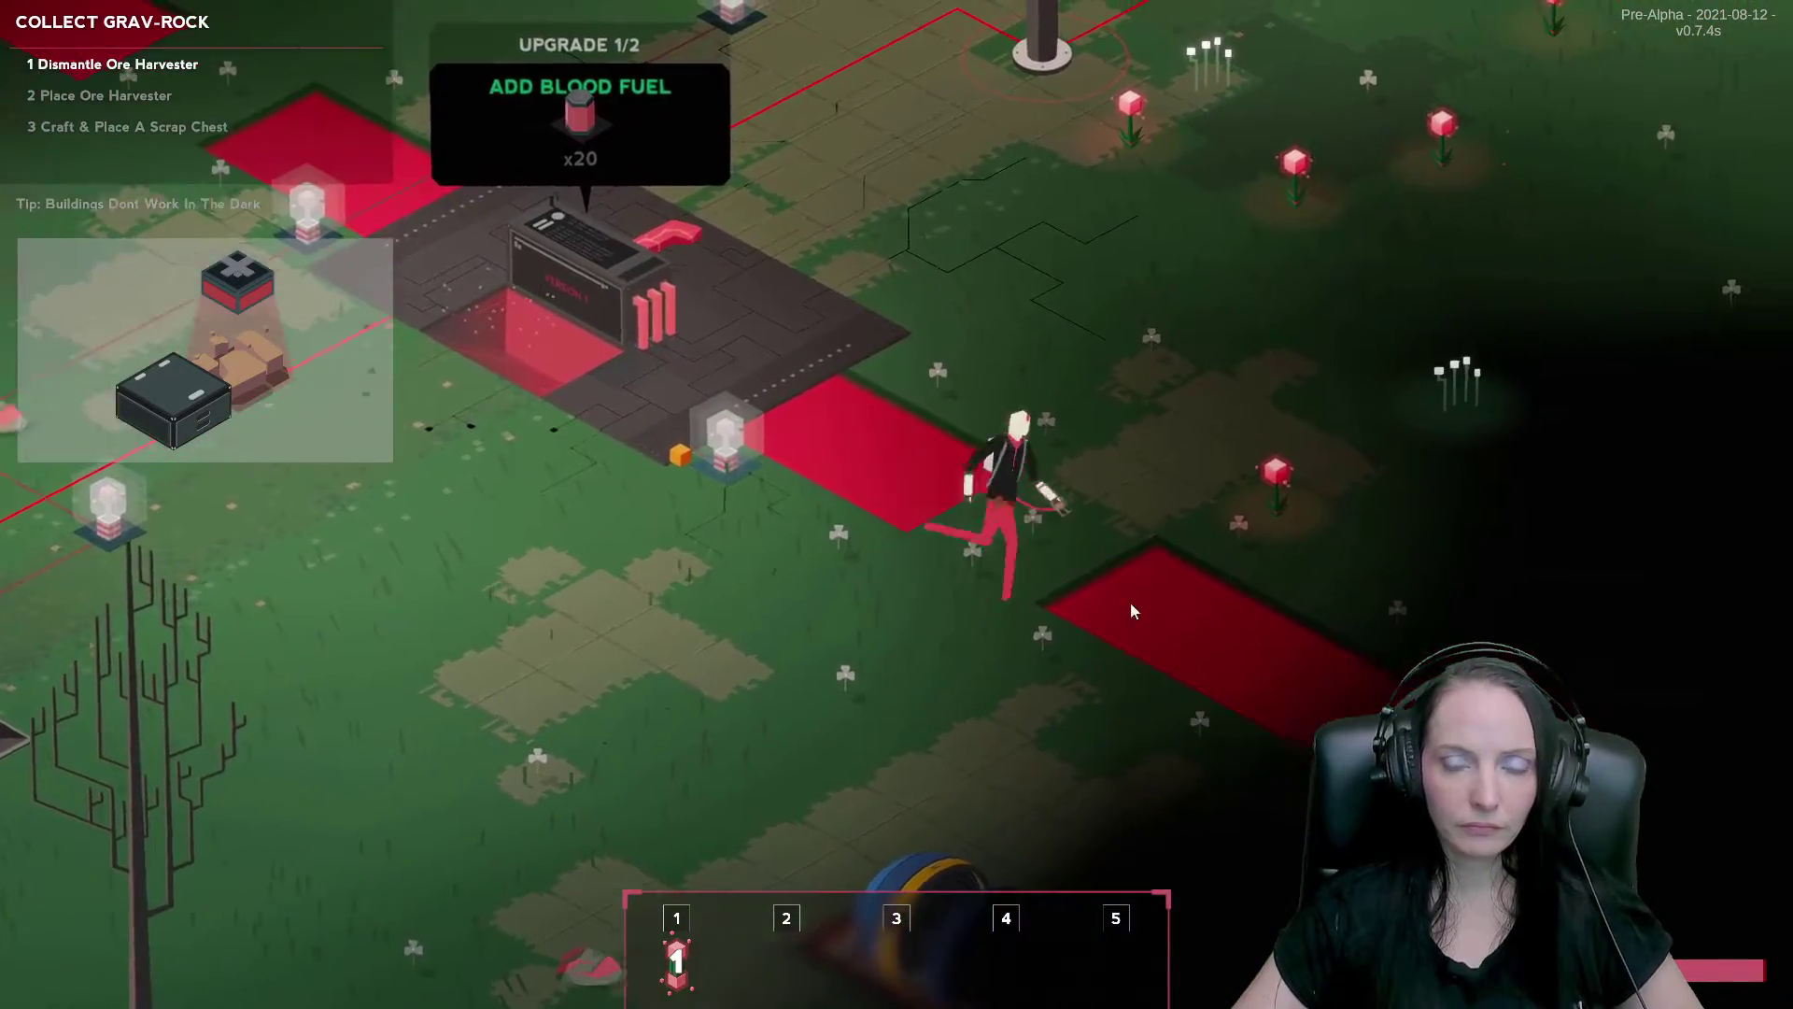
{"action": "key", "text": "d"}
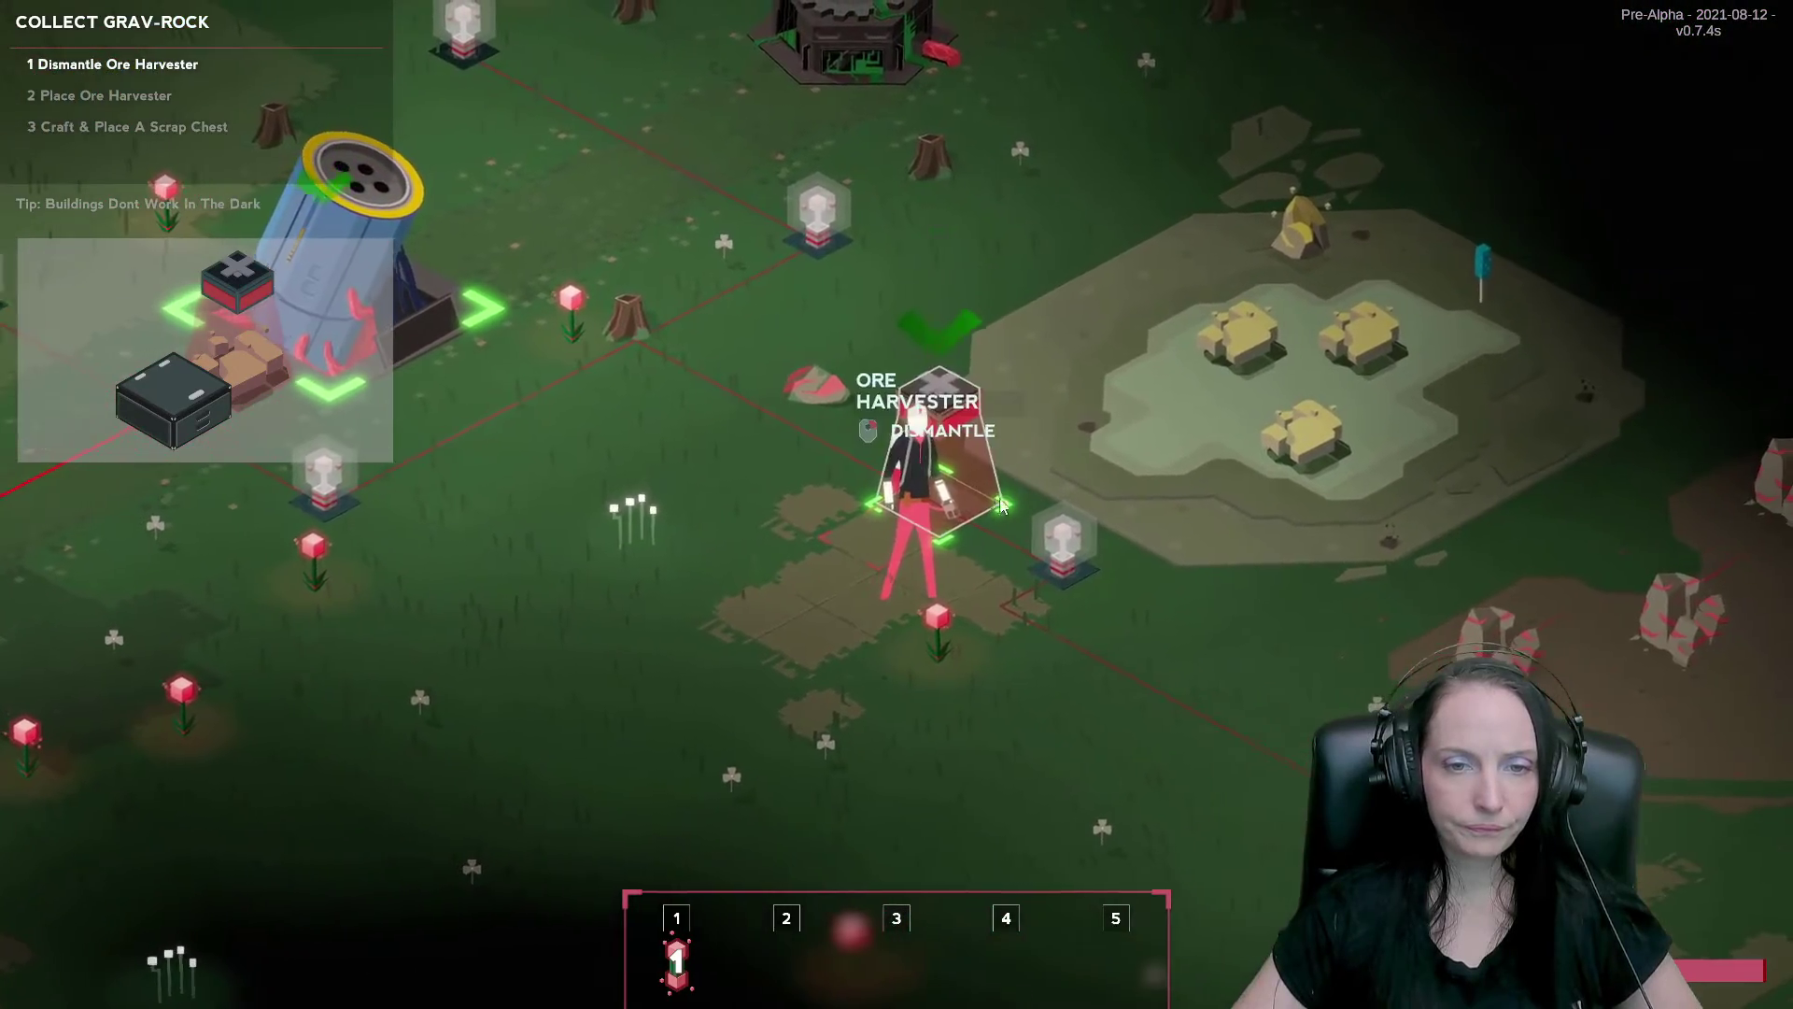
{"action": "right_click", "coordinate": [1005, 507]}
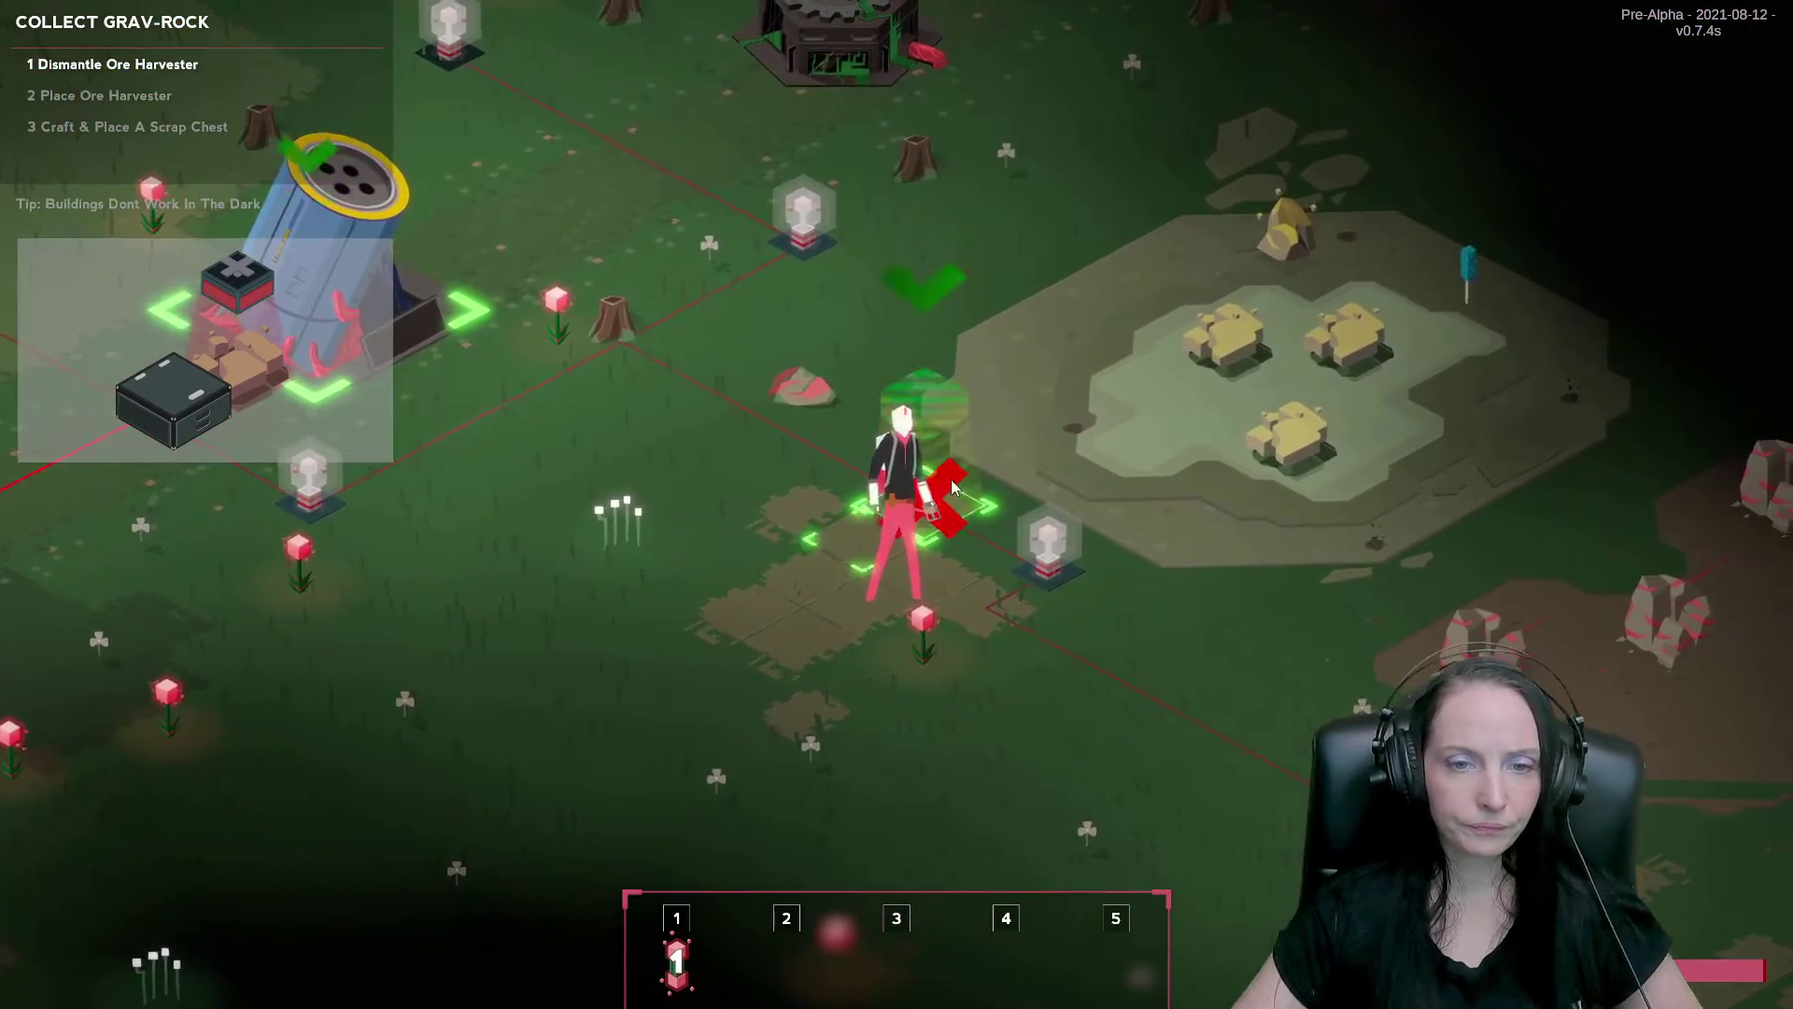
{"action": "key", "text": "d"}
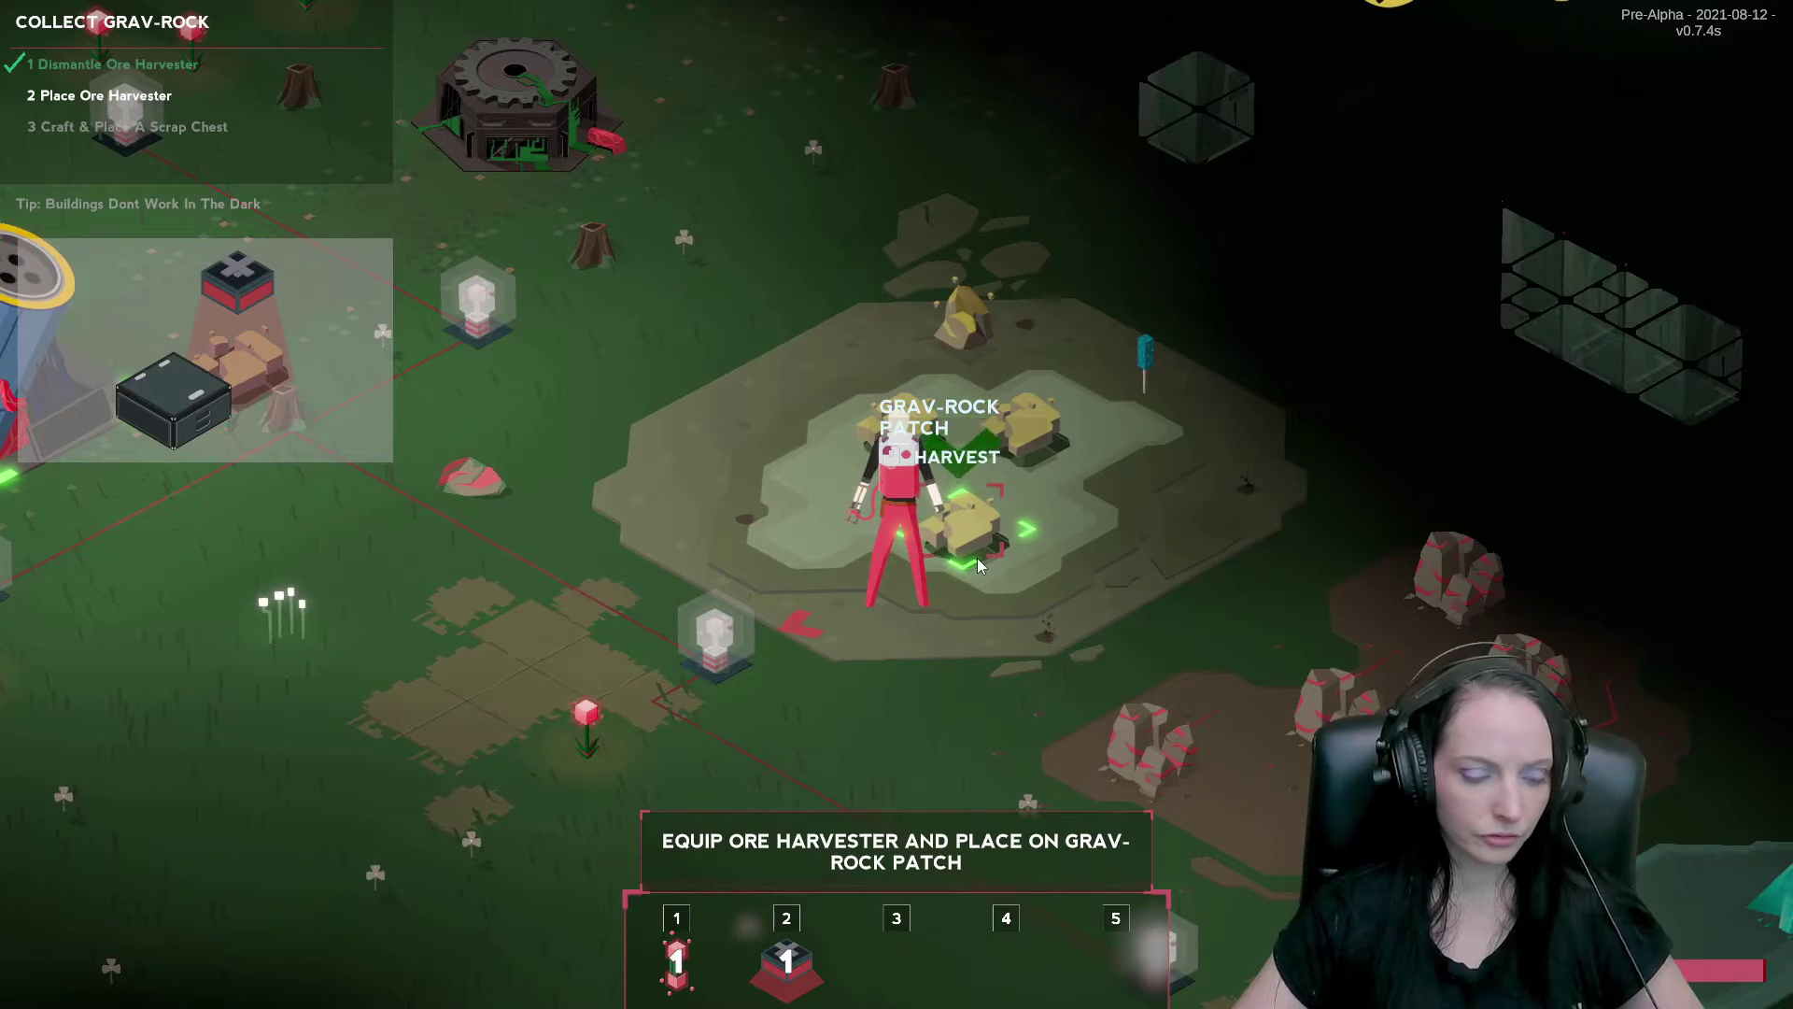
{"action": "left_click", "coordinate": [977, 559]}
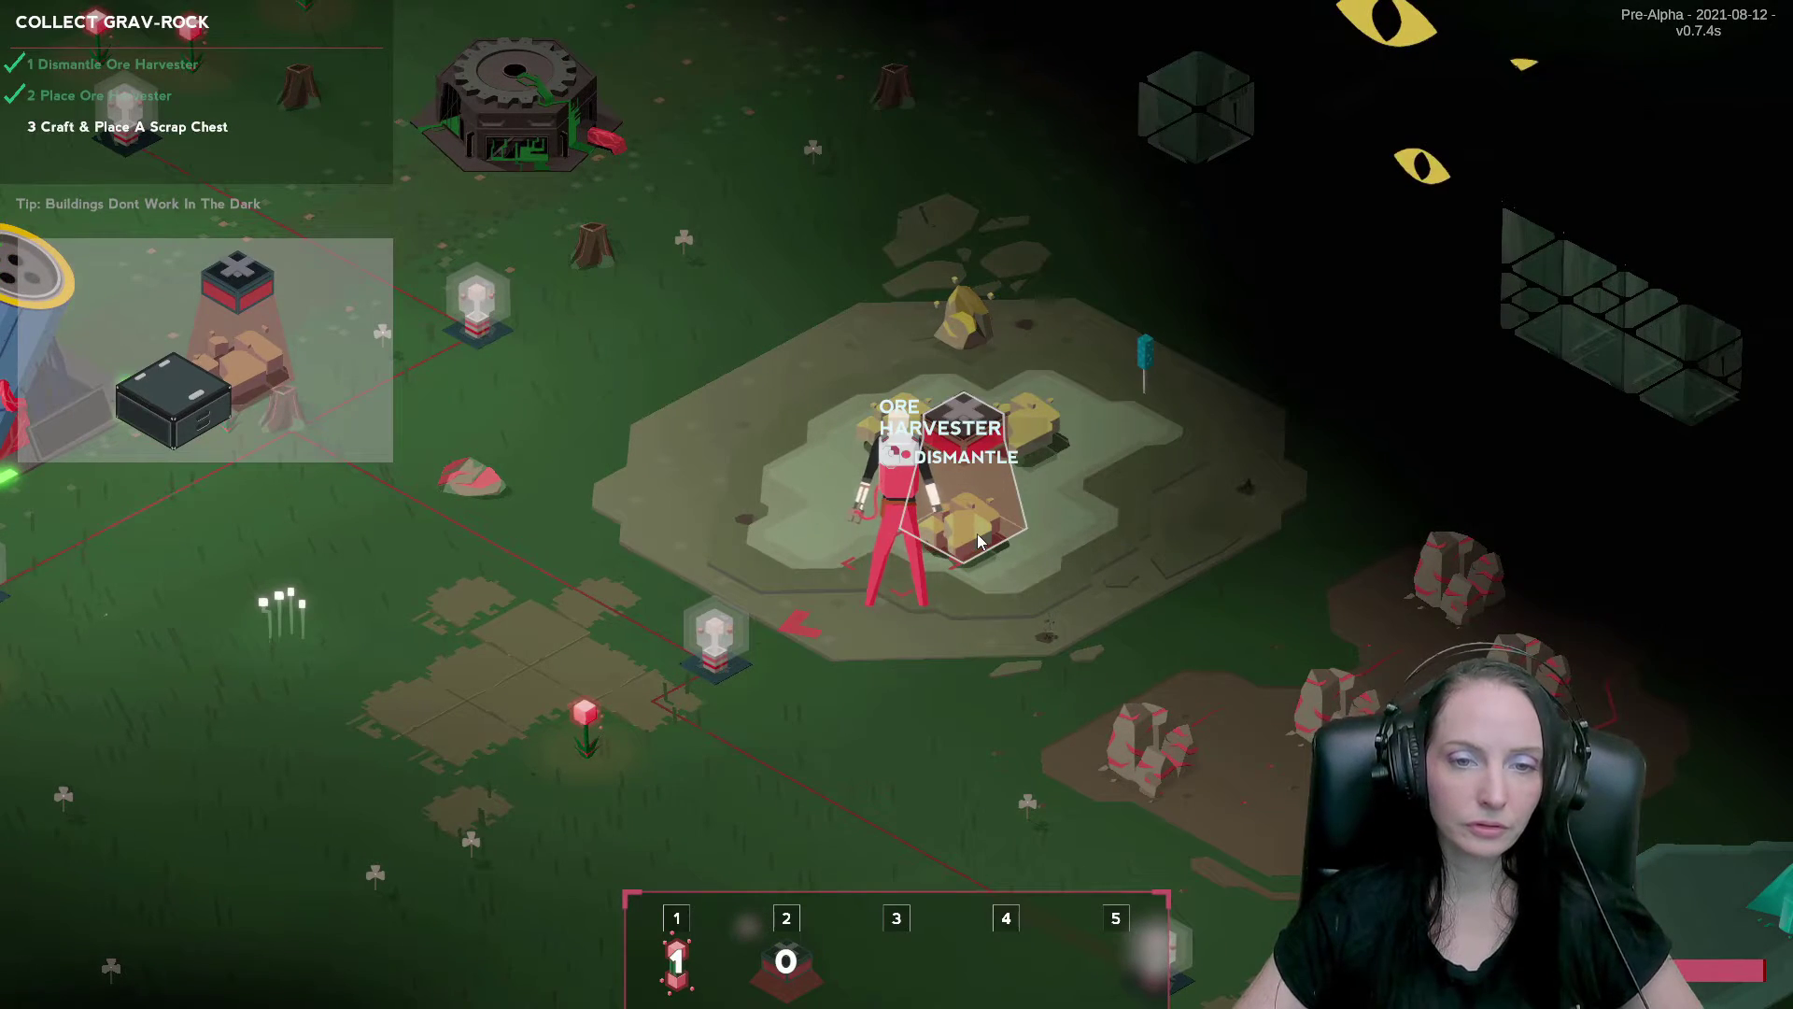
{"action": "key", "text": "a+s"}
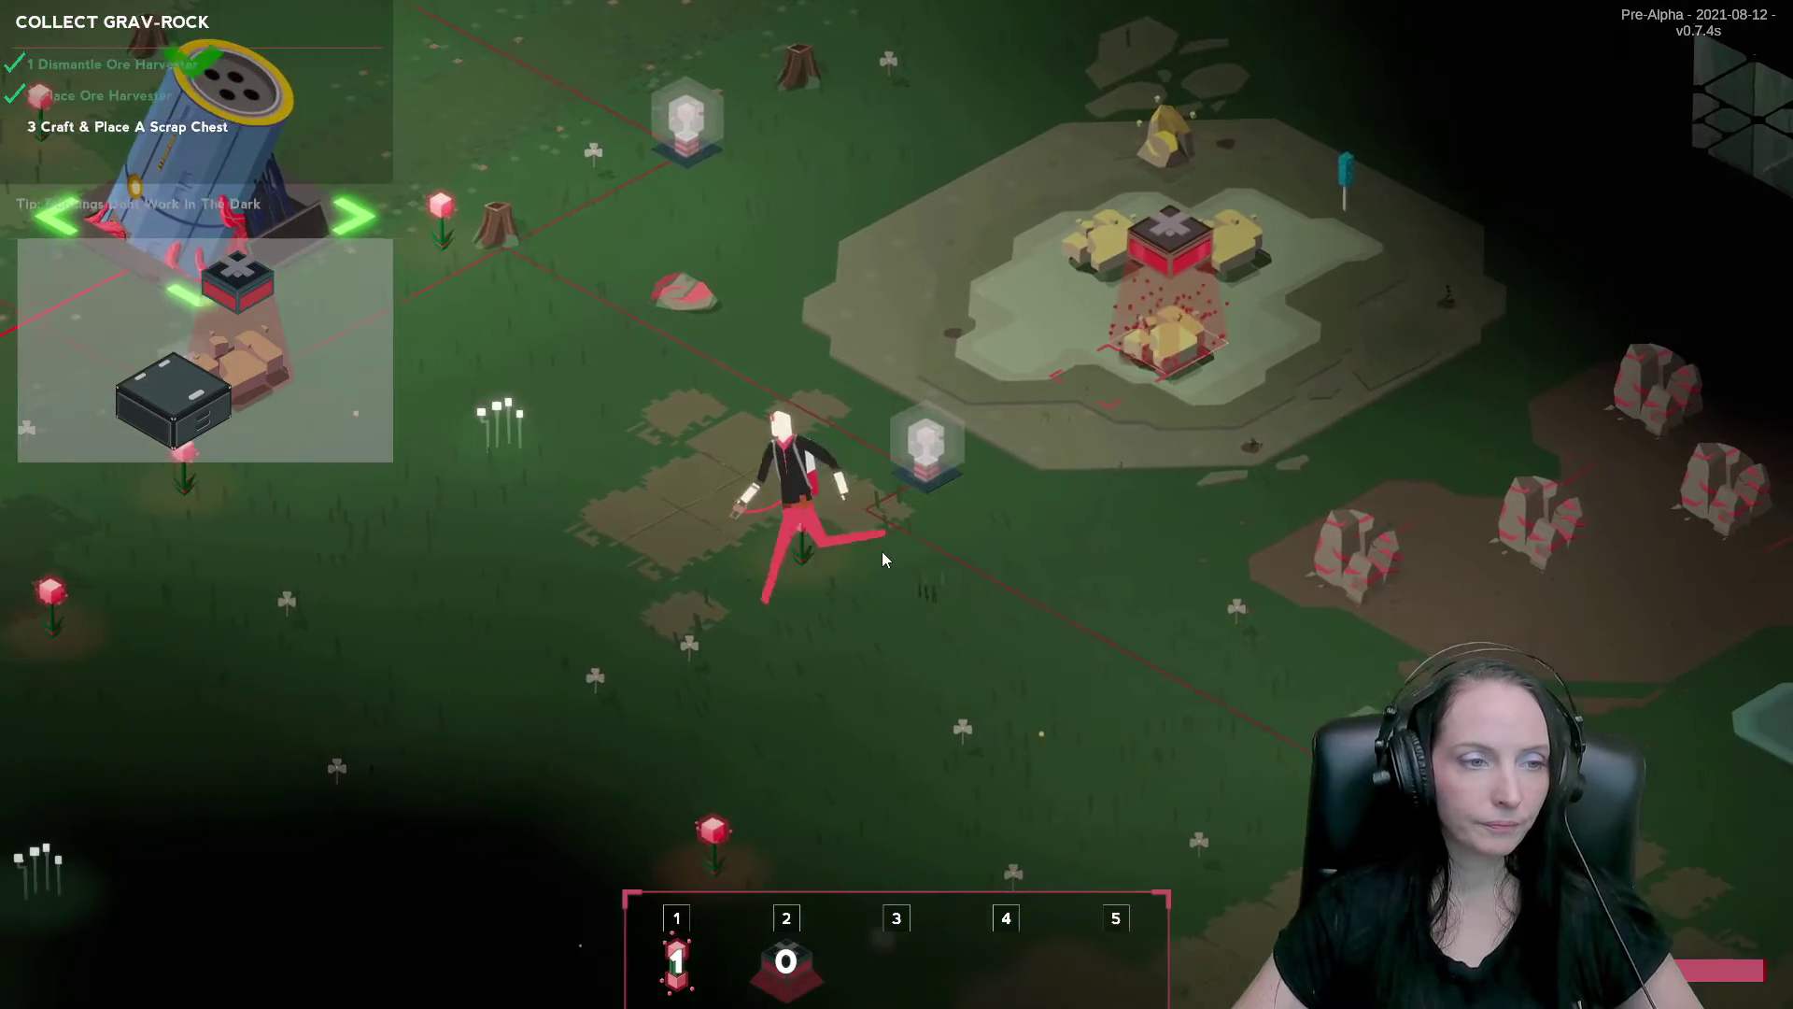
{"action": "key", "text": "a"}
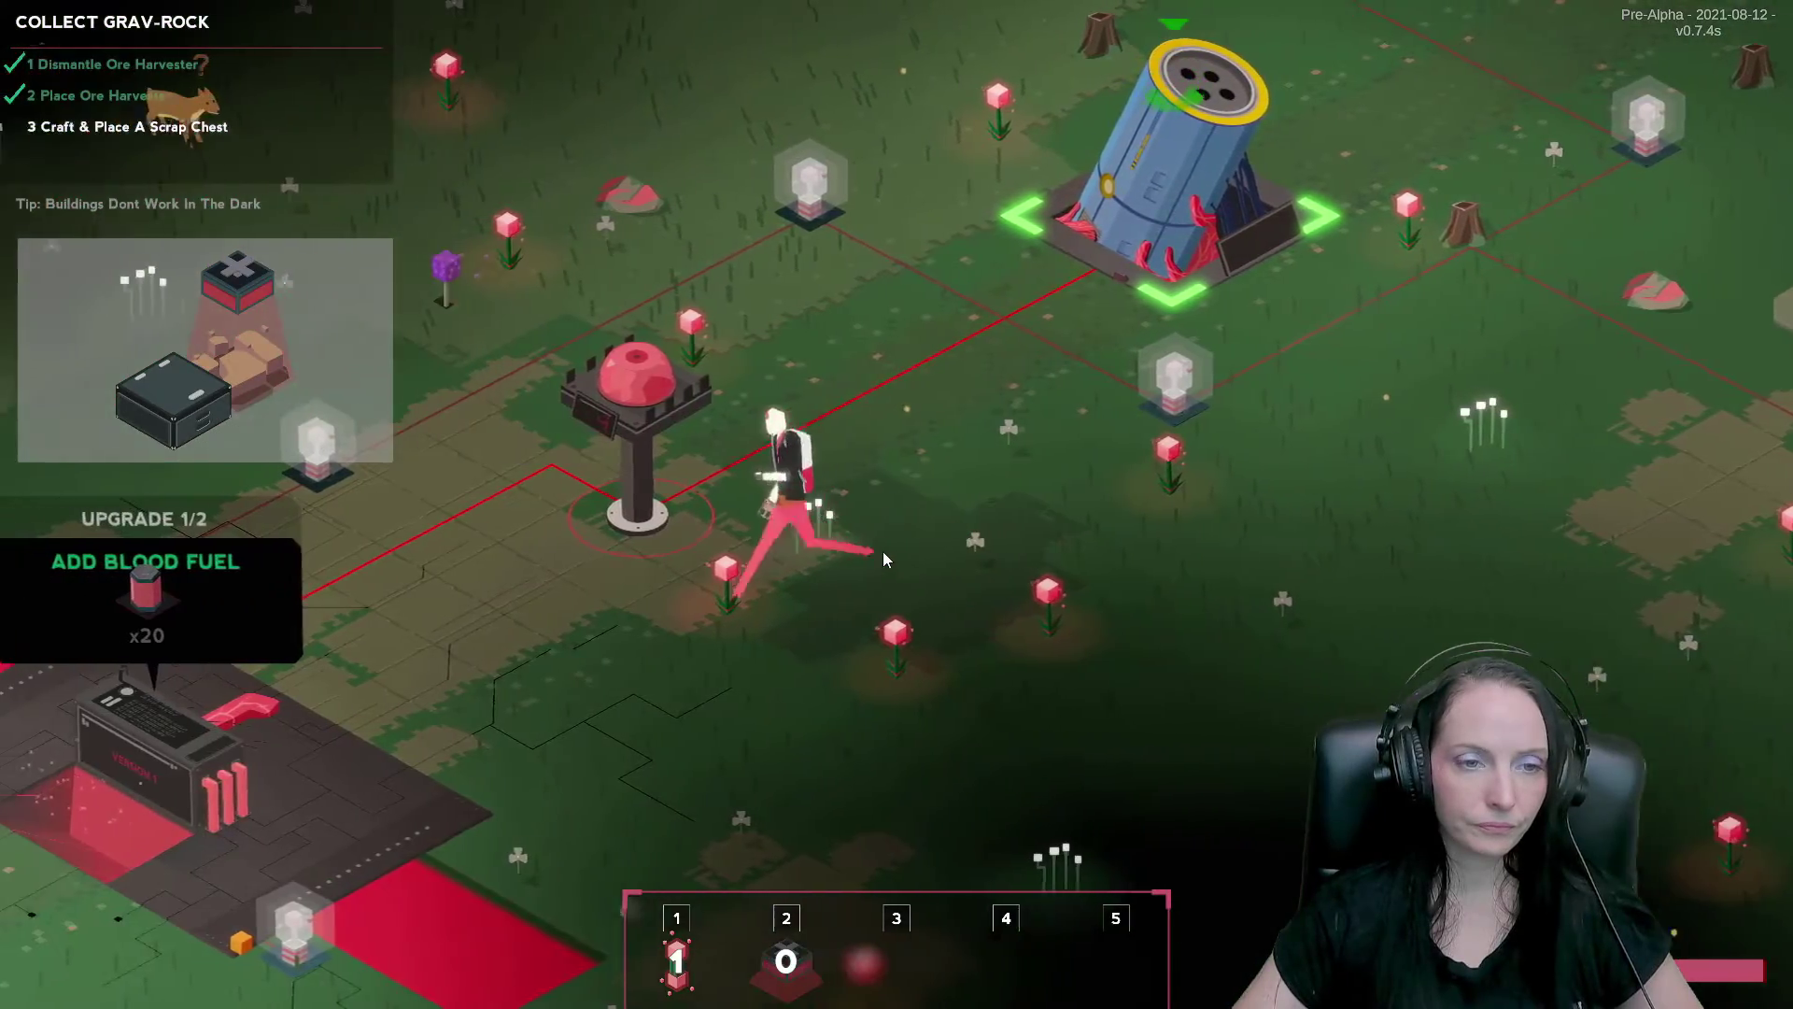
Start the Light Bulb research from the research module's tree.
{"action": "key", "text": "d"}
{"action": "key", "text": "w"}
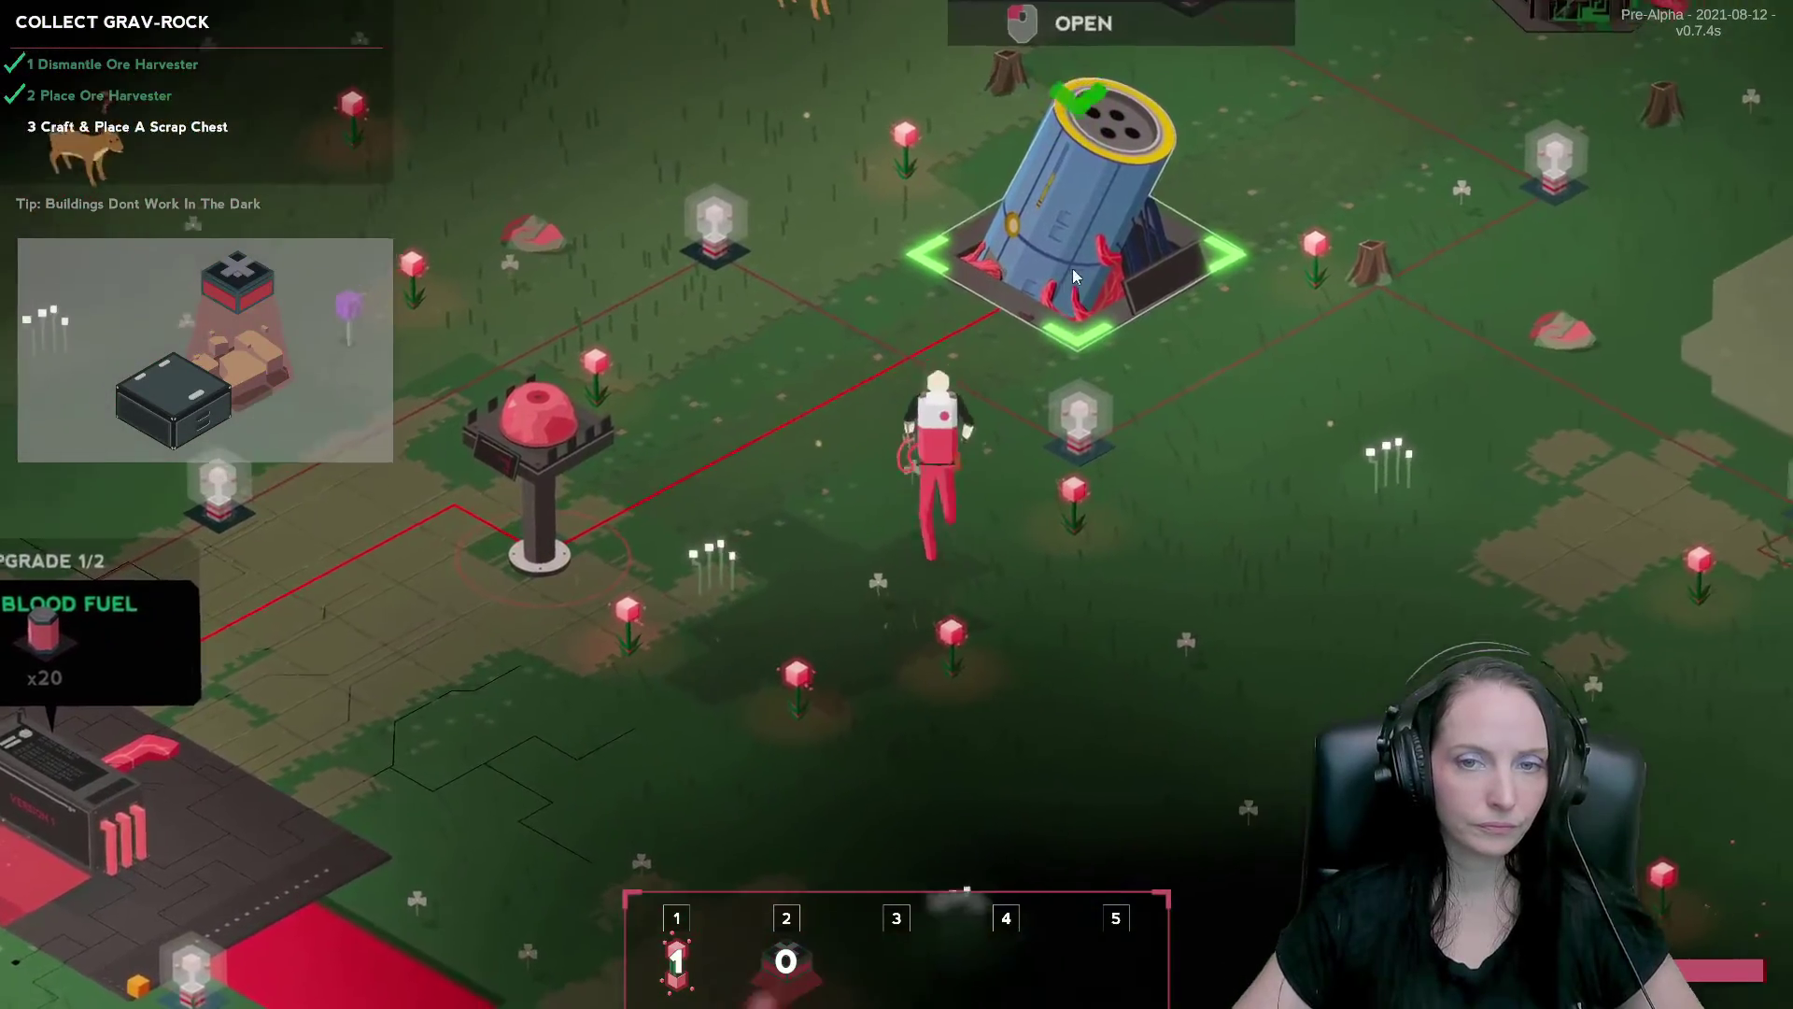
{"action": "left_click", "coordinate": [1013, 379]}
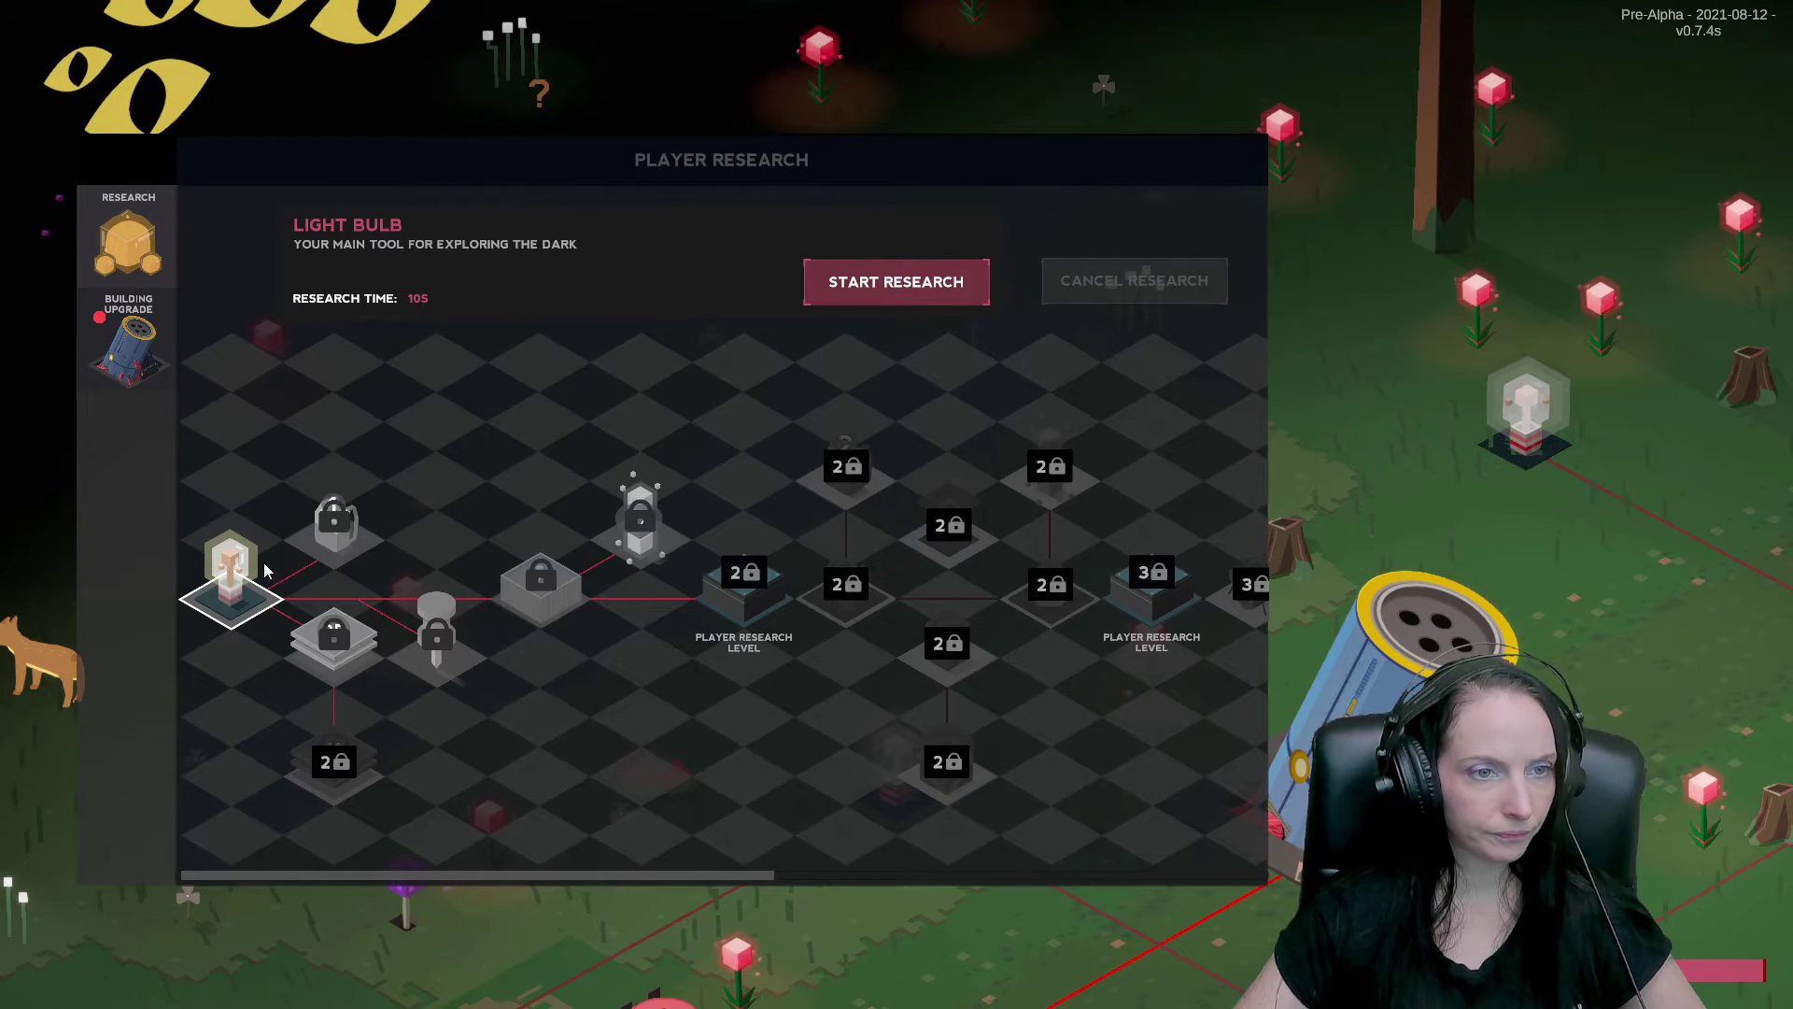
{"action": "left_click", "coordinate": [896, 281]}
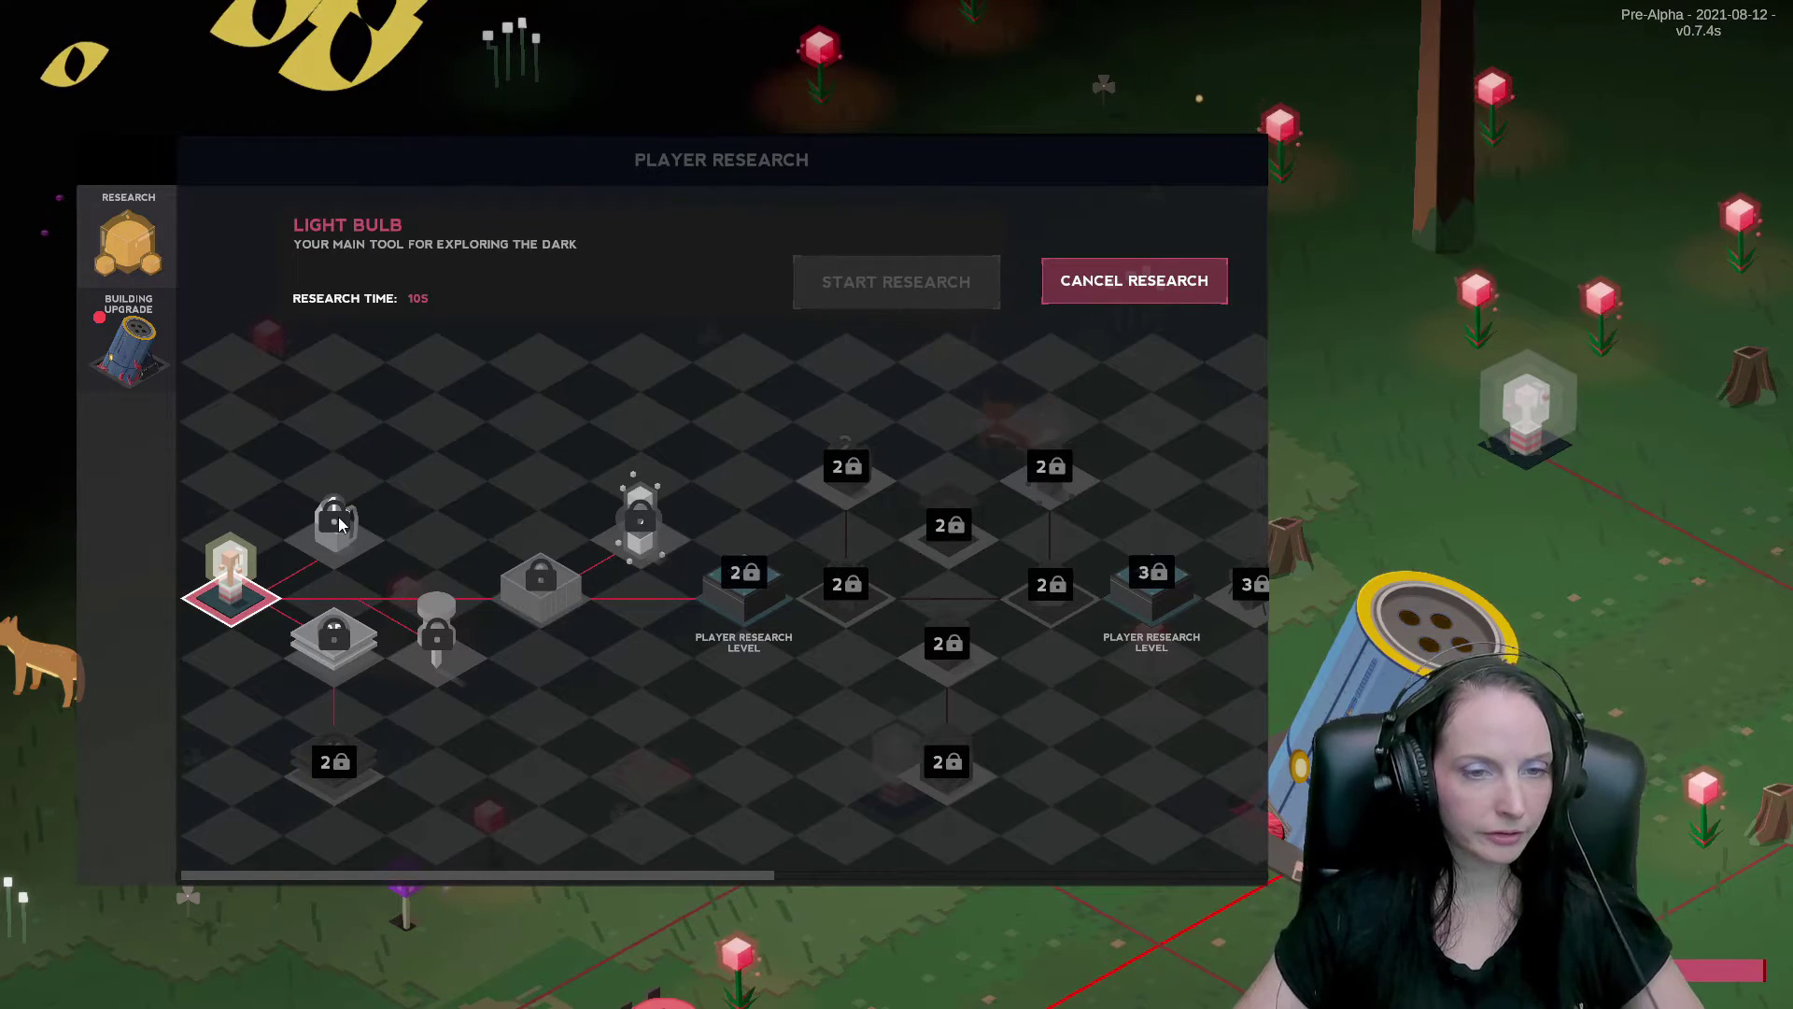
{"action": "key", "text": "Escape"}
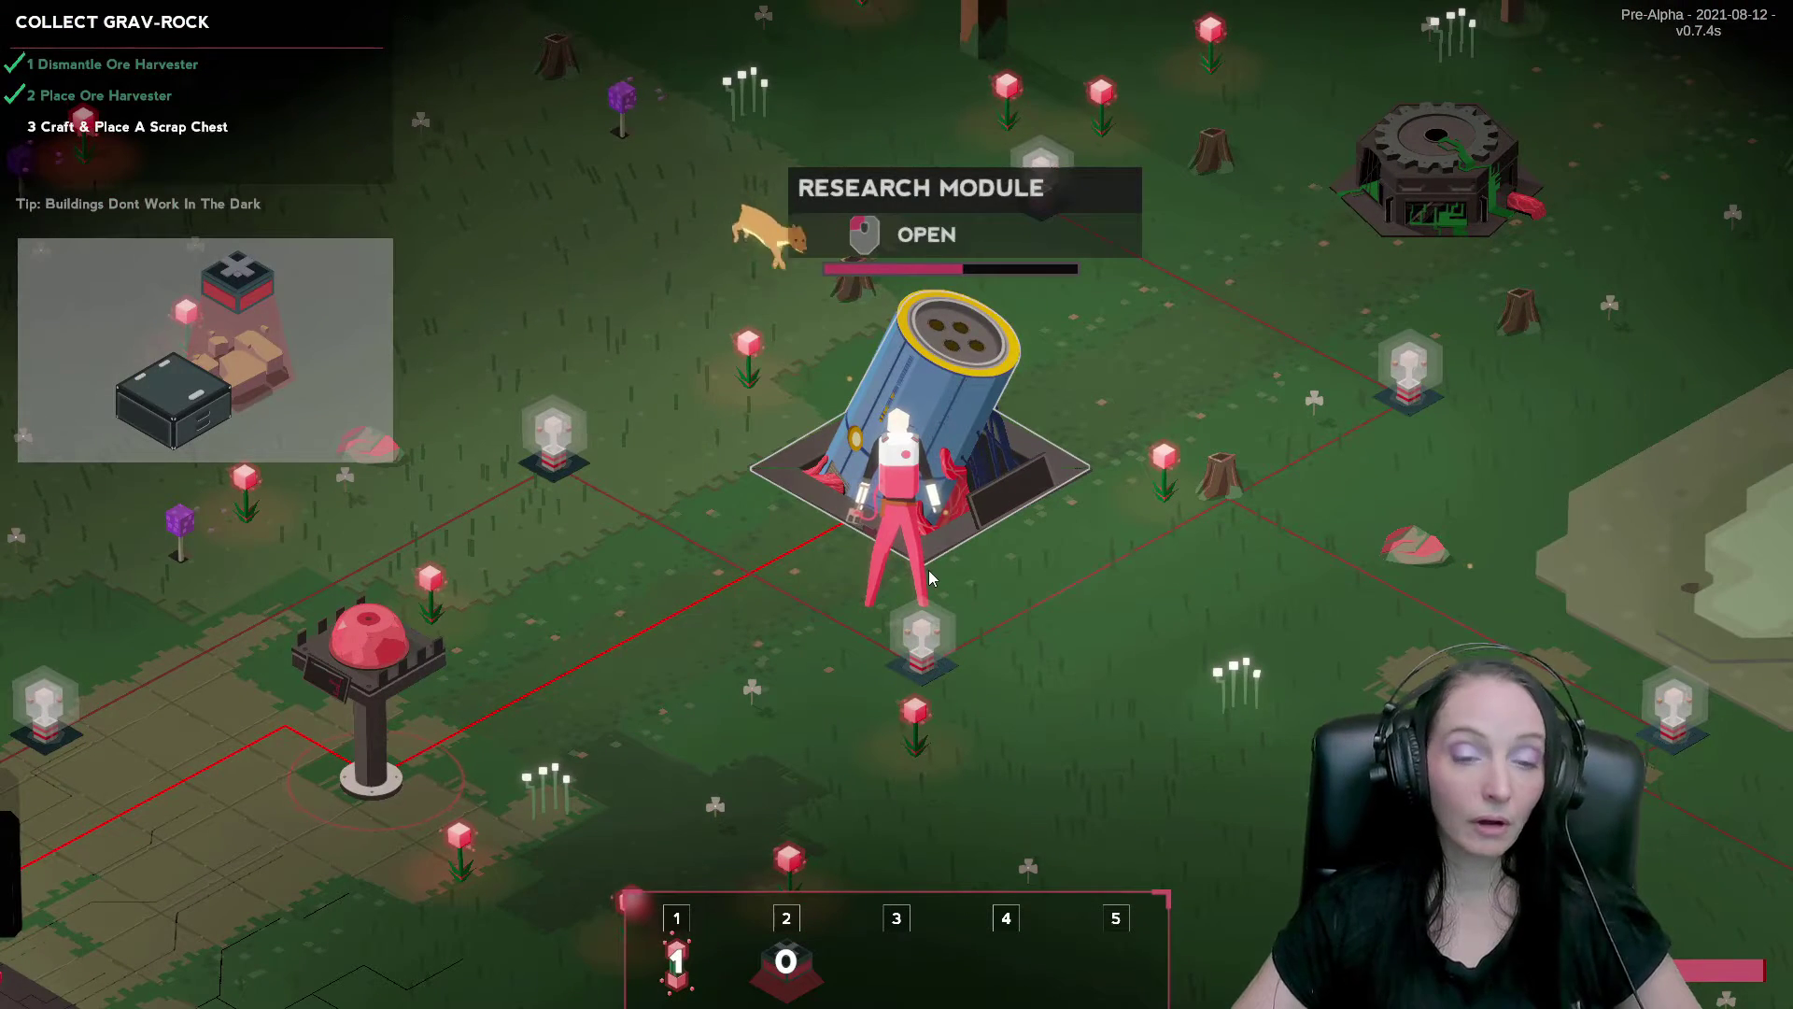
Collect the Lightbulb unlock and start Backpack Size 1 research.
{"action": "left_click", "coordinate": [948, 403]}
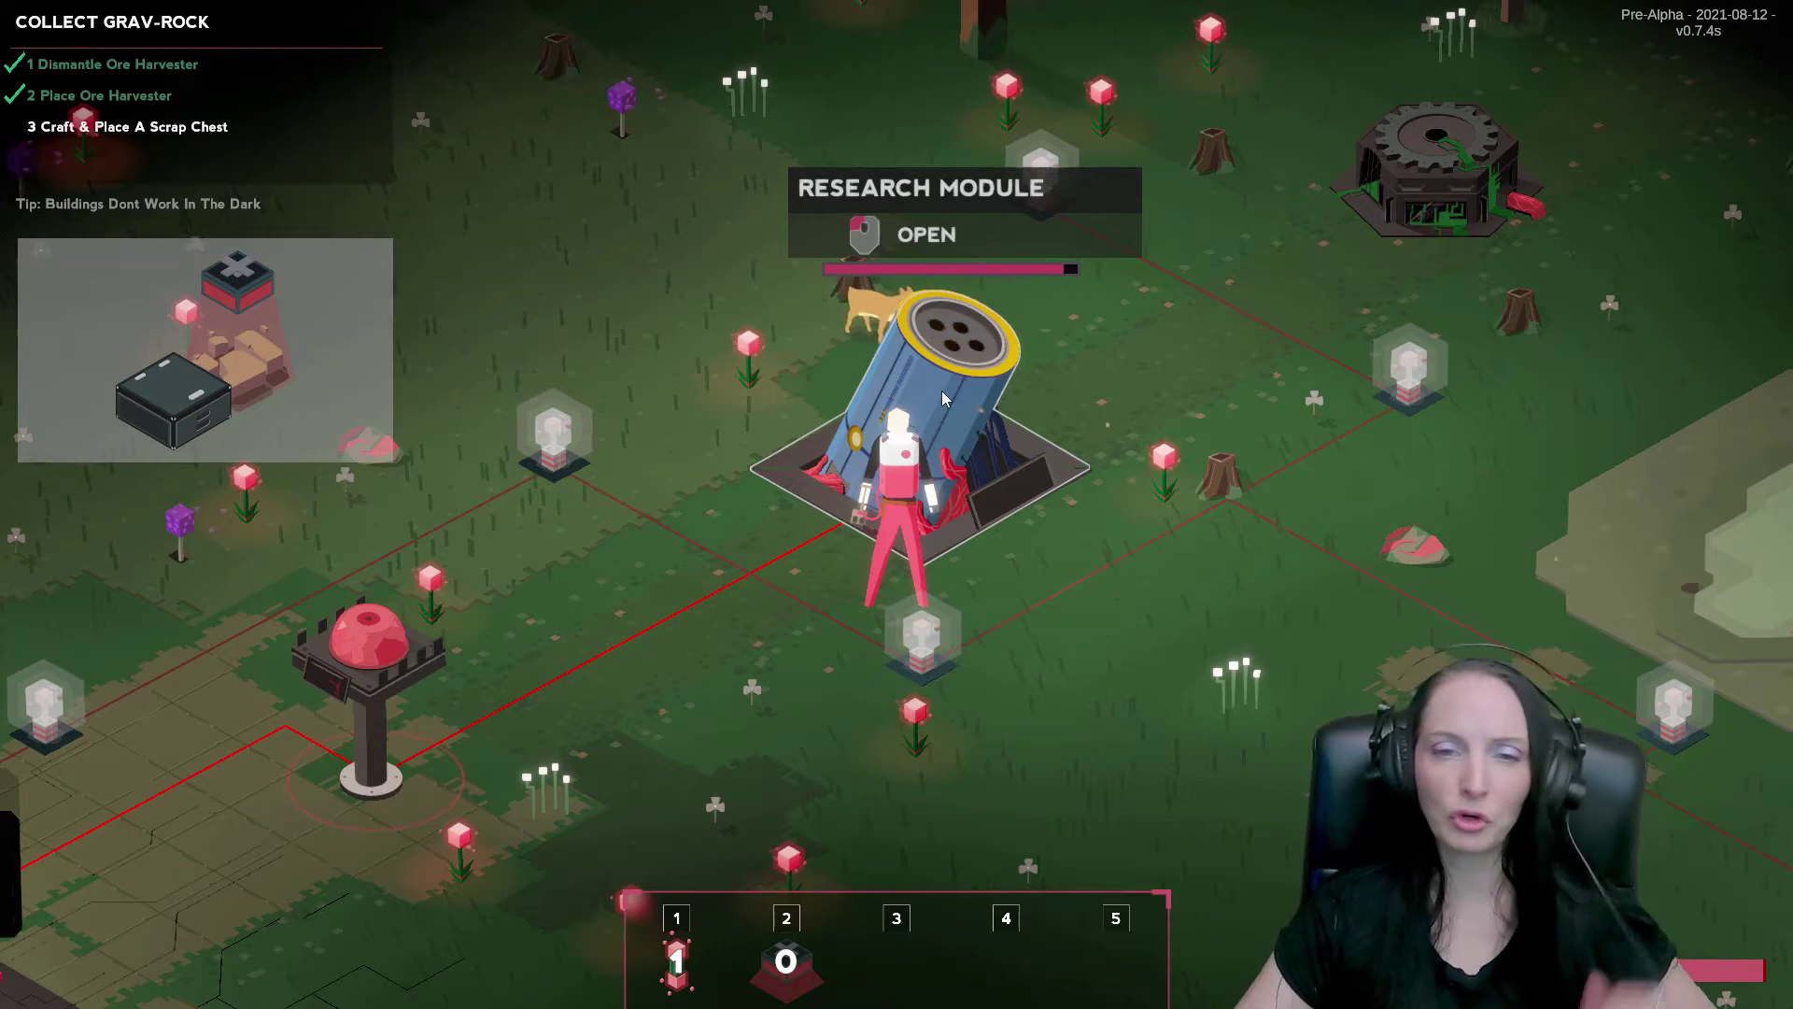
{"action": "left_click", "coordinate": [963, 363]}
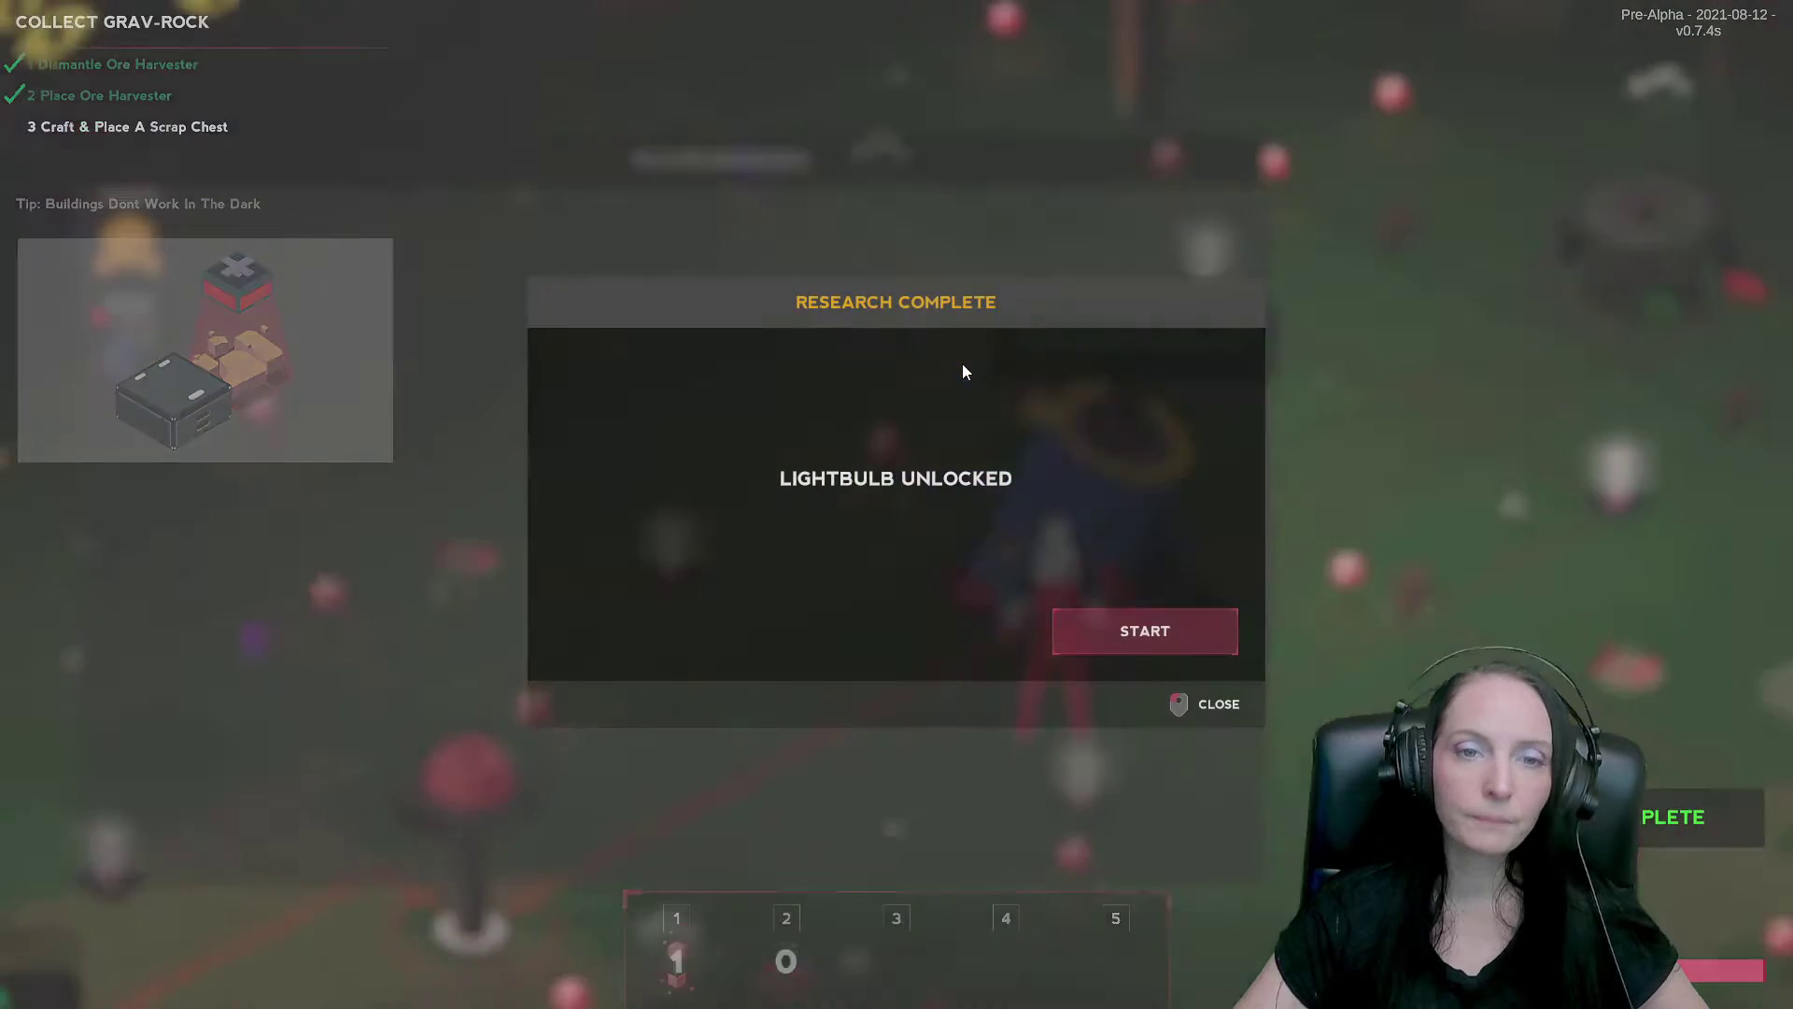
{"action": "left_click", "coordinate": [1132, 630]}
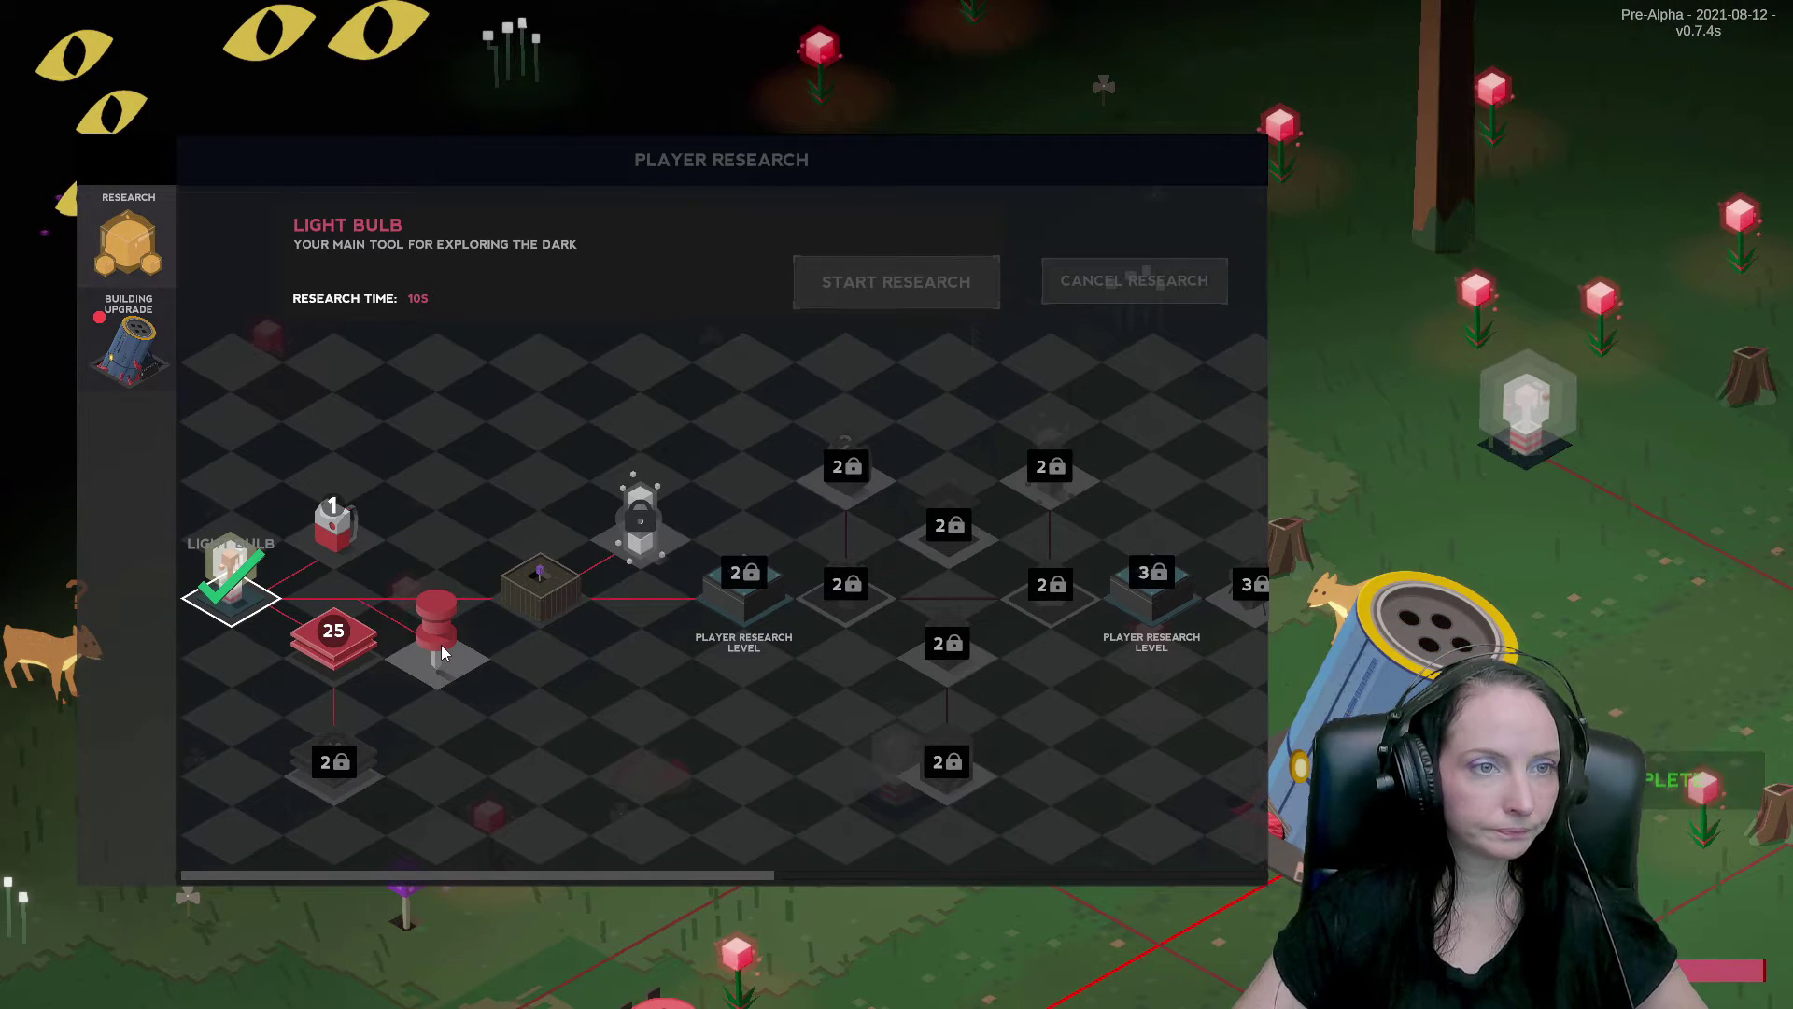
{"action": "left_click", "coordinate": [338, 546]}
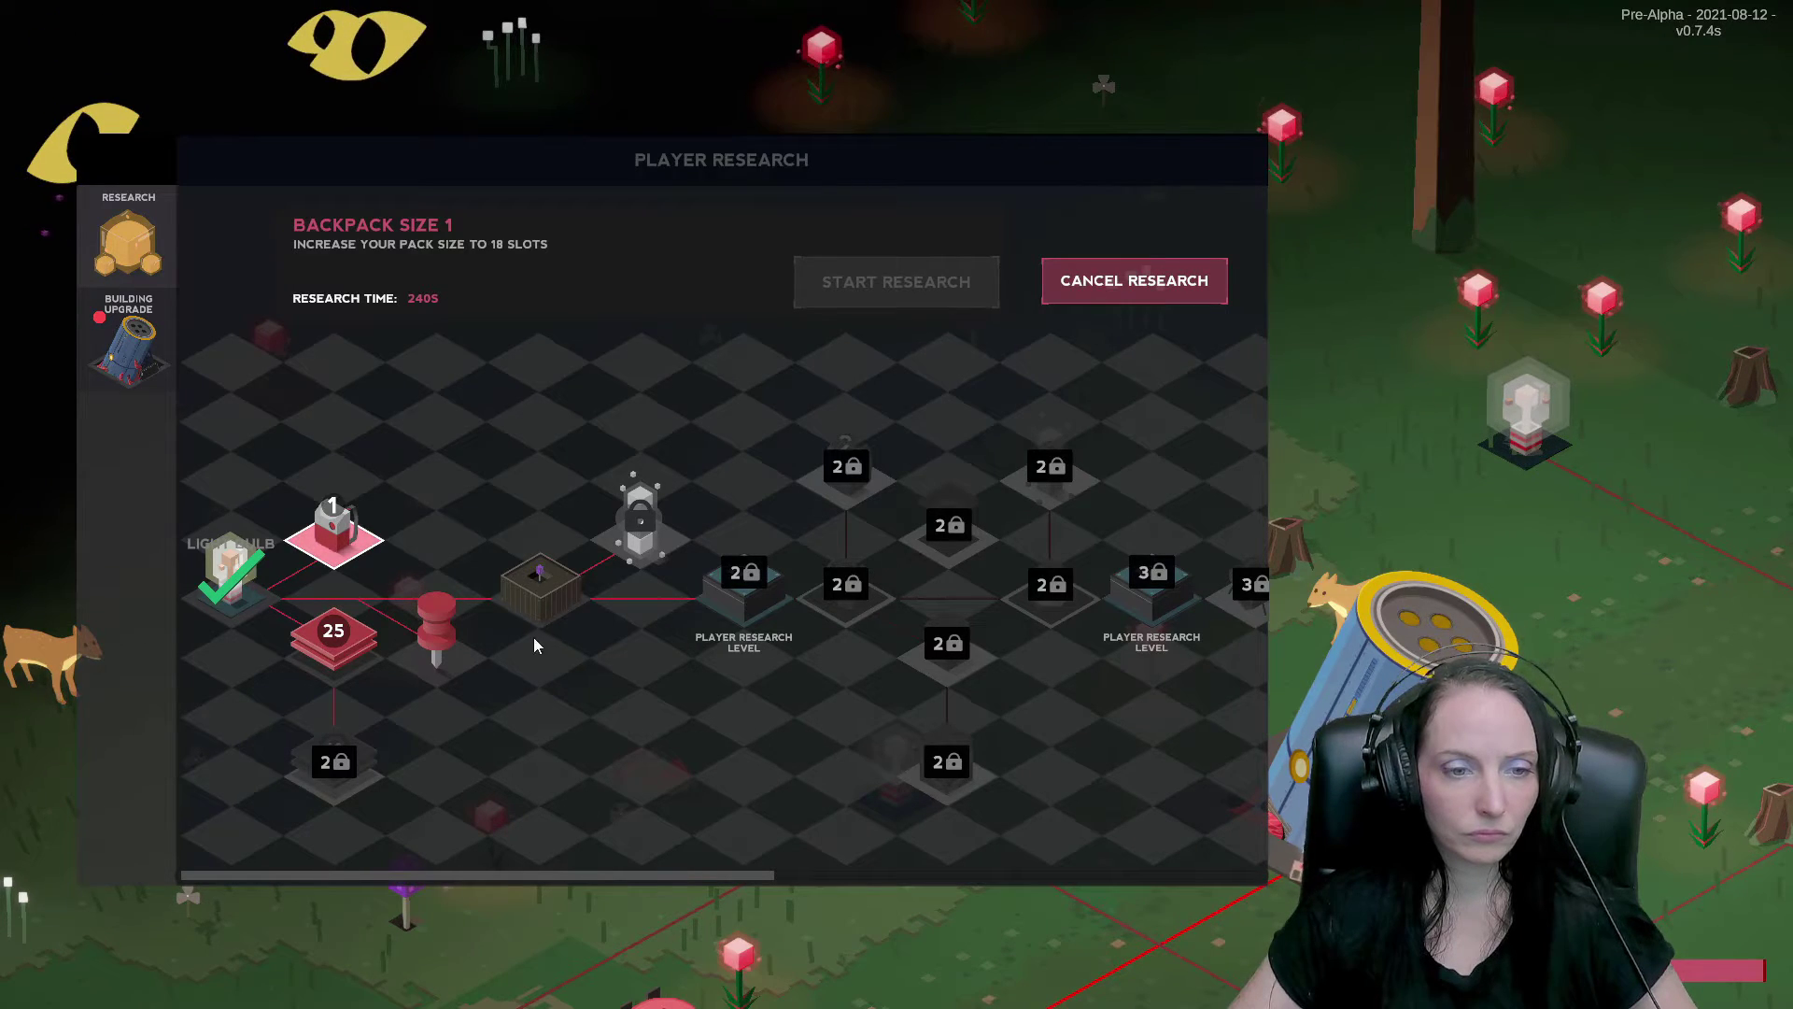
{"action": "key", "text": "Escape"}
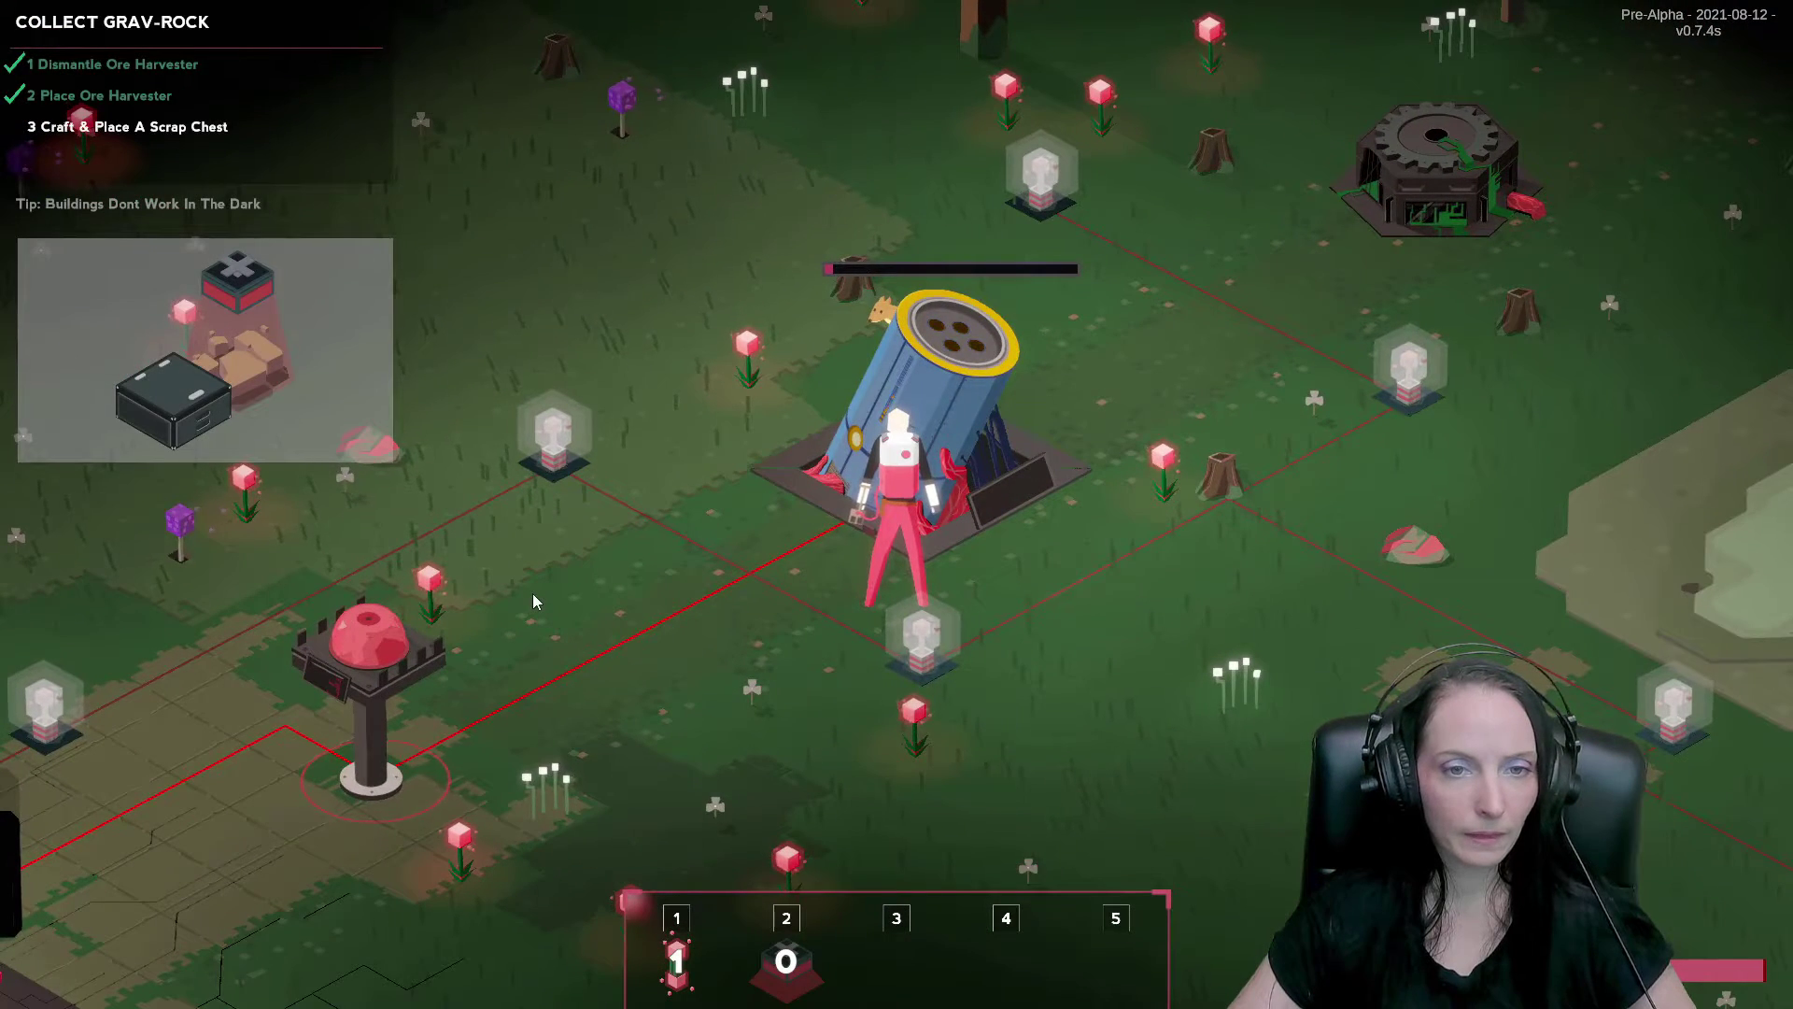
Walk to the grav-rock harvester, glancing at the automation recipes on the way.
{"action": "key", "text": "d"}
{"action": "key", "text": "s"}
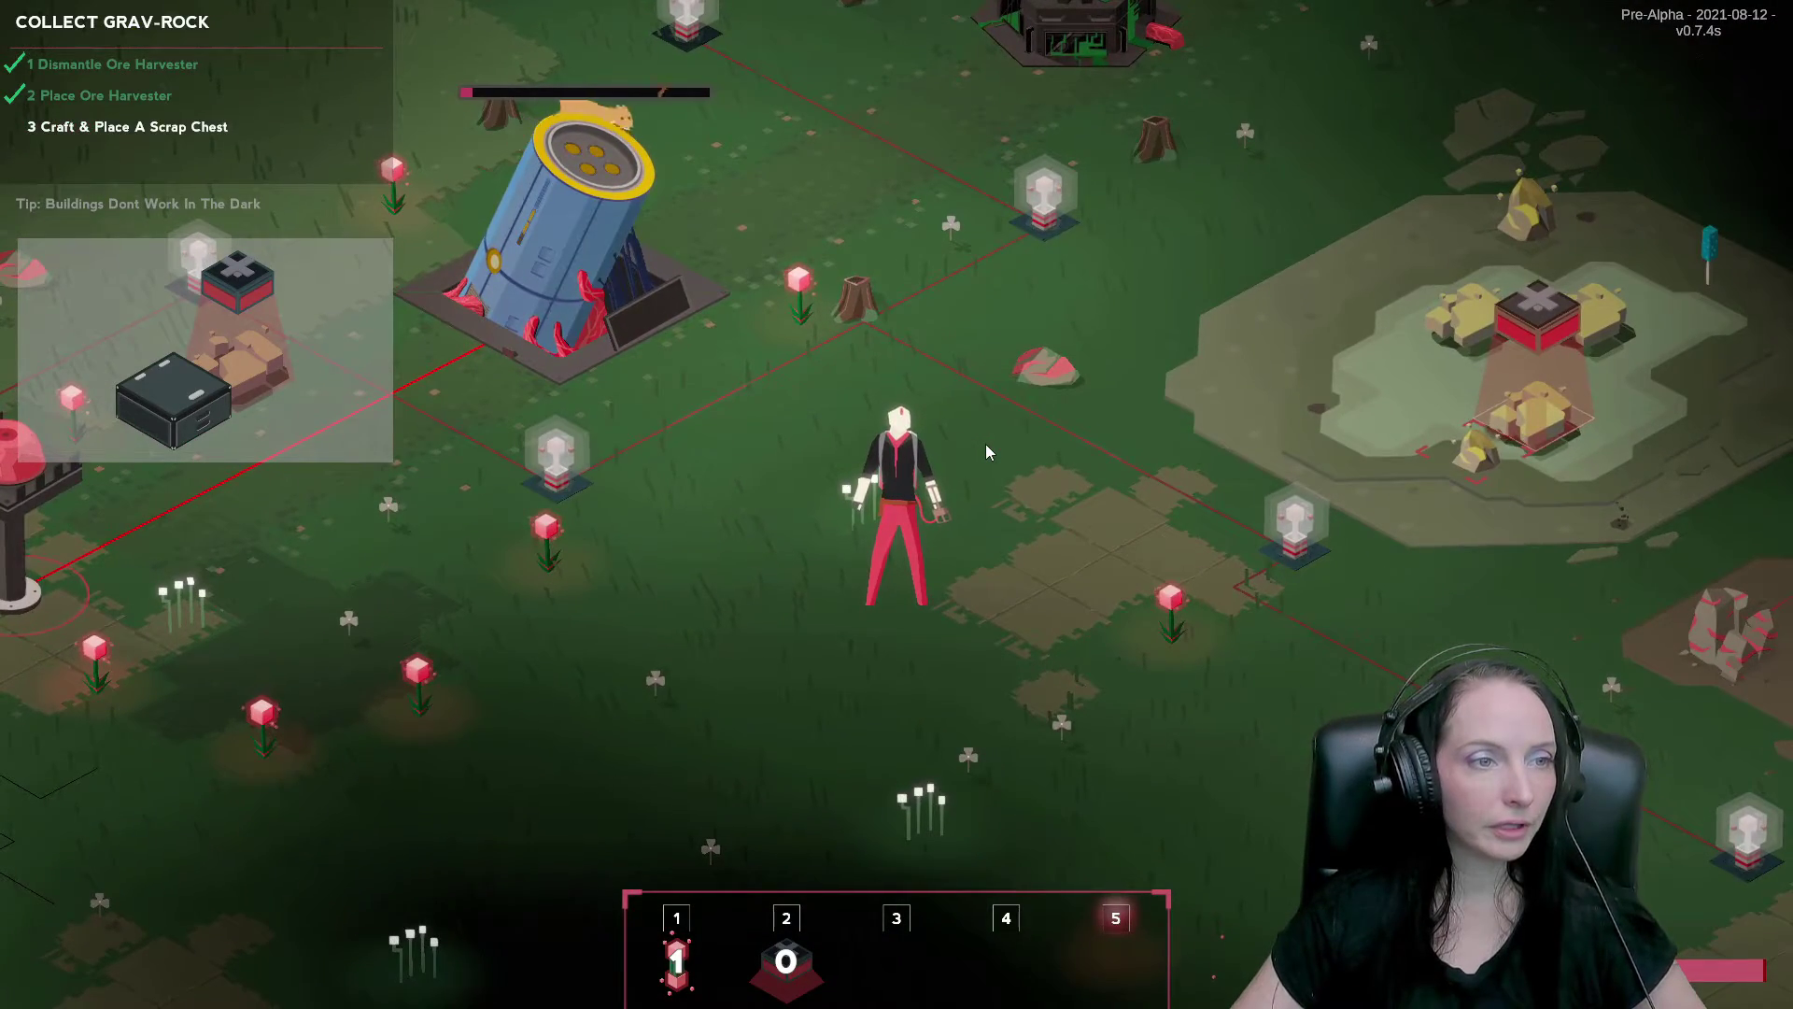
{"action": "key", "text": "d"}
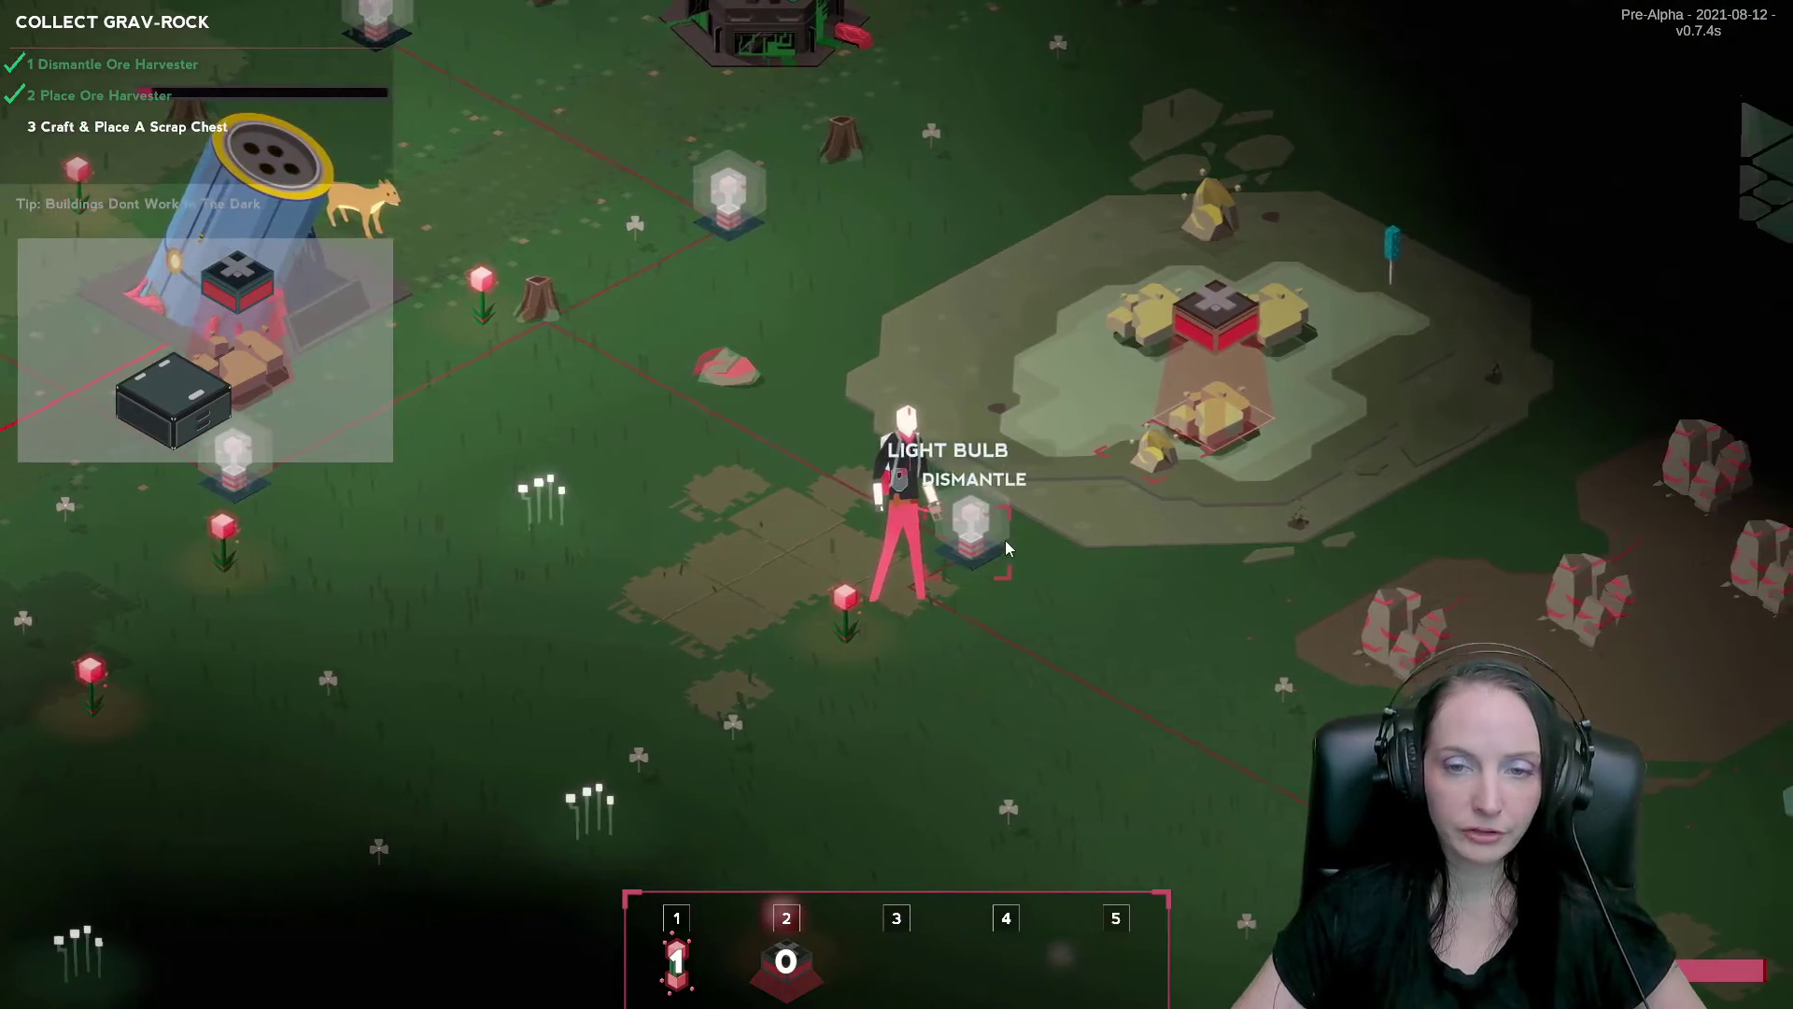
{"action": "key", "text": "s"}
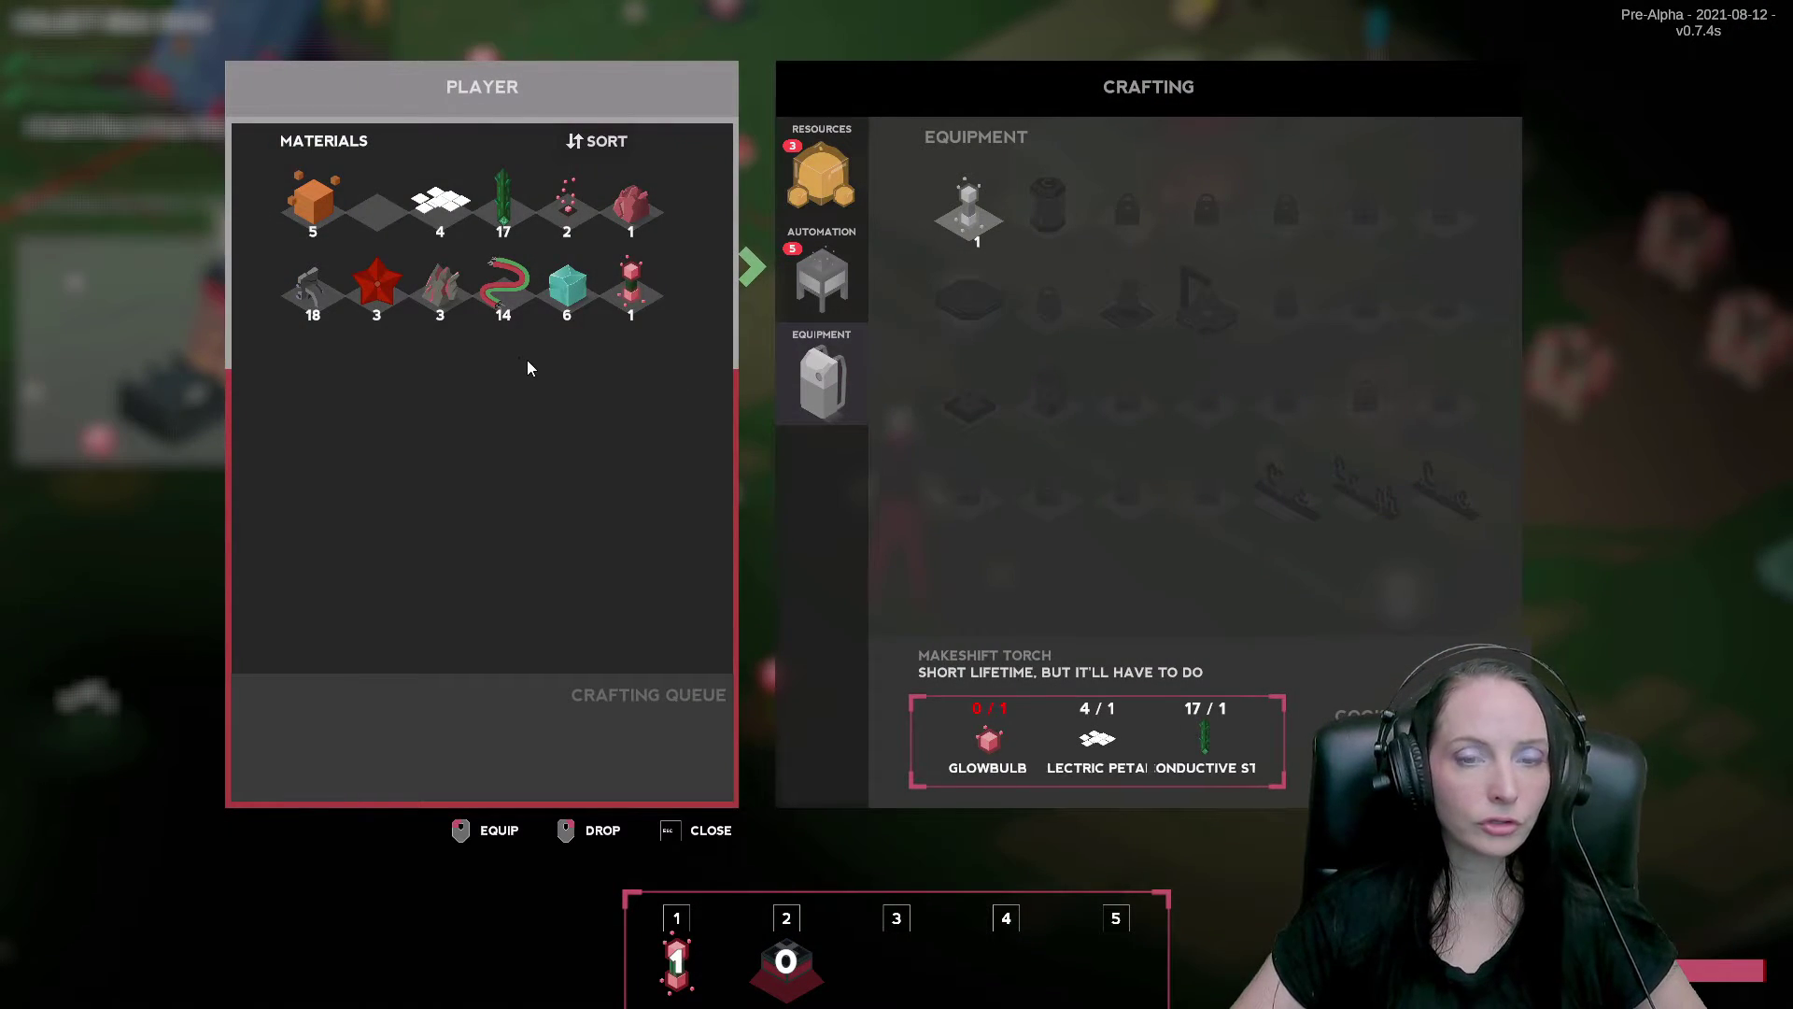
{"action": "left_click", "coordinate": [842, 282]}
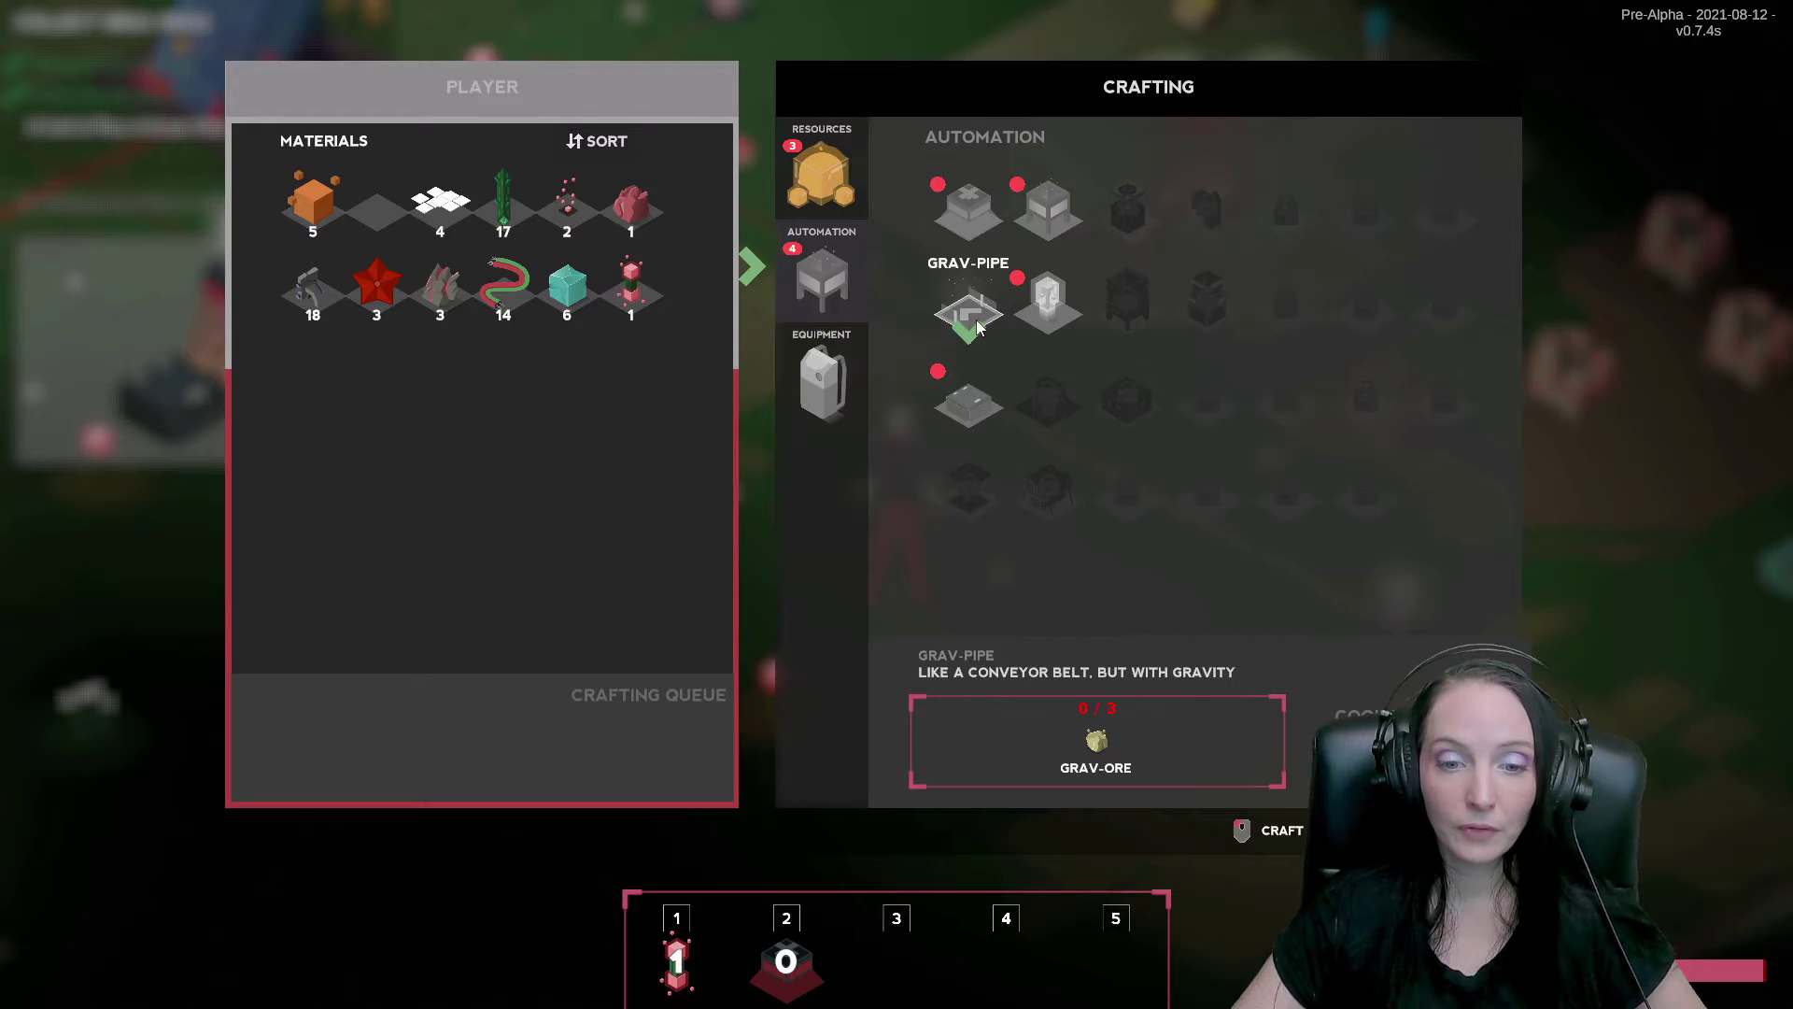
{"action": "key", "text": "Tab"}
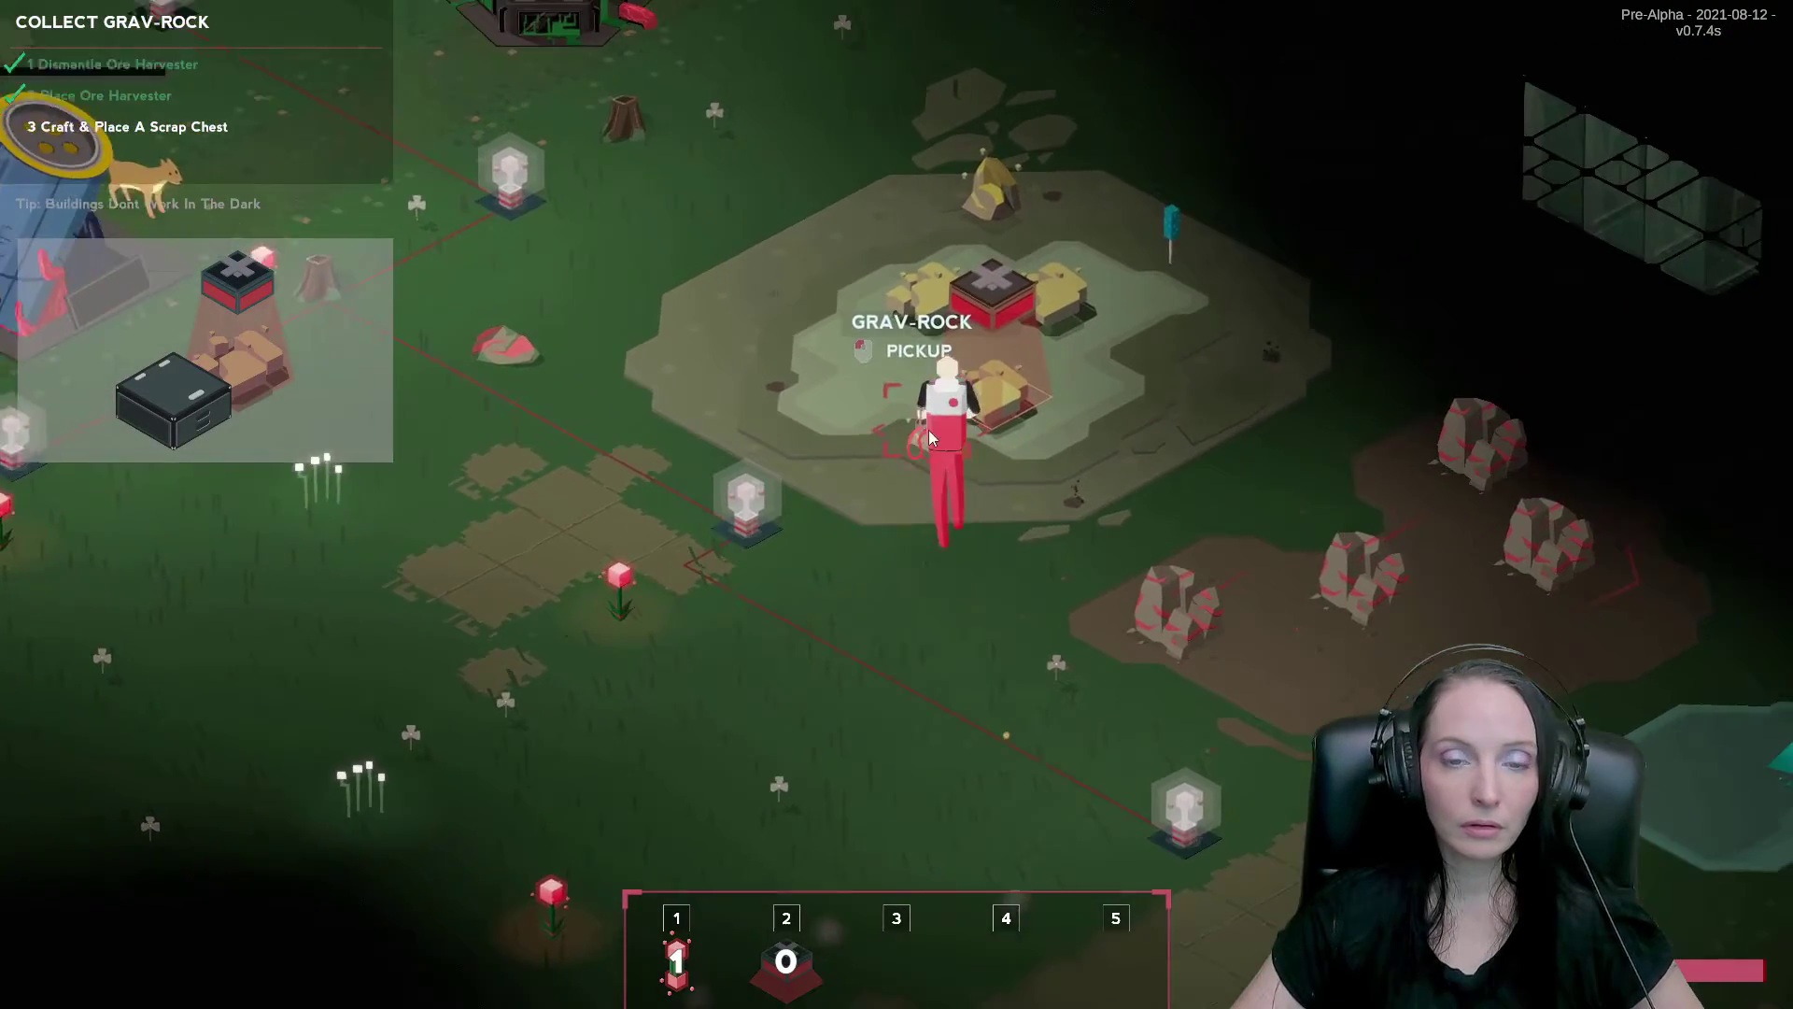
Pick up three grav-rocks, check the Grav-Ore recipe under Resources, and head back.
{"action": "left_click", "coordinate": [929, 430]}
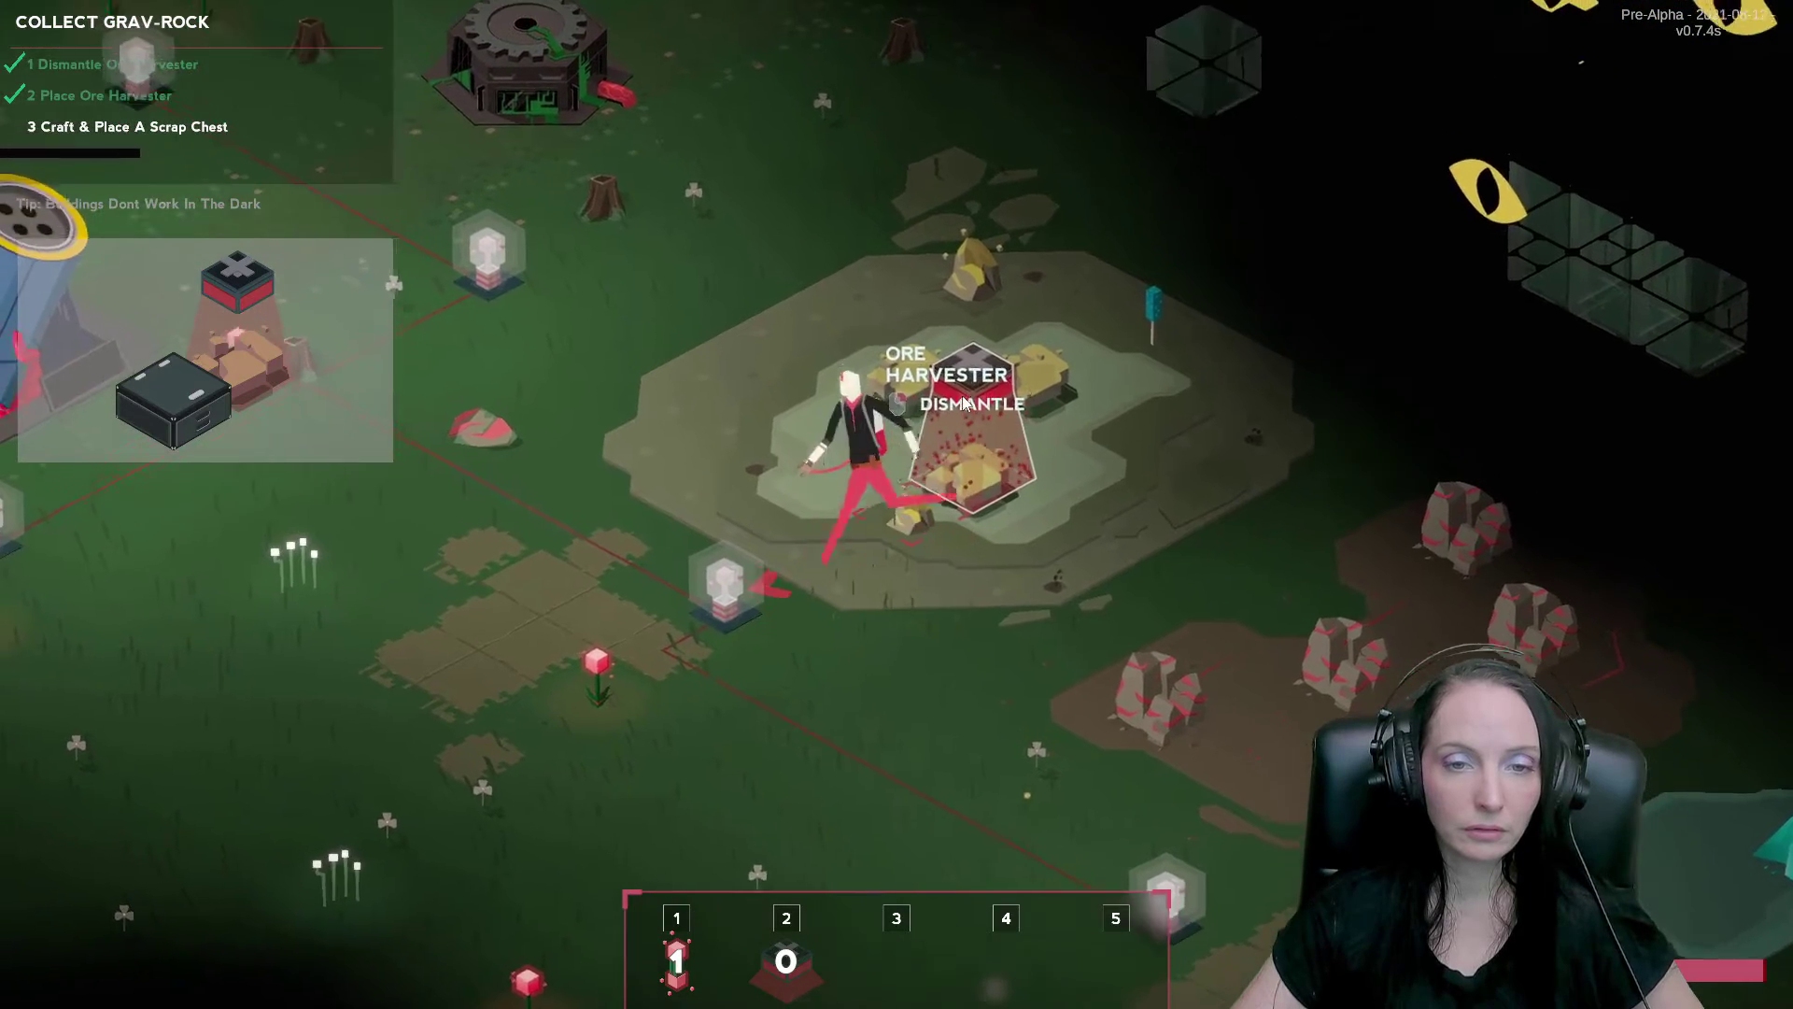
{"action": "left_click", "coordinate": [977, 587]}
{"action": "left_click", "coordinate": [980, 570]}
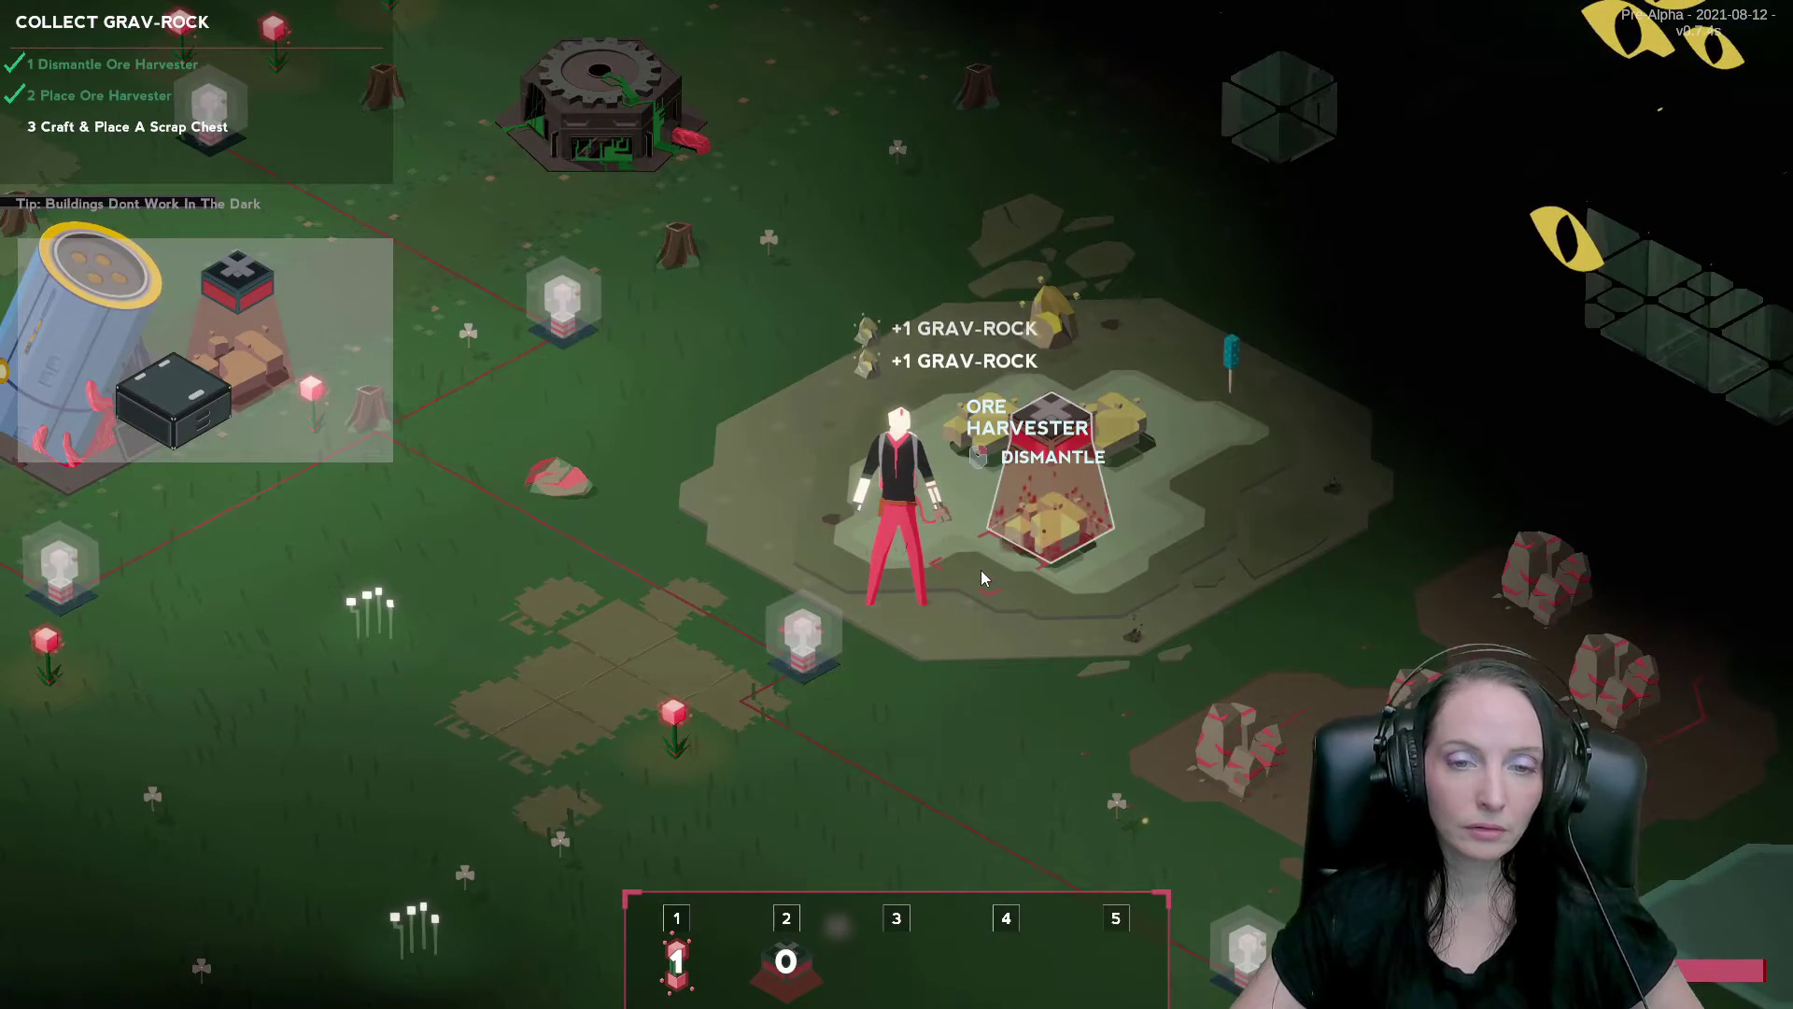
{"action": "key", "text": "Tab"}
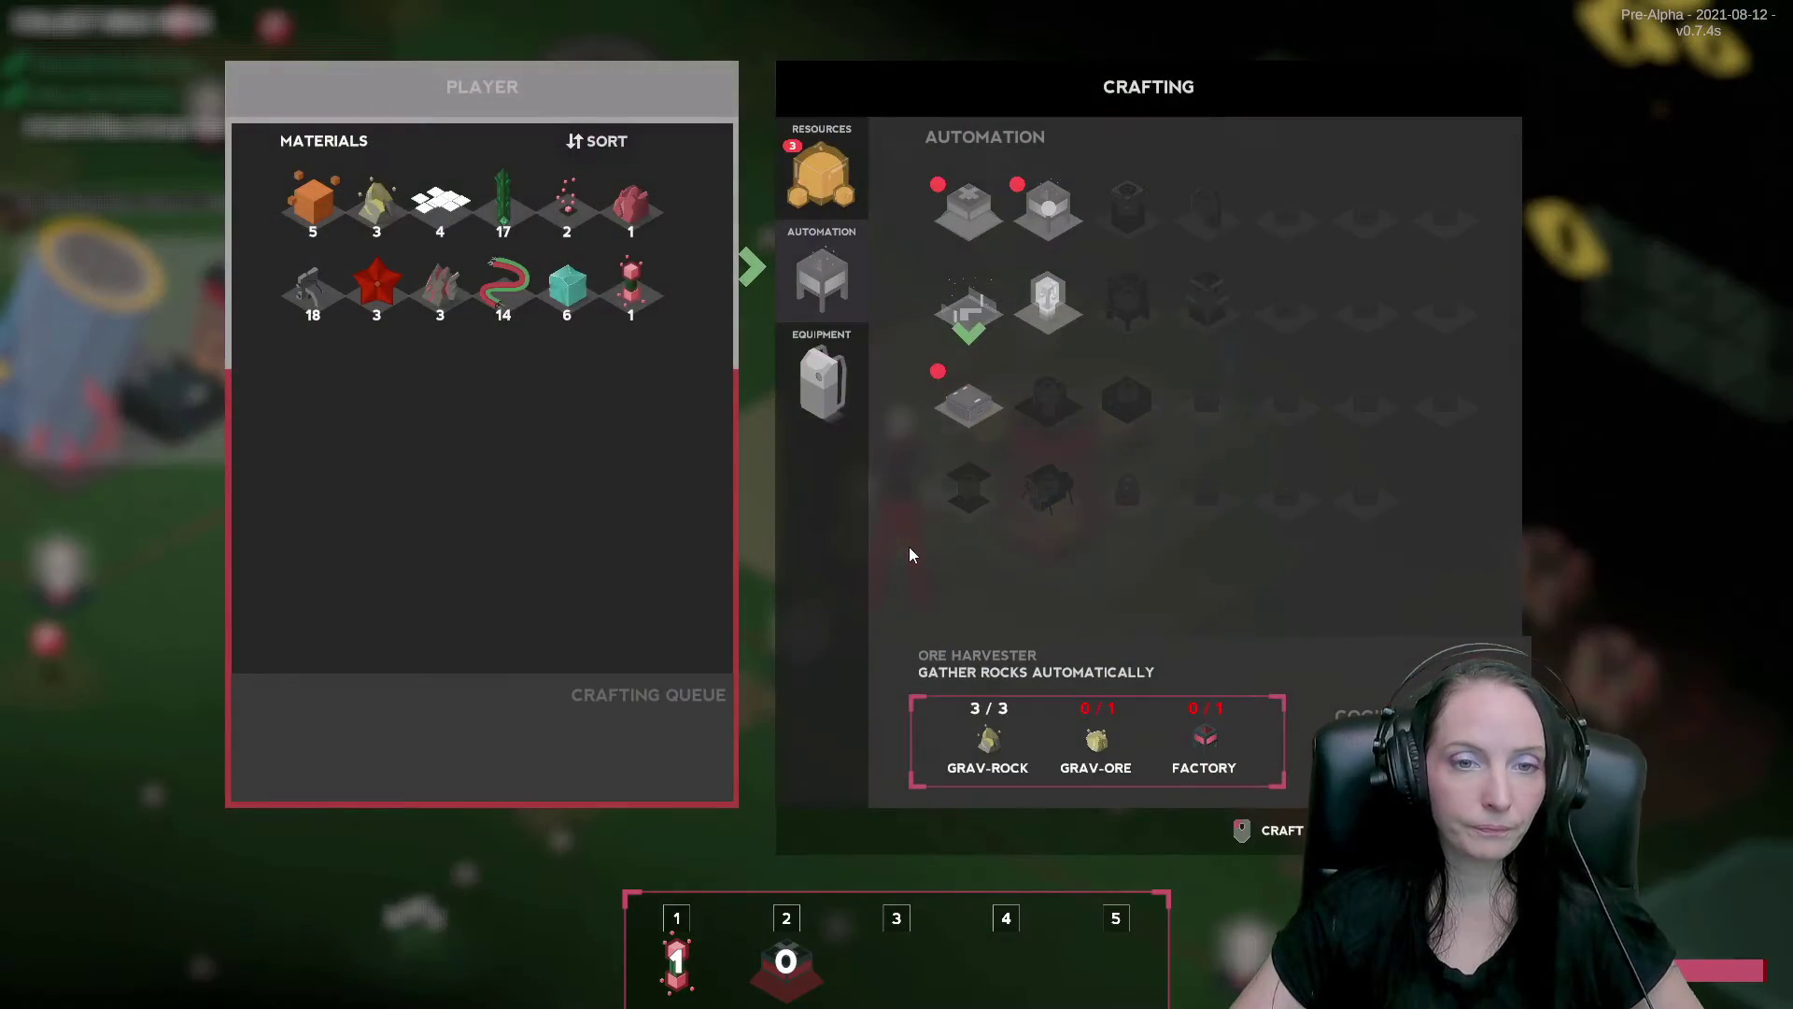
{"action": "left_click", "coordinate": [825, 183]}
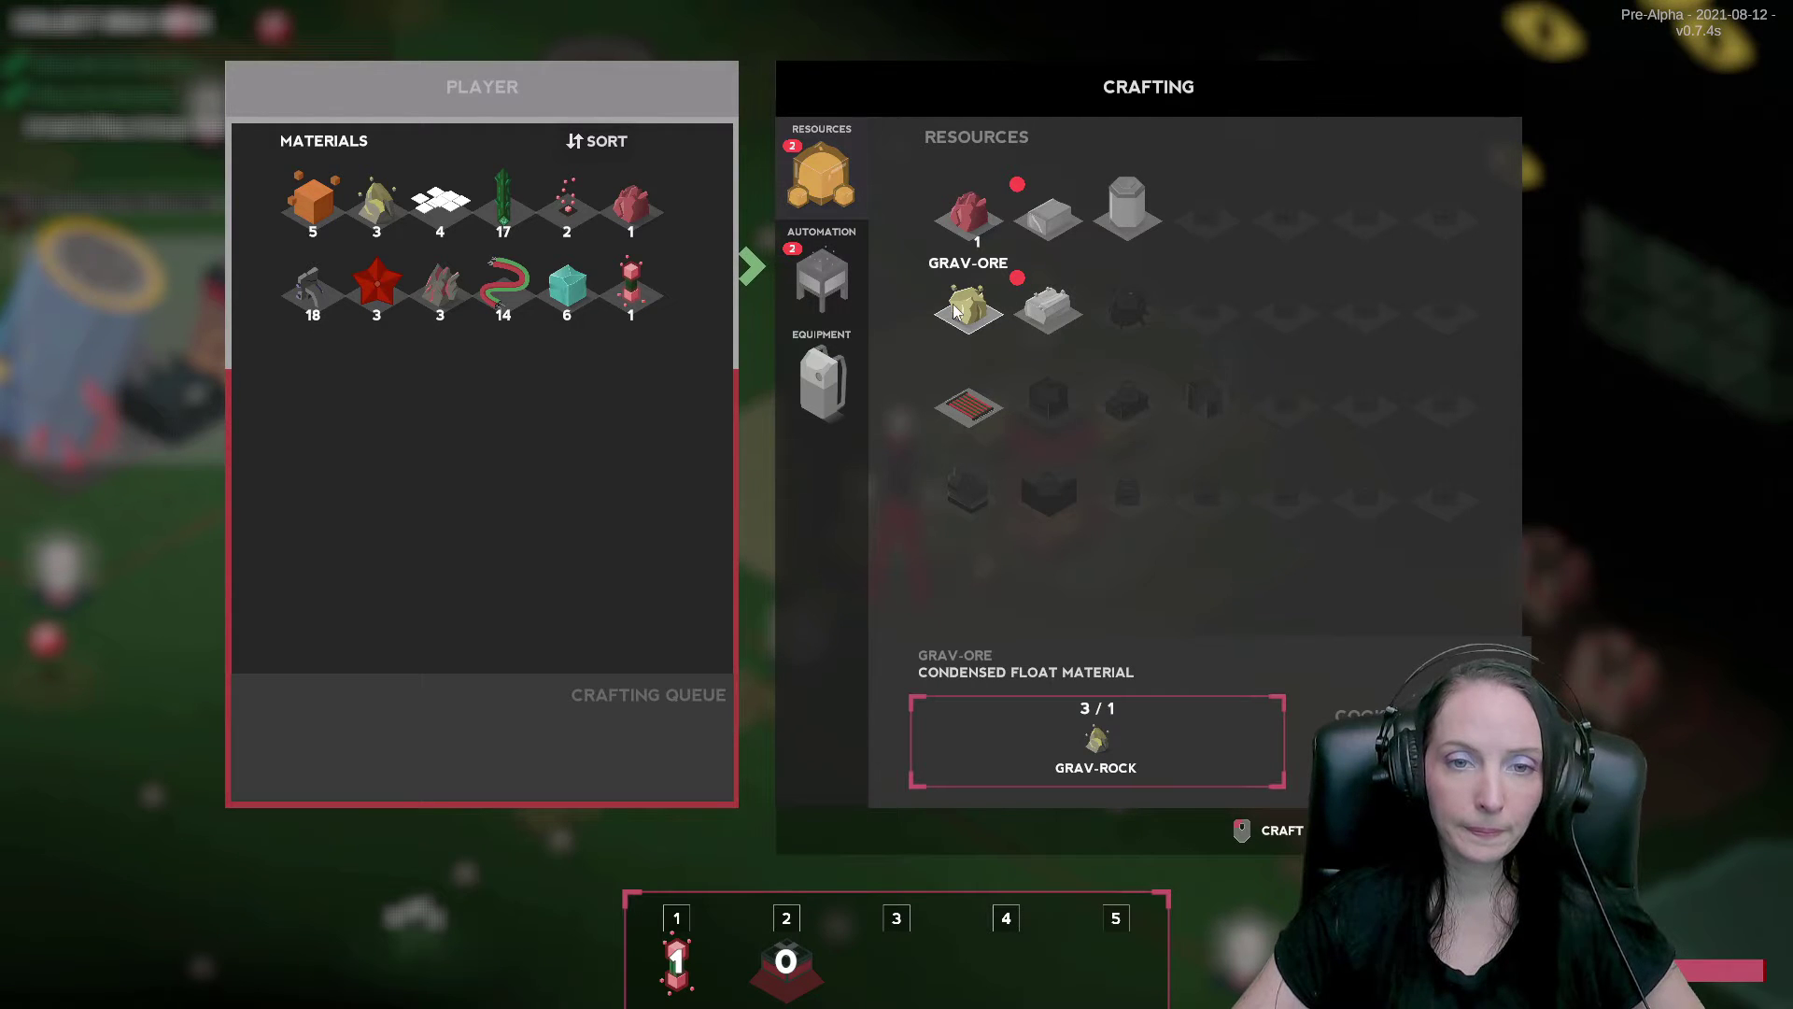
{"action": "key", "text": "Tab"}
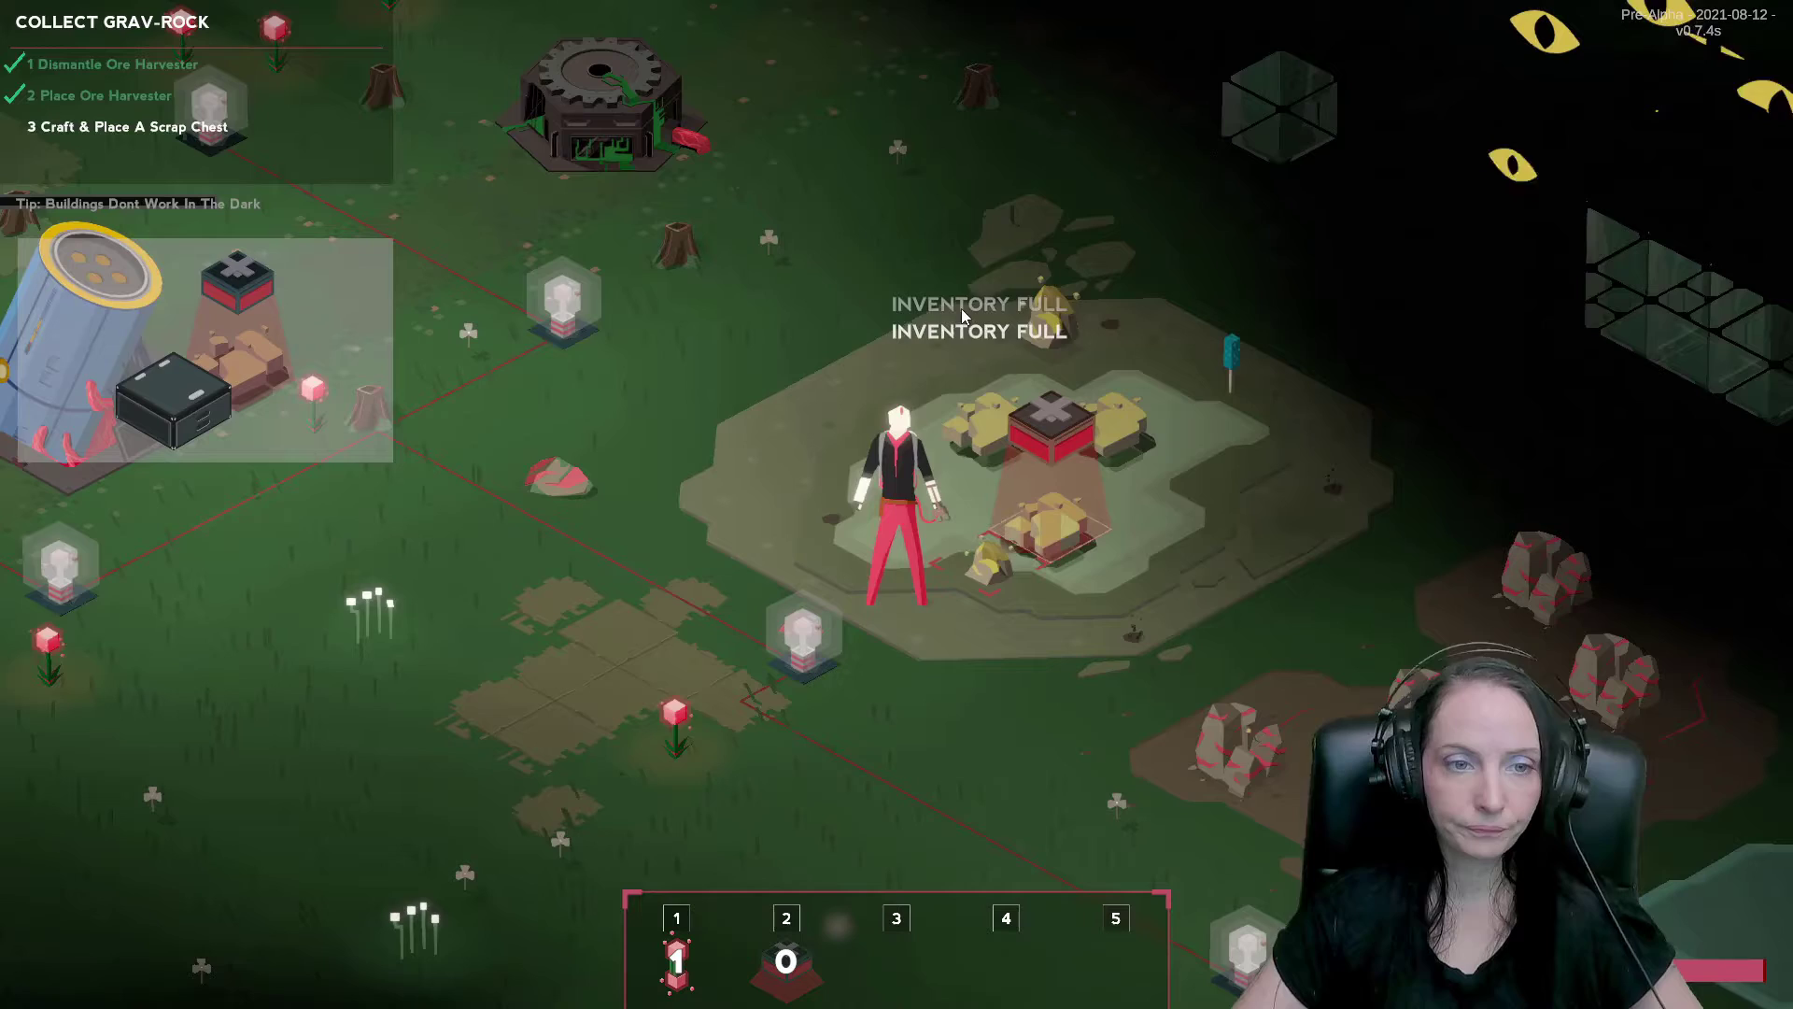
{"action": "key", "text": "a"}
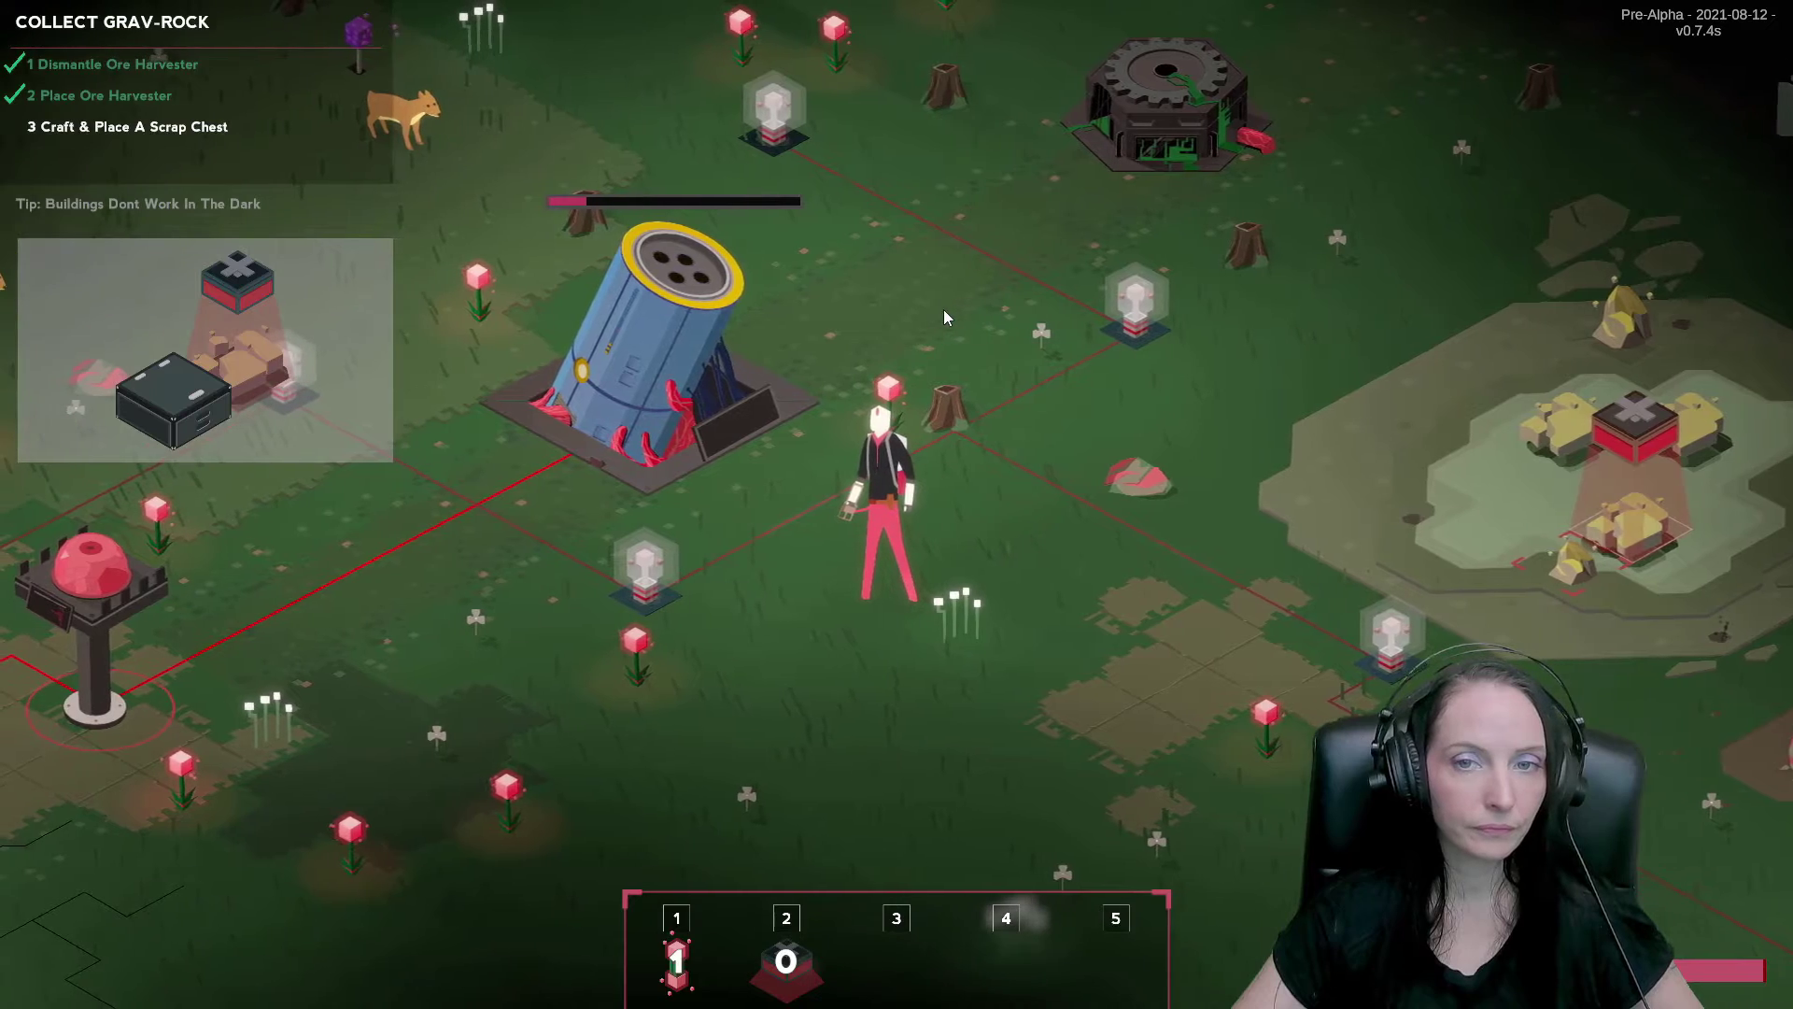
{"action": "key", "text": "s"}
{"action": "key", "text": "s"}
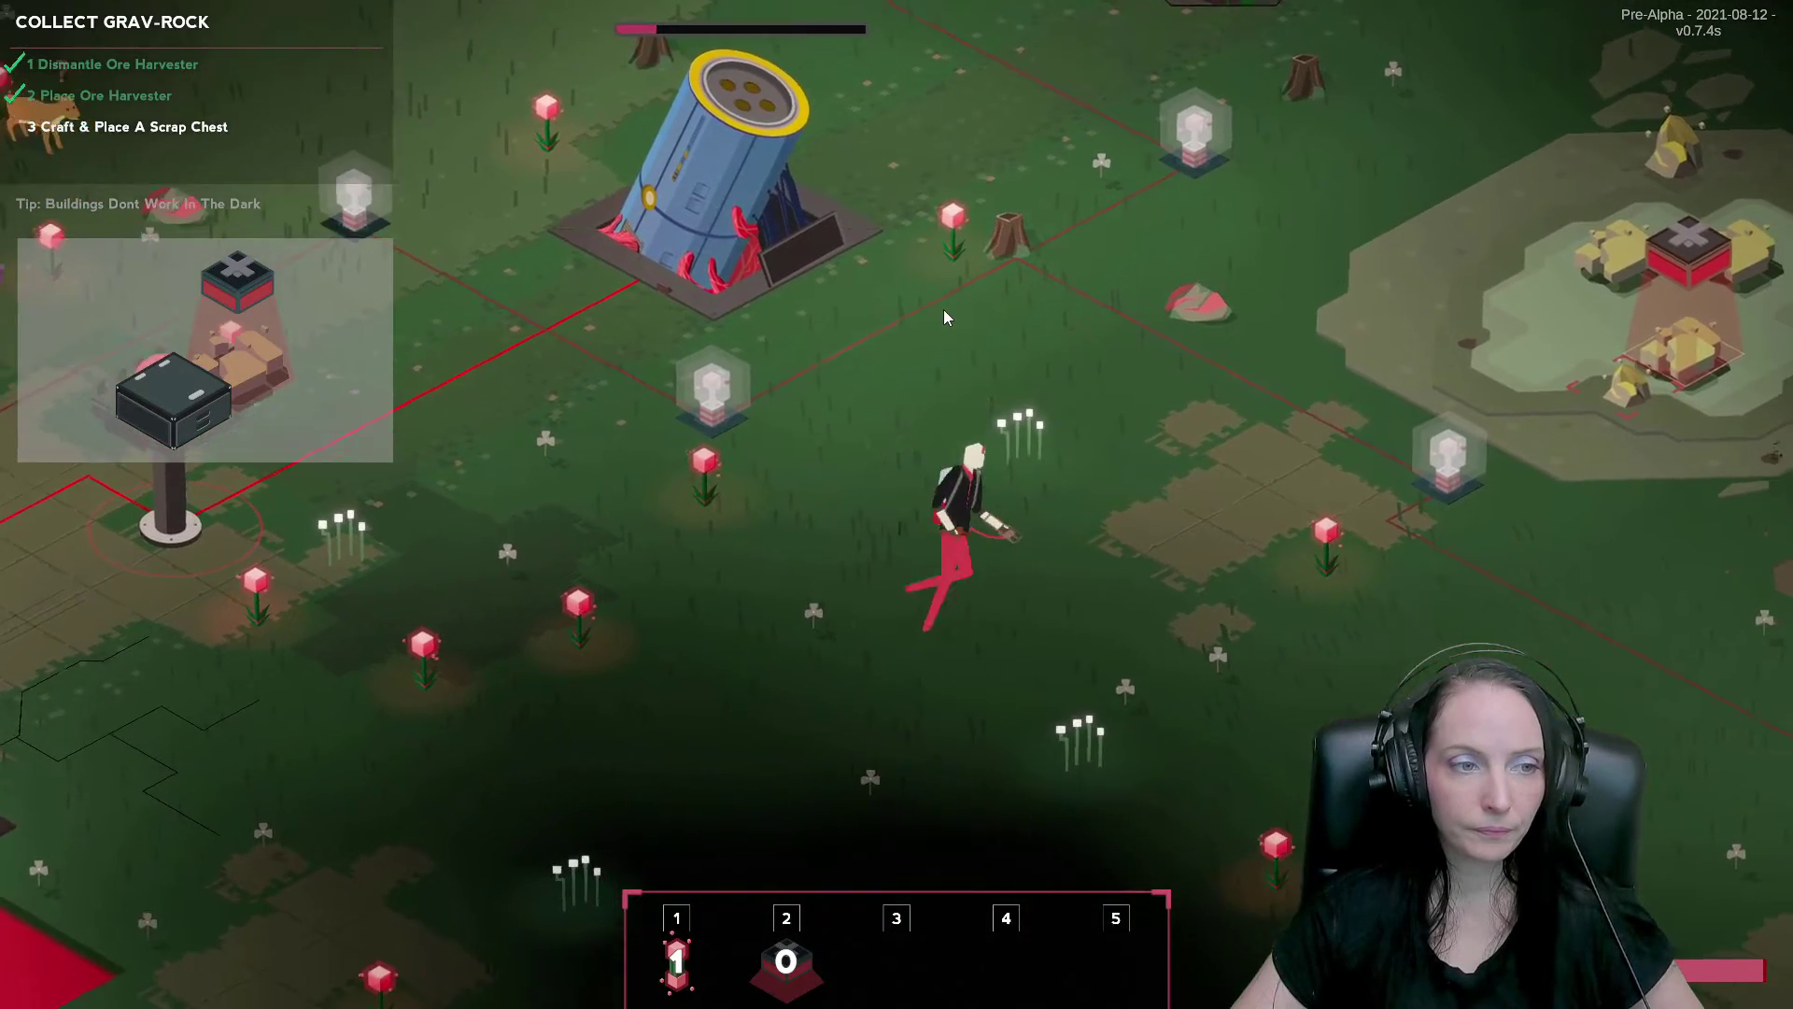
{"action": "key", "text": "Tab"}
Discard the Blood-Ore and refine Grav-Ore from Grav-Rock, then return to Automation recipes.
{"action": "left_click", "coordinate": [840, 291]}
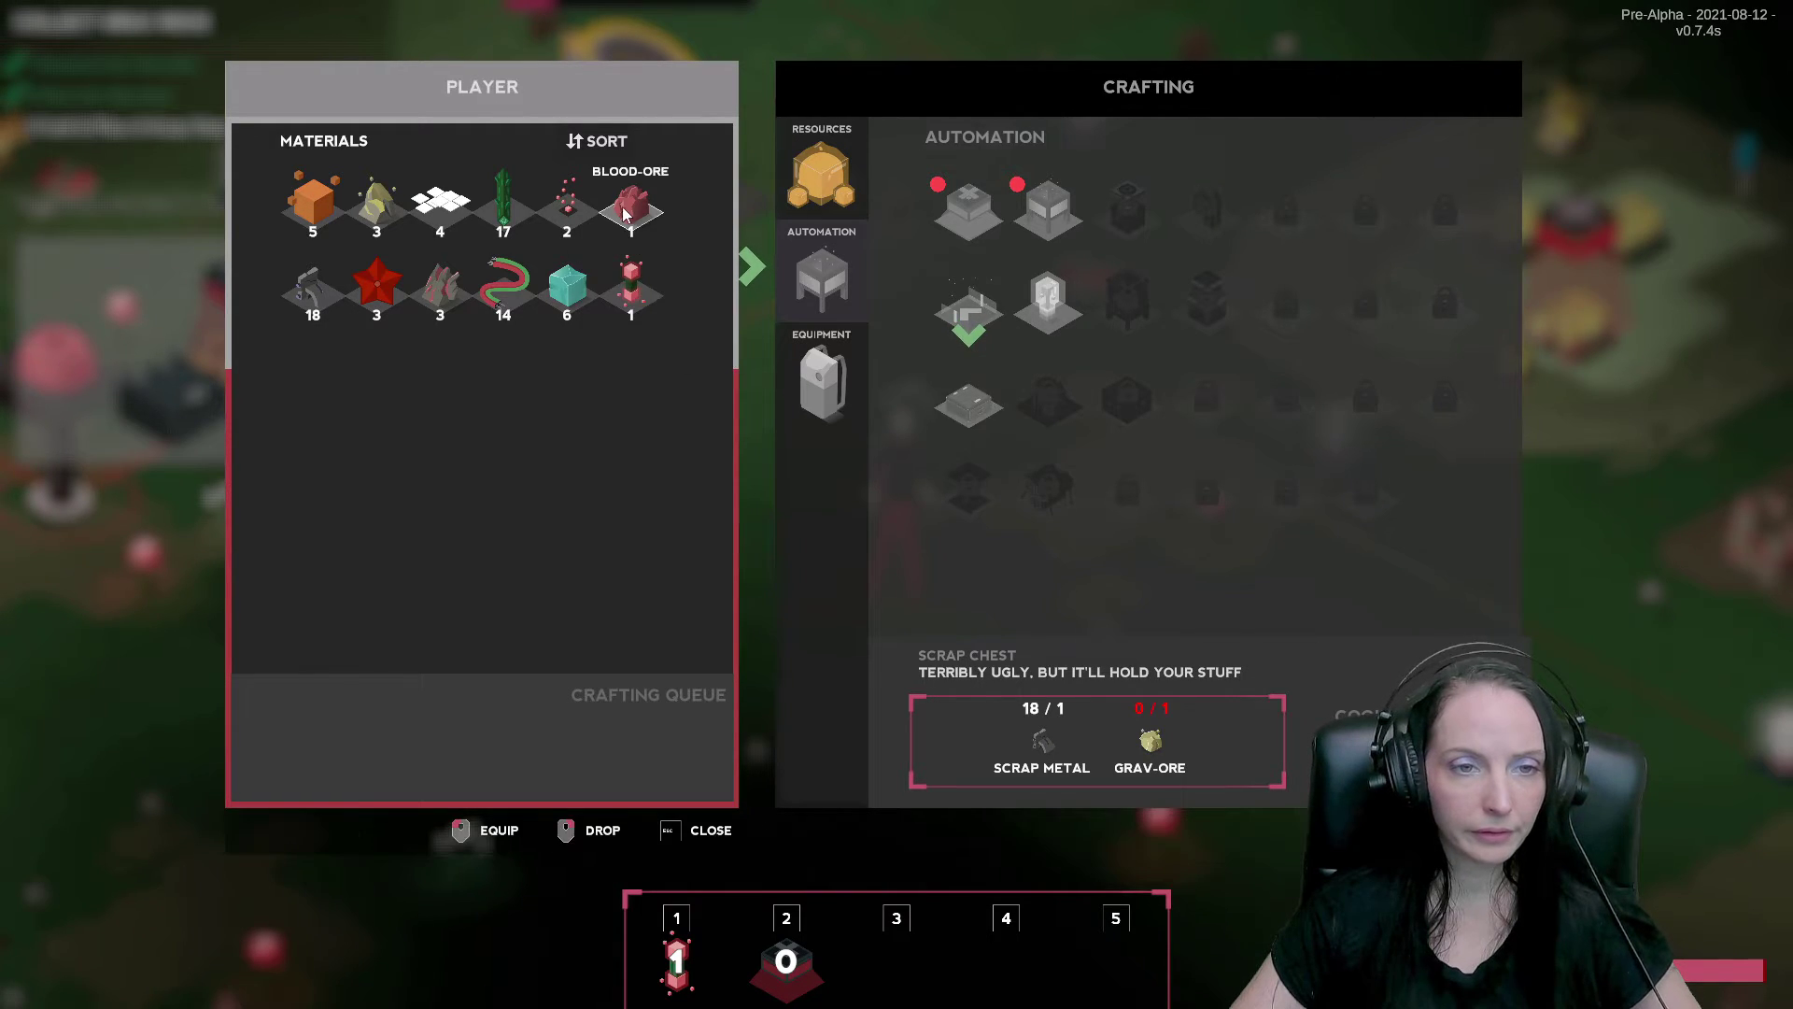
{"action": "mouse_move", "coordinate": [629, 207]}
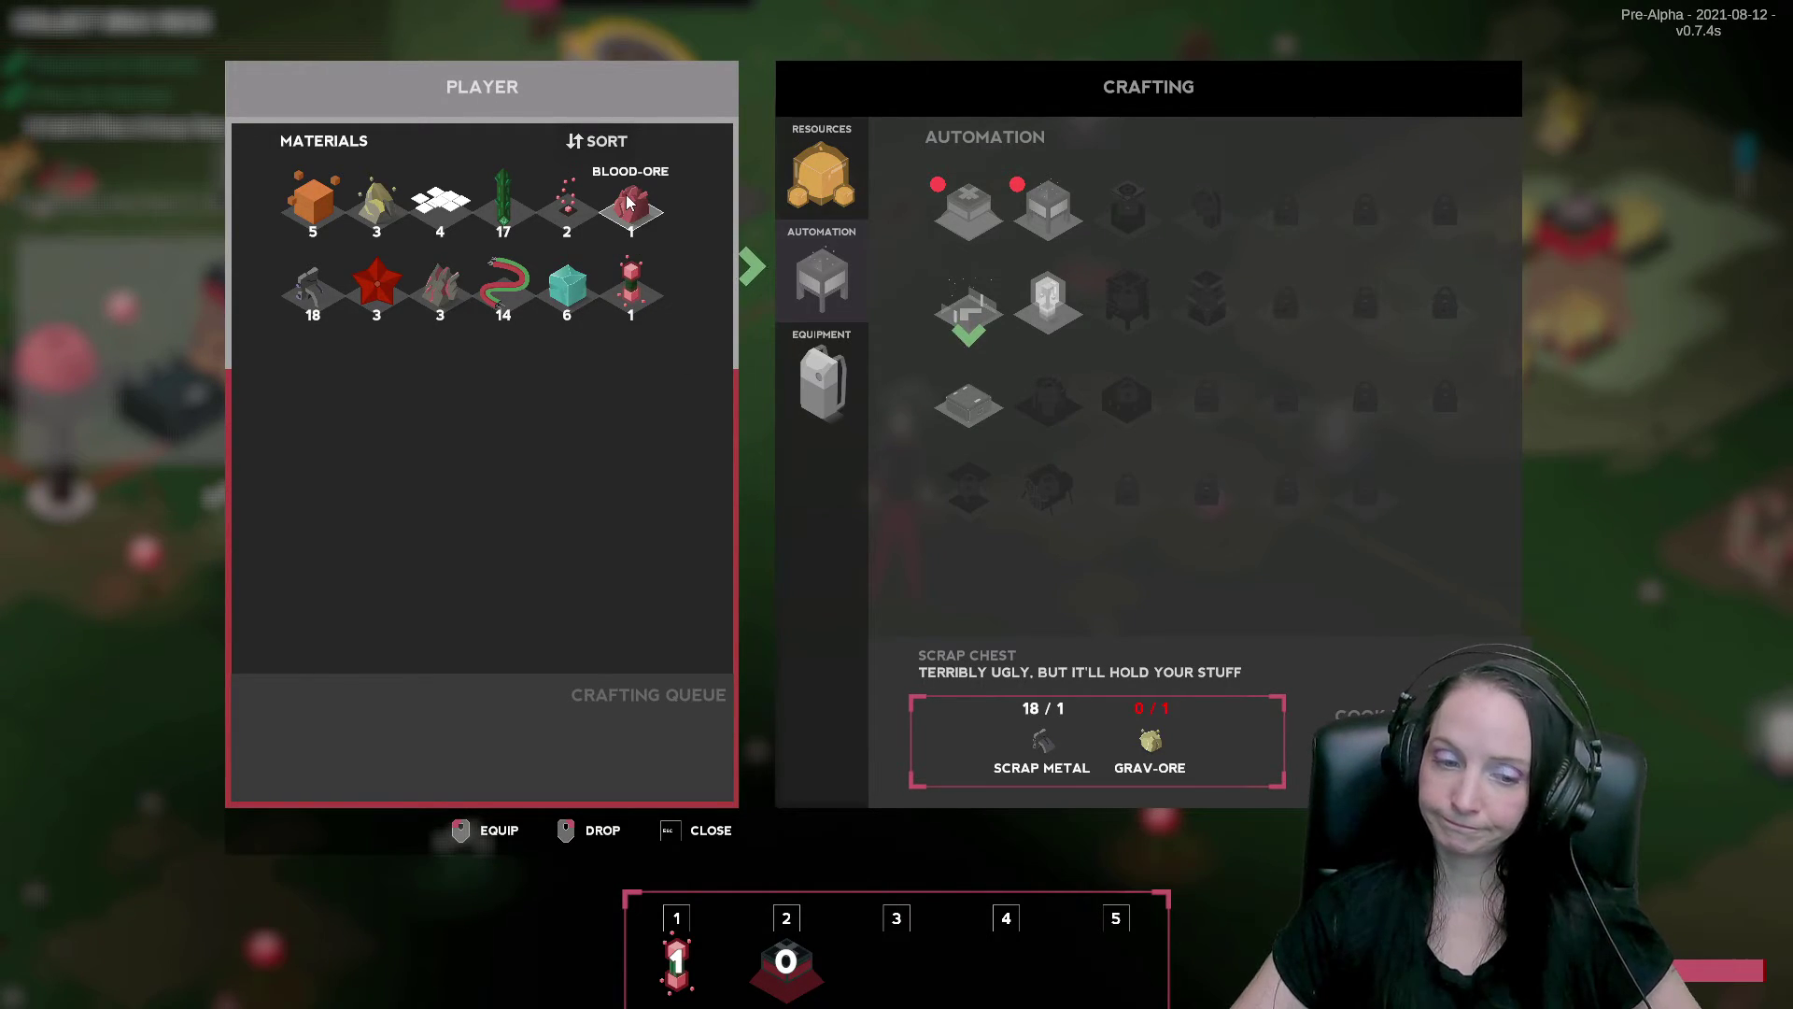
{"action": "right_click", "coordinate": [629, 204]}
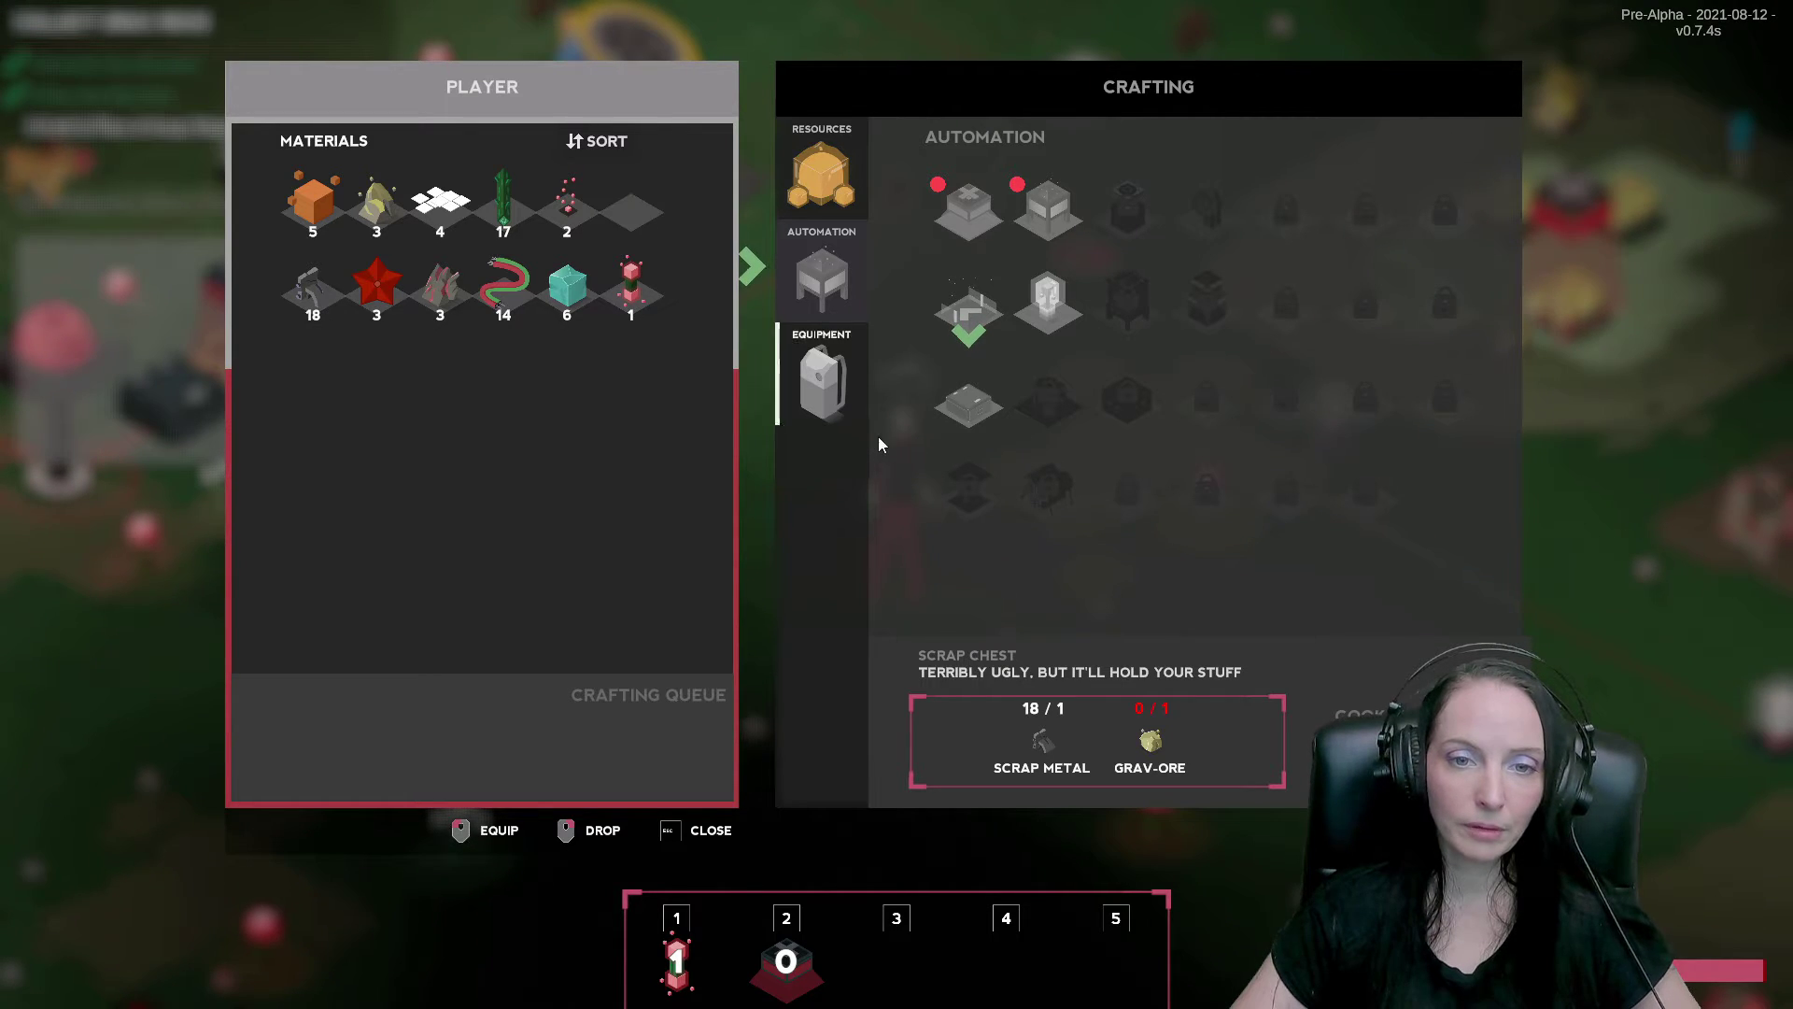
{"action": "left_click", "coordinate": [824, 198]}
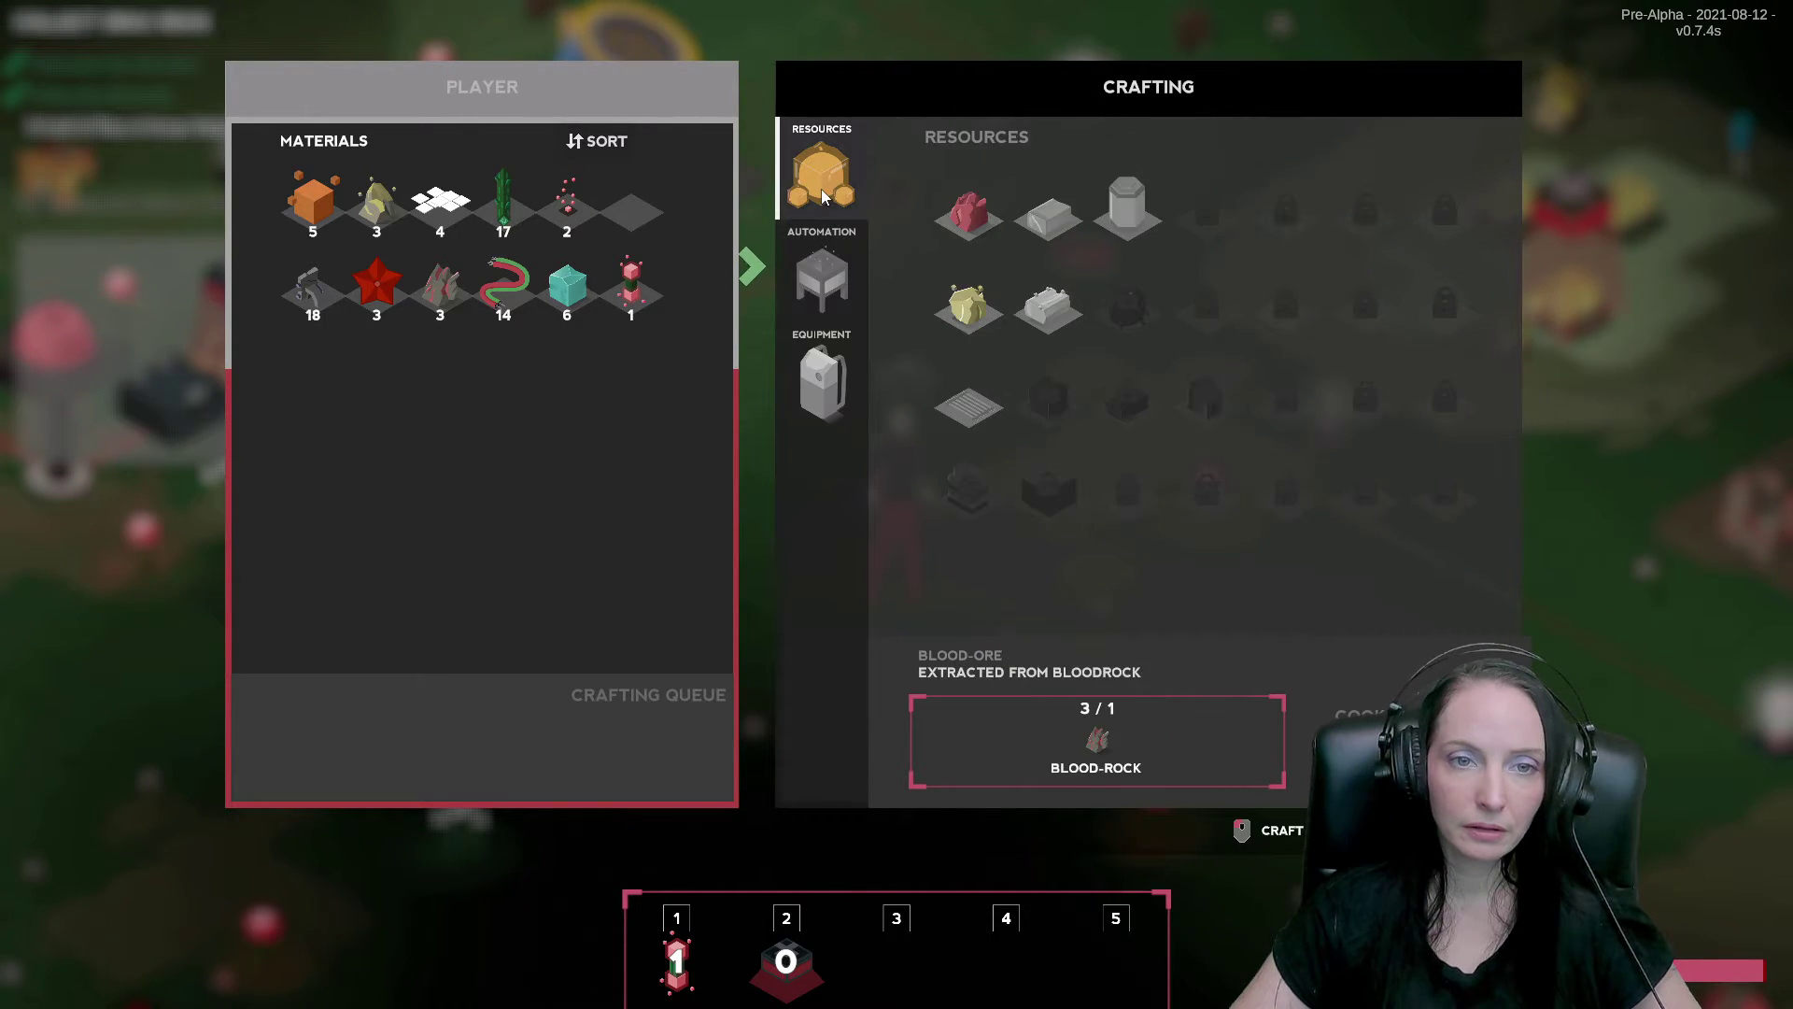
{"action": "left_click", "coordinate": [977, 306]}
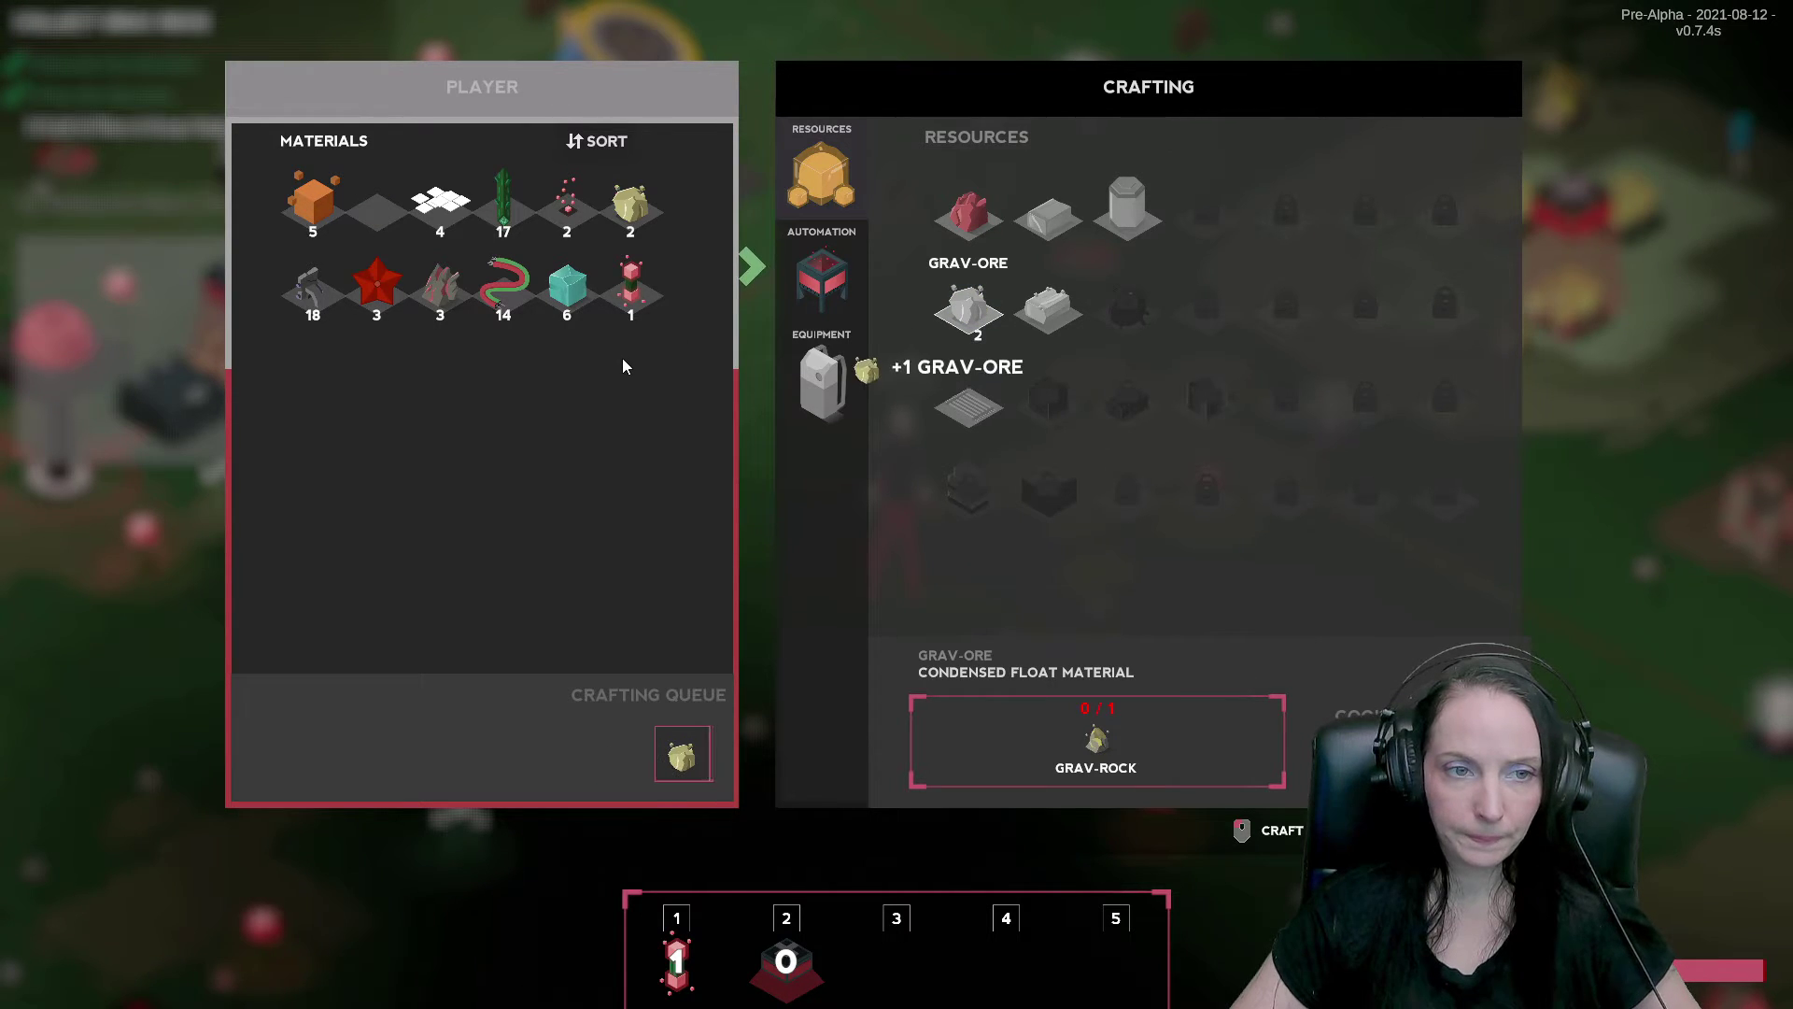
{"action": "left_click", "coordinate": [826, 278]}
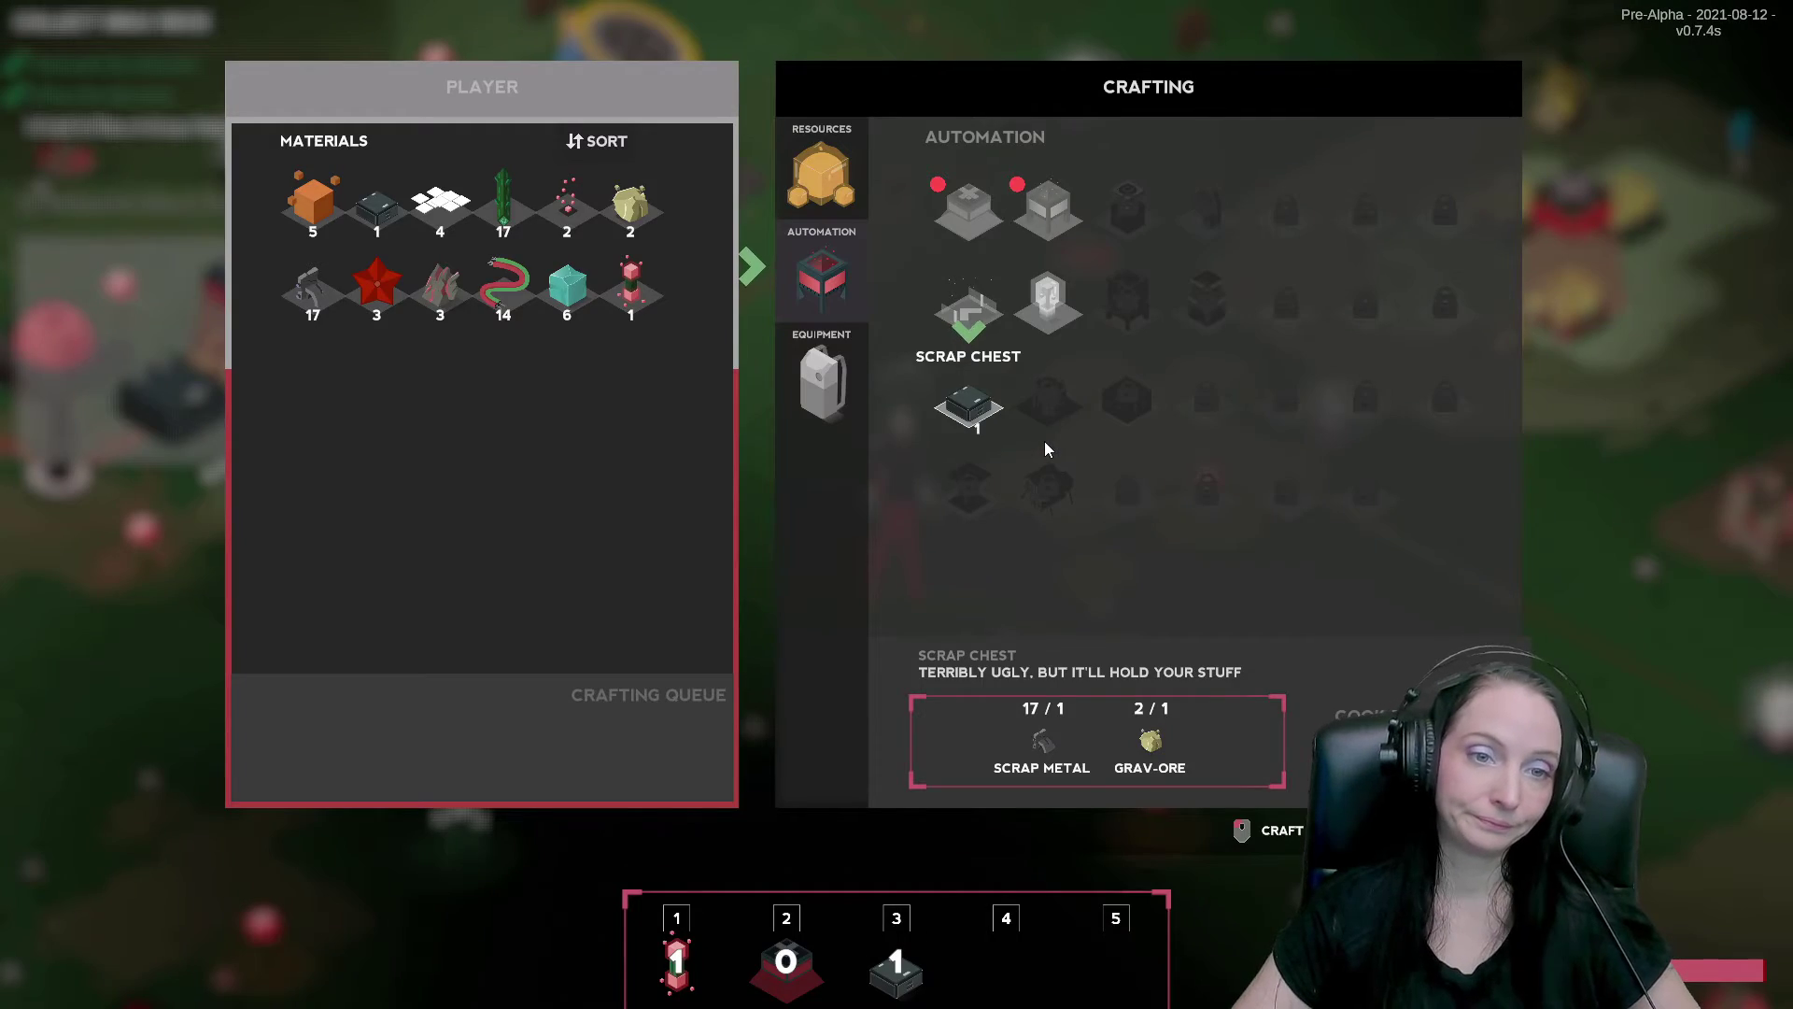
Place the Scrap Chest from hotbar slot 3 beside the ore harvester.
{"action": "key", "text": "Escape"}
{"action": "key", "text": "d"}
{"action": "key", "text": "w"}
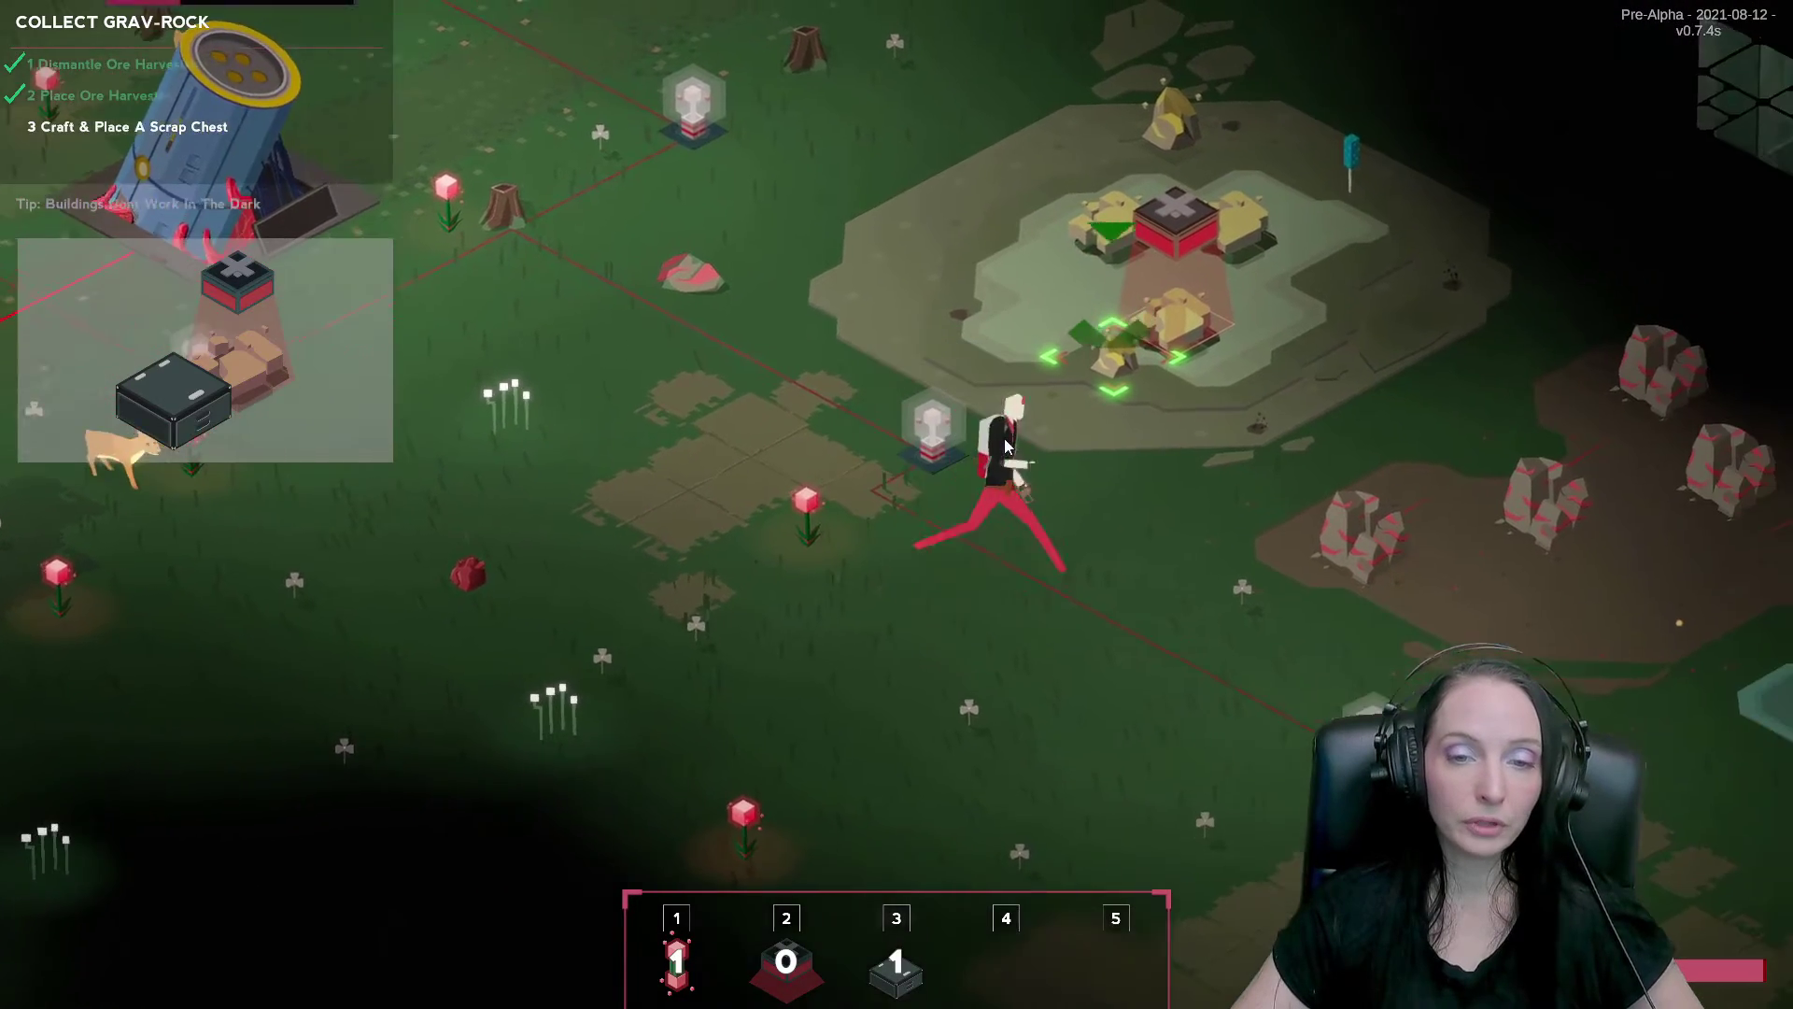
{"action": "key", "text": "3"}
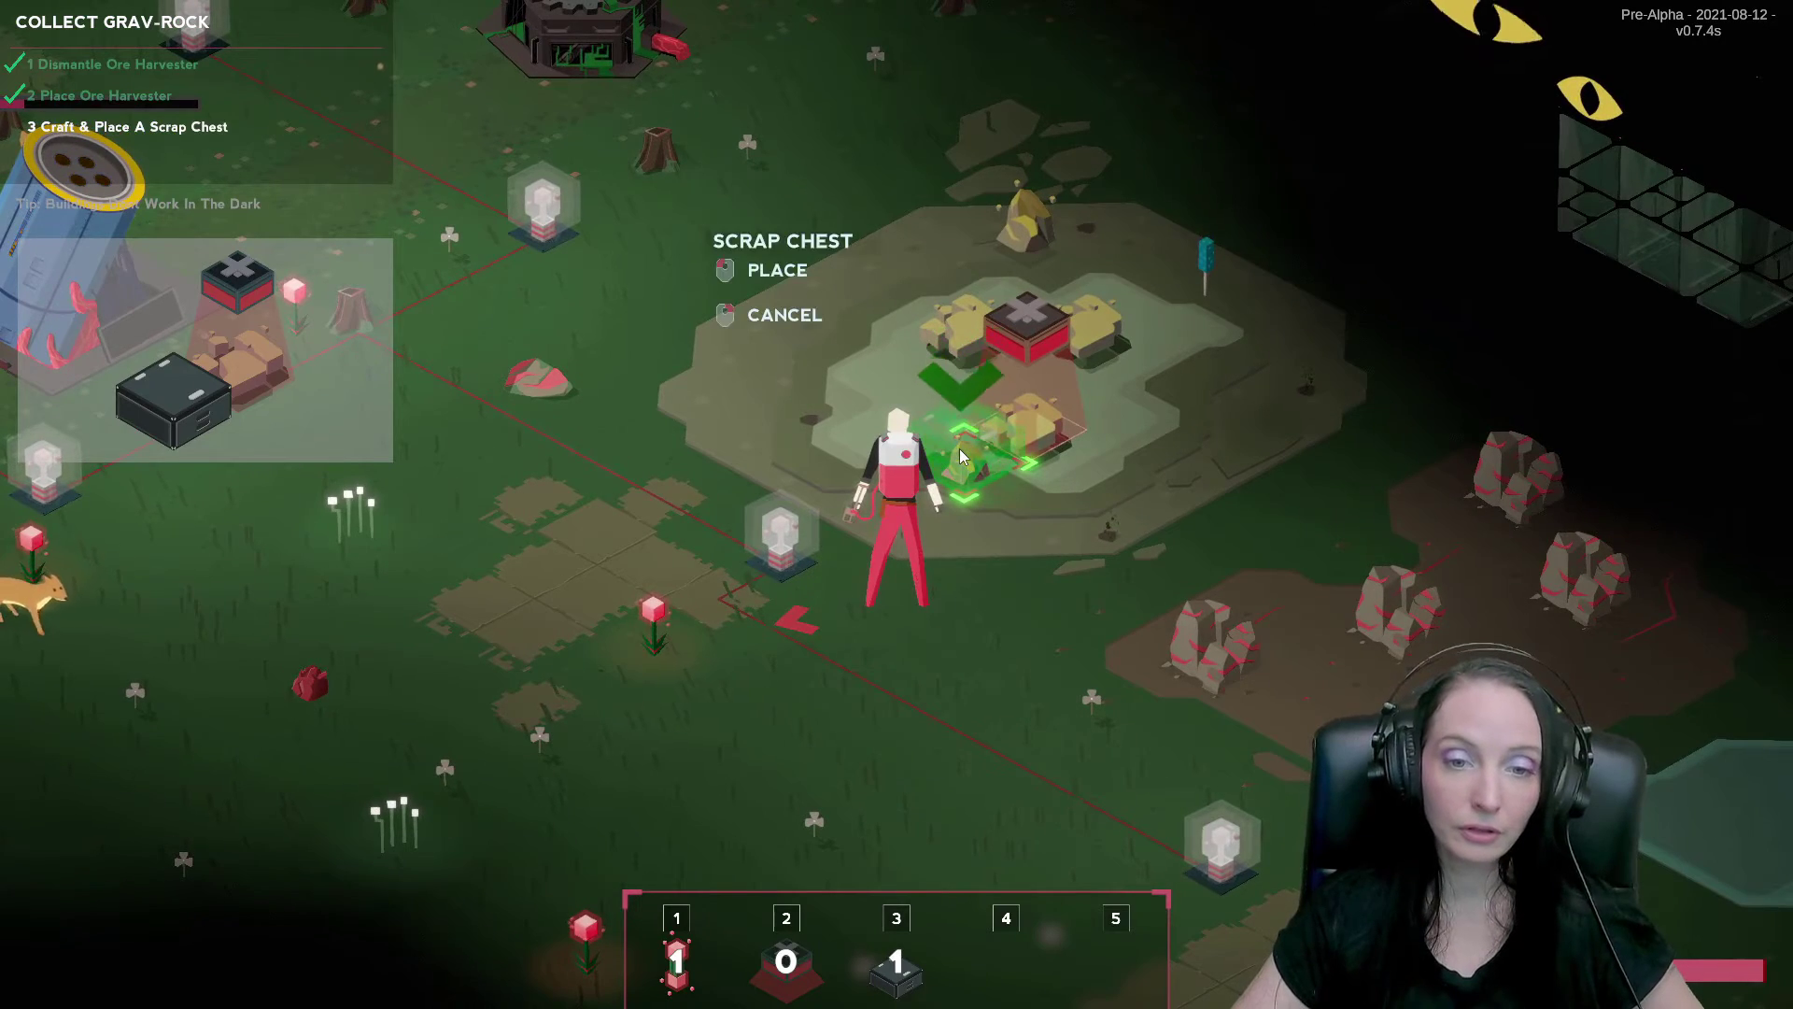
{"action": "left_click", "coordinate": [959, 449]}
{"action": "key", "text": "s"}
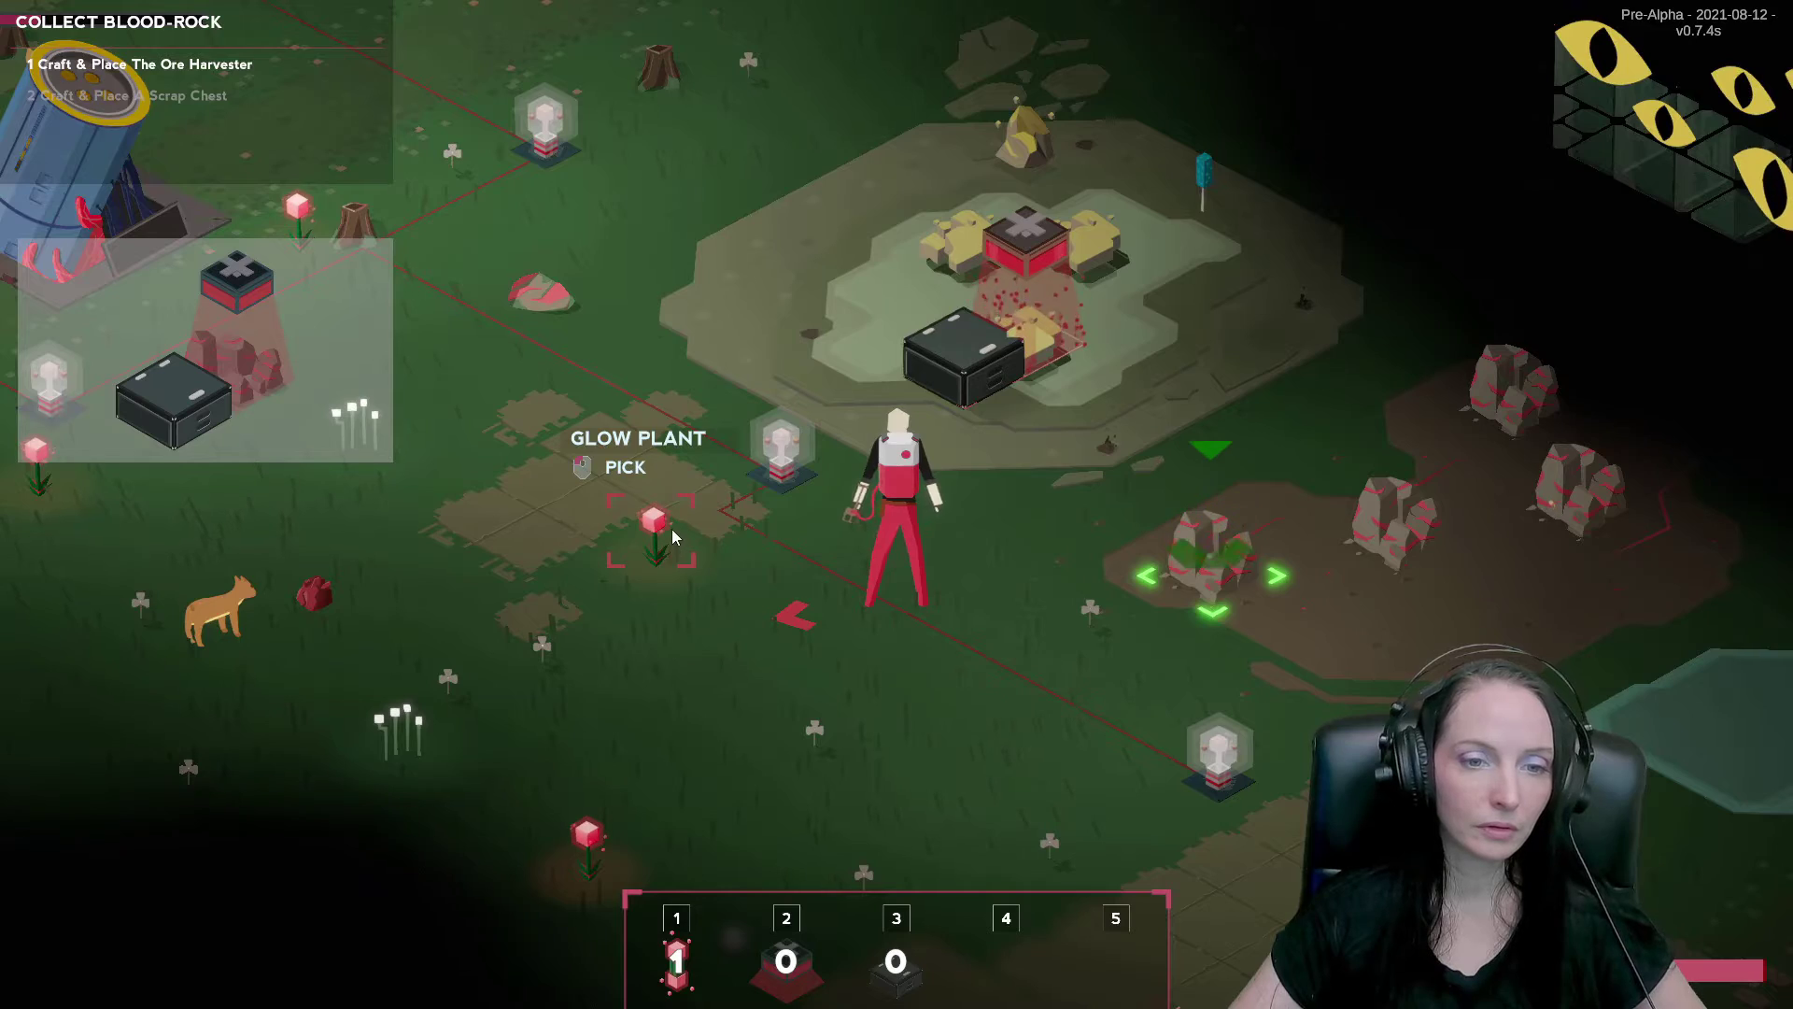
{"action": "key", "text": "d"}
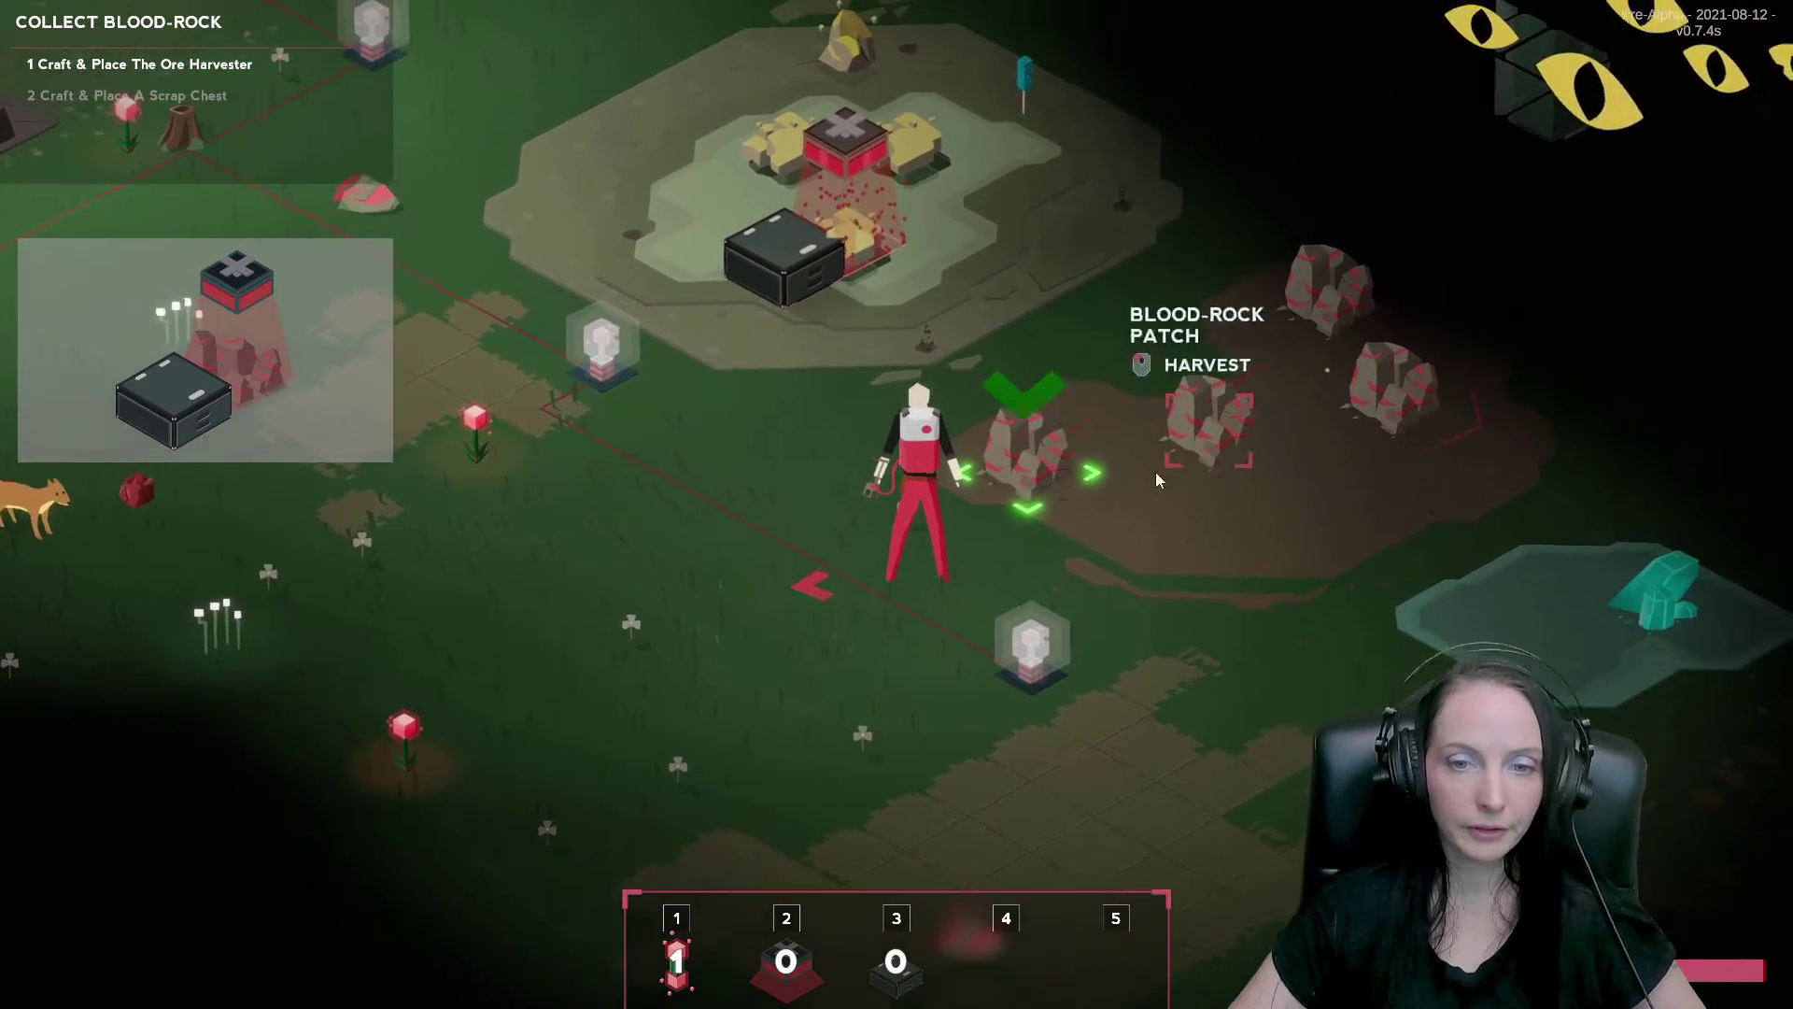
Check the inventory, then pick up and mine the loose blood-rock.
{"action": "key", "text": "Tab"}
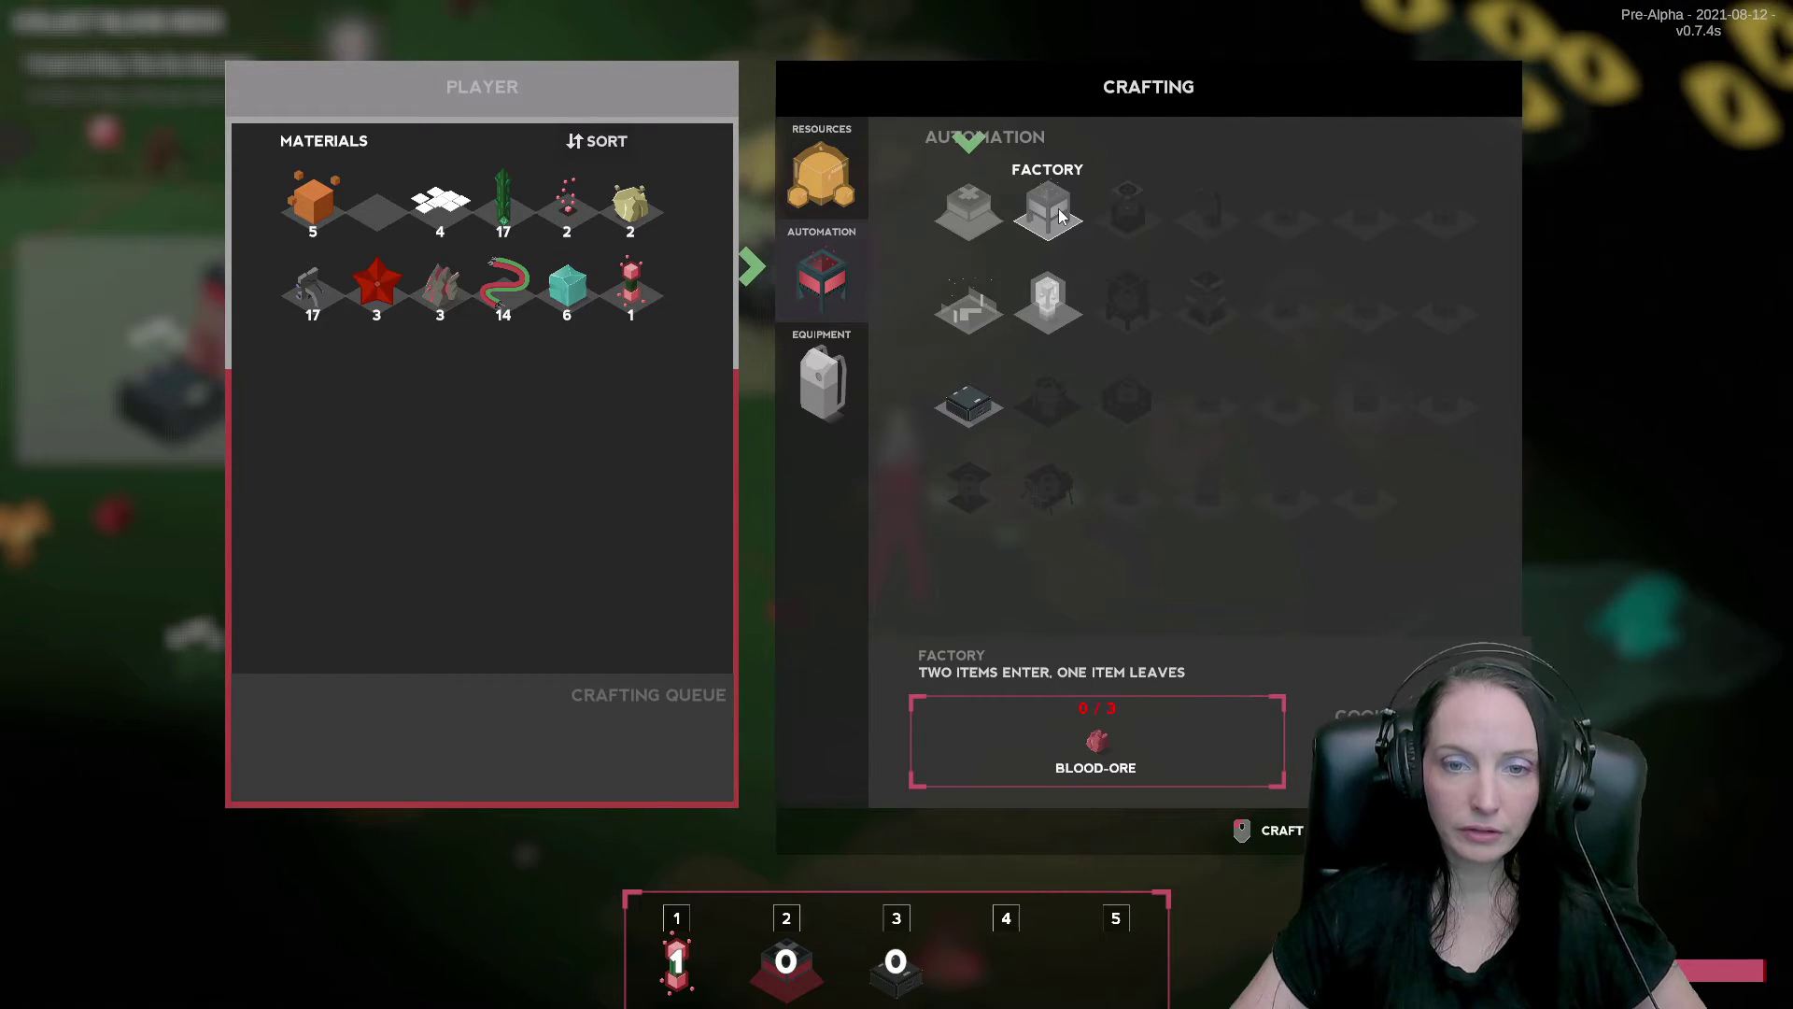
{"action": "key", "text": "Tab"}
{"action": "key", "text": "a"}
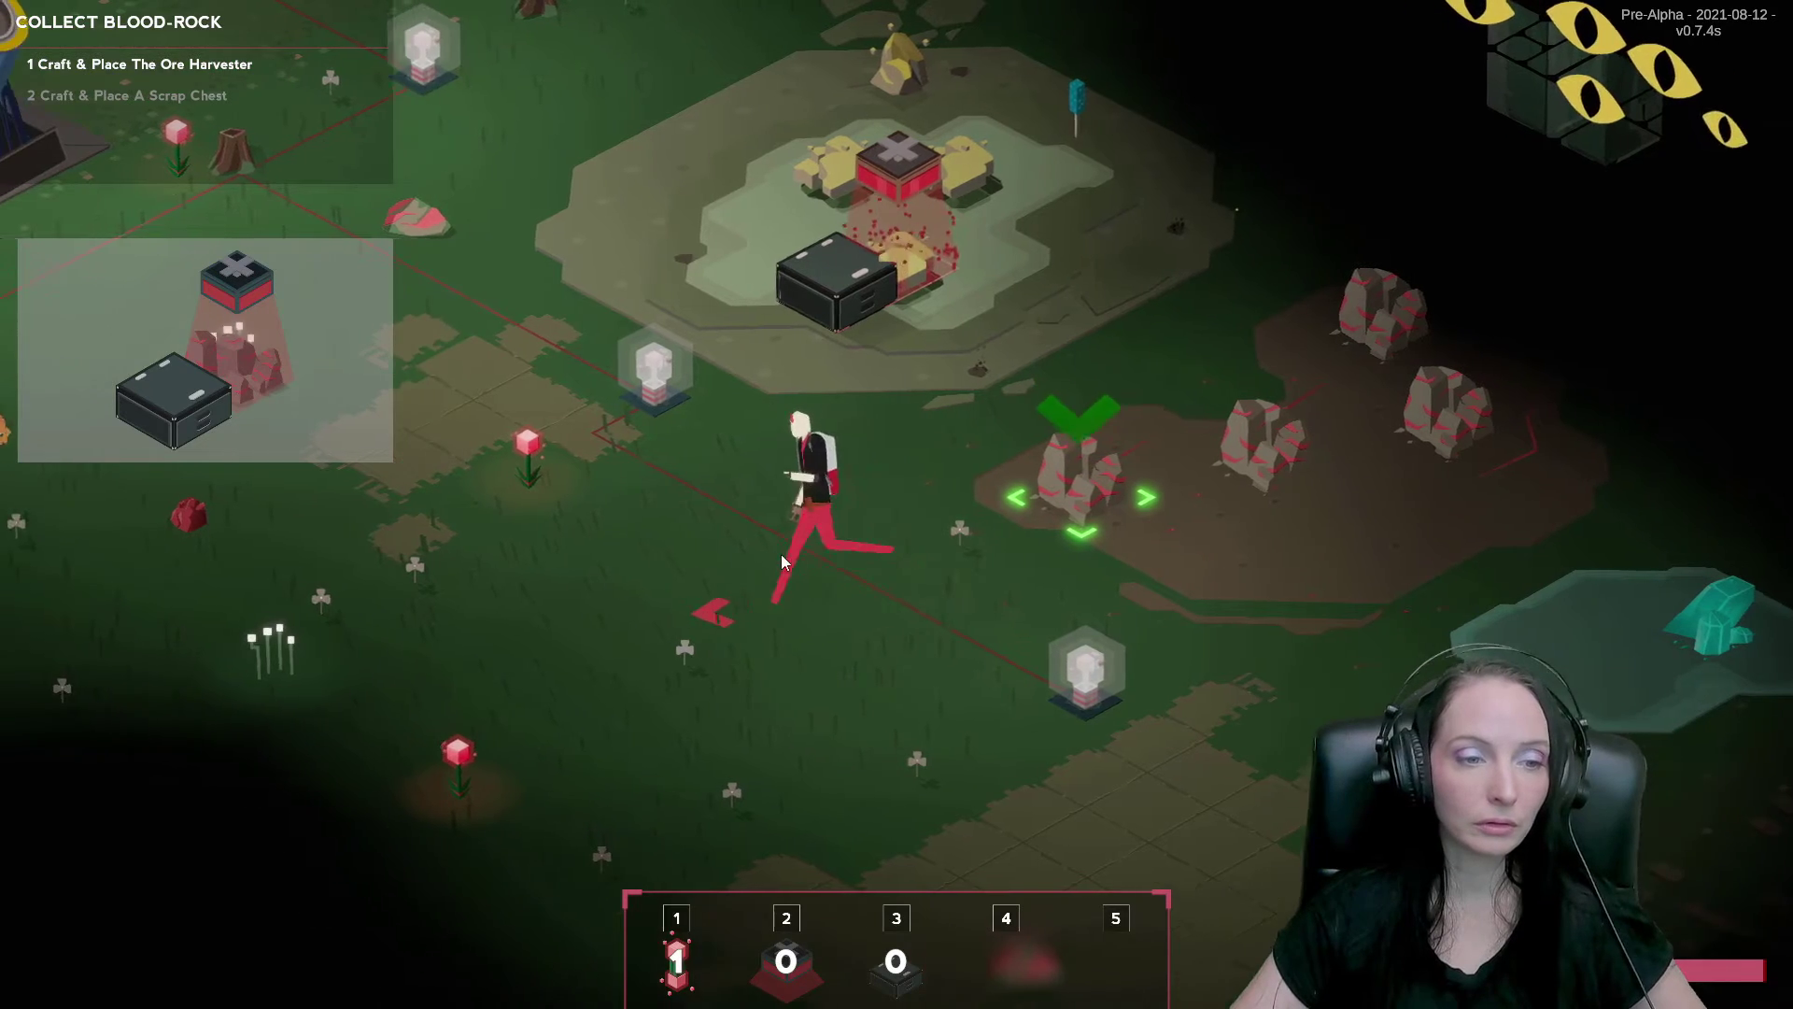
{"action": "key", "text": "s"}
{"action": "key", "text": "d"}
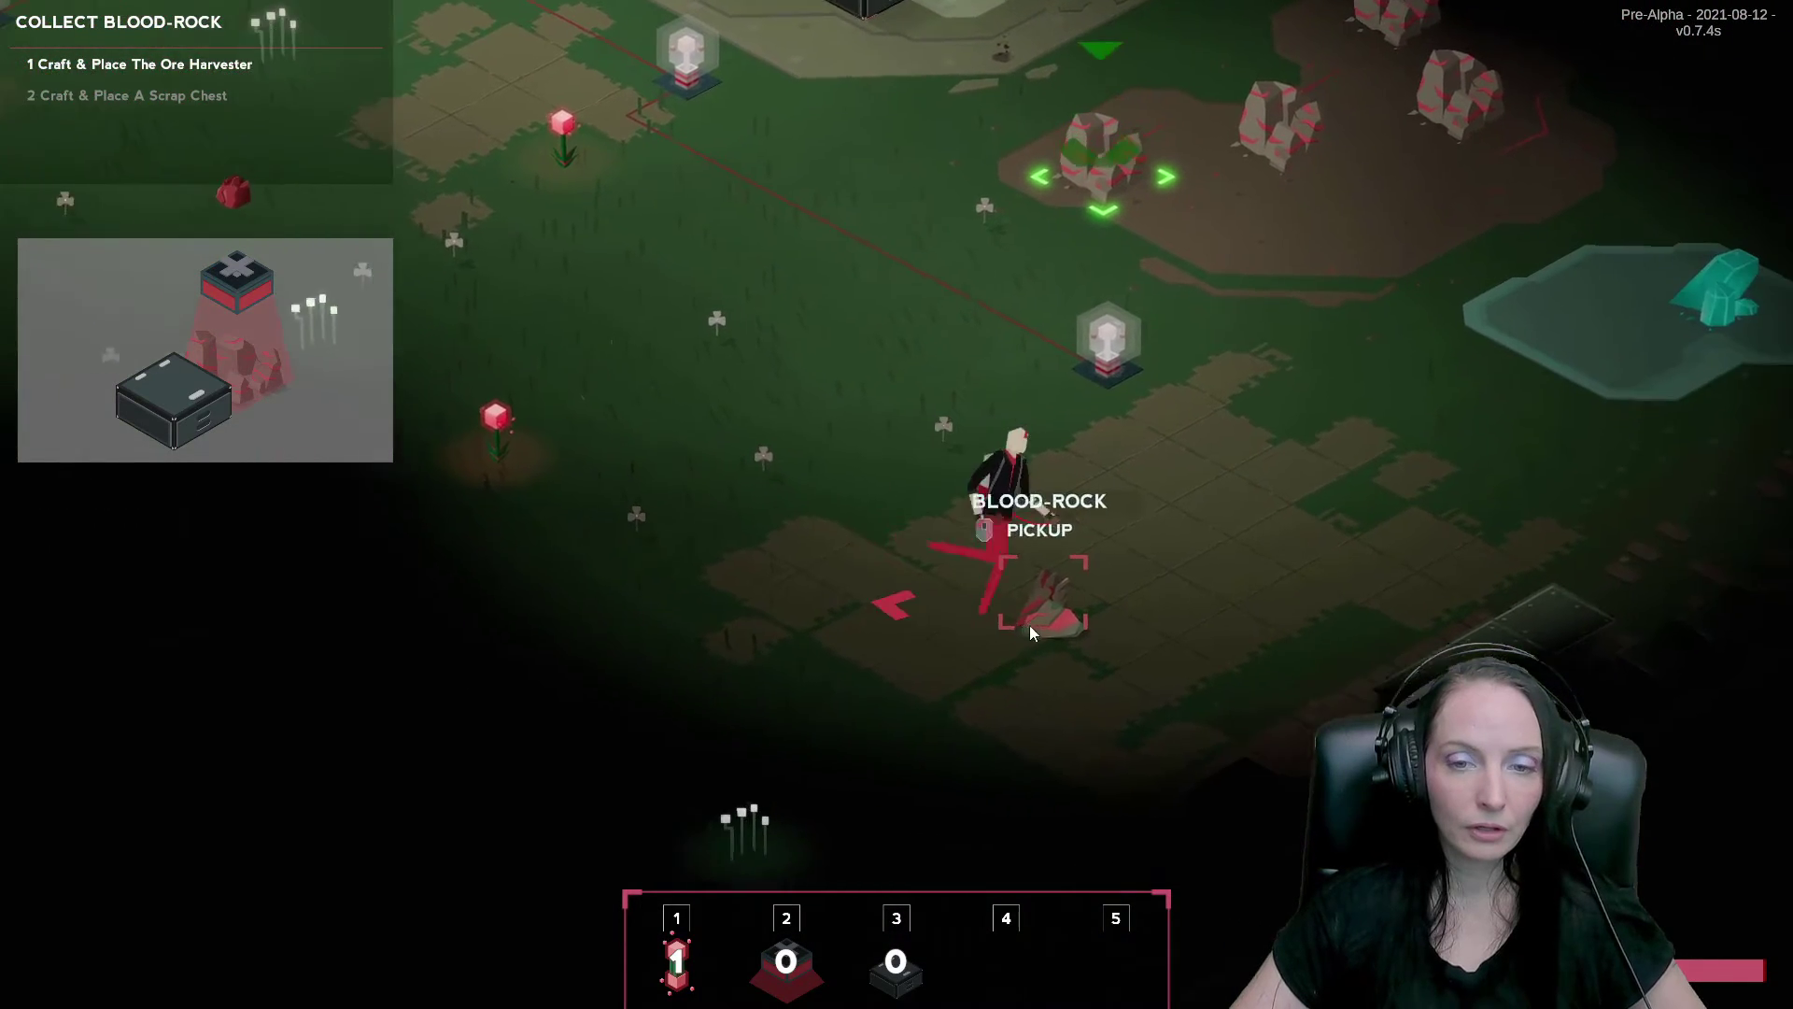
{"action": "key", "text": "e"}
{"action": "key", "text": "a"}
{"action": "key", "text": "e"}
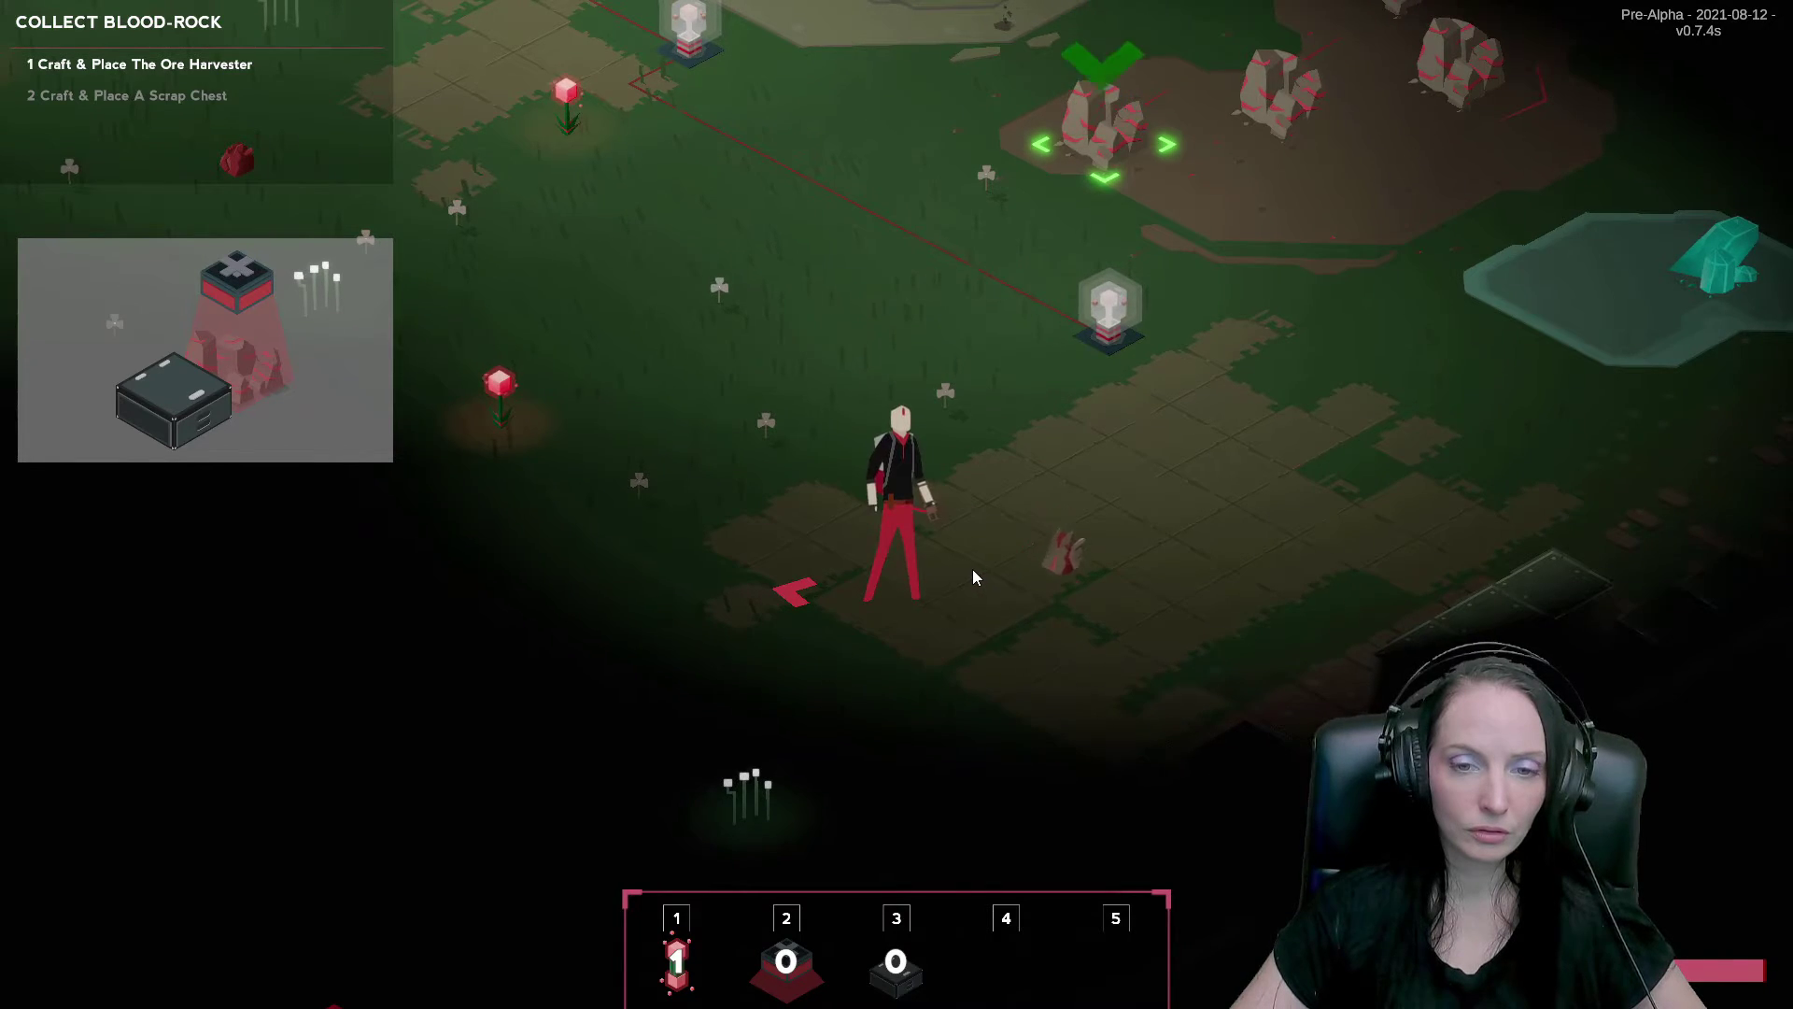
Dismantle the light bulb for a Glowbulb and harvest another blood-rock.
{"action": "key", "text": "d"}
{"action": "key", "text": "w"}
{"action": "key", "text": "a"}
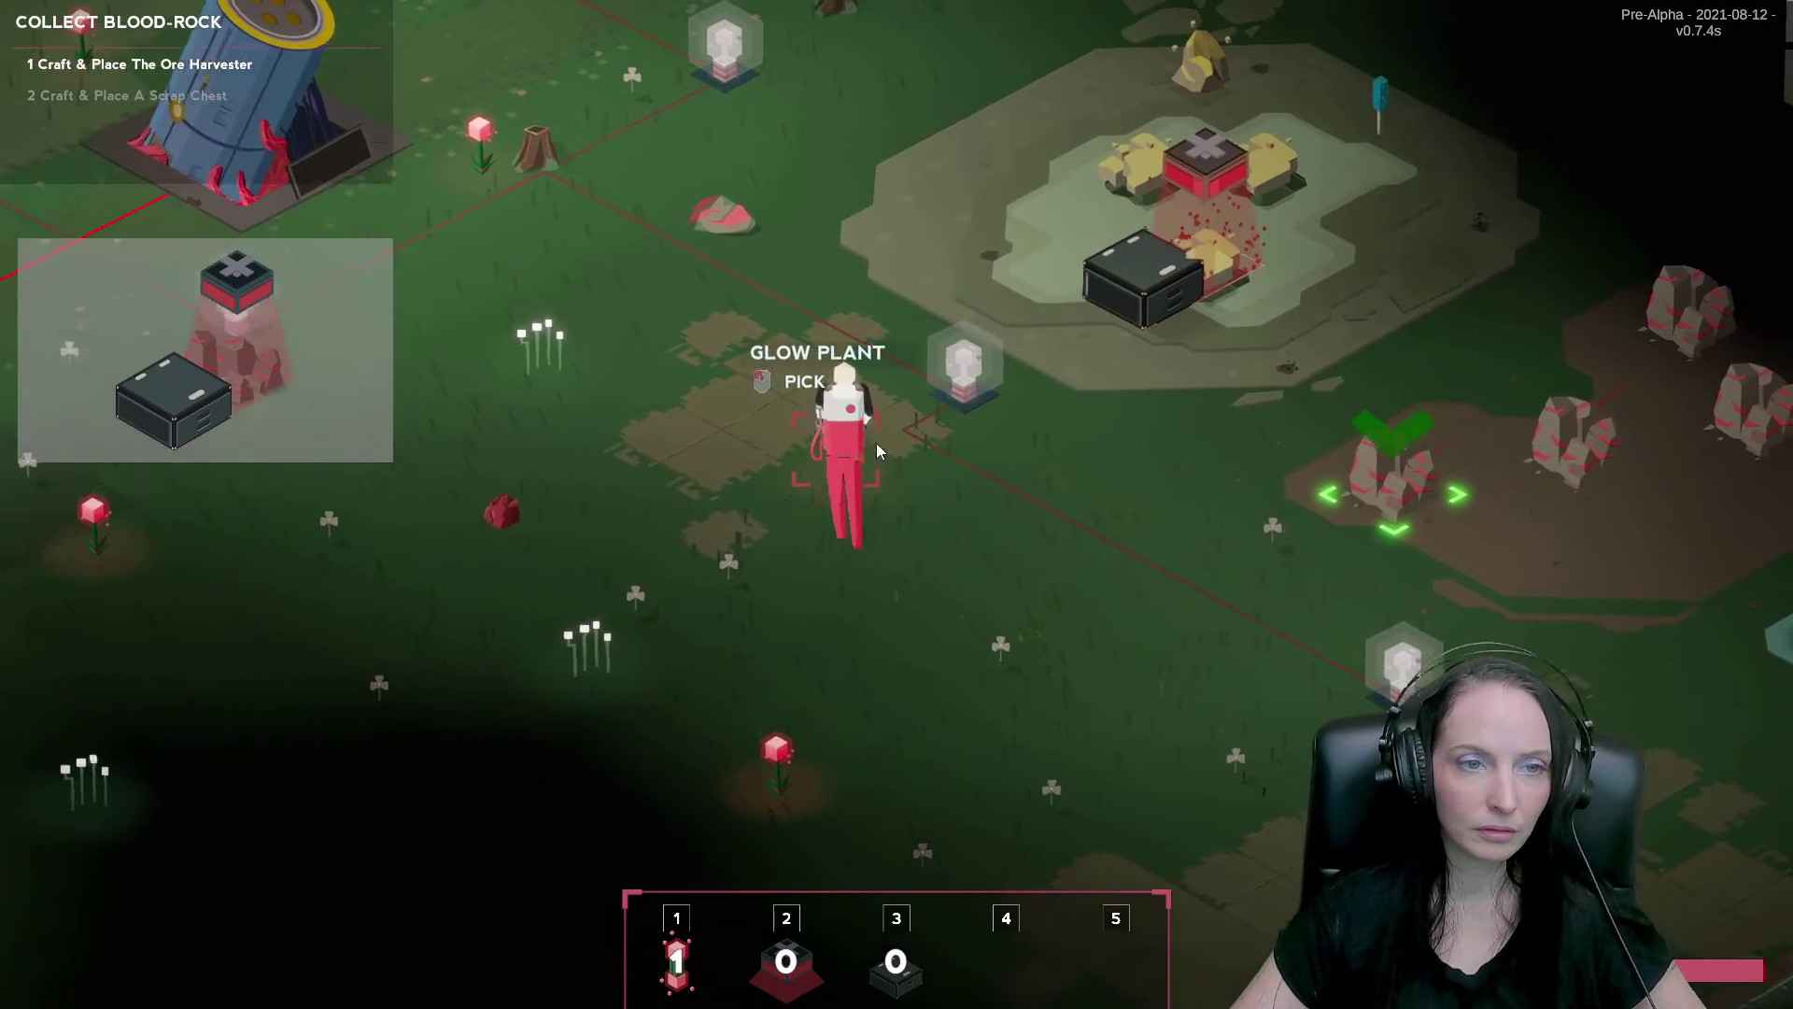
{"action": "key", "text": "w"}
{"action": "key", "text": "d"}
{"action": "left_click", "coordinate": [851, 507]}
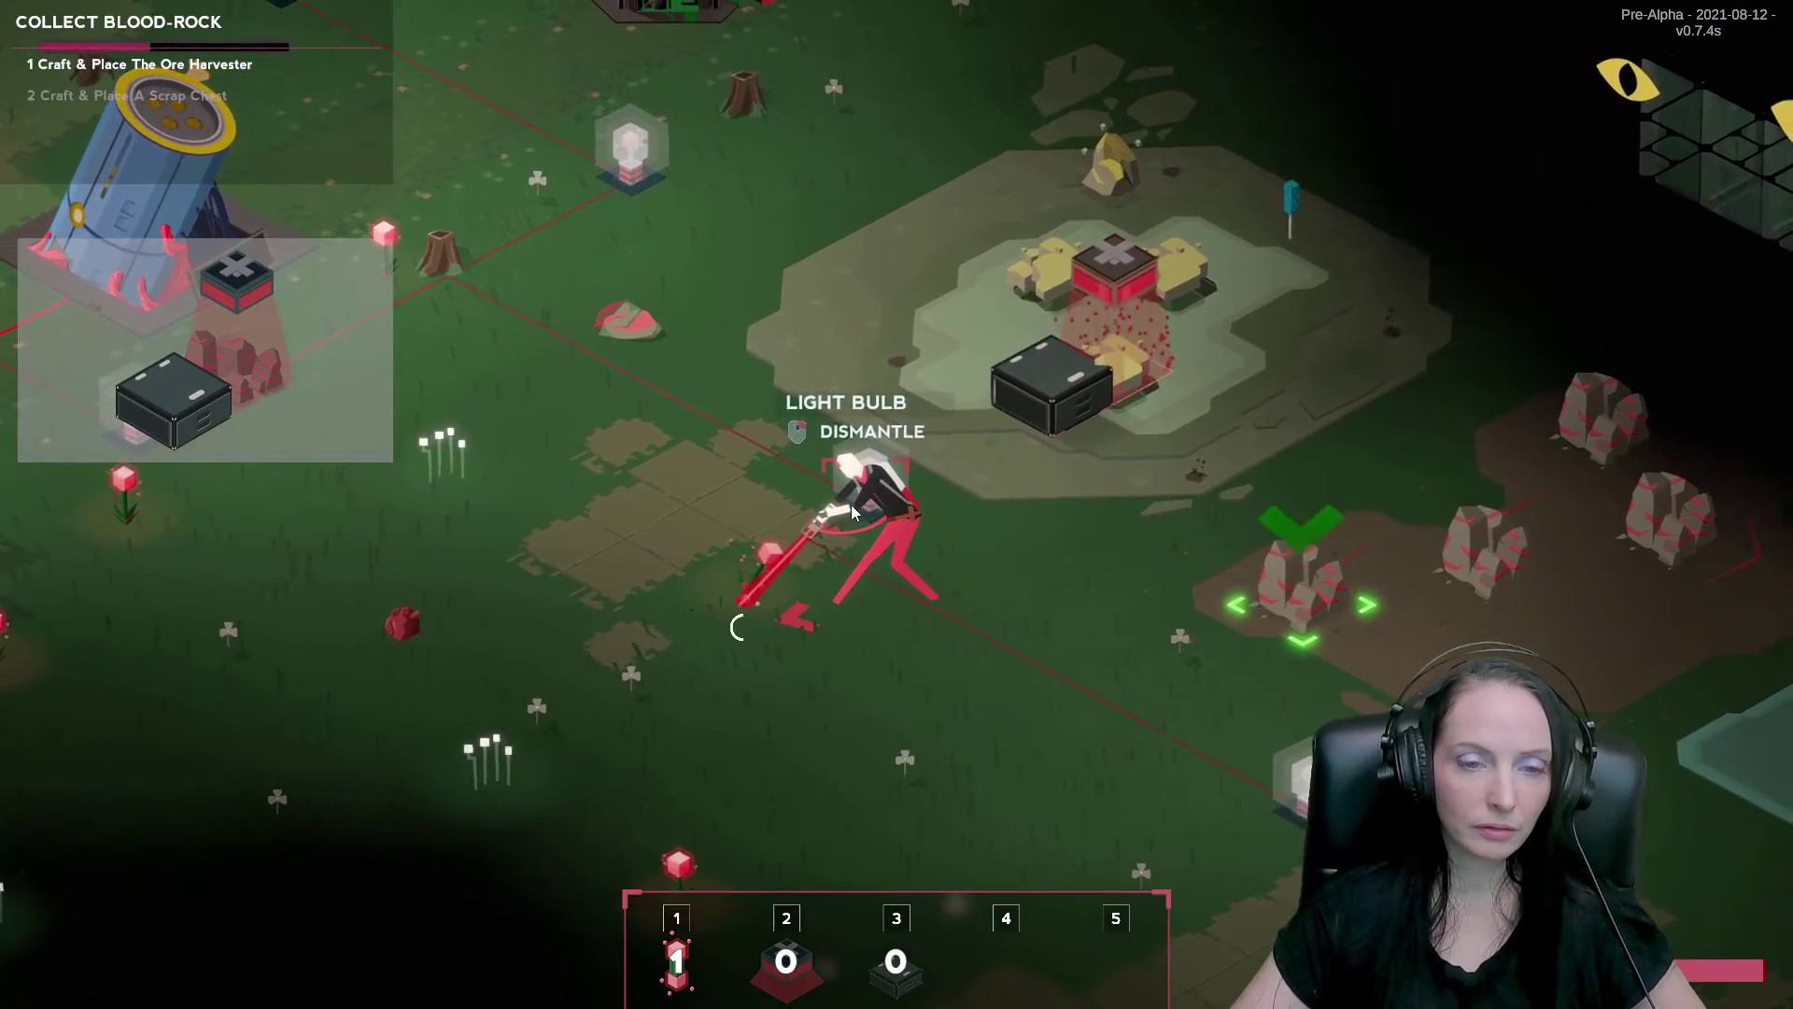
{"action": "key", "text": "w"}
{"action": "key", "text": "a"}
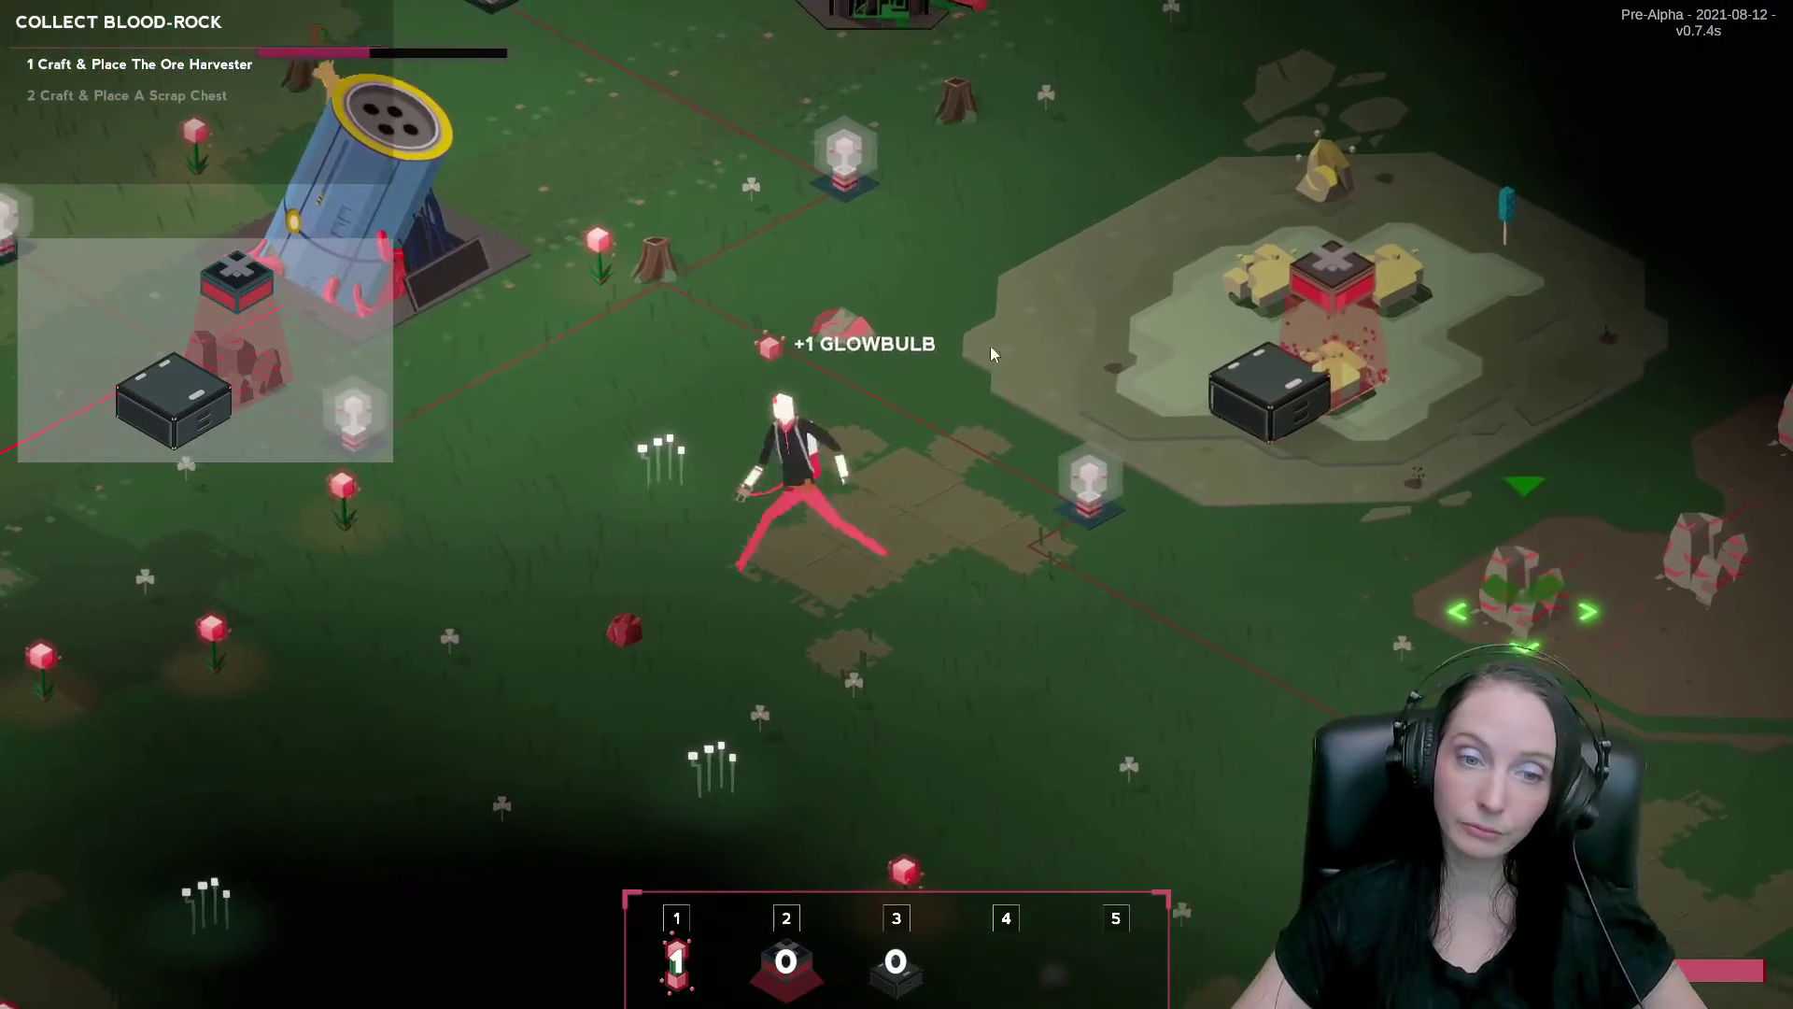
{"action": "left_click", "coordinate": [971, 505]}
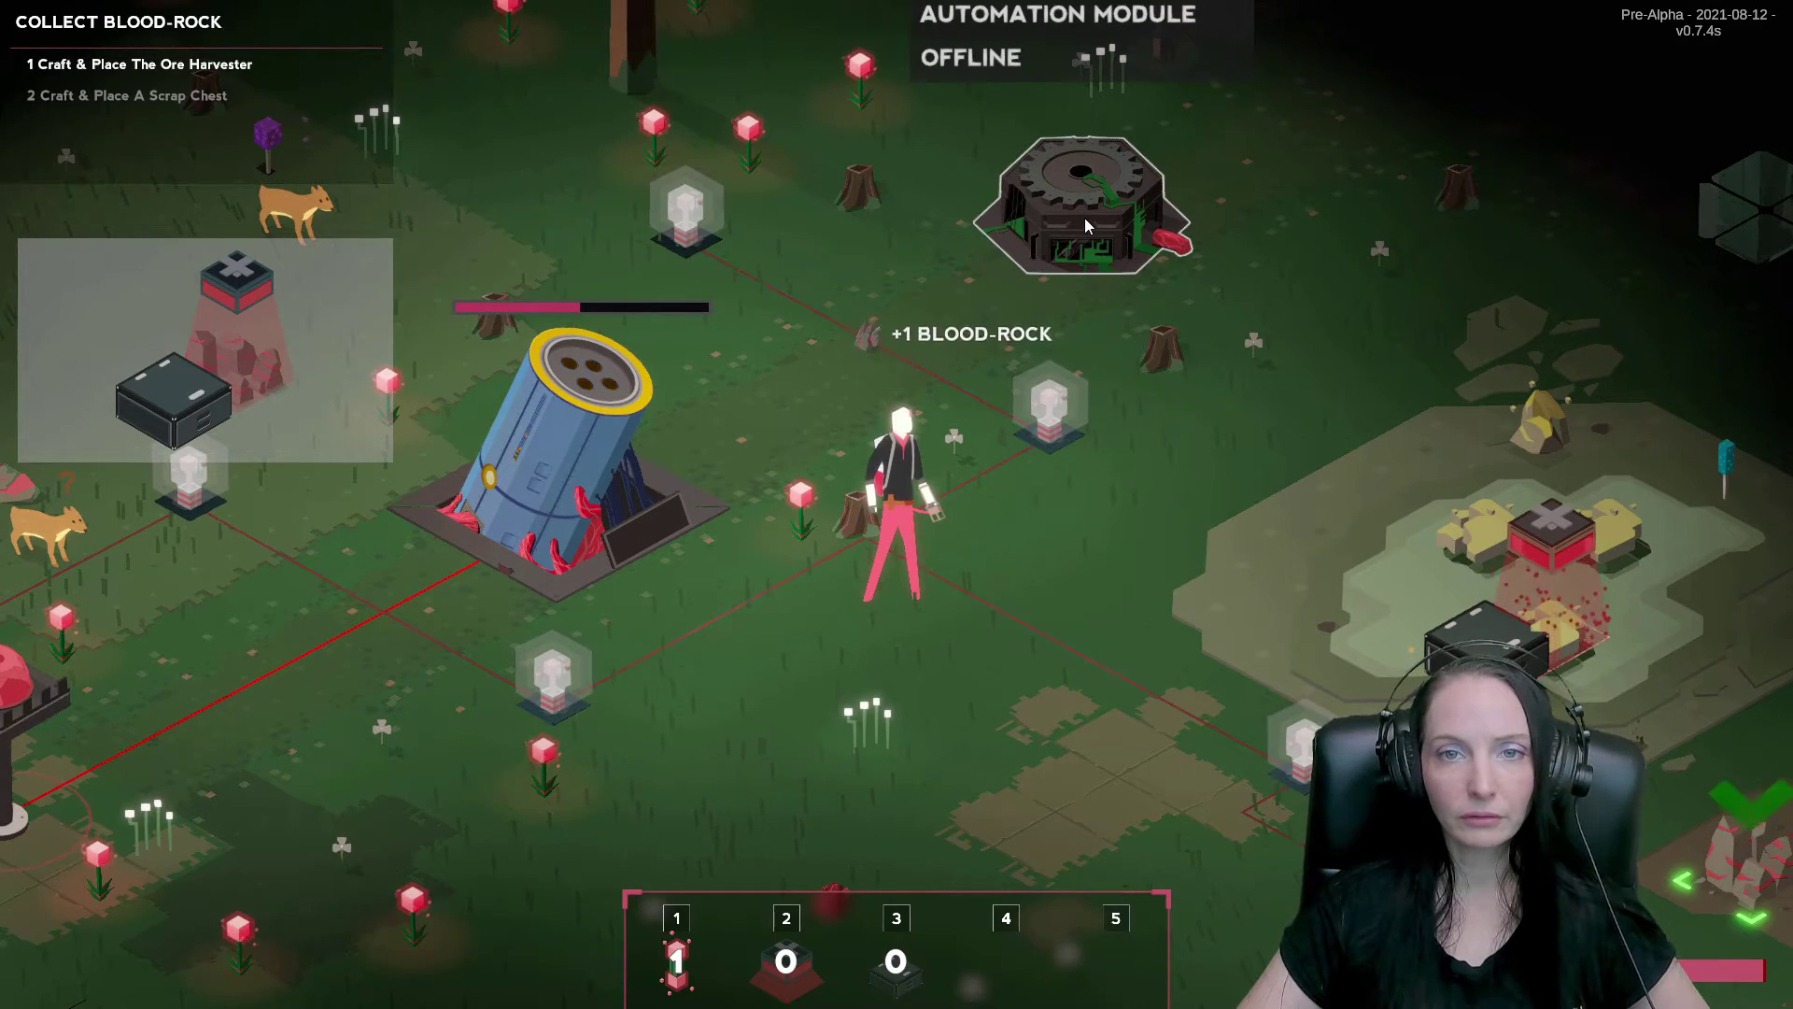
Harvest a glow plant and a blood-rock, then view the Factory recipe's blood-ore needs.
{"action": "key", "text": "a"}
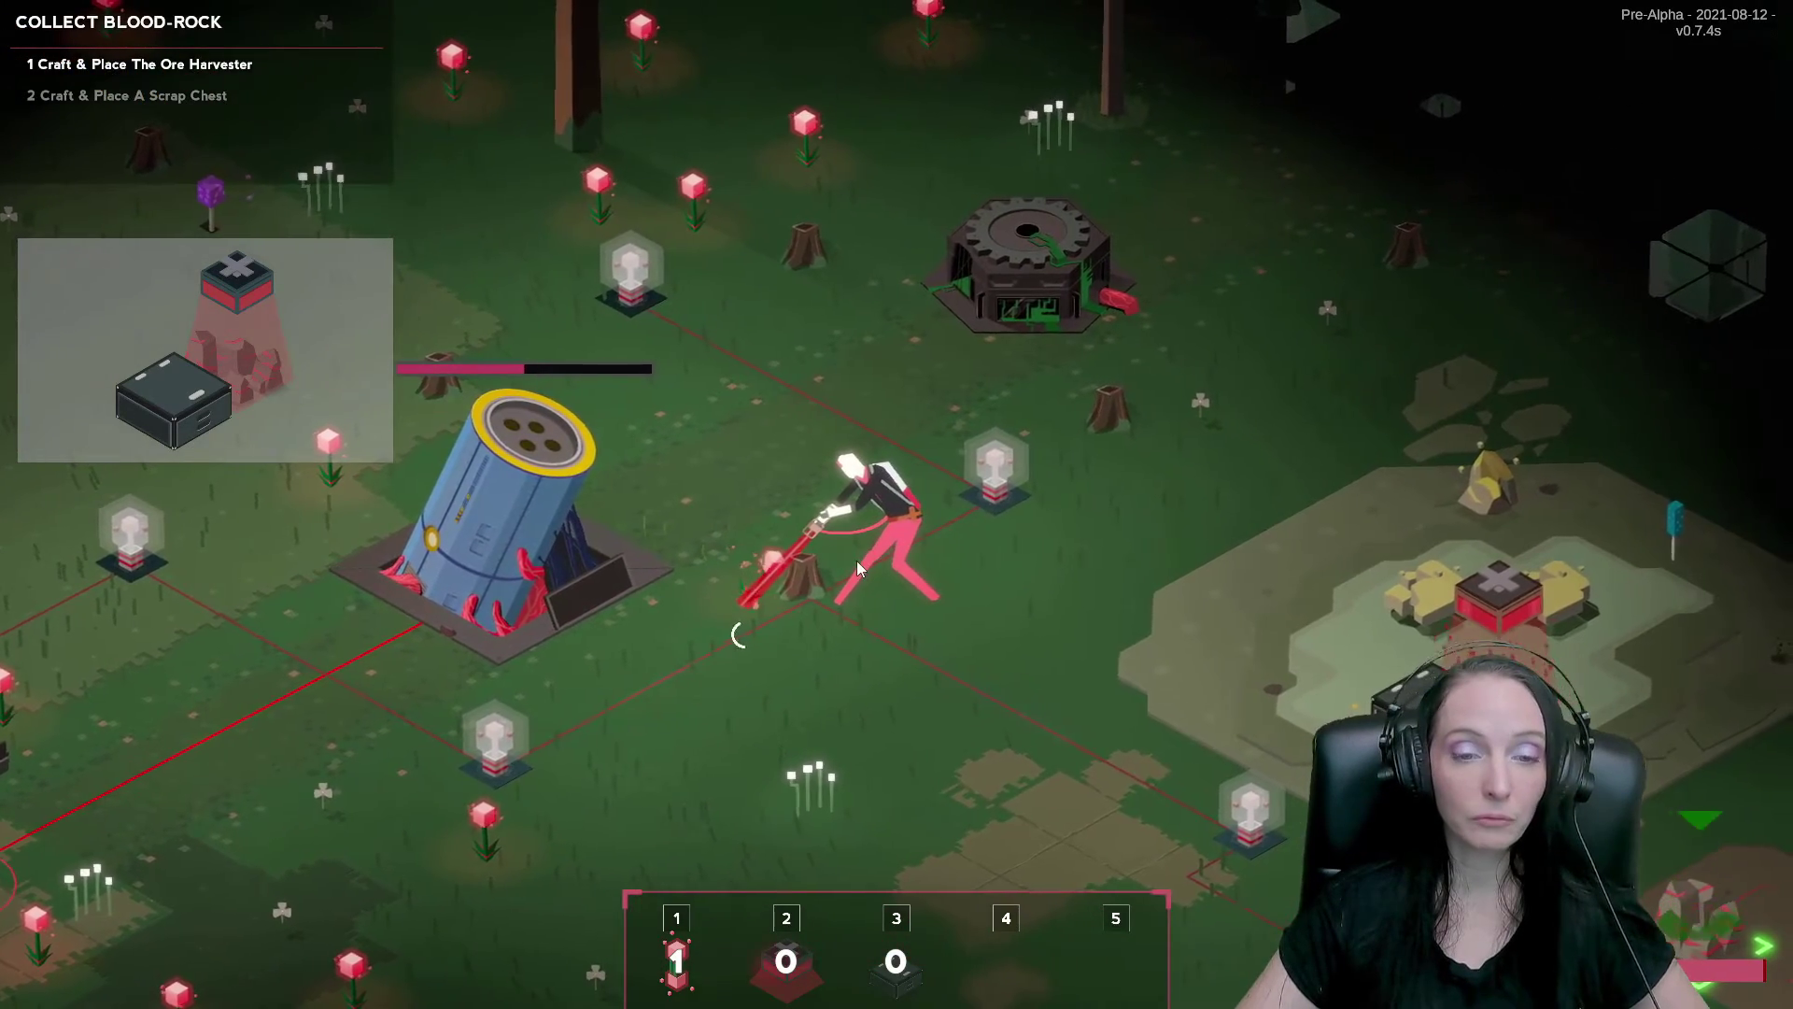
{"action": "key", "text": "a"}
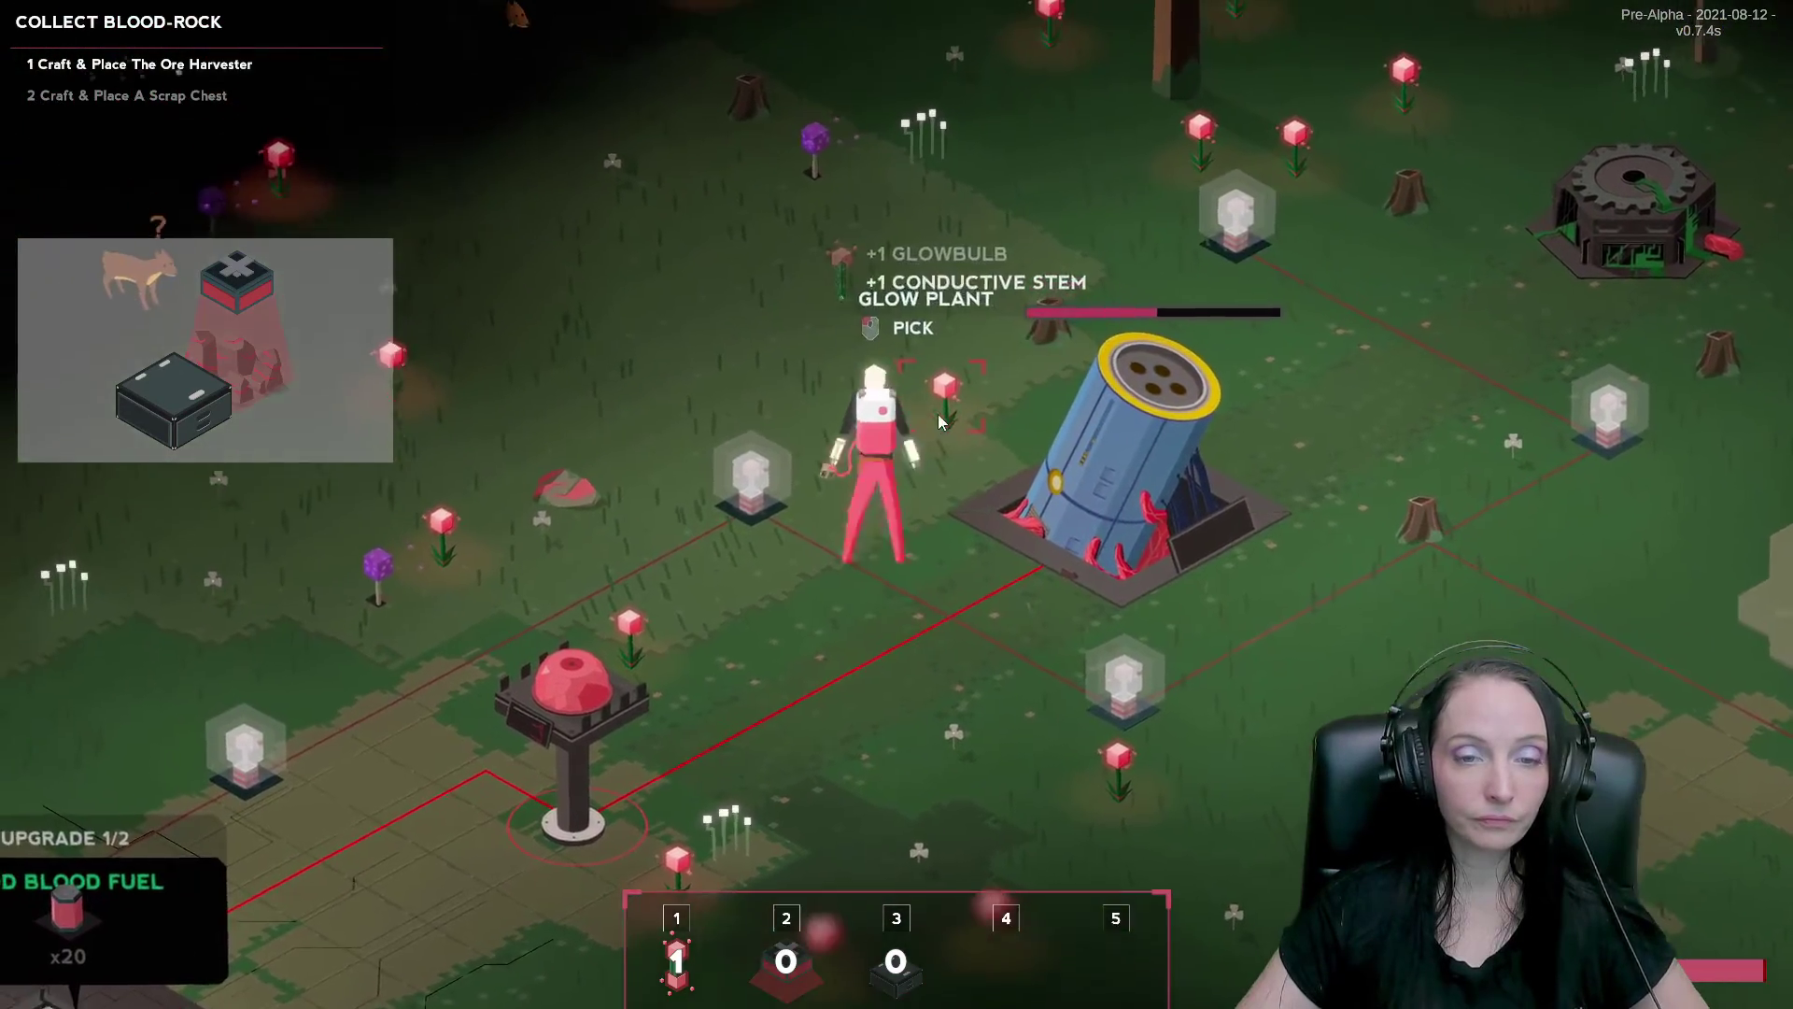
{"action": "left_click", "coordinate": [940, 420]}
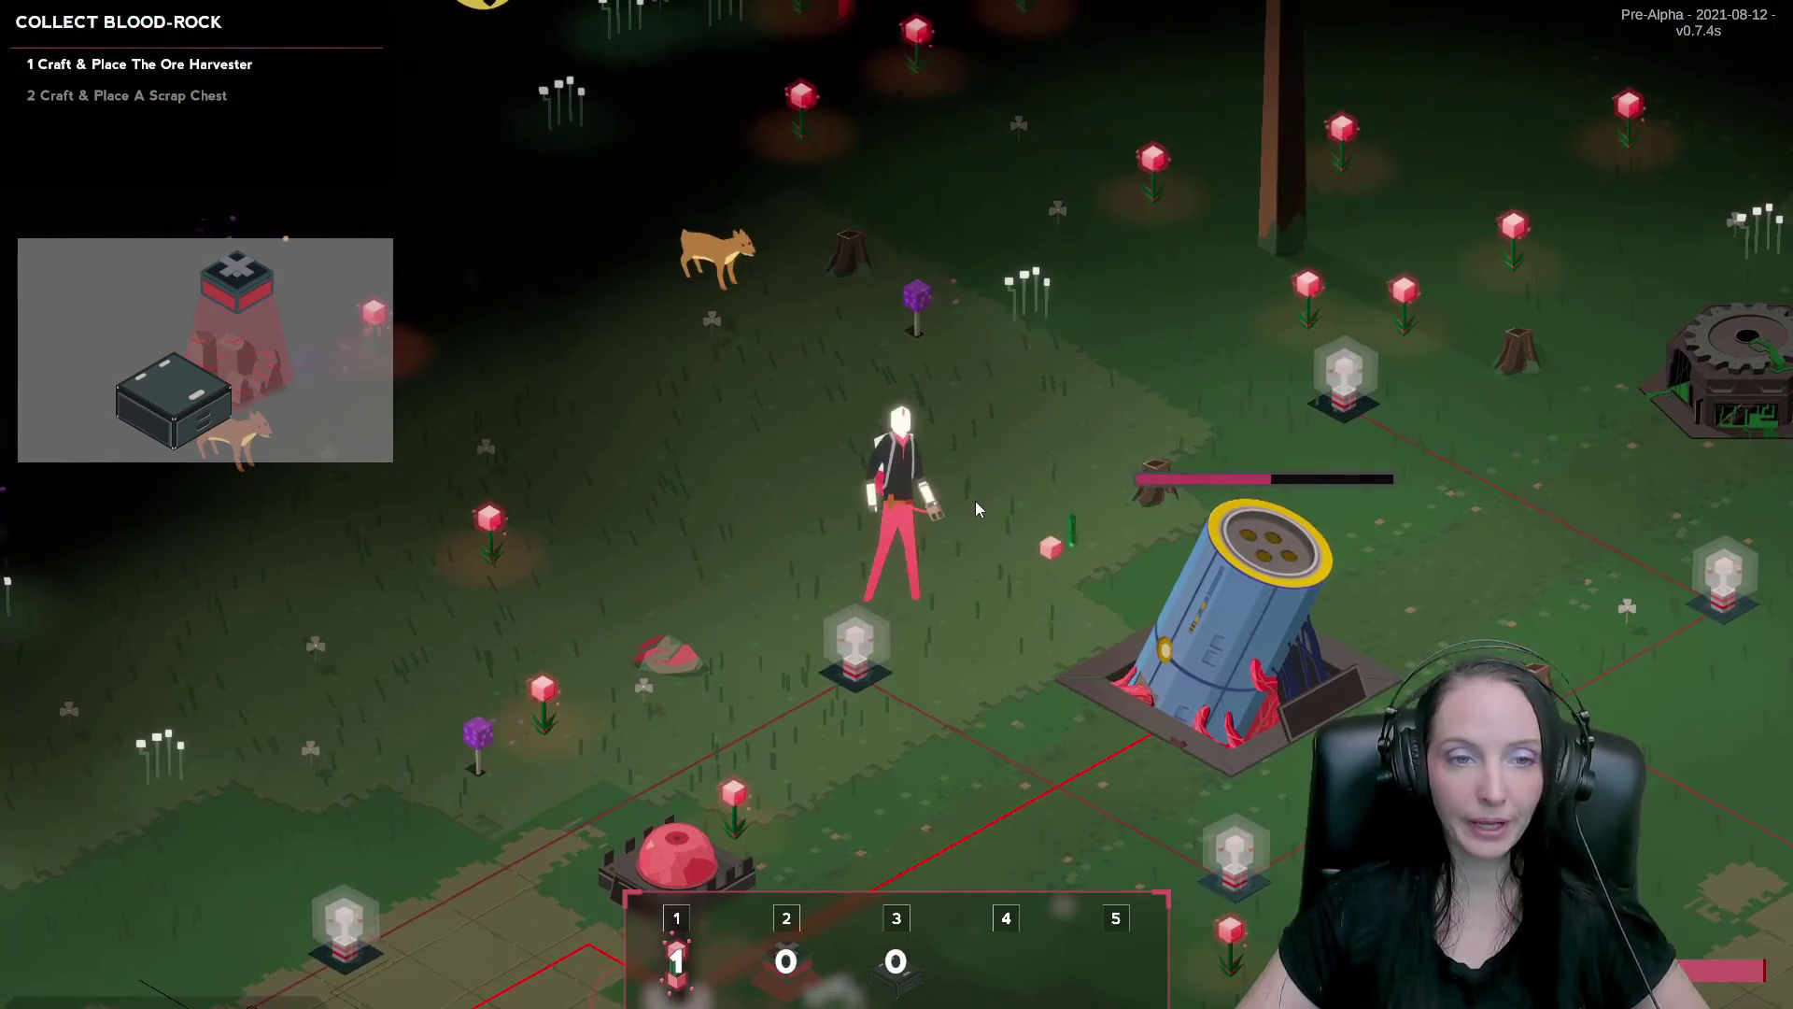
{"action": "key", "text": "a"}
{"action": "left_click", "coordinate": [777, 606]}
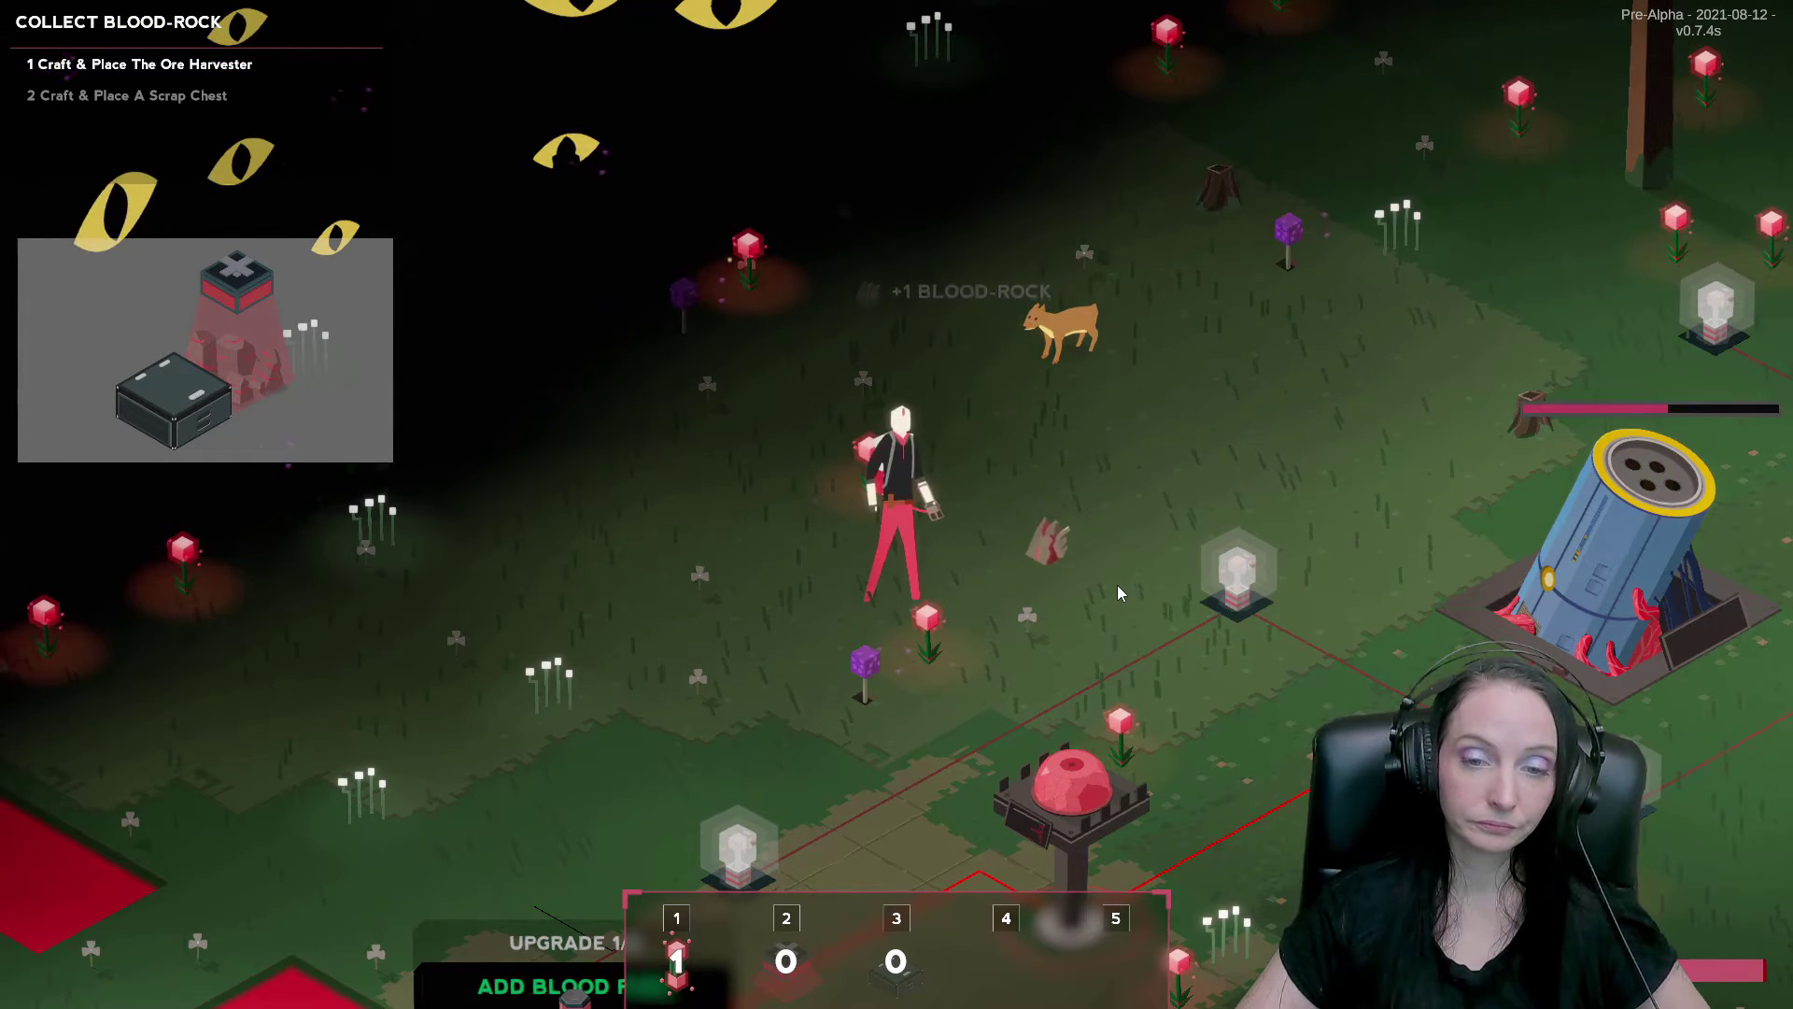
{"action": "key", "text": "d"}
{"action": "key", "text": "Tab"}
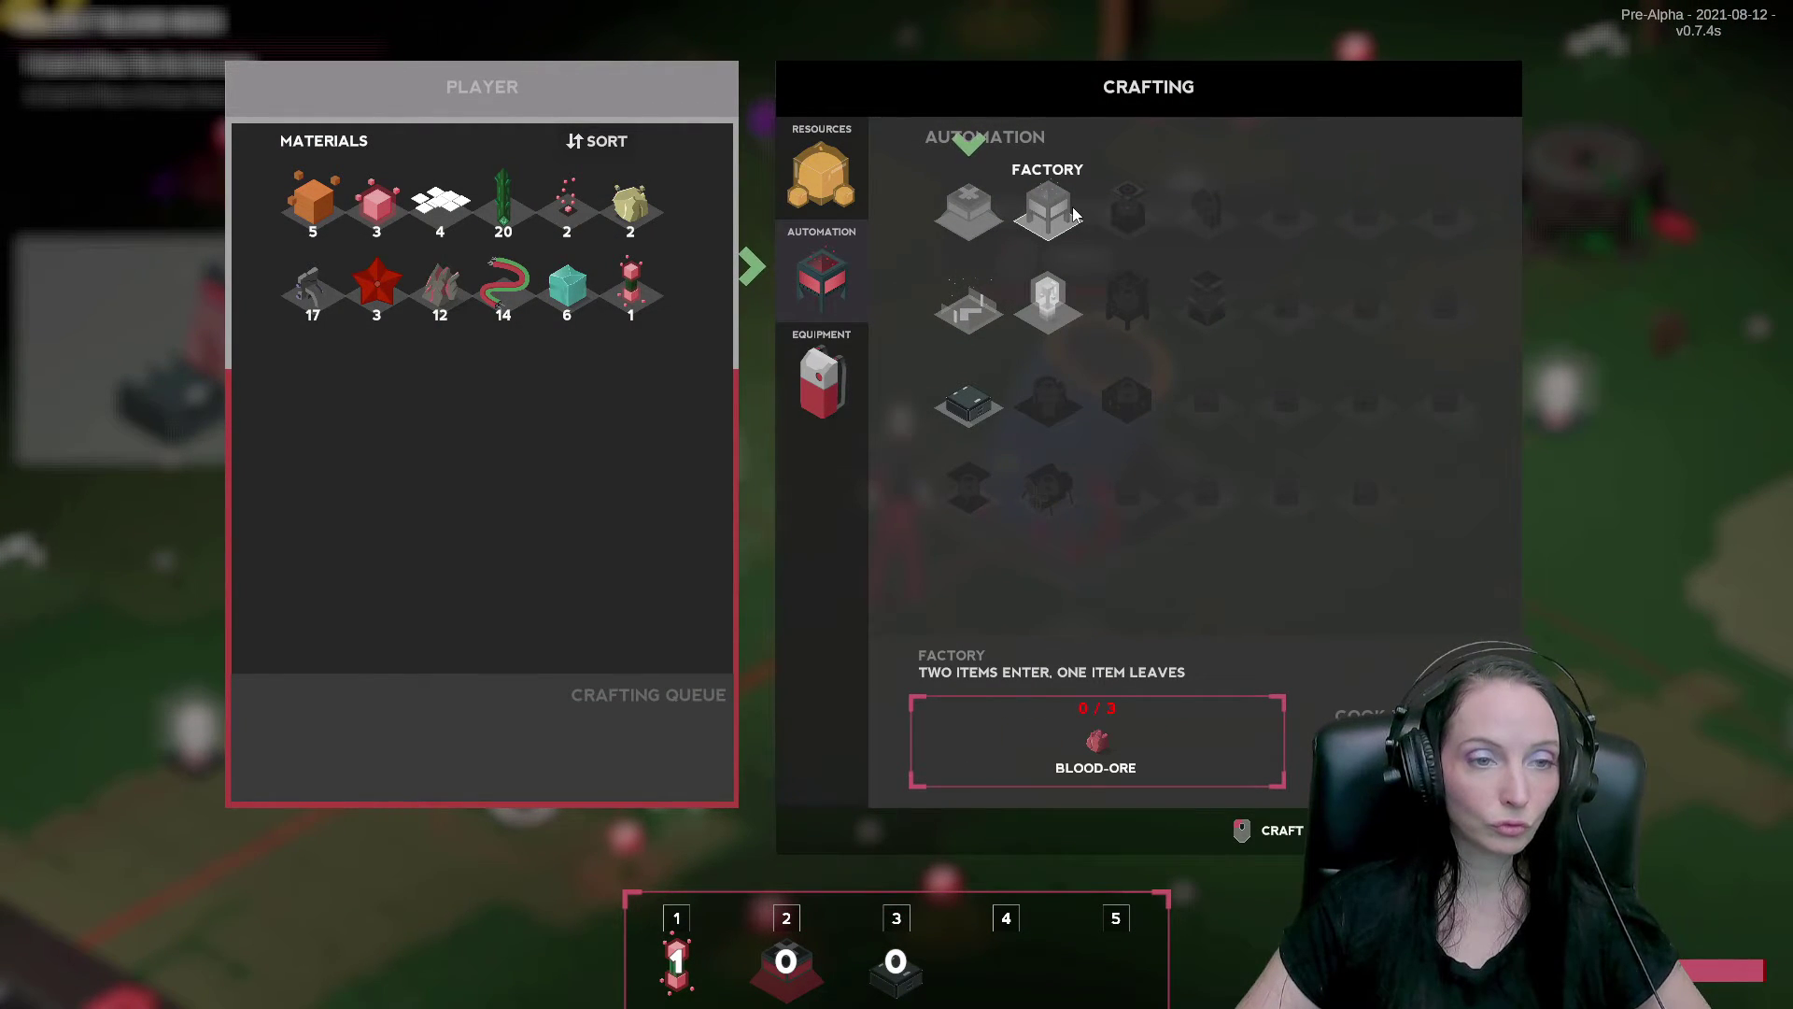
Refill the Fuel Depot's energy by sacrificing Glowbulbs.
{"action": "key", "text": "Tab"}
{"action": "key", "text": "a"}
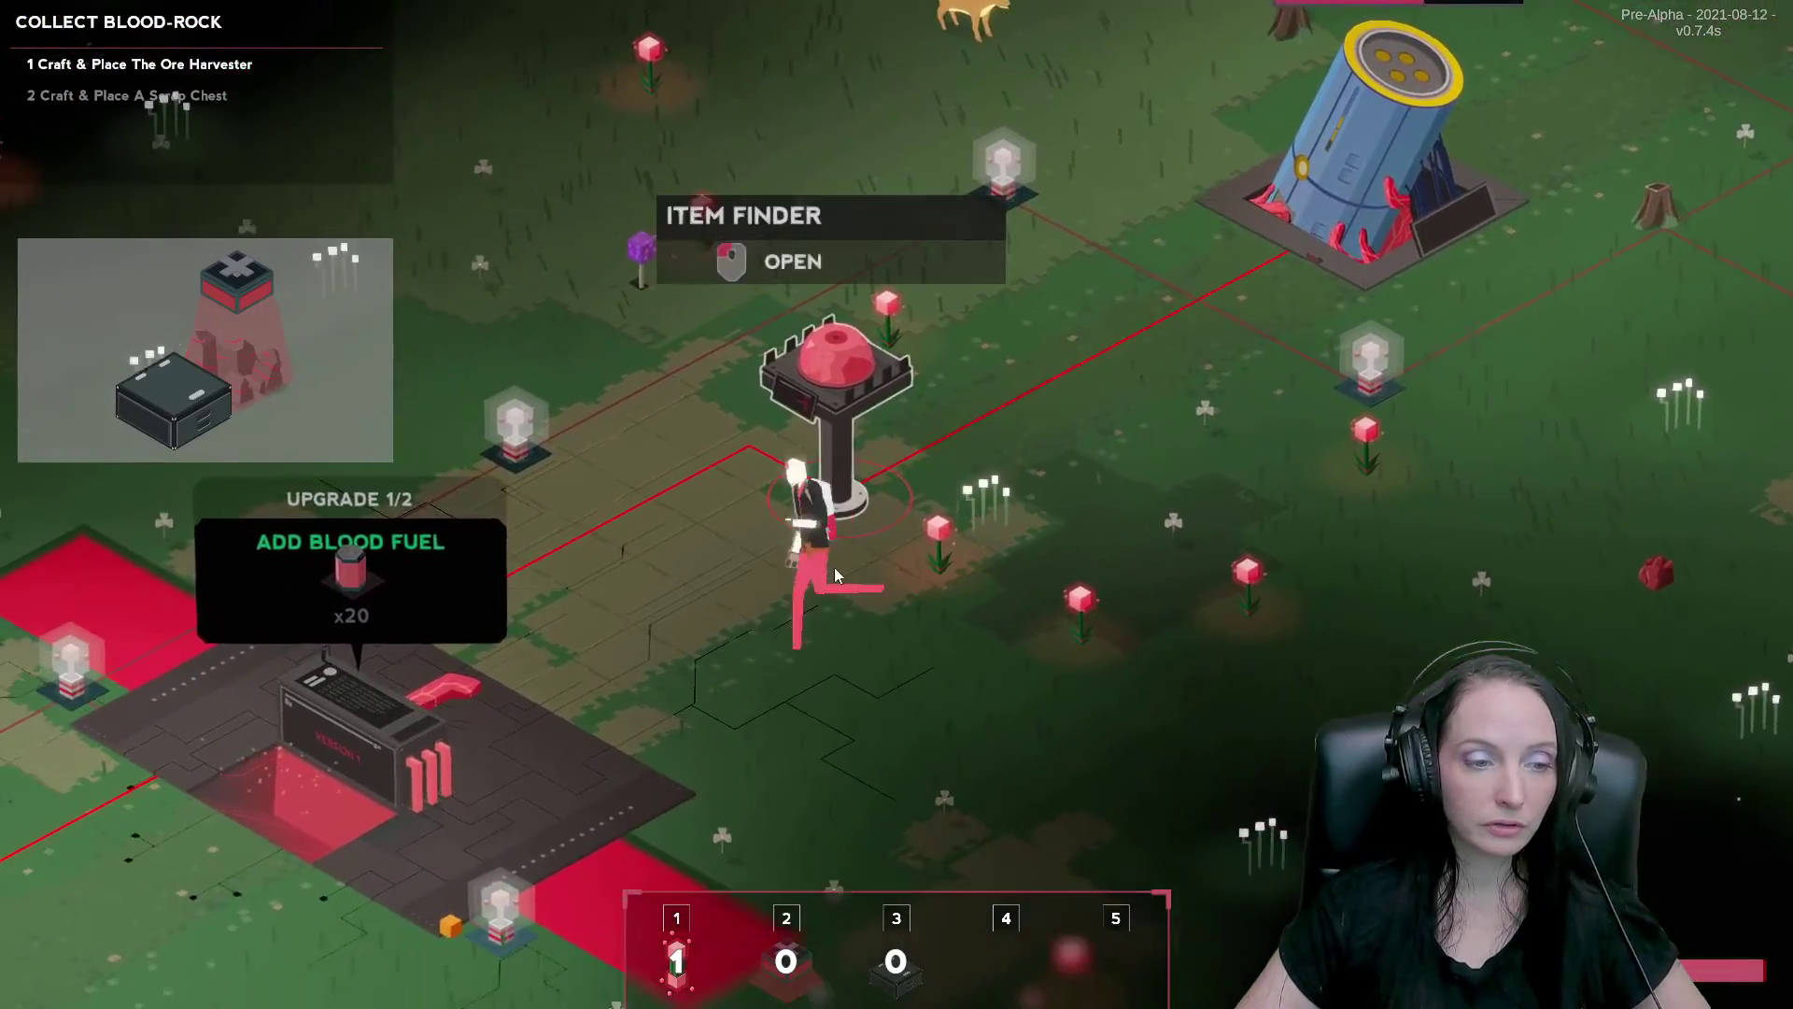
{"action": "key", "text": "a"}
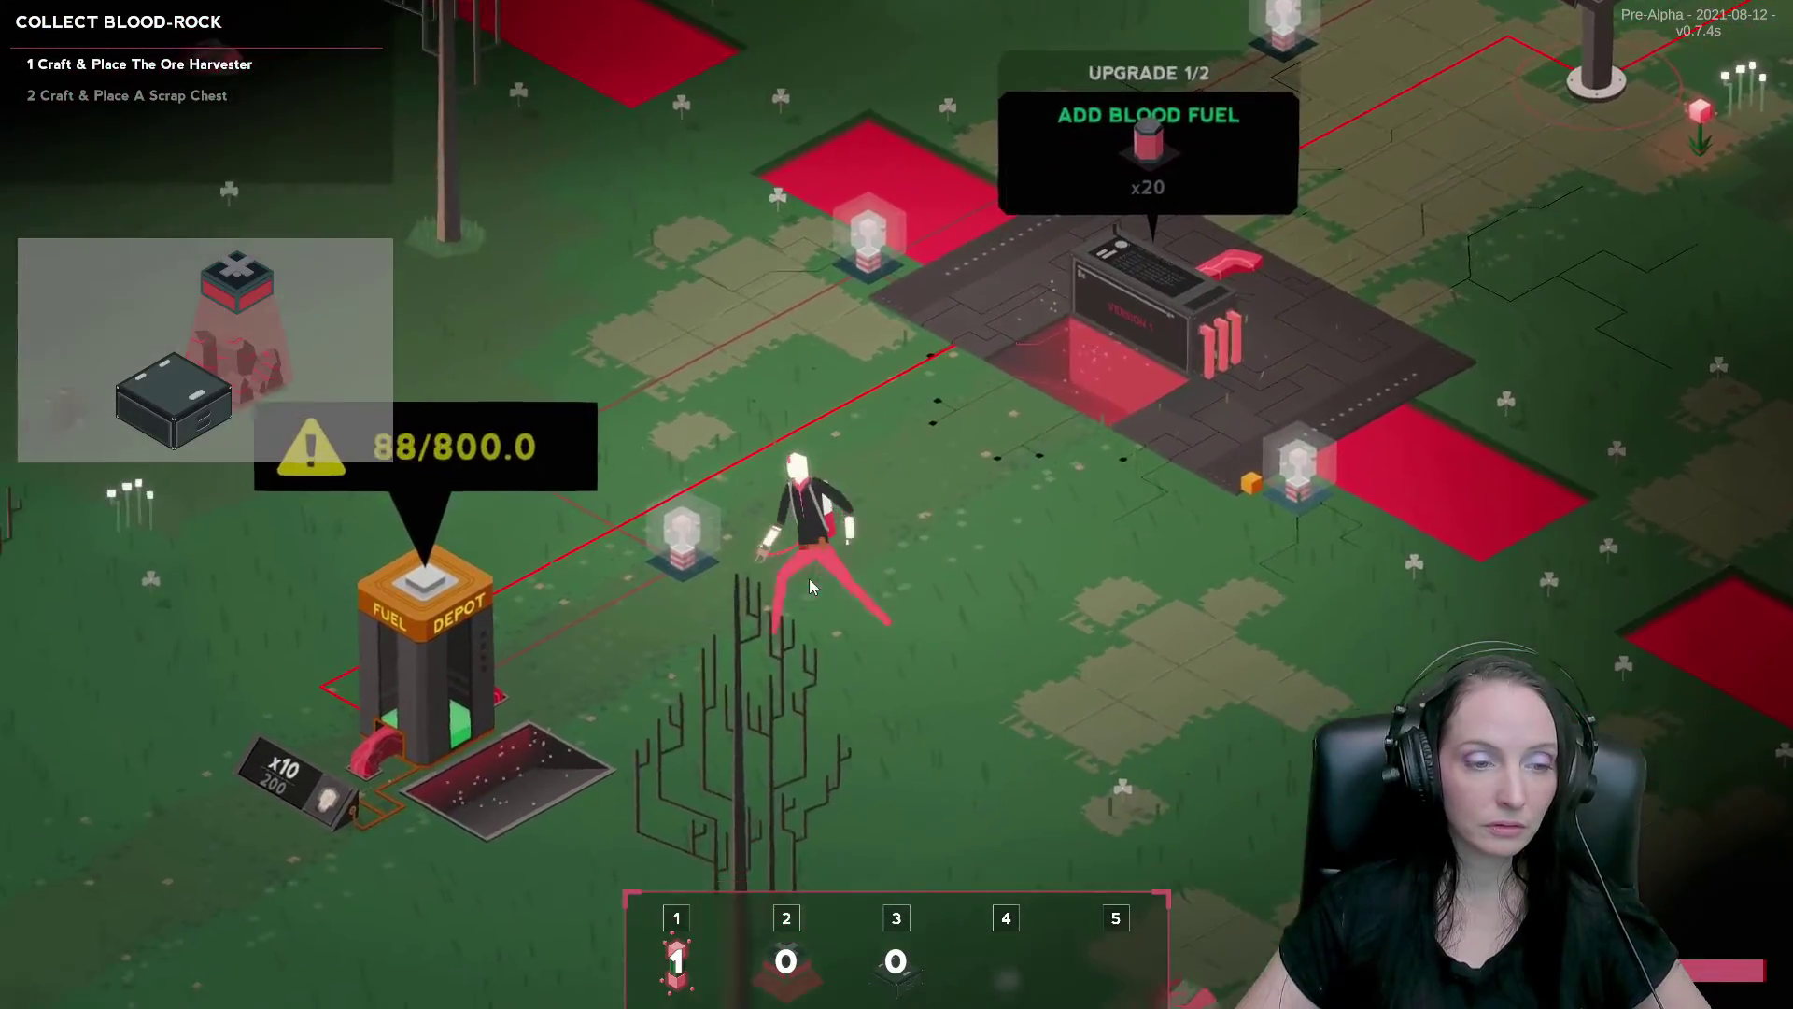
{"action": "key", "text": "a"}
{"action": "left_click", "coordinate": [742, 513]}
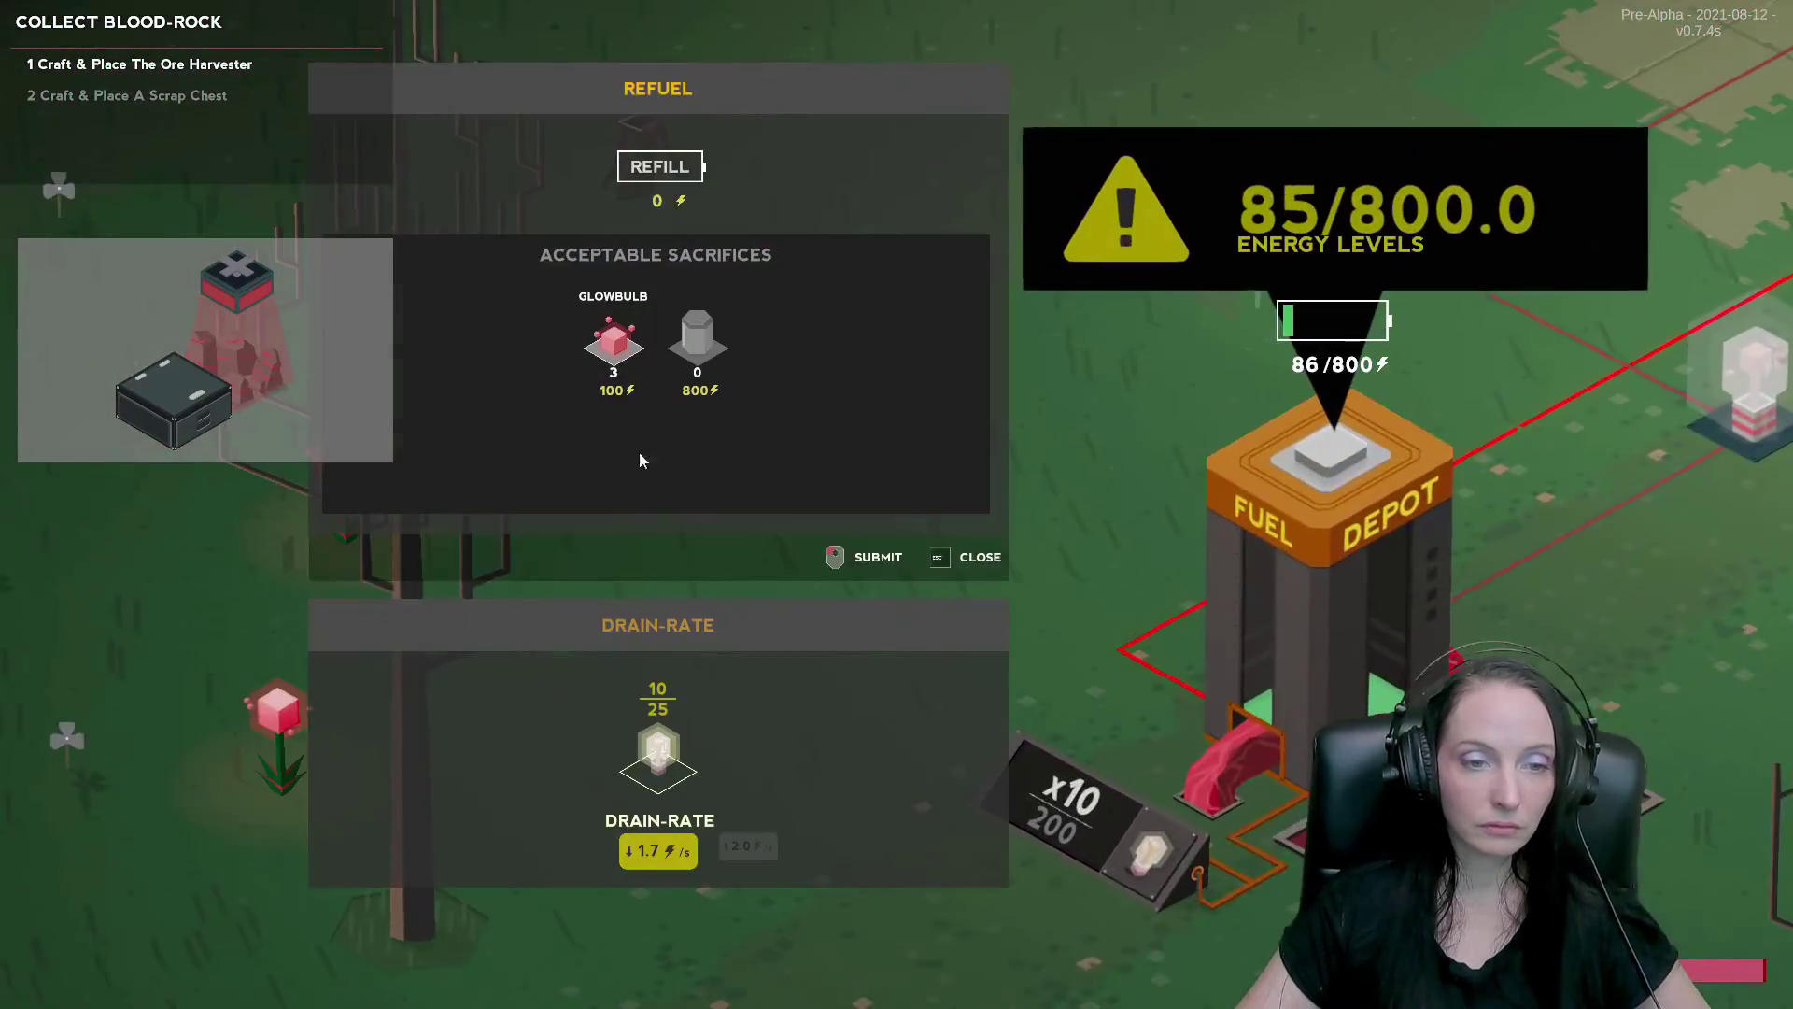
{"action": "left_click", "coordinate": [623, 336]}
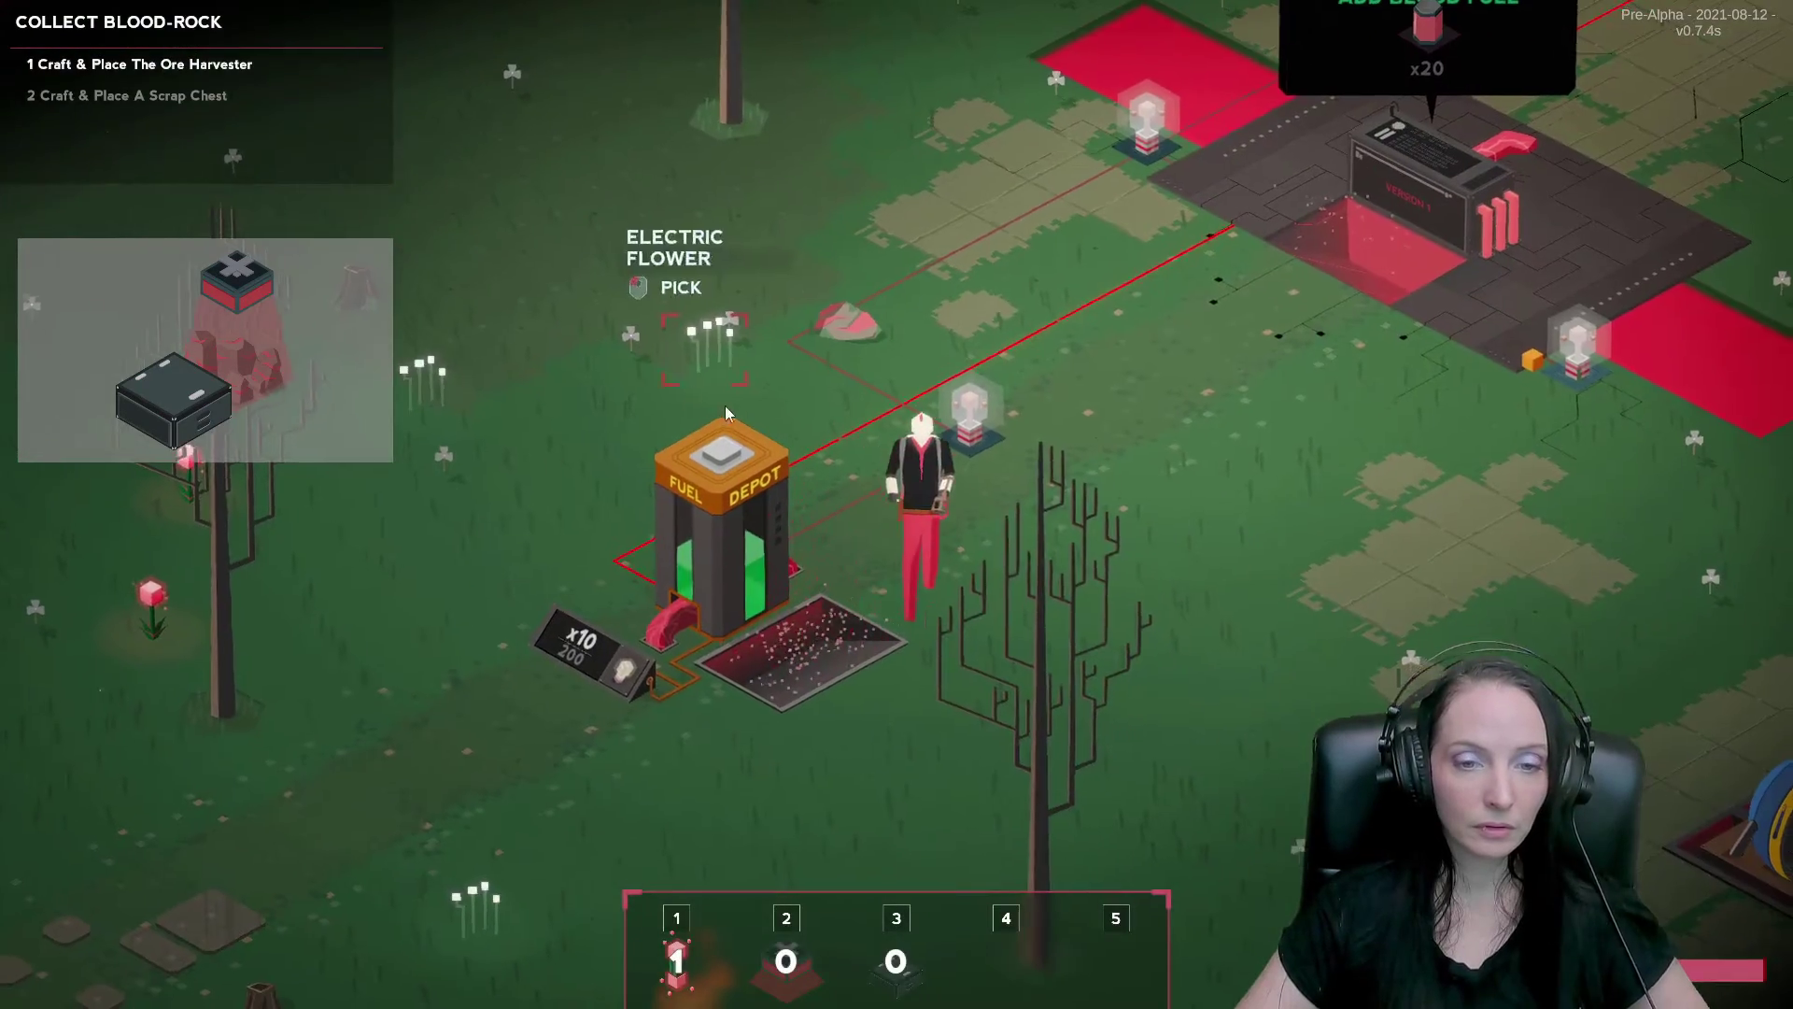
Pick two nearby glow plants and head up into the dark area.
{"action": "key", "text": "s"}
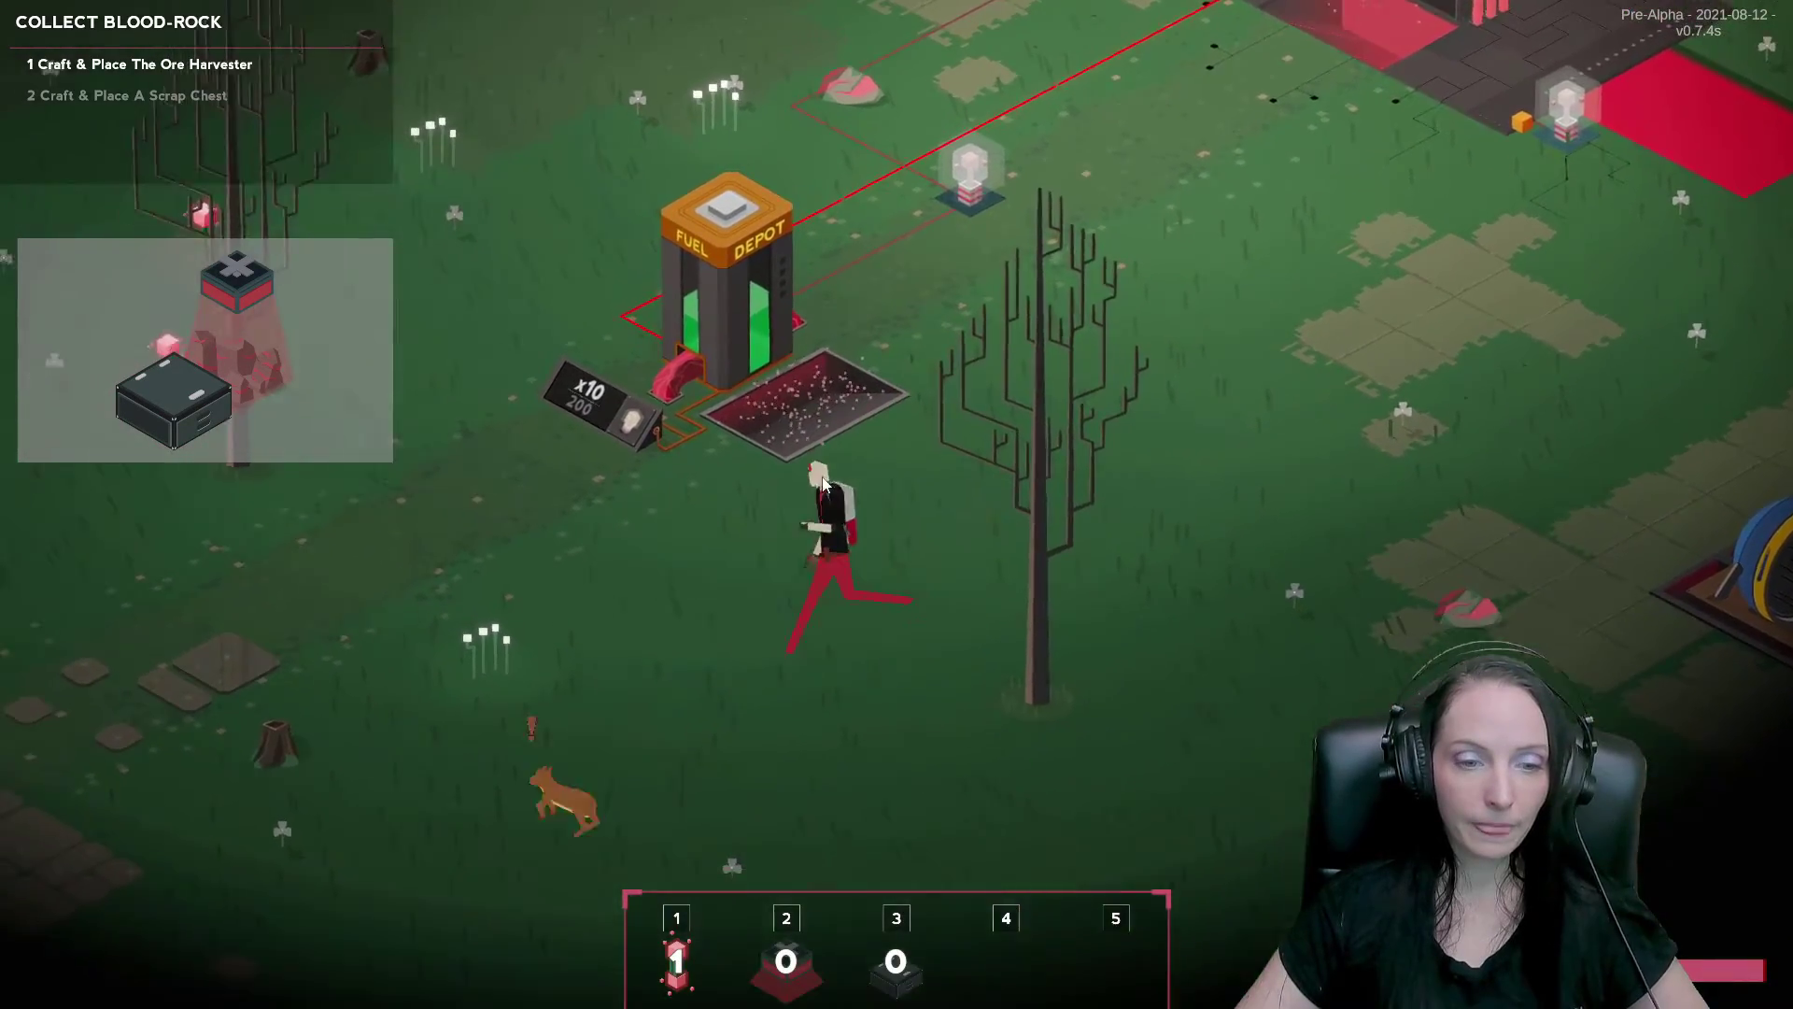
{"action": "key", "text": "a"}
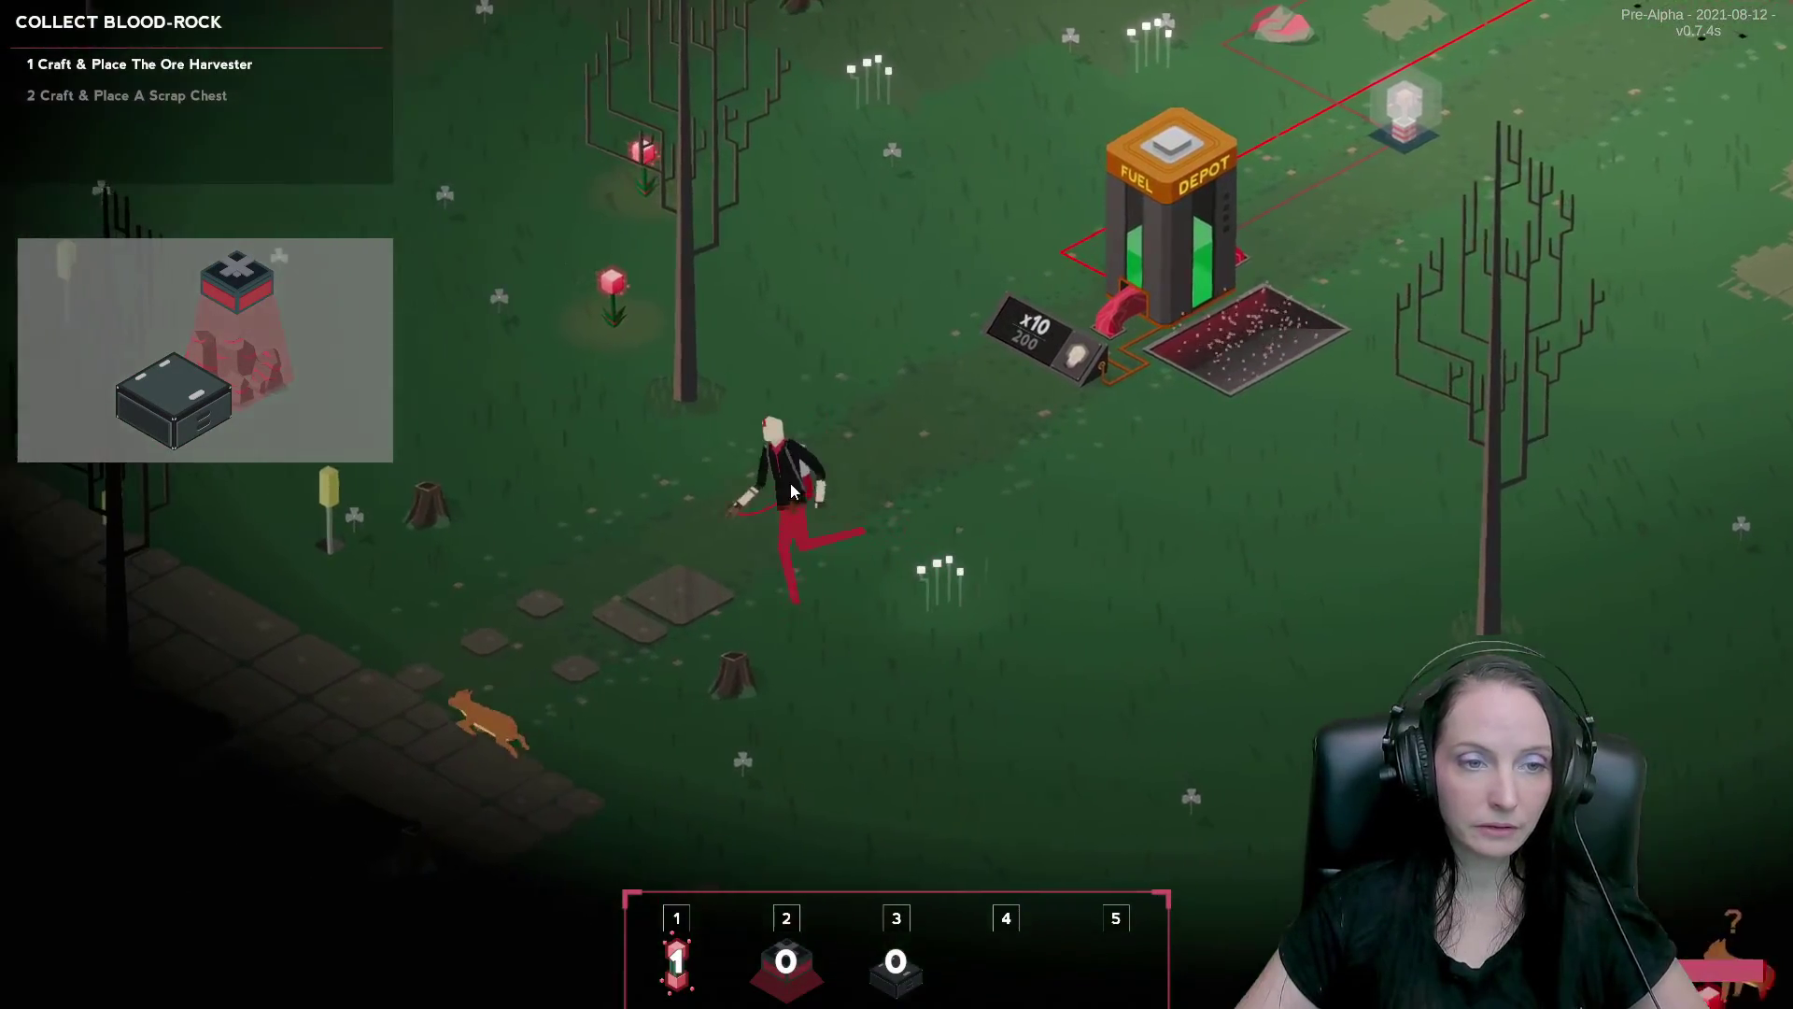
{"action": "left_click", "coordinate": [912, 453]}
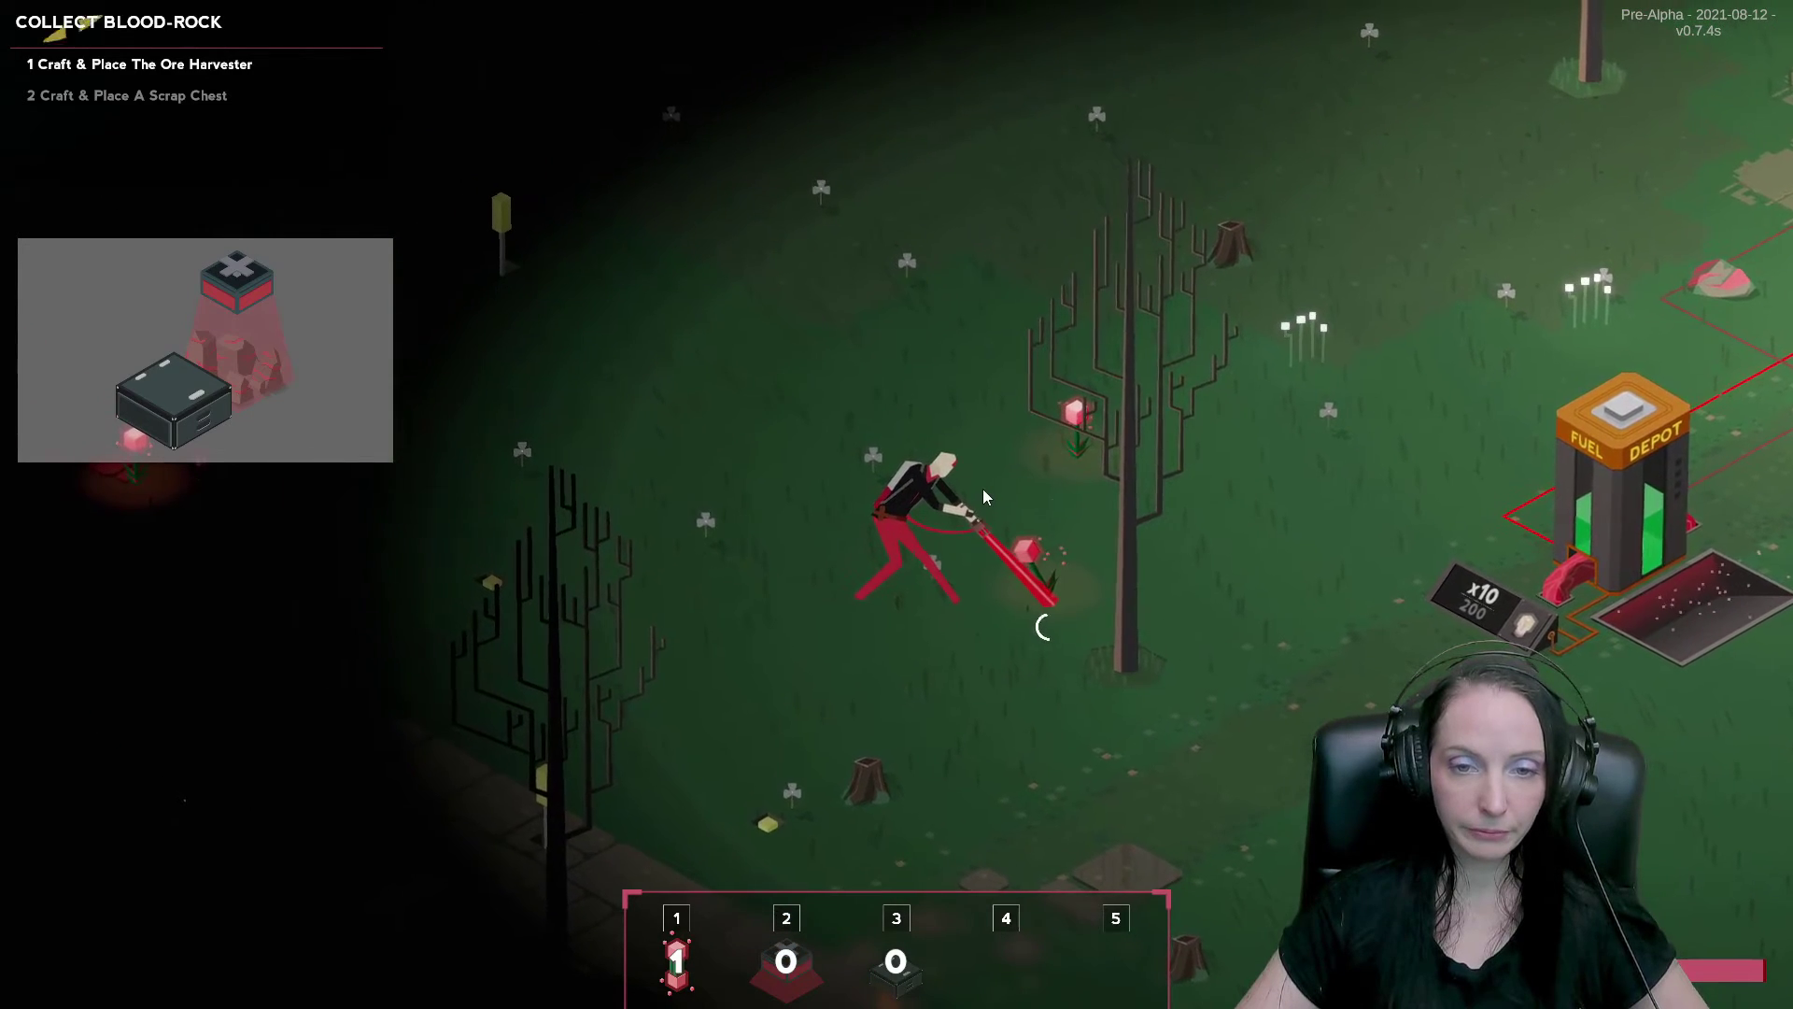
{"action": "key", "text": "w"}
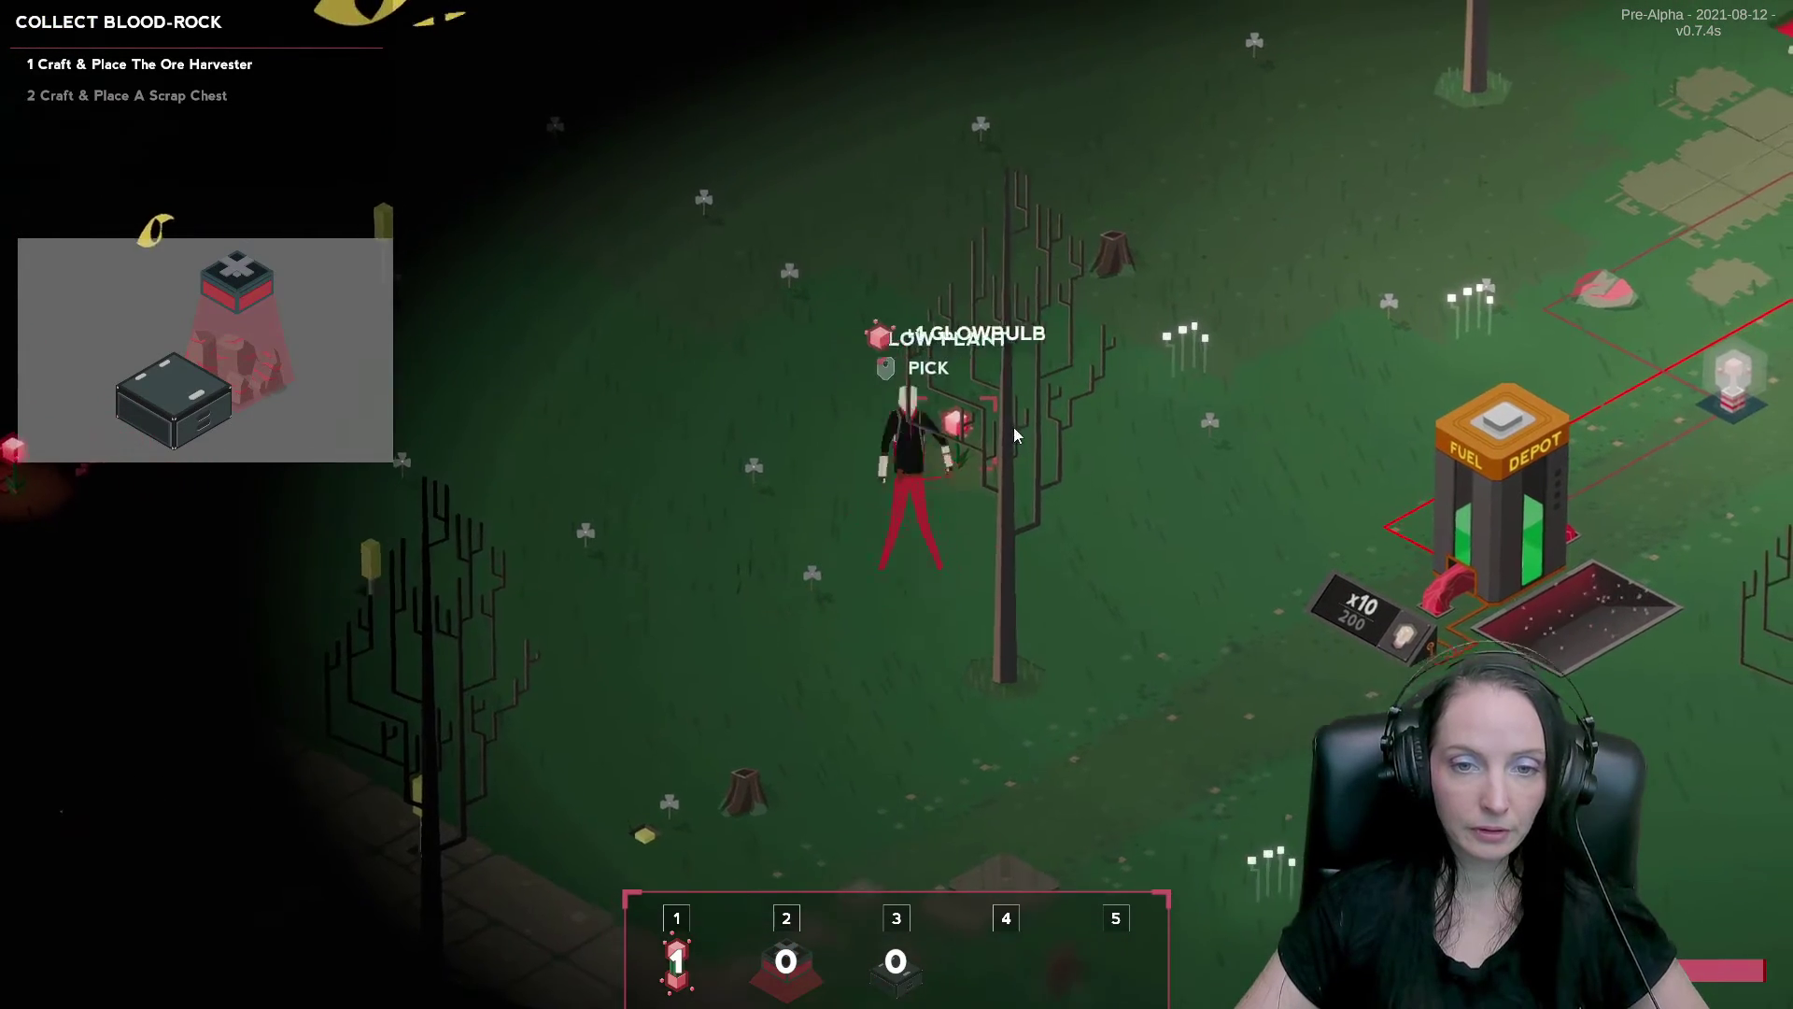
{"action": "left_click", "coordinate": [1015, 509]}
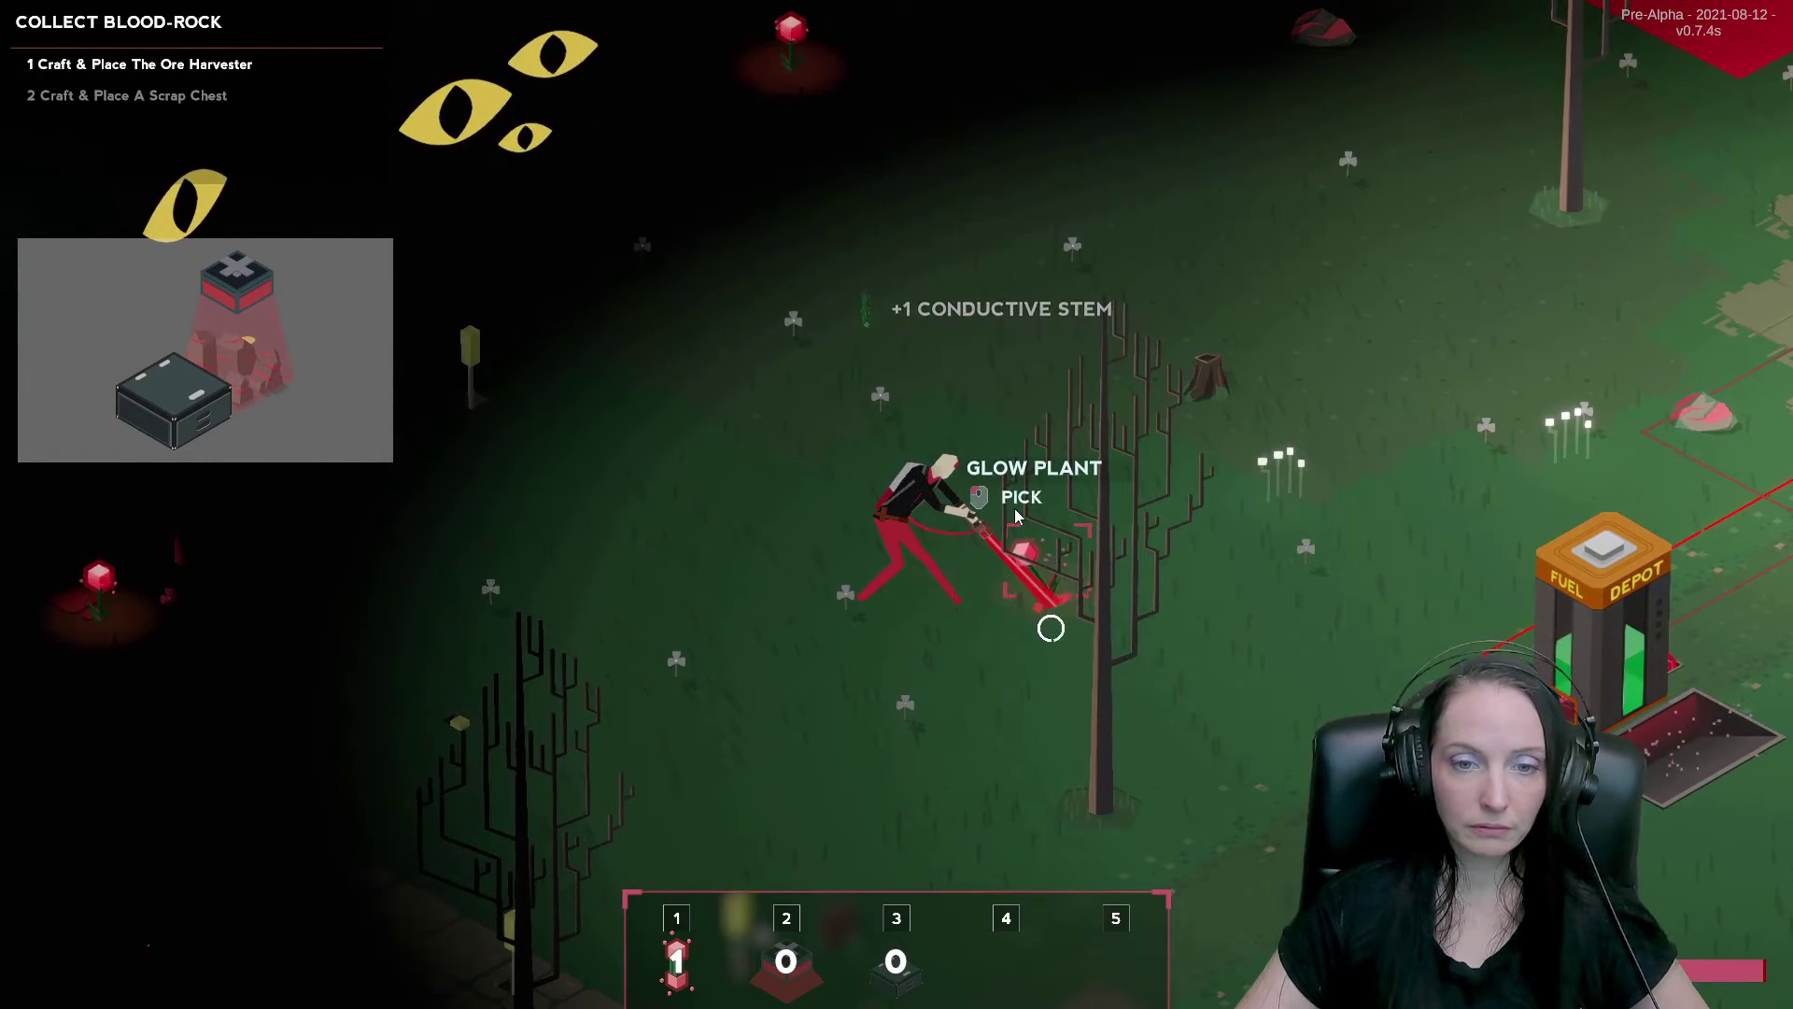
{"action": "key", "text": "d"}
{"action": "key", "text": "d"}
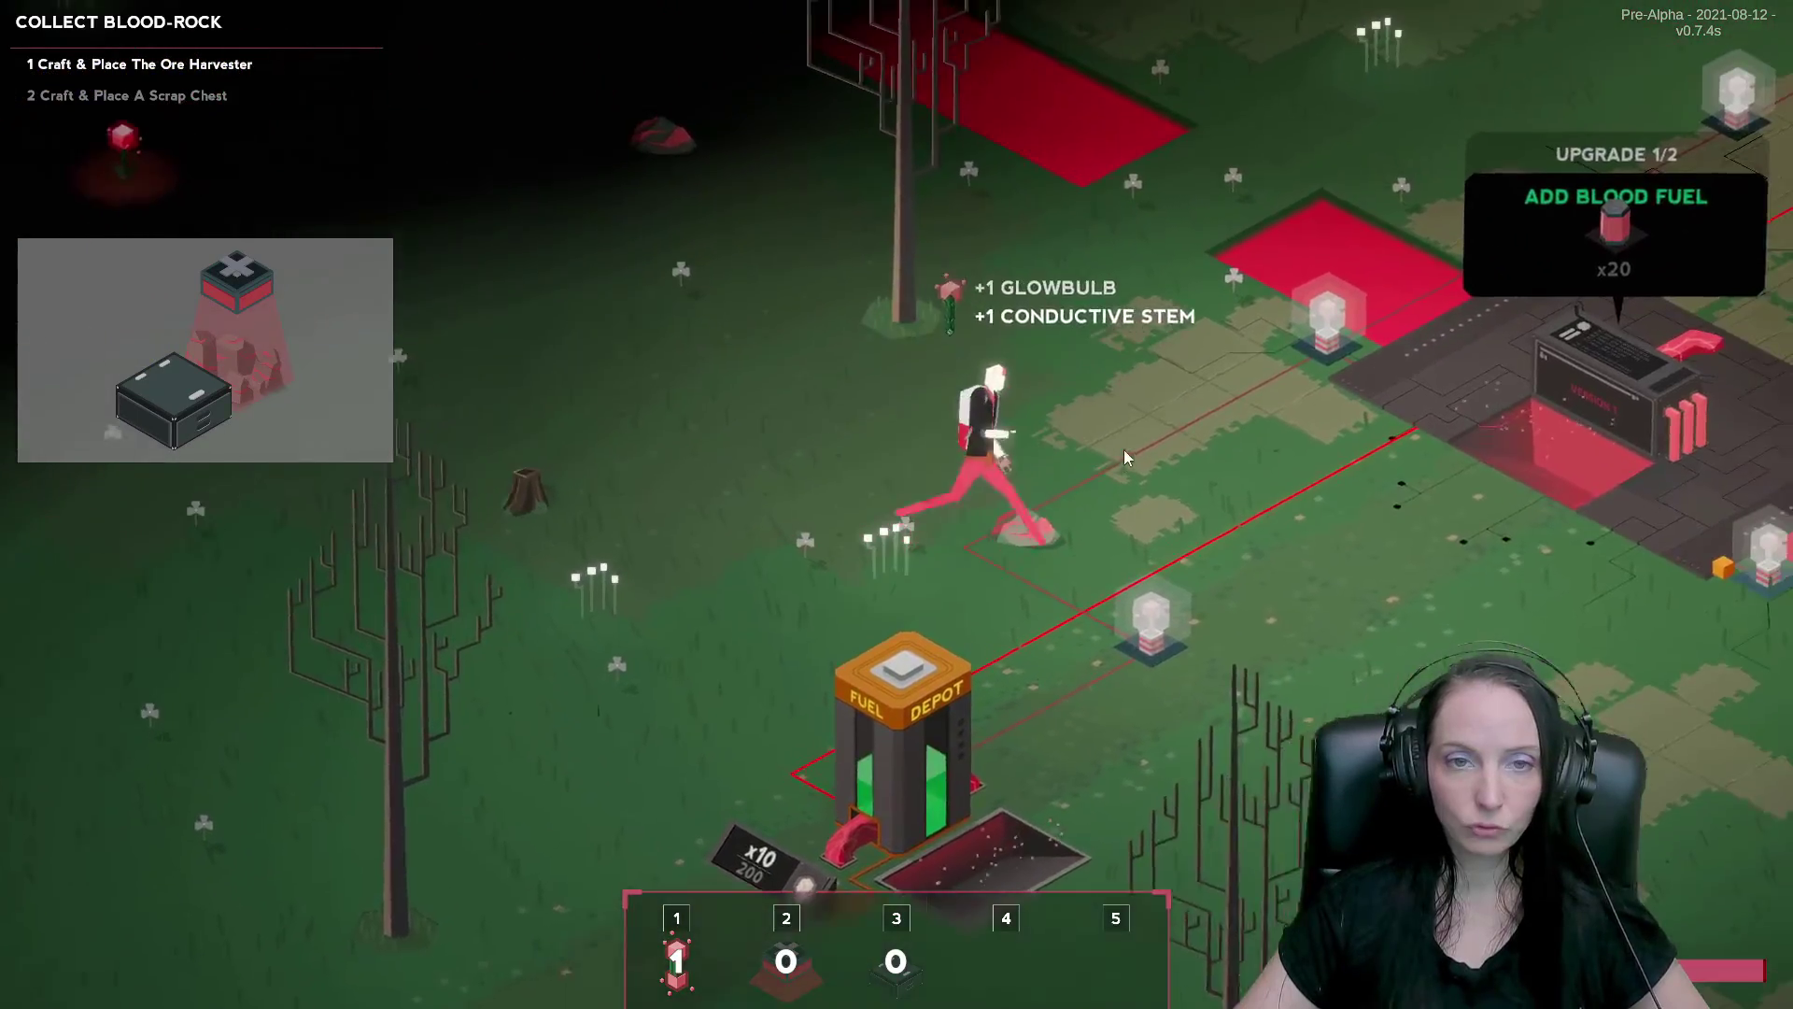
{"action": "key", "text": "w"}
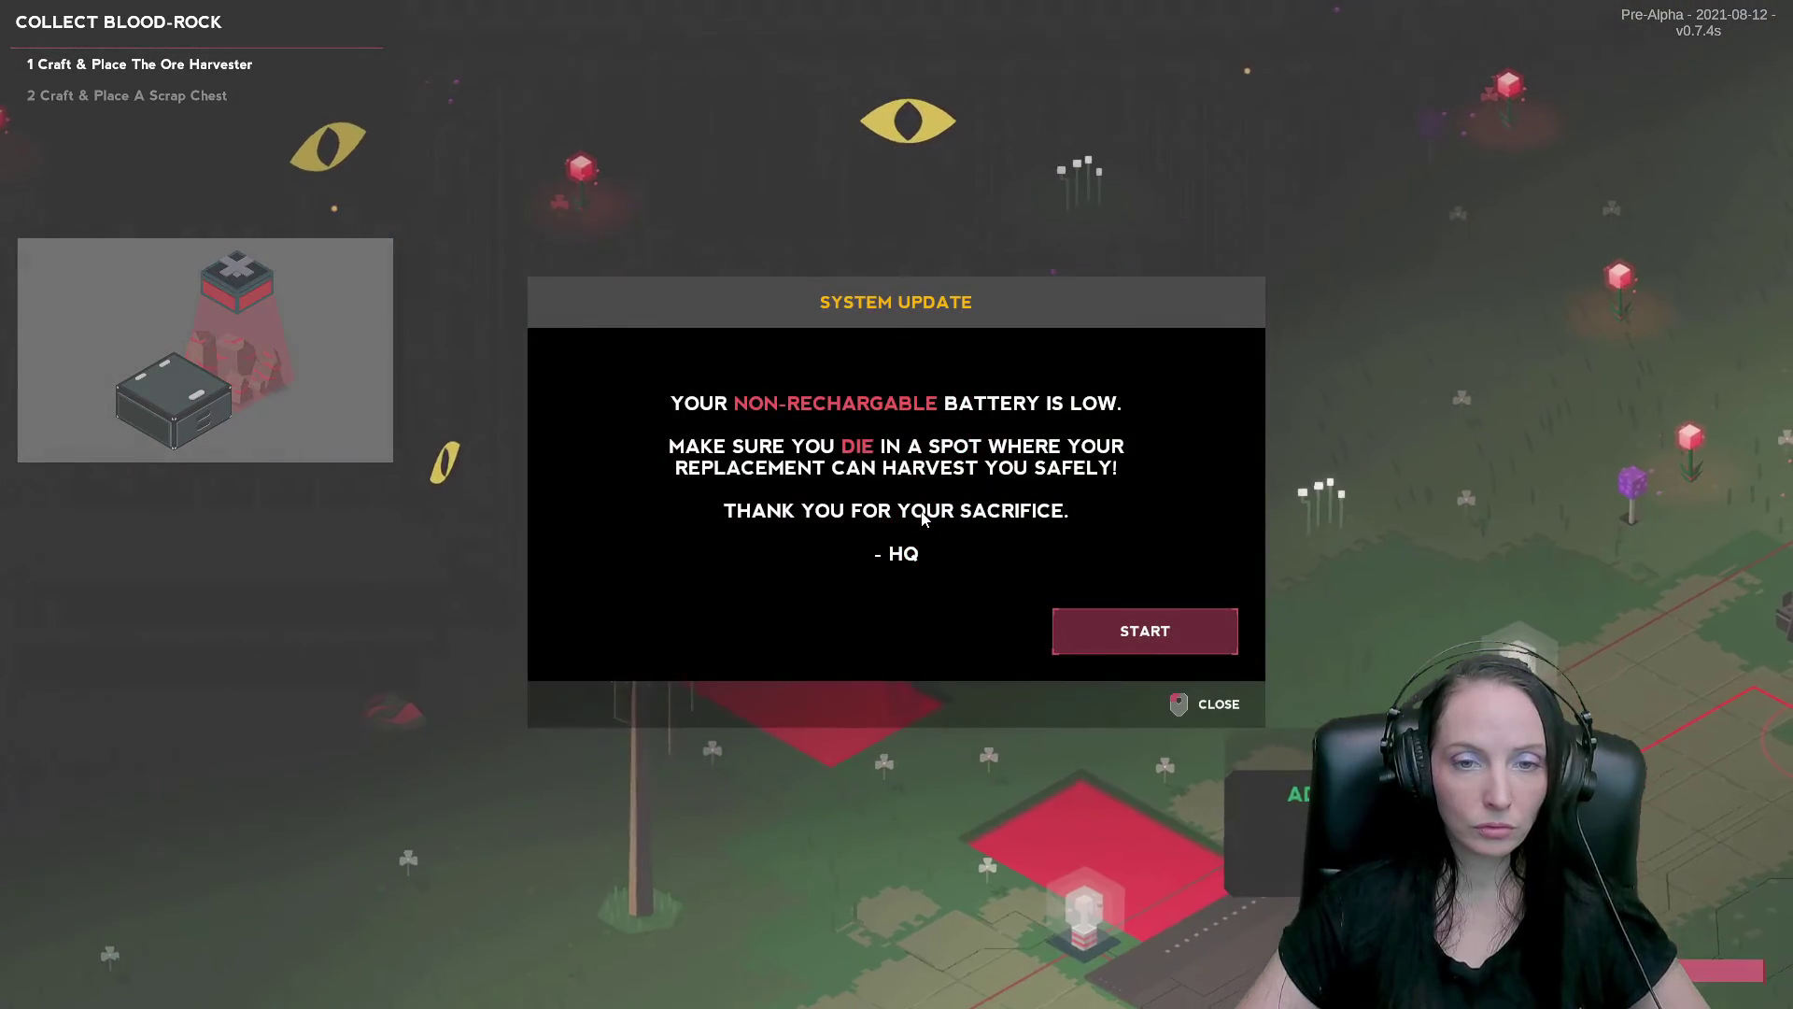
Dismiss the System Update low-battery warning and check the Fuel Depot's refuel options.
{"action": "left_click", "coordinate": [1145, 633]}
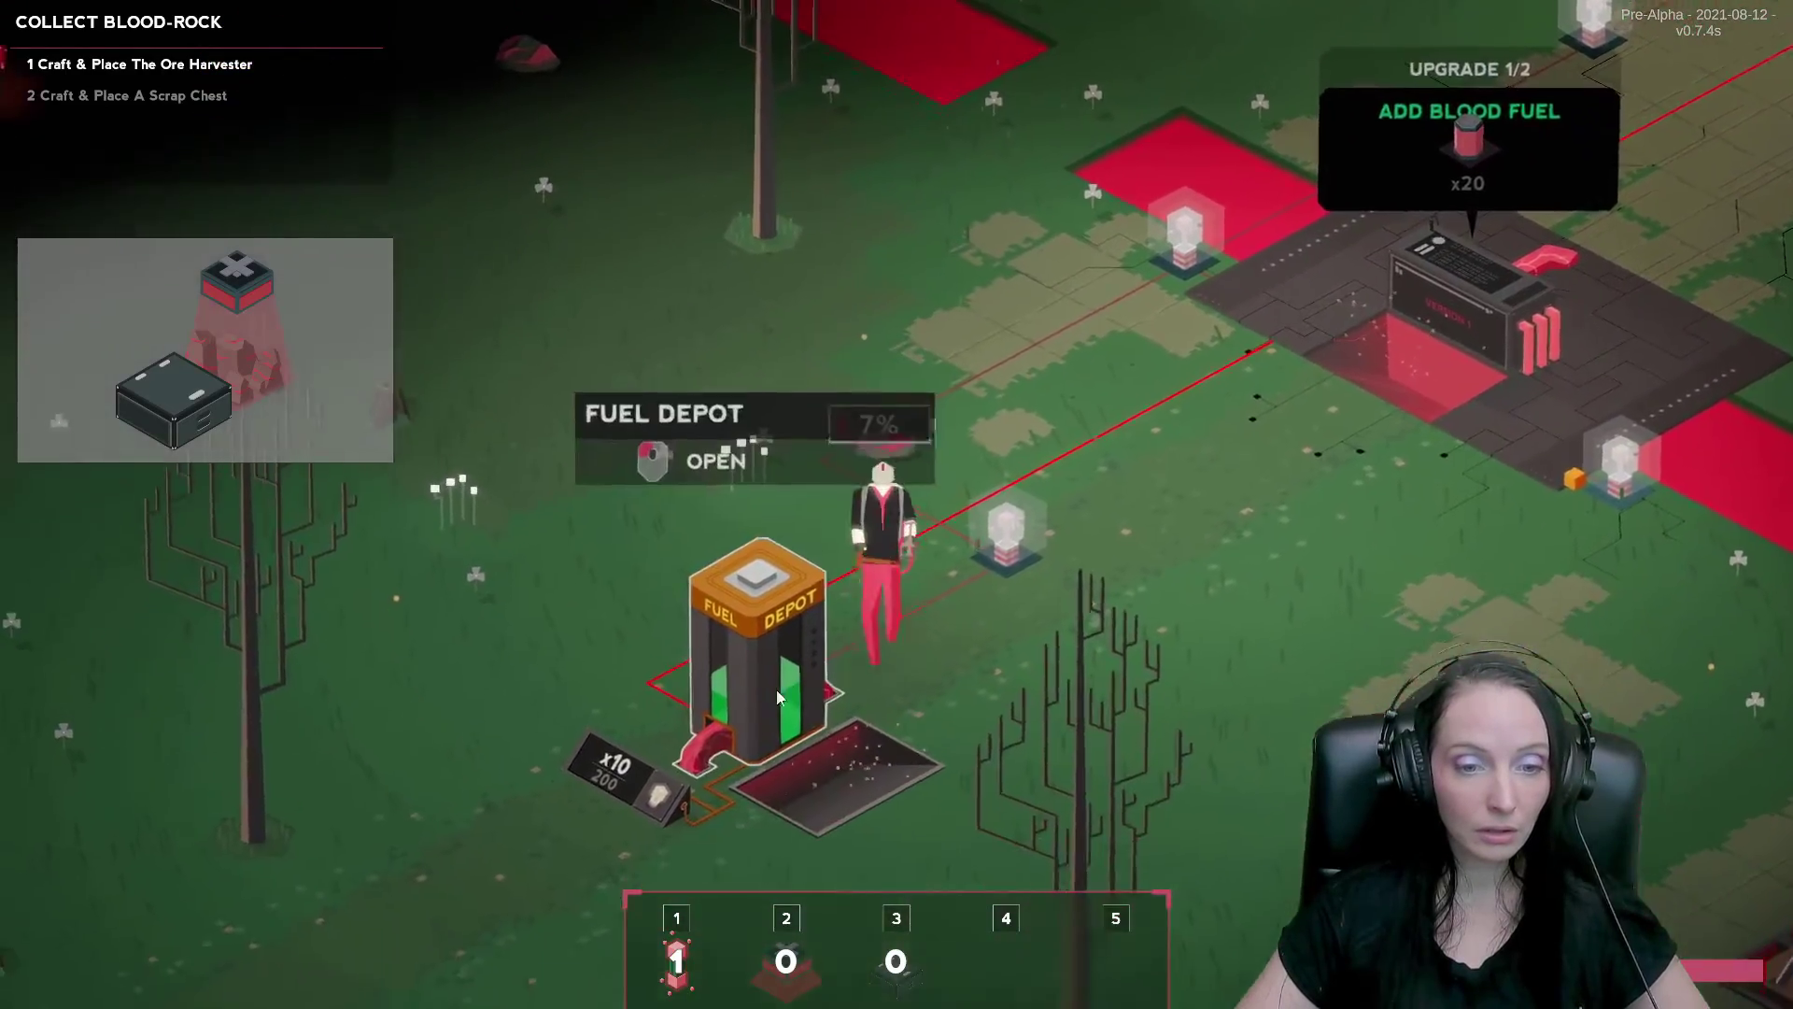
{"action": "left_click", "coordinate": [775, 605]}
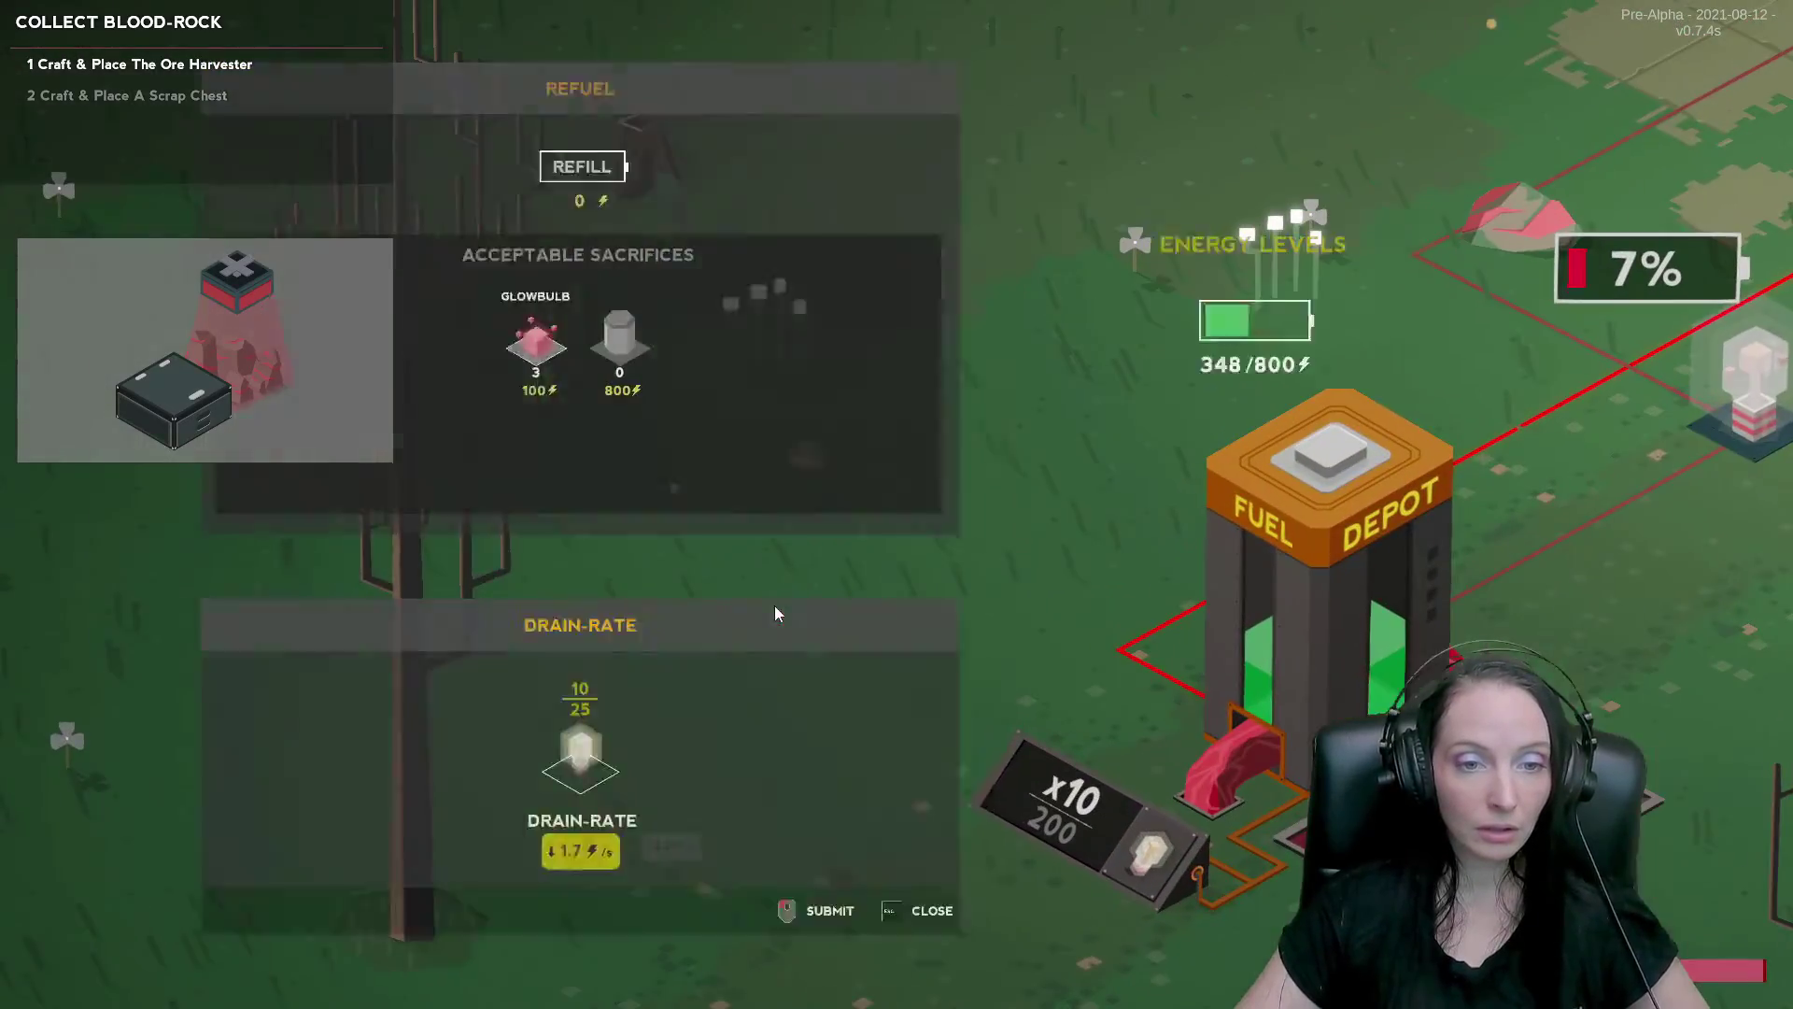
{"action": "key", "text": "Escape"}
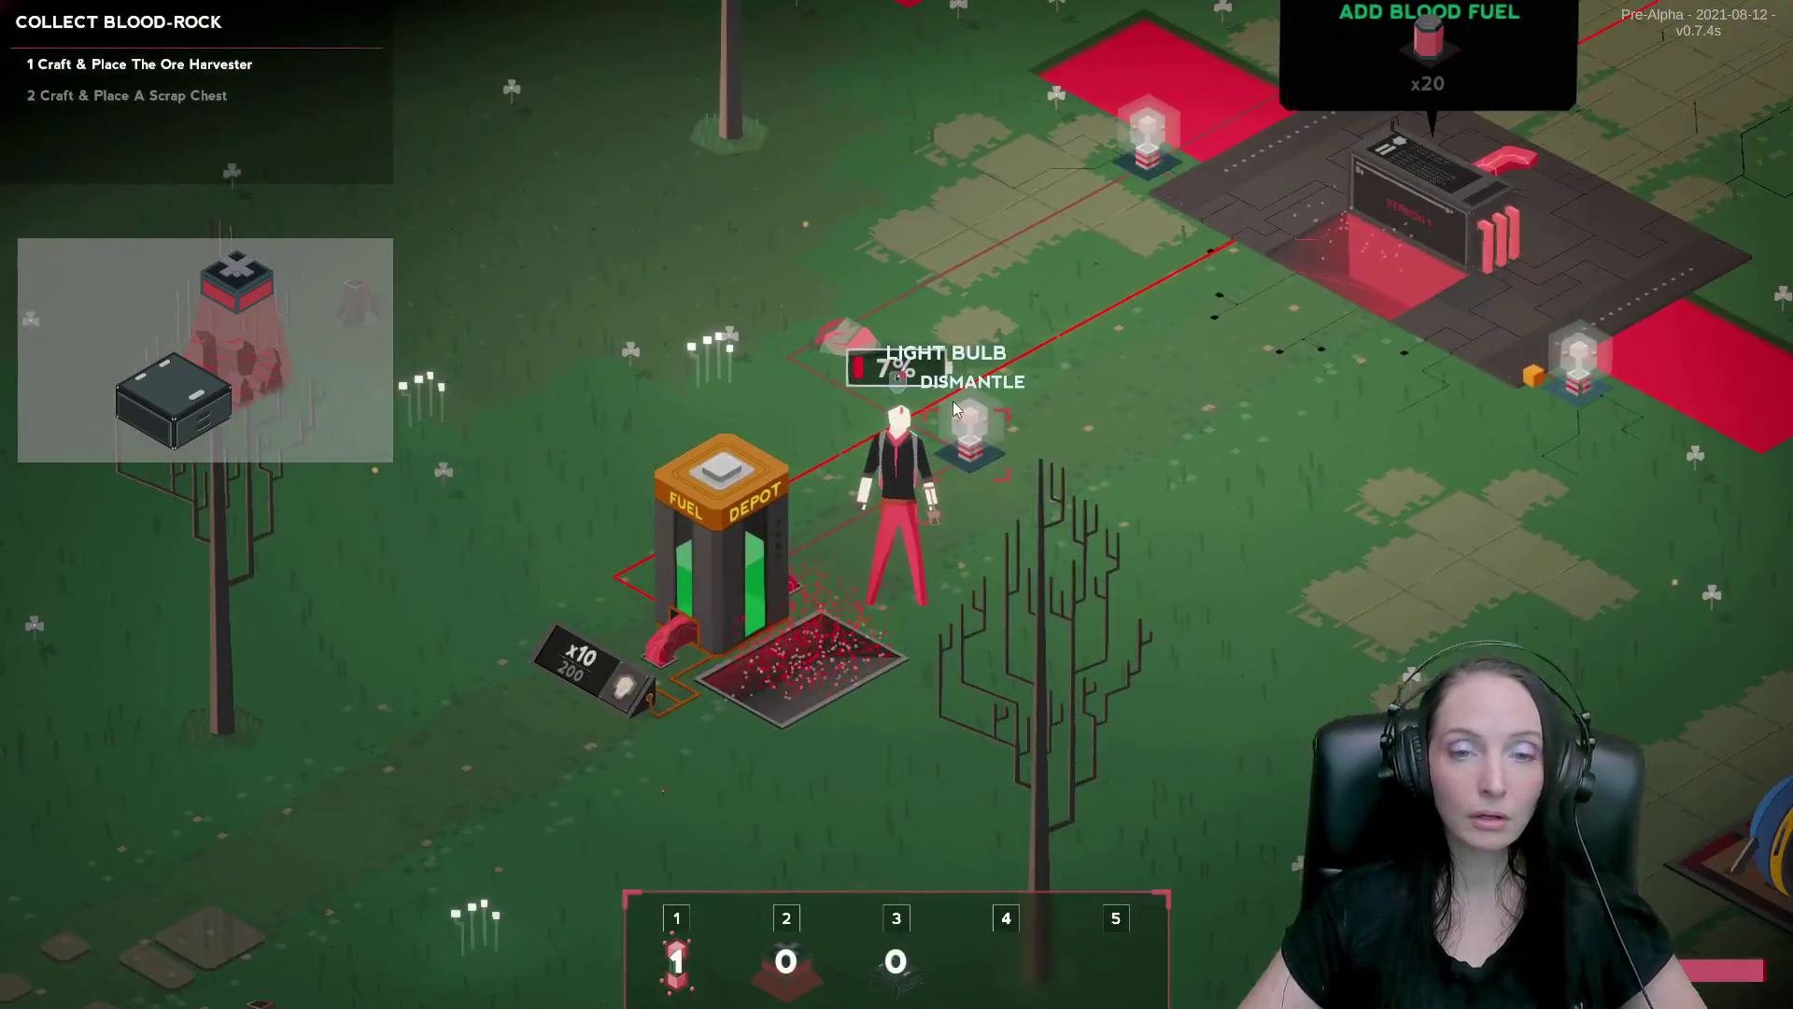
{"action": "left_click", "coordinate": [952, 400]}
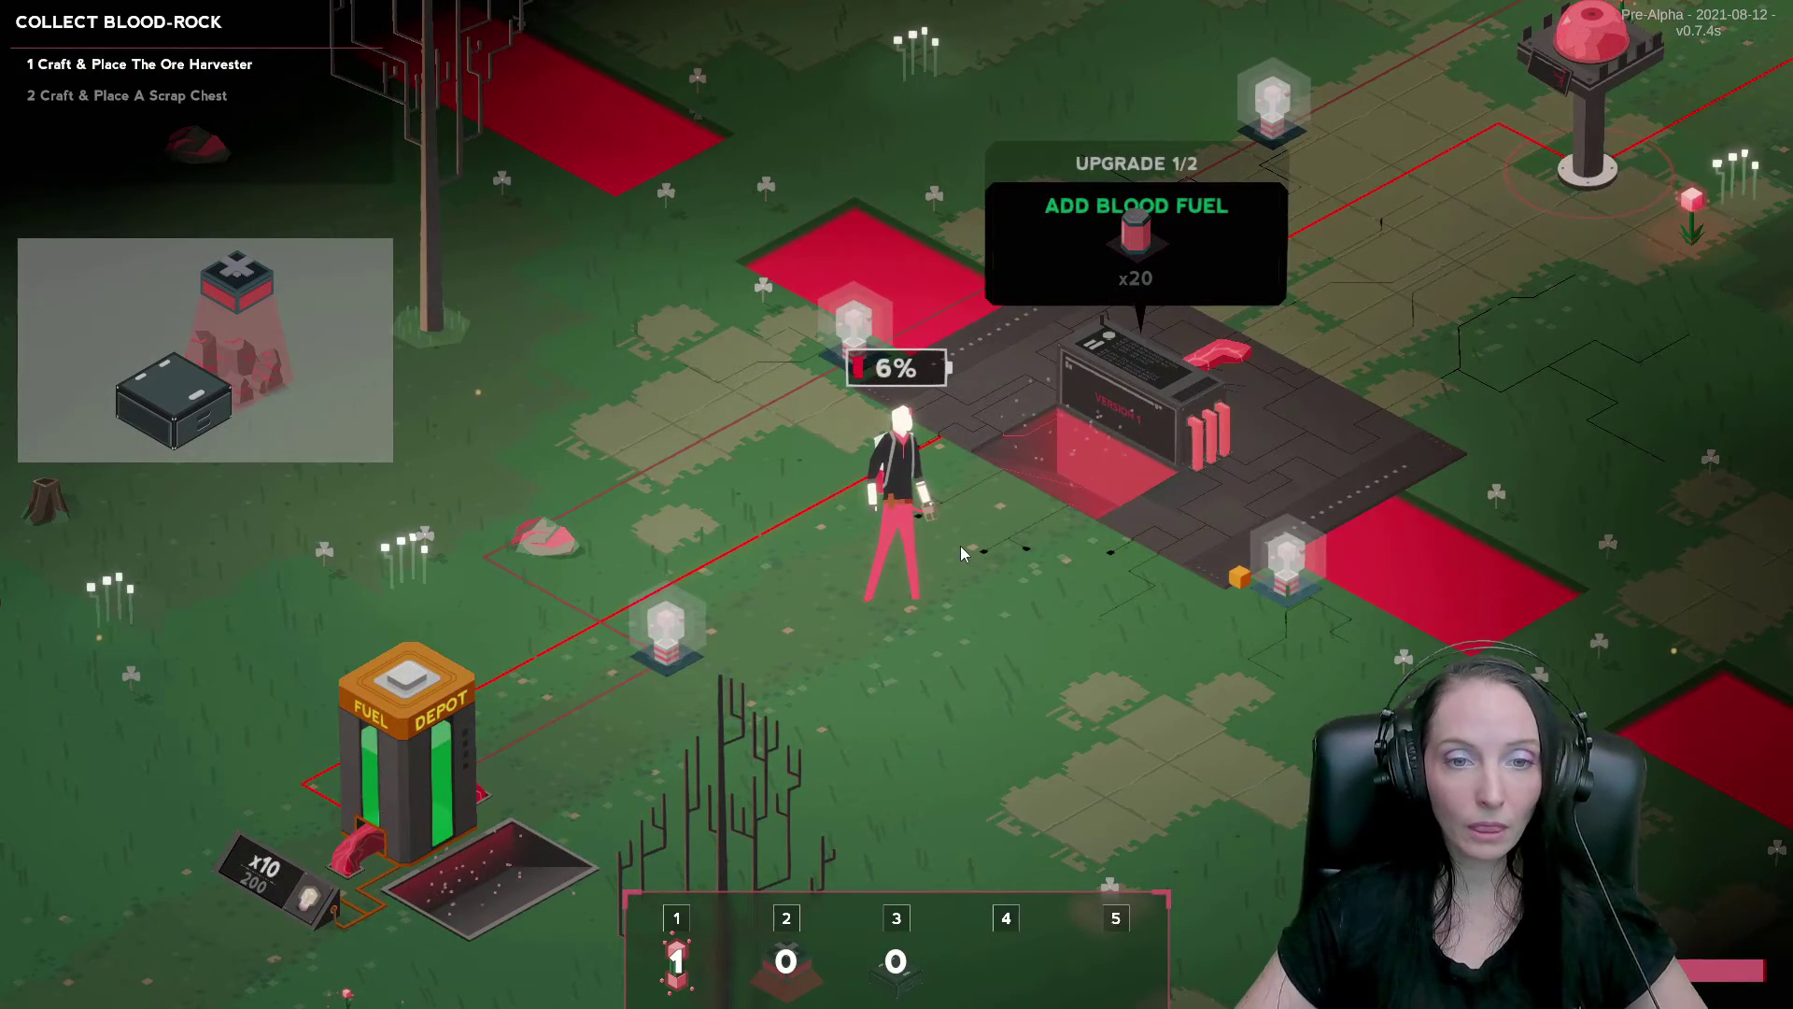
Walk the android around the base until its battery drains to 0%.
{"action": "key", "text": "a"}
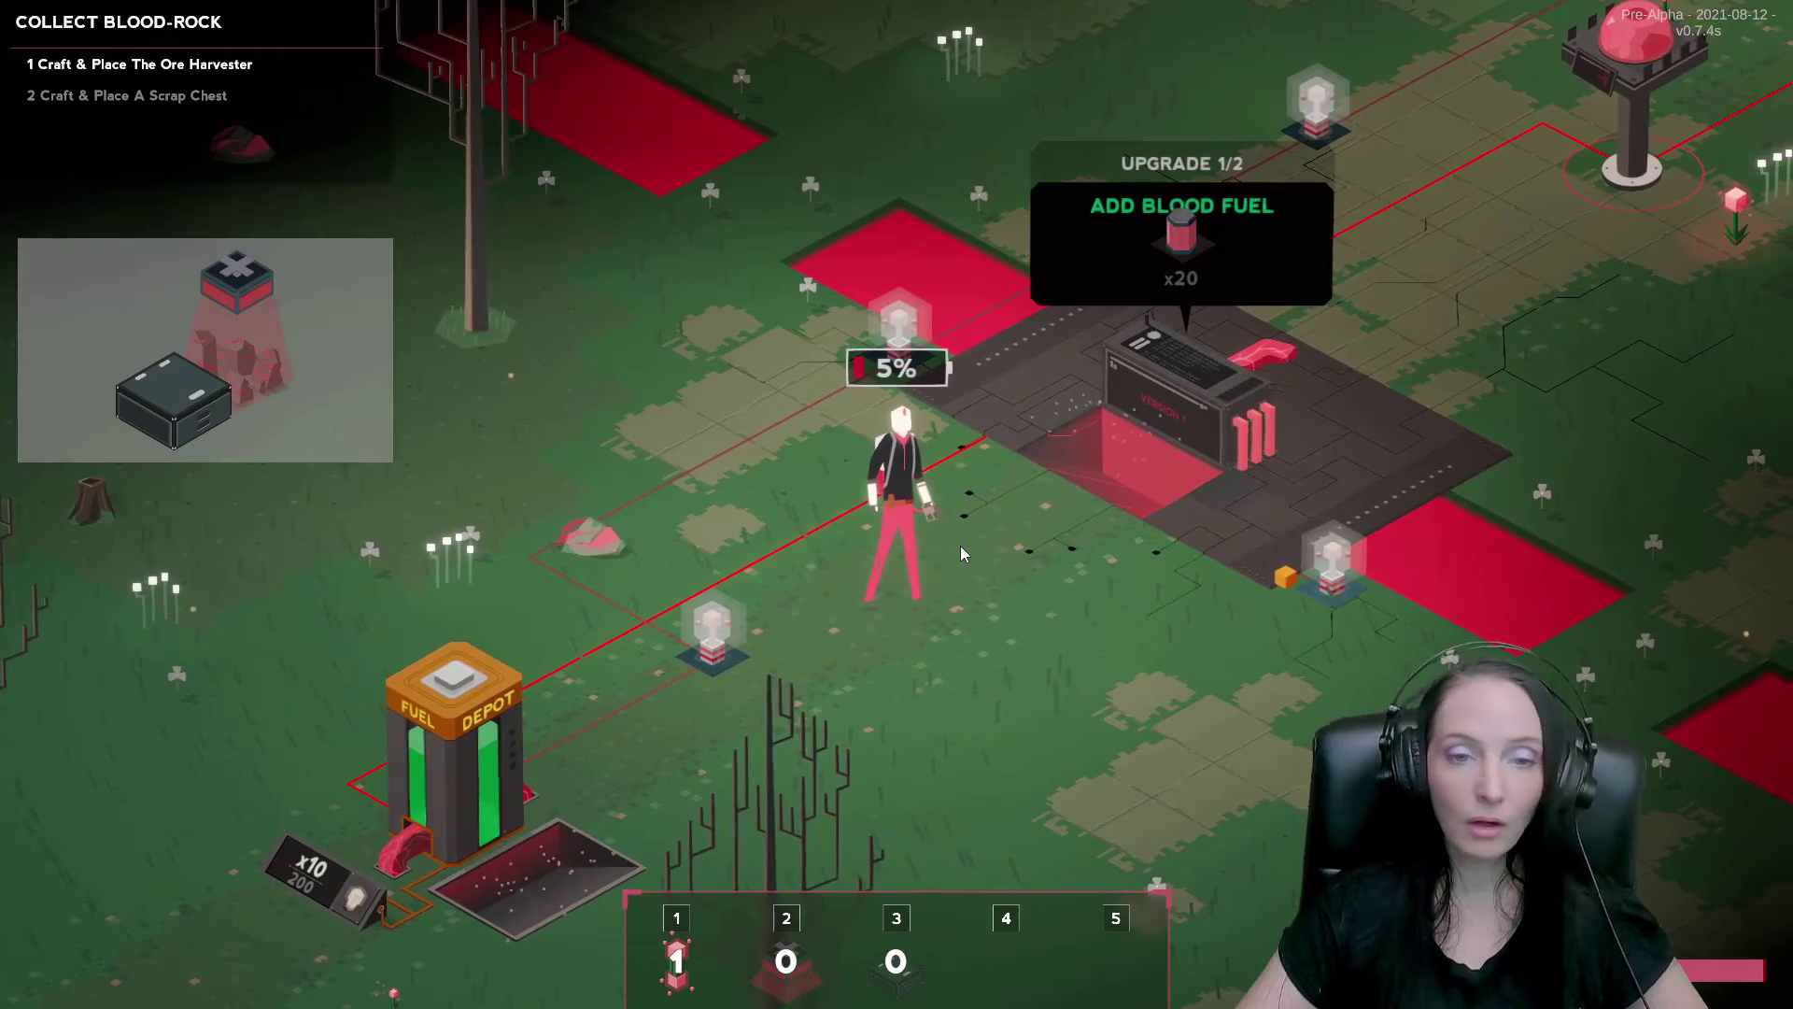
{"action": "key", "text": "w"}
{"action": "key", "text": "s"}
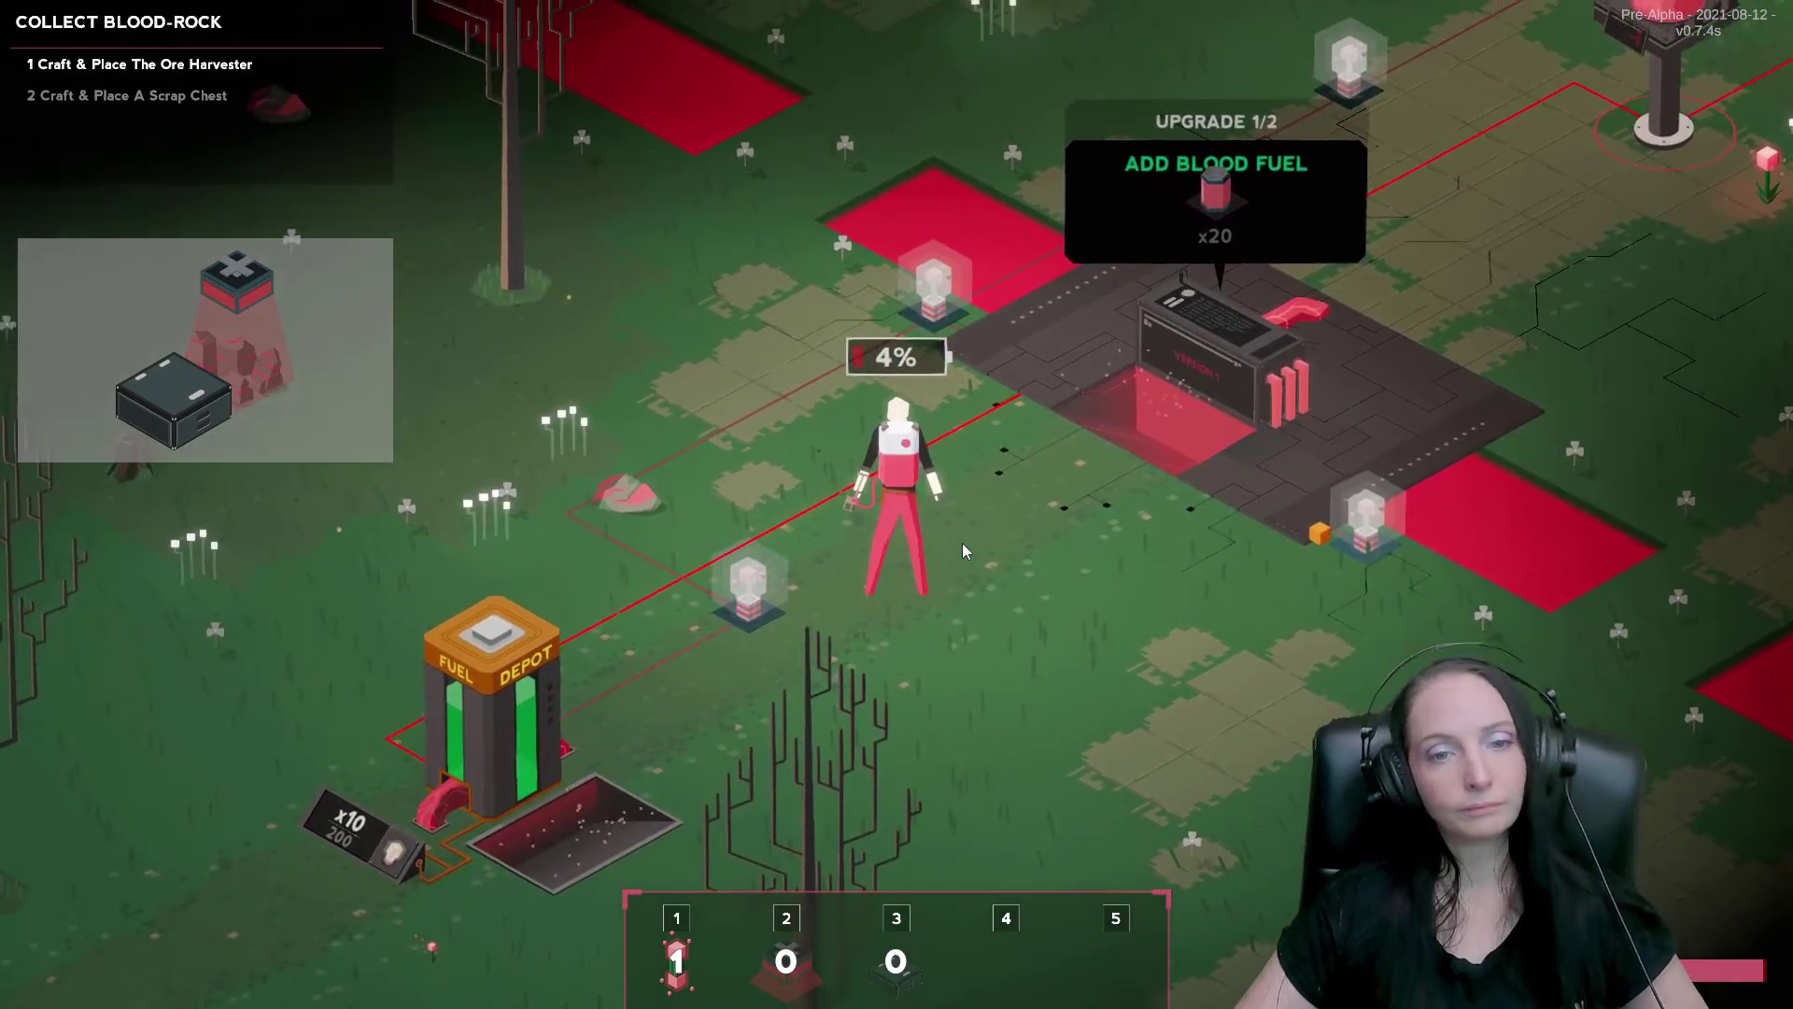
{"action": "key", "text": "s"}
{"action": "key", "text": "a"}
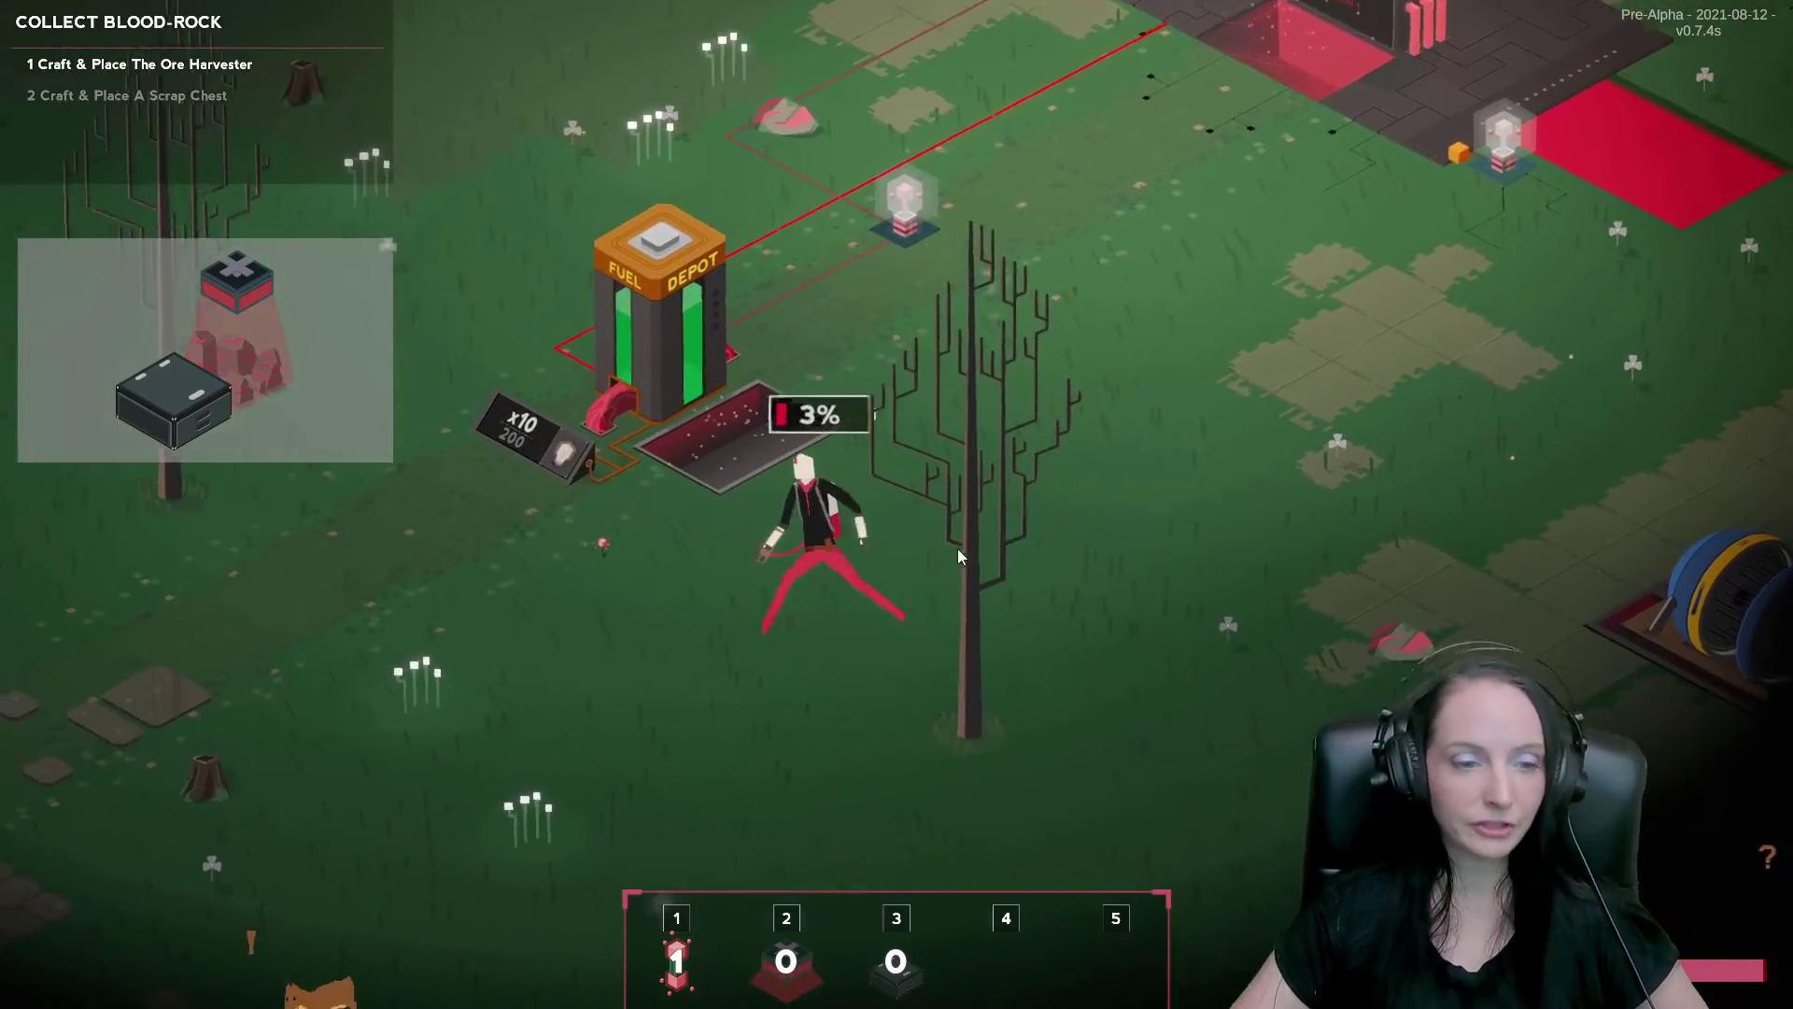
{"action": "key", "text": "w"}
{"action": "key", "text": "d"}
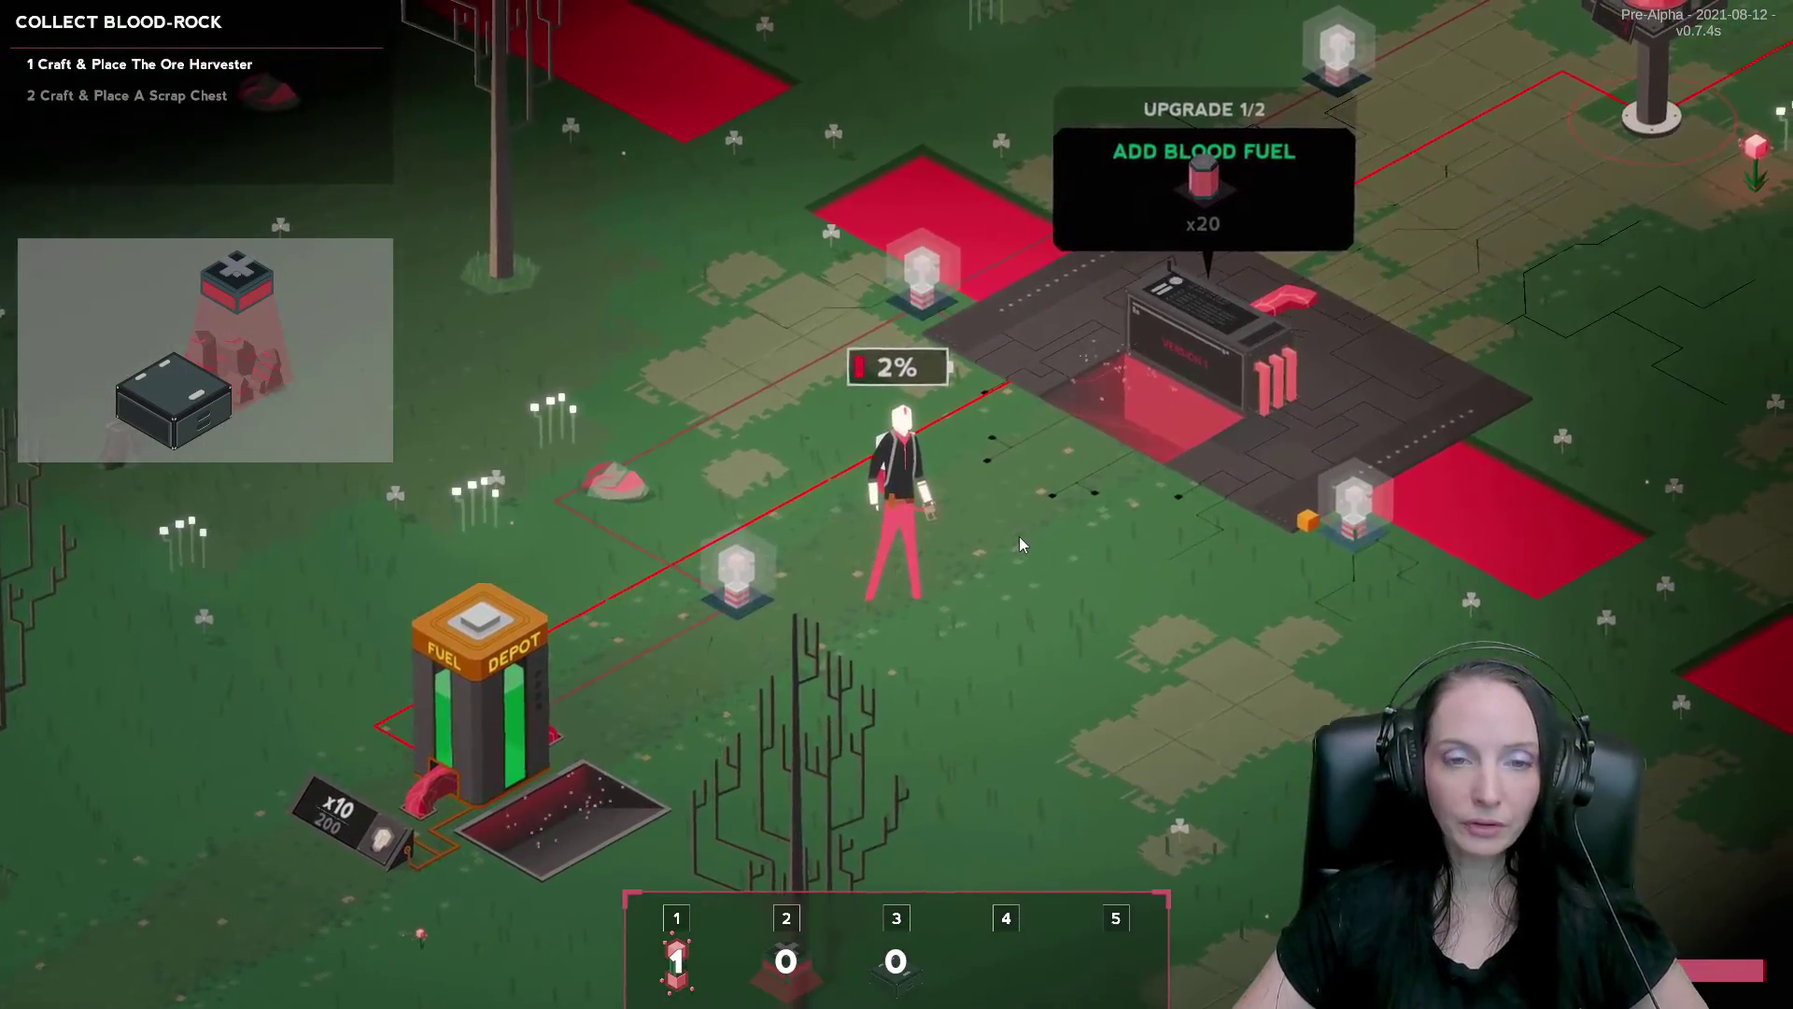
{"action": "key", "text": "w"}
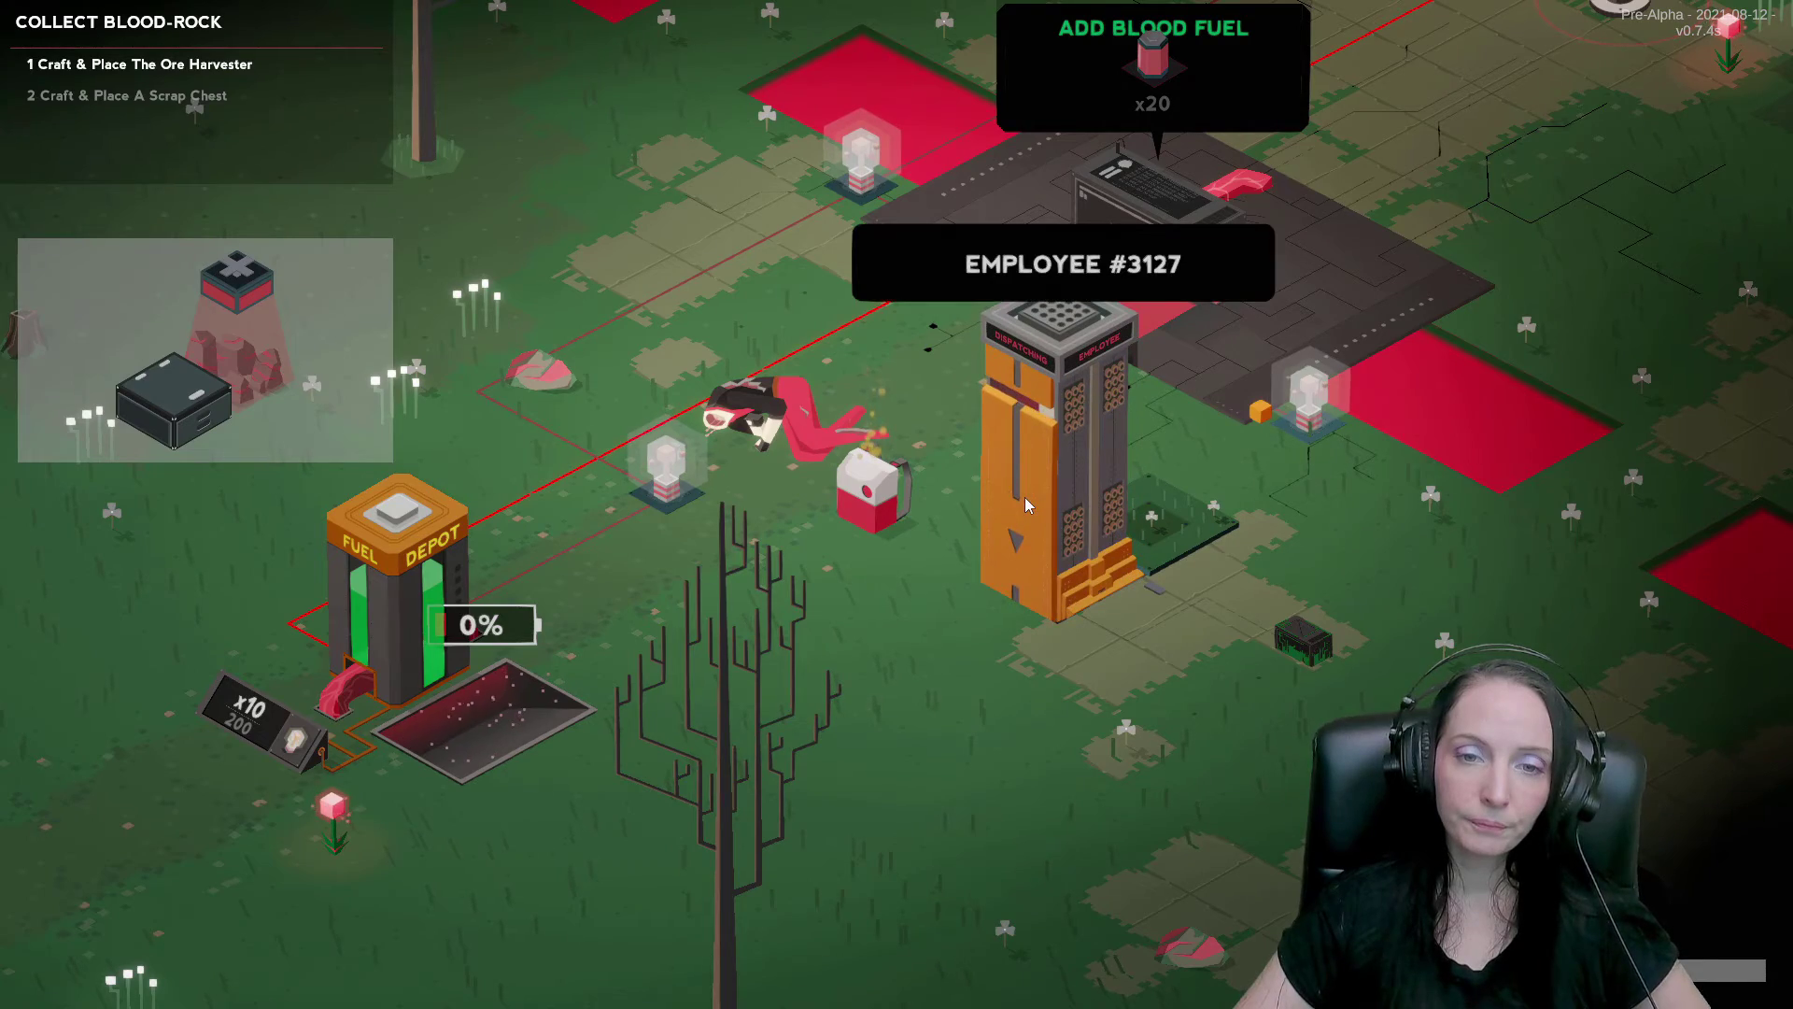
Walk Employee #3127 to the fallen android's backpack and take all its materials.
{"action": "key", "text": "a"}
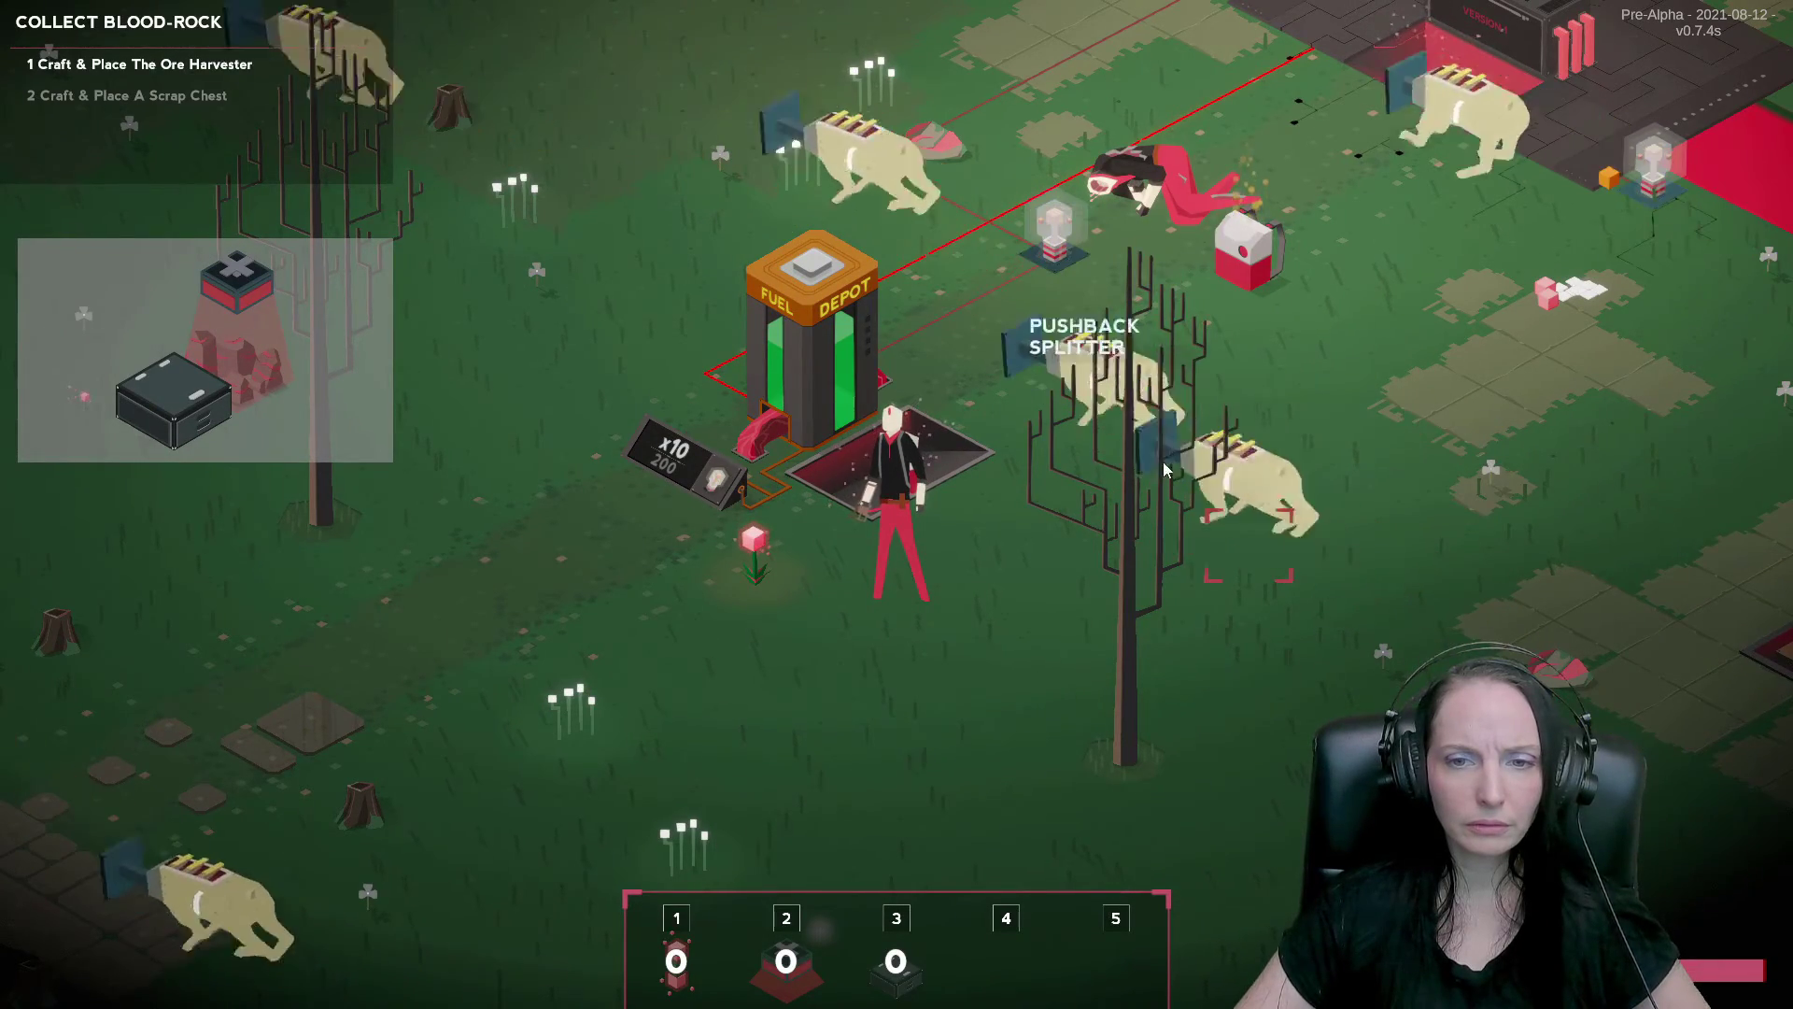
{"action": "key", "text": "d"}
{"action": "key", "text": "w"}
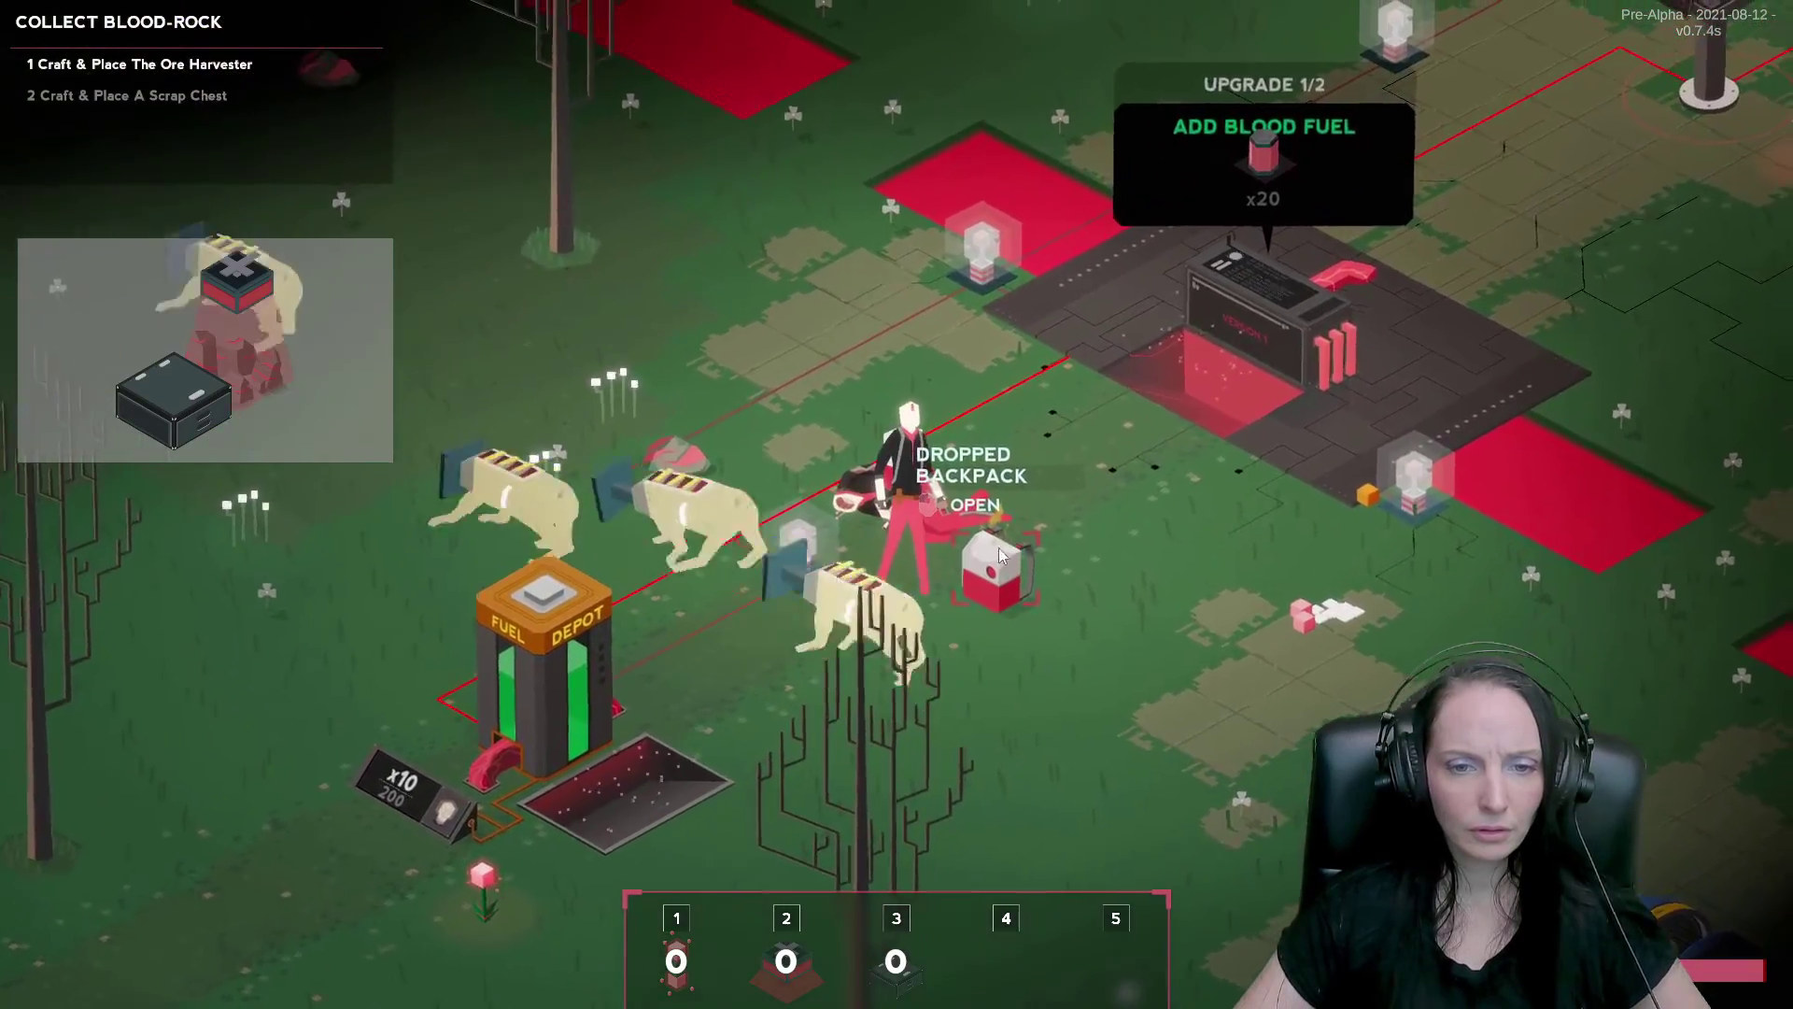
{"action": "left_click", "coordinate": [1002, 555]}
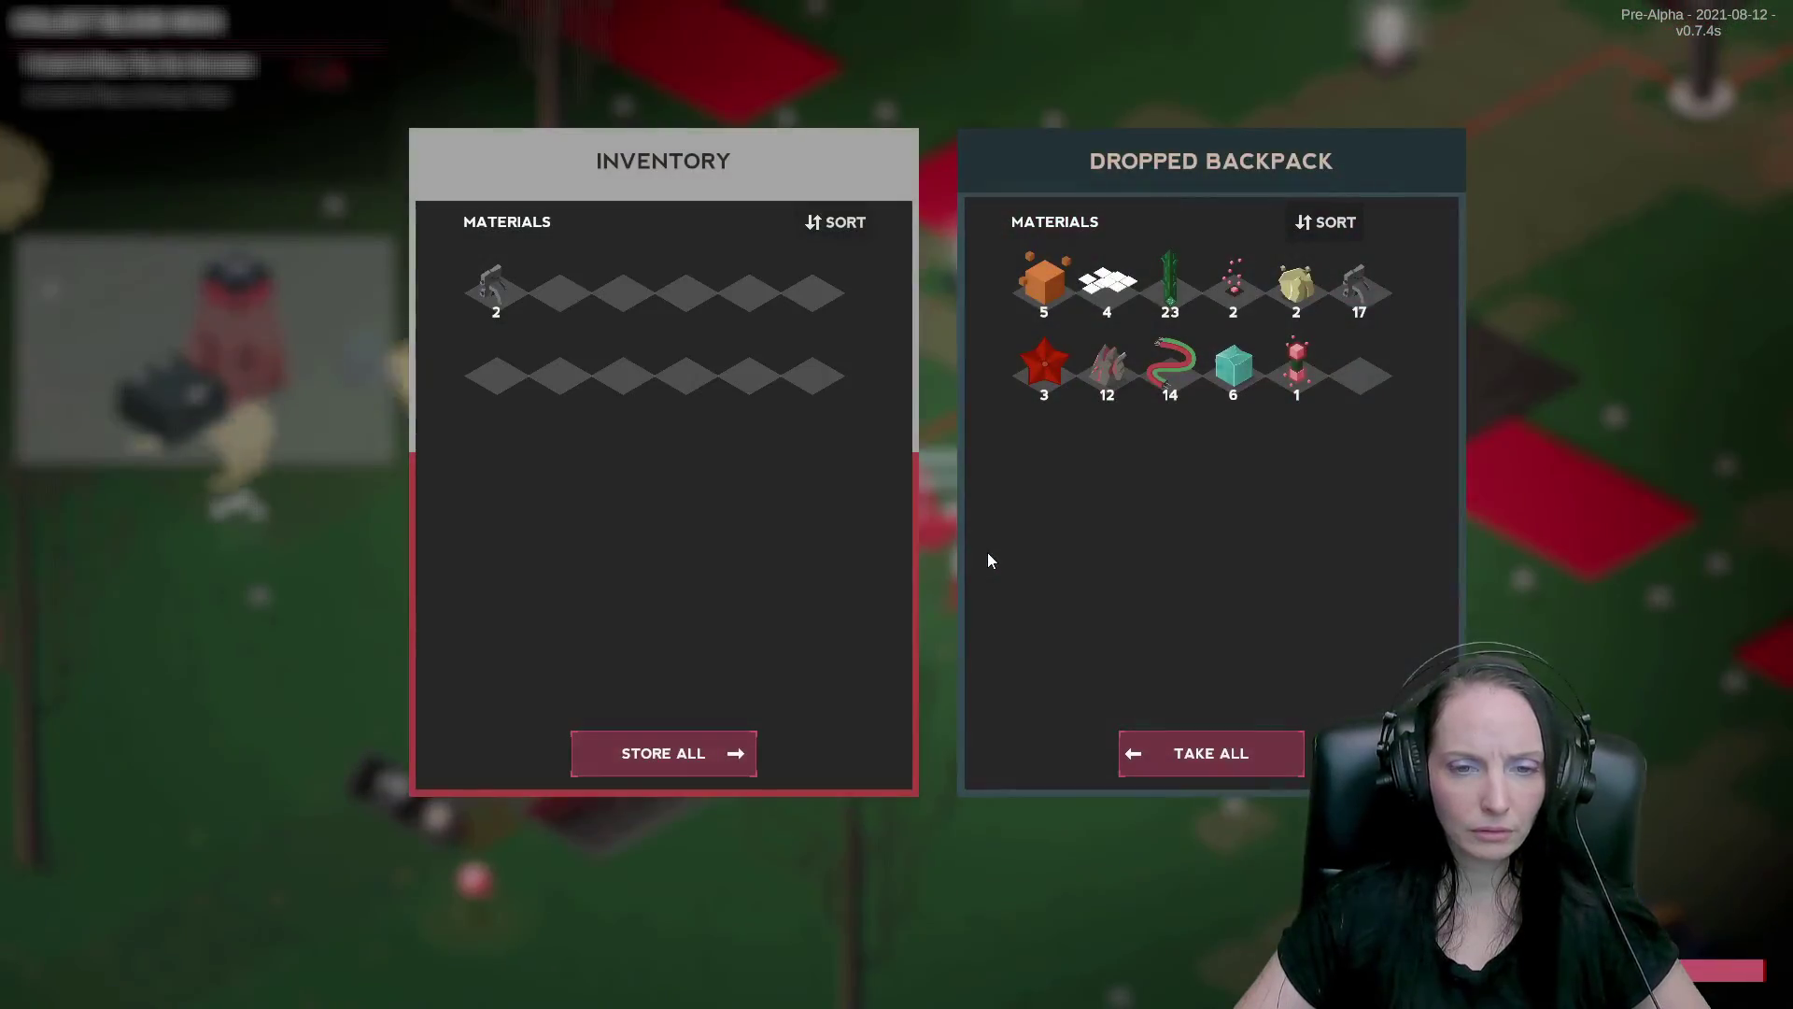
{"action": "left_click", "coordinate": [1196, 757]}
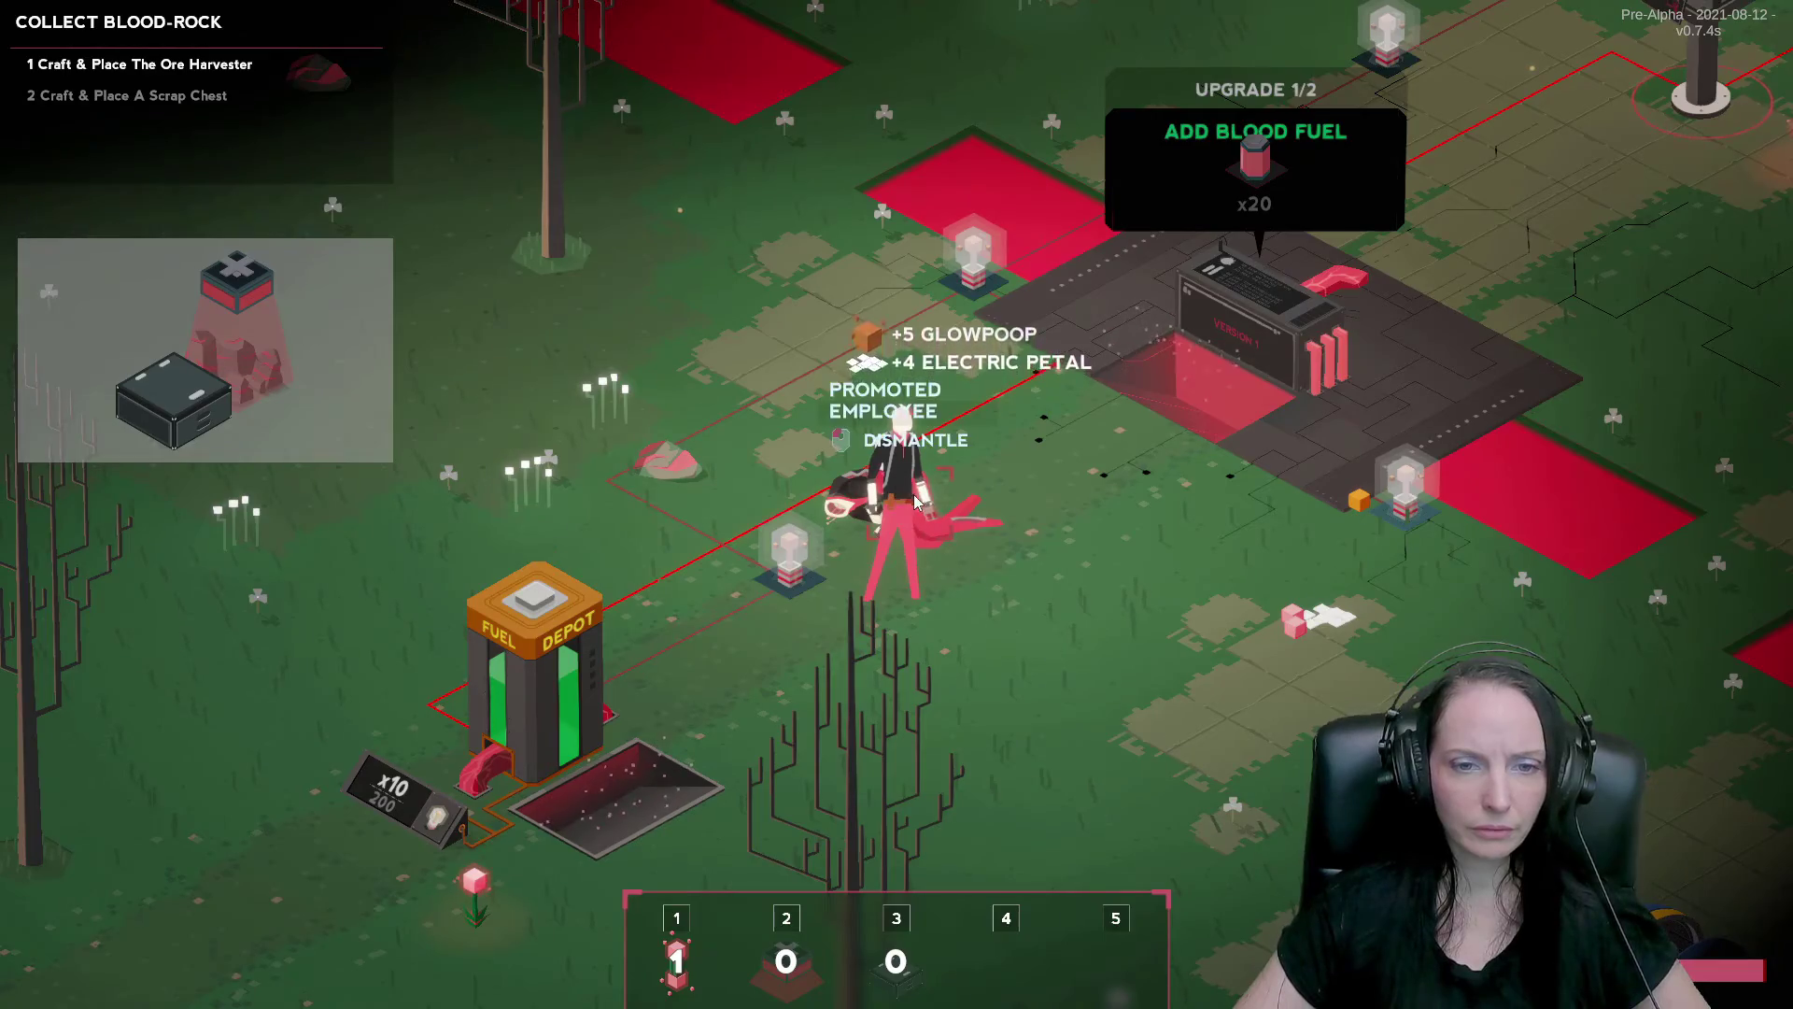
{"action": "key", "text": "a"}
{"action": "key", "text": "a"}
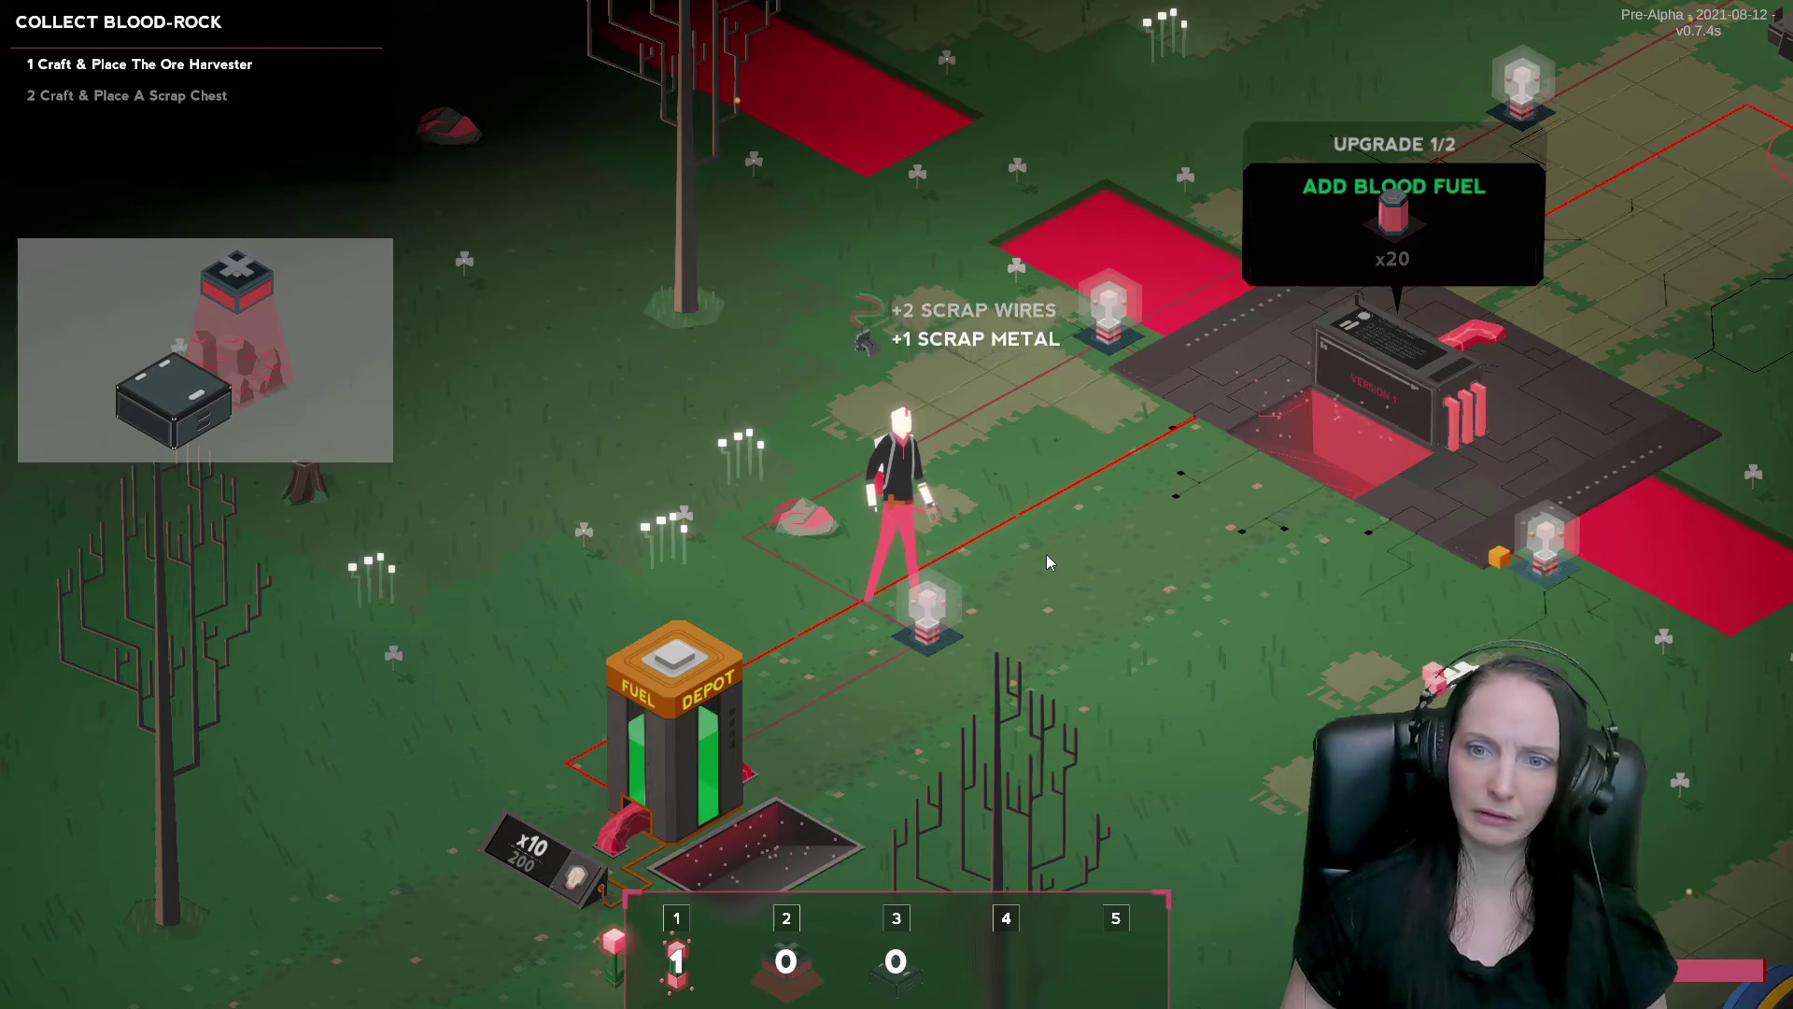
Collect the nearby glowbulb and electric petal pickups.
{"action": "key", "text": "d"}
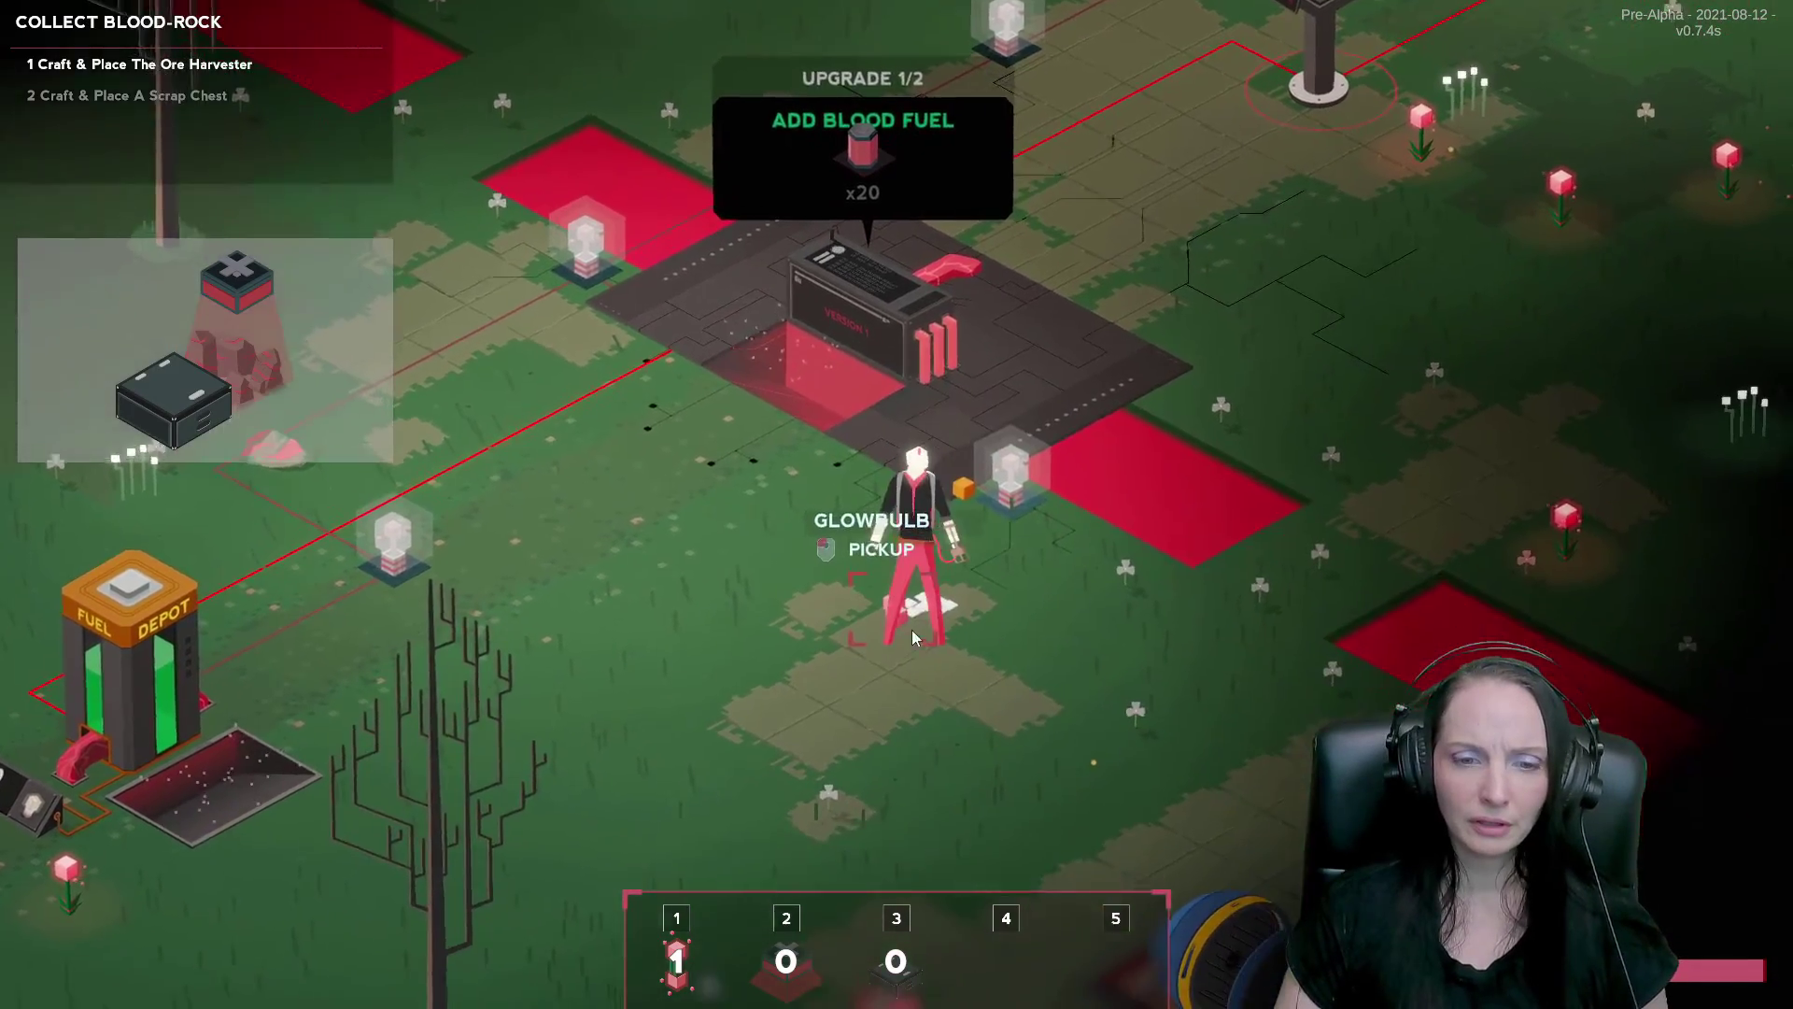
{"action": "left_click", "coordinate": [911, 629]}
{"action": "left_click", "coordinate": [893, 571]}
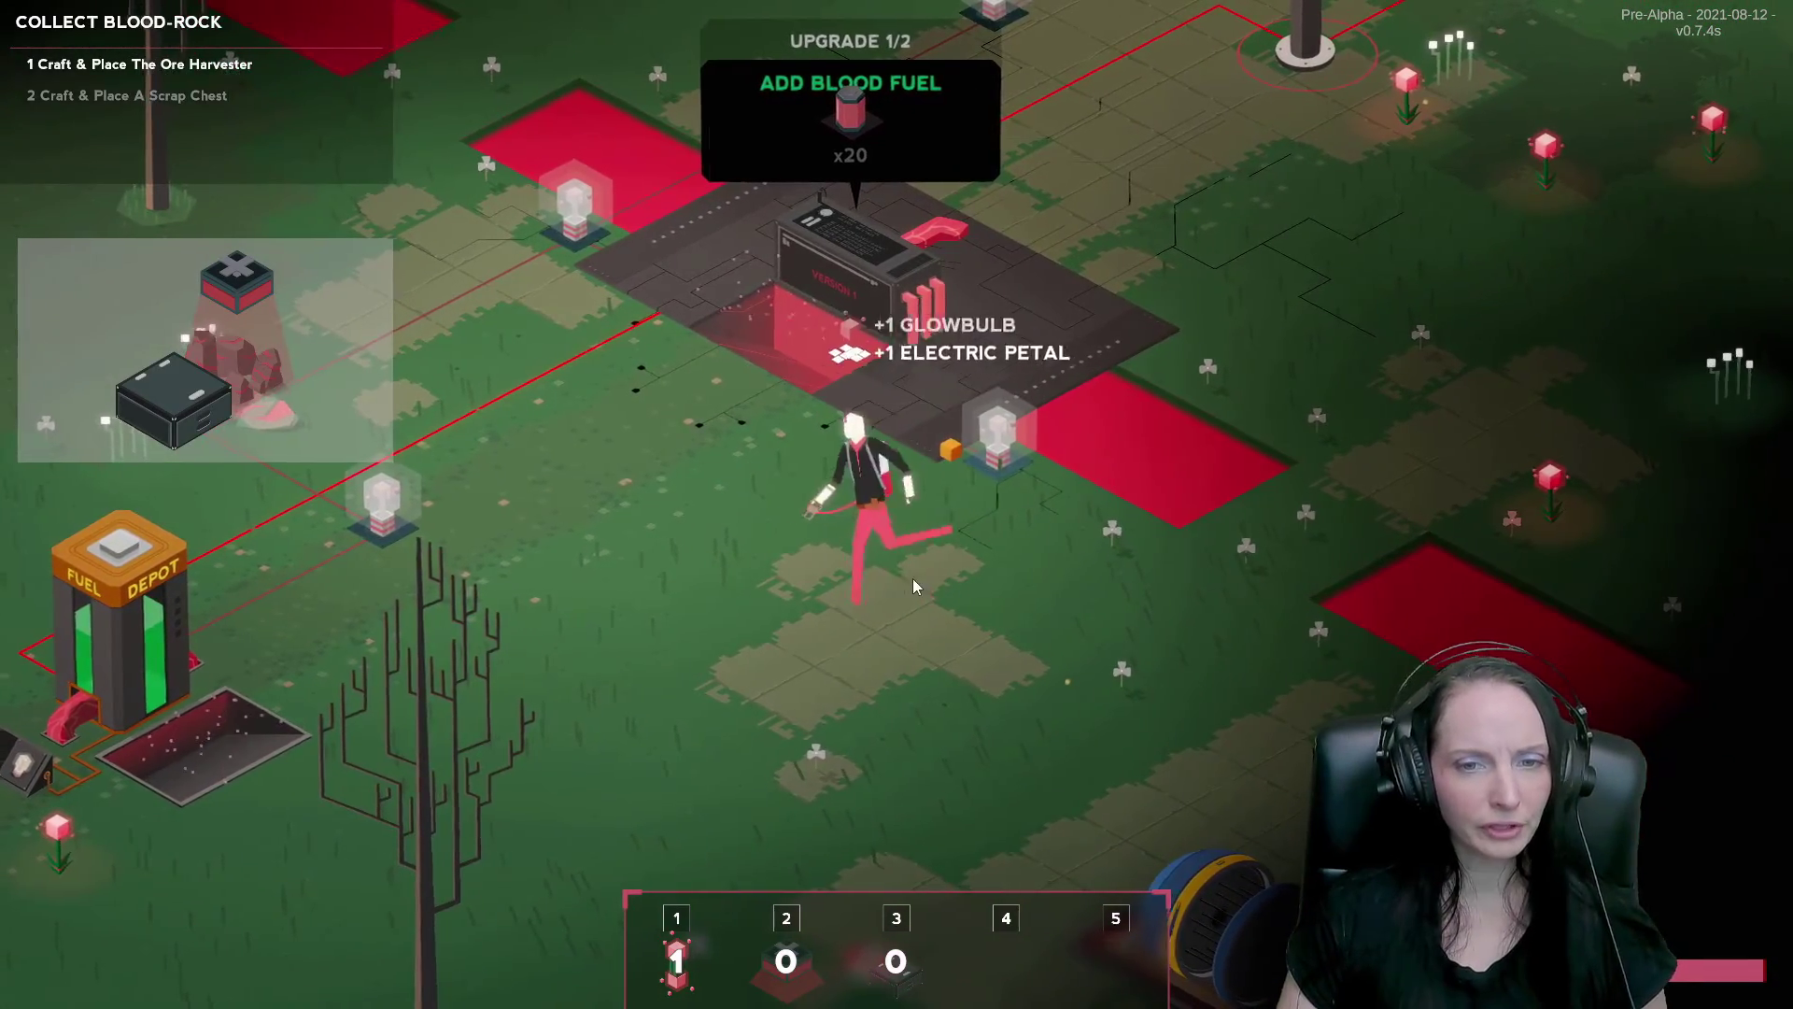
{"action": "key", "text": "a"}
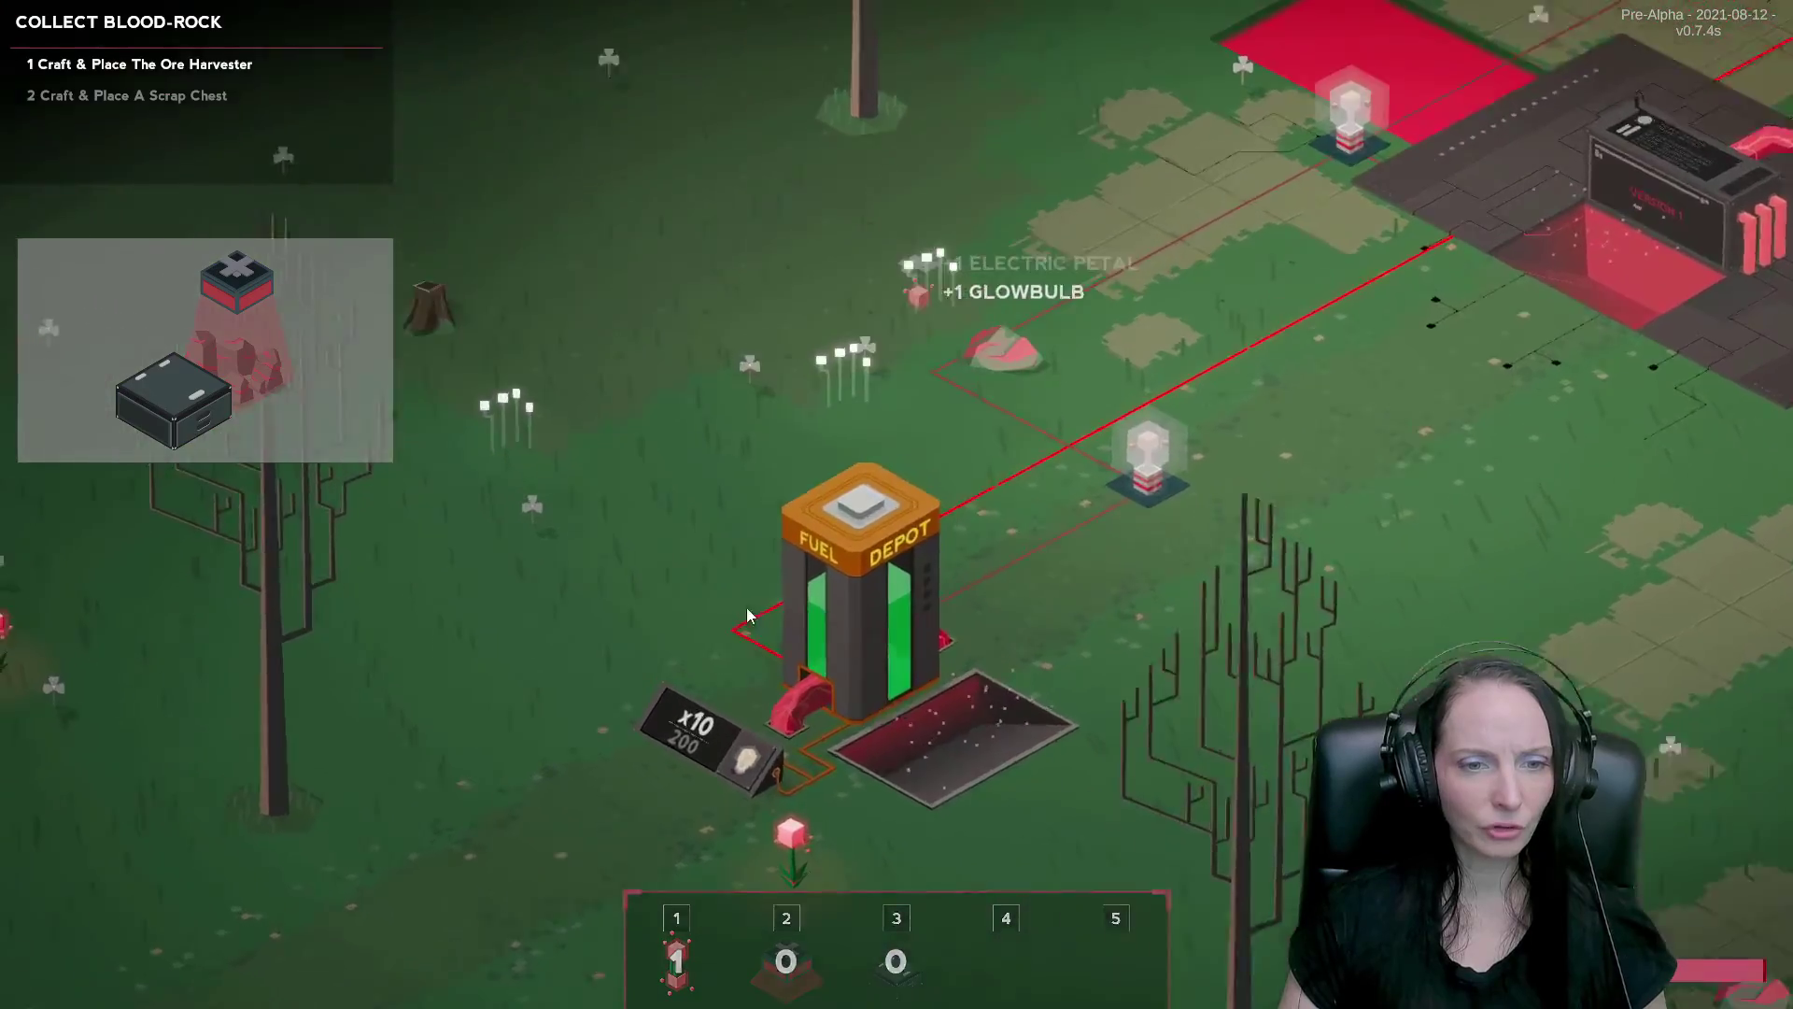
Refuel at the Fuel Depot, then run to the Research Module.
{"action": "key", "text": "e"}
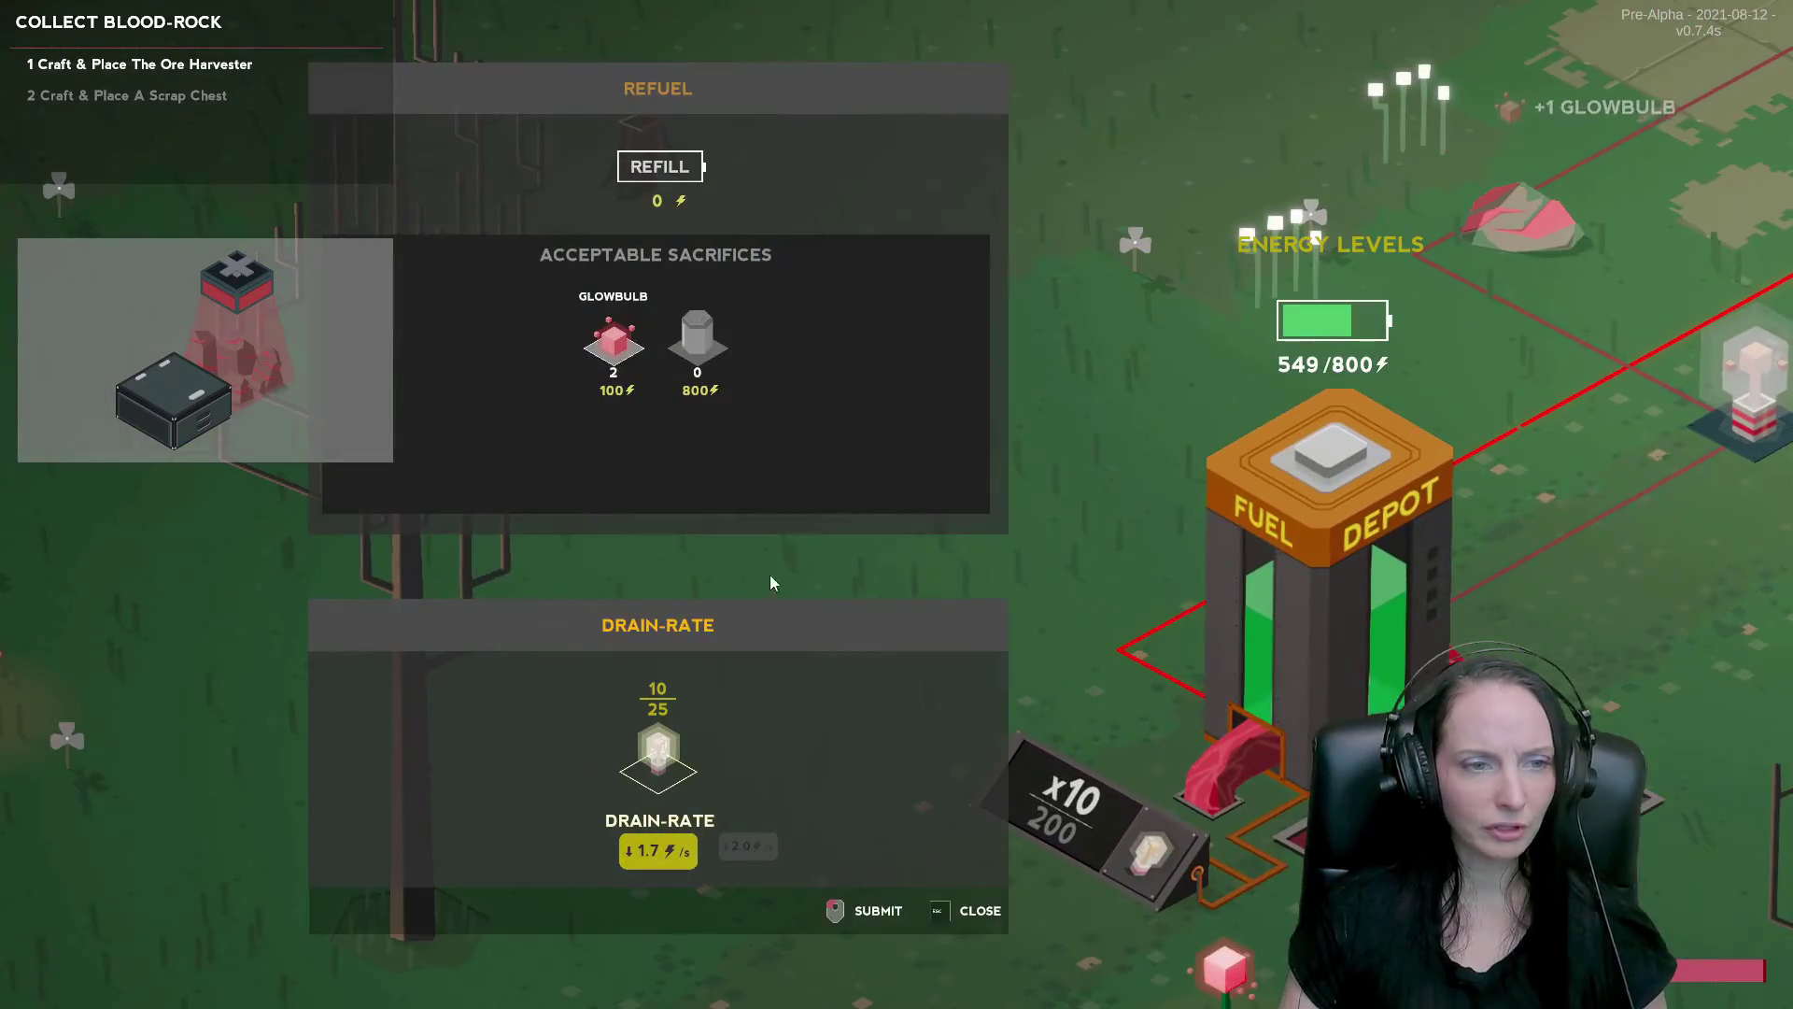
{"action": "key", "text": "Escape"}
{"action": "key", "text": "d"}
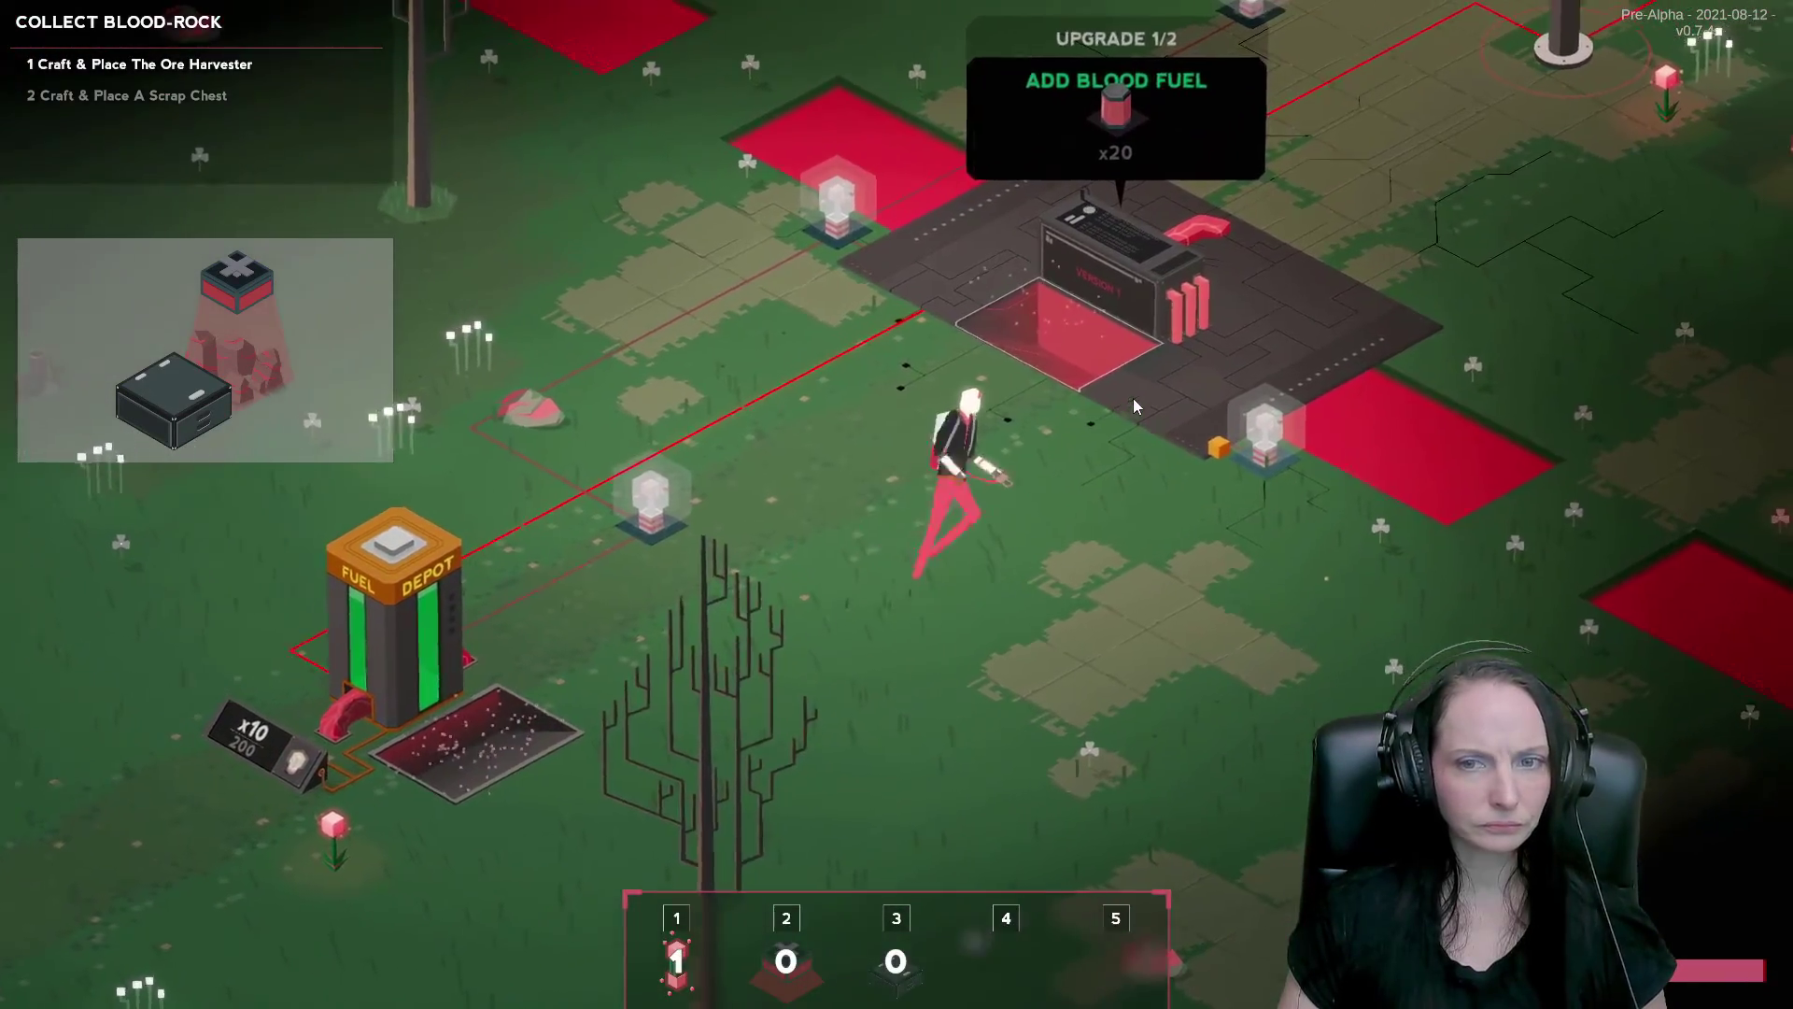
{"action": "key", "text": "w"}
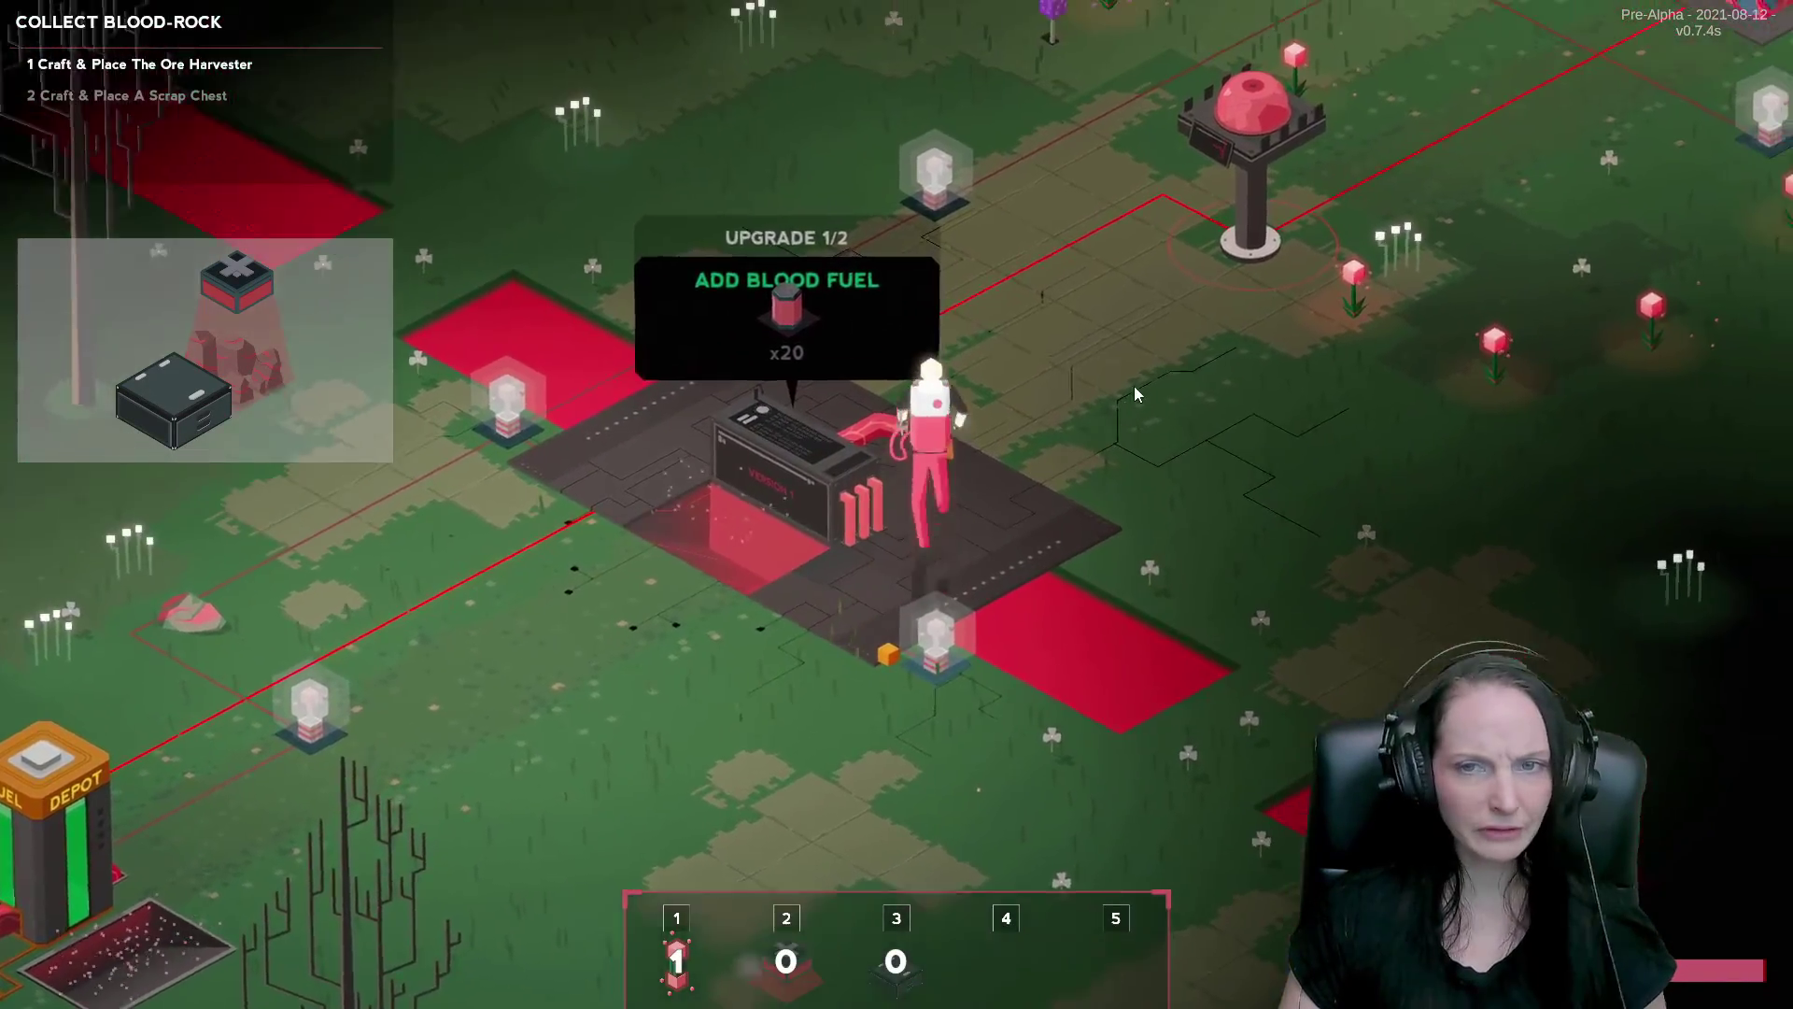
{"action": "key", "text": "w"}
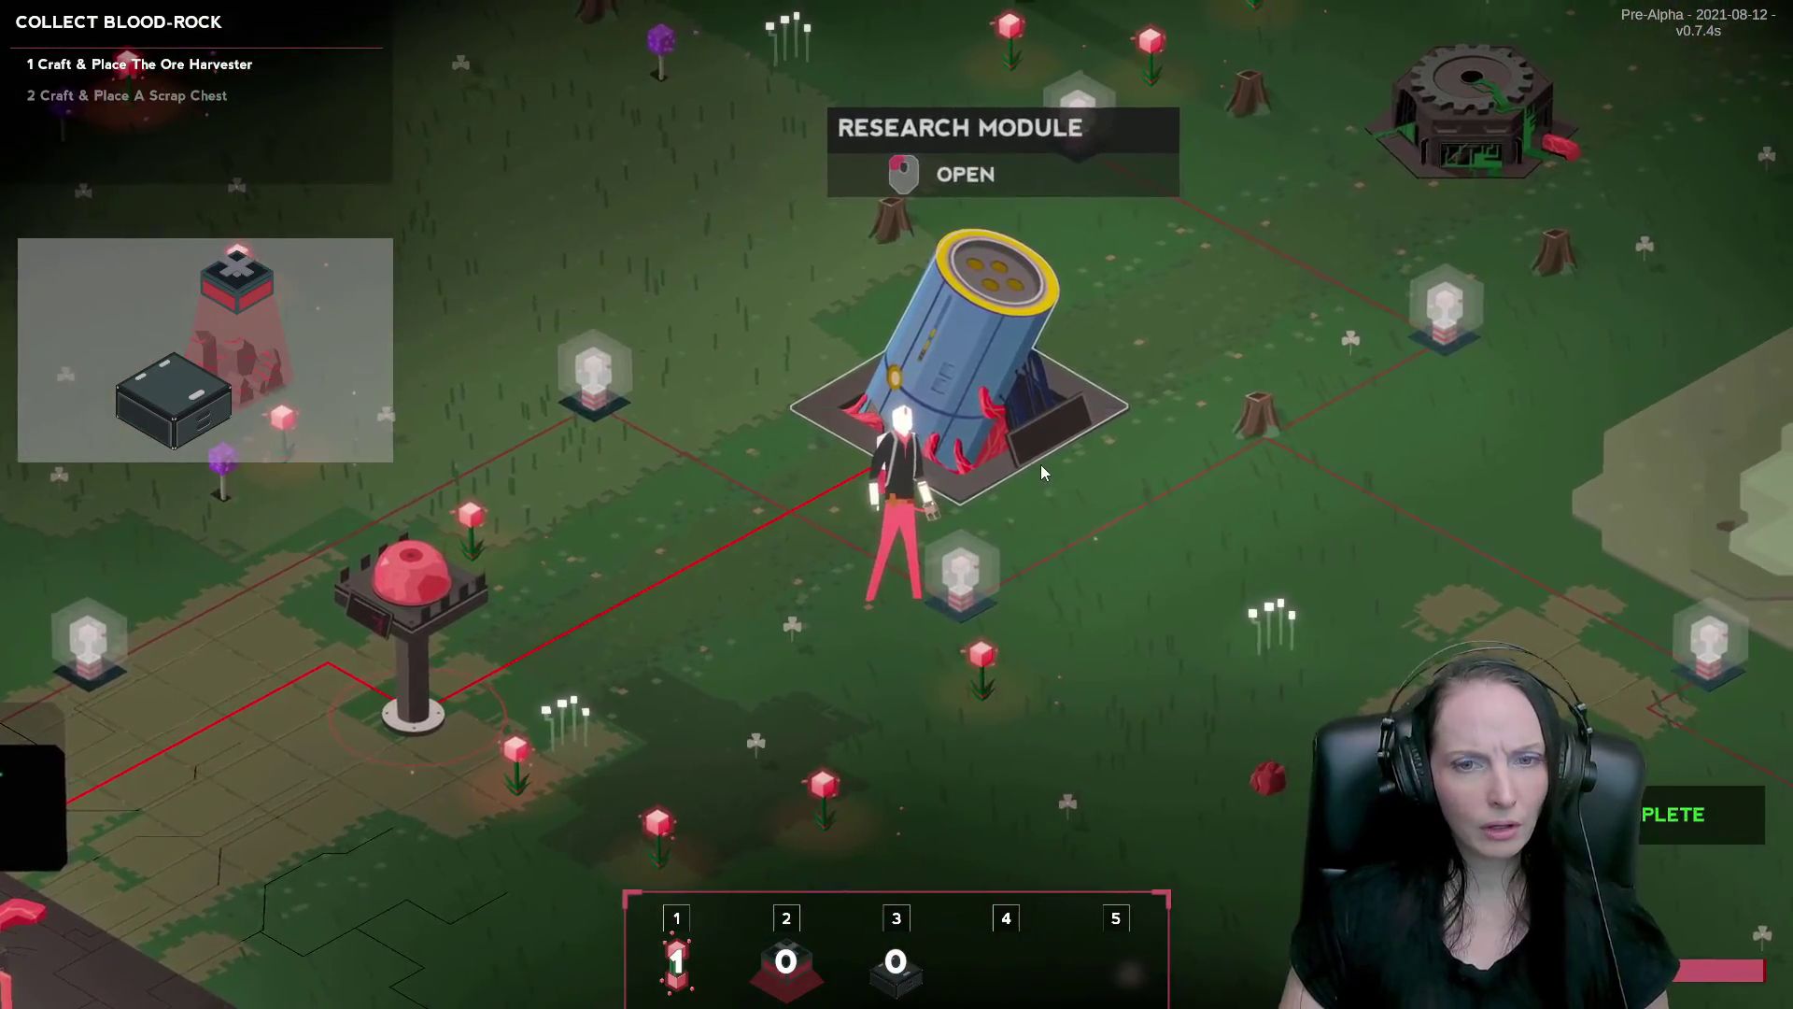
Clear the Research Complete notice and begin Stack Size Increase 1 research.
{"action": "left_click", "coordinate": [996, 447]}
{"action": "left_click", "coordinate": [1128, 636]}
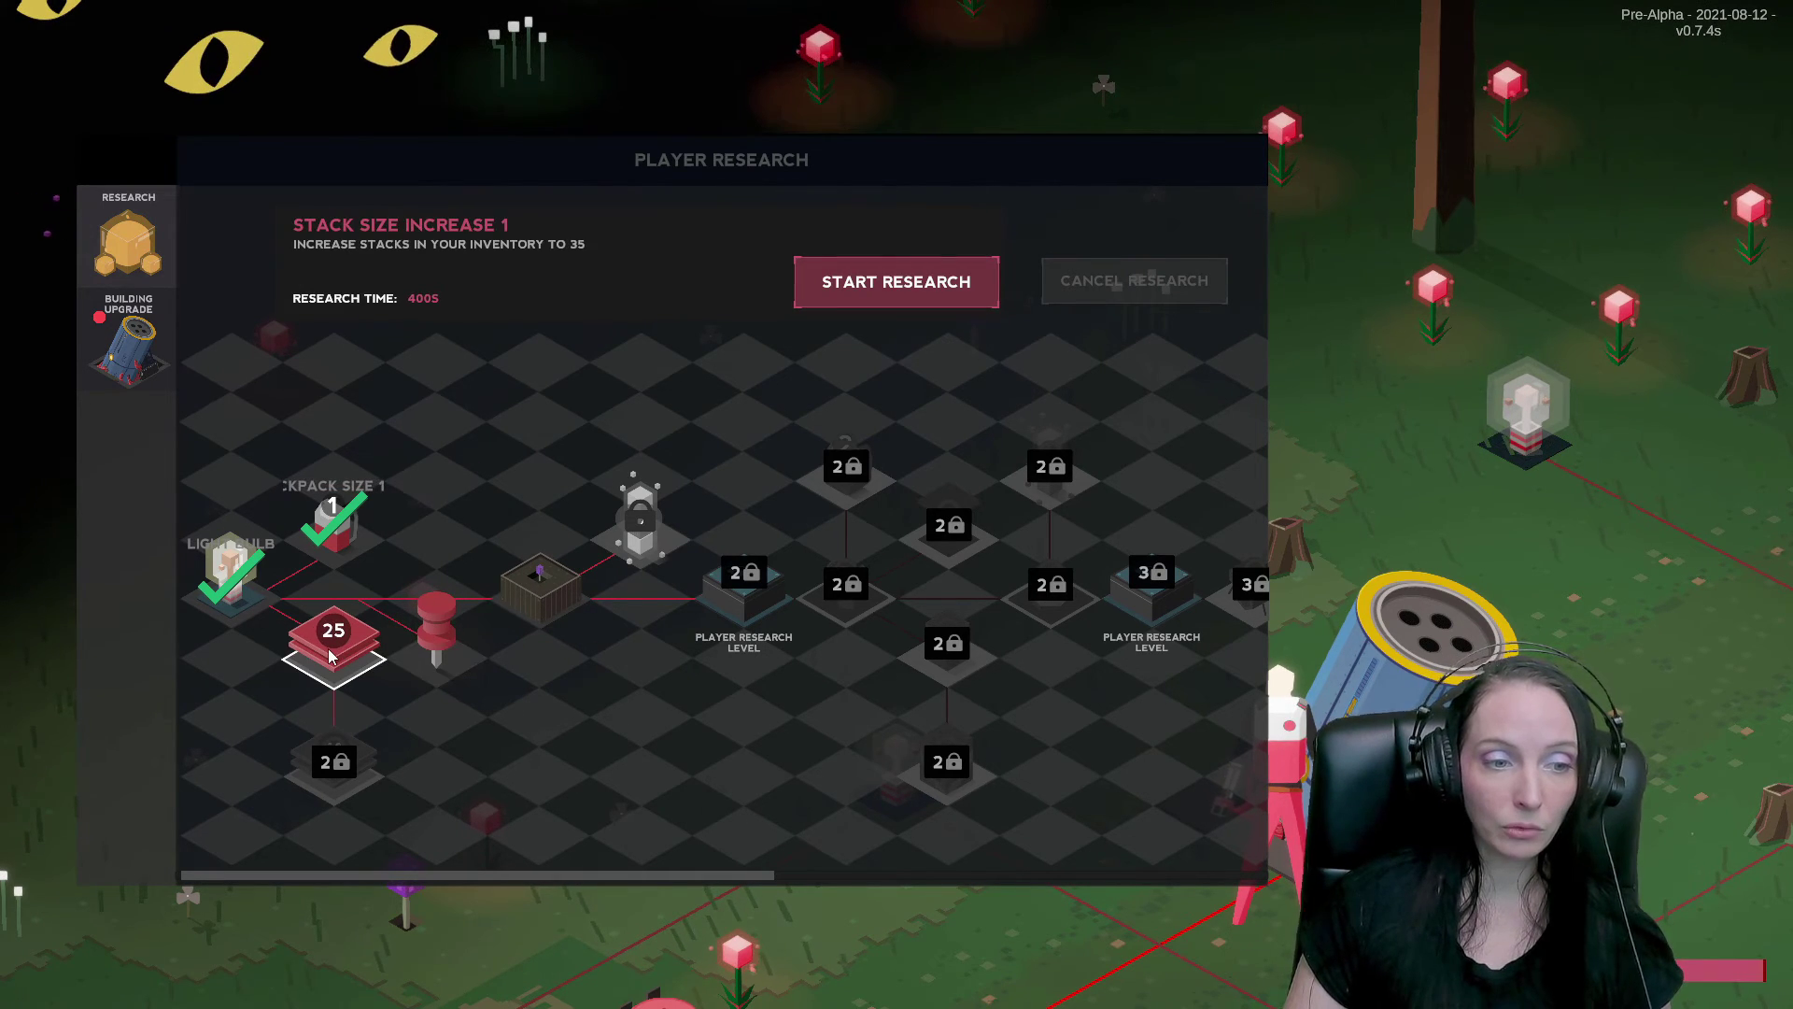
{"action": "left_click", "coordinate": [881, 282]}
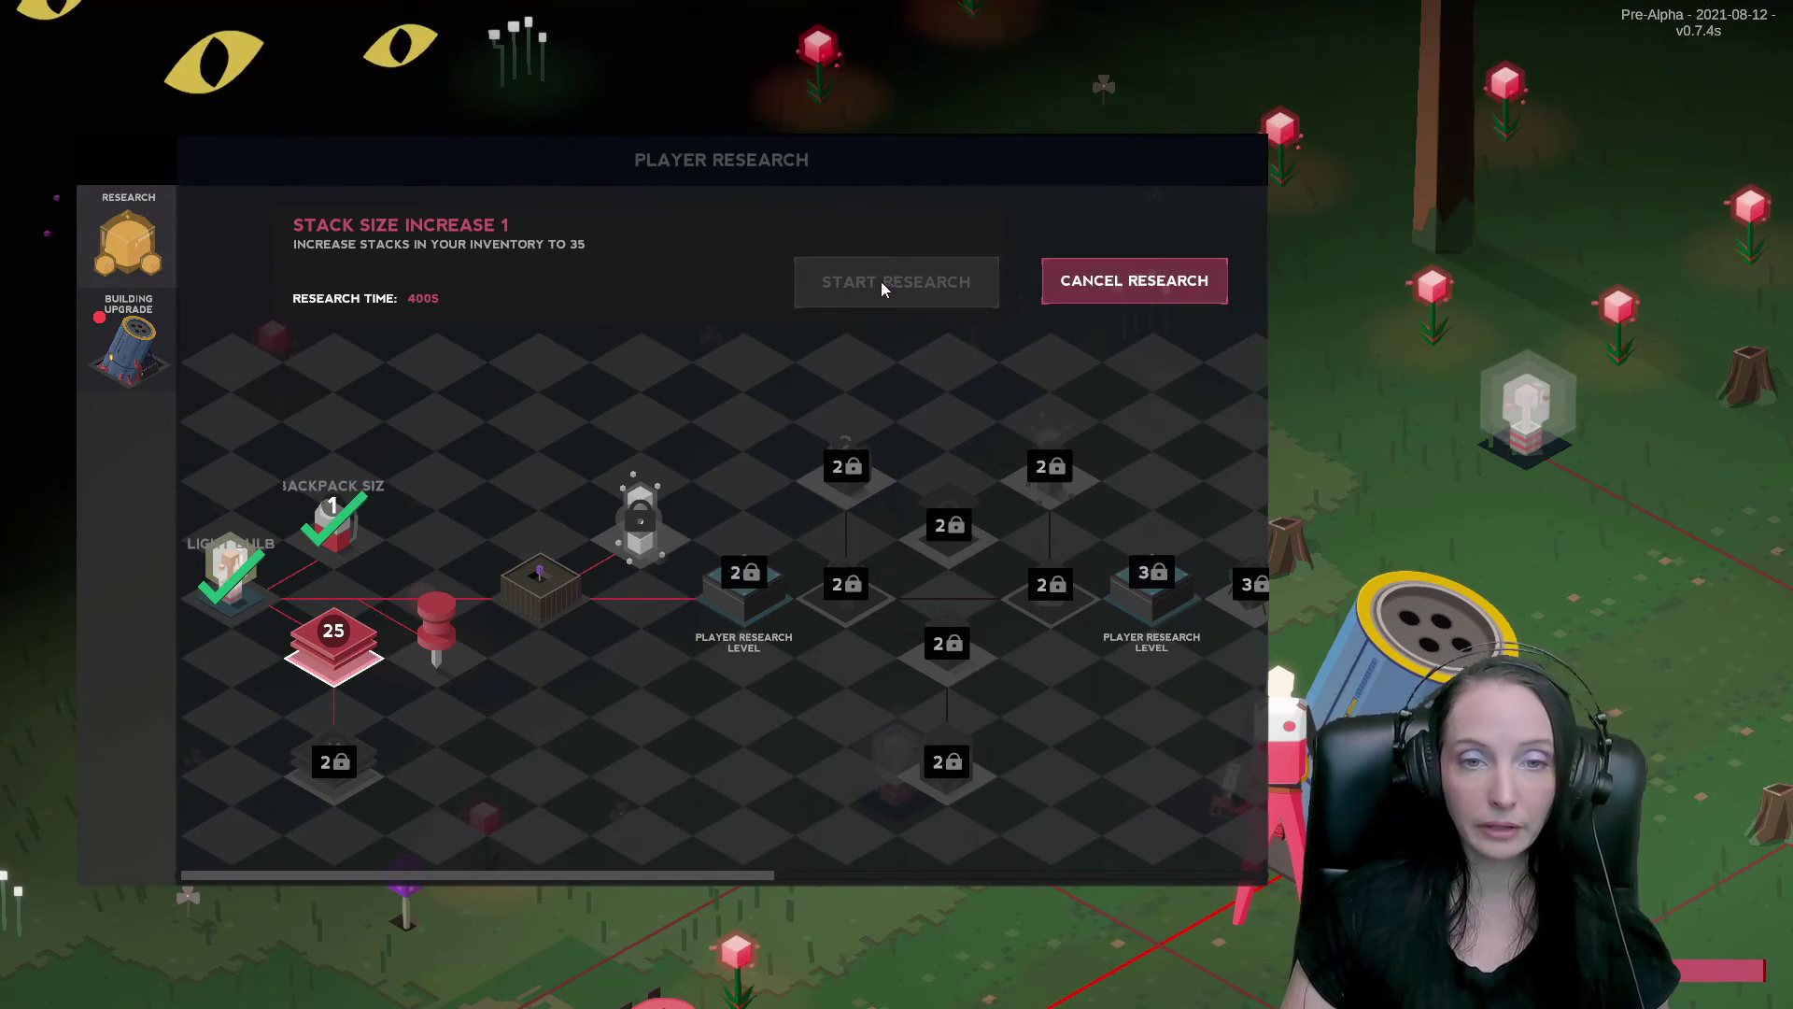
{"action": "key", "text": "Escape"}
{"action": "key", "text": "s"}
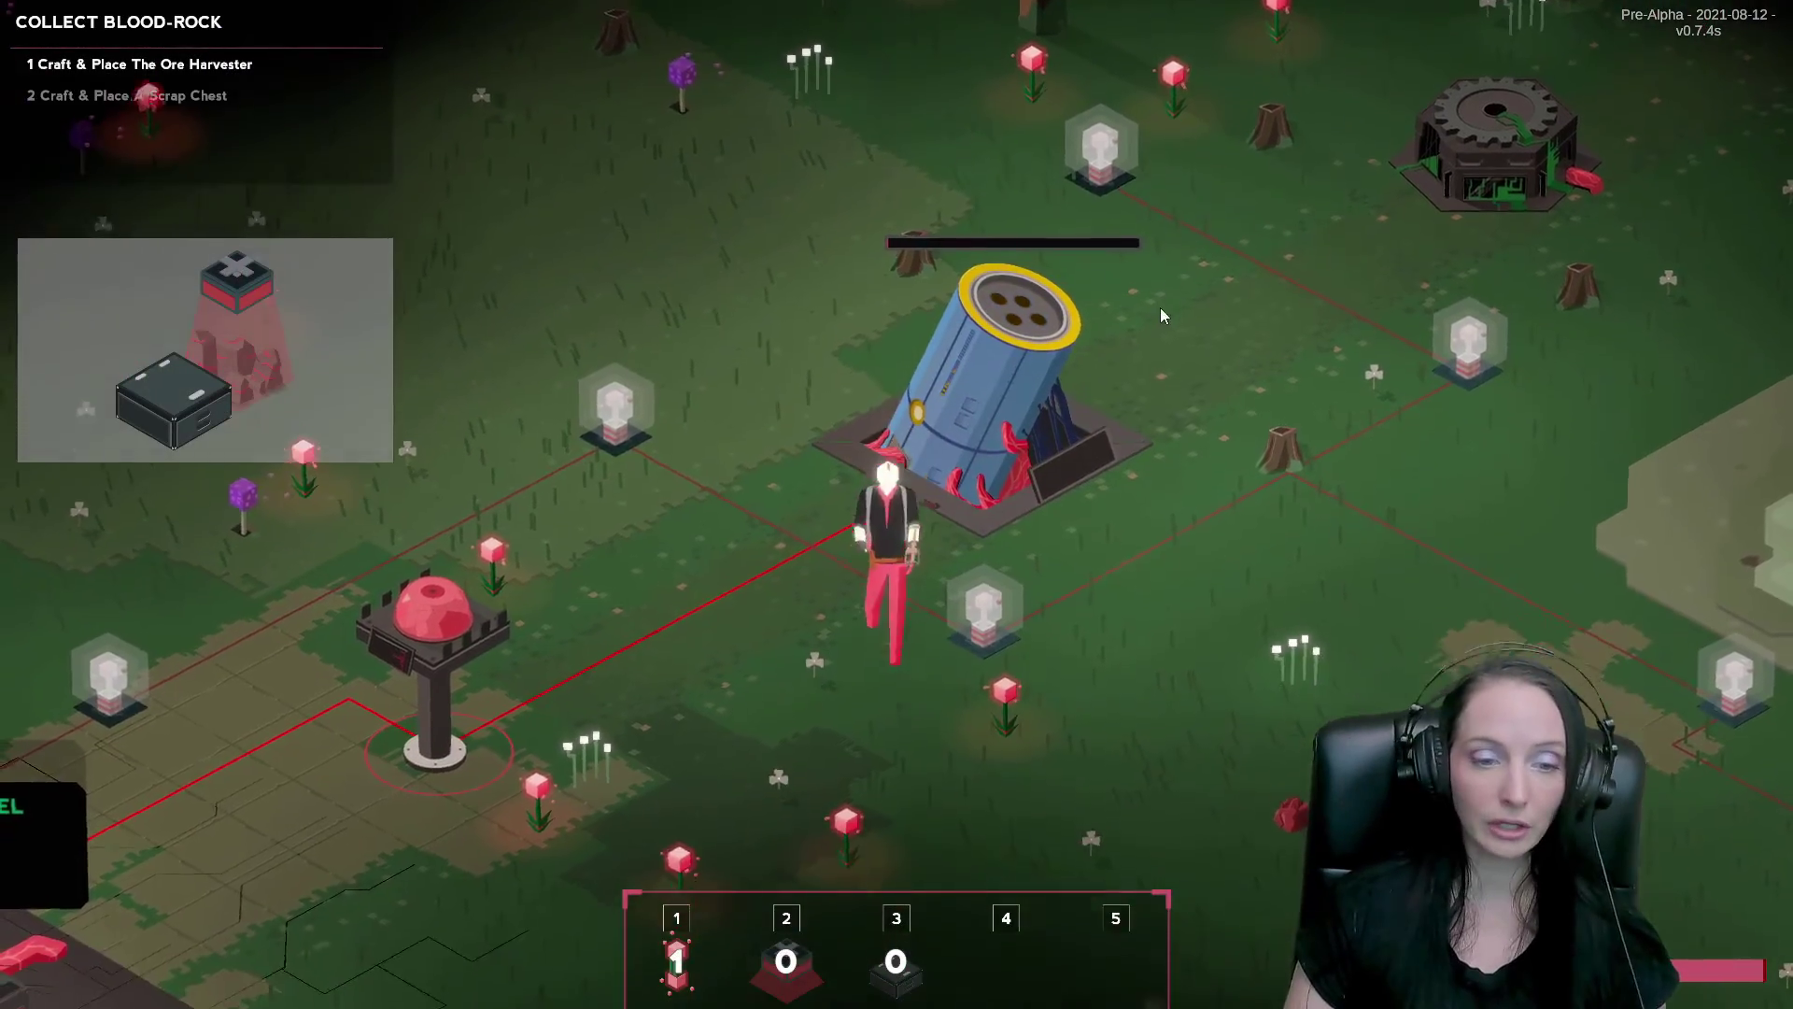
{"action": "key", "text": "s"}
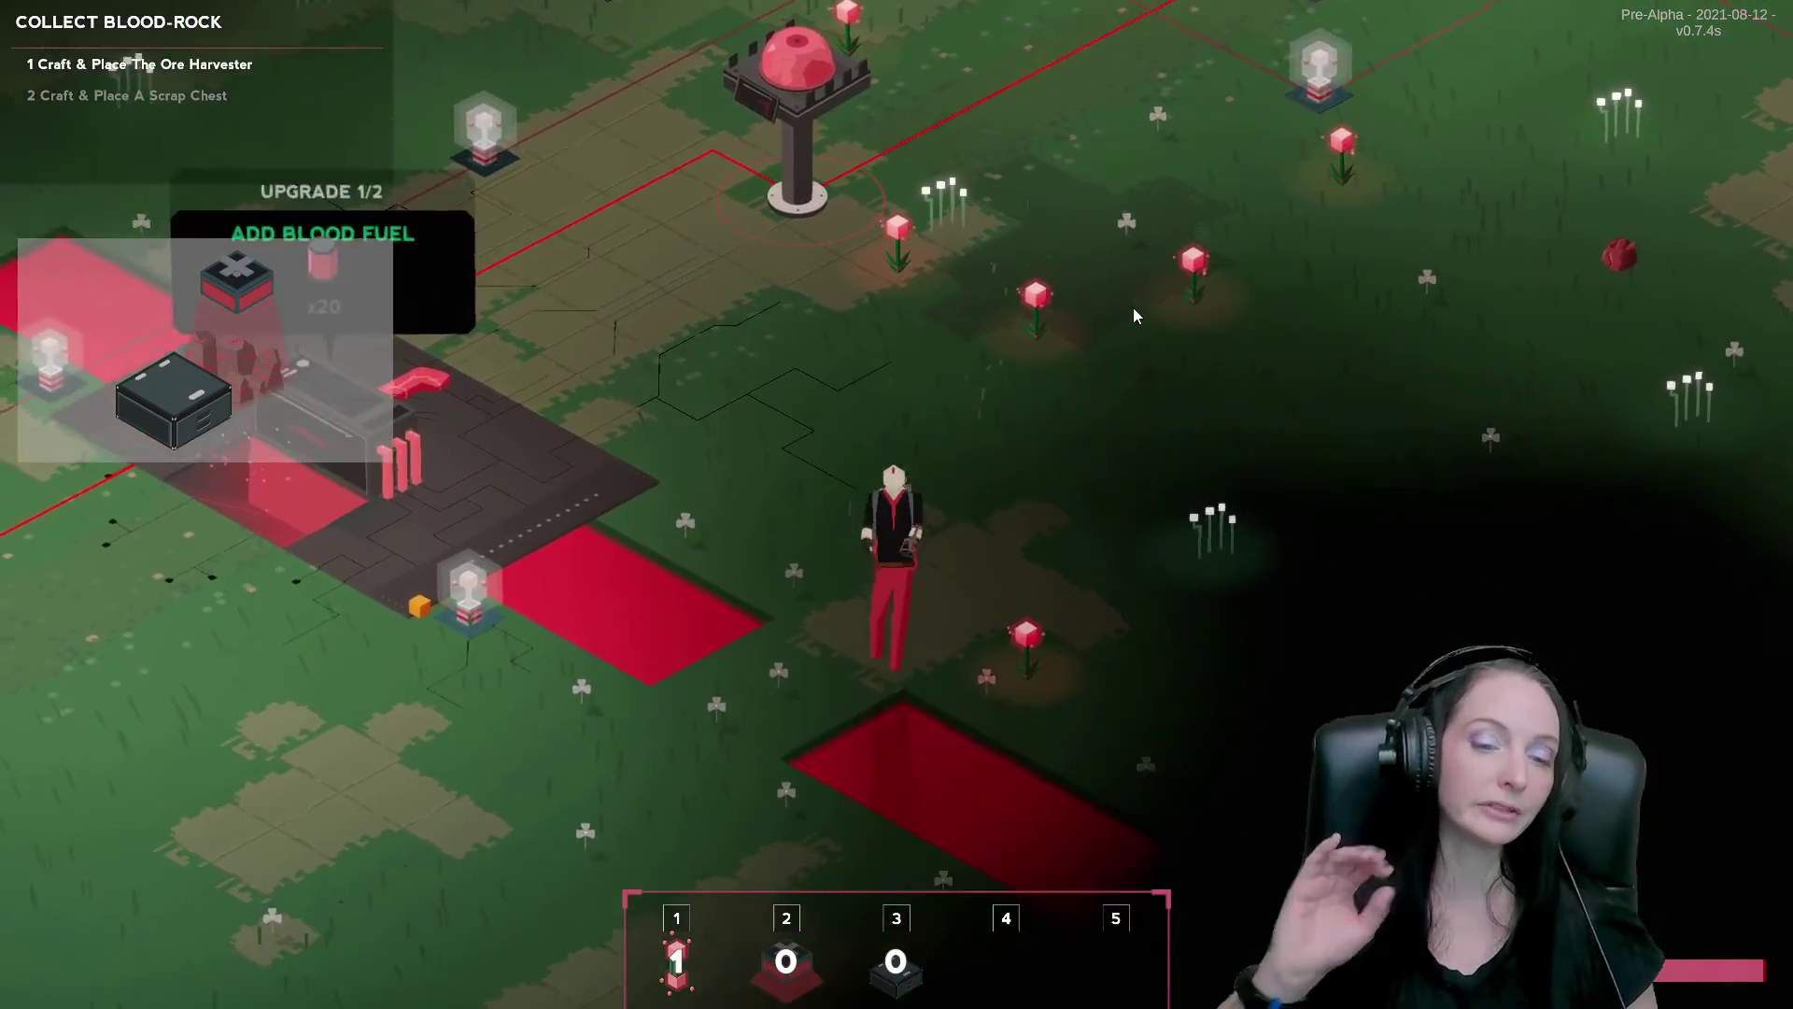
{"action": "key", "text": "a"}
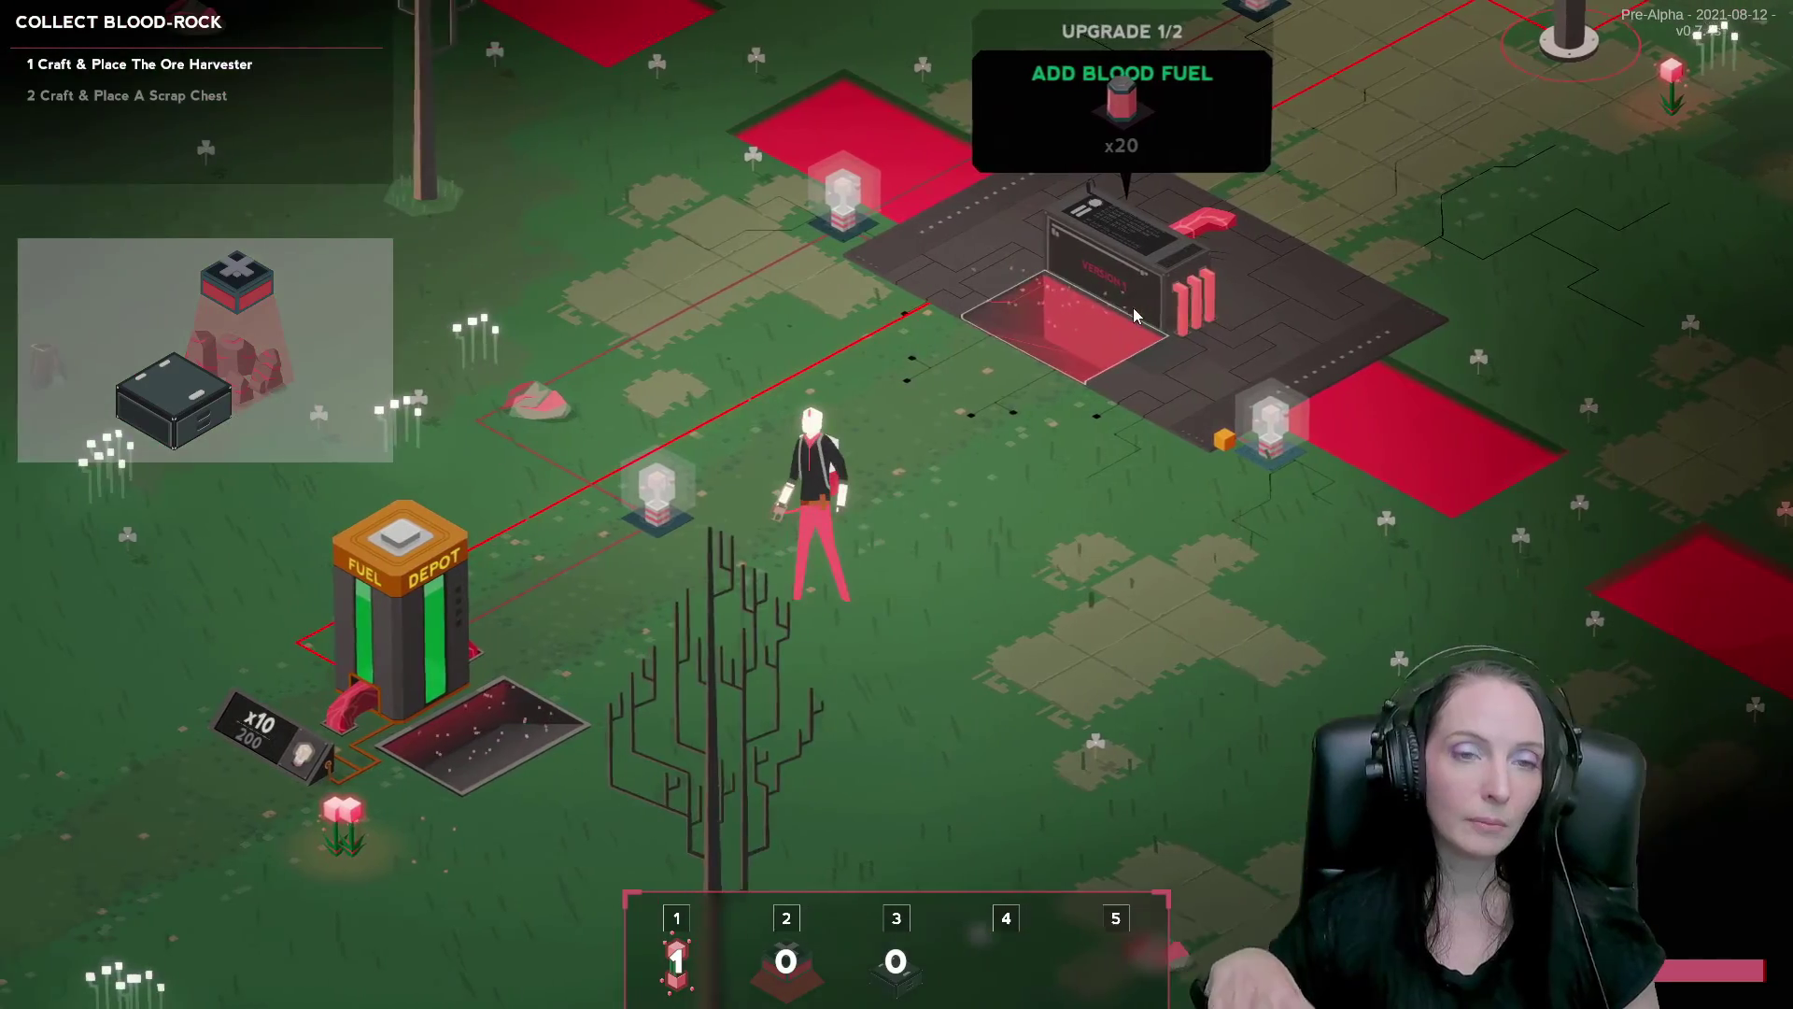
{"action": "key", "text": "a"}
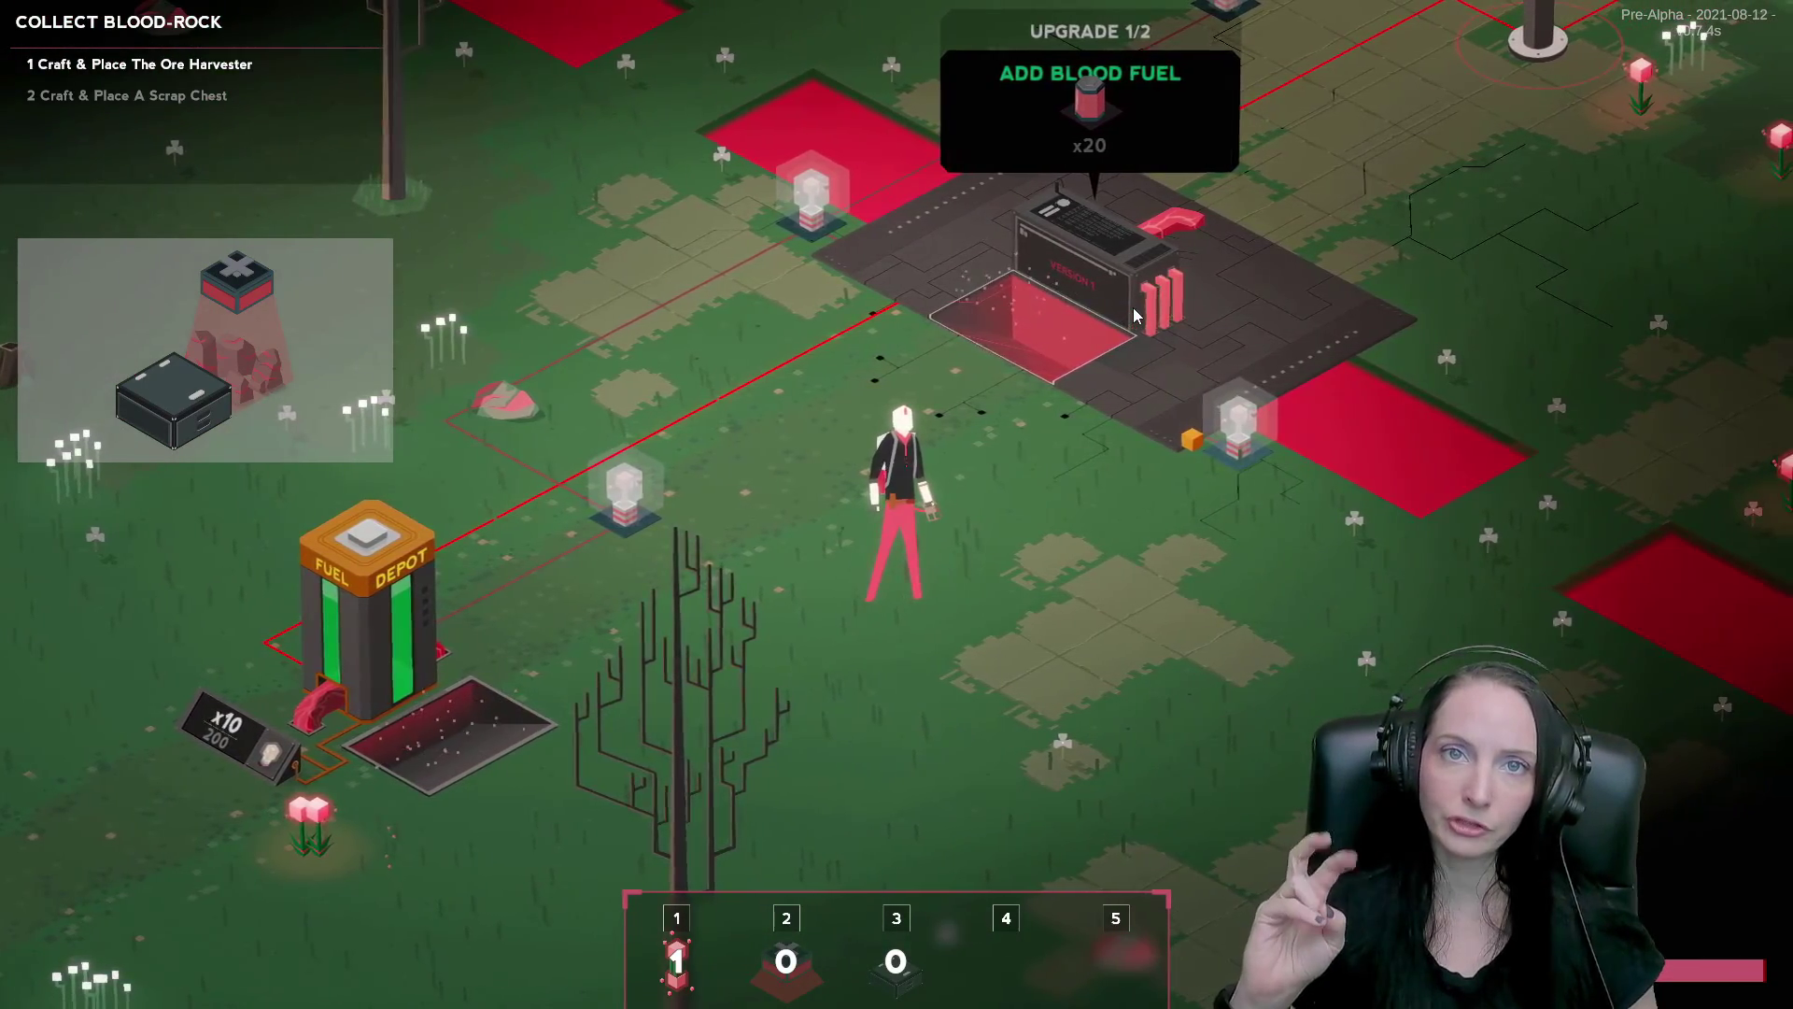
{"action": "key", "text": "w"}
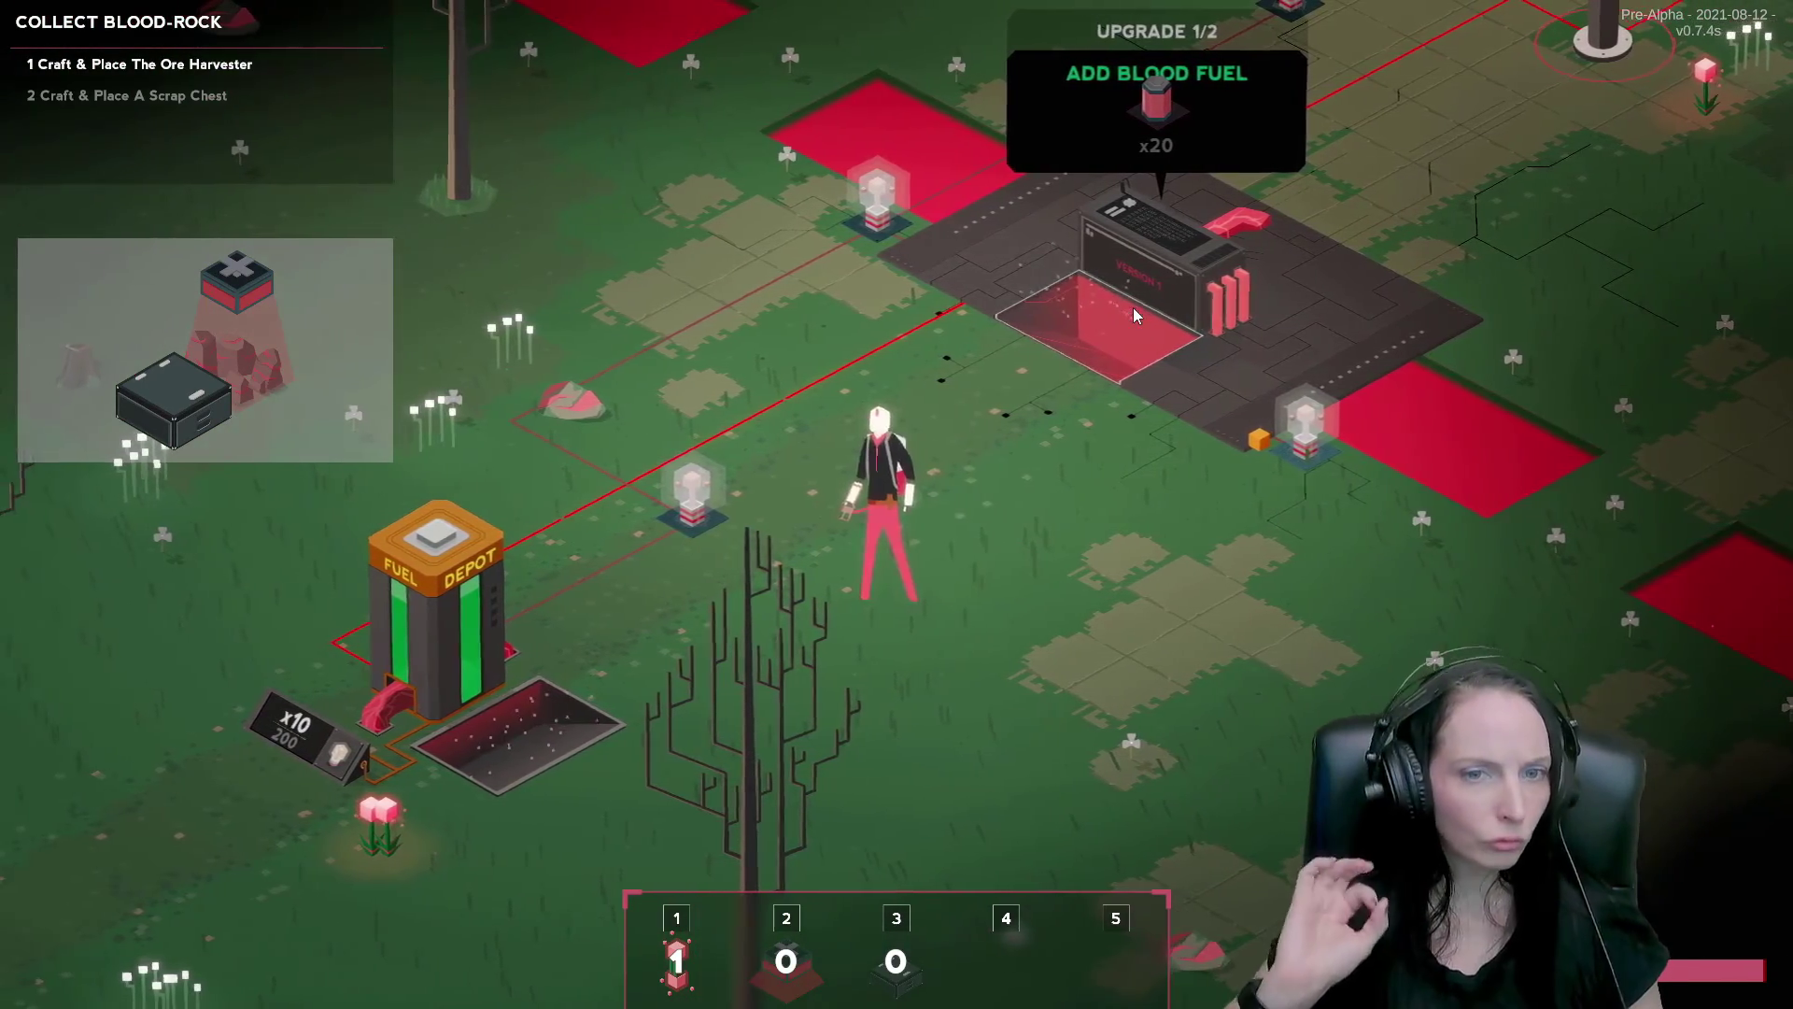
{"action": "key", "text": "d"}
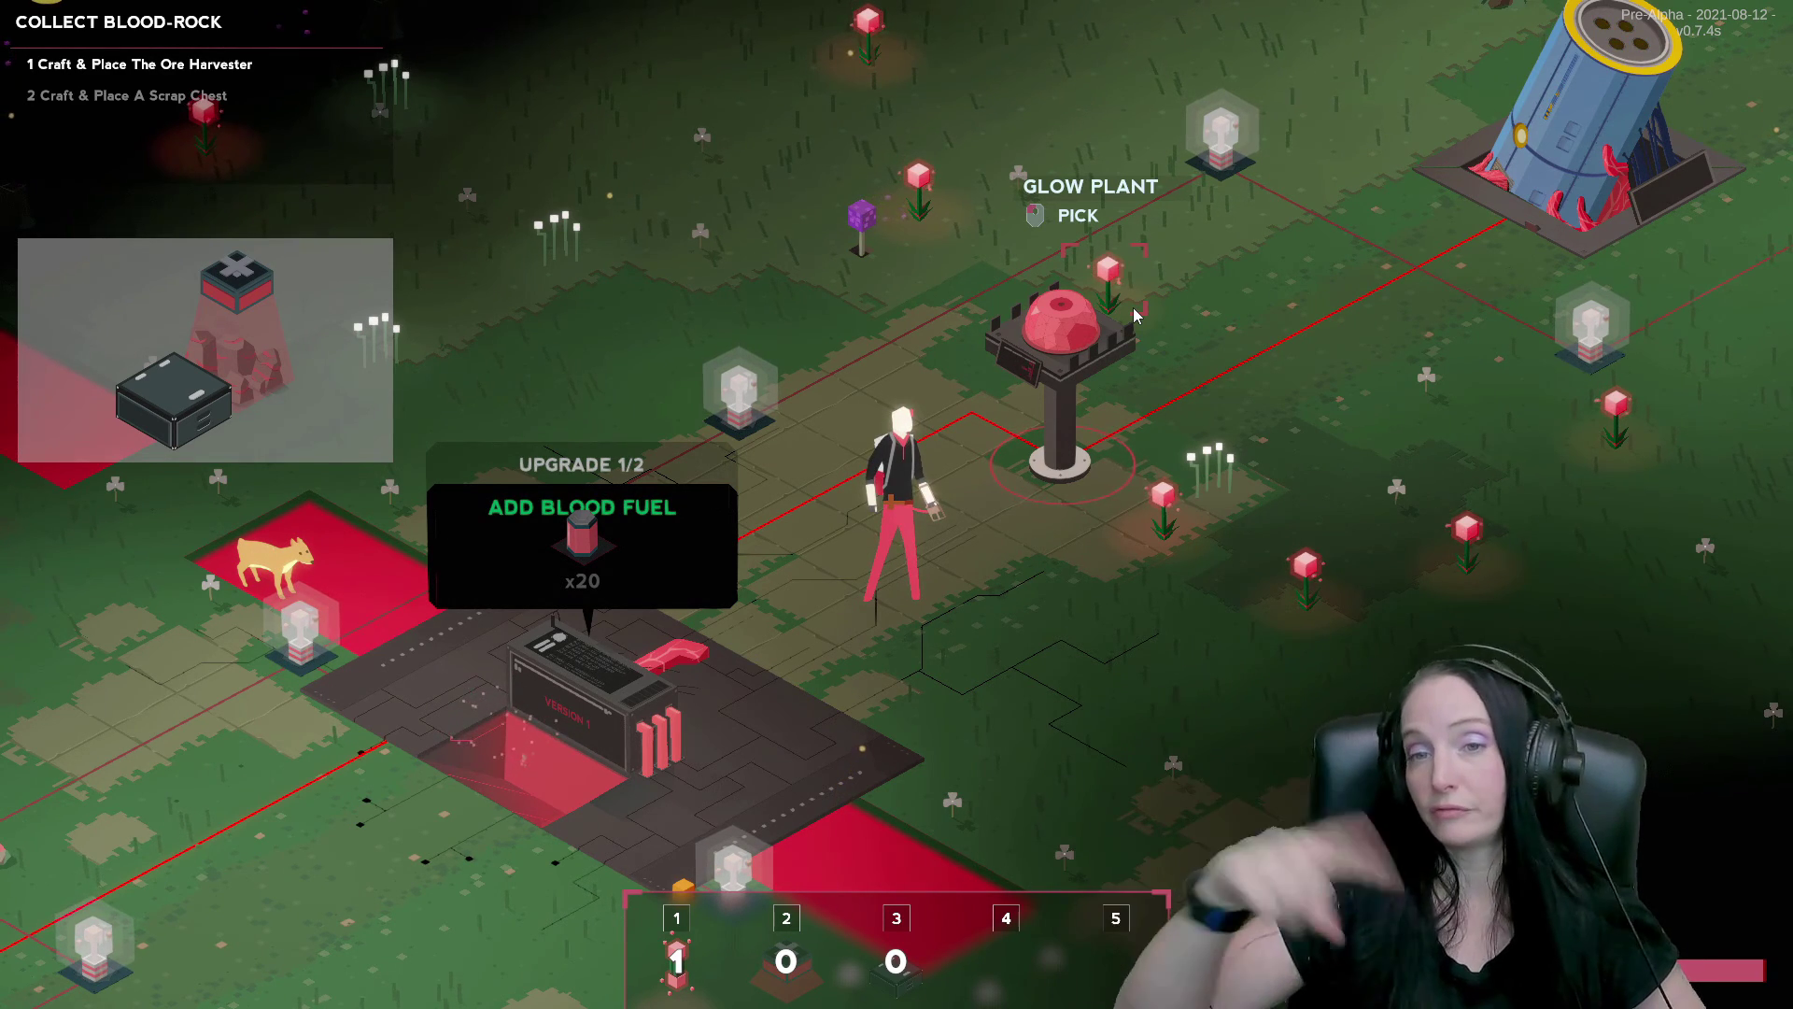
{"action": "key", "text": "s"}
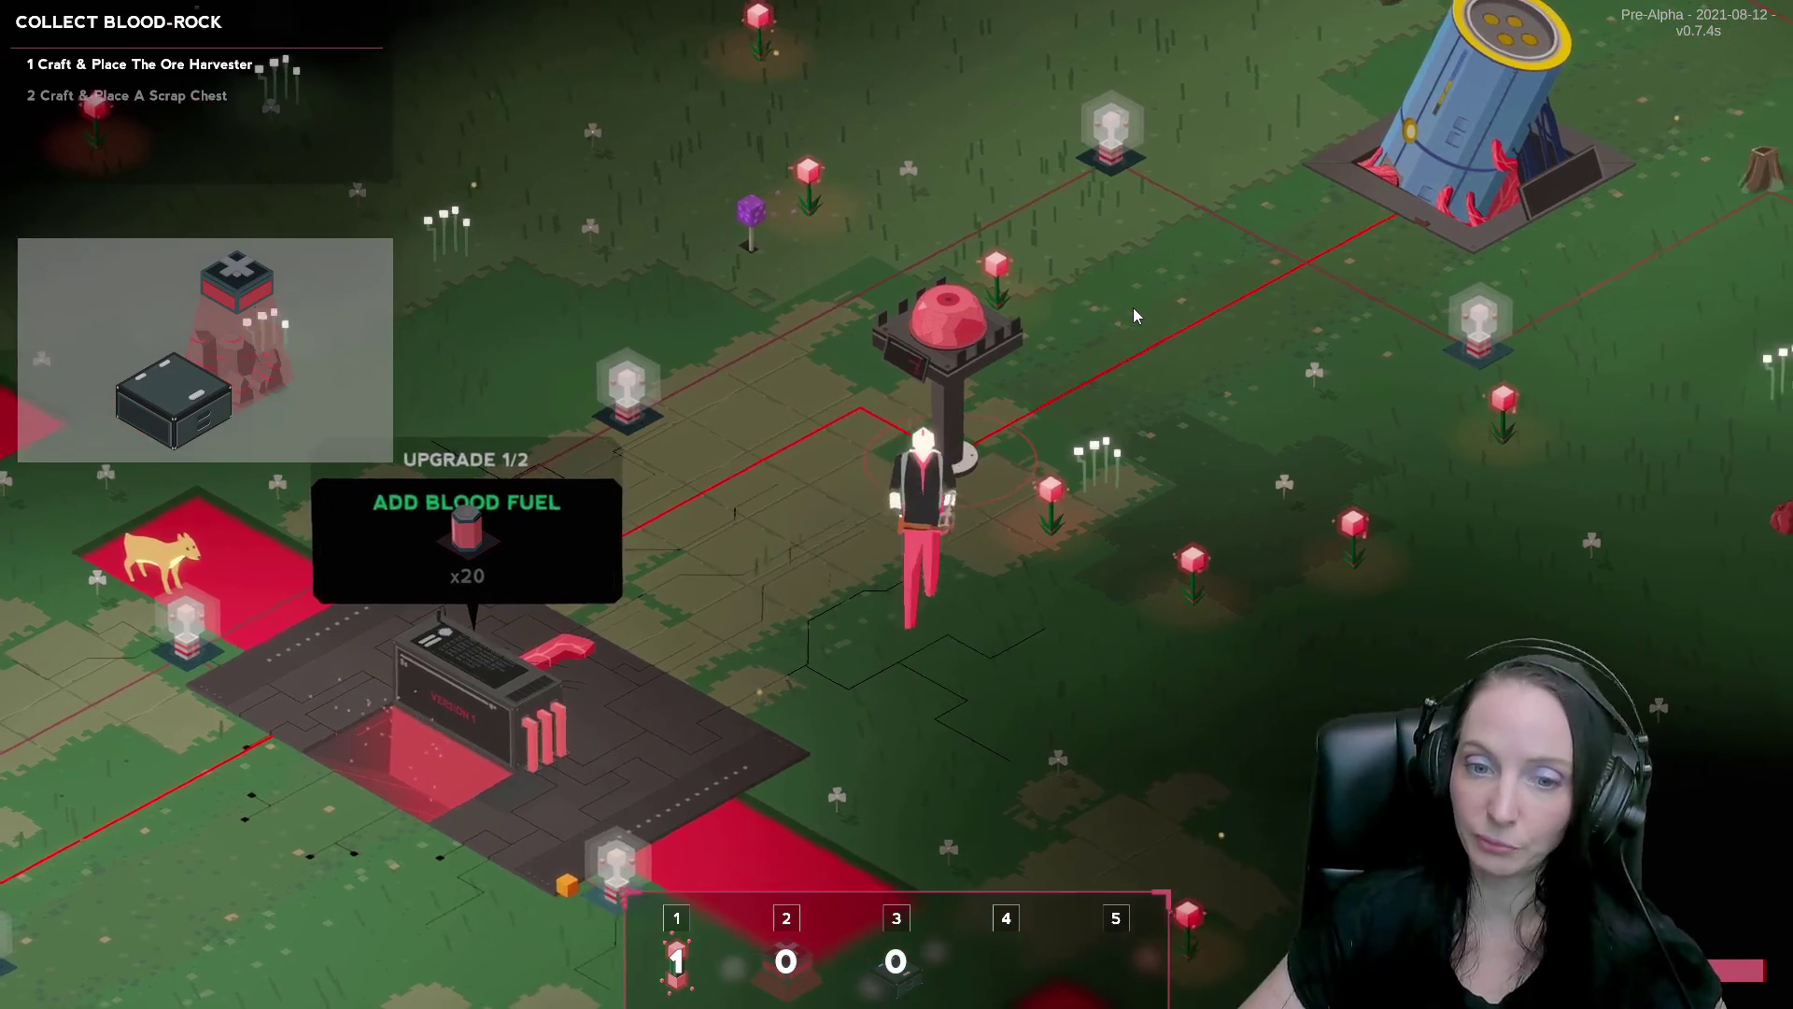
{"action": "key", "text": "s"}
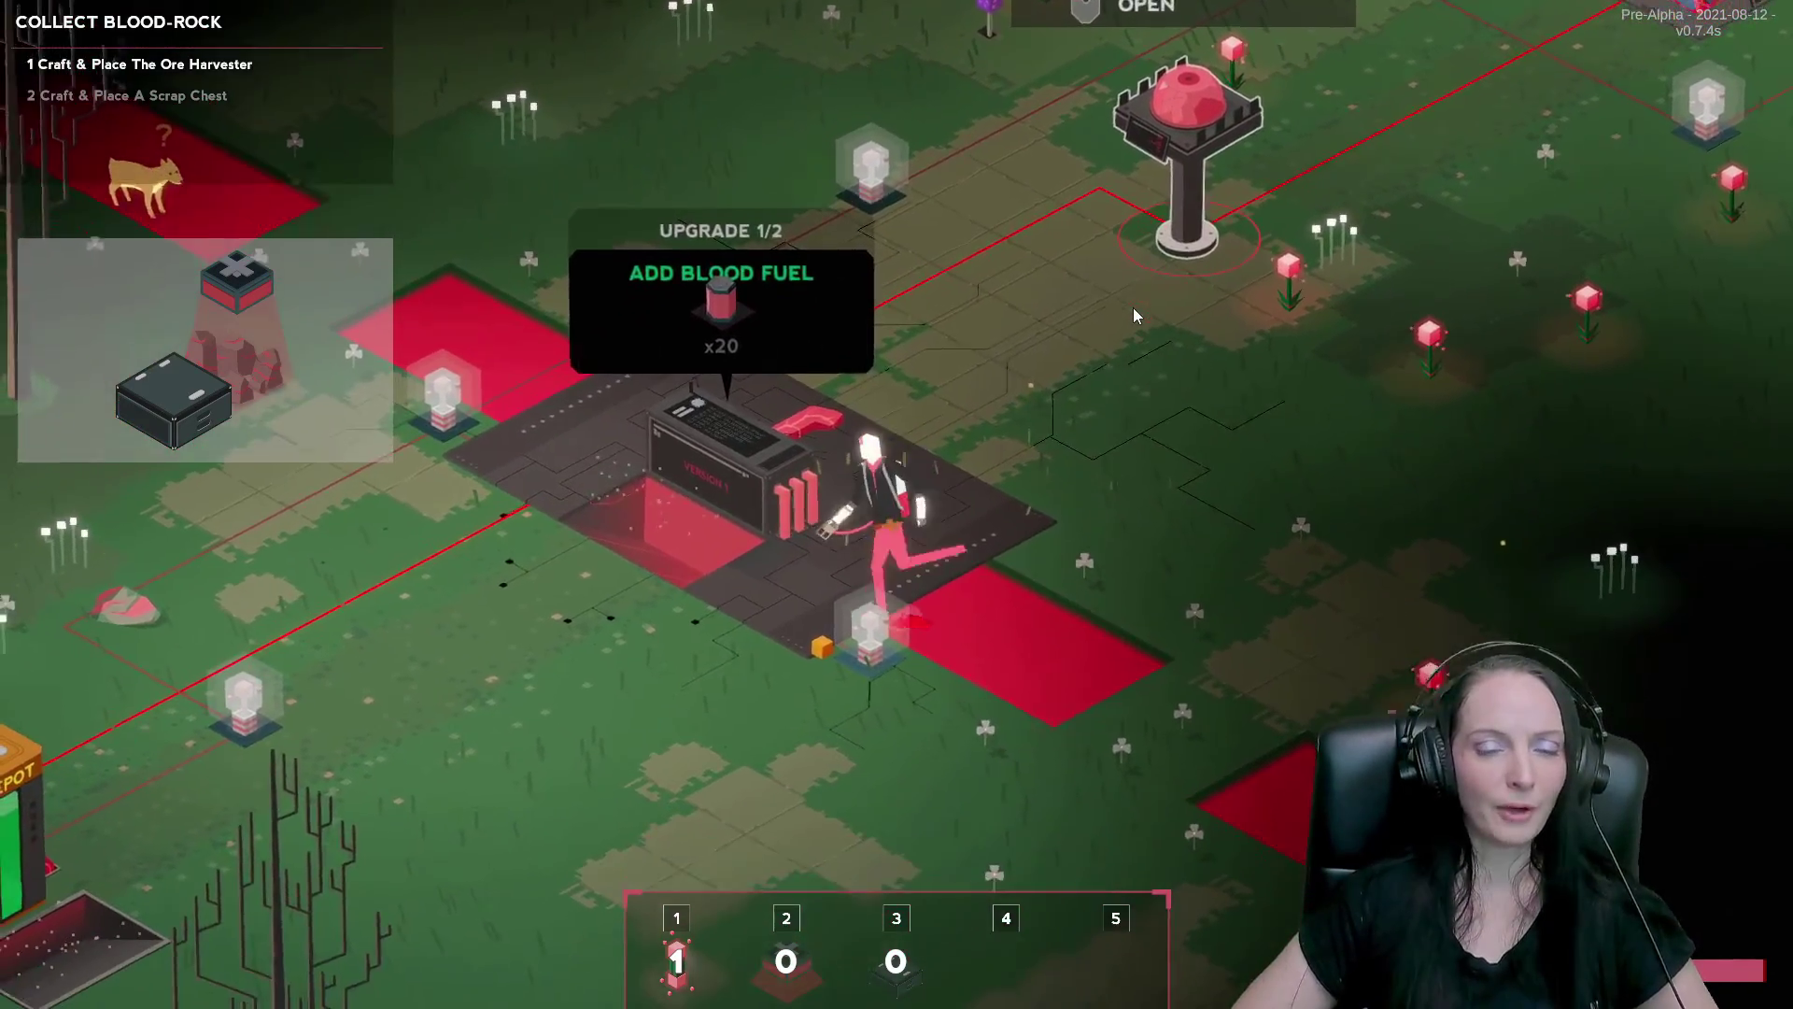